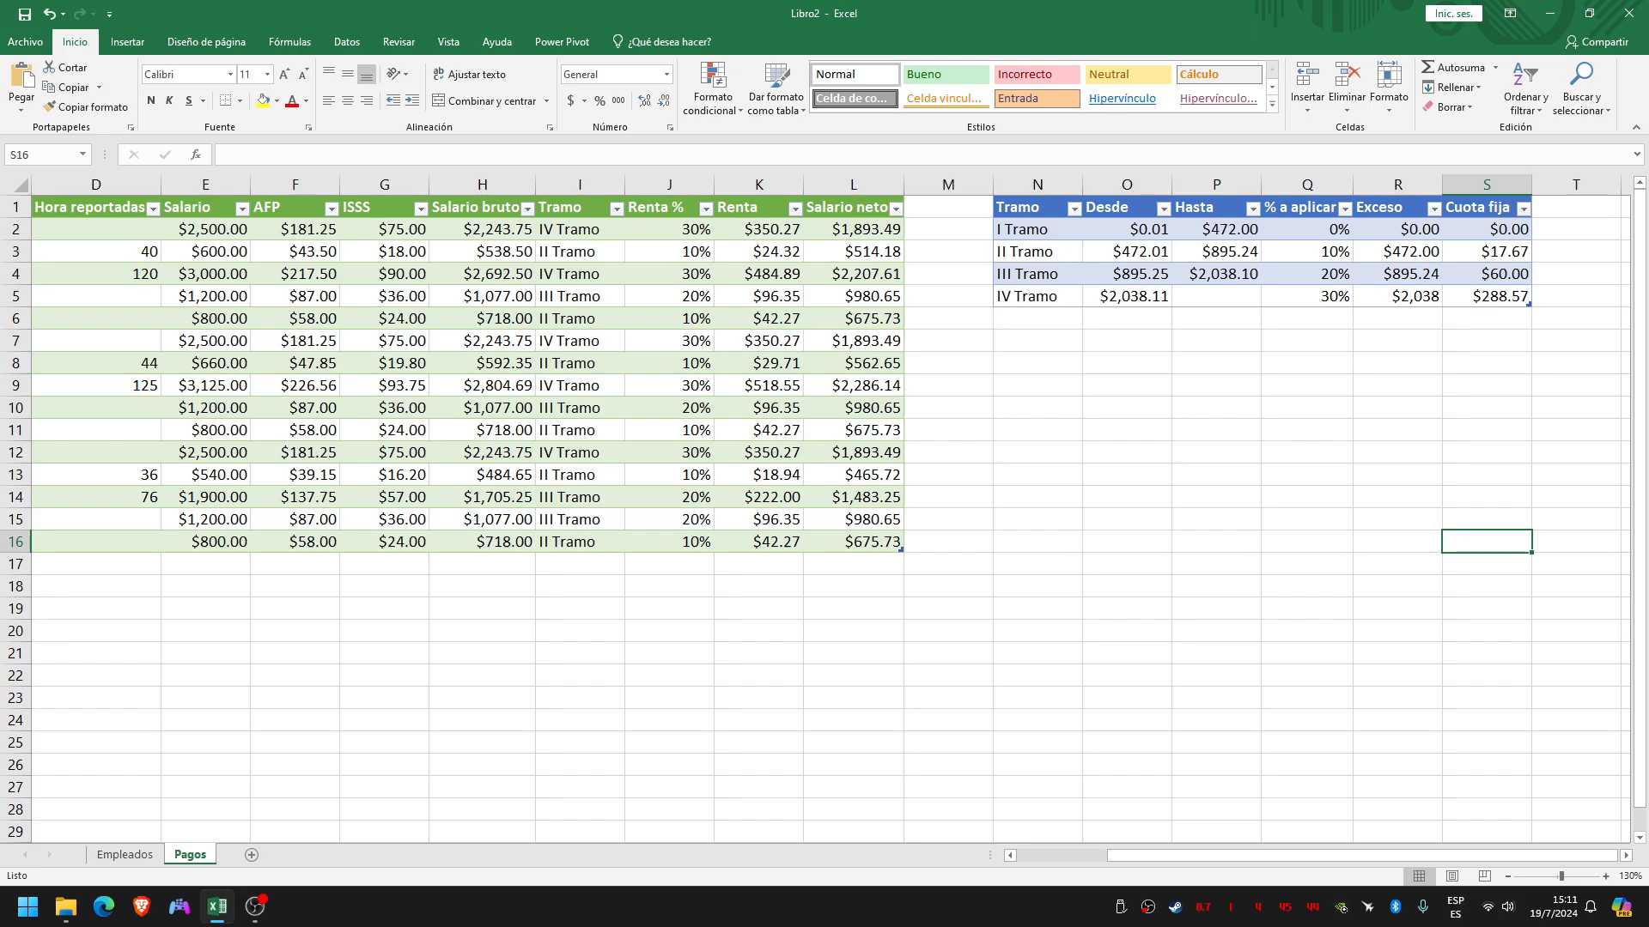
Insert a new table column between Fecha and Tipo de contrato in the Pagos sheet
{"action": "scroll", "coordinate": [824, 515], "scroll_direction": "left", "scroll_amount": 3}
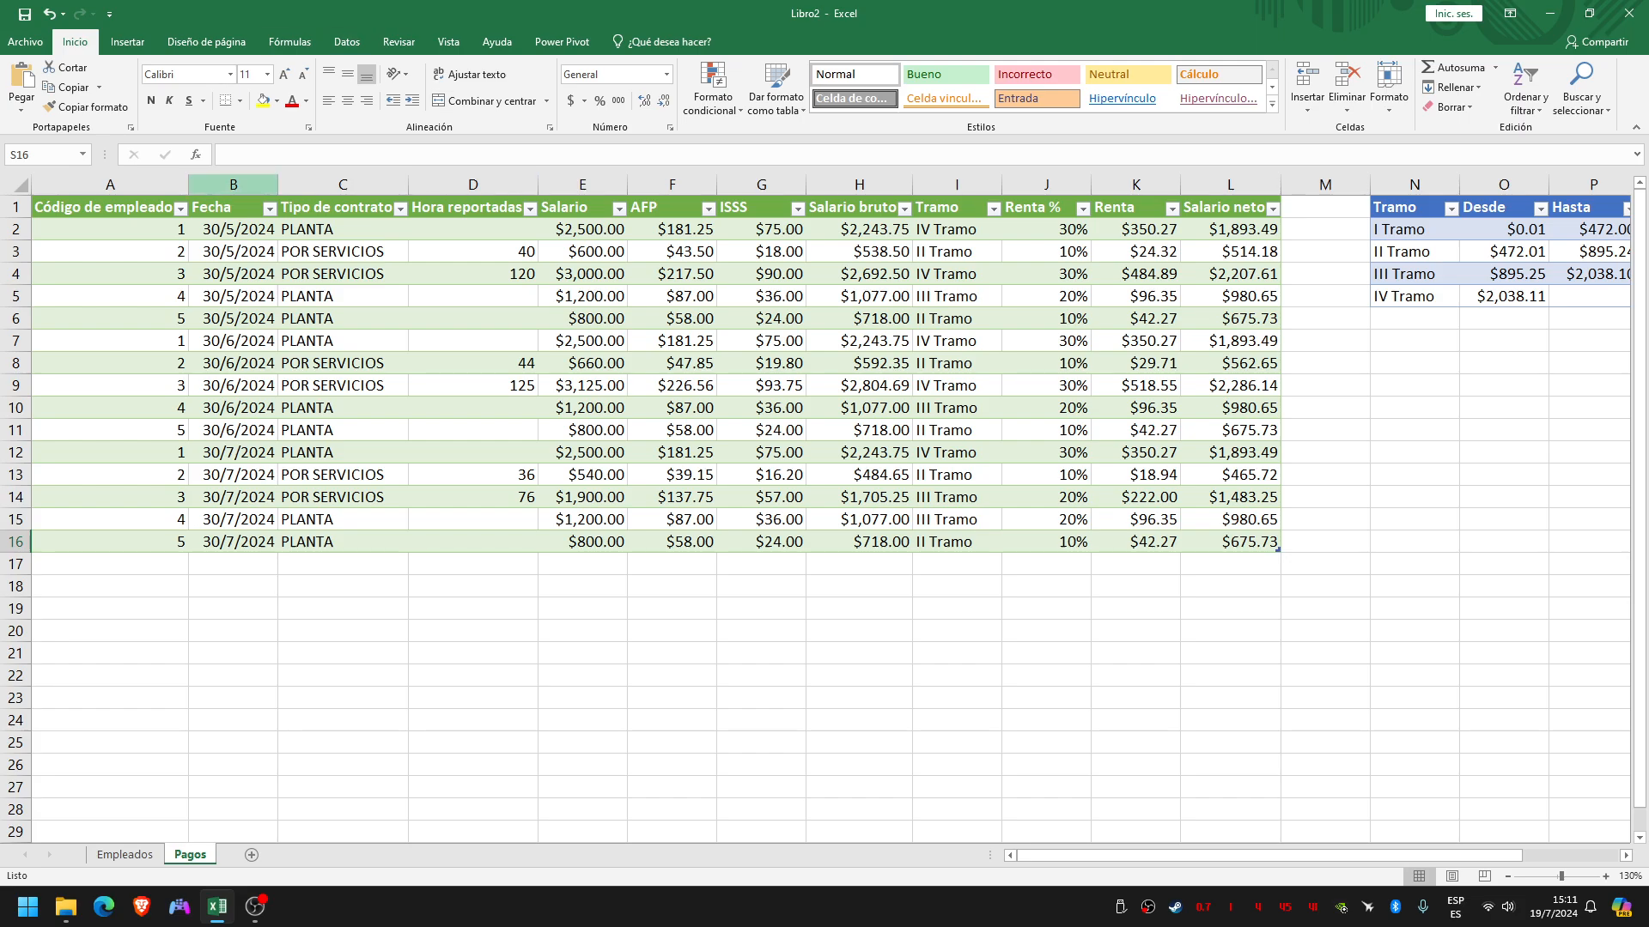
{"action": "left_click", "coordinate": [232, 183]}
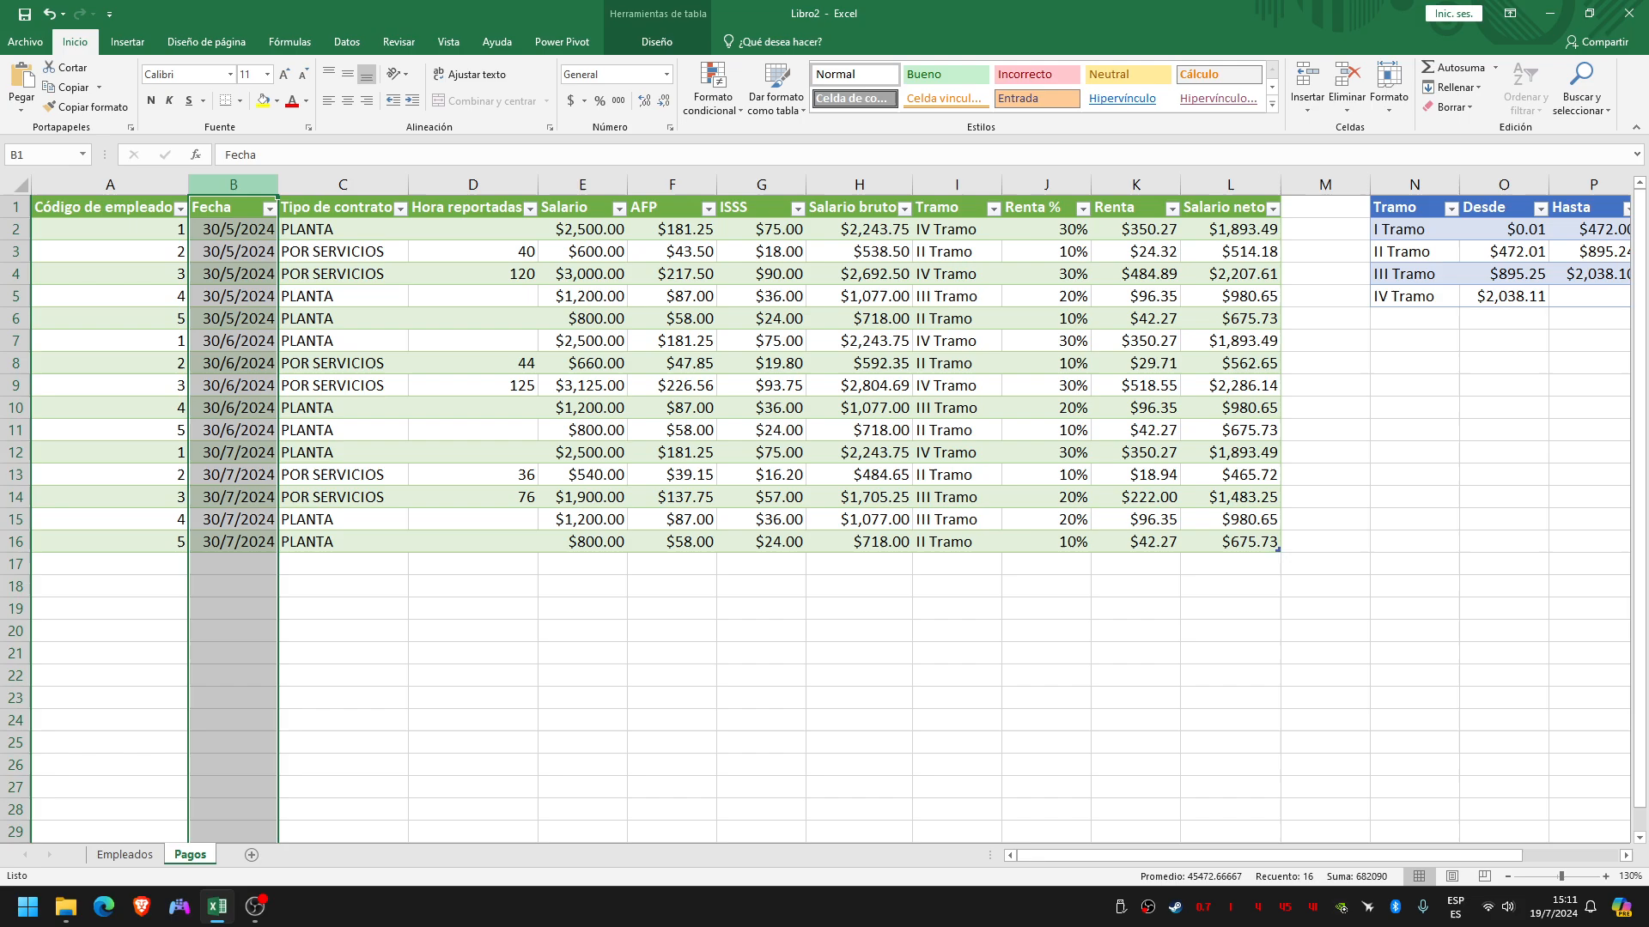
{"action": "left_click", "coordinate": [342, 184]}
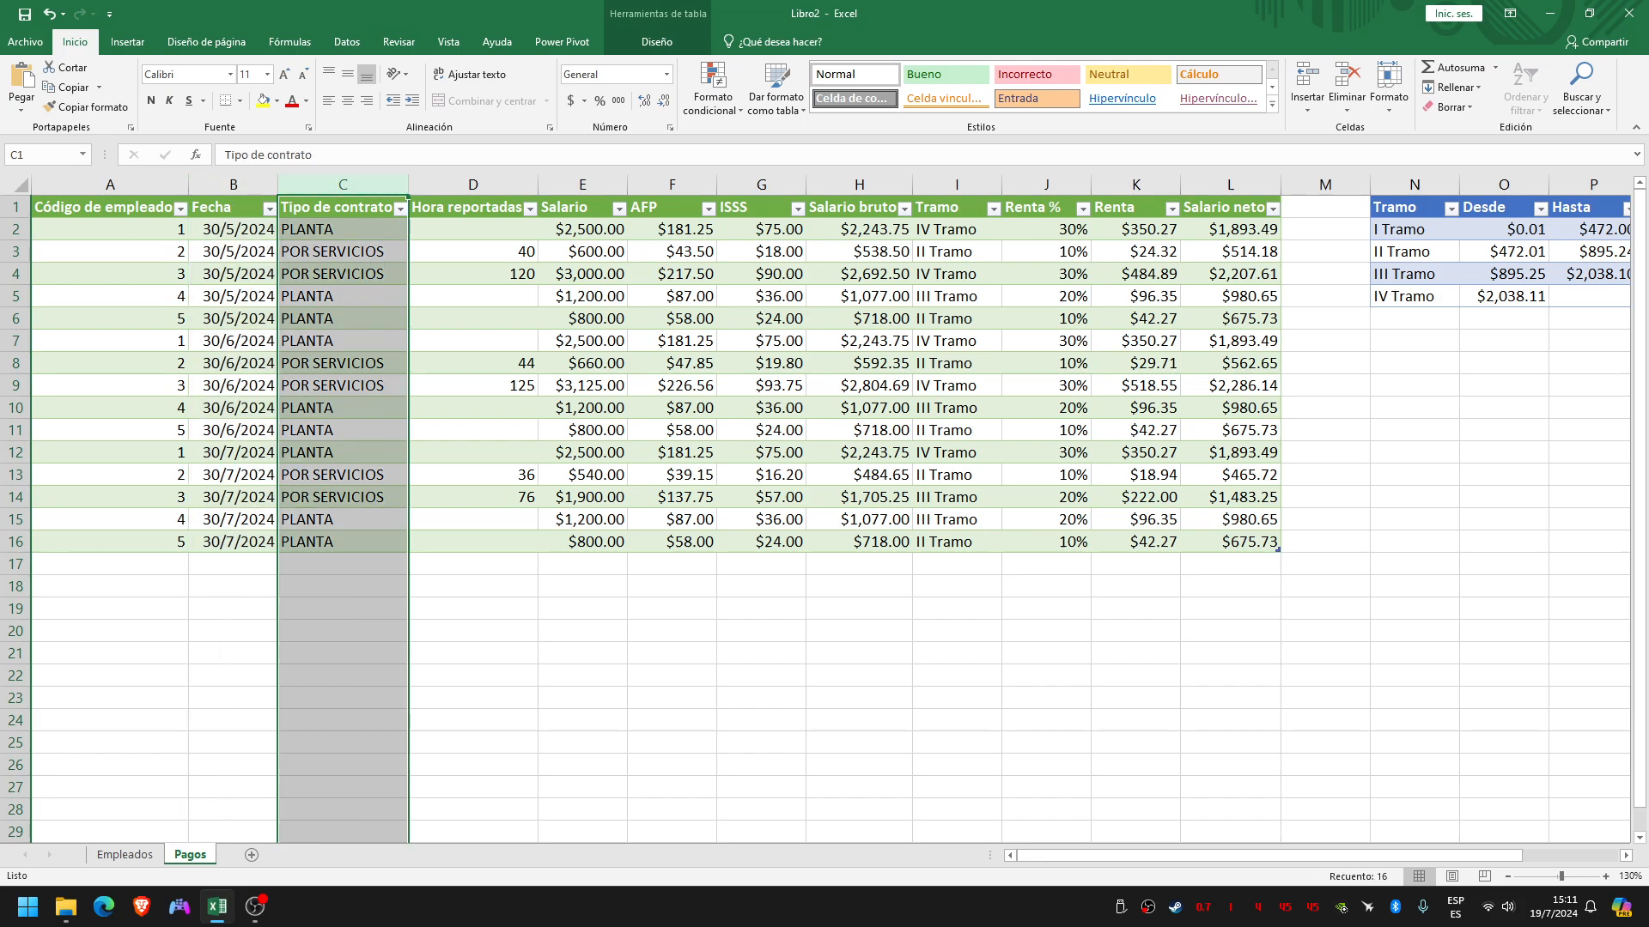
{"action": "left_click", "coordinate": [233, 229]}
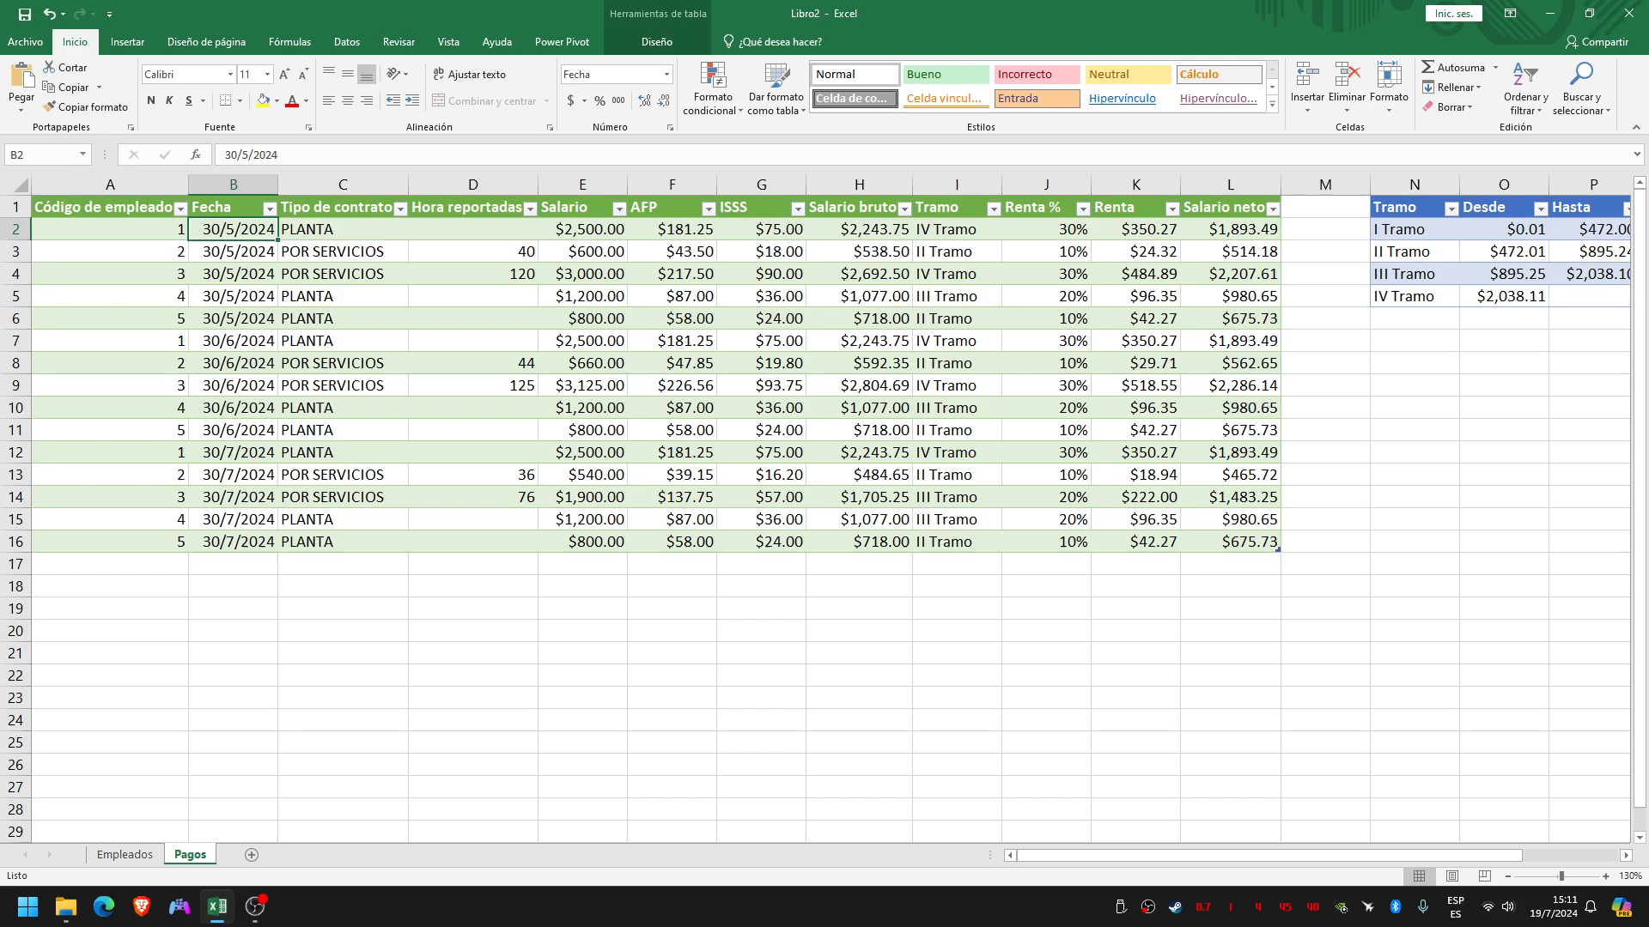
{"action": "left_click", "coordinate": [342, 183]}
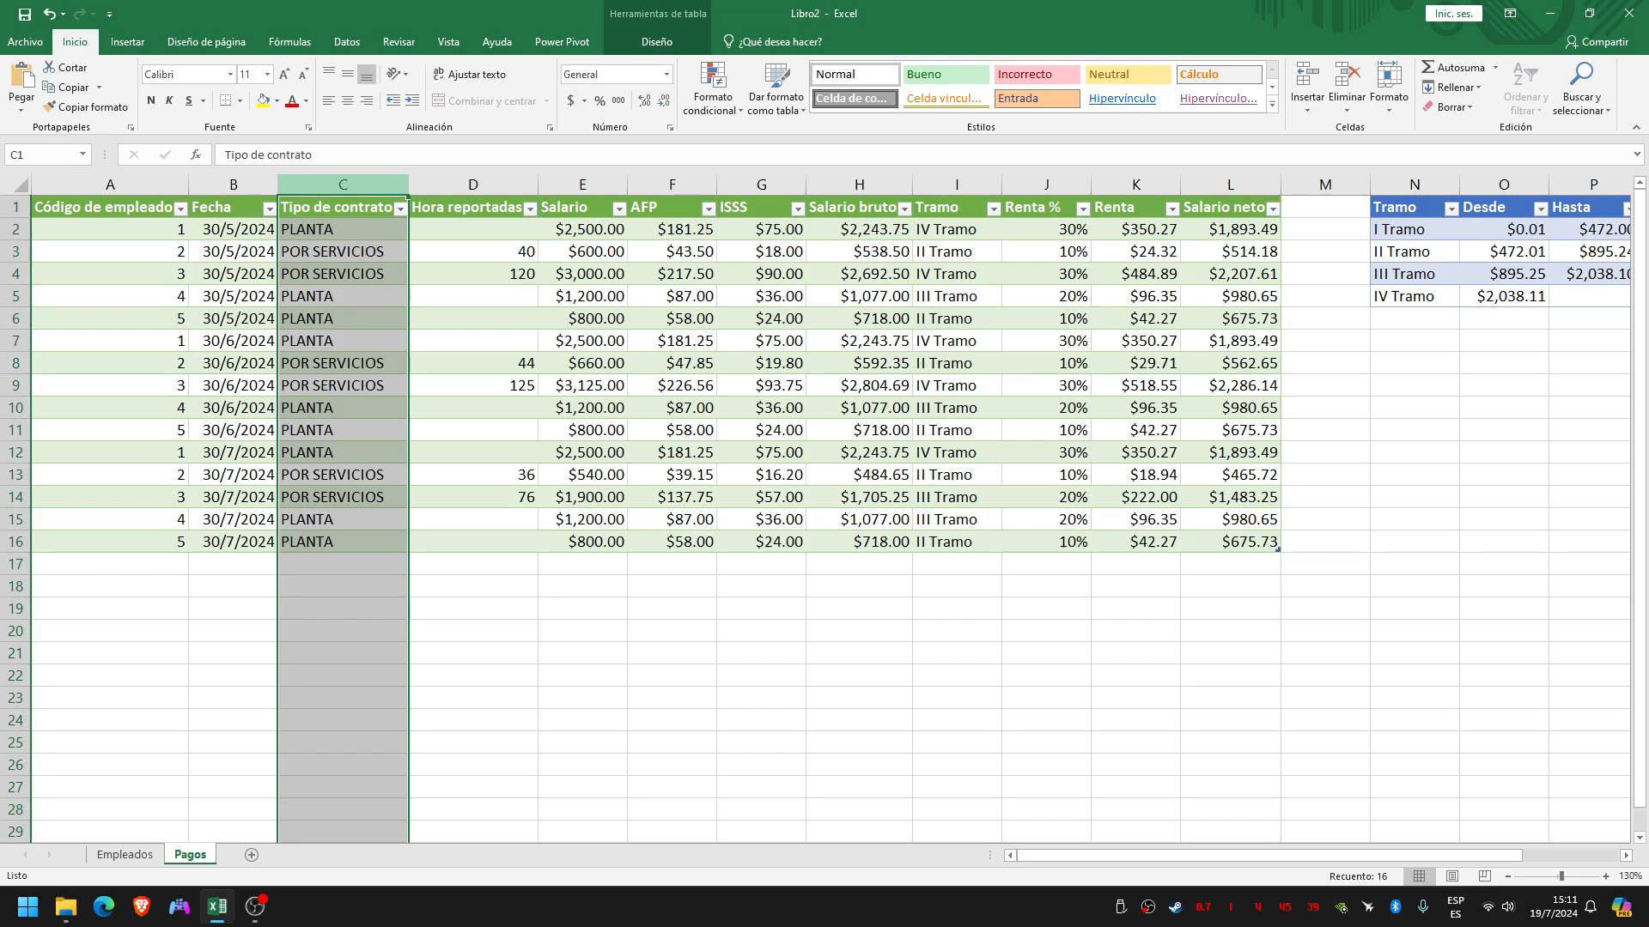
{"action": "right_click", "coordinate": [362, 184]}
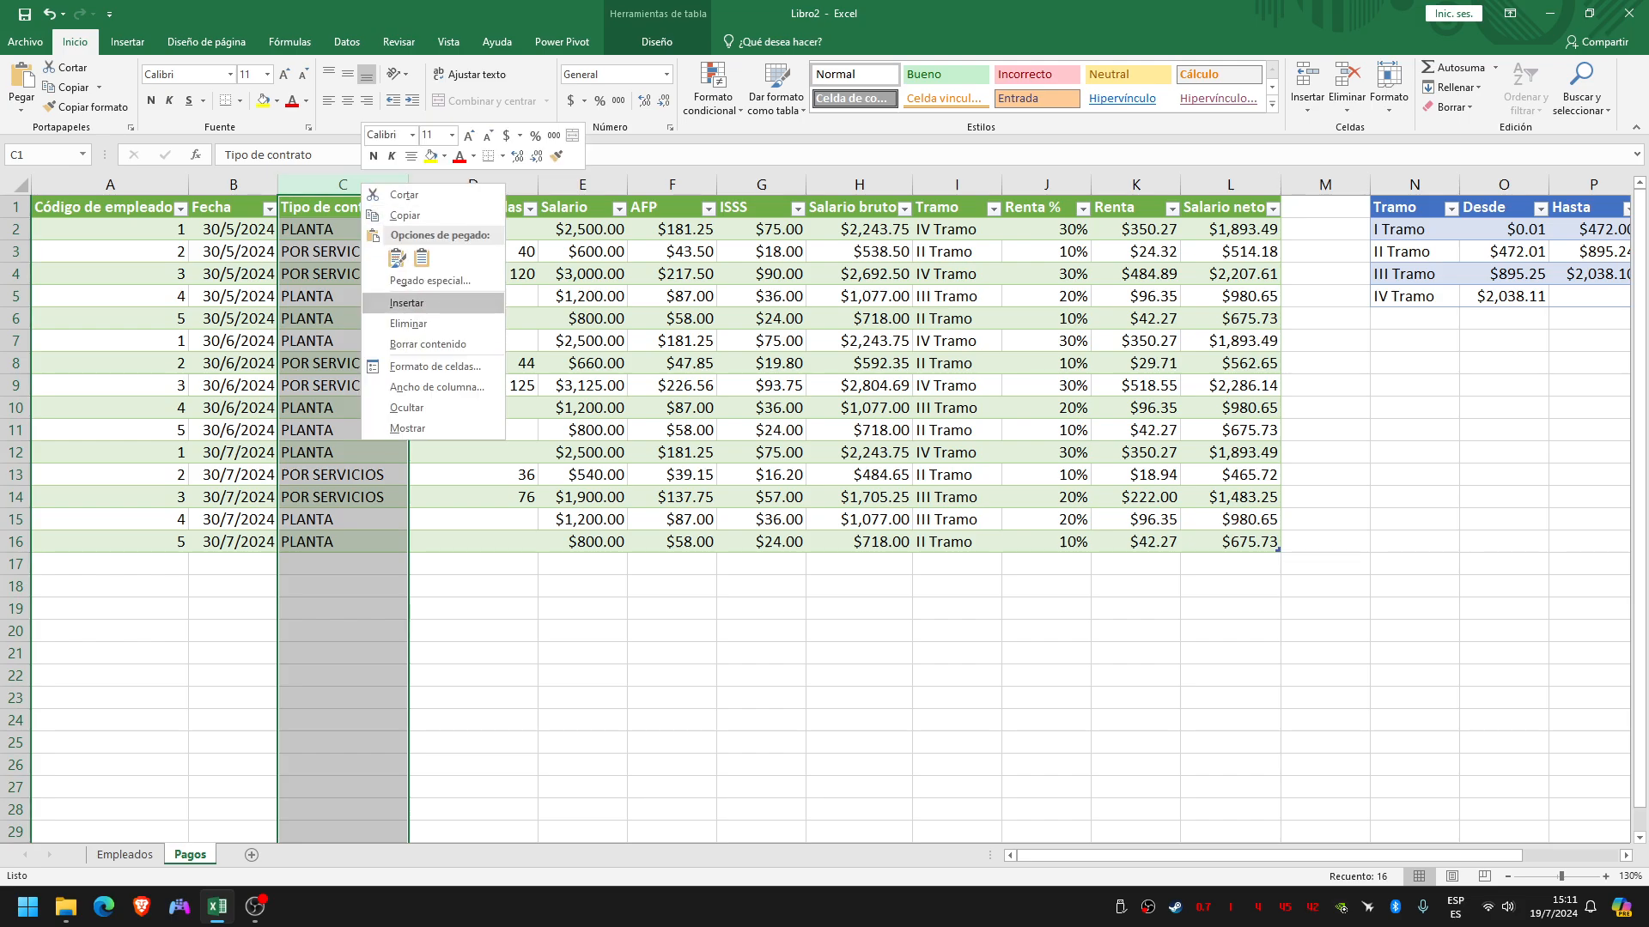
{"action": "left_click", "coordinate": [406, 302]}
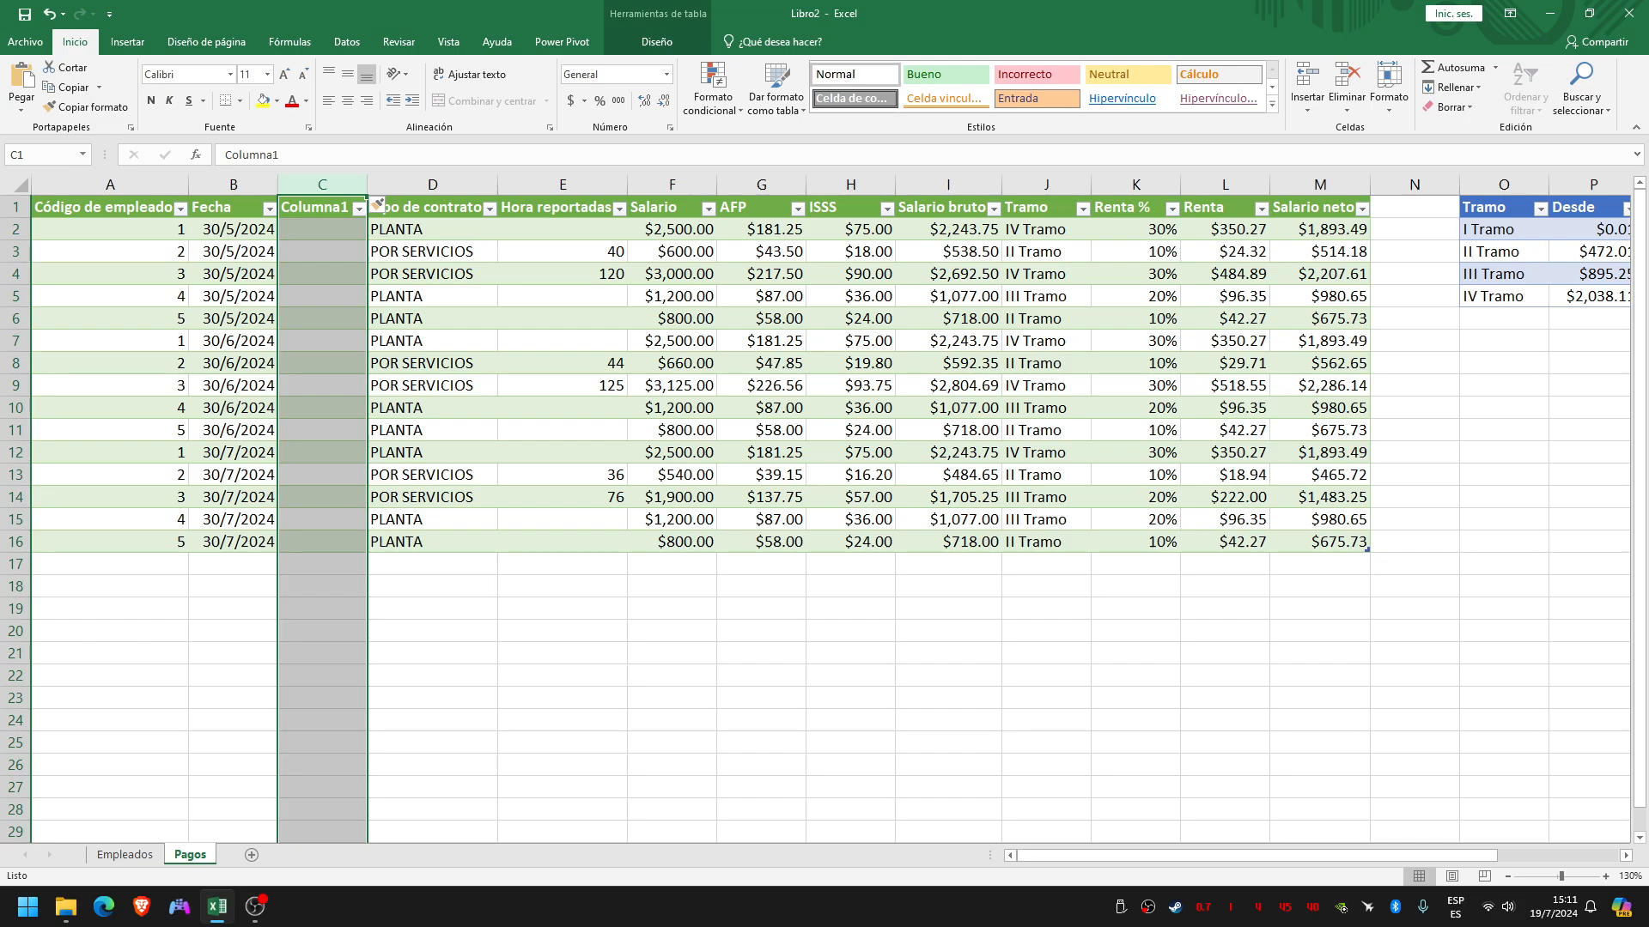
Rename the header of the newly inserted column as Mes
{"action": "left_click", "coordinate": [322, 274]}
{"action": "left_click", "coordinate": [322, 230]}
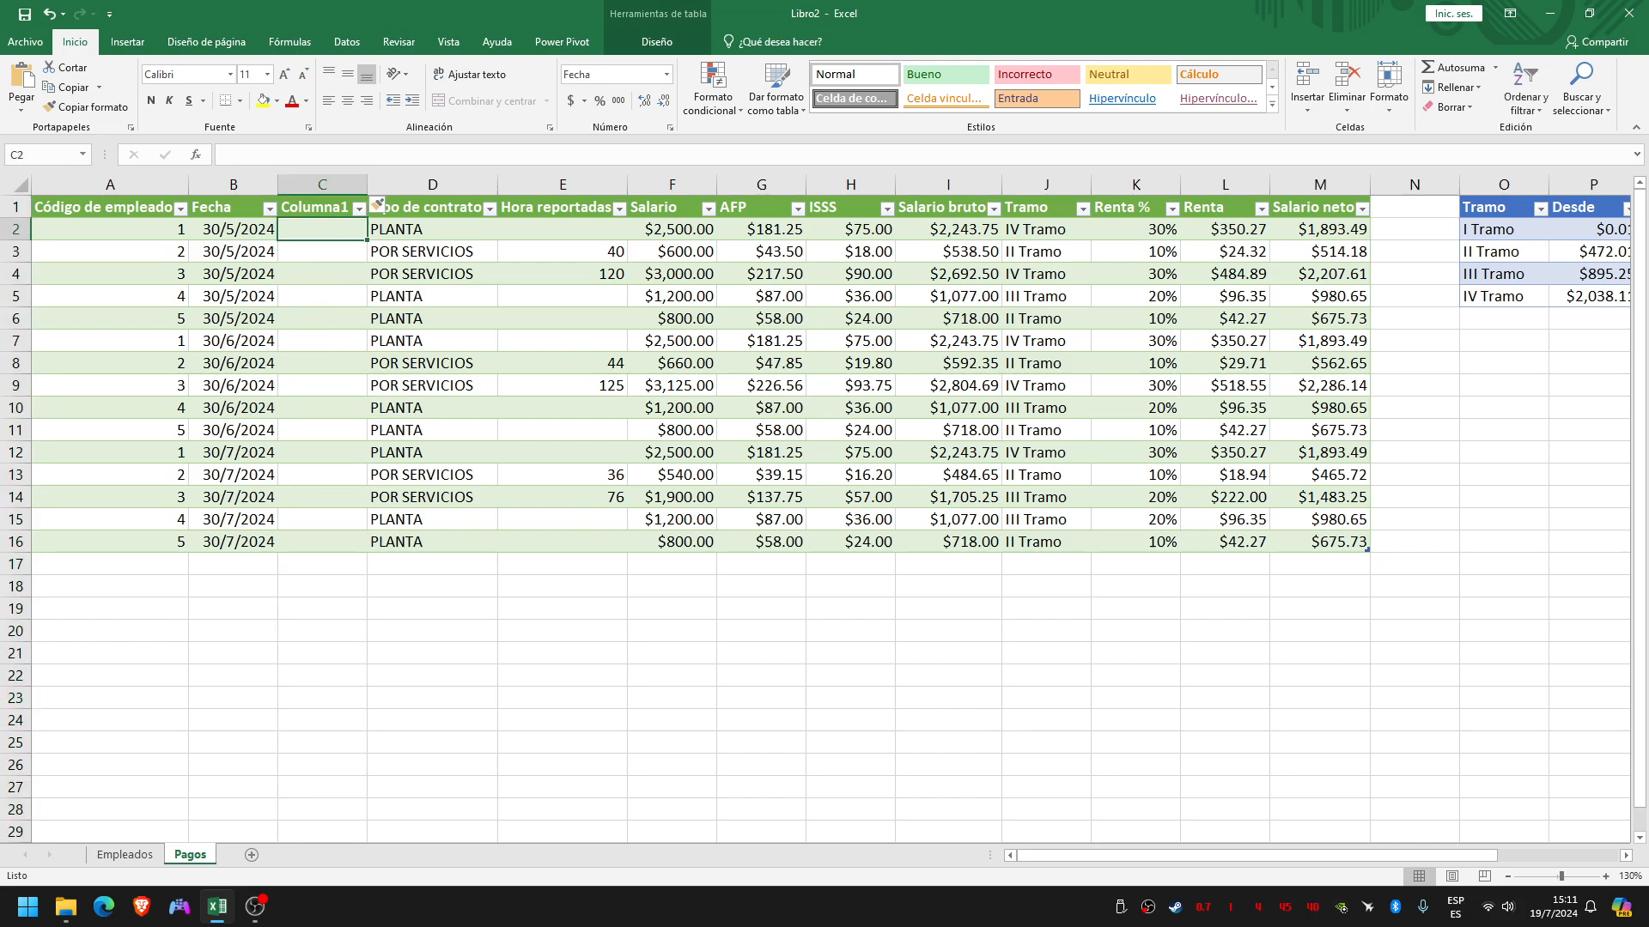
{"action": "double_click", "coordinate": [322, 207]}
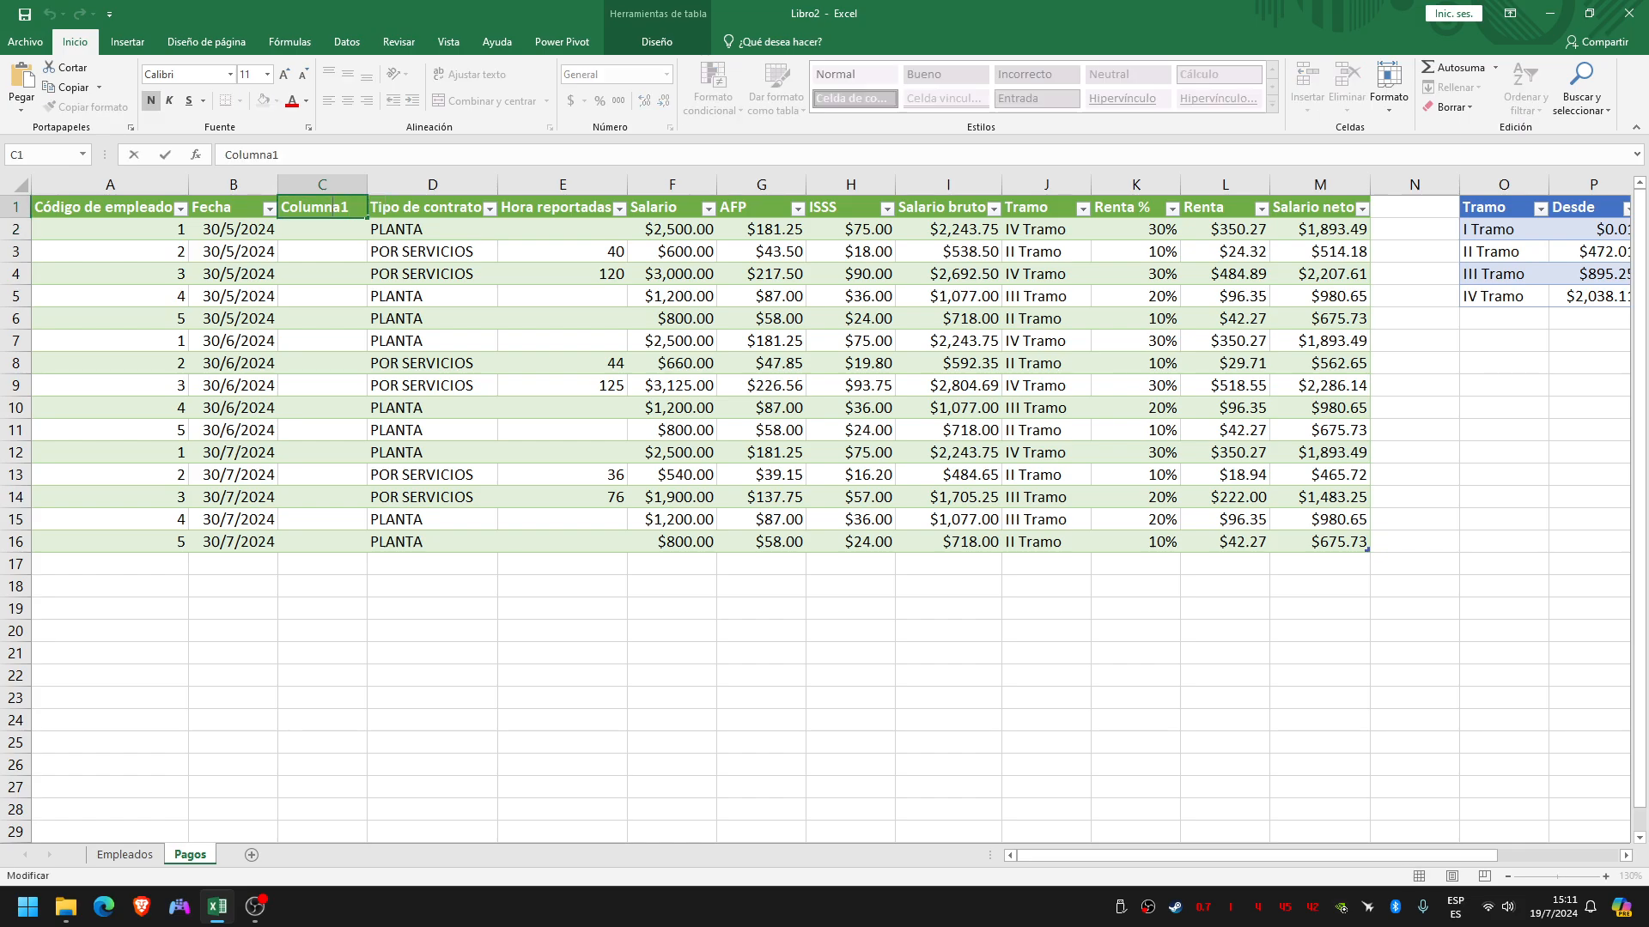
{"action": "double_click", "coordinate": [322, 207]}
{"action": "type", "text": "Mes"}
{"action": "key", "text": "Return"}
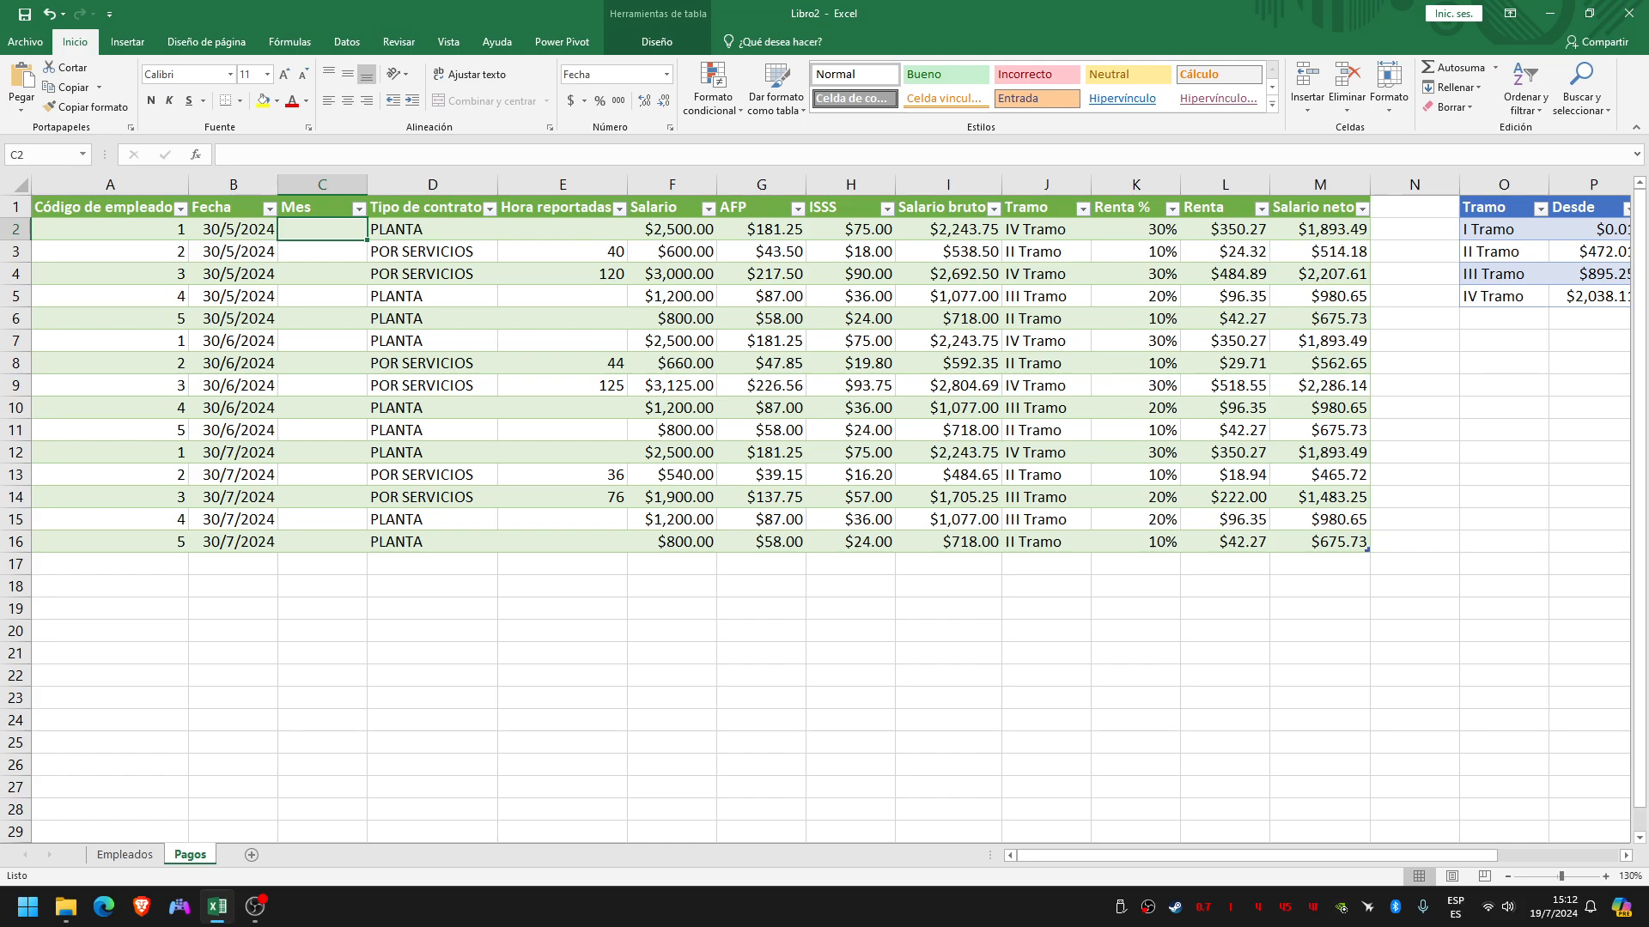
Switch the keyboard input language to Inglés (Estados Unidos)
{"action": "type", "text": "i"}
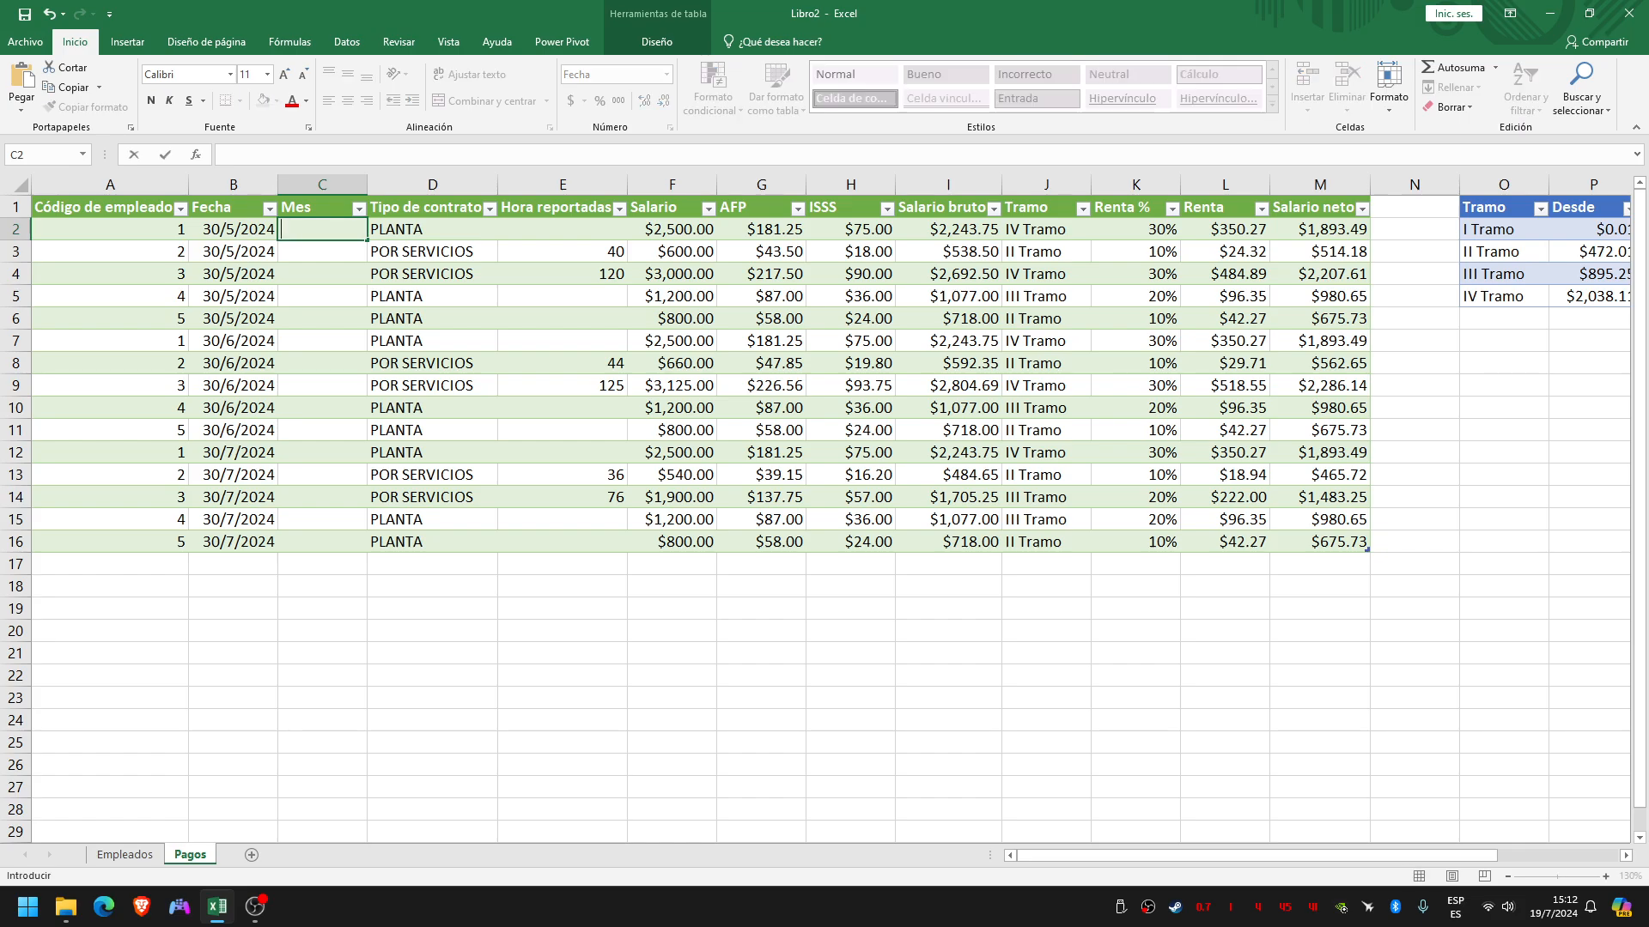
{"action": "key", "text": "super+space"}
{"action": "key", "text": "super+space"}
{"action": "key", "text": "super+space"}
{"action": "key", "text": "super+space"}
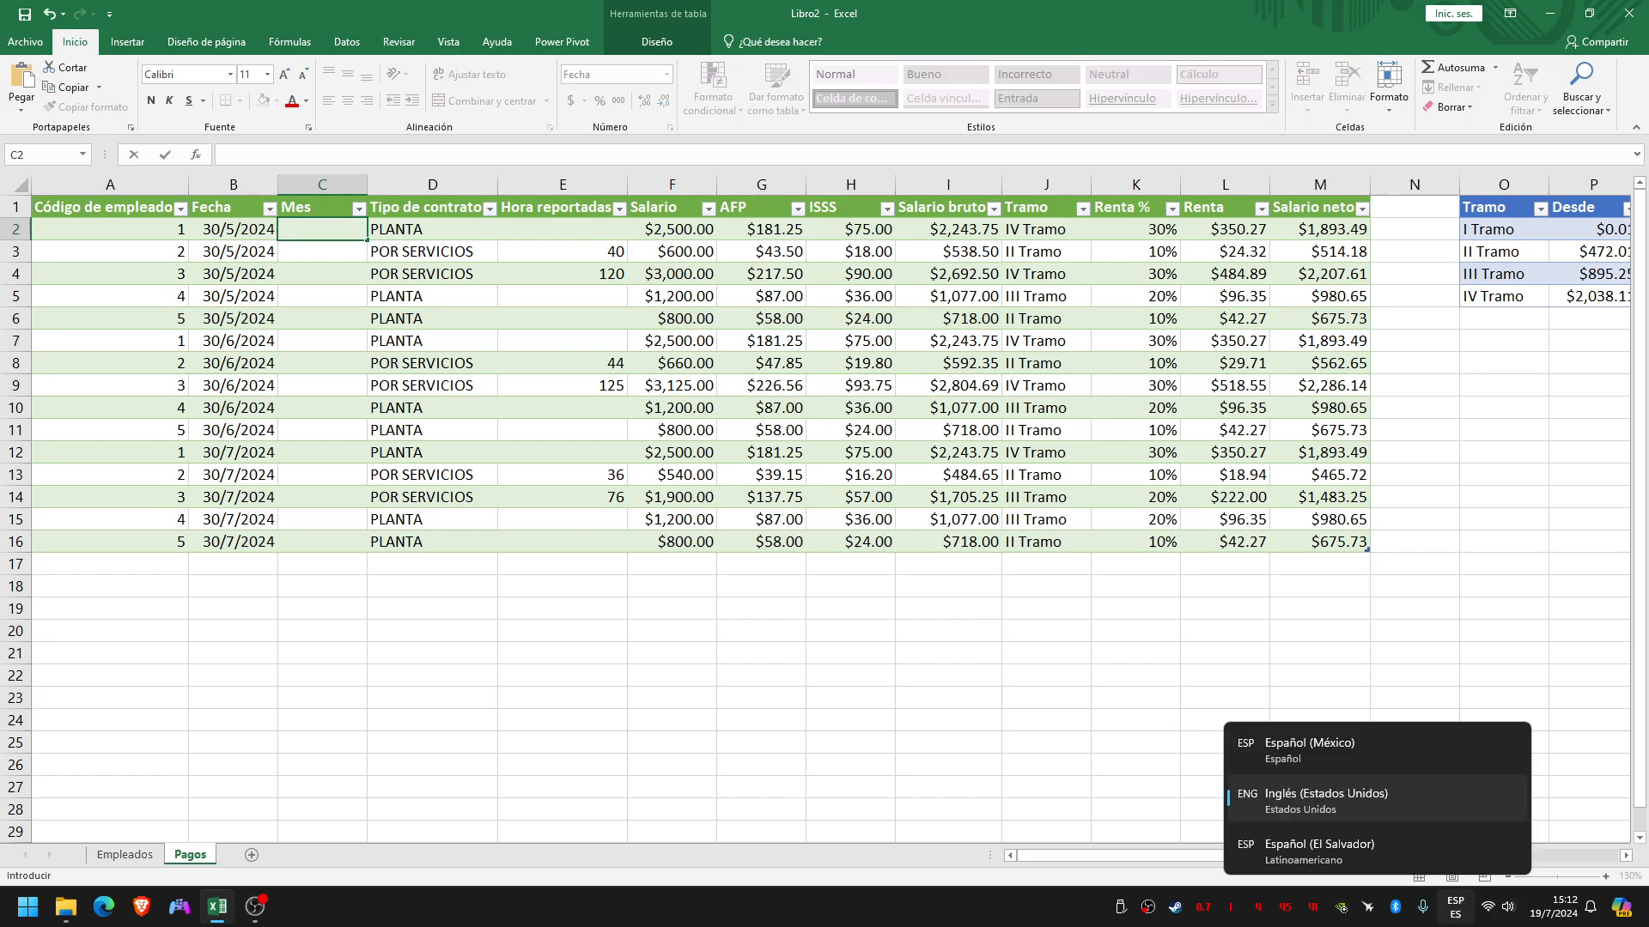
{"action": "type", "text": "="}
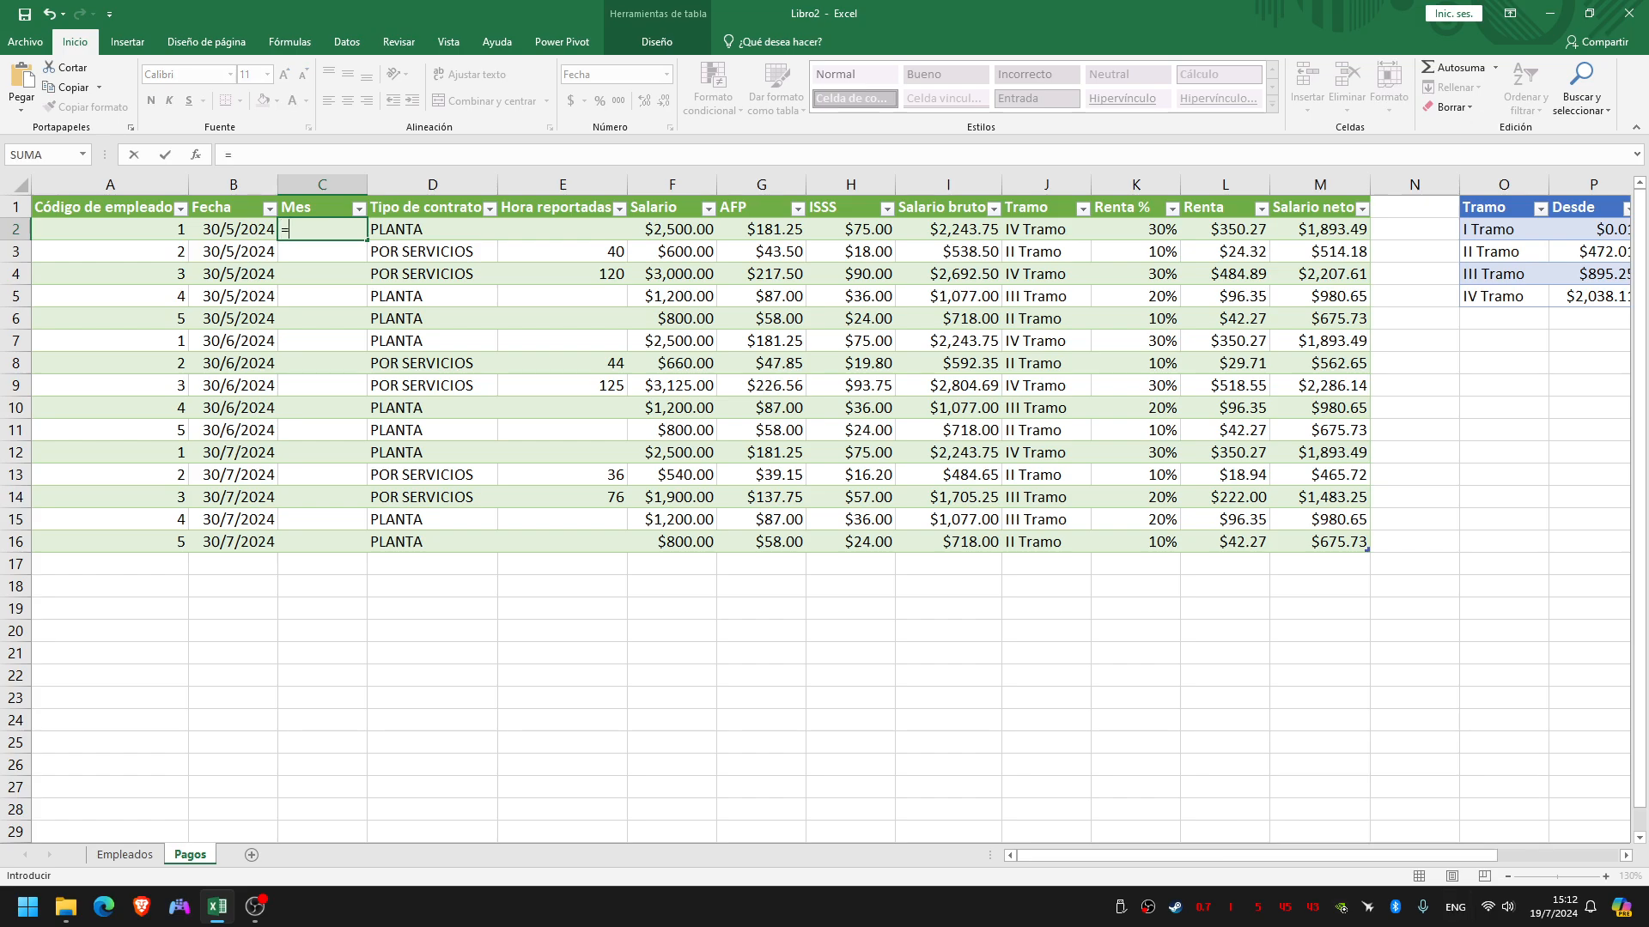
{"action": "type", "text": "TEXT"}
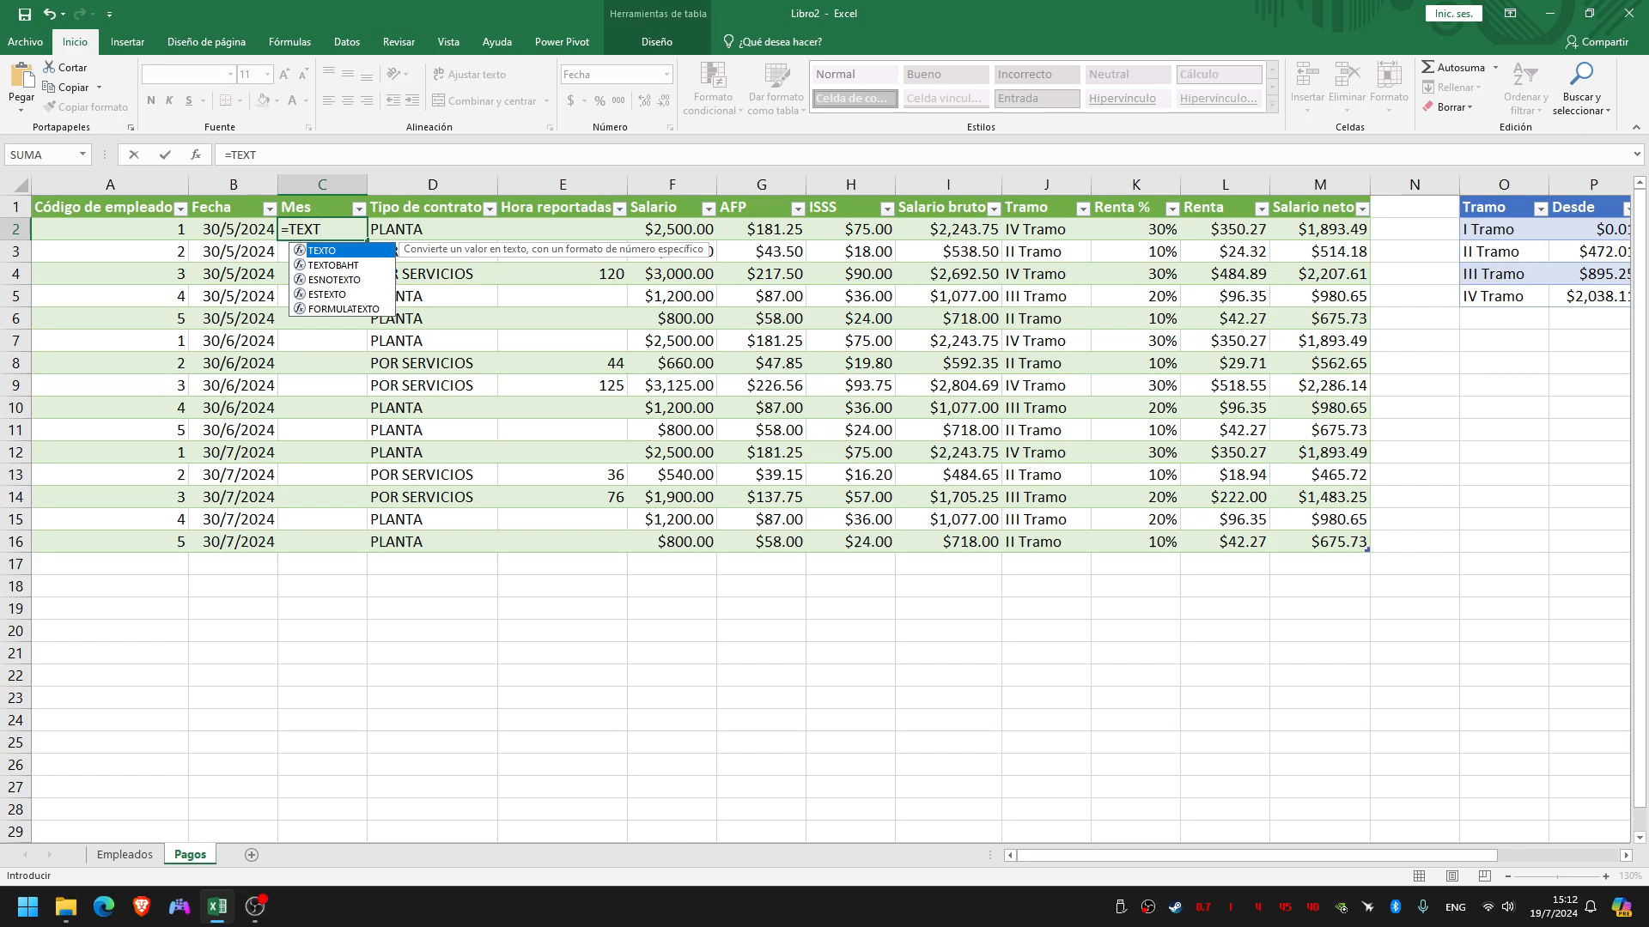
{"action": "key", "text": "Tab"}
{"action": "key", "text": "Left"}
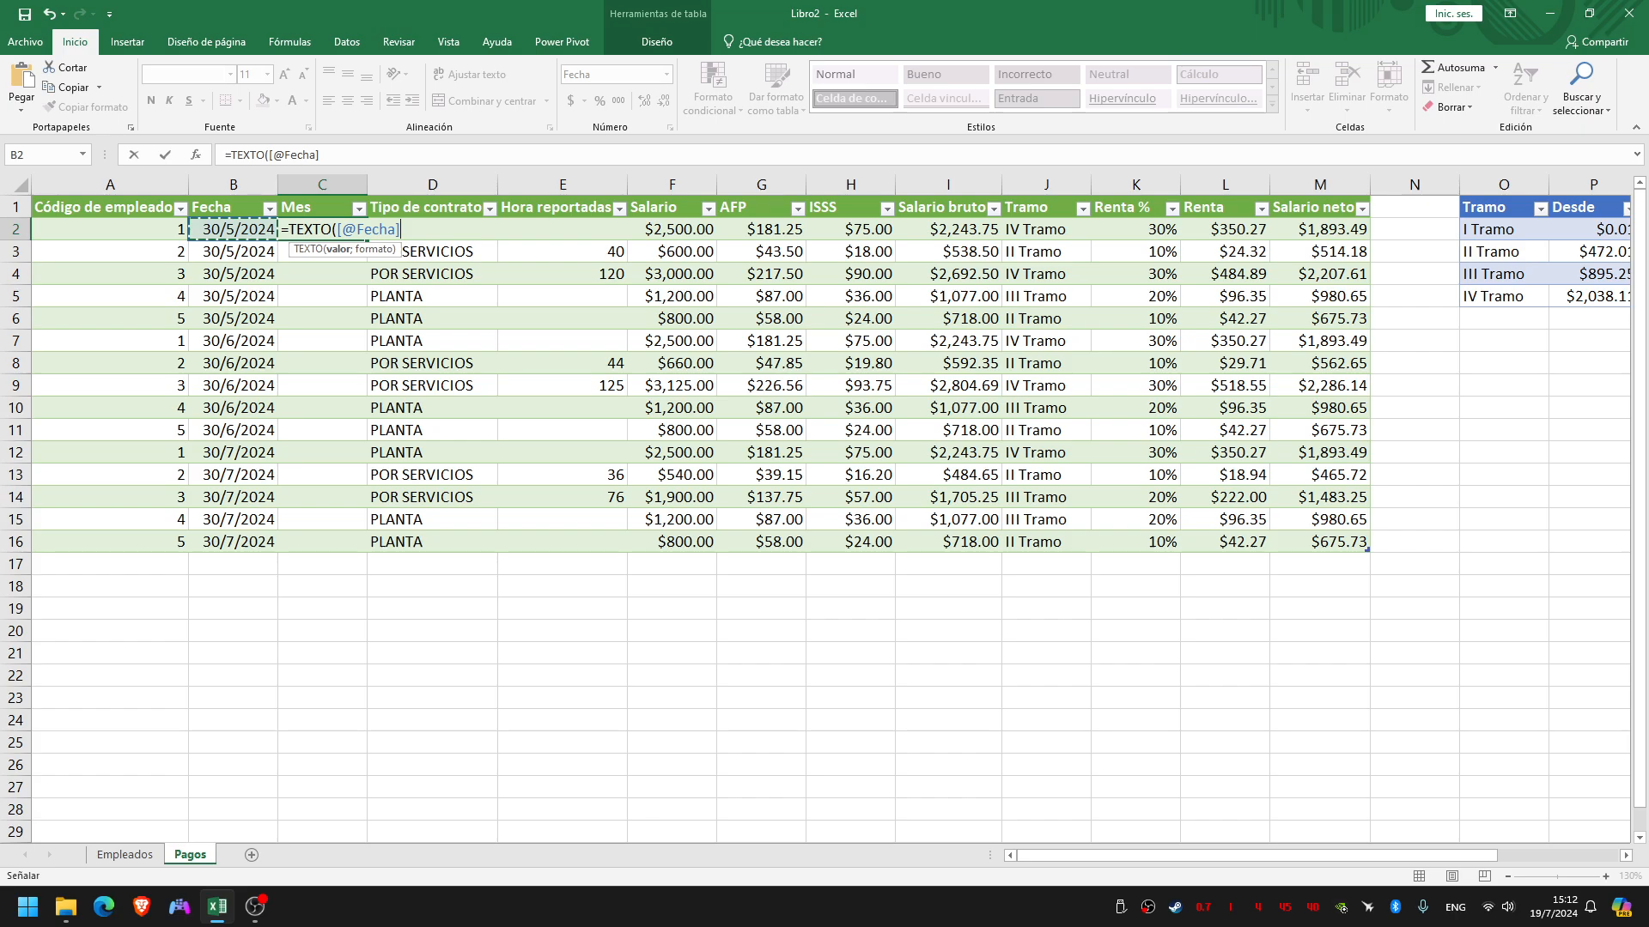
{"action": "type", "text": "; \"MMMM"}
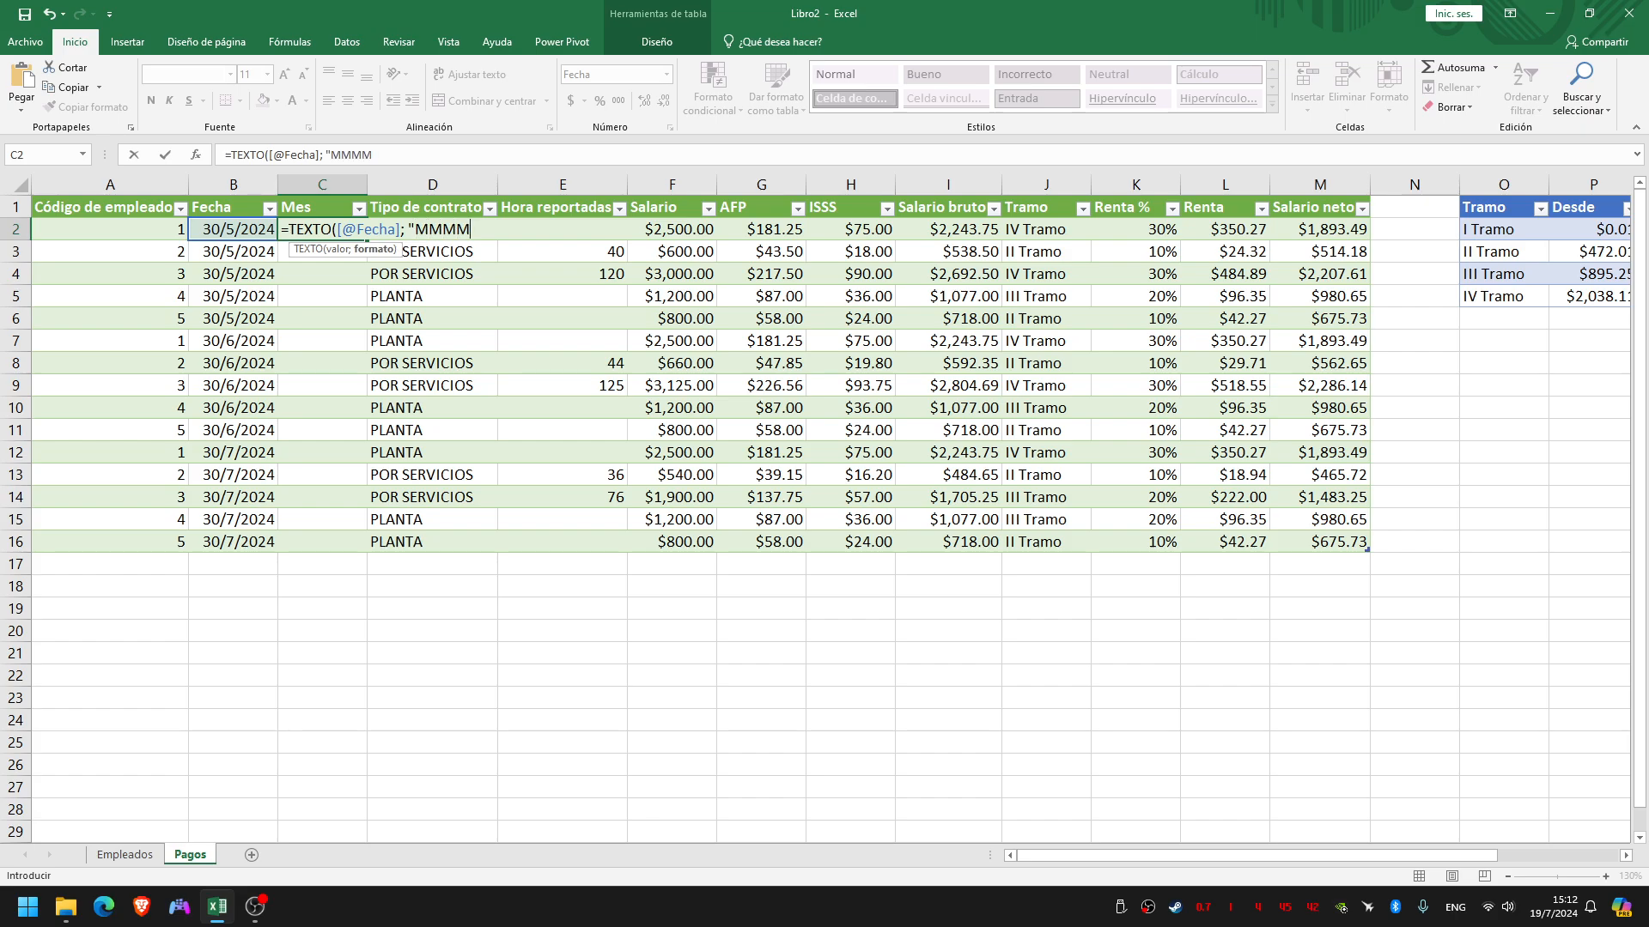
{"action": "type", "text": "\")"}
{"action": "key", "text": "Return"}
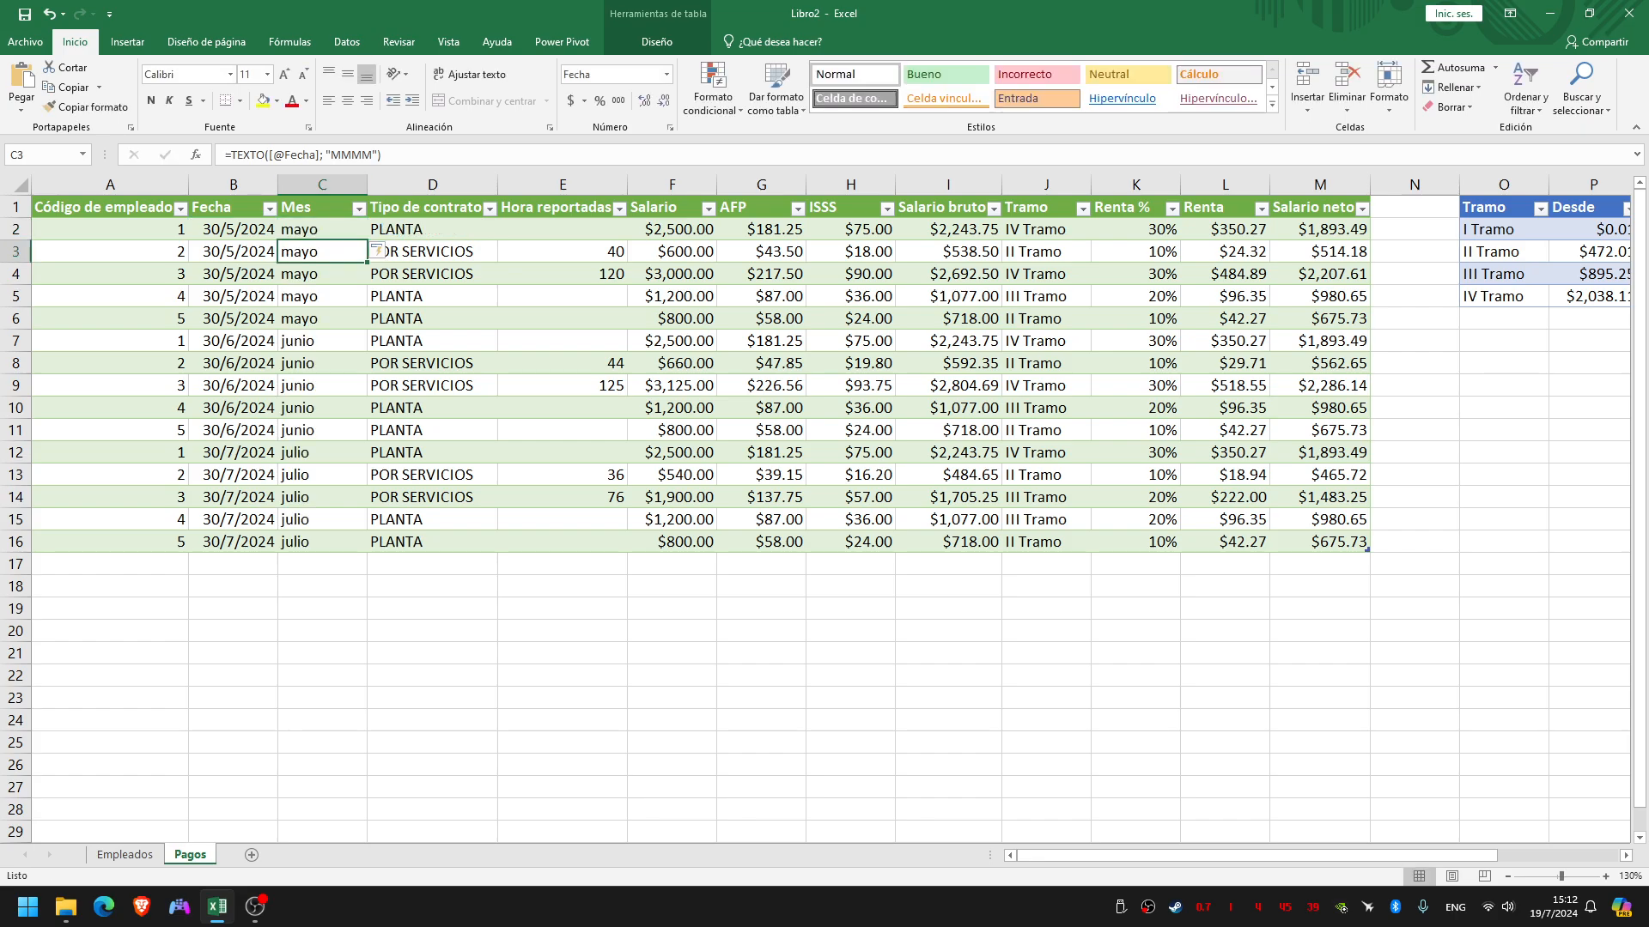
Adjust the width of the Mes column and check its formula in the first and last rows
{"action": "double_click", "coordinate": [368, 184]}
{"action": "left_click_drag", "start_coordinate": [333, 185], "coordinate": [369, 184]}
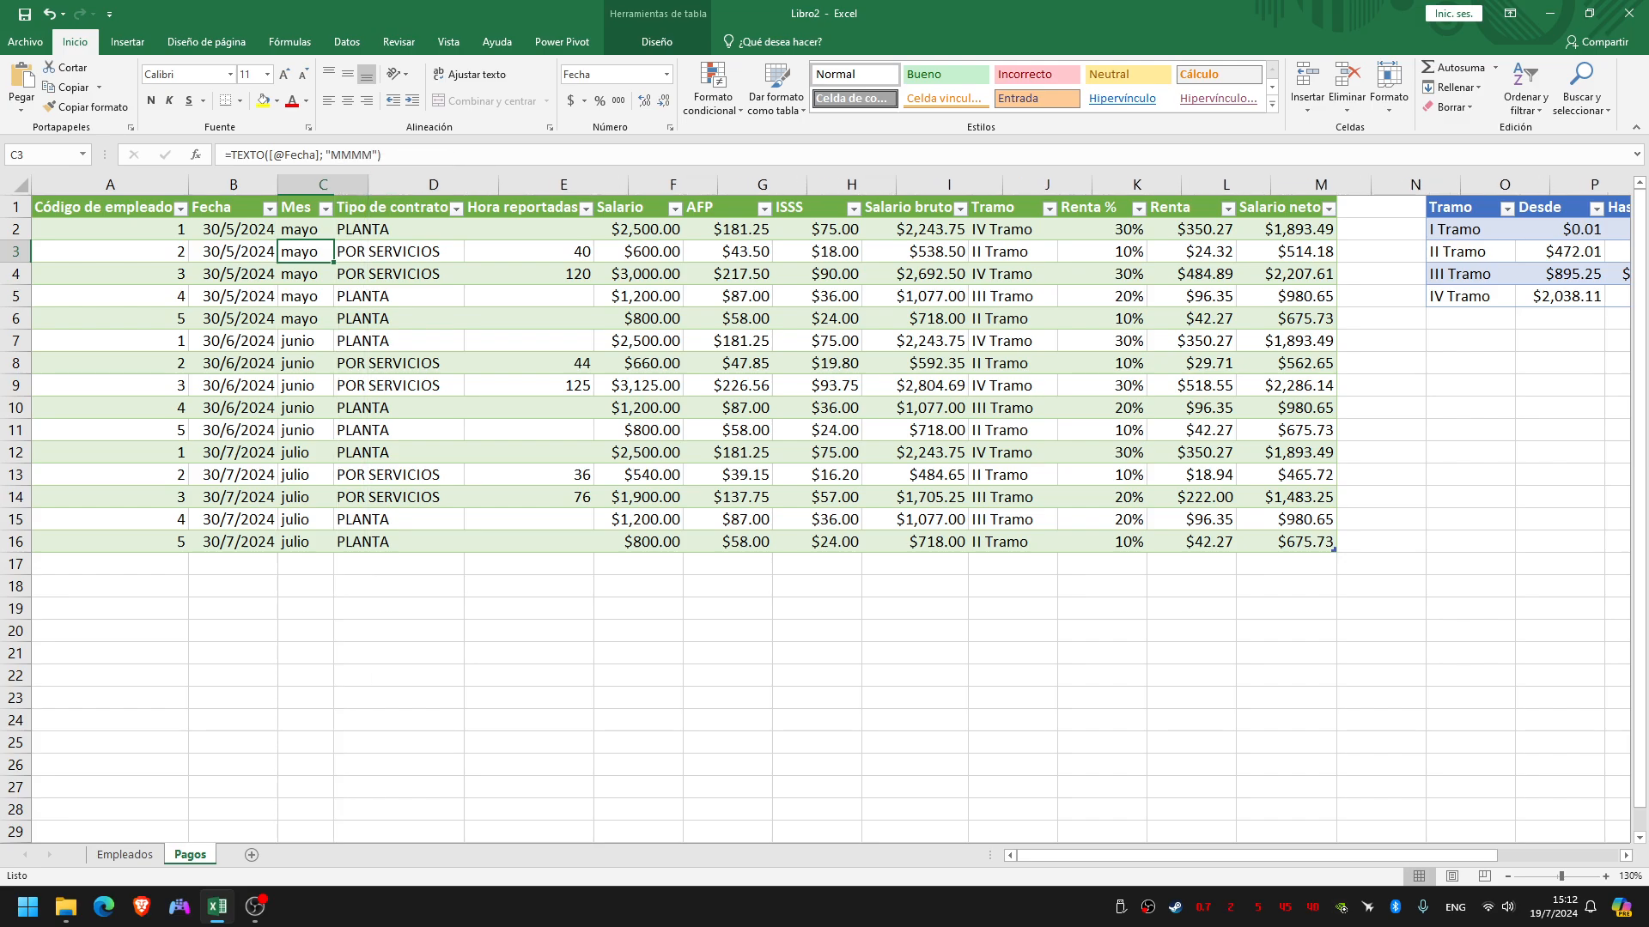
{"action": "left_click", "coordinate": [322, 230]}
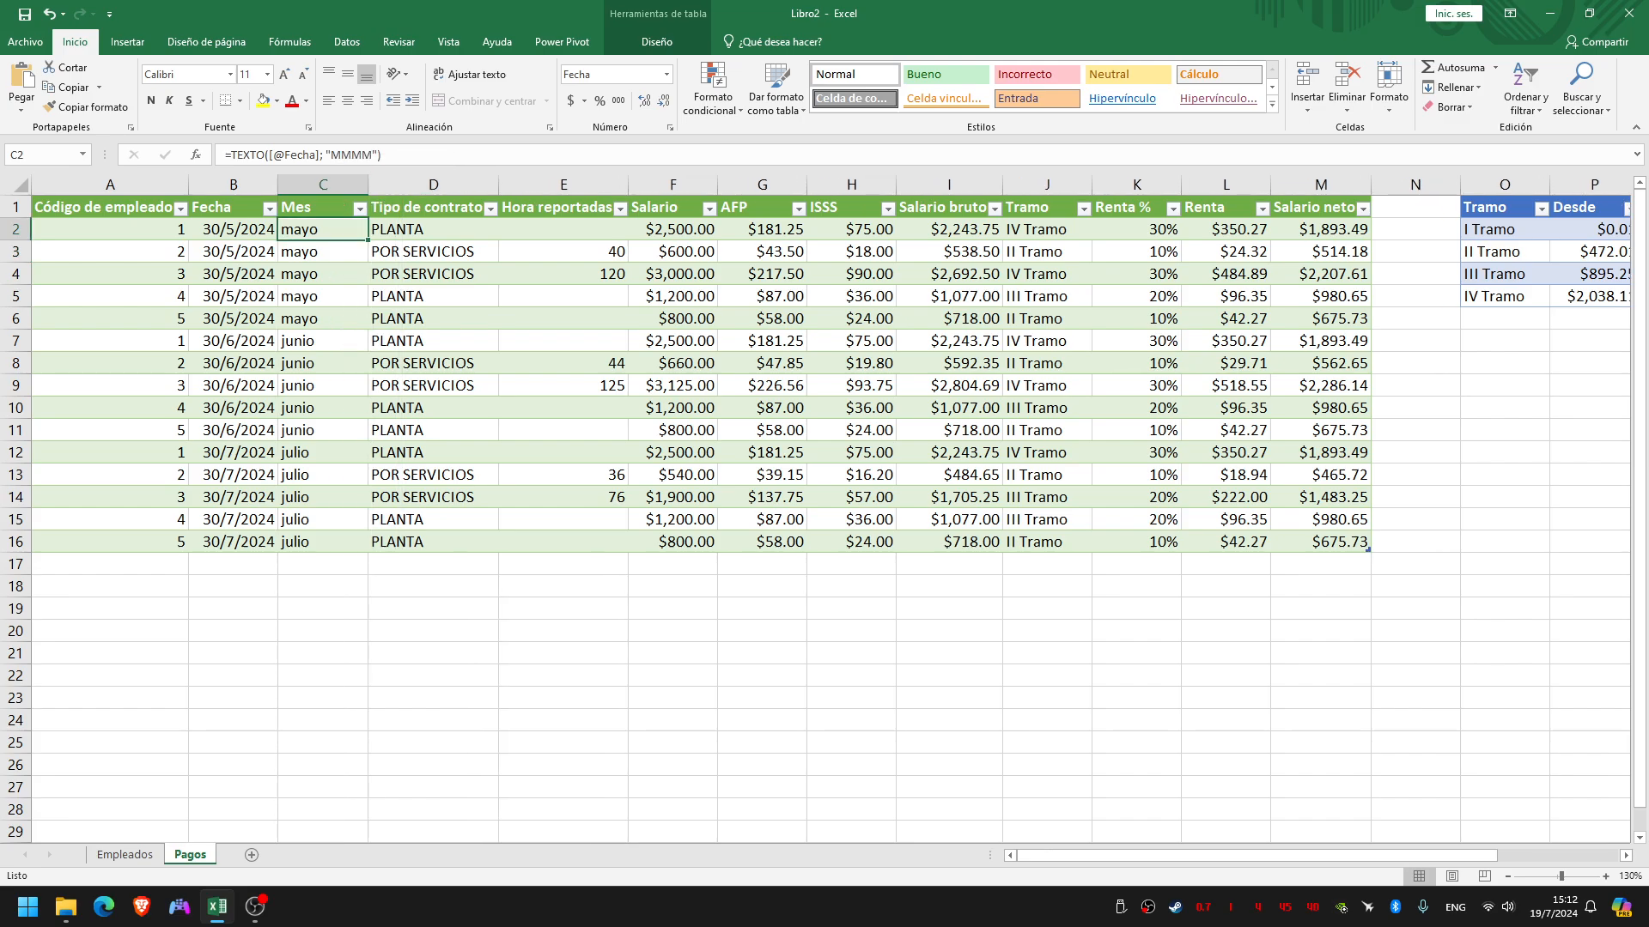
{"action": "key", "text": "ctrl+Down"}
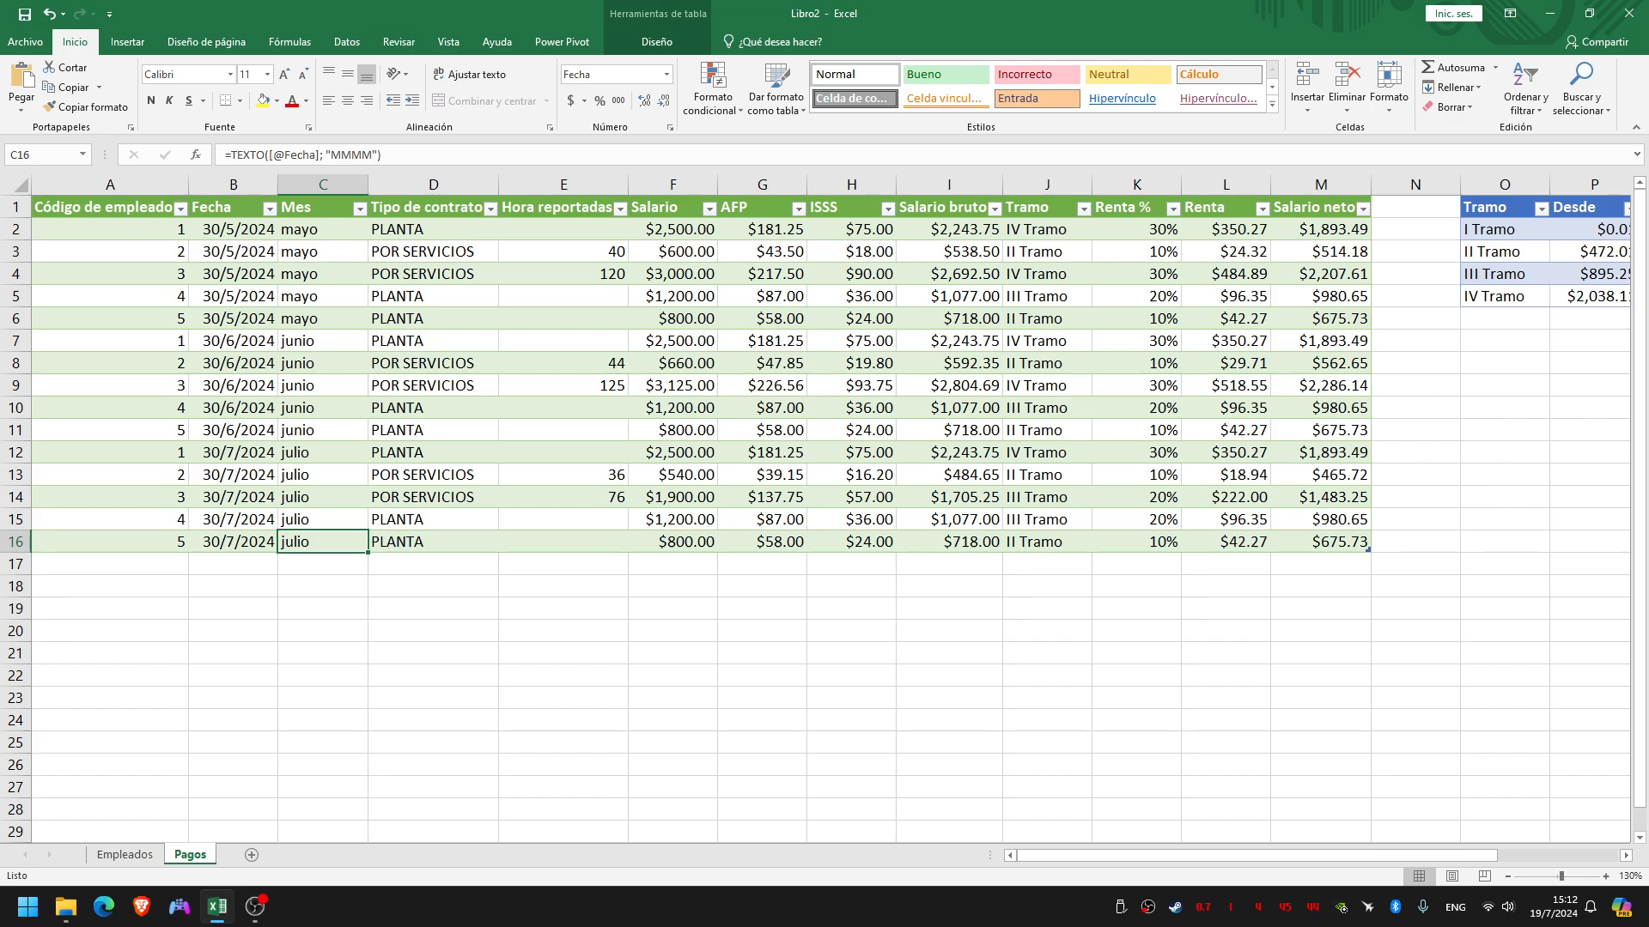
Check the list of pivot table reports on the Tablas dinámicas slide and return to the workbook's Empleados sheet
{"action": "key", "text": "ctrl+super+Right"}
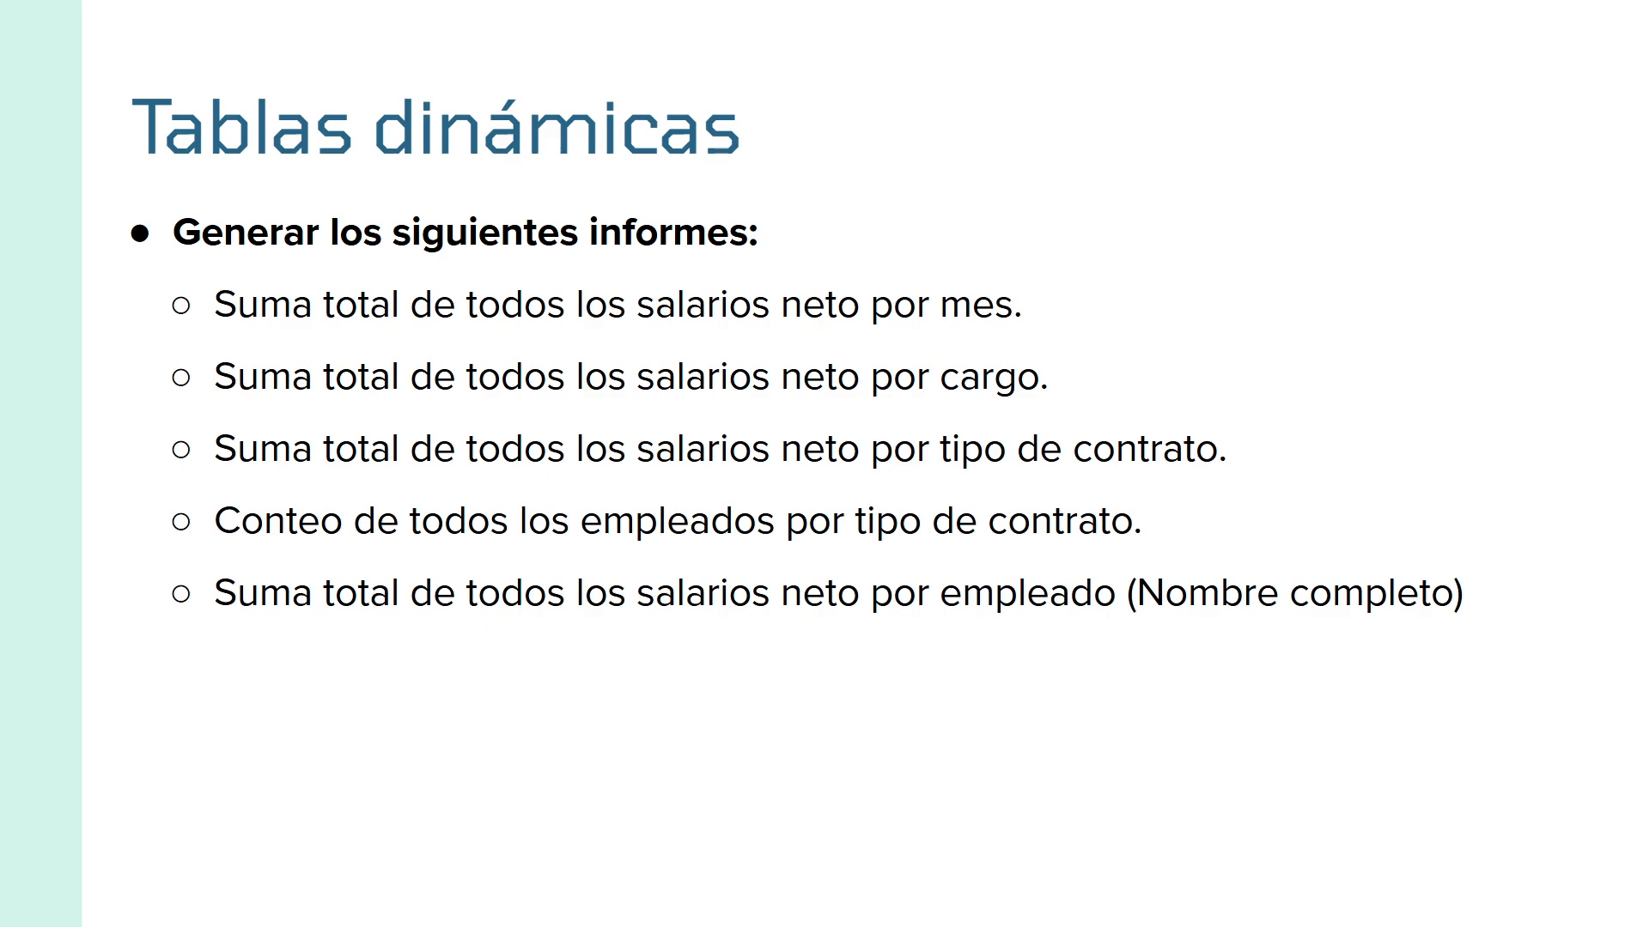
{"action": "key", "text": "ctrl+super+Left"}
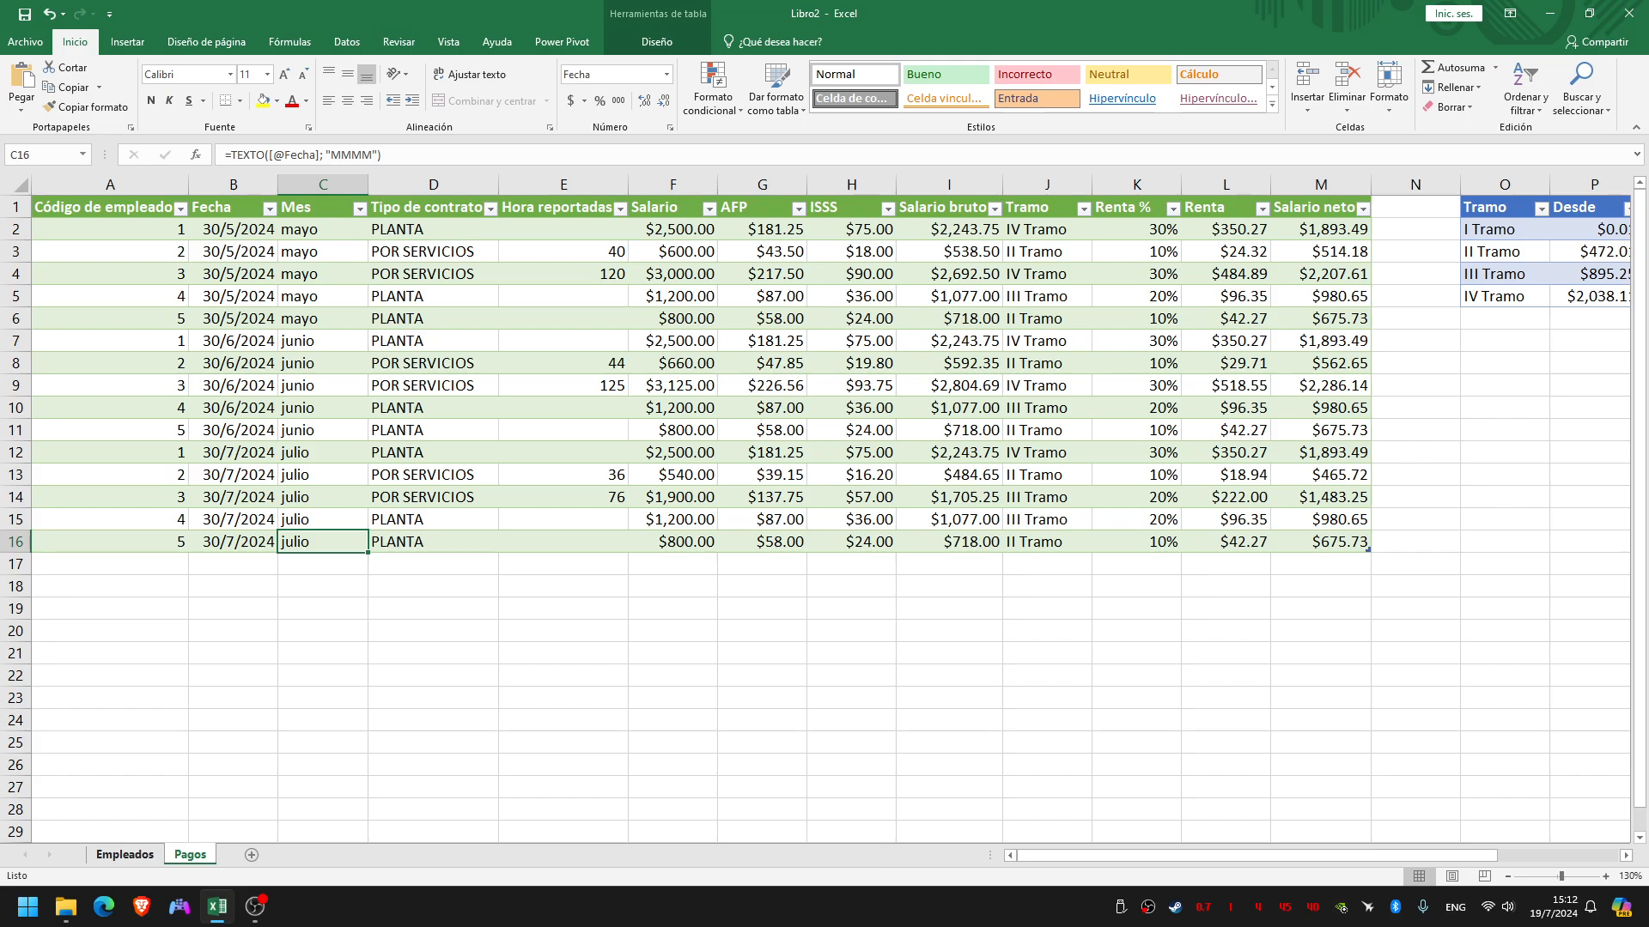
{"action": "key", "text": "ctrl+Page_Up"}
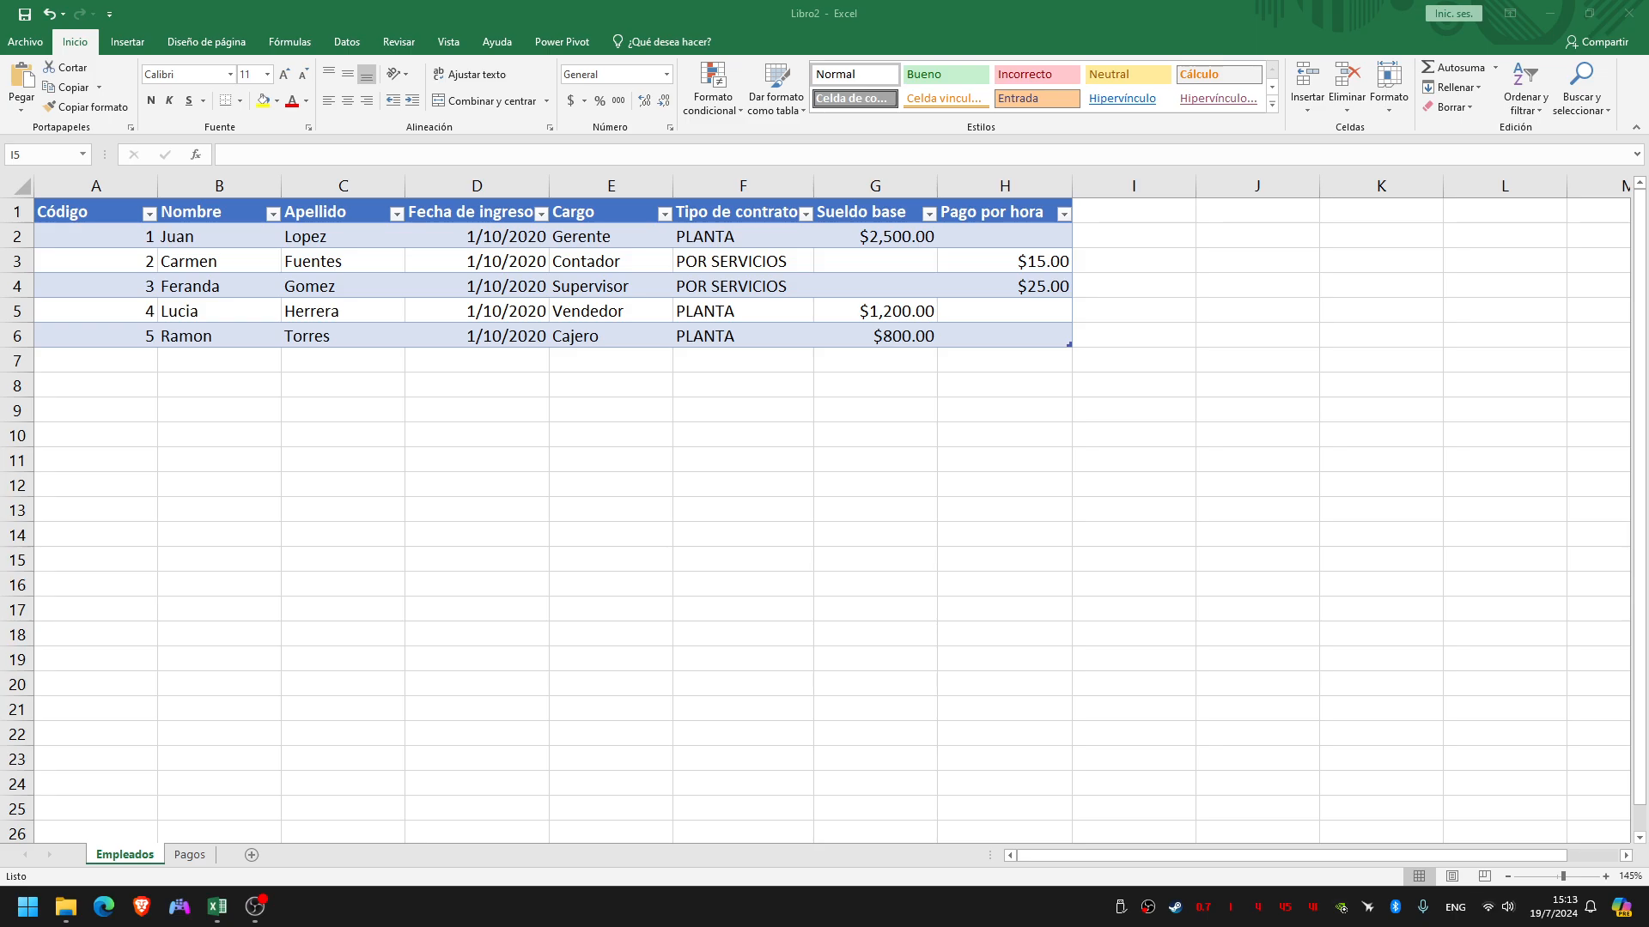
Examine the Nombre and Apellido columns of the employee table
{"action": "left_click", "coordinate": [343, 186]}
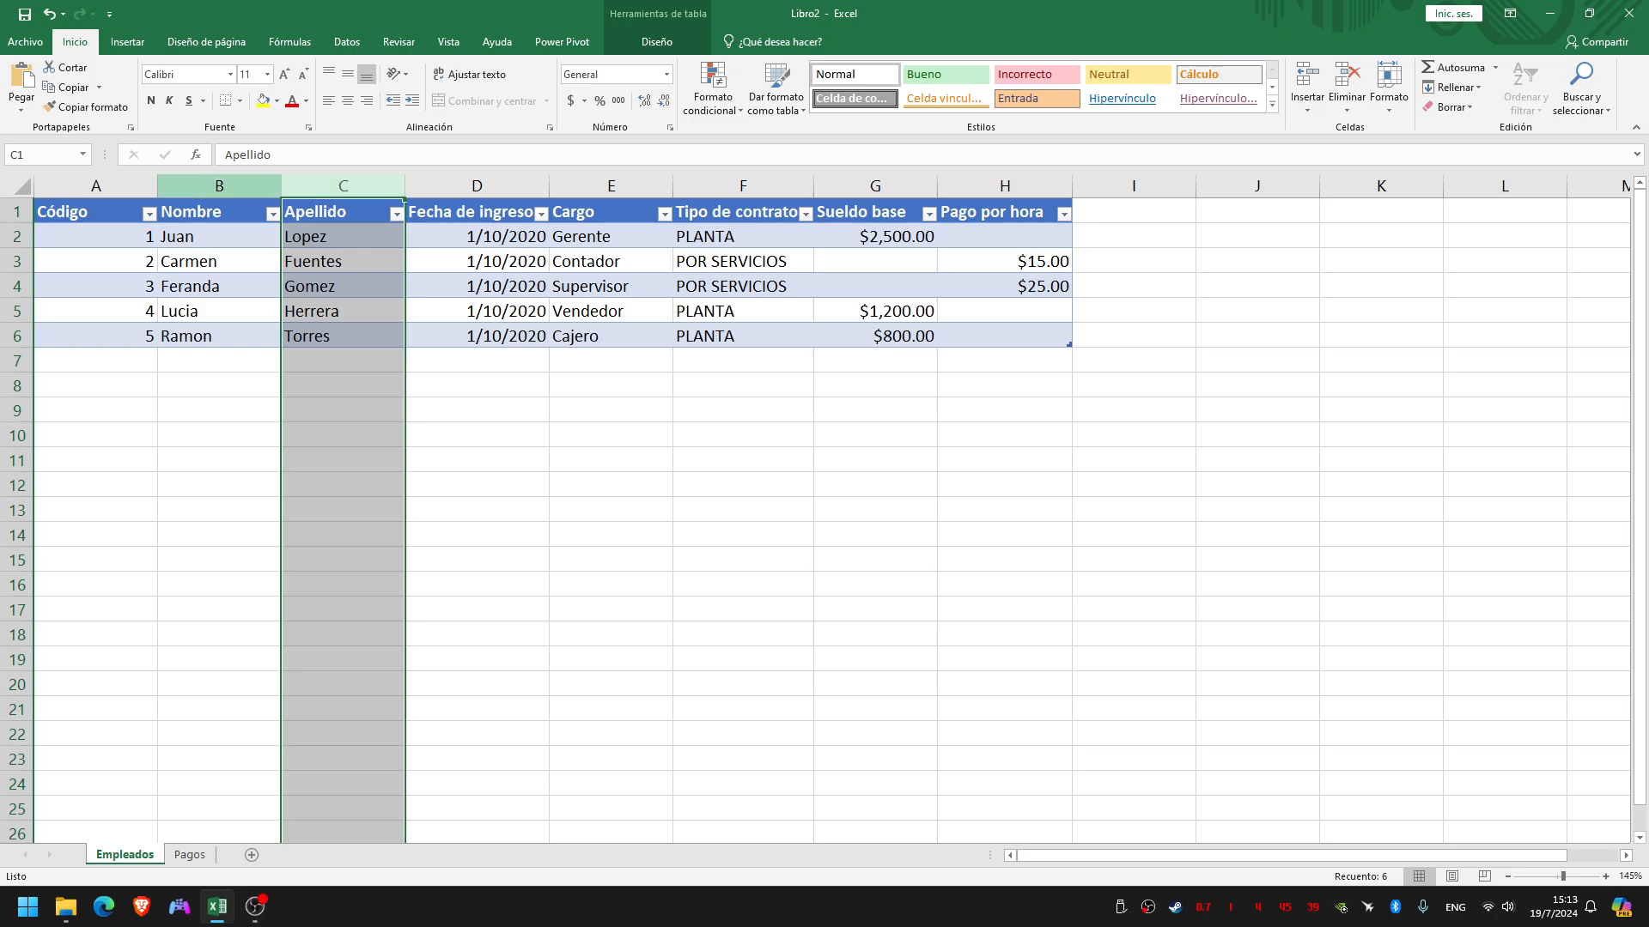
{"action": "left_click", "coordinate": [219, 187]}
{"action": "left_click", "coordinate": [343, 186]}
{"action": "key", "text": "ctrl+e"}
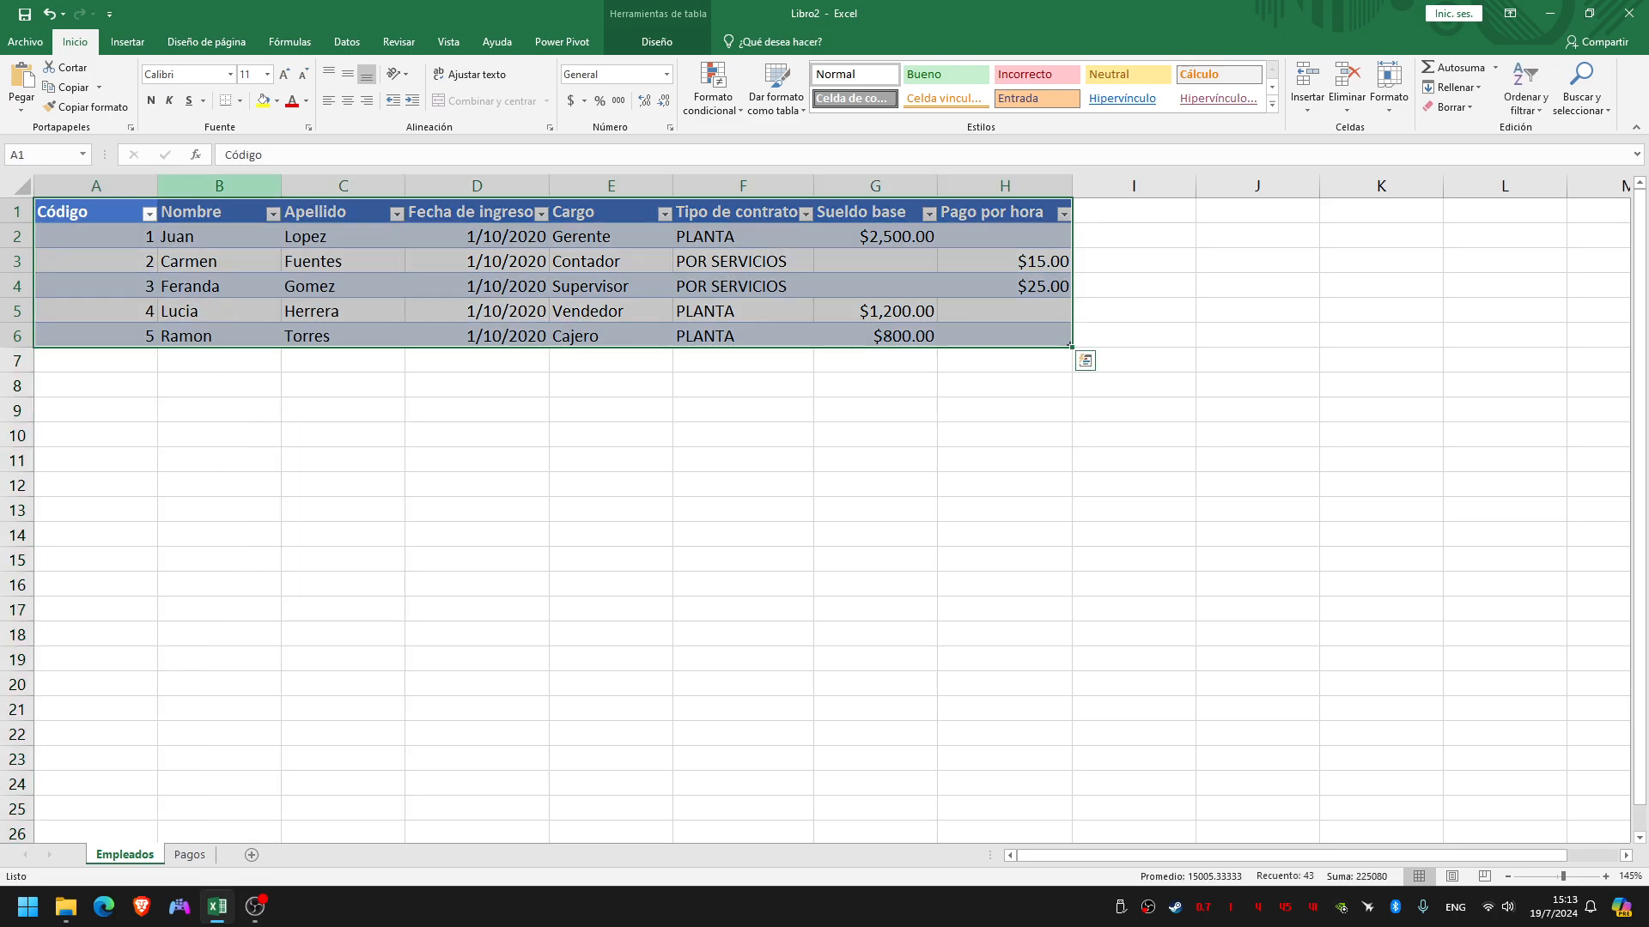
{"action": "left_click", "coordinate": [219, 186]}
{"action": "left_click", "coordinate": [343, 186]}
{"action": "left_click", "coordinate": [219, 186]}
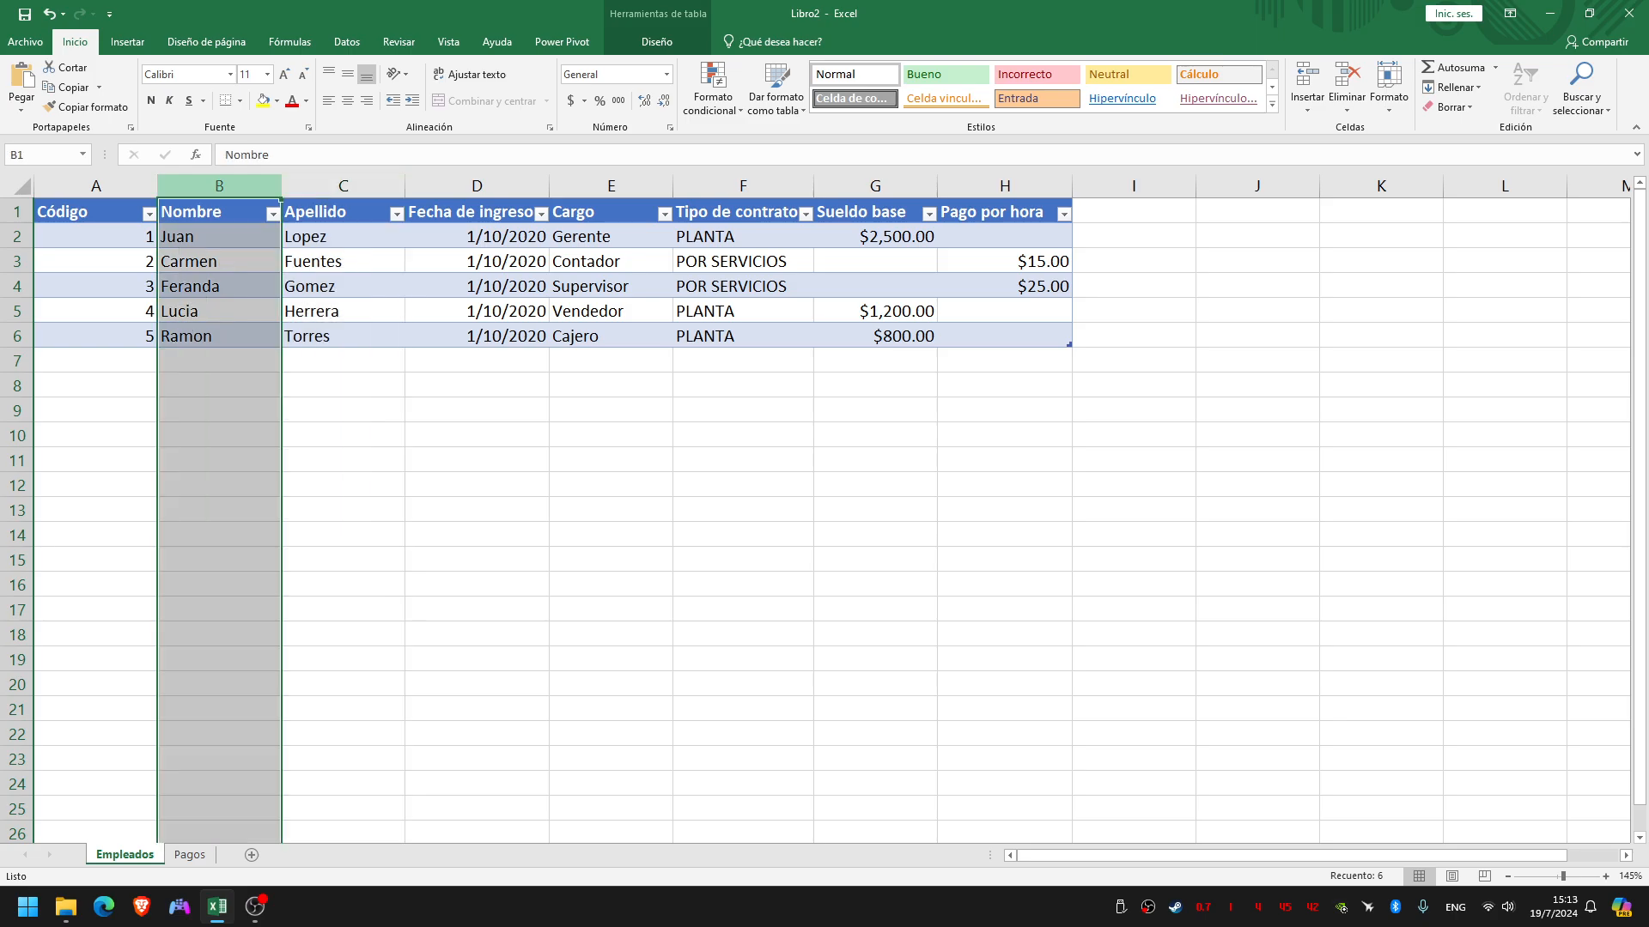
{"action": "left_click", "coordinate": [344, 186]}
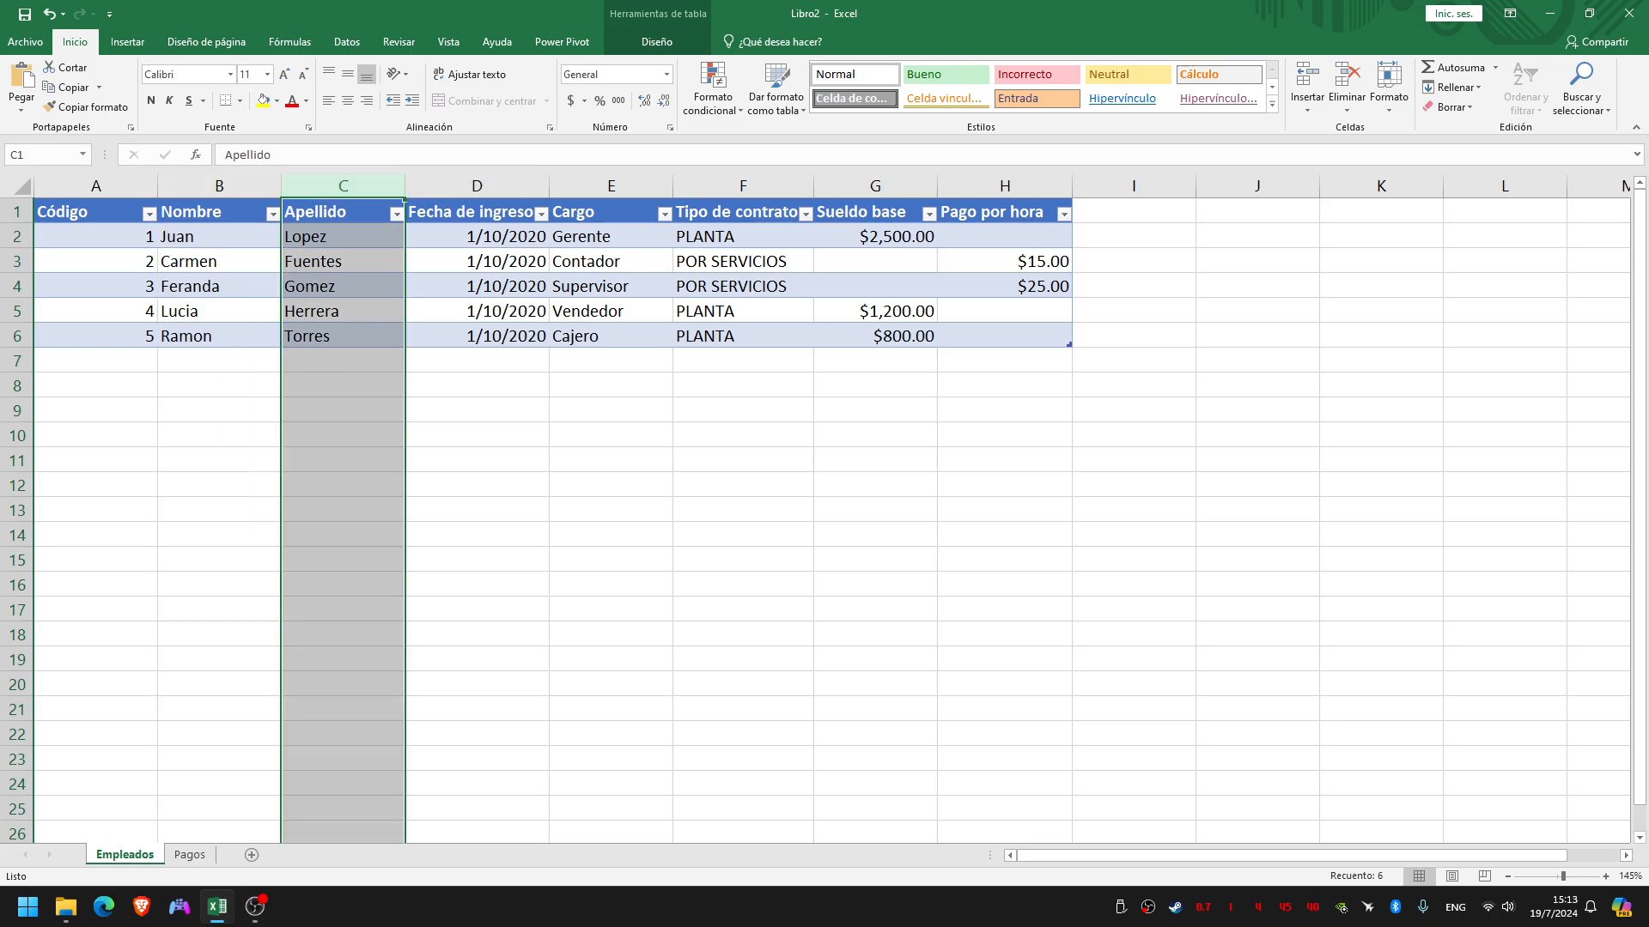
Add a Nombre Completo column to the employee table, directly after Pago por hora
{"action": "left_click", "coordinate": [1133, 212]}
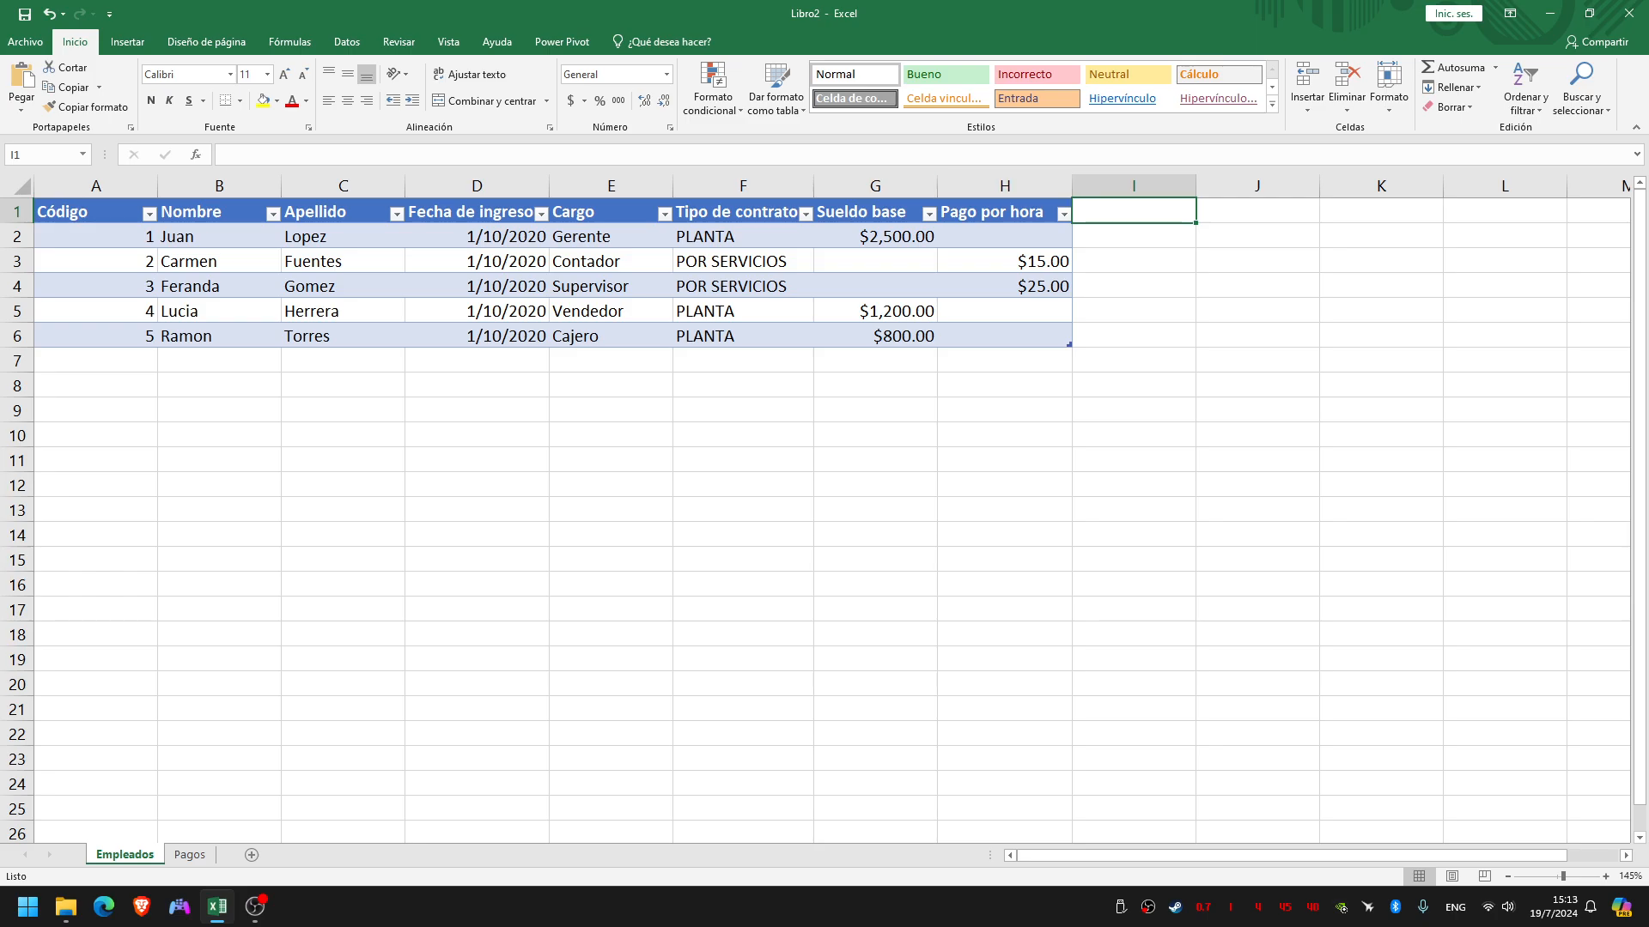
{"action": "type", "text": "No"}
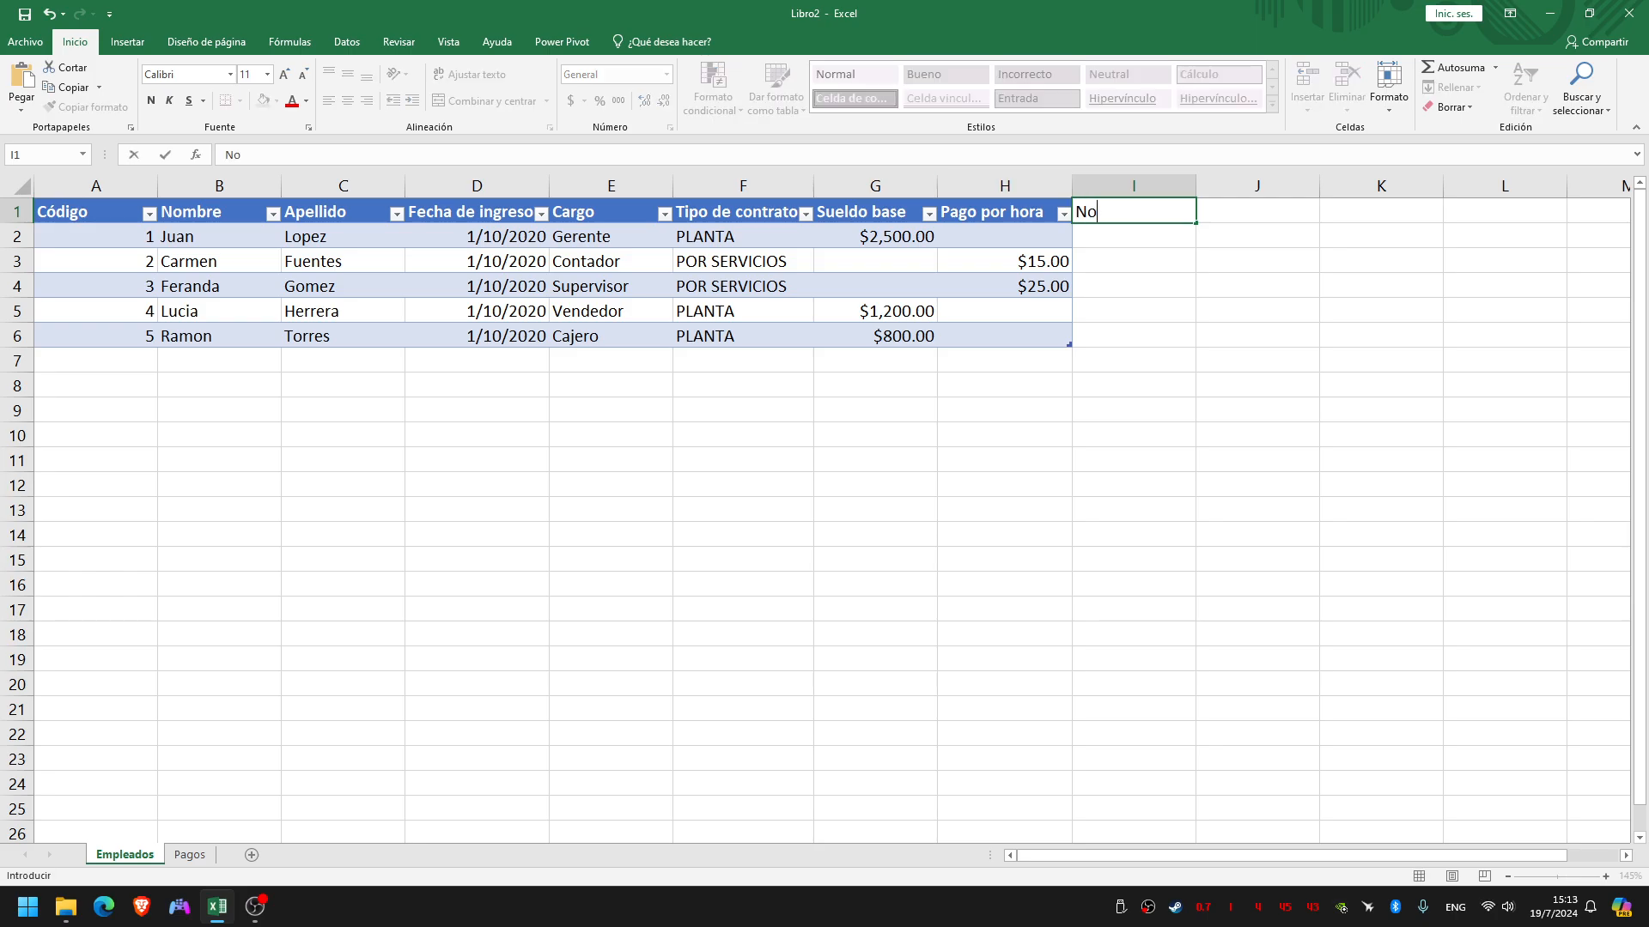
{"action": "type", "text": "mbre Completo"}
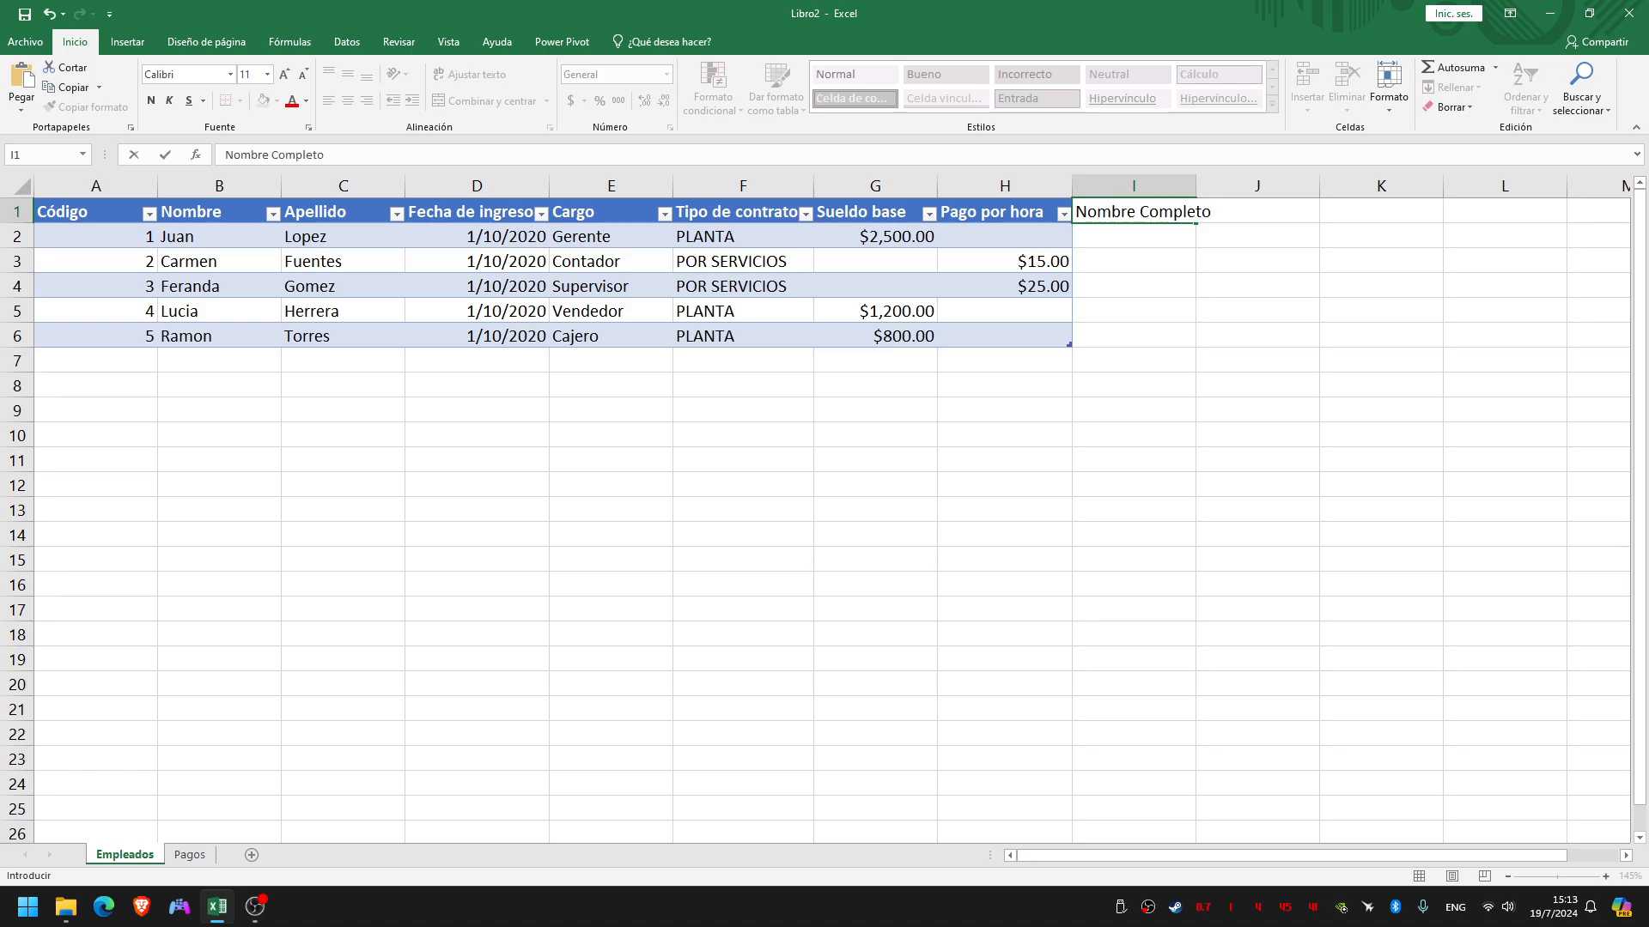
{"action": "key", "text": "Return"}
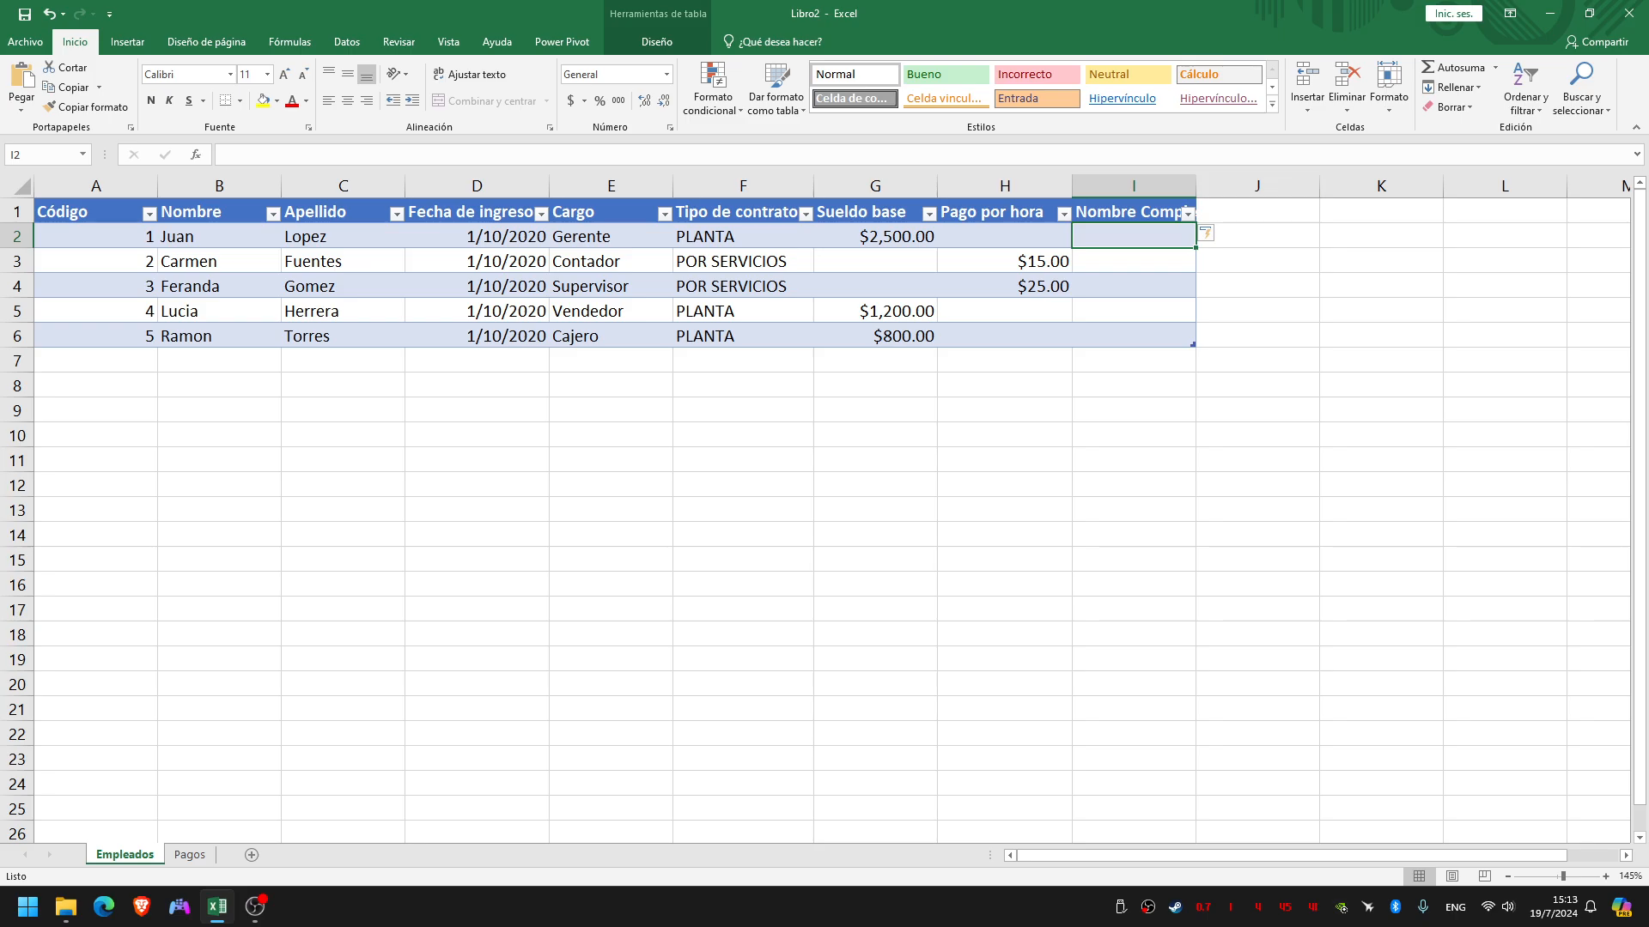
Widen the Nombre Completo column so its whole header fits
{"action": "double_click", "coordinate": [1142, 237]}
{"action": "left_click", "coordinate": [1215, 187]}
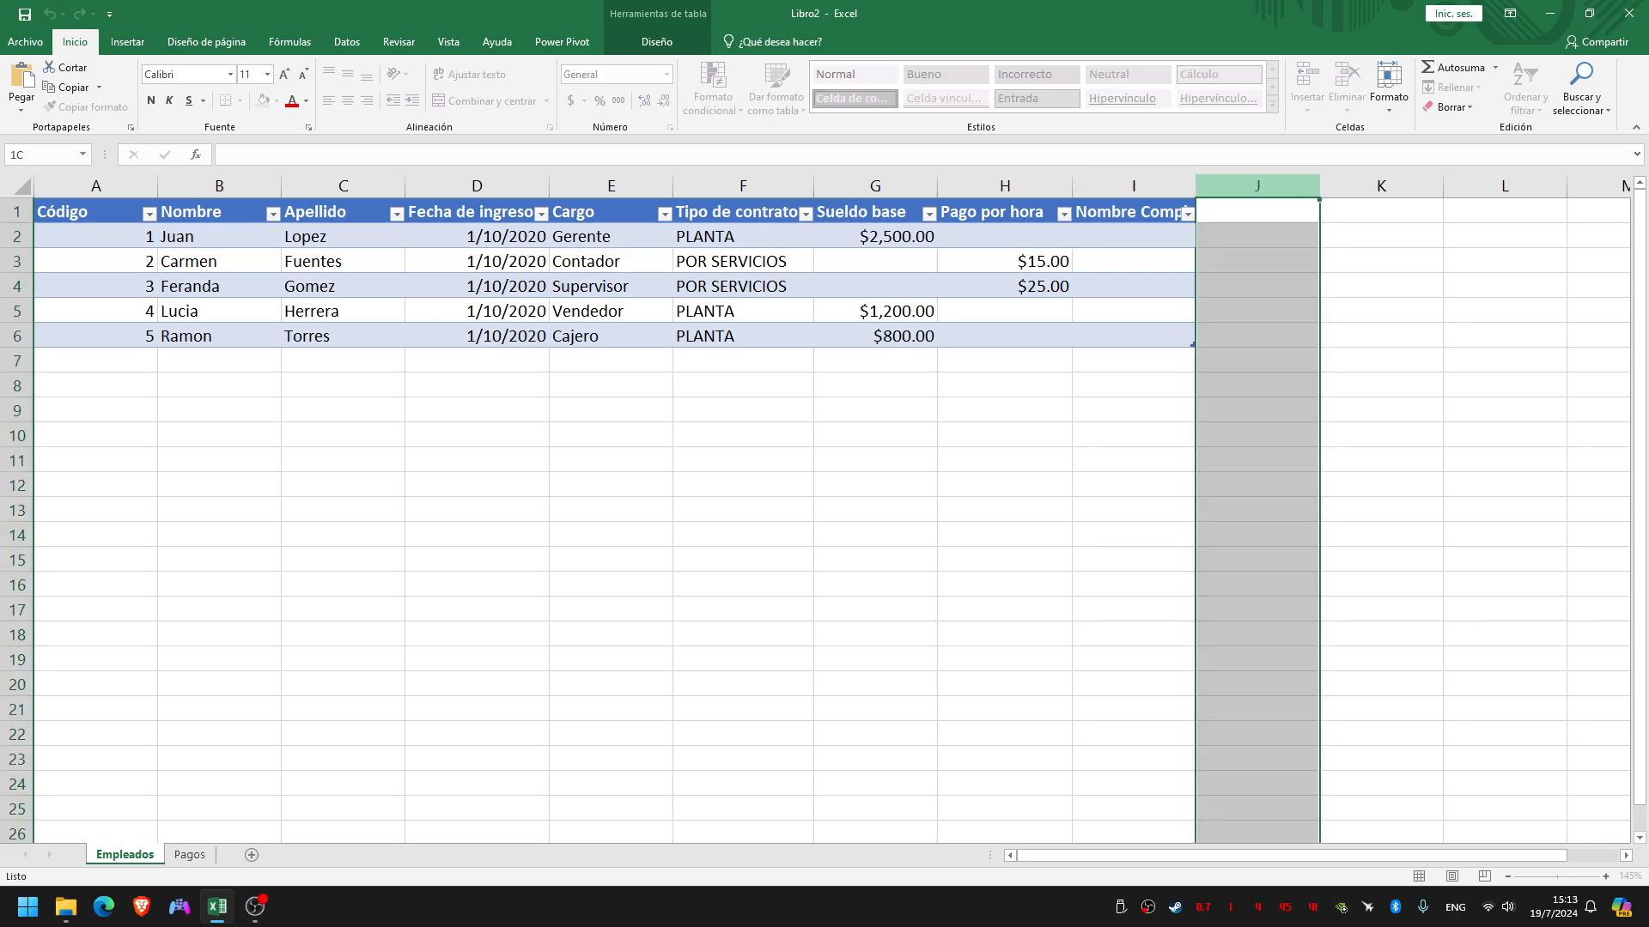
{"action": "left_click_drag", "start_coordinate": [1195, 185], "coordinate": [1268, 186]}
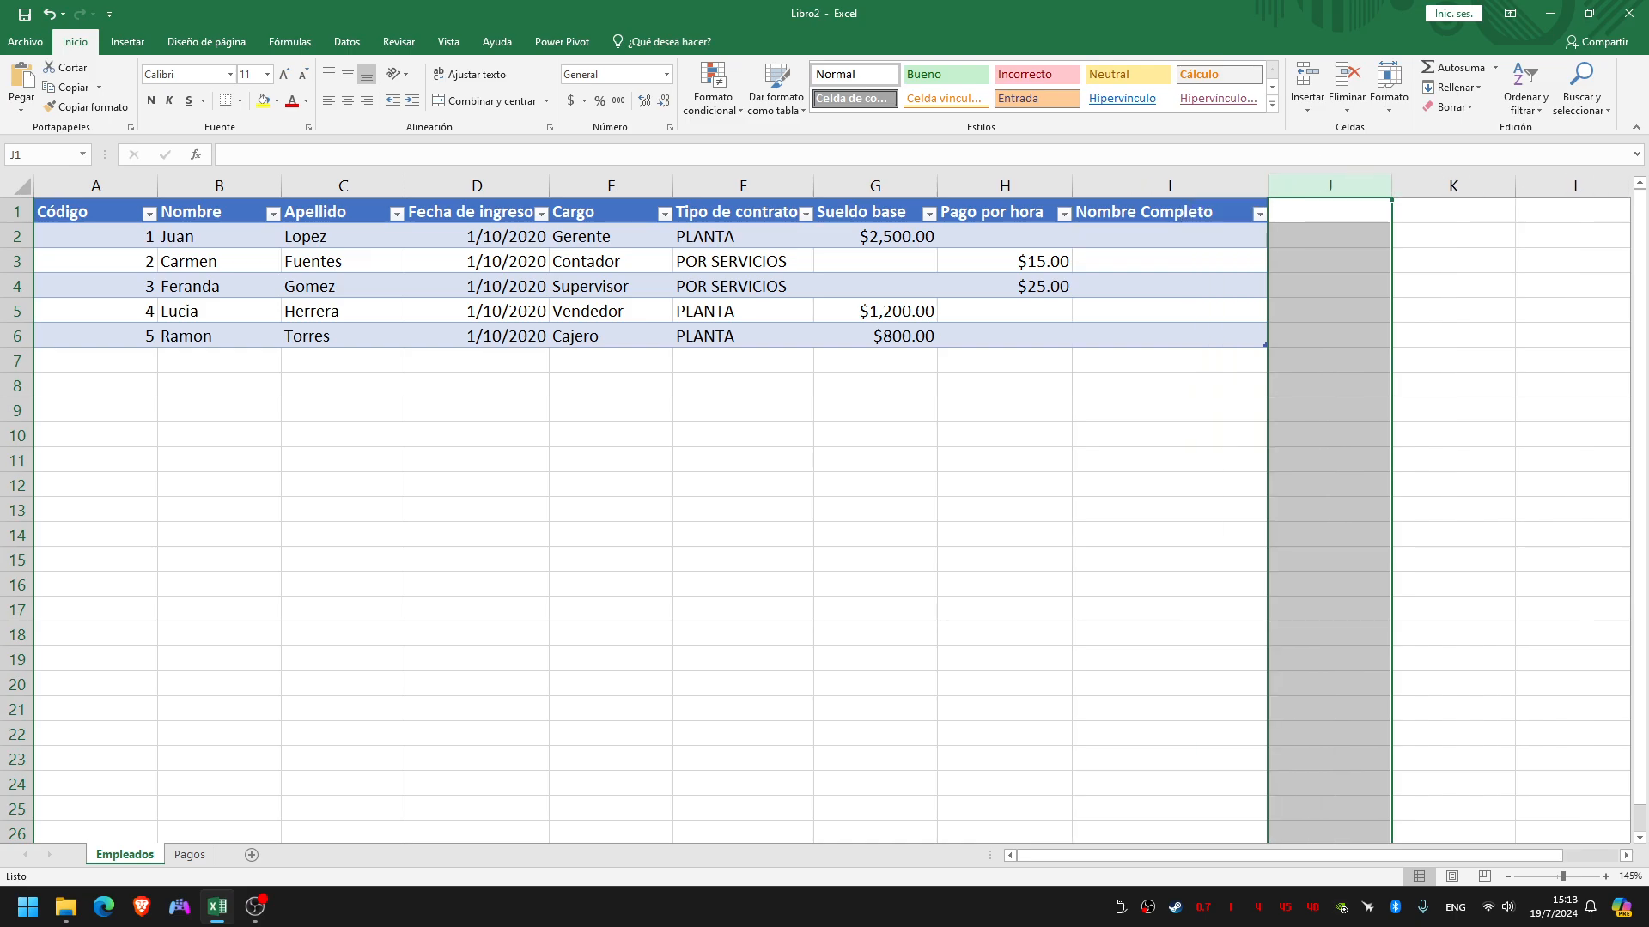
Start a CONCAT formula in the first data row of Nombre Completo, with that row's Nombre value as its first text
{"action": "left_click", "coordinate": [1170, 236]}
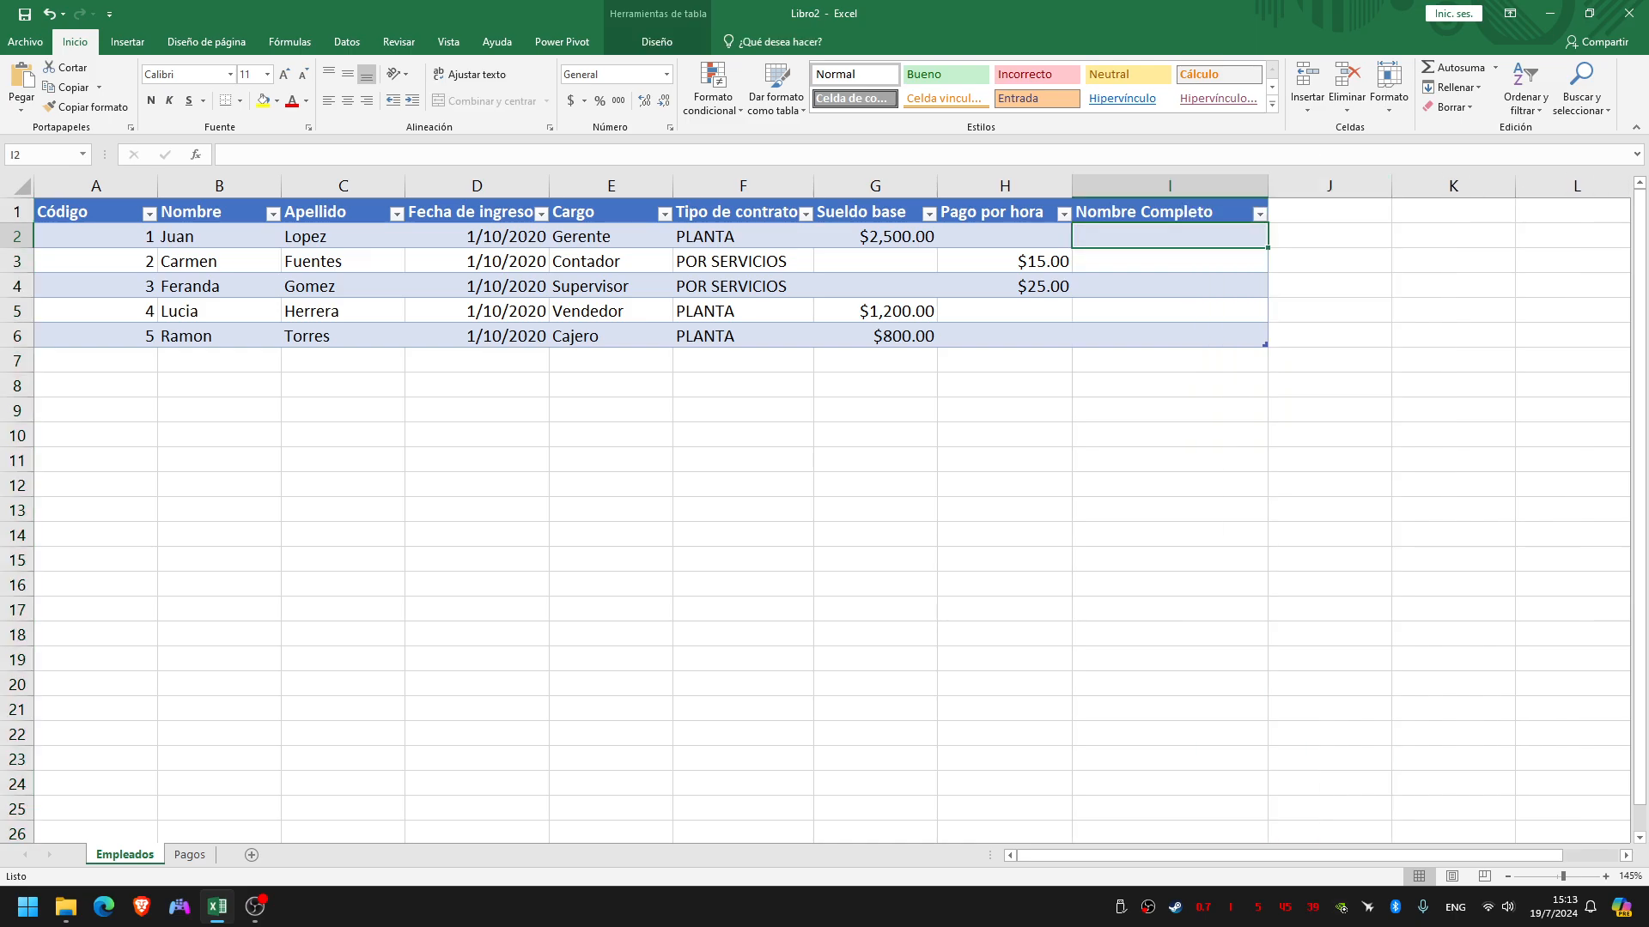
{"action": "left_click", "coordinate": [219, 236]}
{"action": "left_click", "coordinate": [343, 236]}
{"action": "left_click", "coordinate": [1169, 237]}
{"action": "double_click", "coordinate": [1170, 236]}
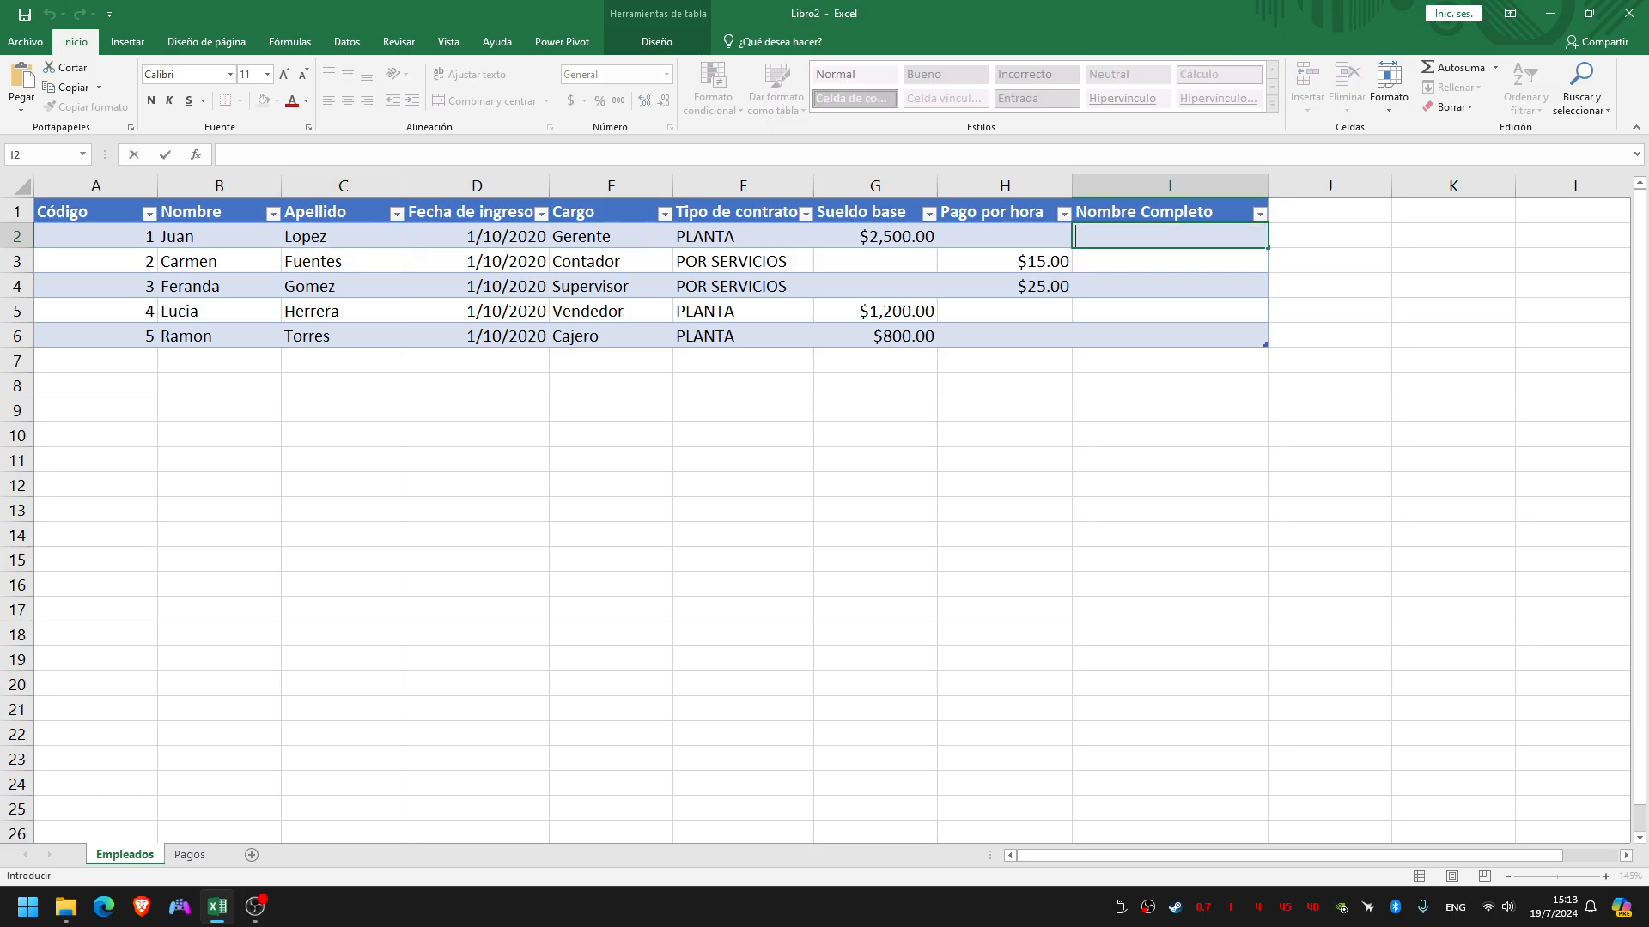
{"action": "type", "text": "="}
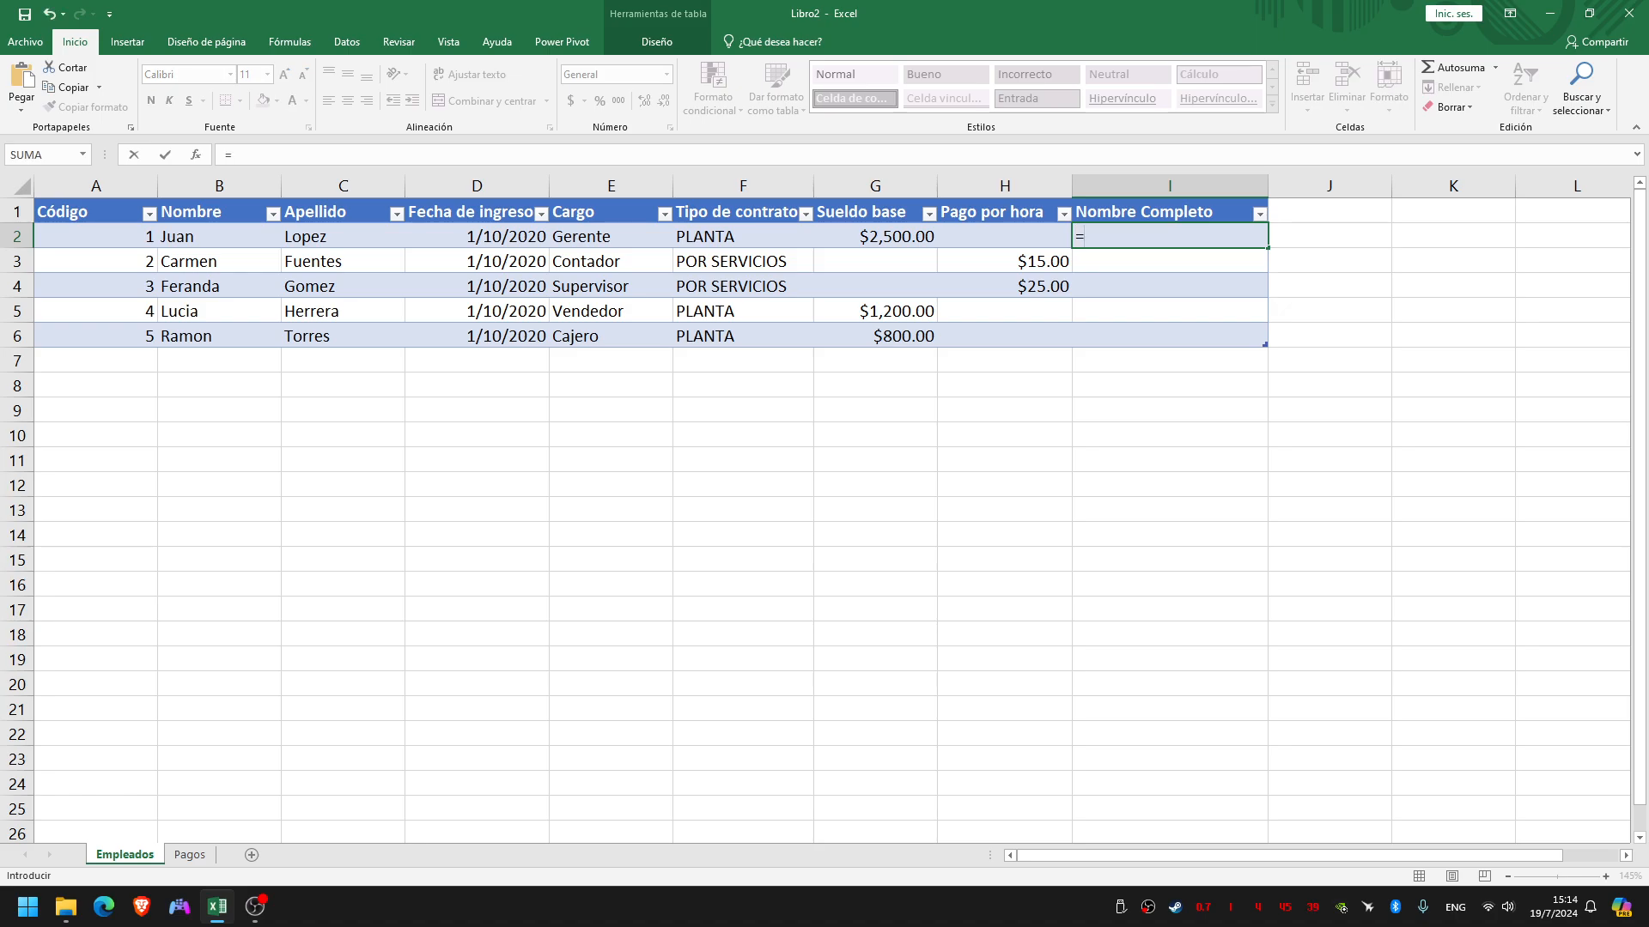
{"action": "type", "text": "CONC"}
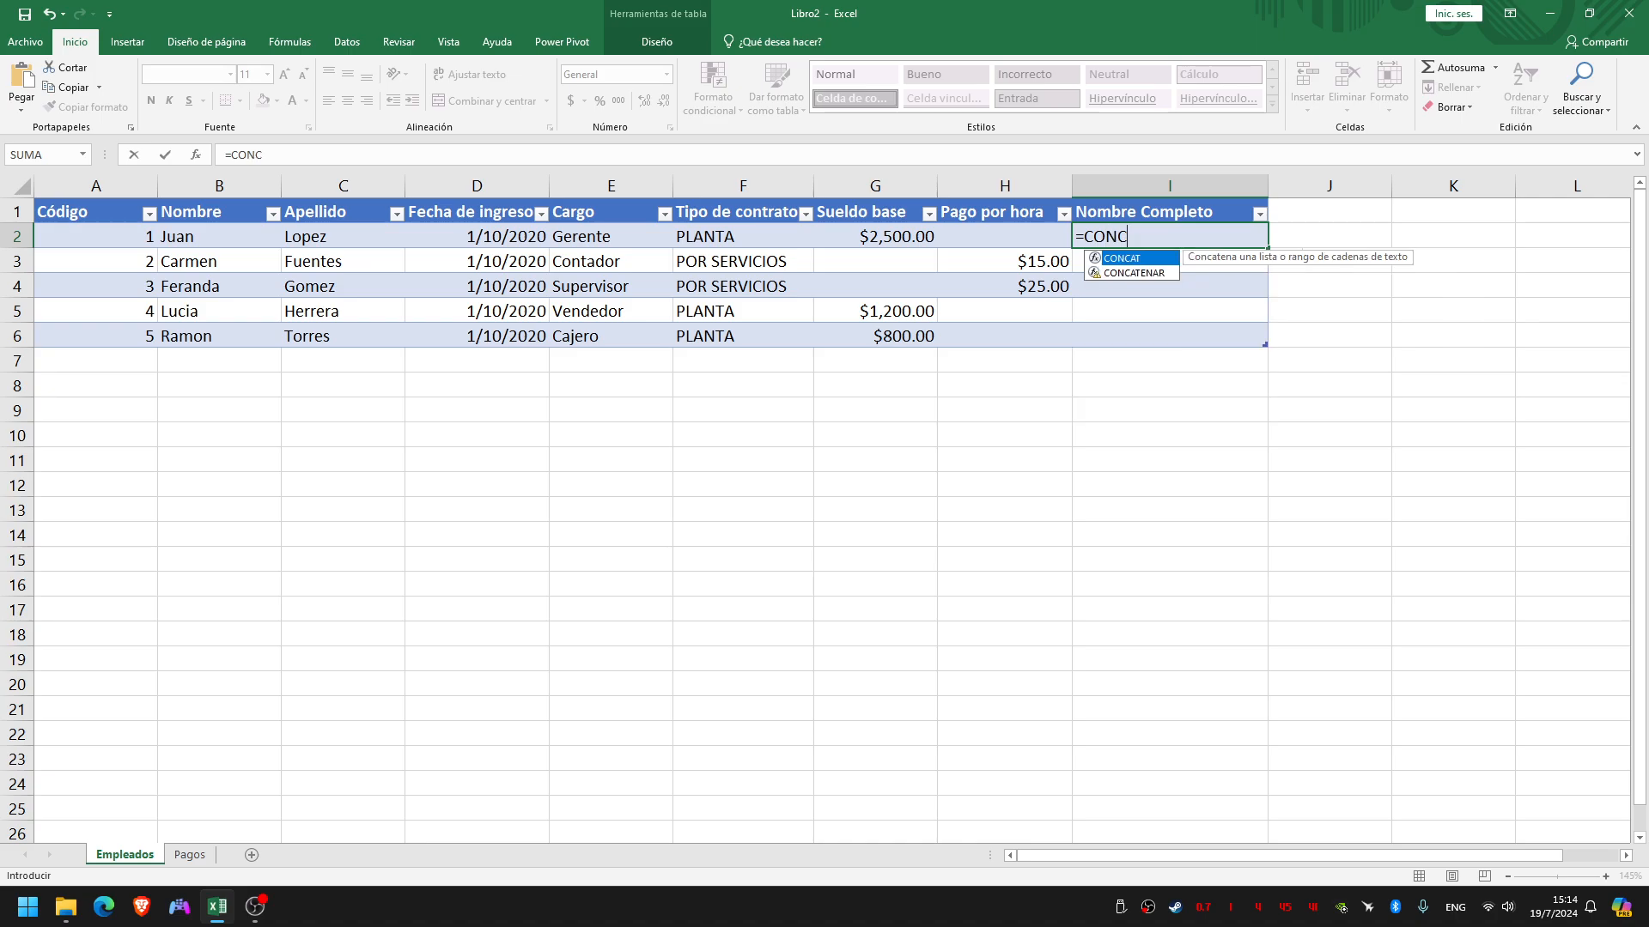
{"action": "key", "text": "Tab"}
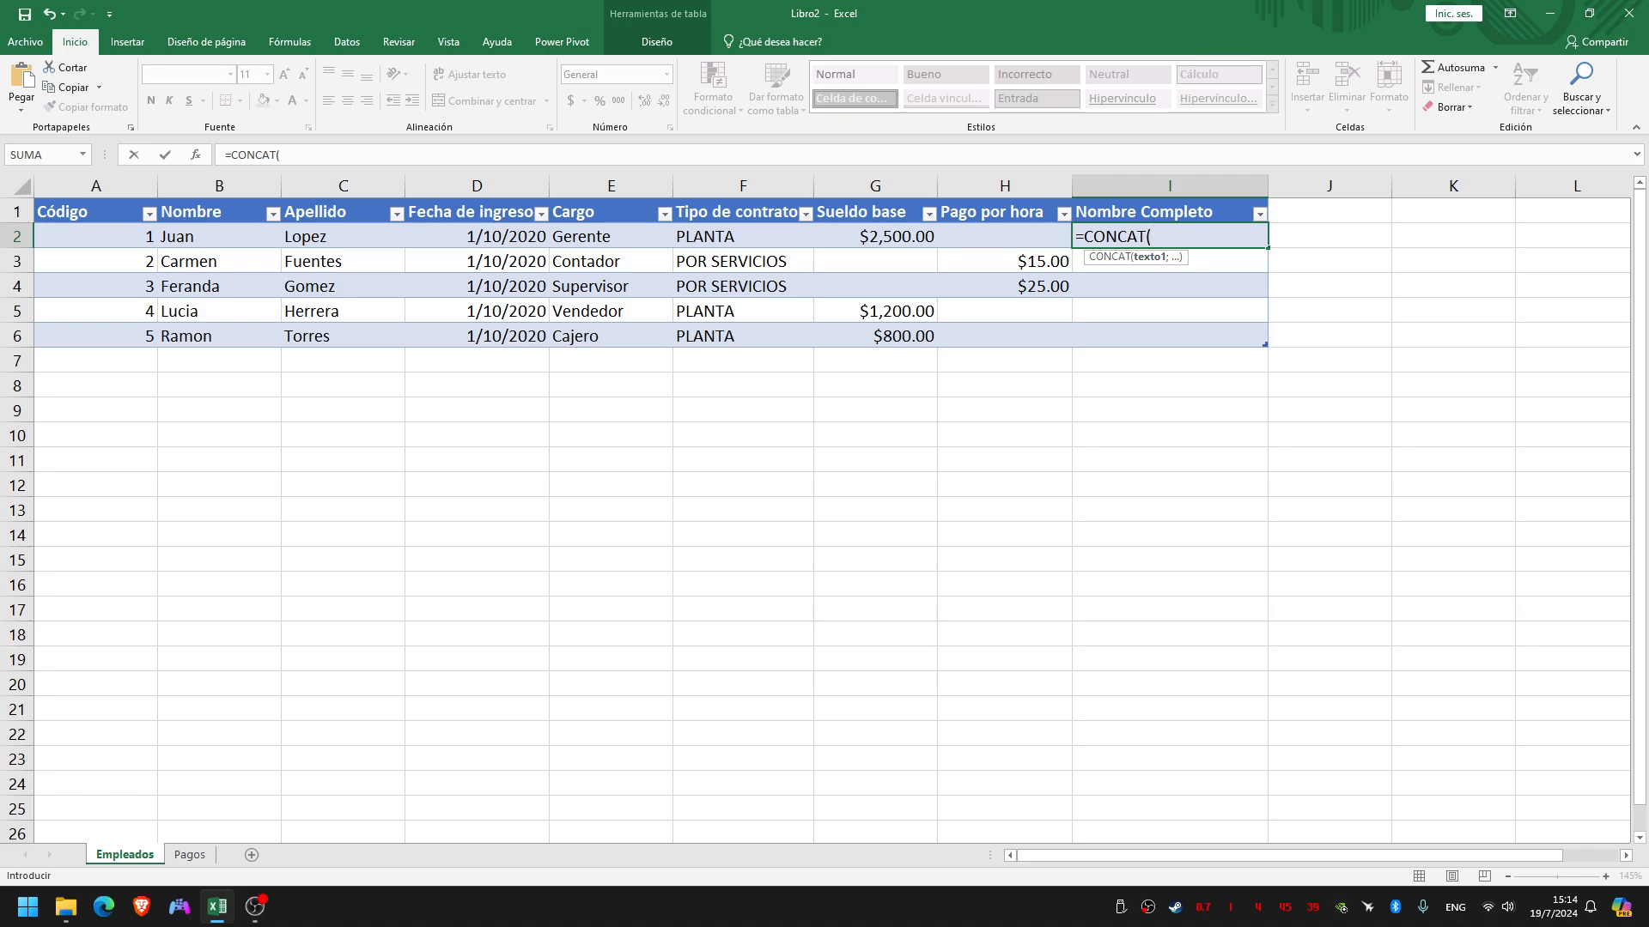
{"action": "left_click", "coordinate": [219, 237]}
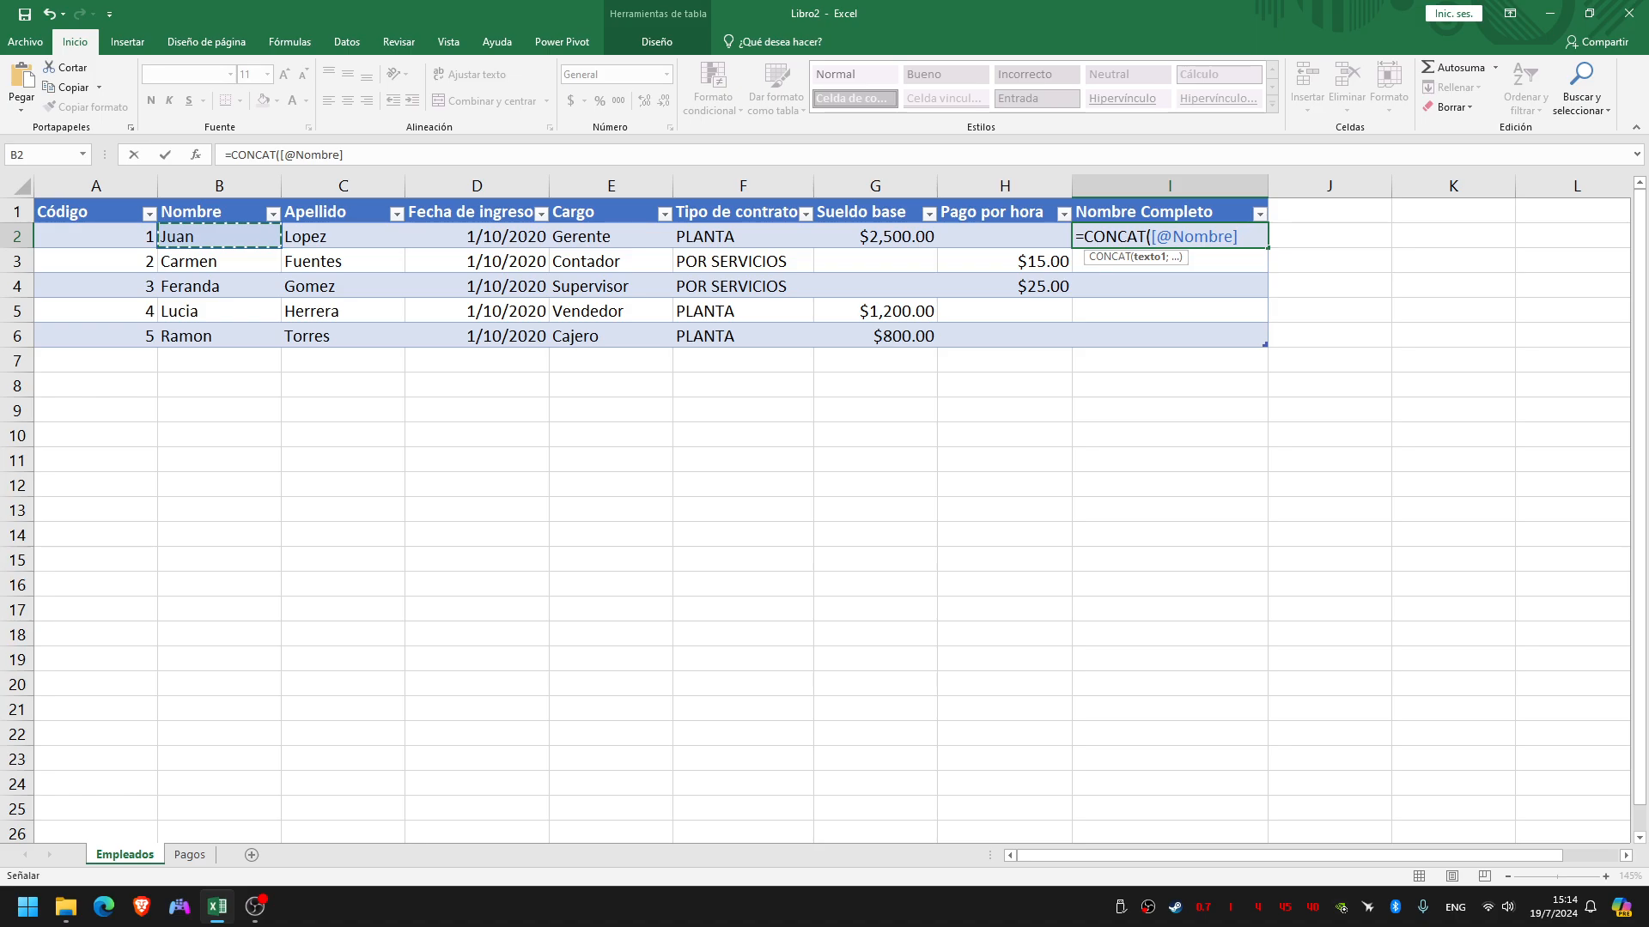
{"action": "type", "text": ";"}
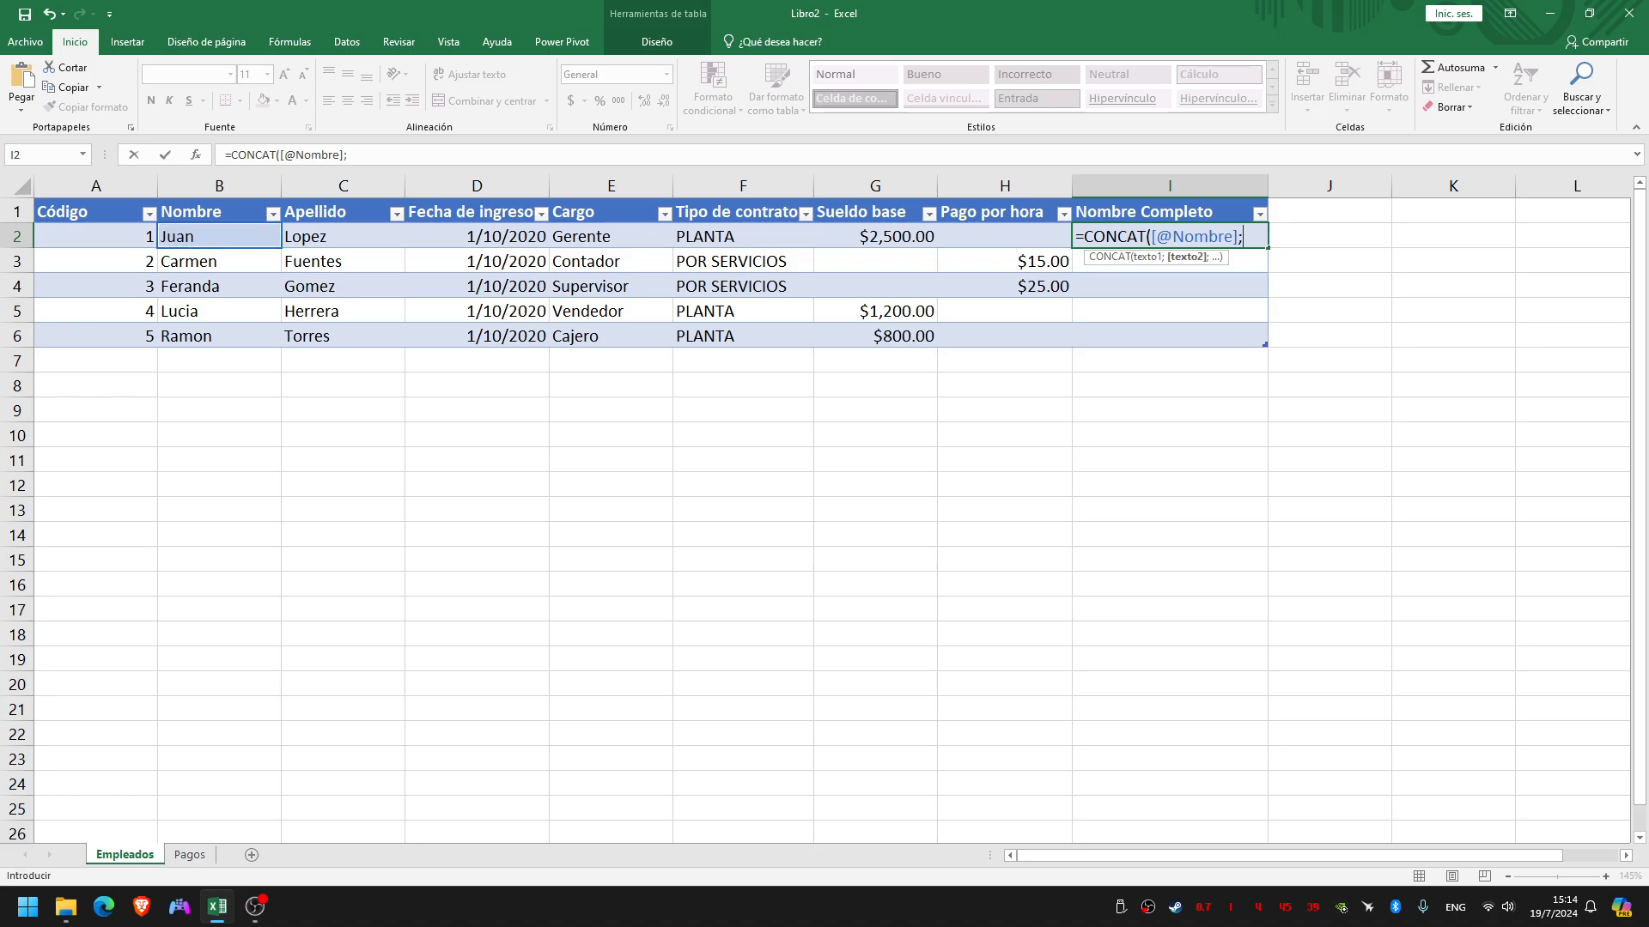
{"action": "type", "text": "@"}
Complete the formula with a space " " and the row's Apellido value, filling the Nombre Completo column, and check the resulting cells
{"action": "key", "text": "BackSpace"}
{"action": "type", "text": "\" \";"}
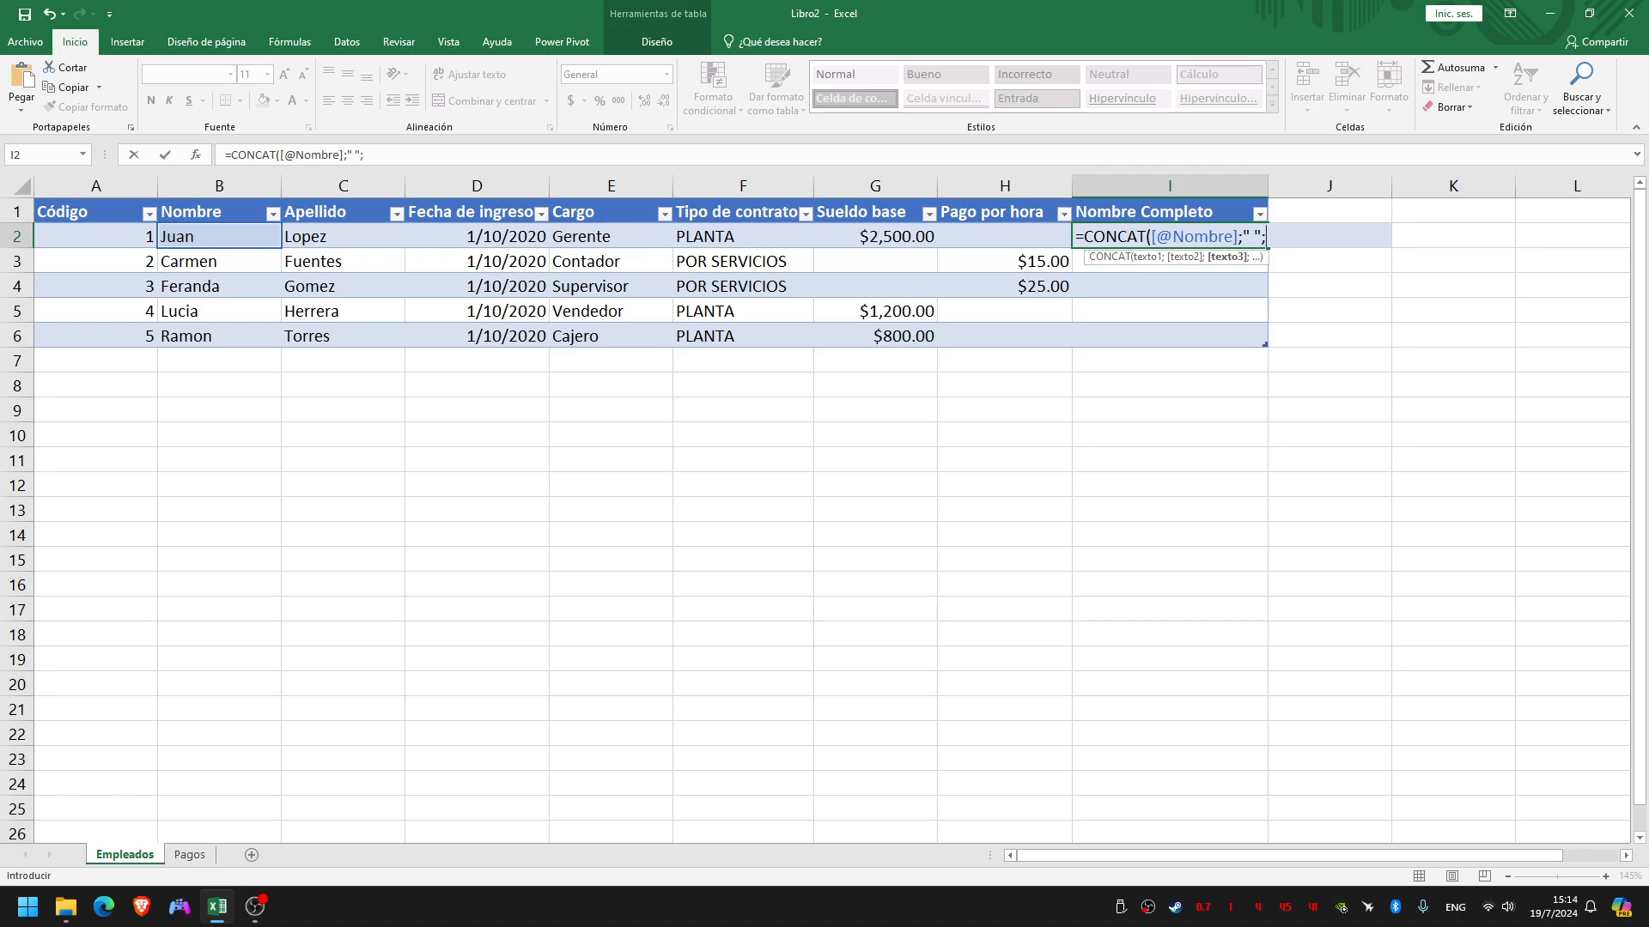
{"action": "left_click_drag", "start_coordinate": [1242, 237], "coordinate": [1262, 237]}
{"action": "left_click", "coordinate": [1266, 237]}
{"action": "left_click", "coordinate": [343, 237]}
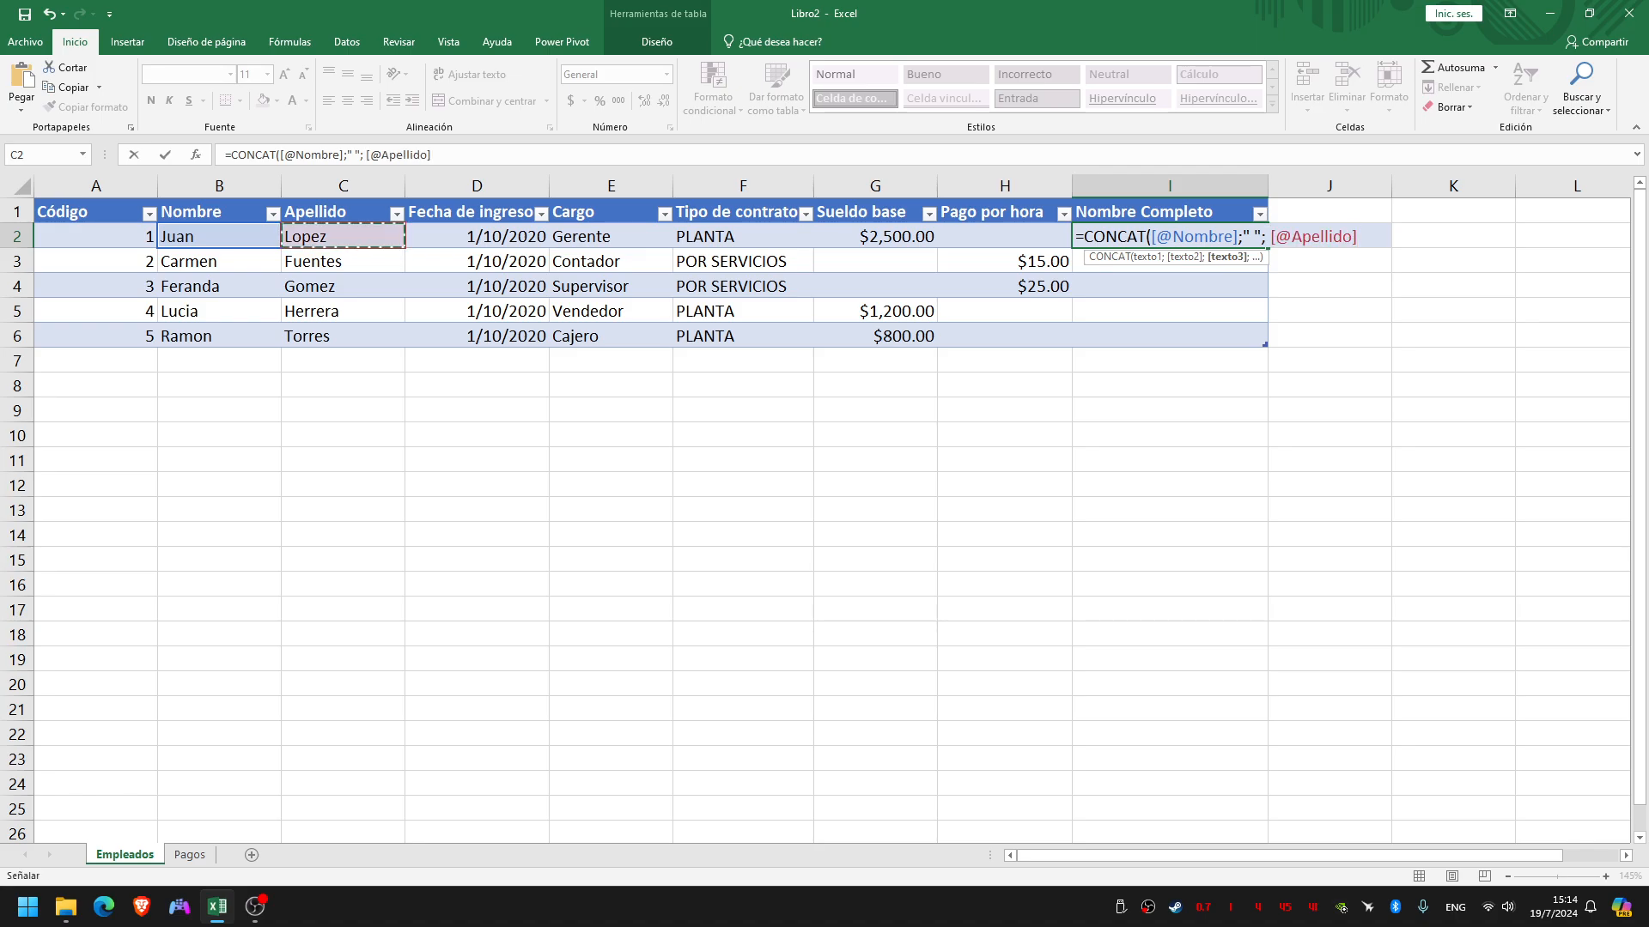
{"action": "type", "text": ")"}
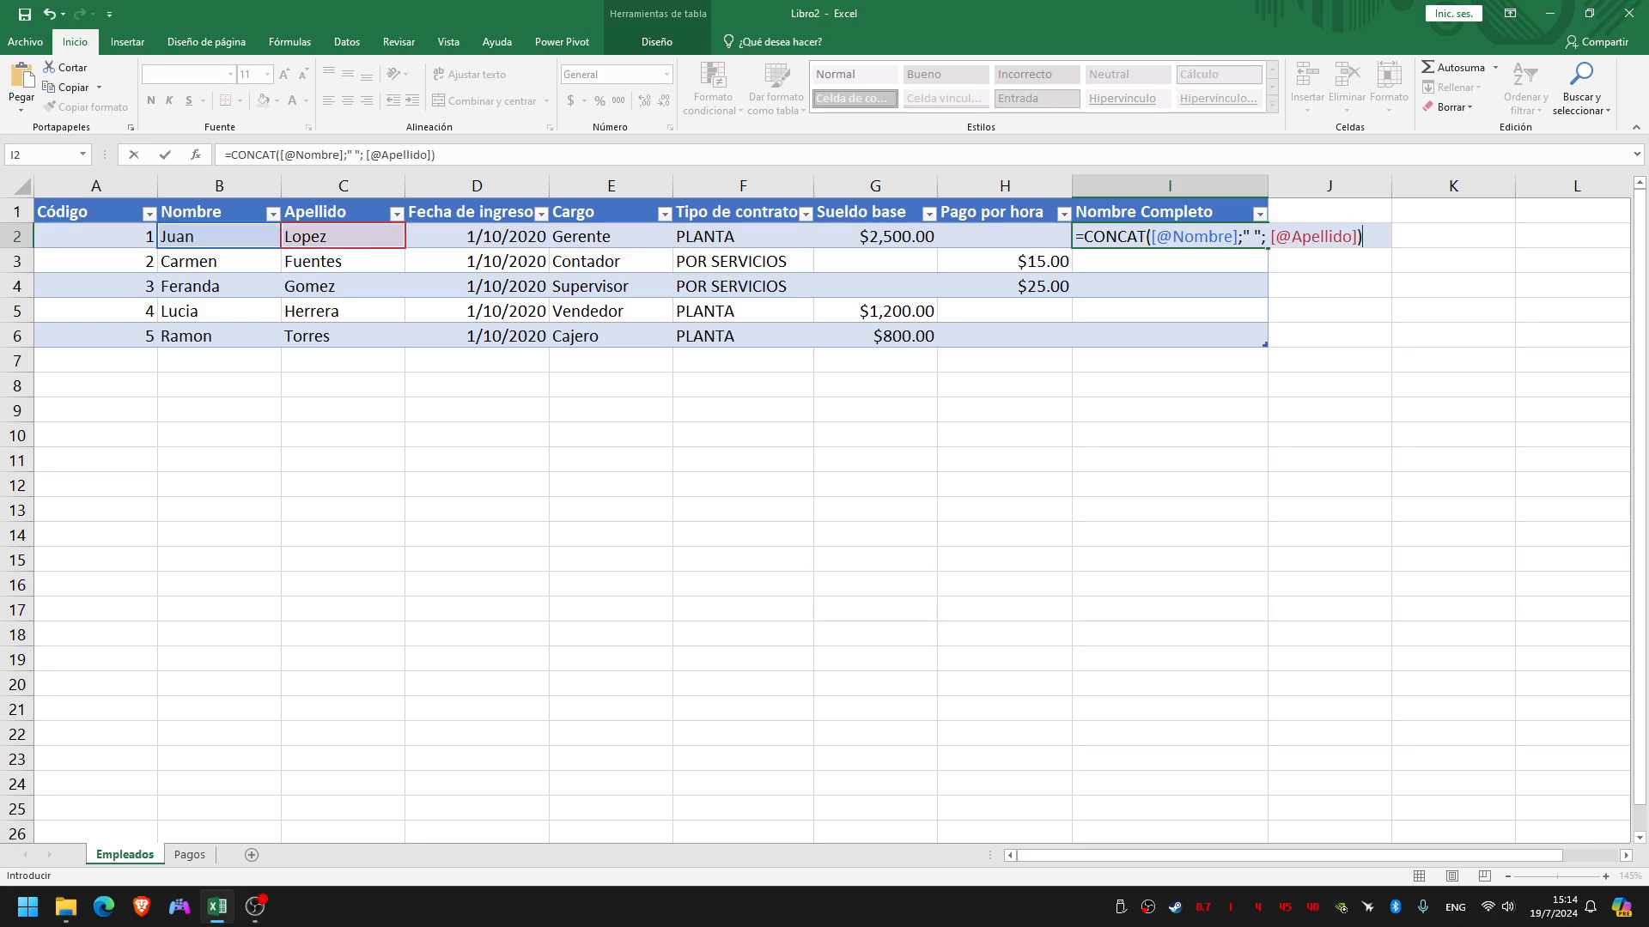
{"action": "key", "text": "Return"}
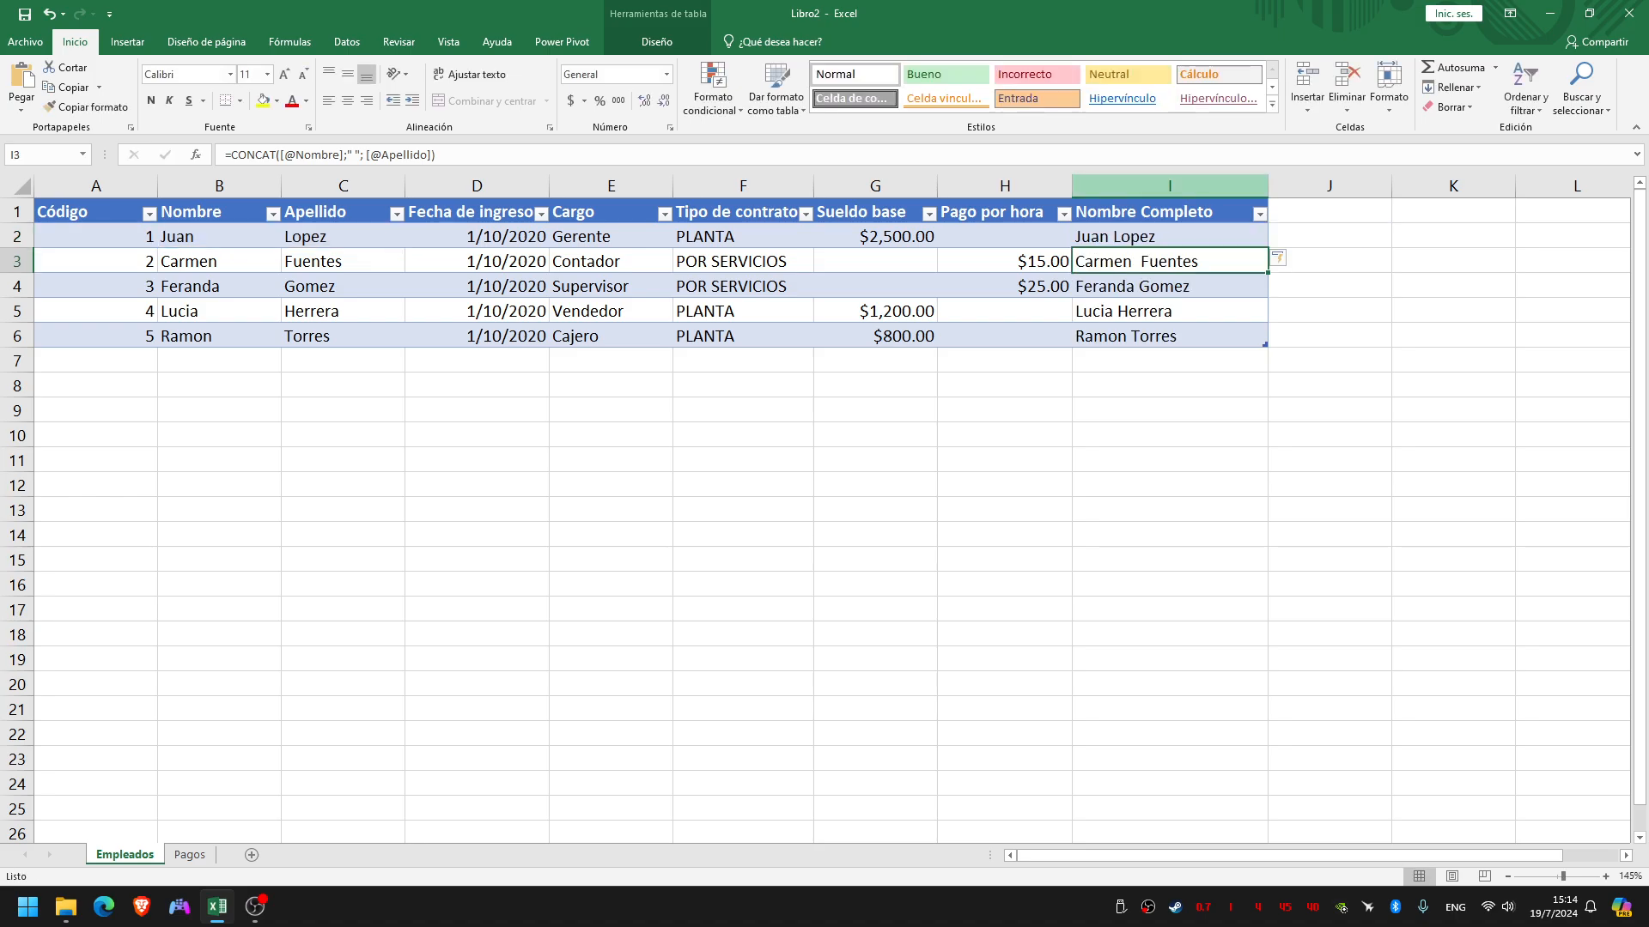
{"action": "left_click", "coordinate": [1170, 237]}
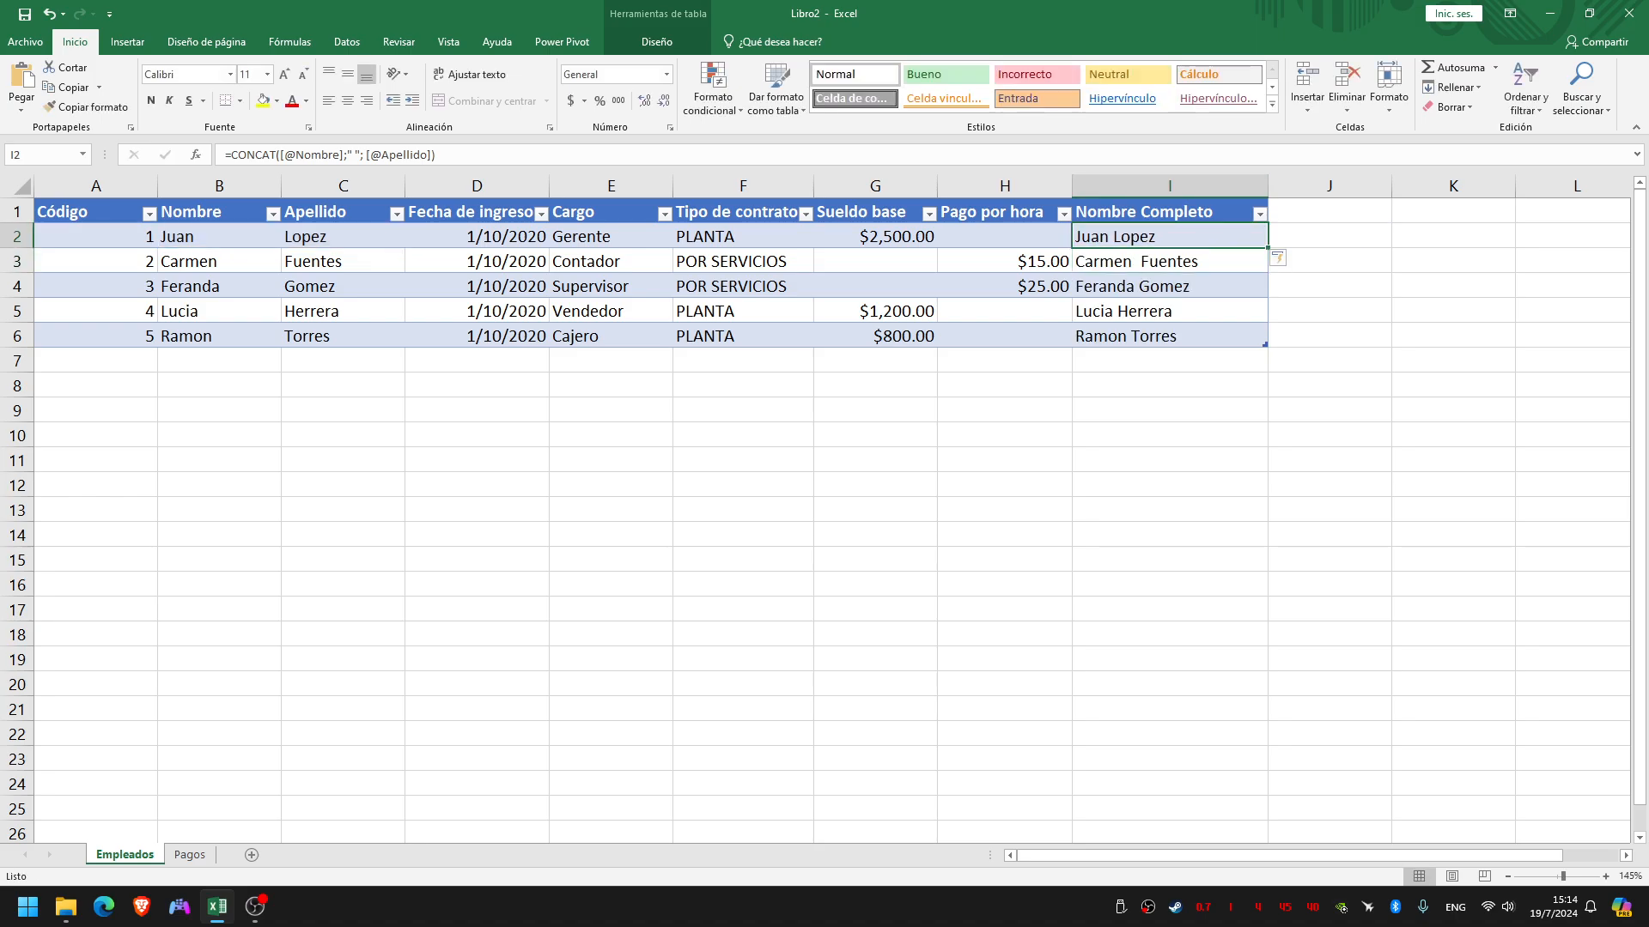
{"action": "left_click", "coordinate": [1169, 335]}
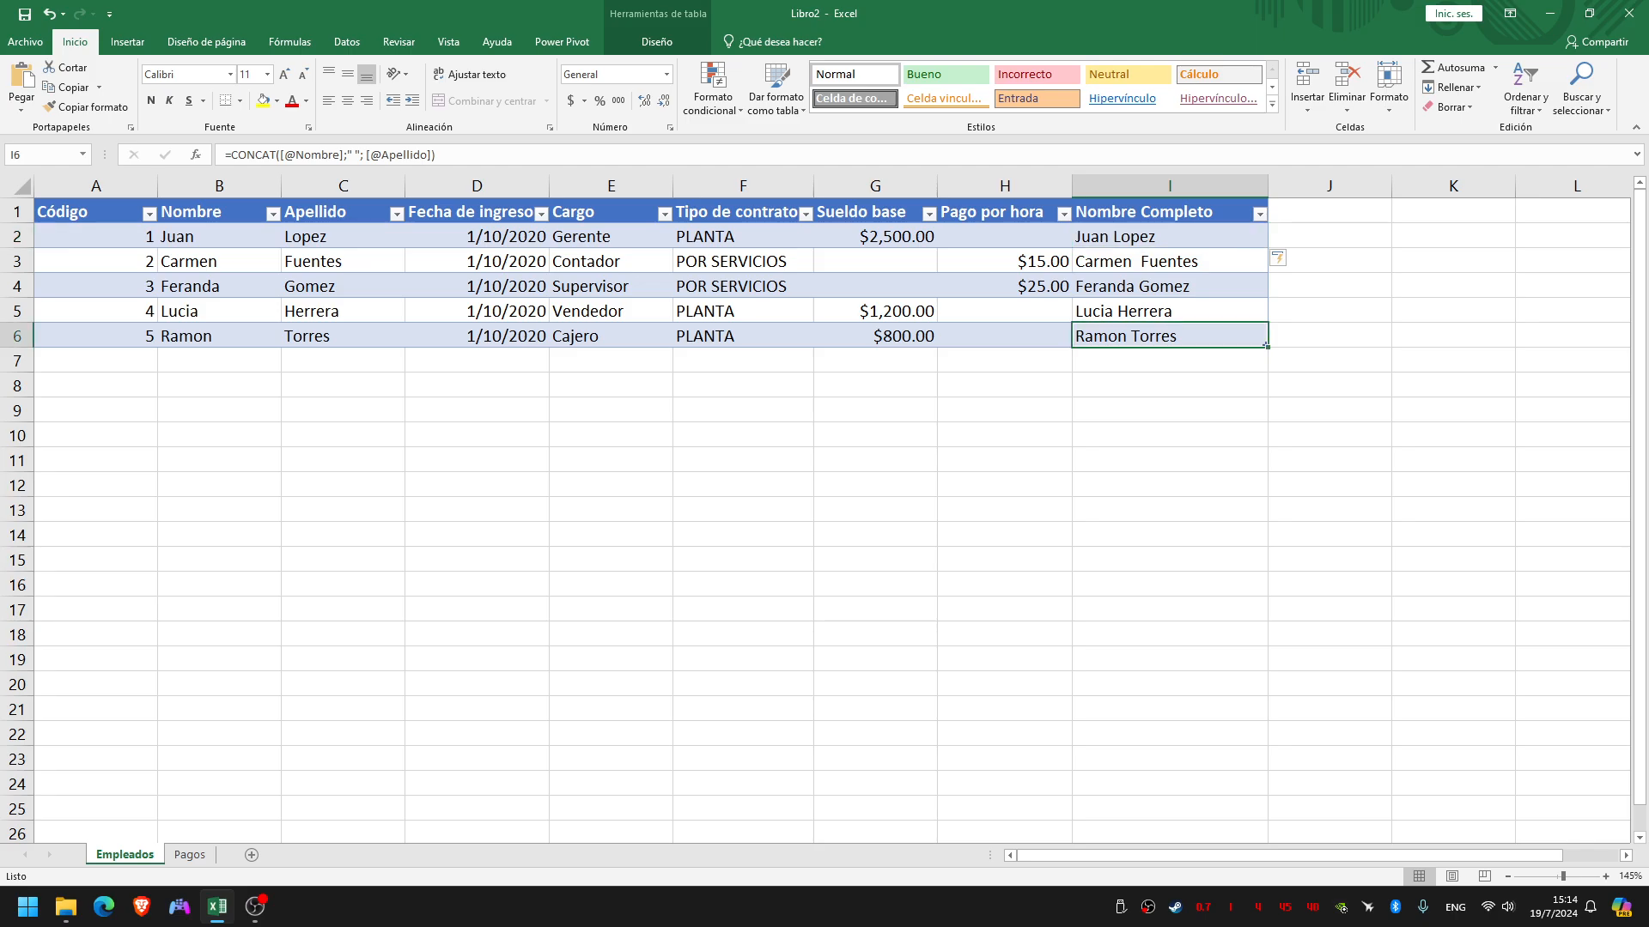
{"action": "left_click", "coordinate": [1169, 237]}
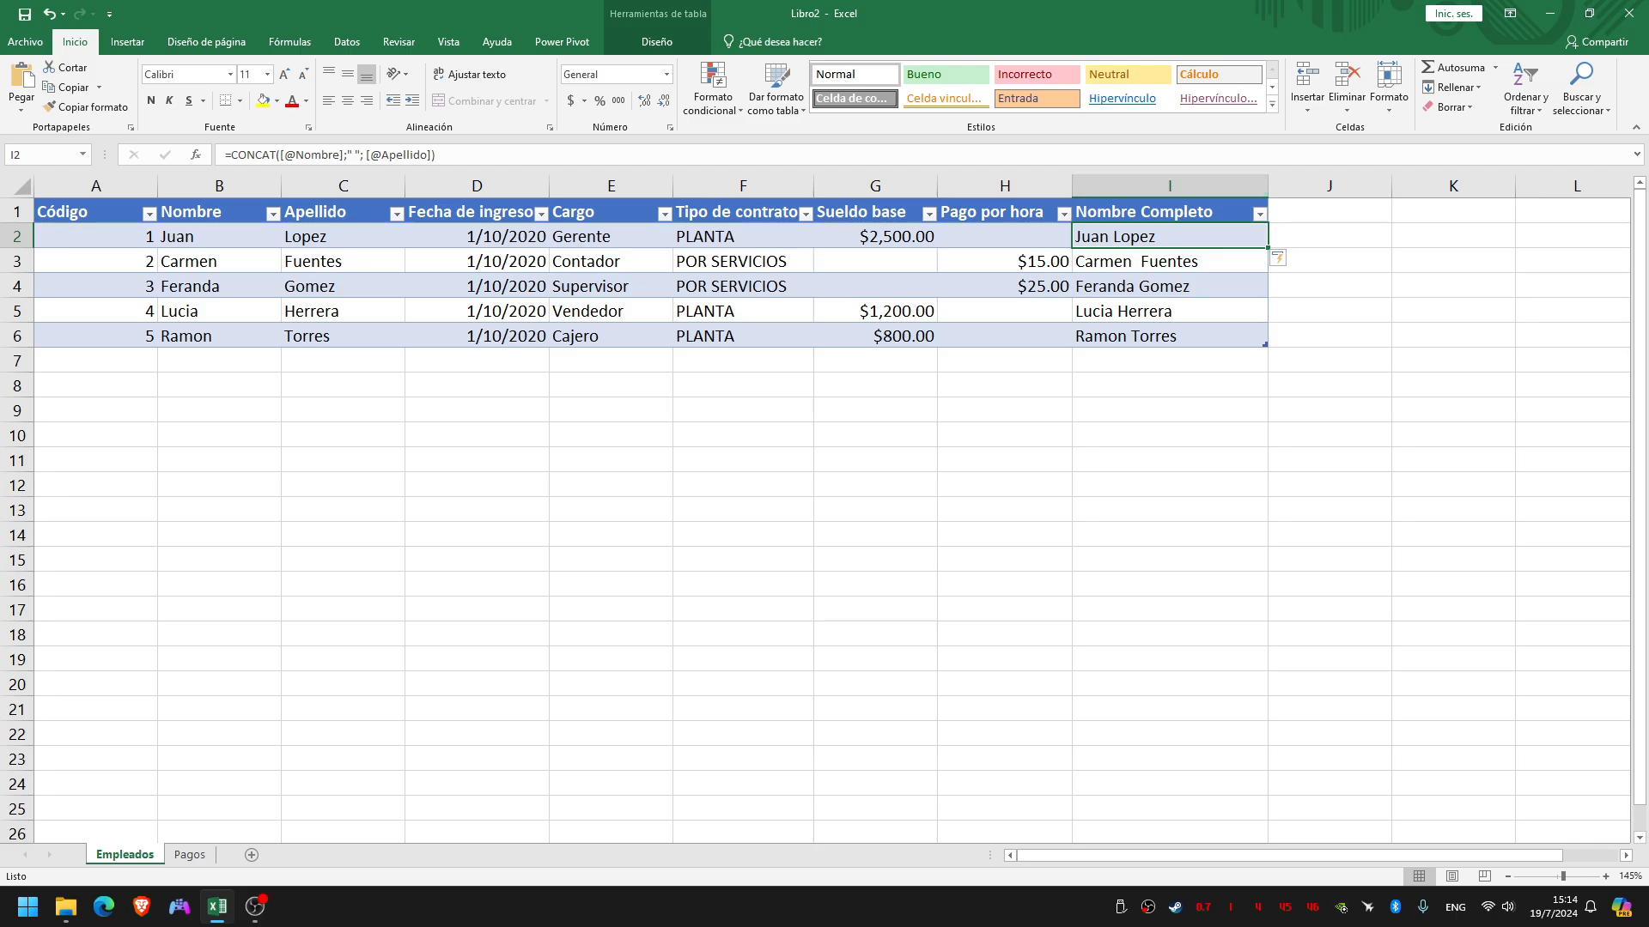
Hide the Nombre Completo column of the employee table
{"action": "left_click", "coordinate": [1169, 186]}
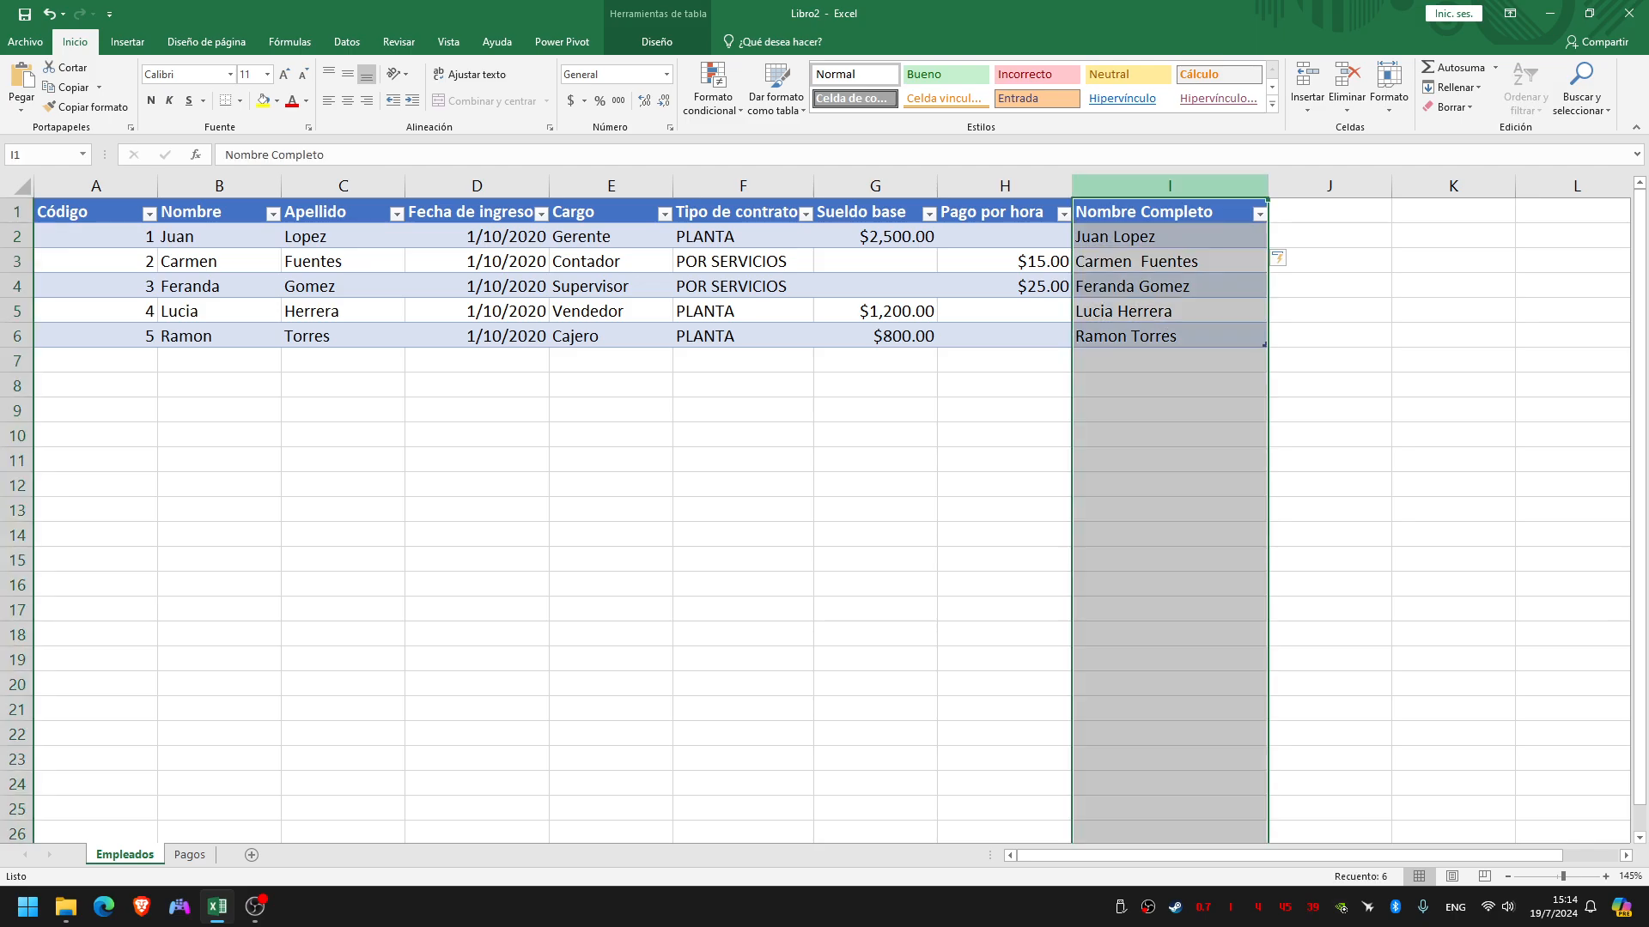
{"action": "right_click", "coordinate": [1156, 187]}
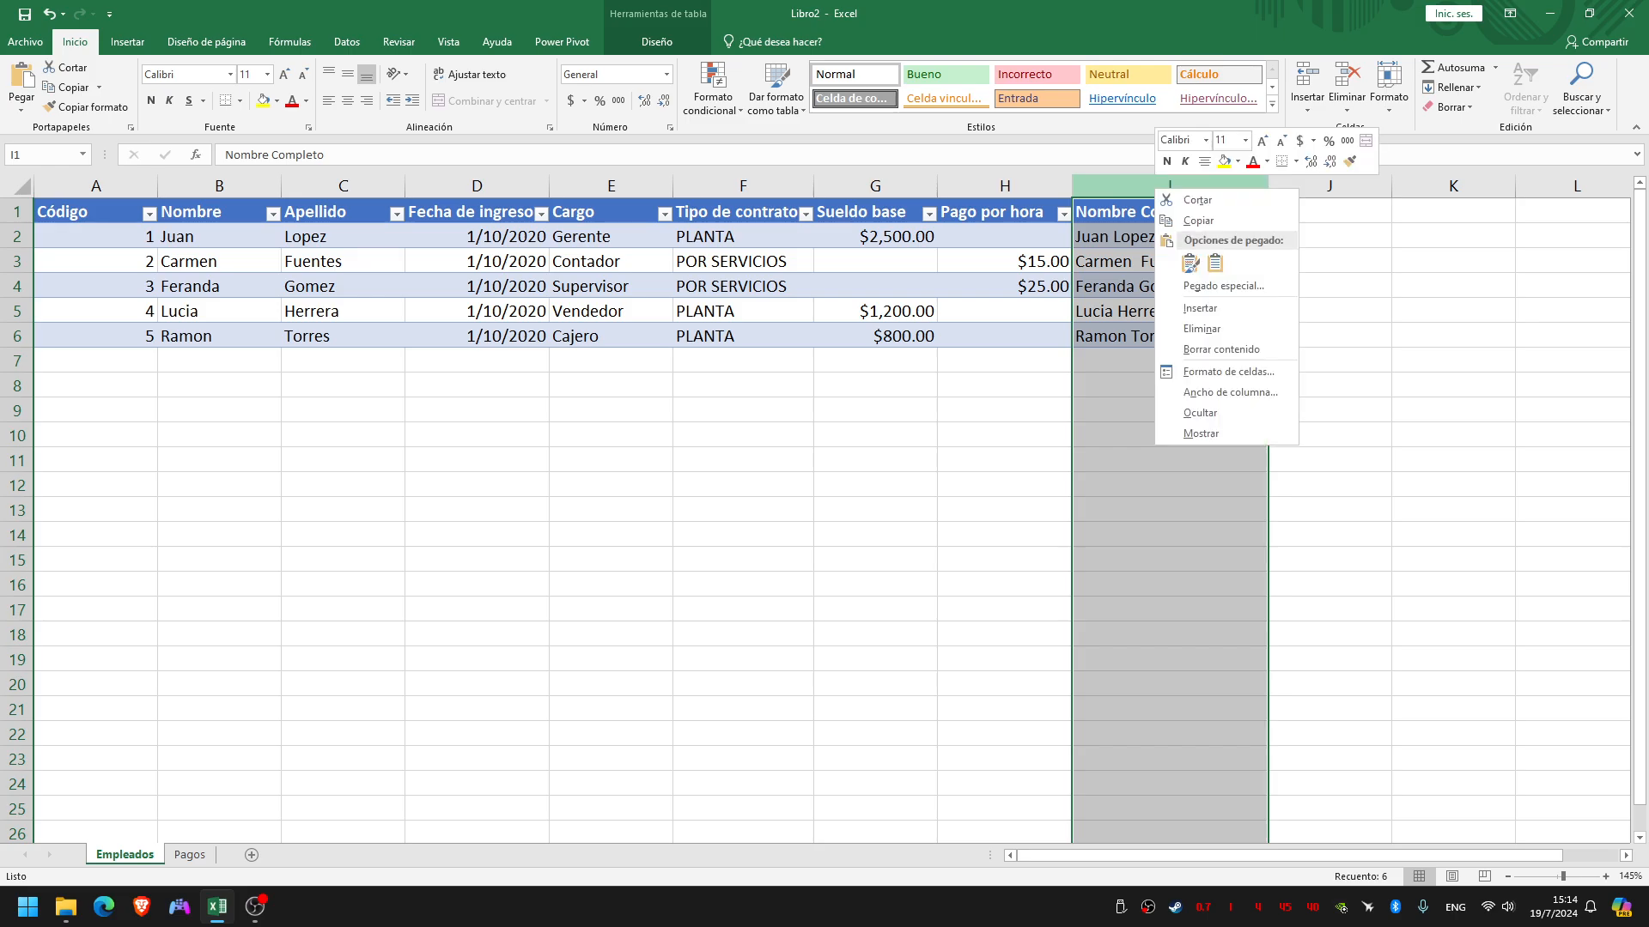
{"action": "left_click", "coordinate": [1200, 412]}
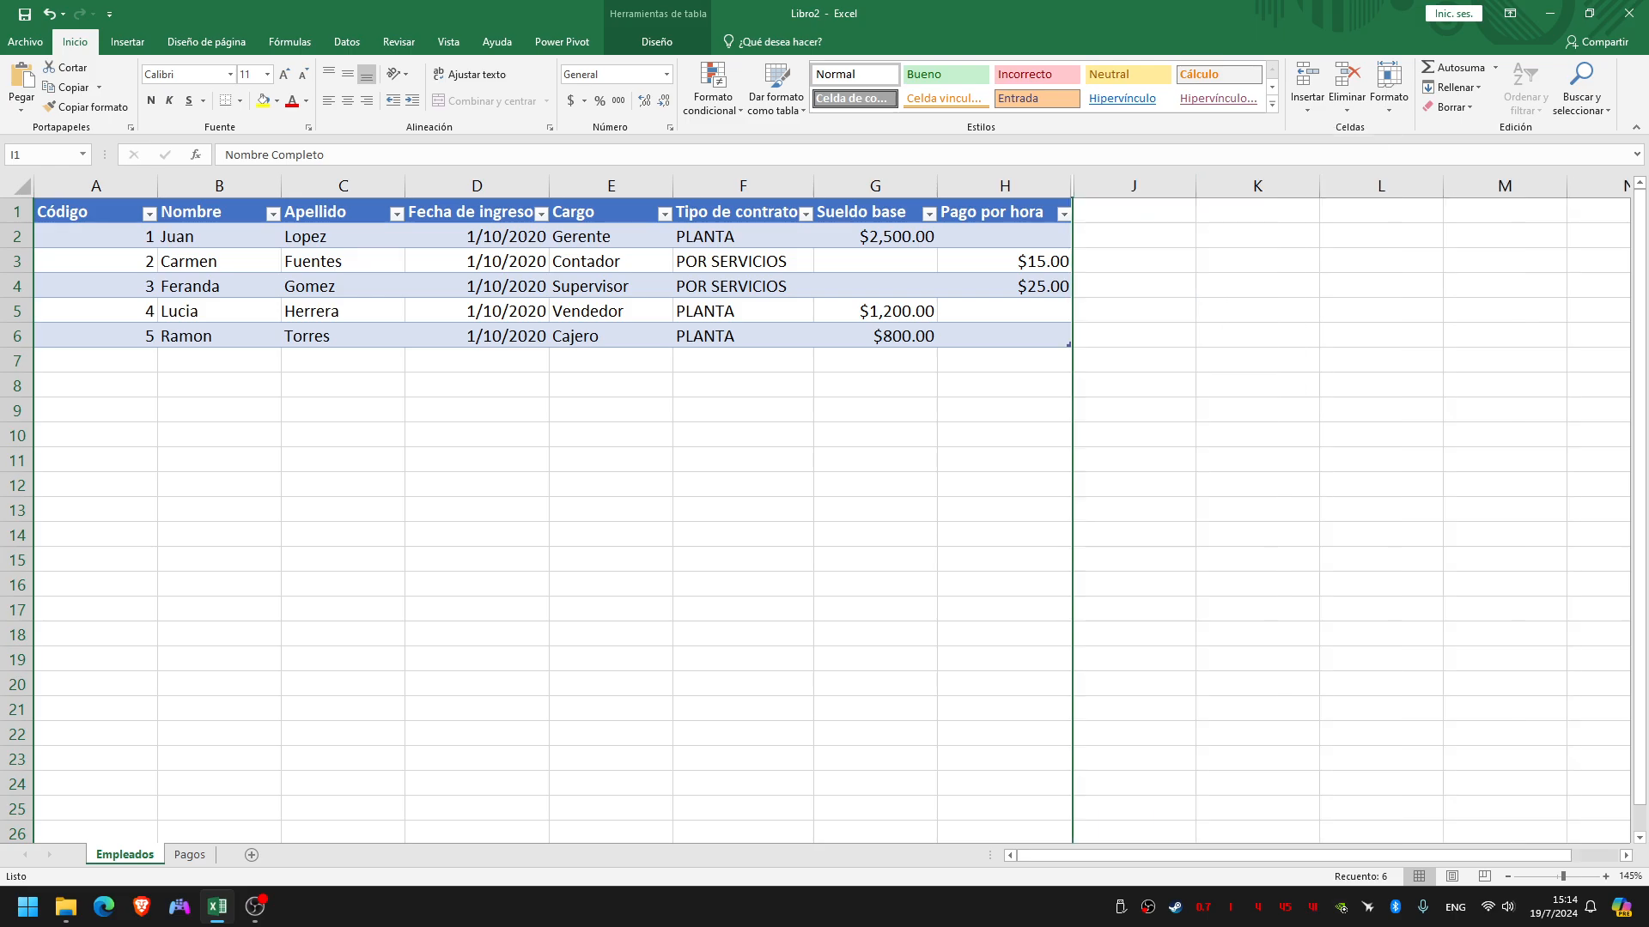
{"action": "left_click", "coordinate": [1133, 359]}
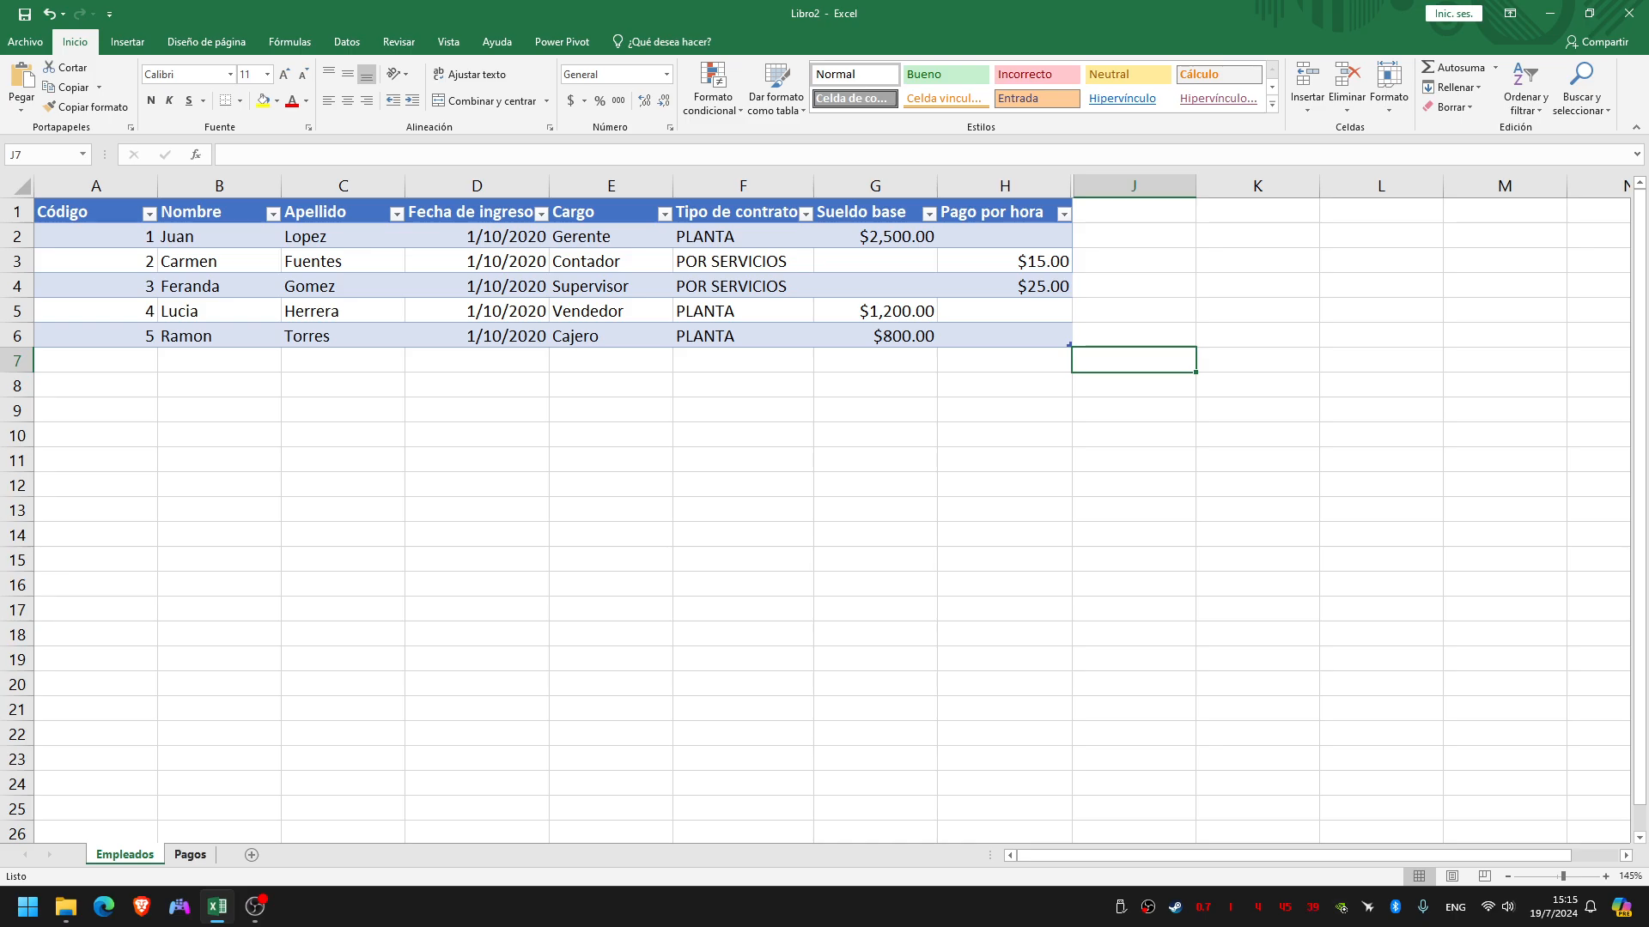
Compare the Código de empleado column on the Pagos sheet with the Código column and employee table on the Empleados sheet
{"action": "left_click", "coordinate": [190, 854]}
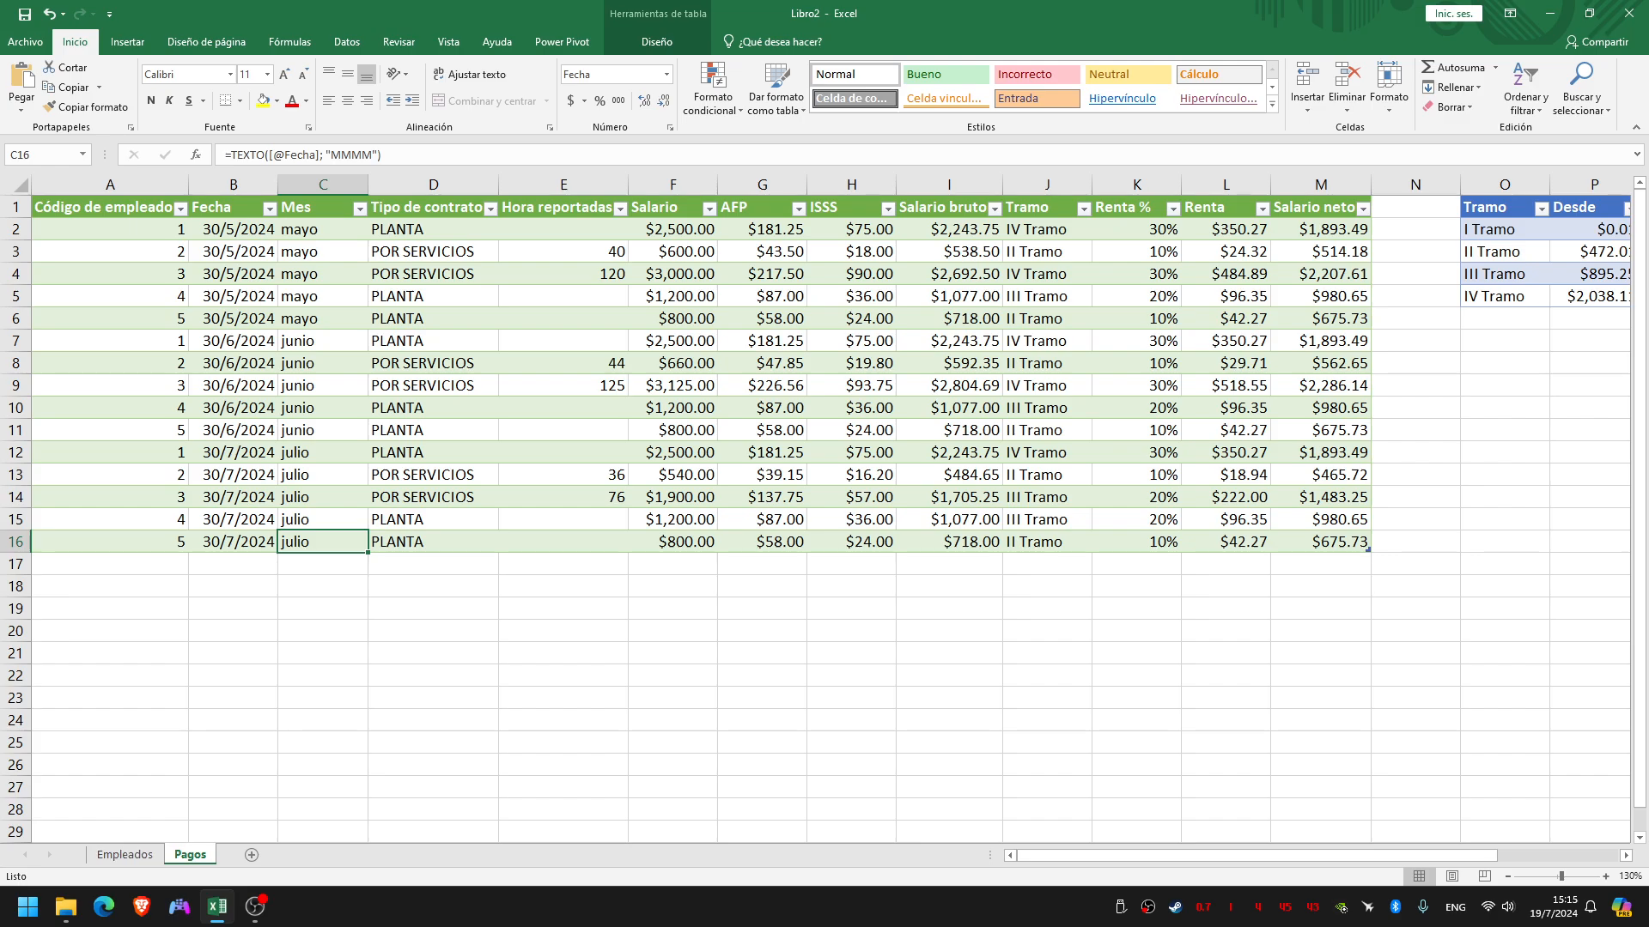
{"action": "left_click", "coordinate": [125, 855]}
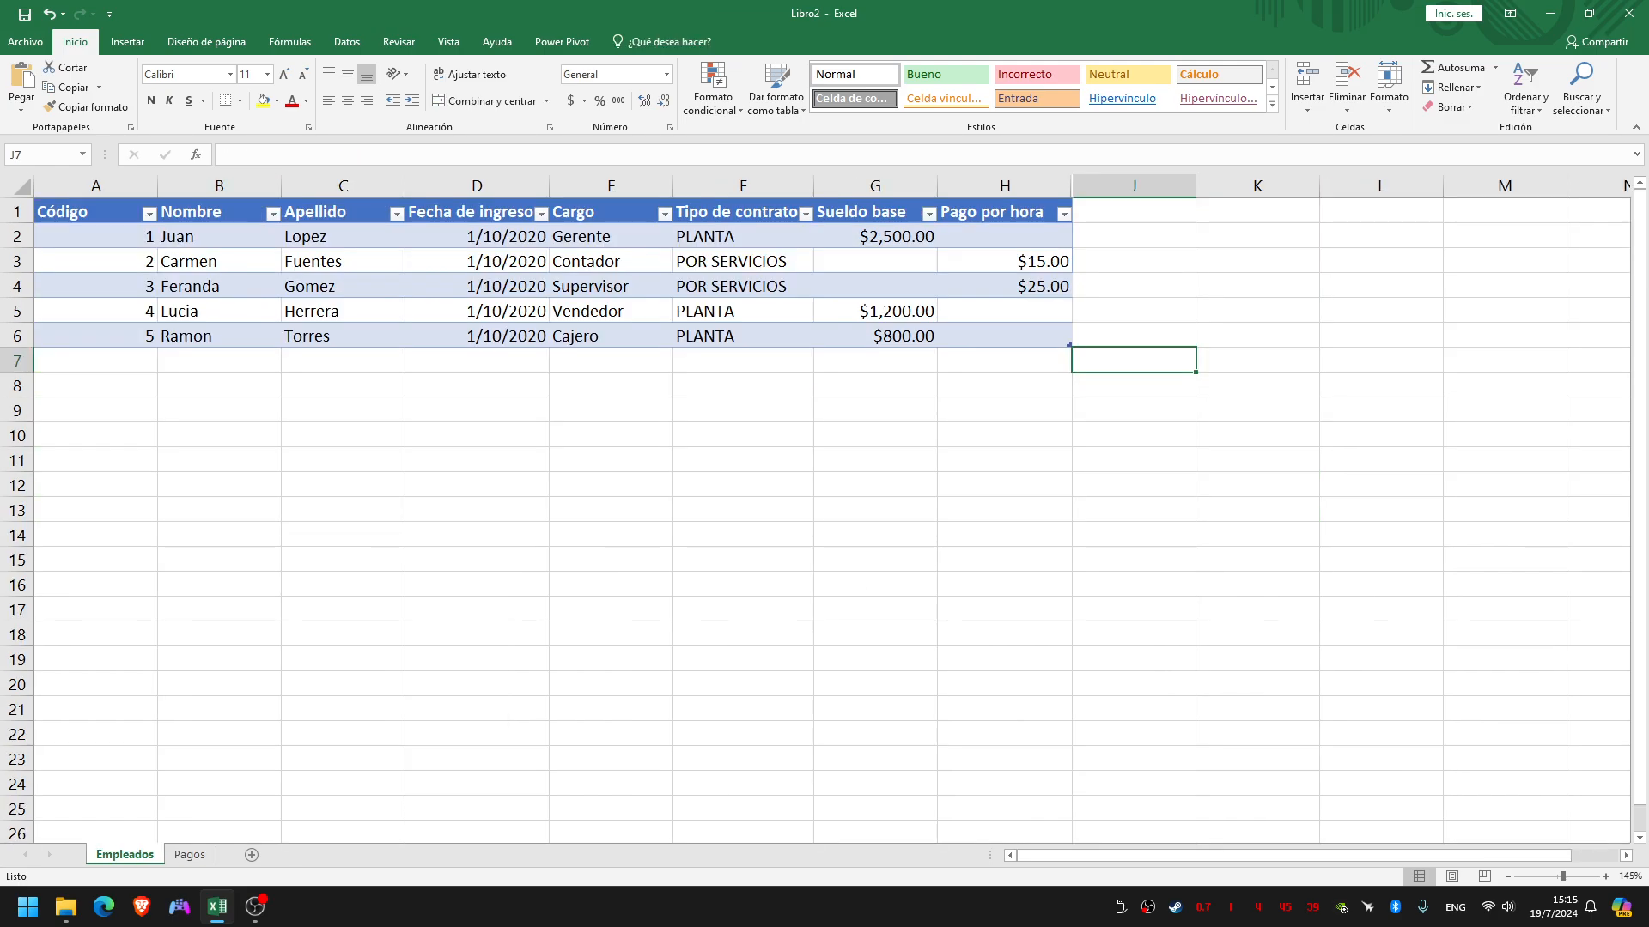
{"action": "key", "text": "ctrl+Page_Down"}
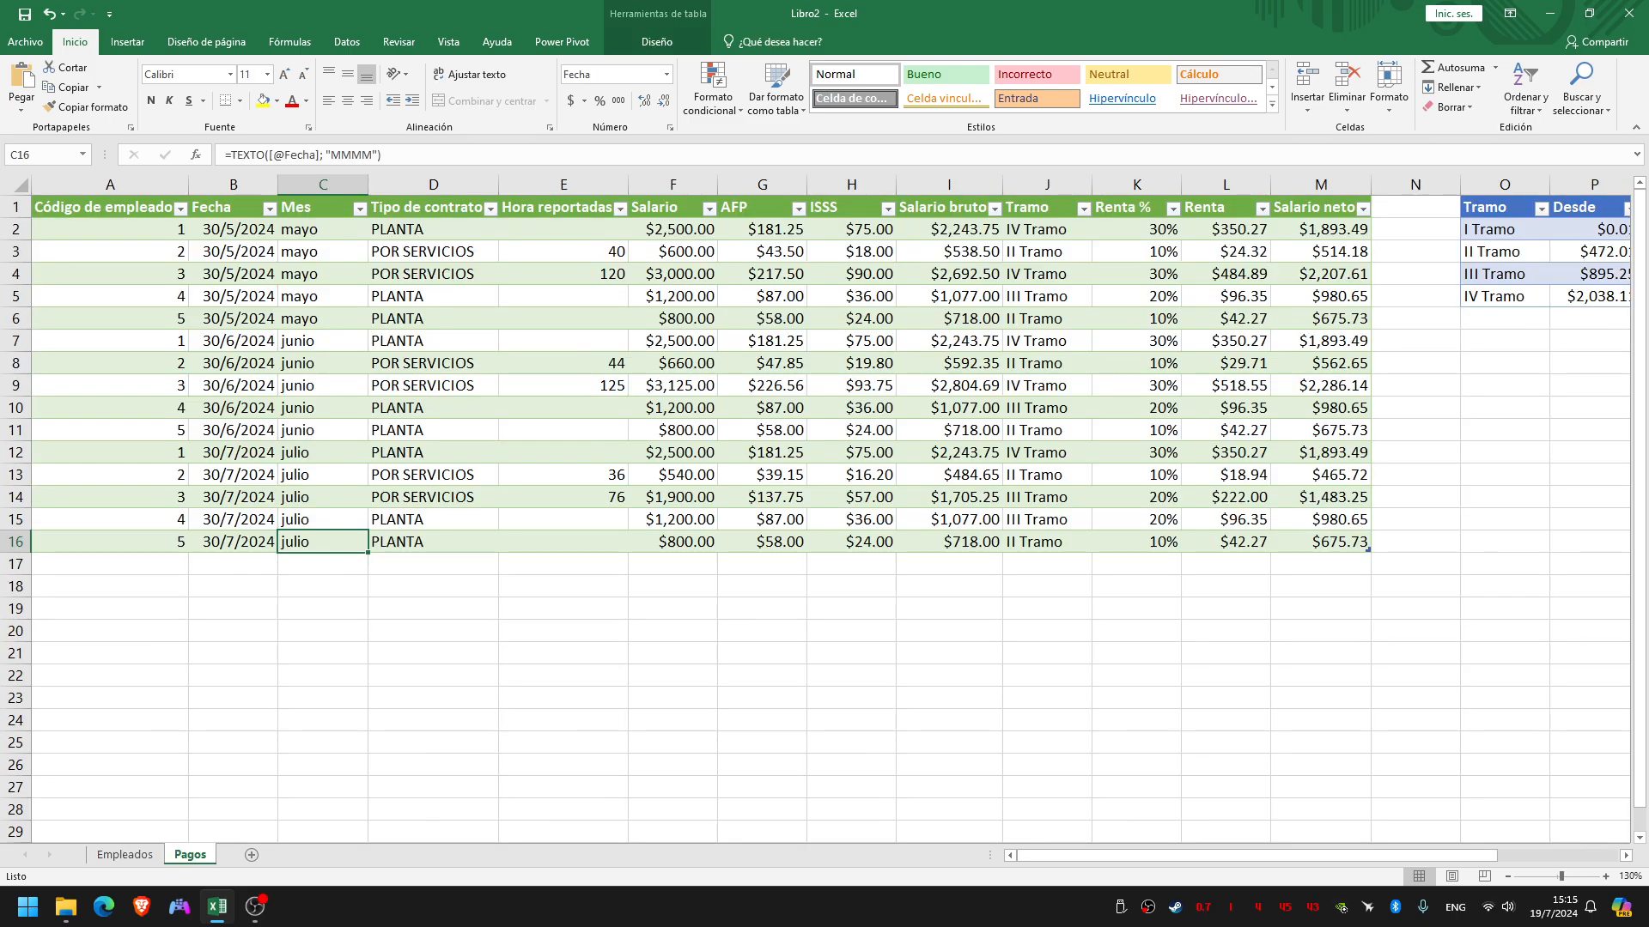
{"action": "left_click", "coordinate": [110, 184]}
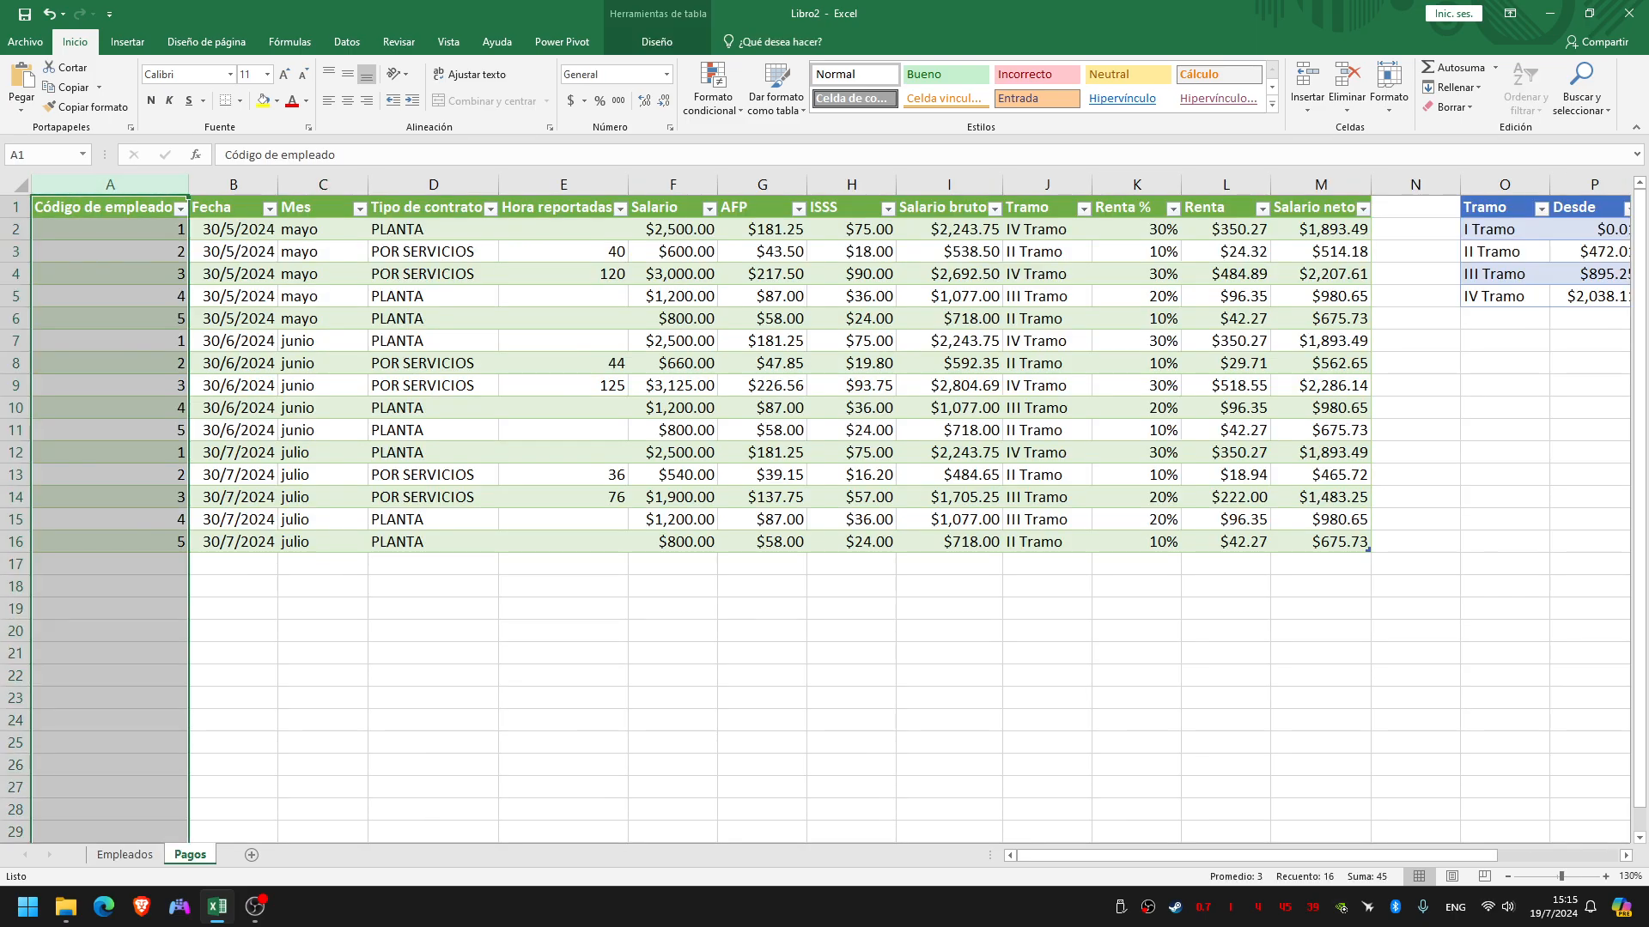
{"action": "left_click", "coordinate": [110, 229]}
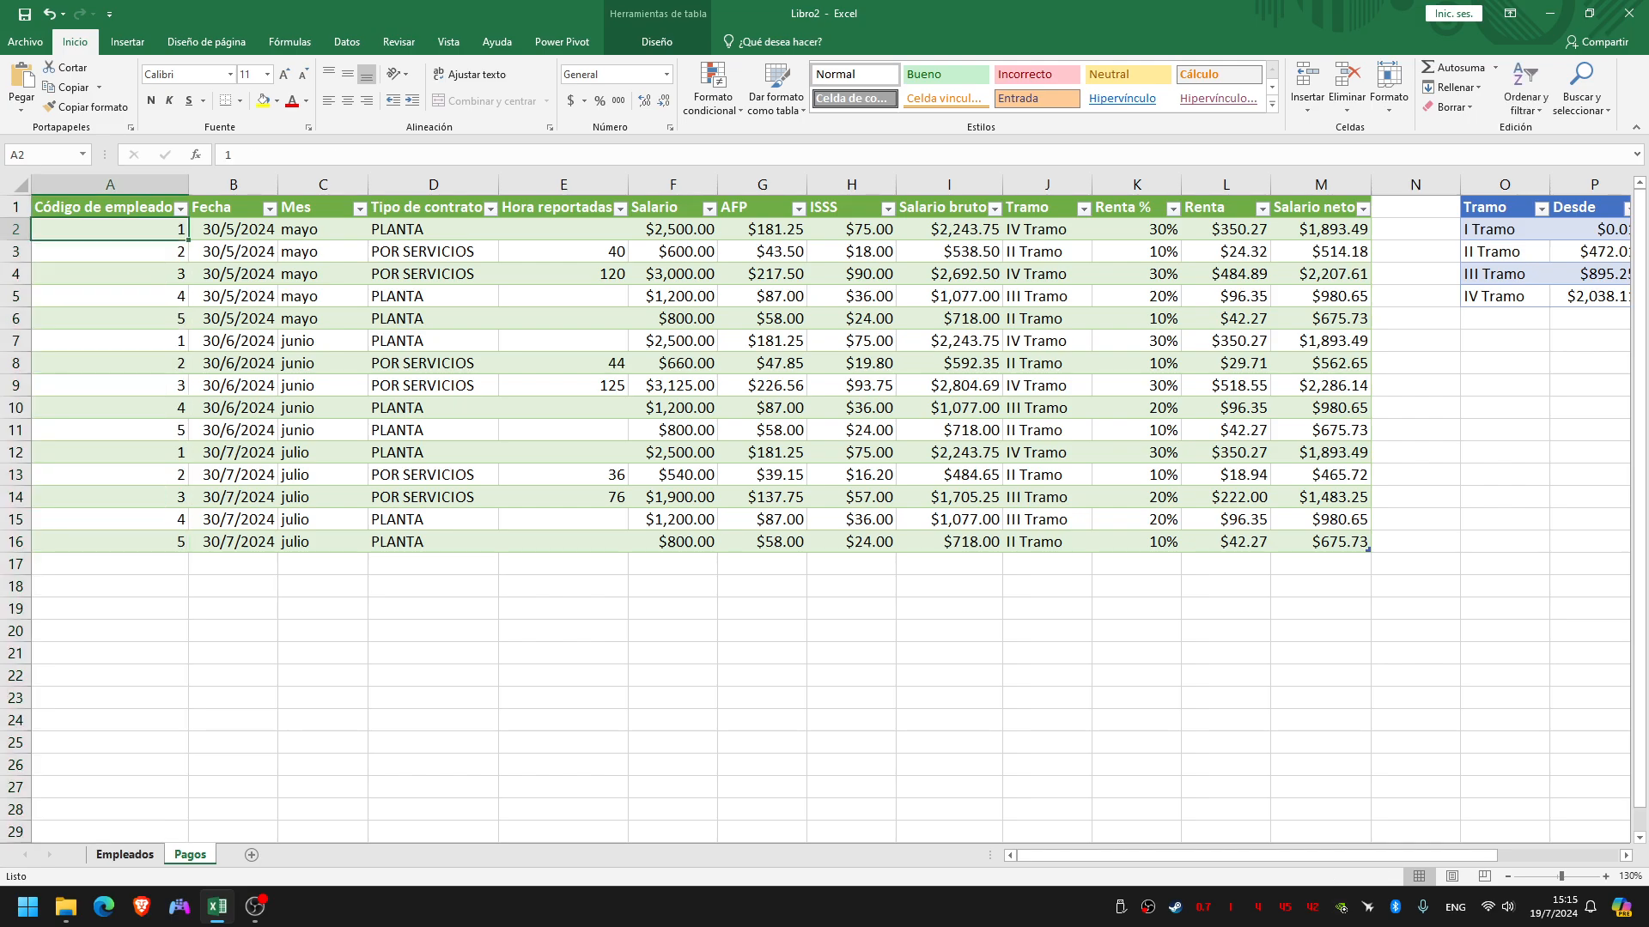
{"action": "left_click", "coordinate": [125, 855]}
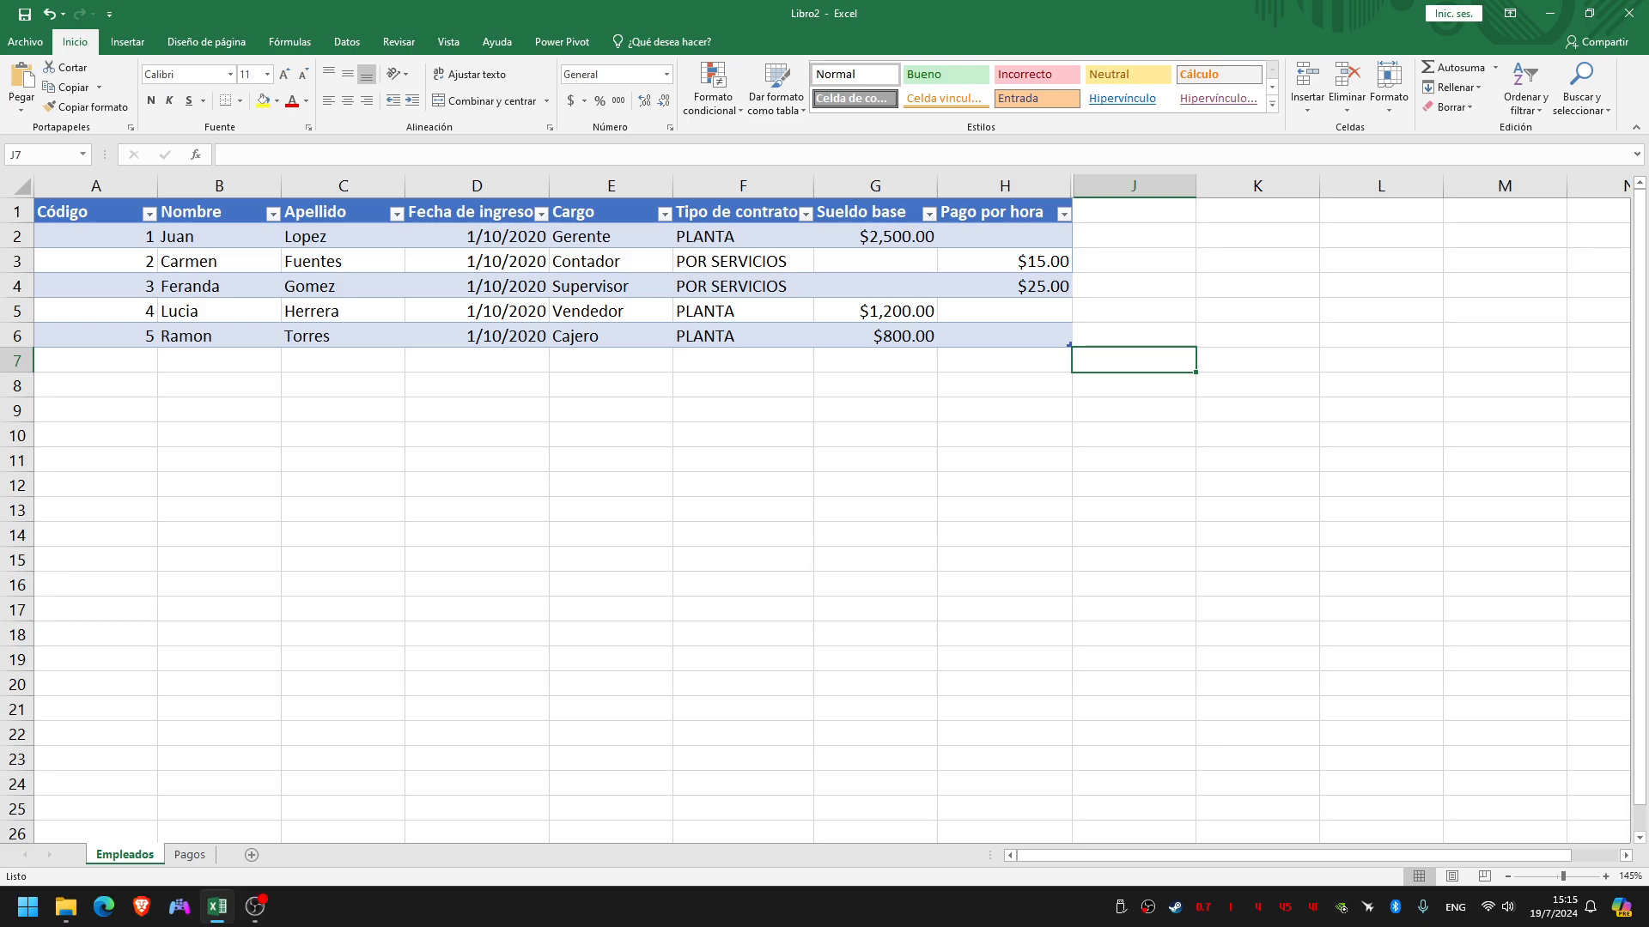
{"action": "left_click_drag", "start_coordinate": [86, 212], "coordinate": [1001, 336]}
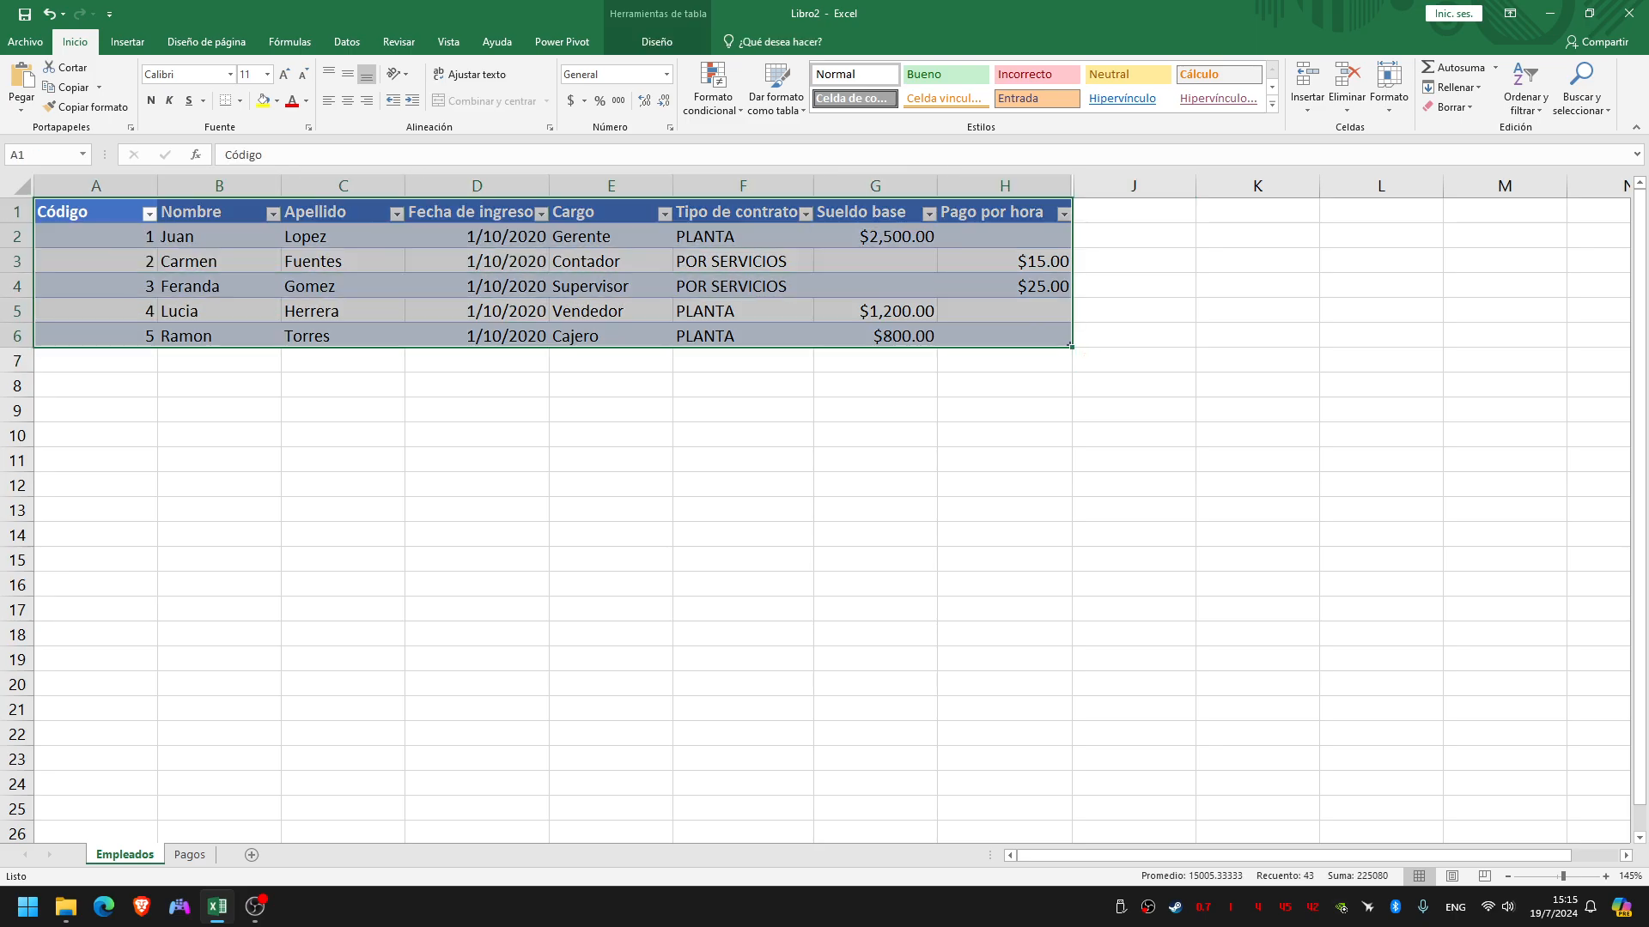
{"action": "left_click", "coordinate": [219, 311]}
{"action": "left_click", "coordinate": [96, 236]}
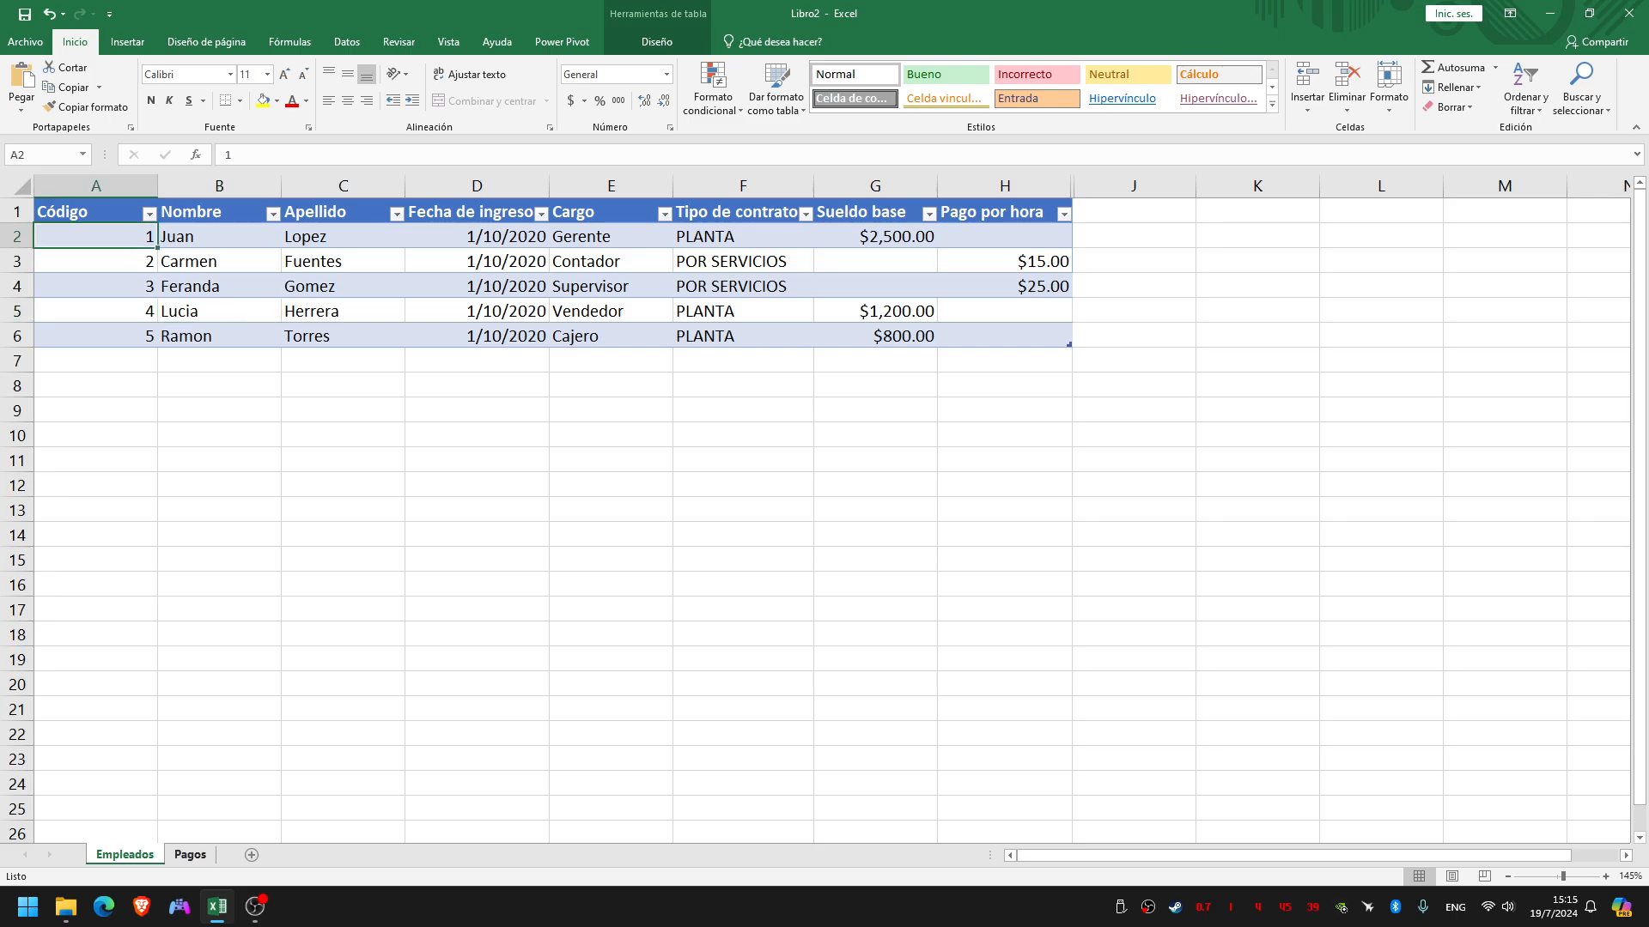
Examine the repeated payment rows for employee code 1 in Pagos against that employee's row in Empleados
{"action": "left_click", "coordinate": [189, 854]}
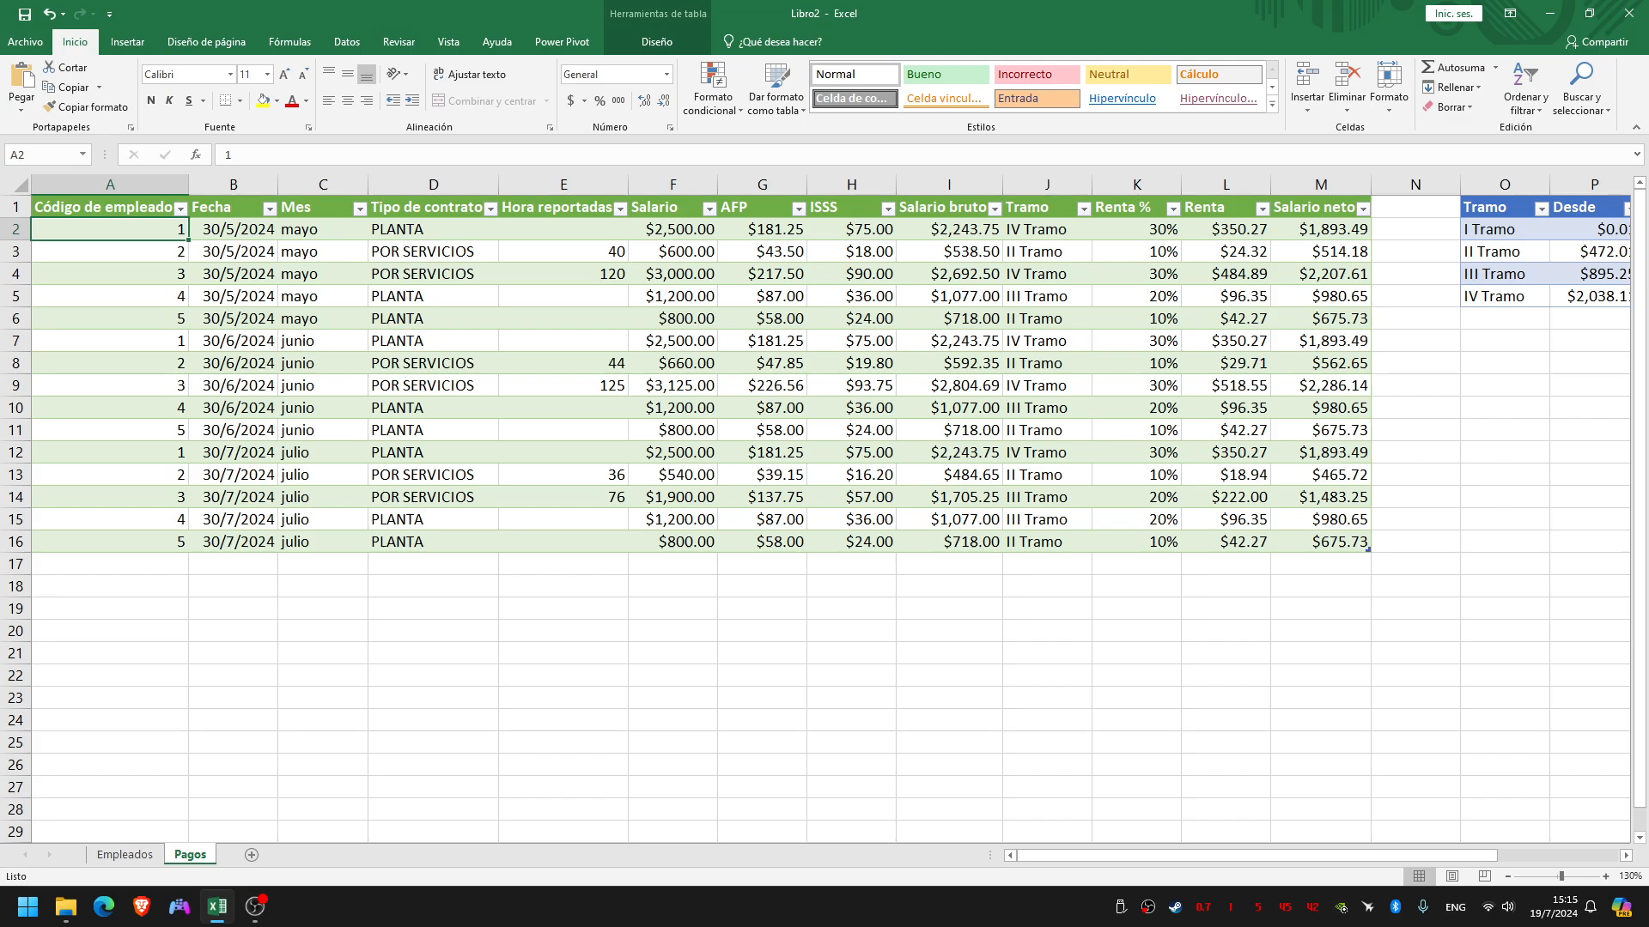
{"action": "left_click", "coordinate": [110, 341], "text": "ctrl"}
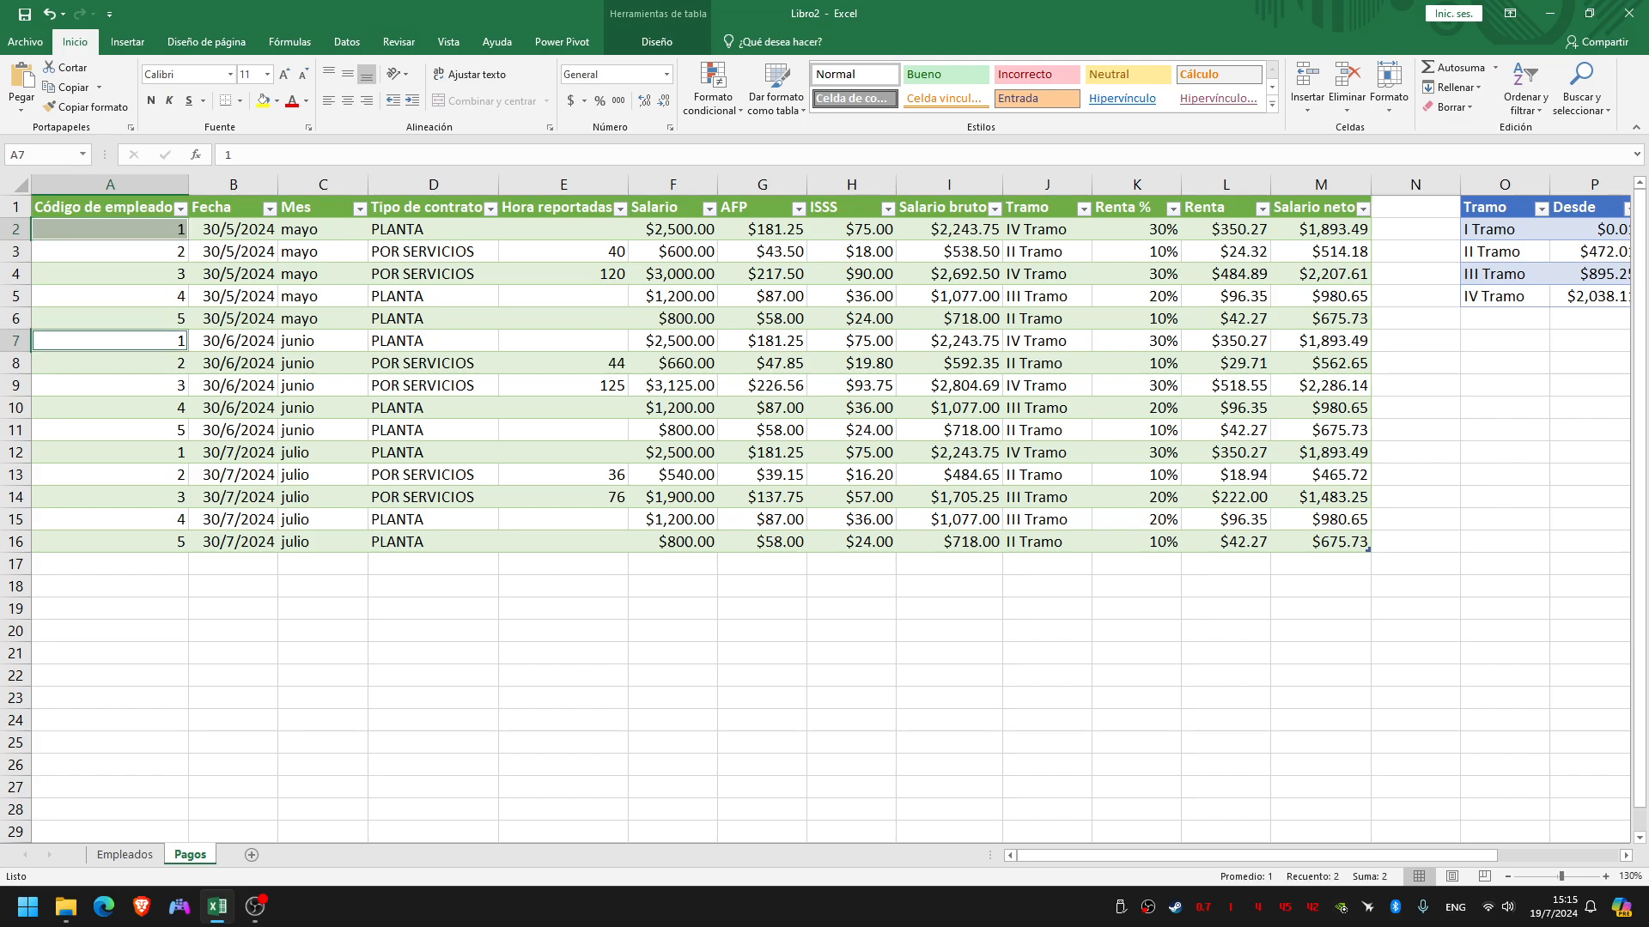
{"action": "left_click", "coordinate": [110, 453], "text": "ctrl"}
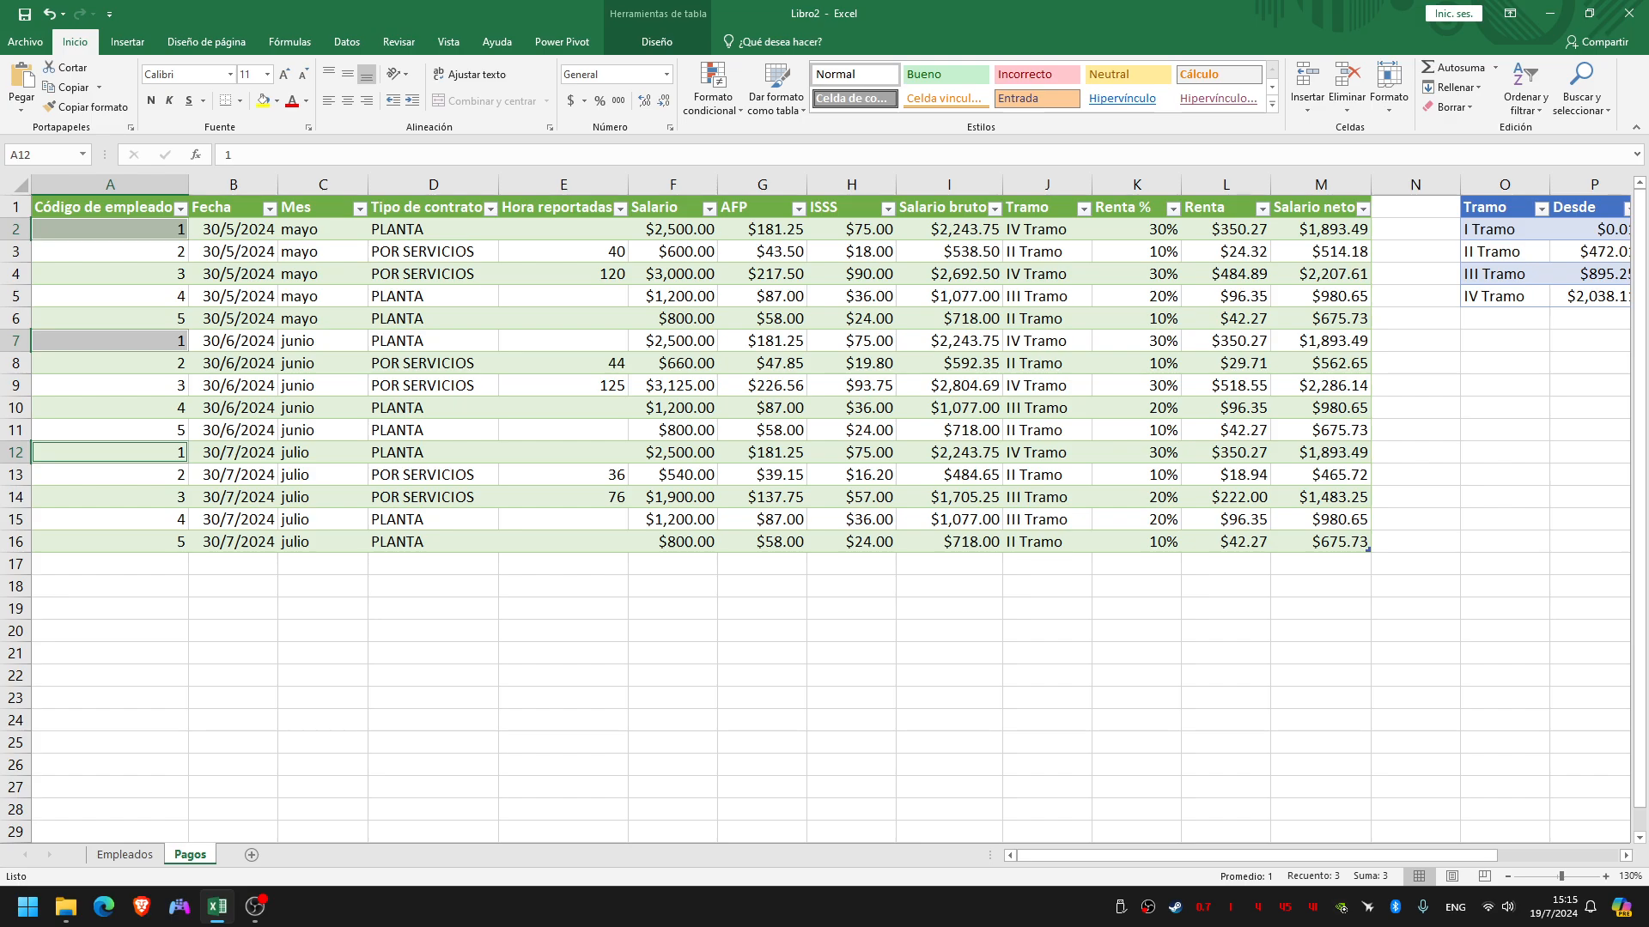
{"action": "left_click", "coordinate": [124, 854]}
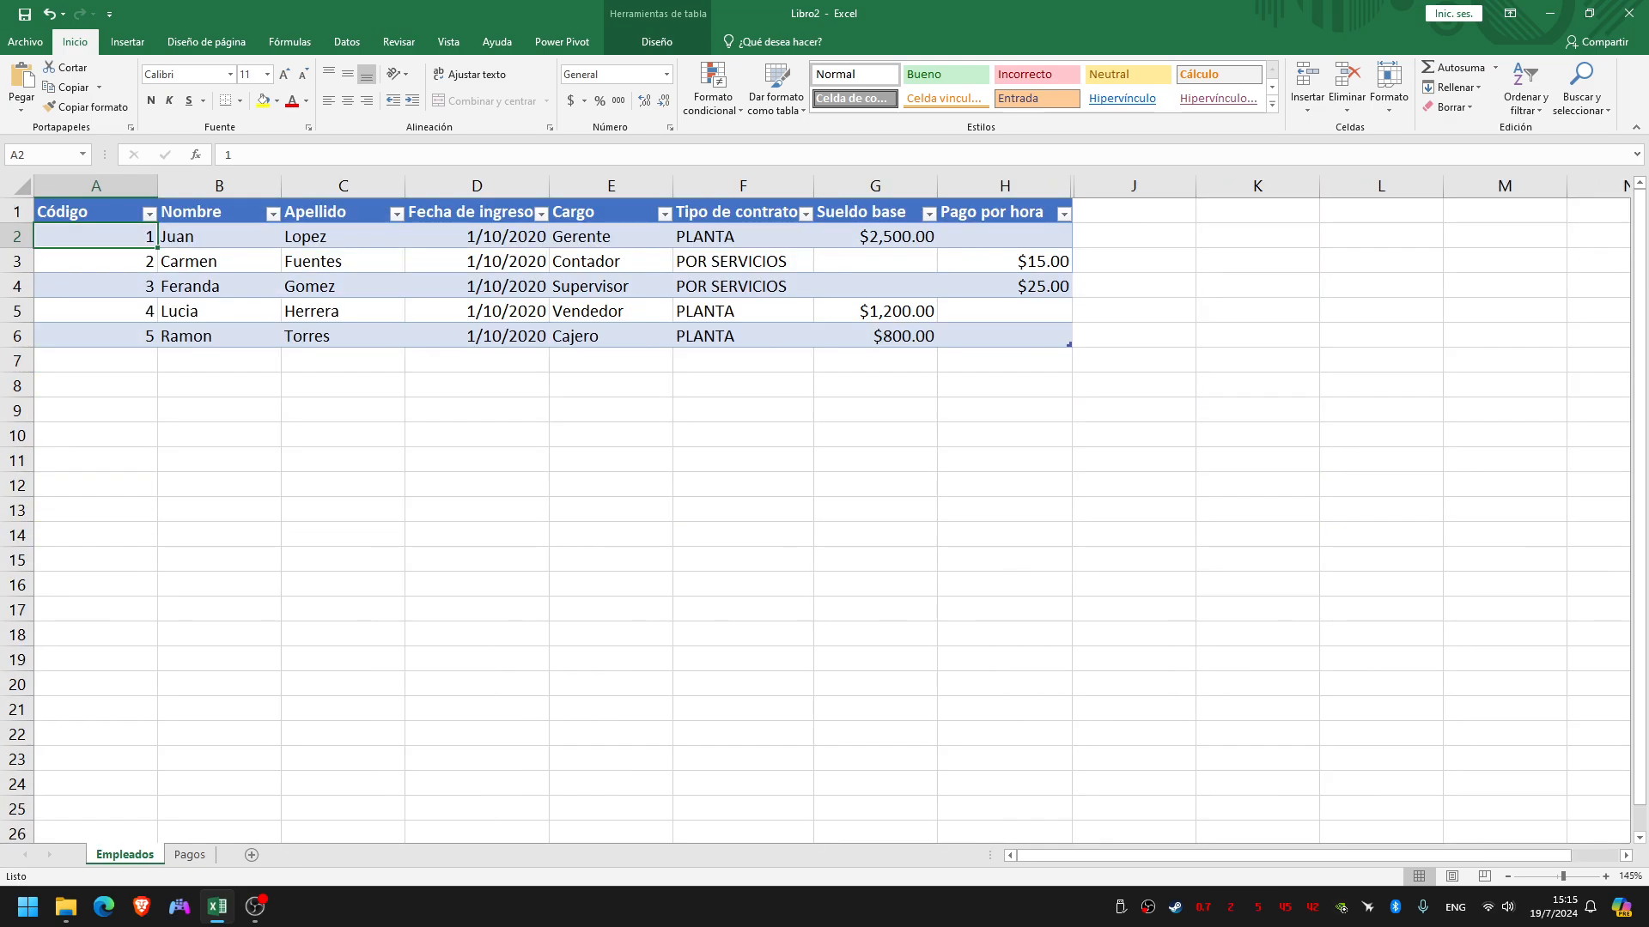
{"action": "left_click", "coordinate": [18, 236]}
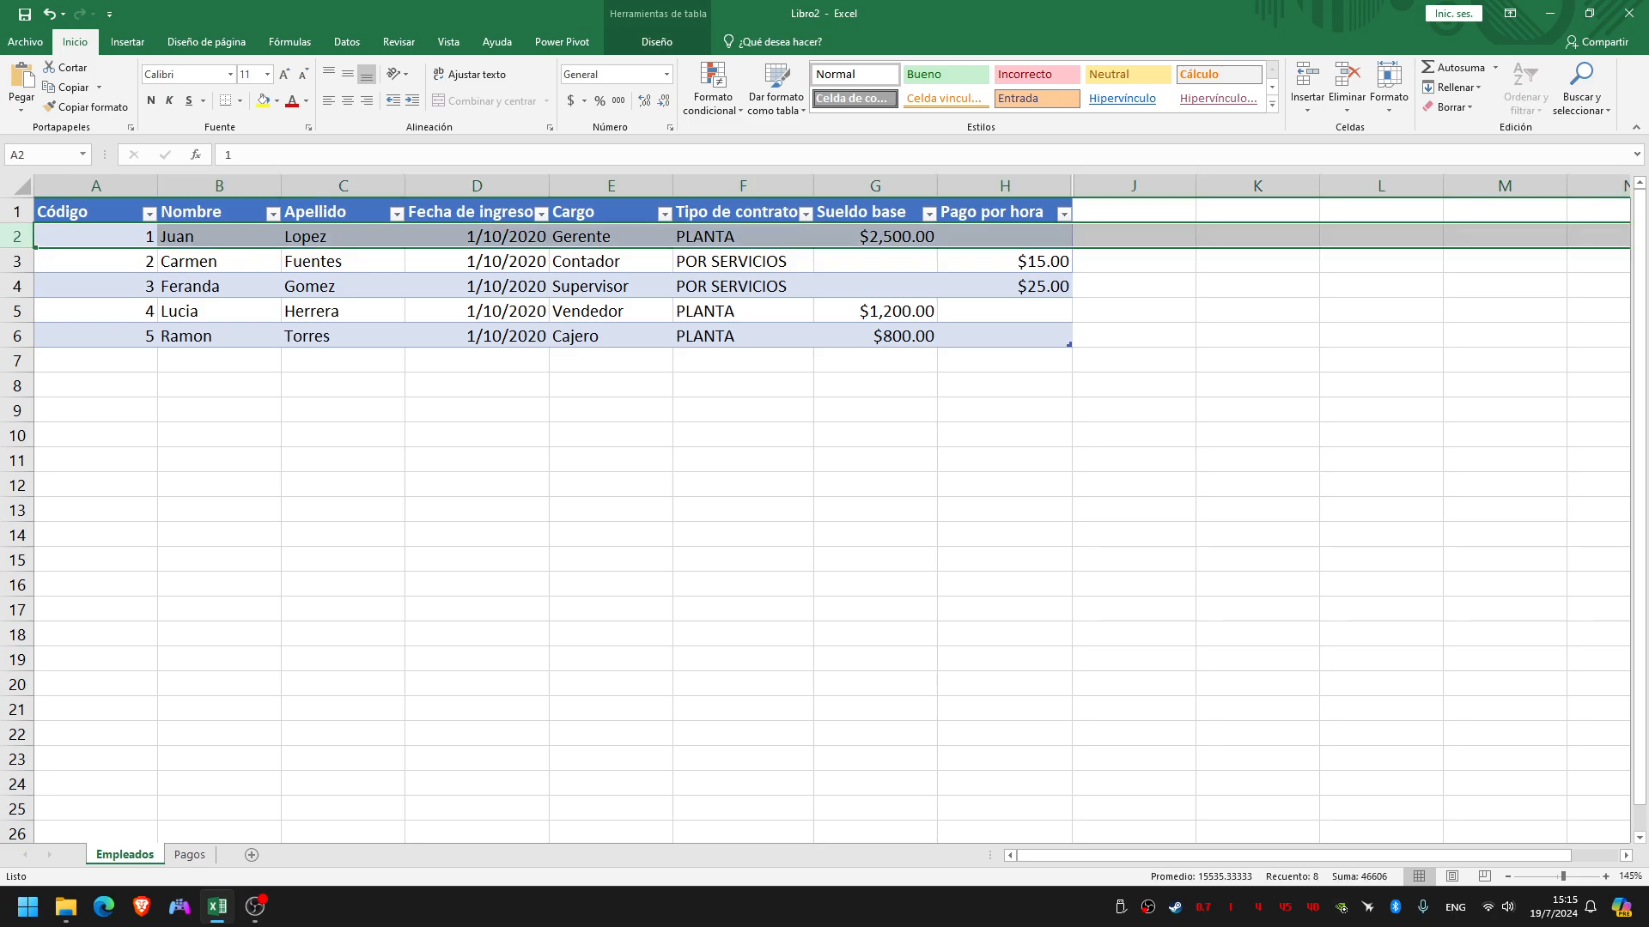
Review the Mes and Código de empleado columns on the Pagos sheet and return to the Empleados sheet
{"action": "left_click", "coordinate": [190, 854]}
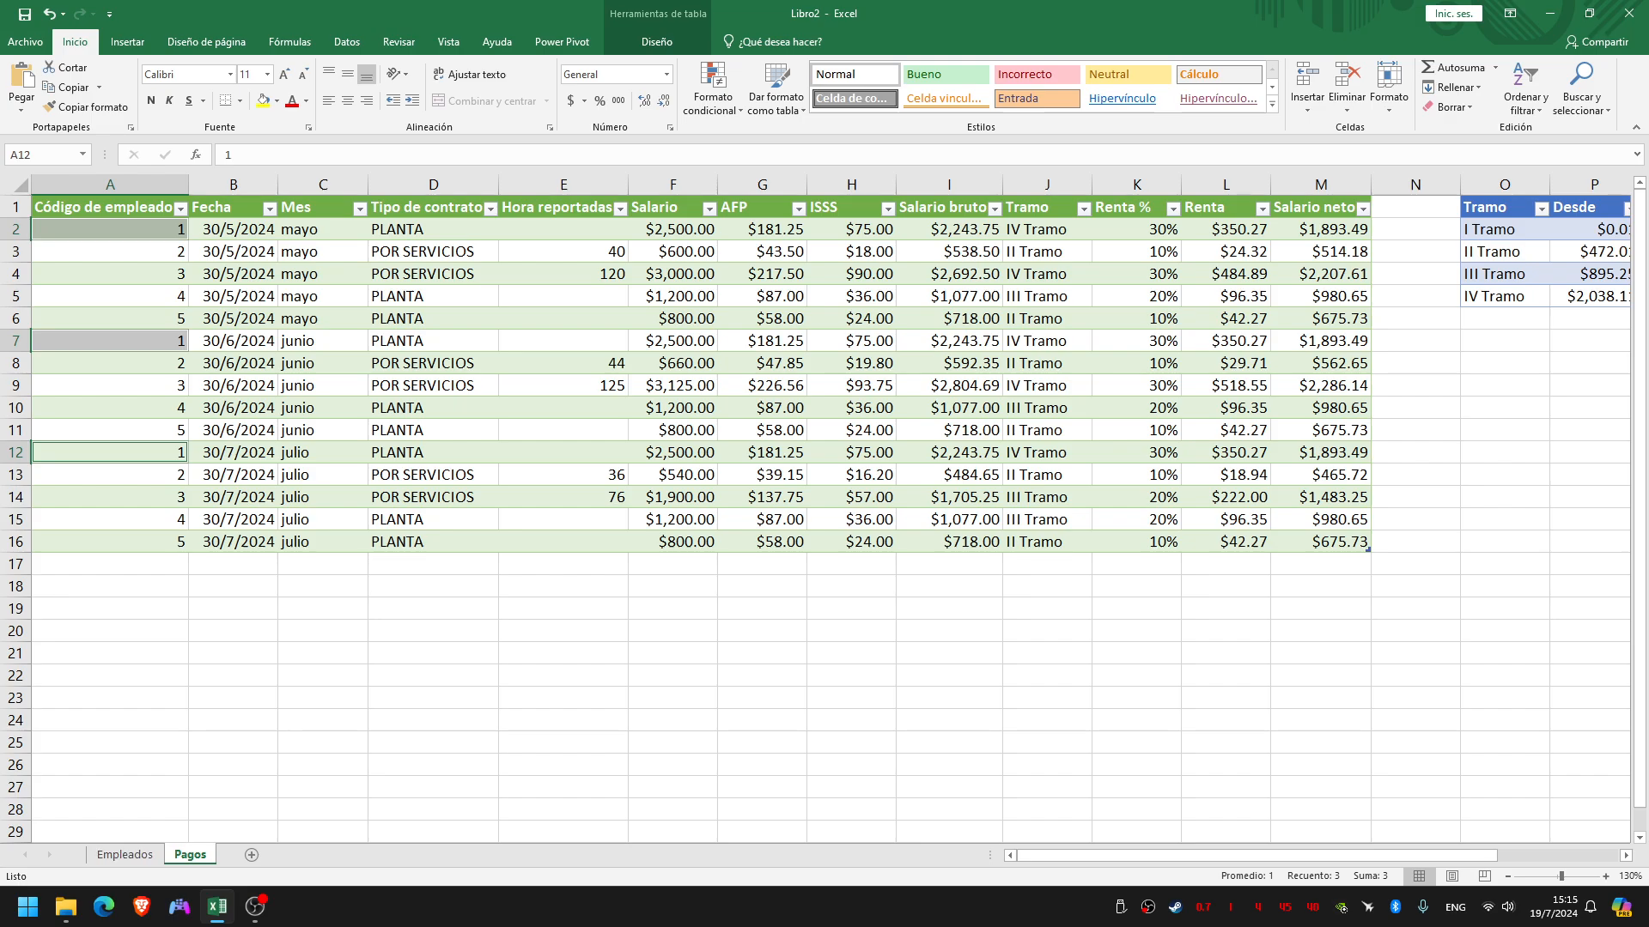
{"action": "left_click", "coordinate": [323, 274]}
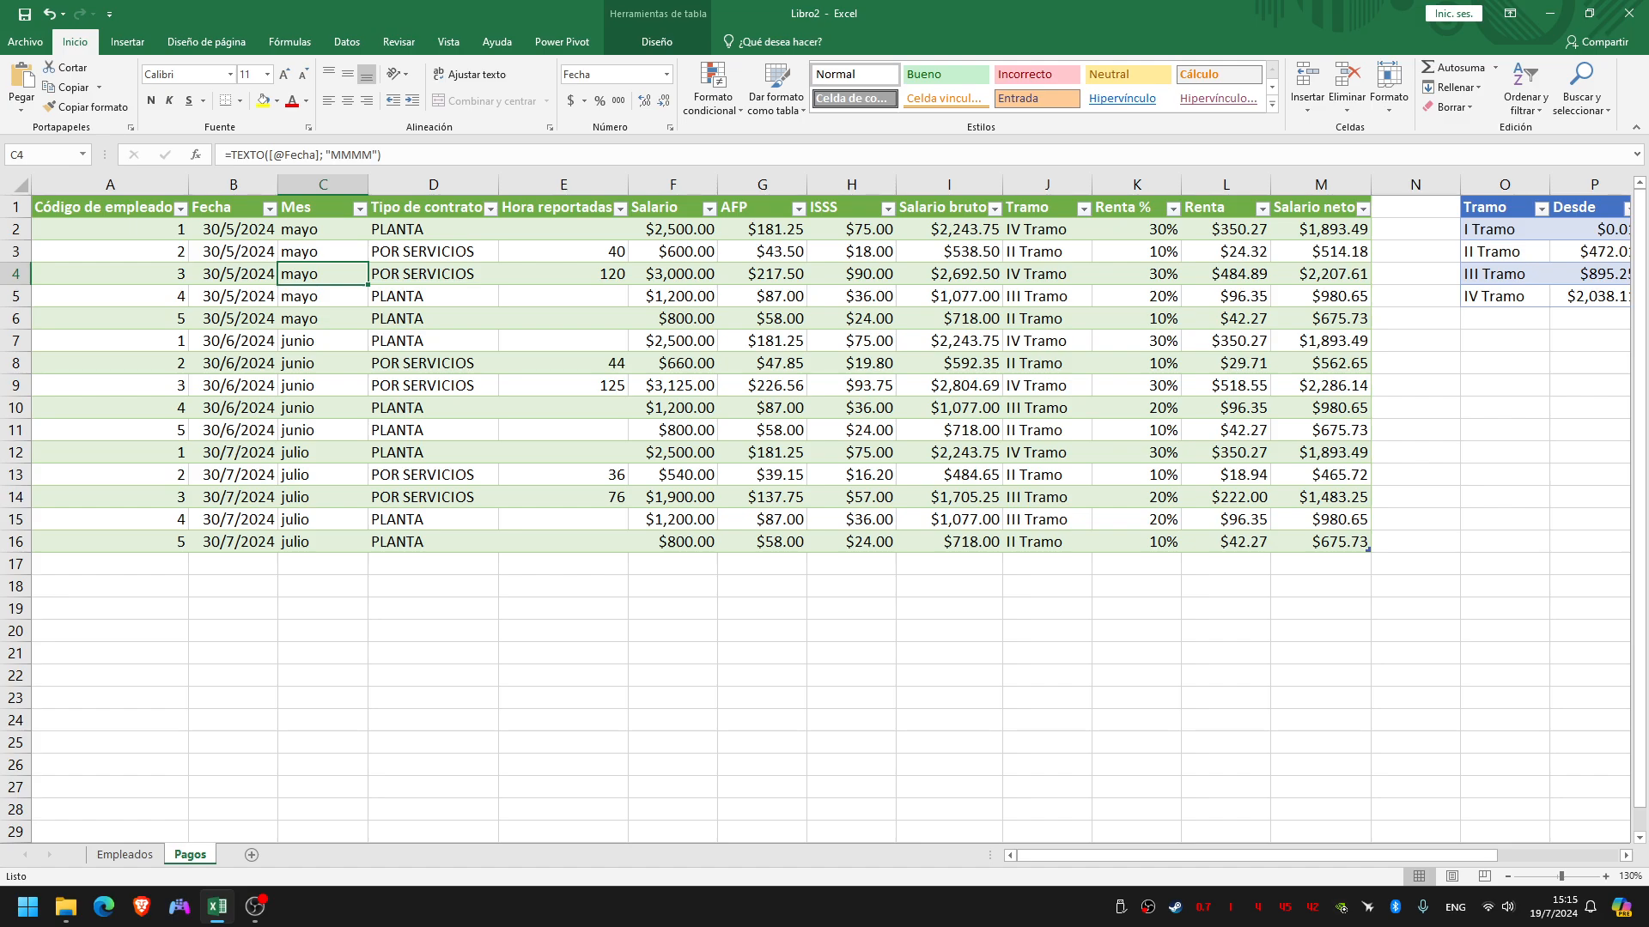
{"action": "left_click", "coordinate": [110, 230]}
{"action": "left_click", "coordinate": [110, 184]}
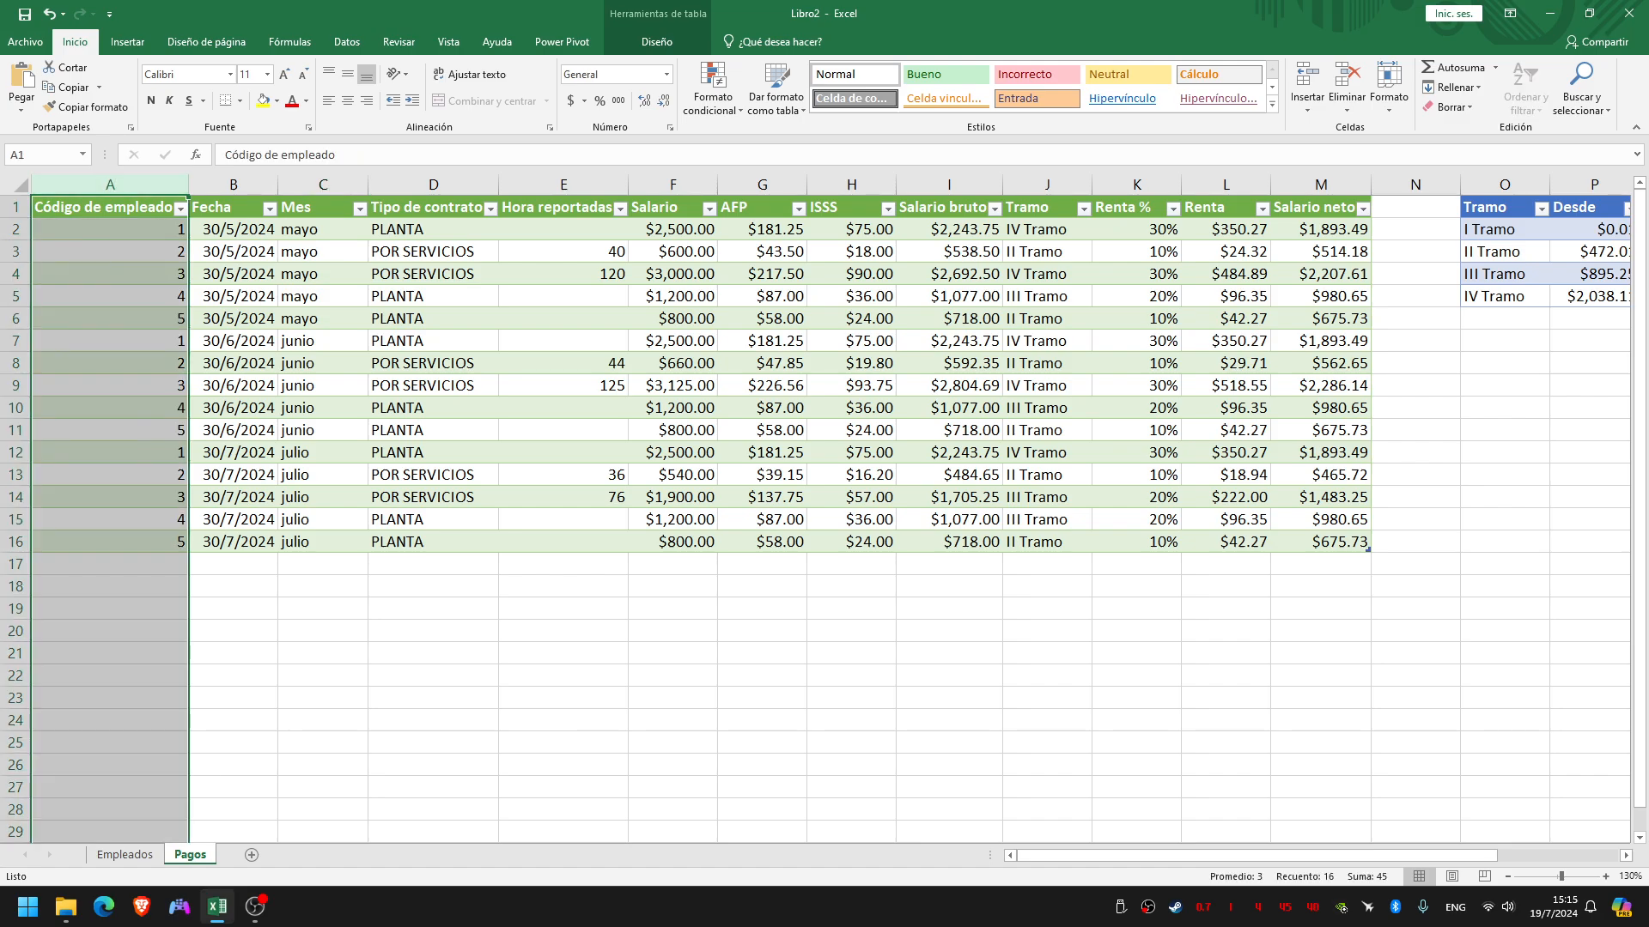
{"action": "left_click", "coordinate": [124, 854]}
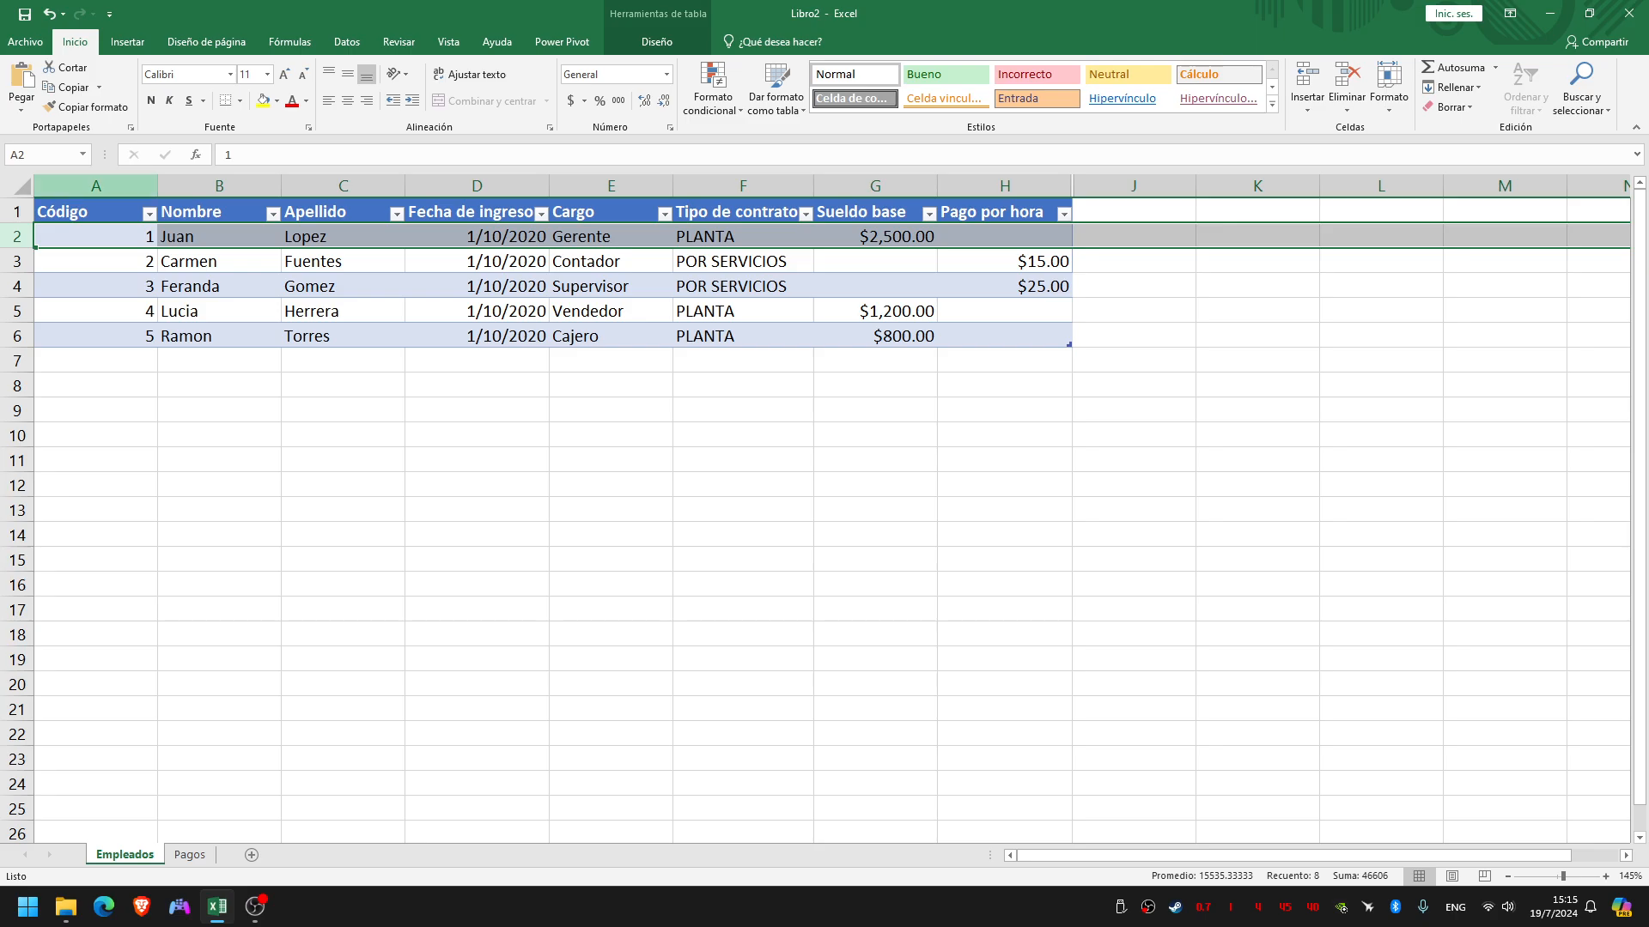
Review the Código column on the Empleados sheet against the first employee code on the Pagos sheet
{"action": "left_click", "coordinate": [95, 185]}
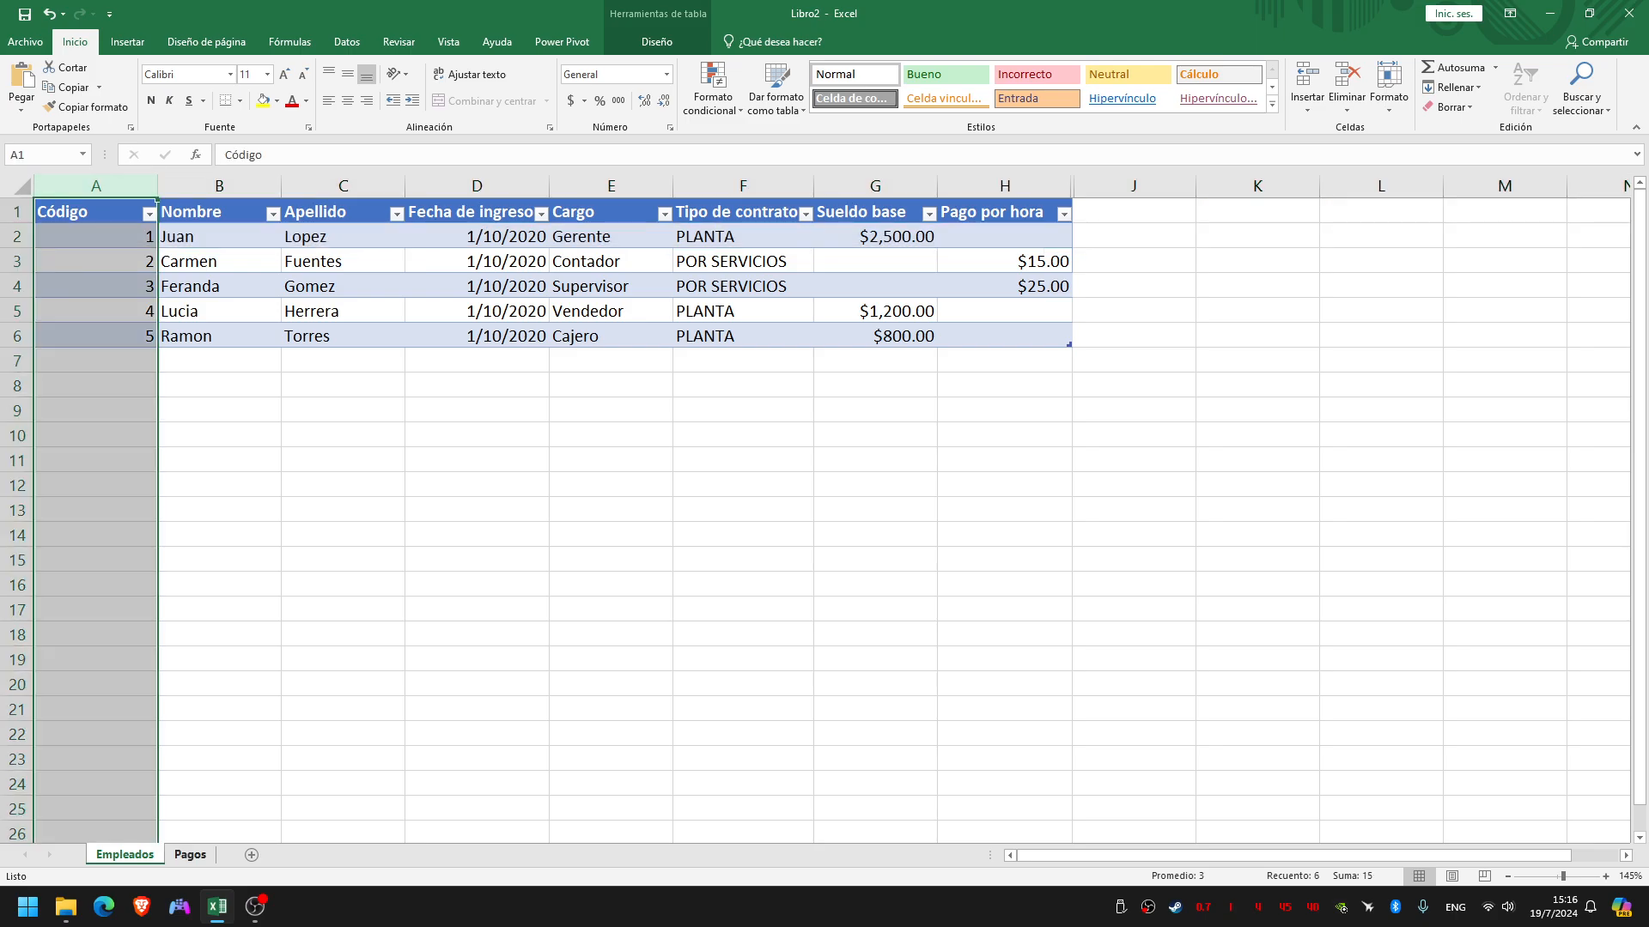
{"action": "left_click", "coordinate": [189, 854]}
{"action": "left_click", "coordinate": [110, 319]}
{"action": "left_click", "coordinate": [109, 229]}
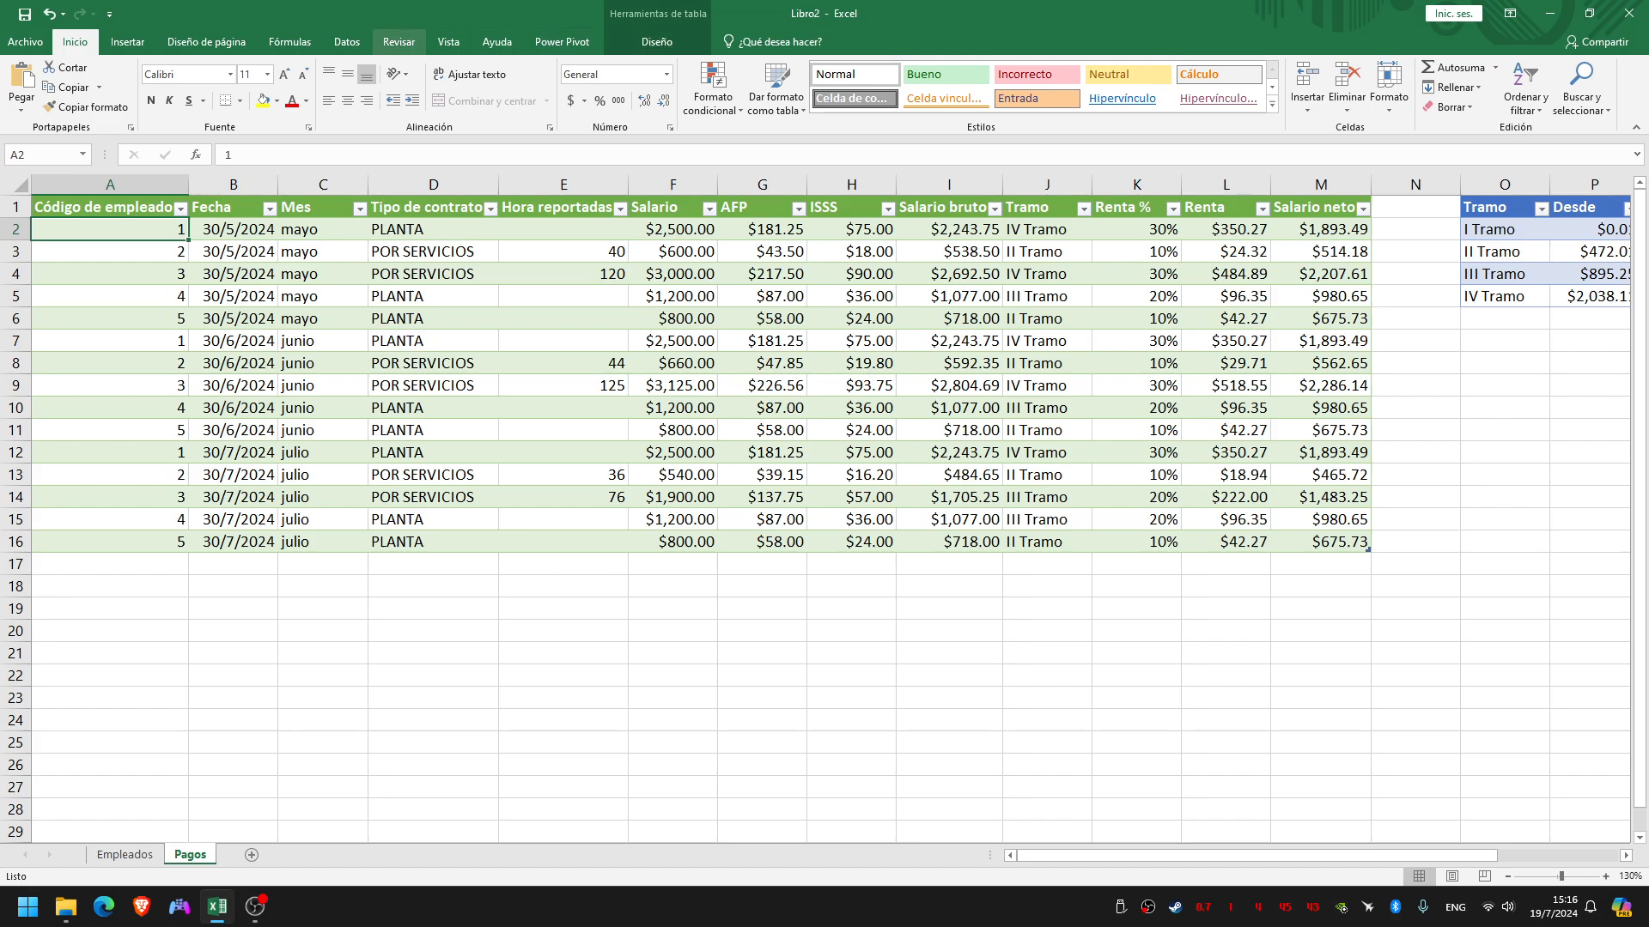
Start a new table relationship with TablaPagos as the table and Código de empleado as its foreign column
{"action": "left_click", "coordinate": [347, 41]}
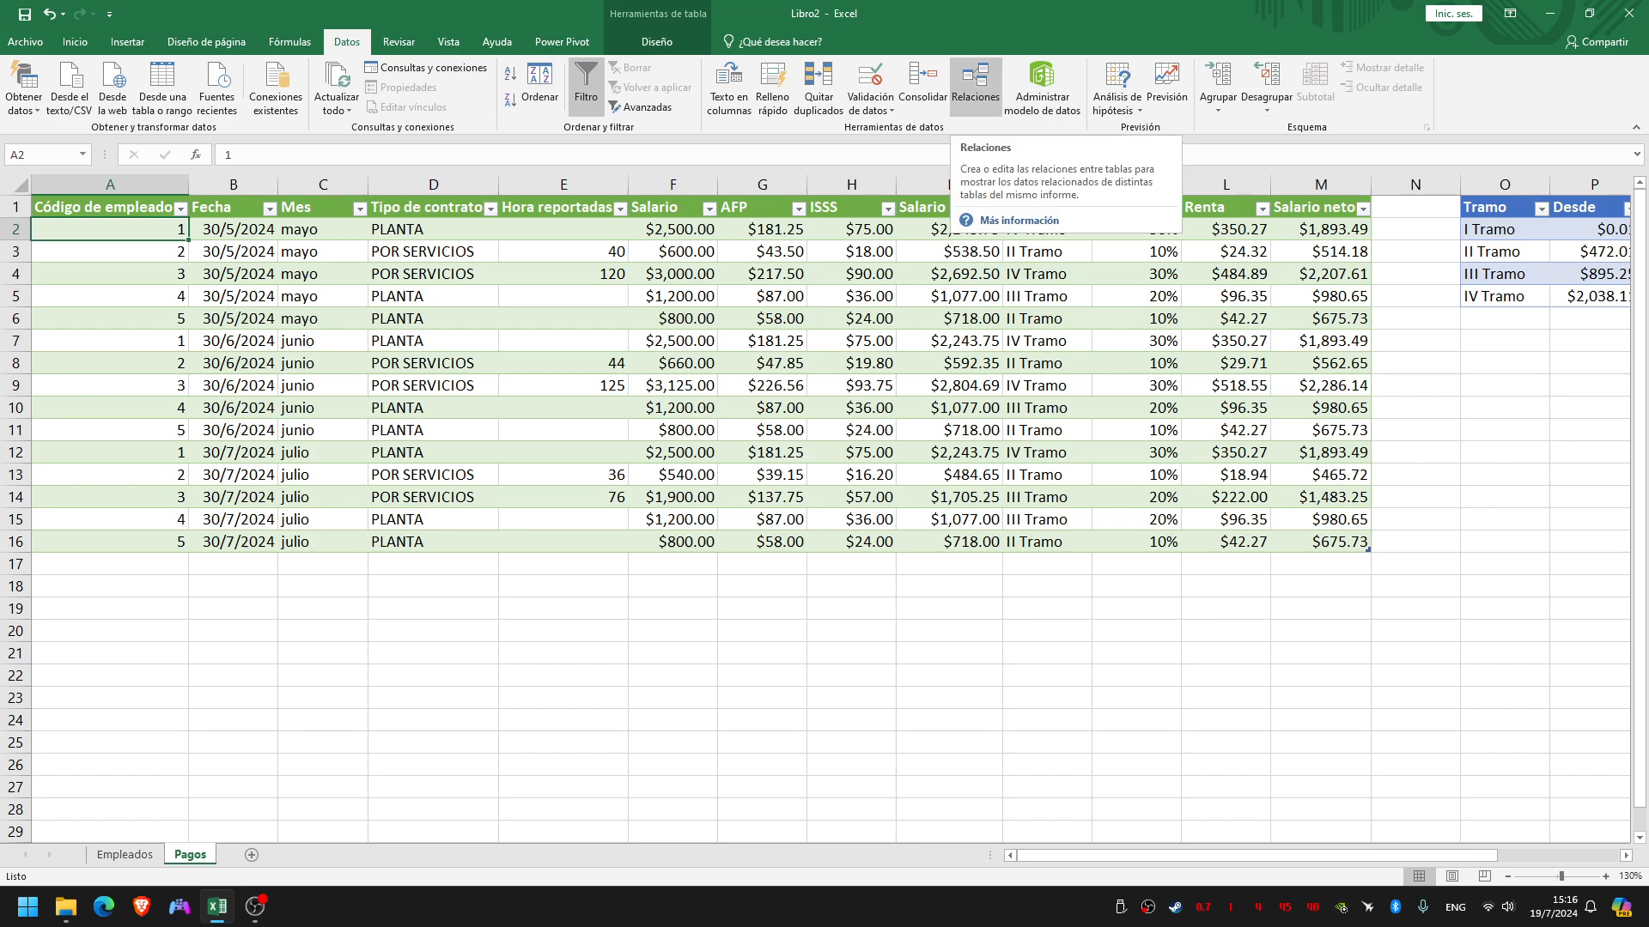
{"action": "left_click", "coordinate": [974, 86]}
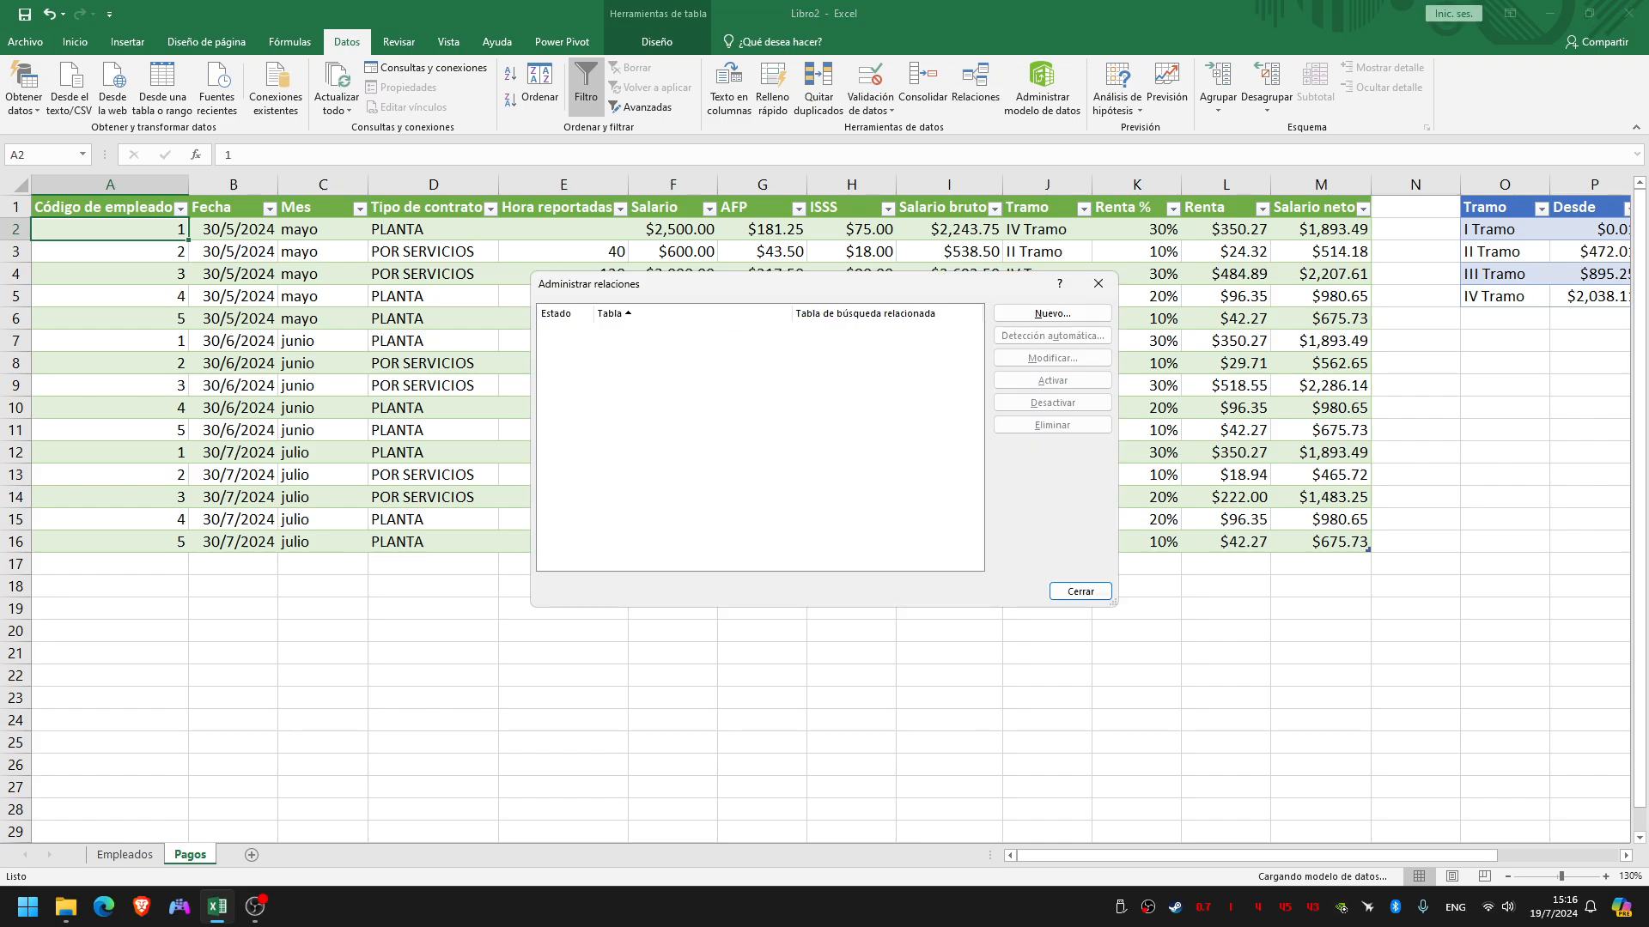
{"action": "left_click_drag", "start_coordinate": [933, 281], "coordinate": [895, 270]}
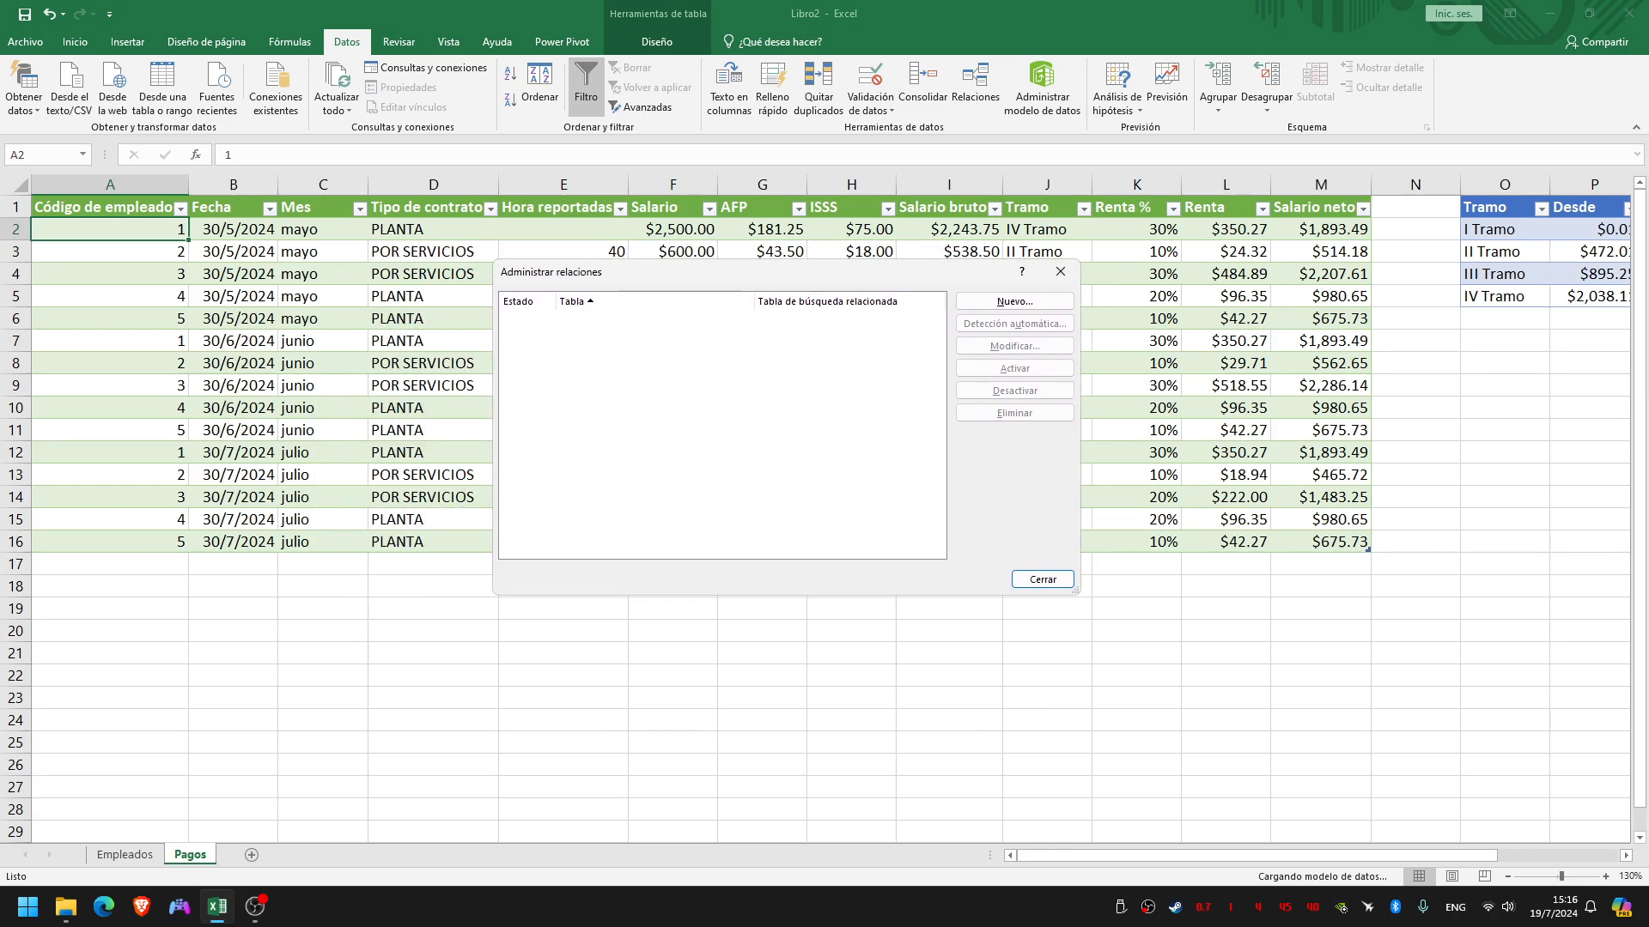
{"action": "left_click", "coordinate": [1014, 301]}
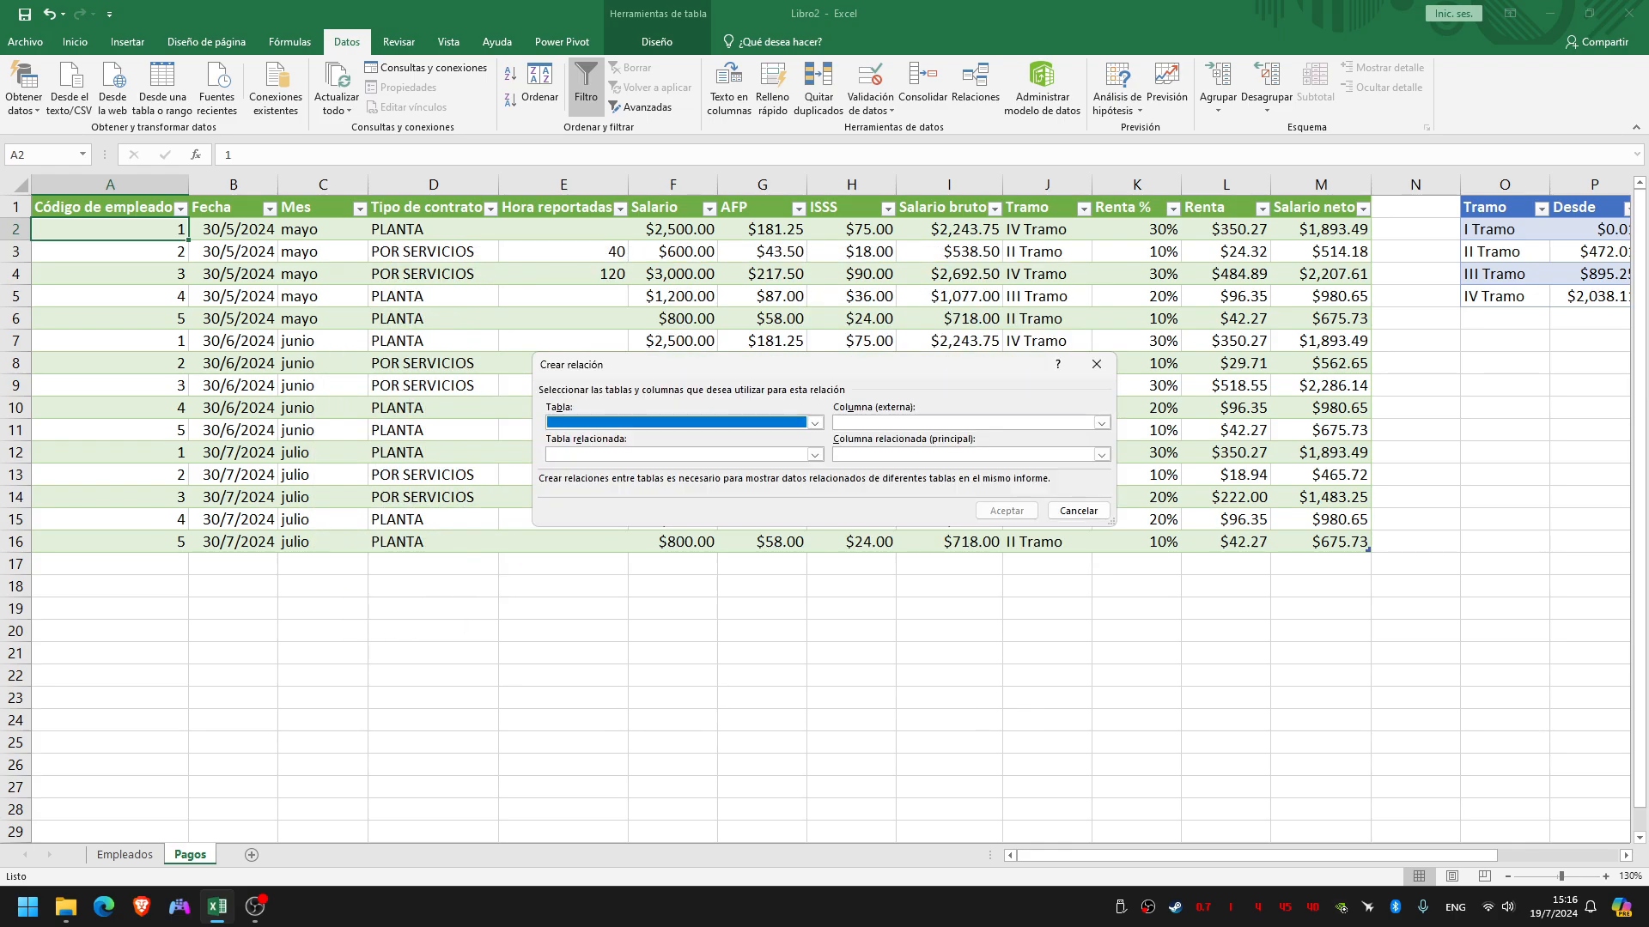
{"action": "left_click_drag", "start_coordinate": [922, 367], "coordinate": [946, 275]}
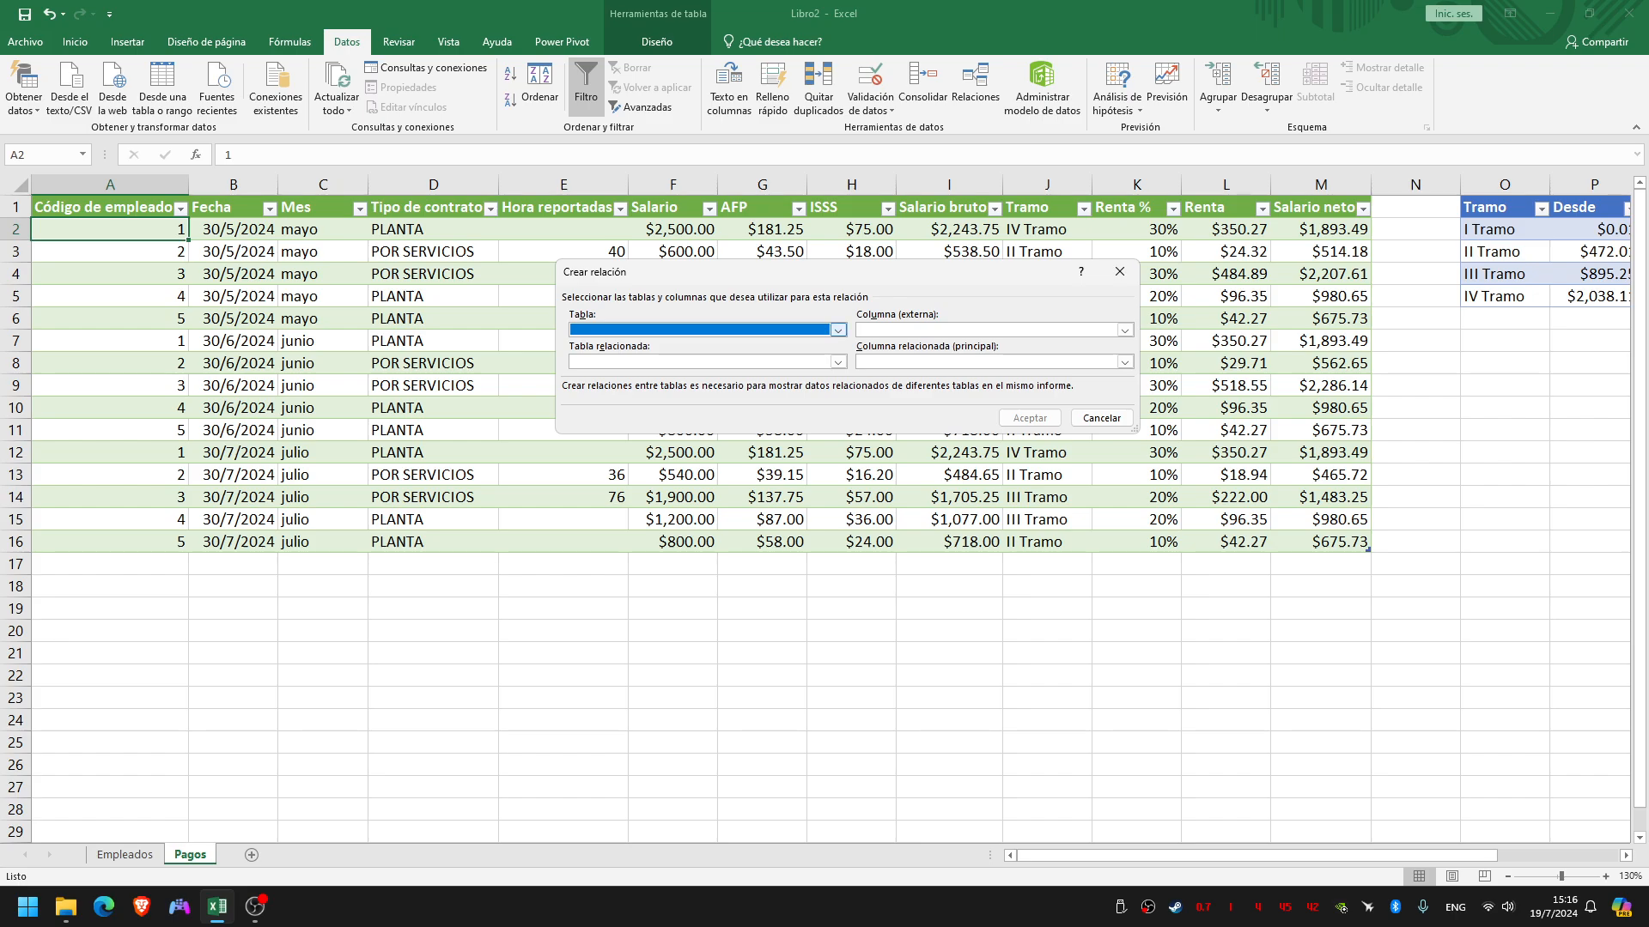
{"action": "left_click", "coordinate": [838, 330]}
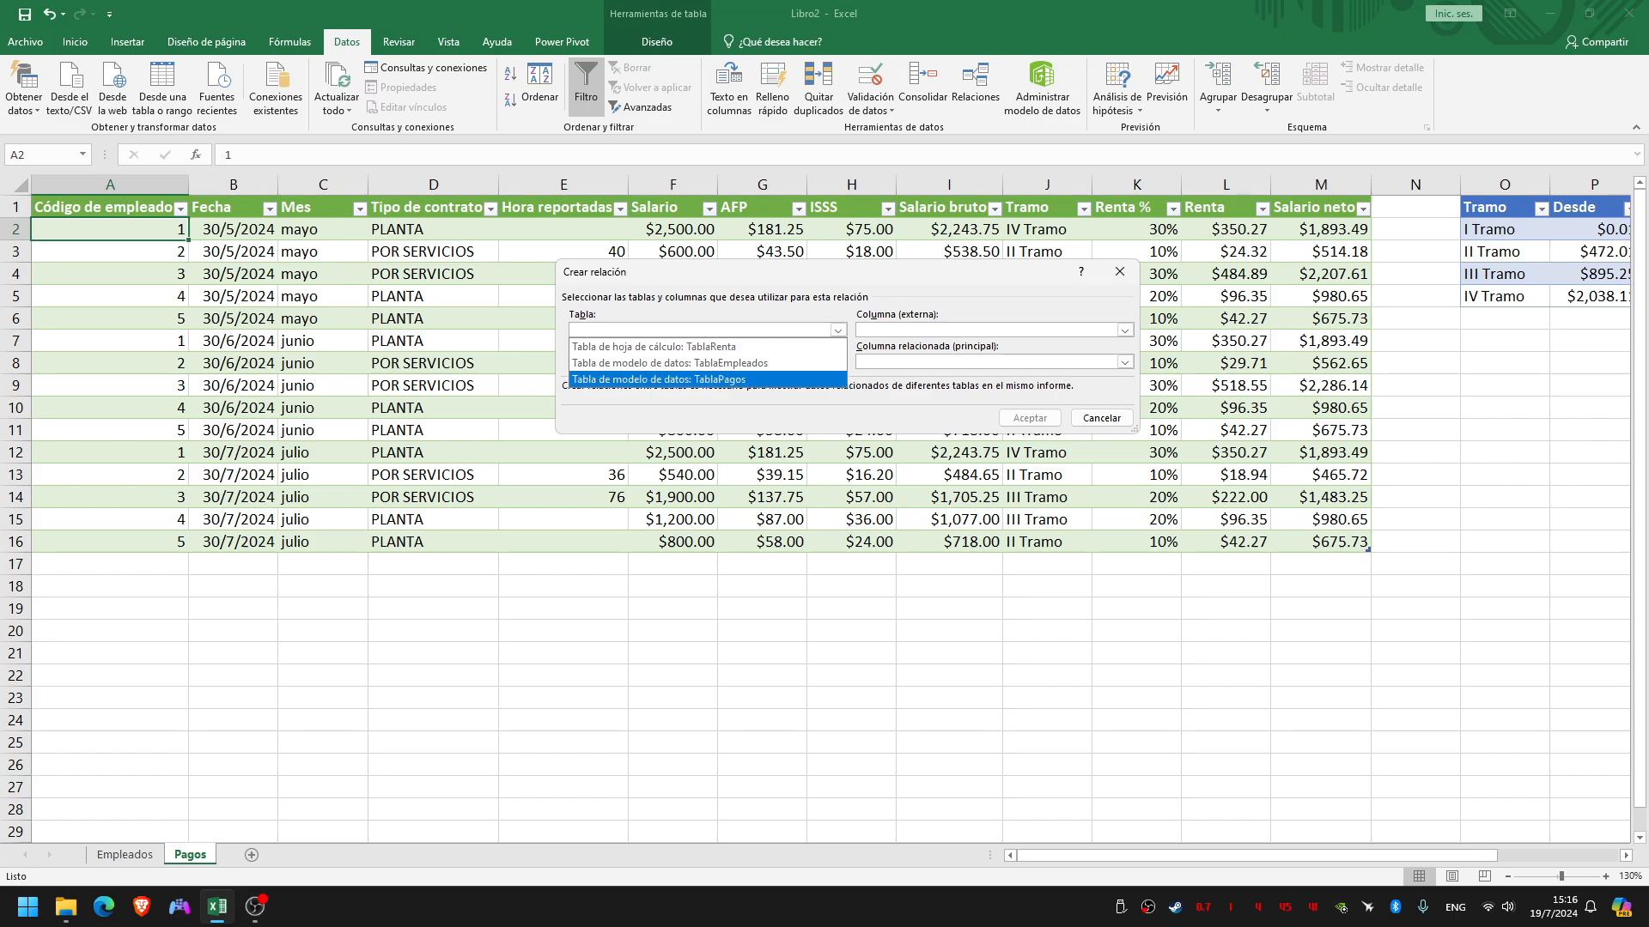
{"action": "left_click", "coordinate": [772, 379]}
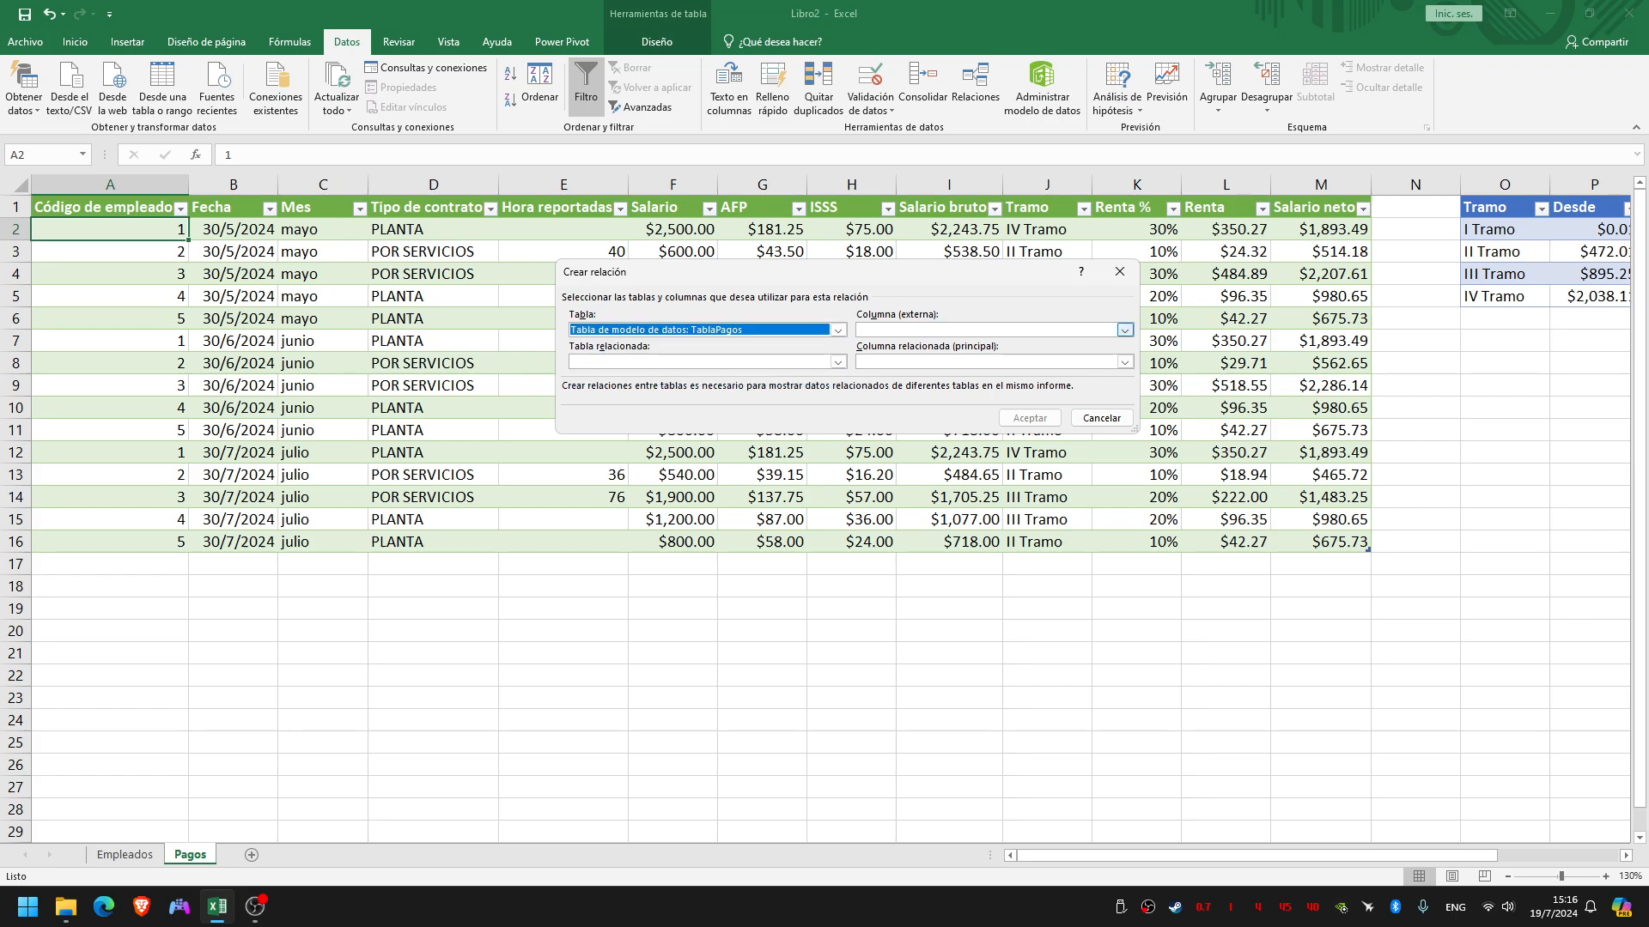
{"action": "left_click", "coordinate": [1124, 330]}
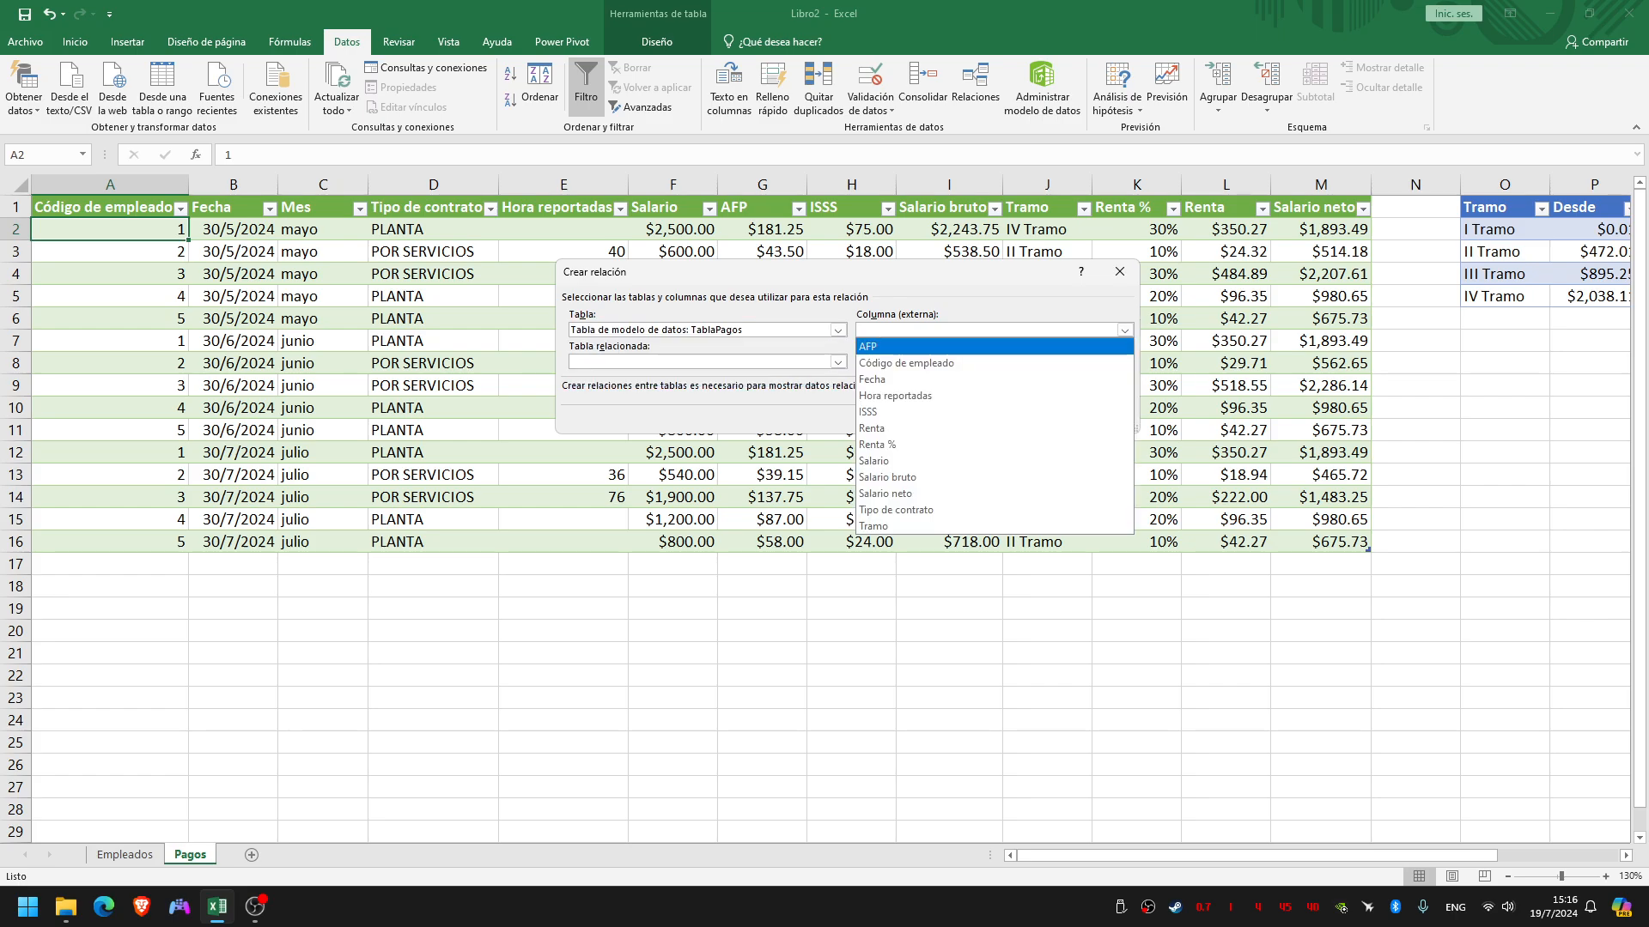
{"action": "left_click", "coordinate": [906, 362]}
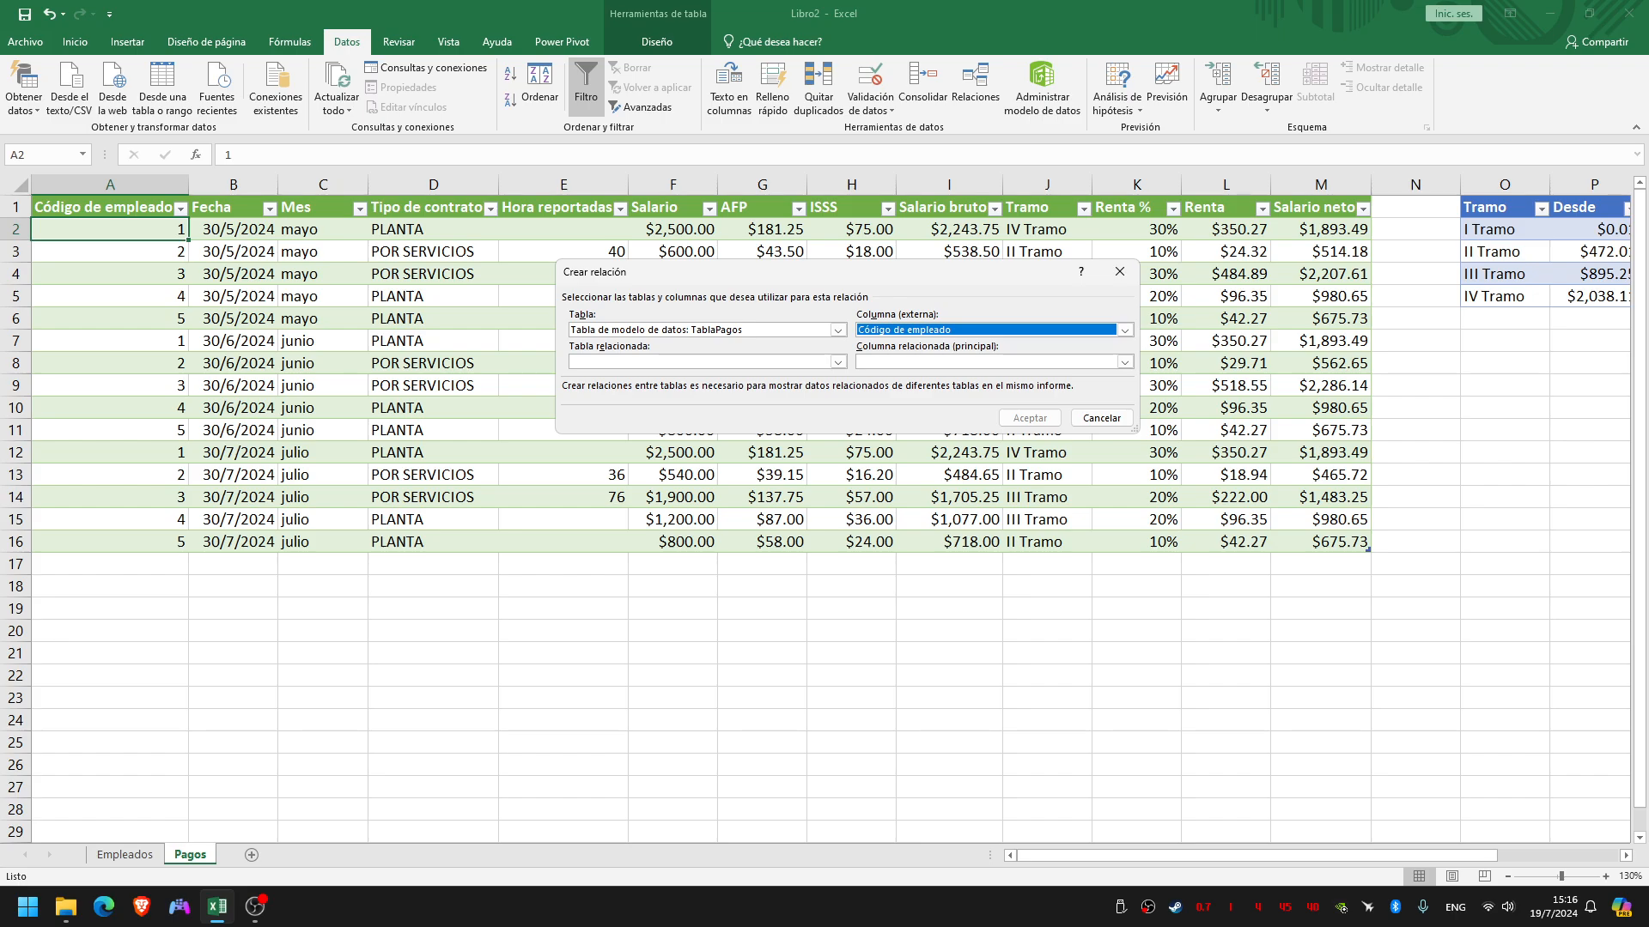
Set TablaEmpleados as the related table with Código as the primary column, create the relationship and close the relationship manager
{"action": "left_click", "coordinate": [838, 362]}
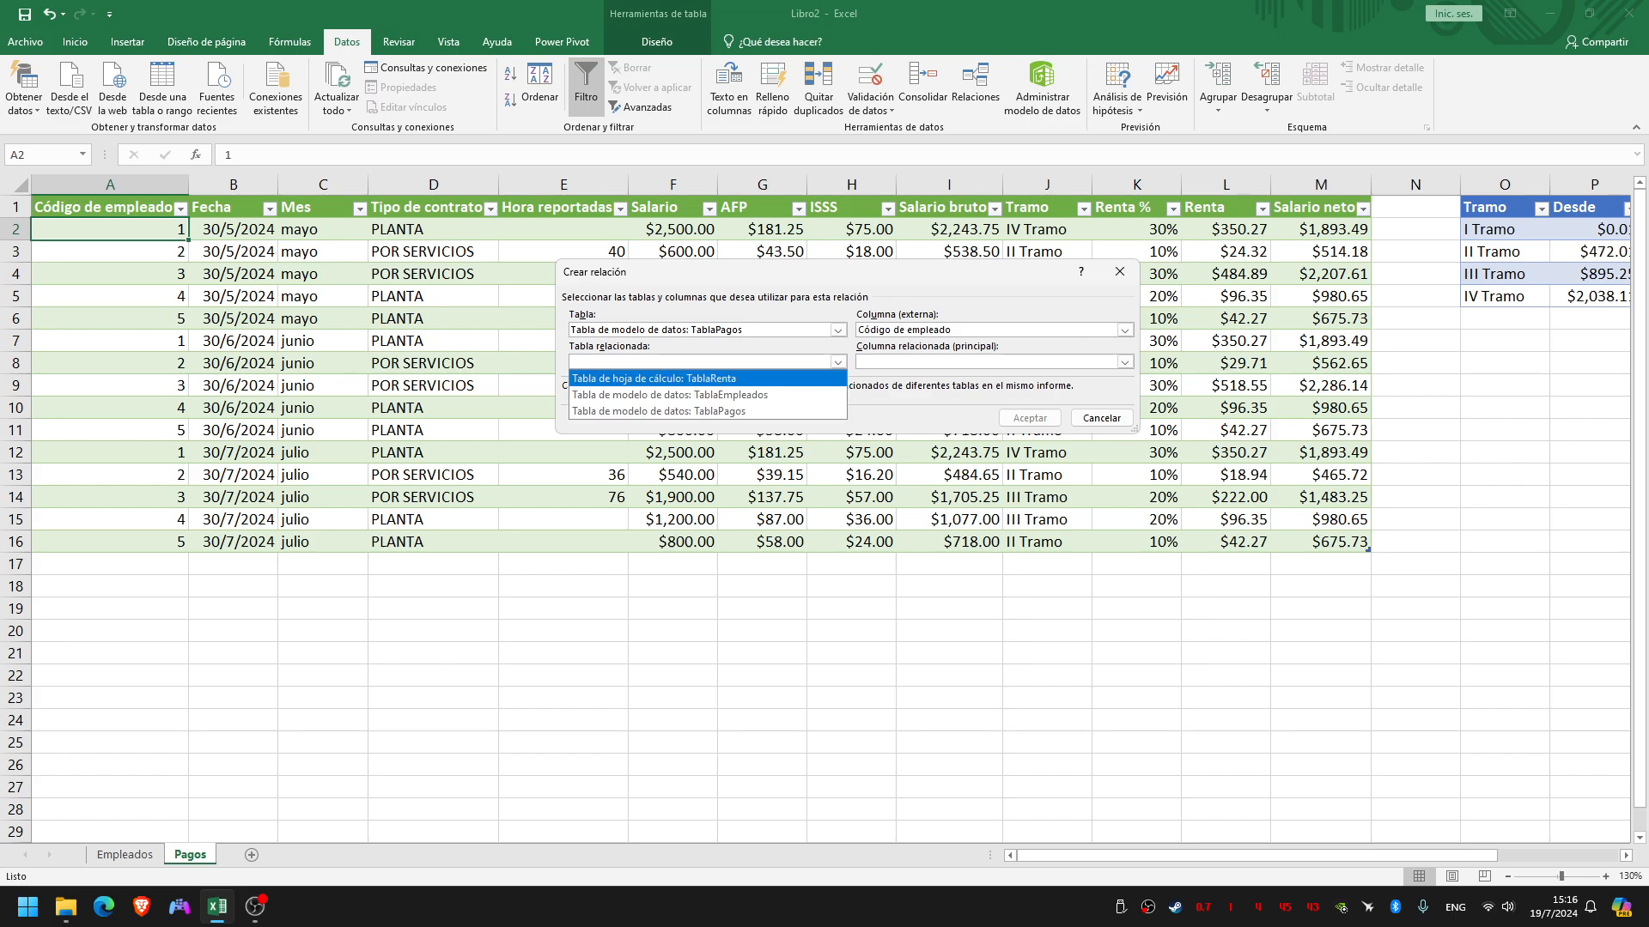
{"action": "left_click", "coordinate": [666, 394]}
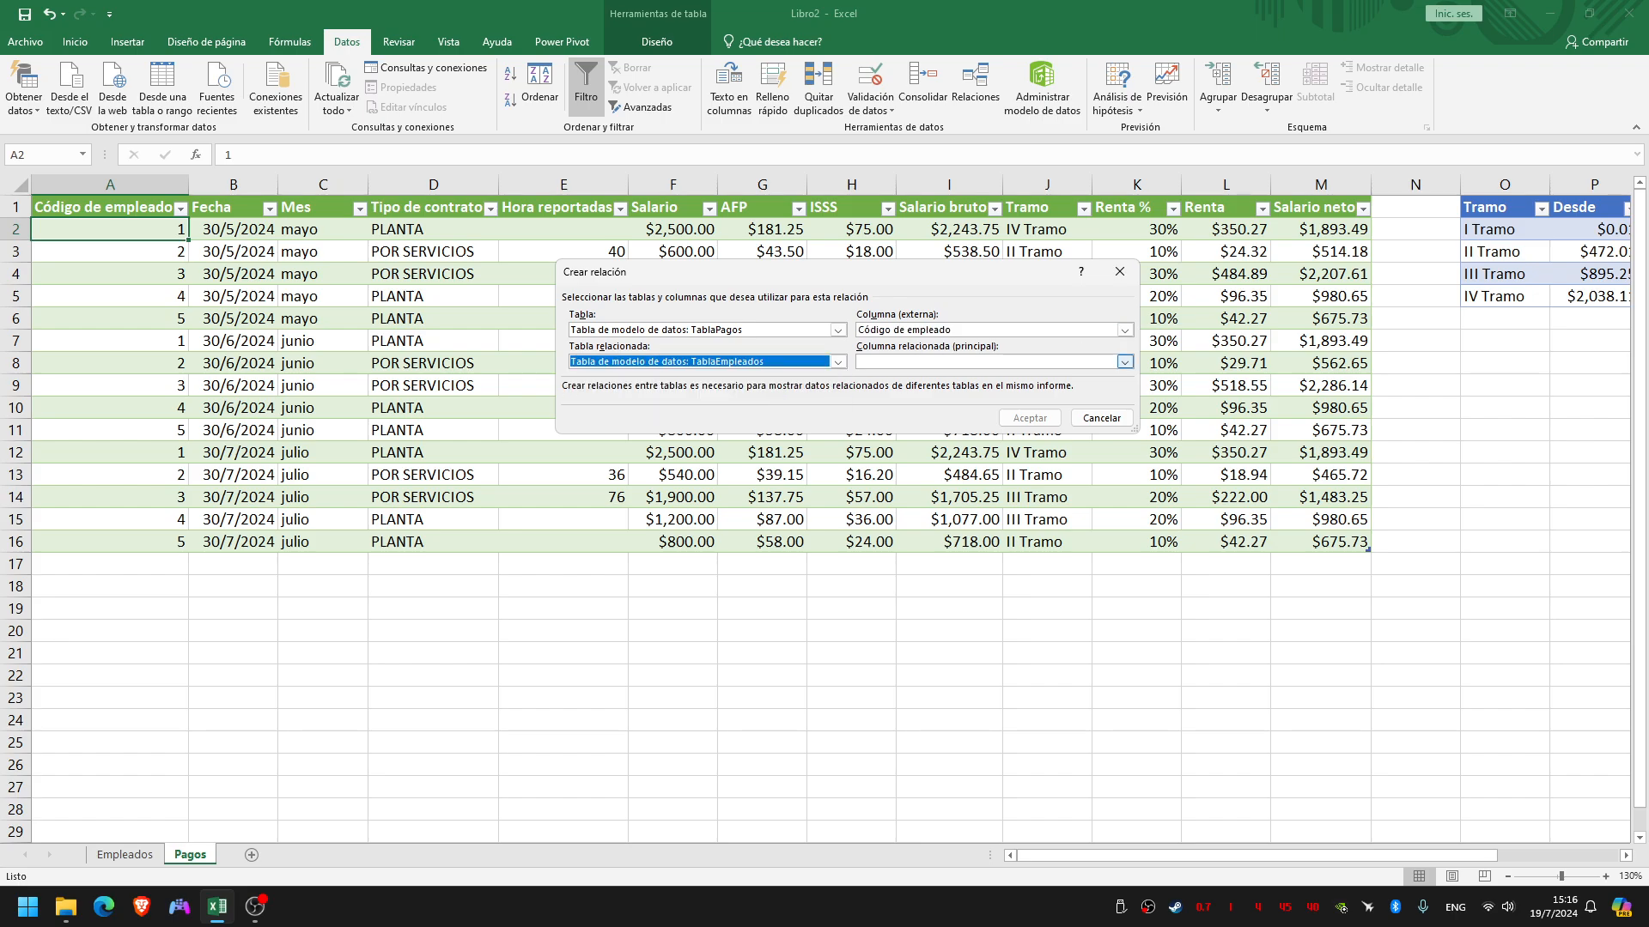
{"action": "left_click", "coordinate": [1124, 362]}
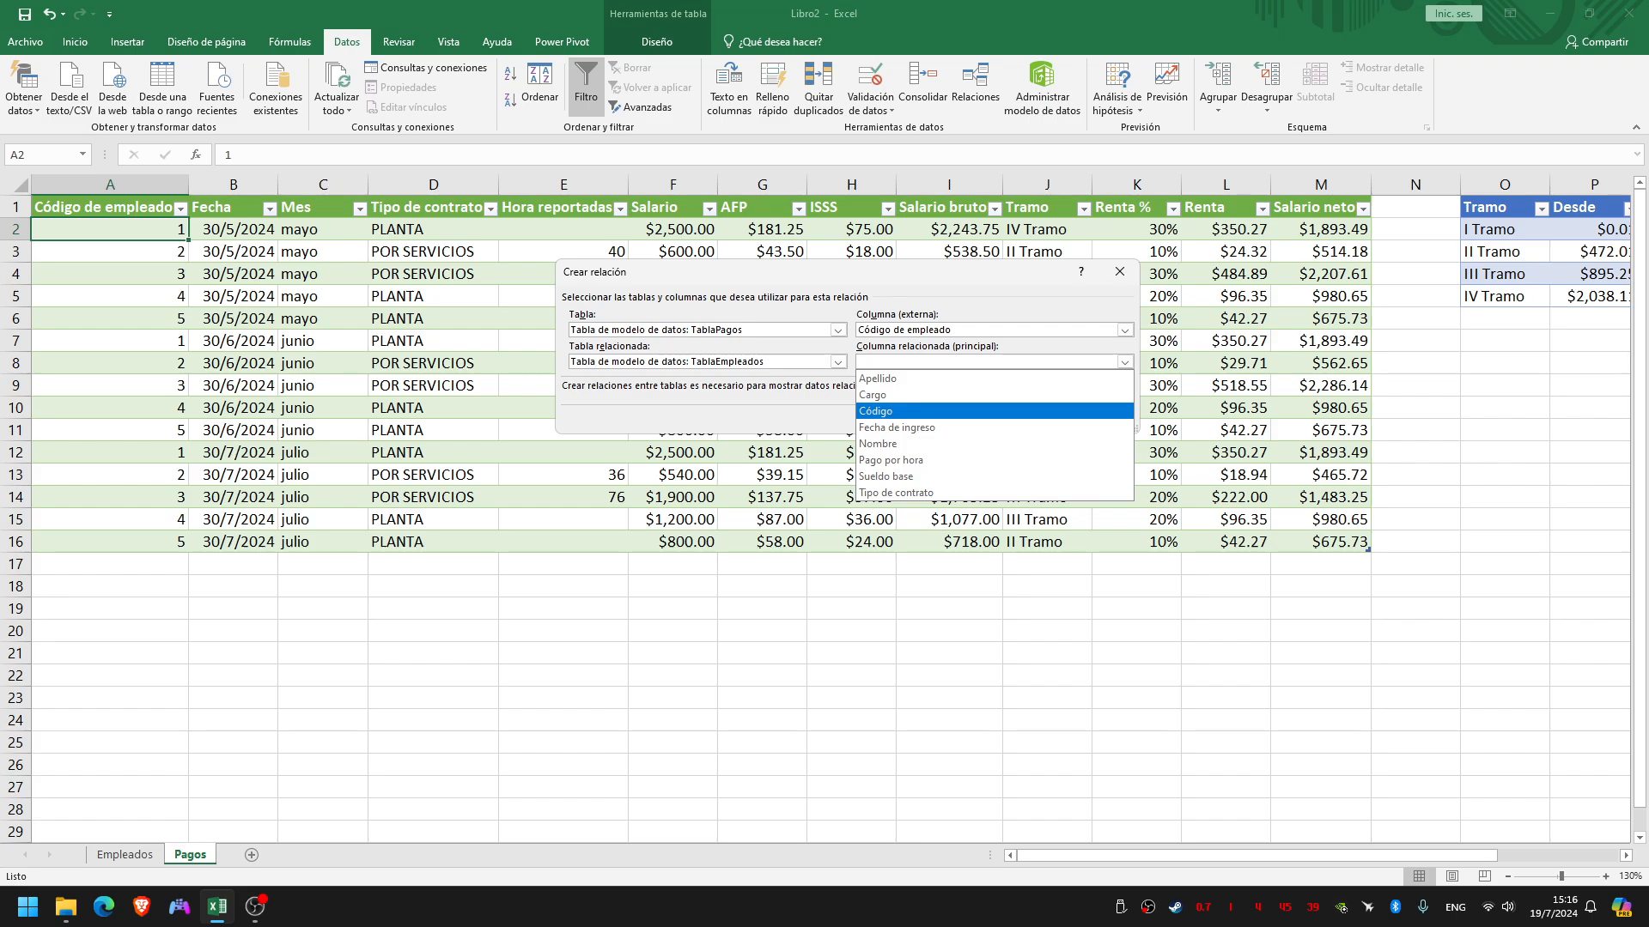
{"action": "left_click", "coordinate": [962, 412]}
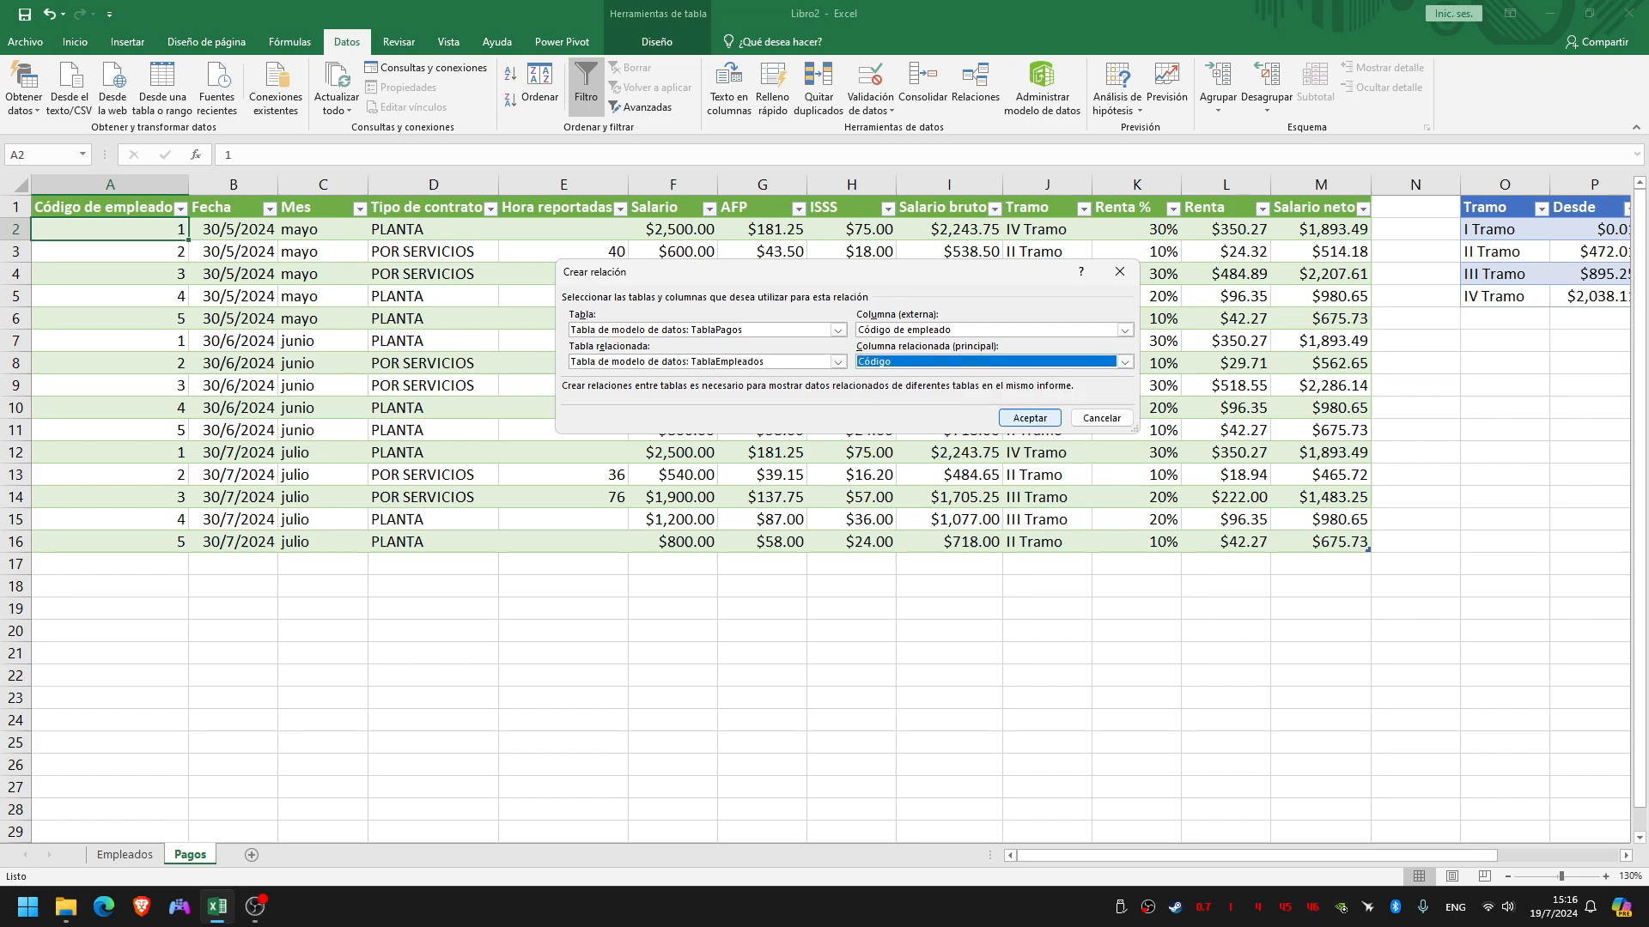
{"action": "left_click", "coordinate": [1030, 418]}
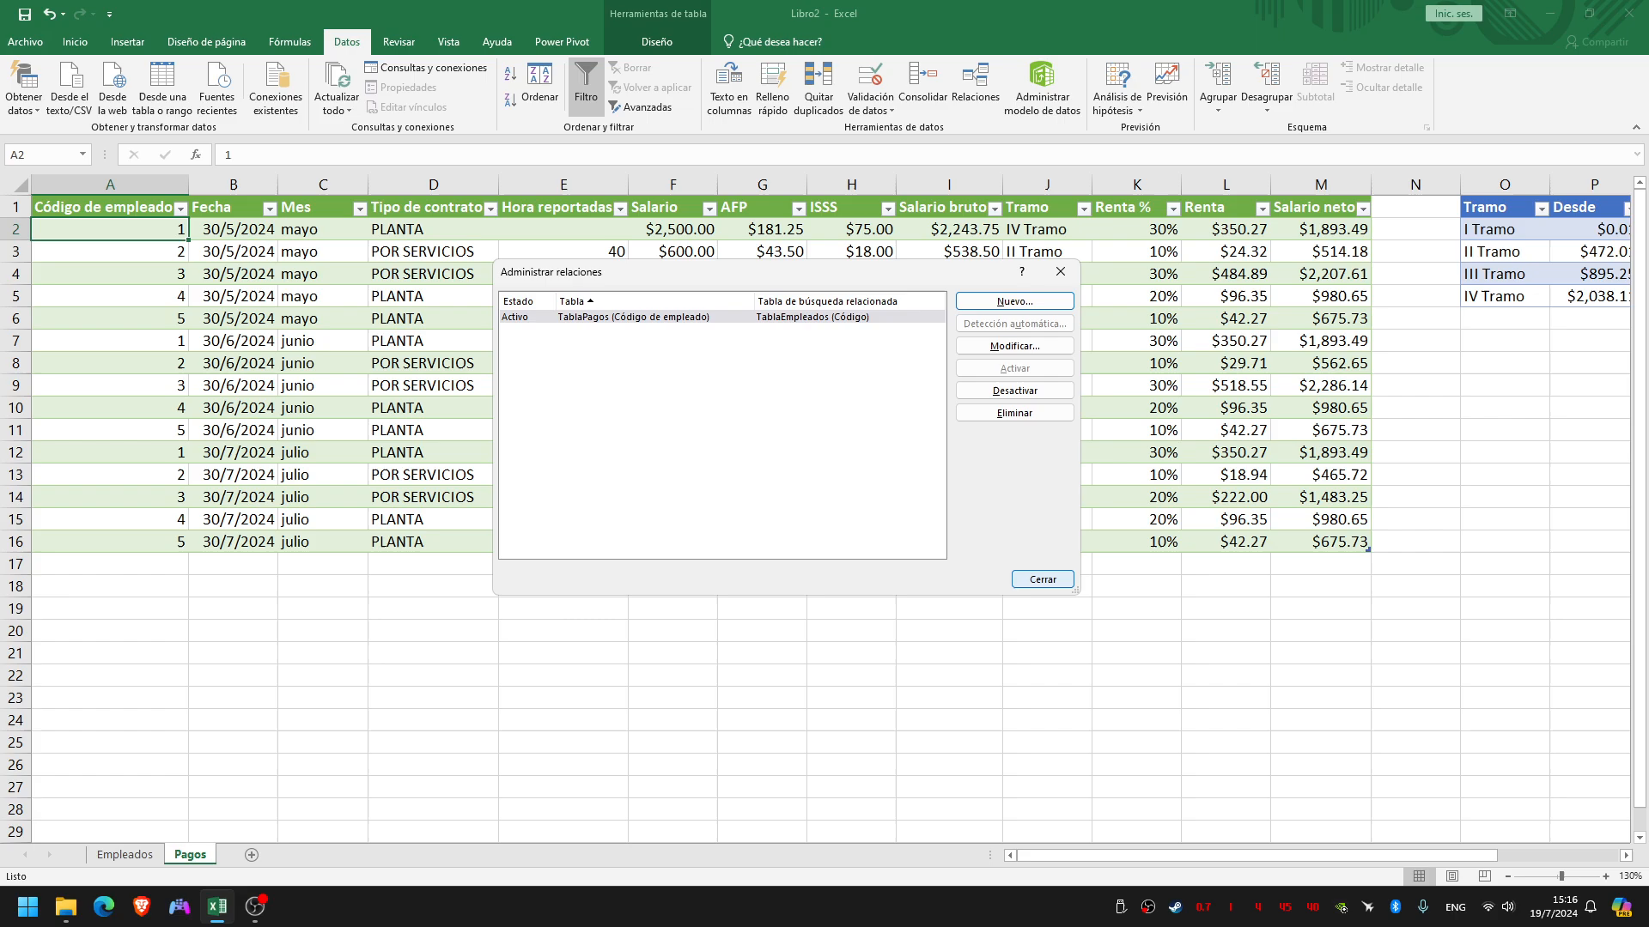
{"action": "left_click", "coordinate": [1043, 580]}
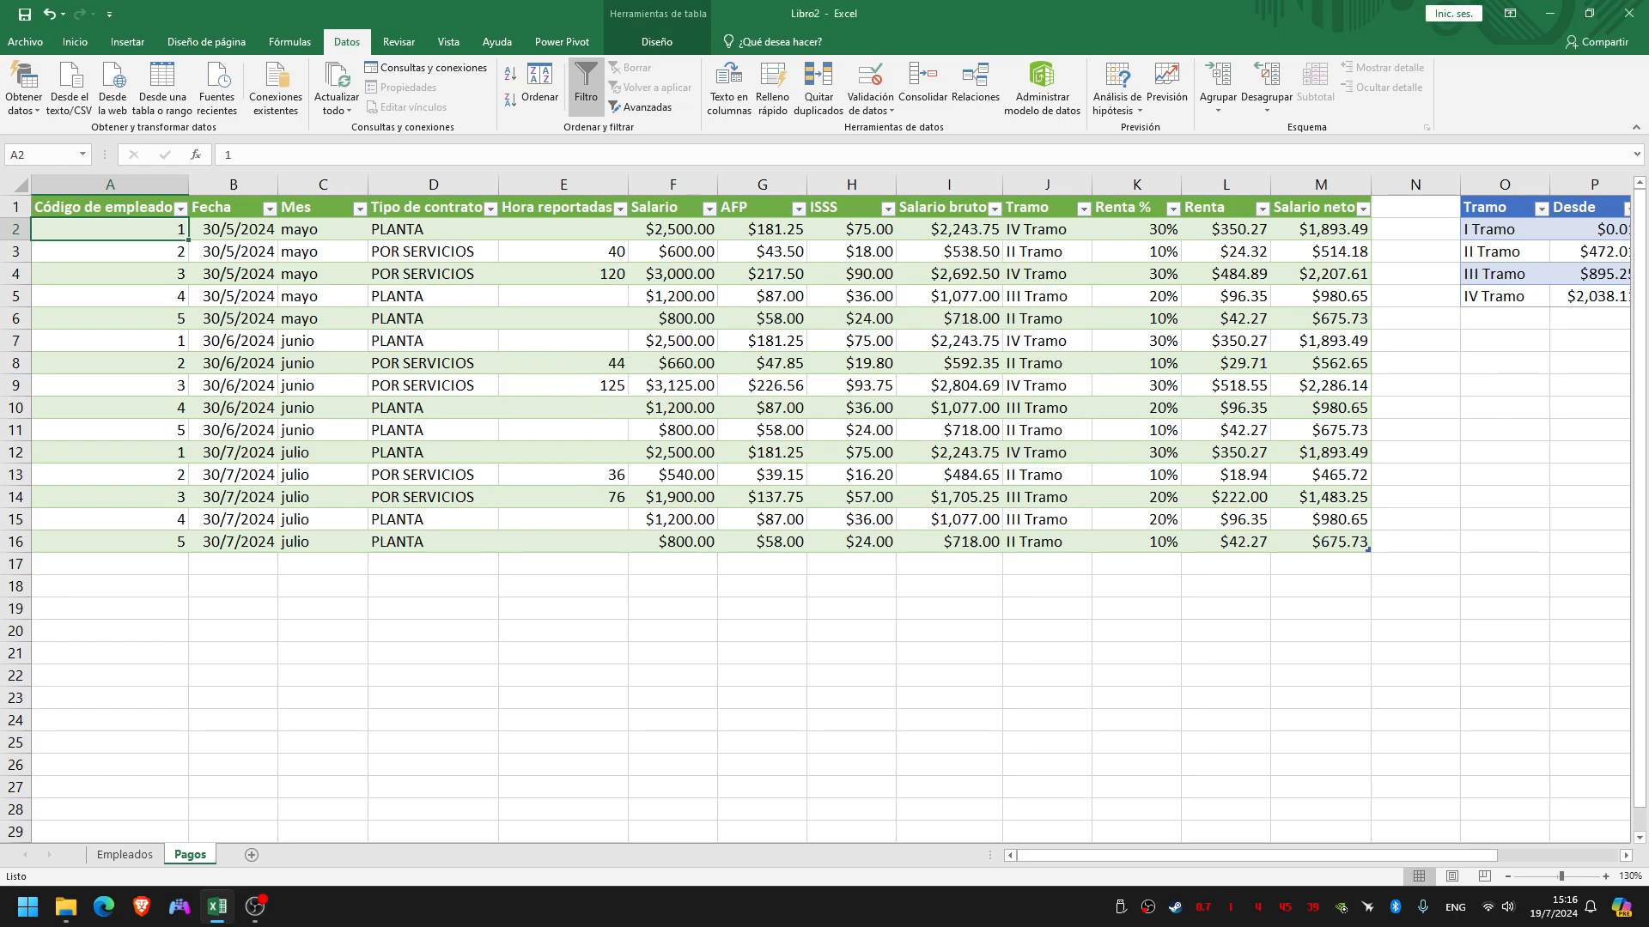
{"action": "left_click", "coordinate": [762, 675]}
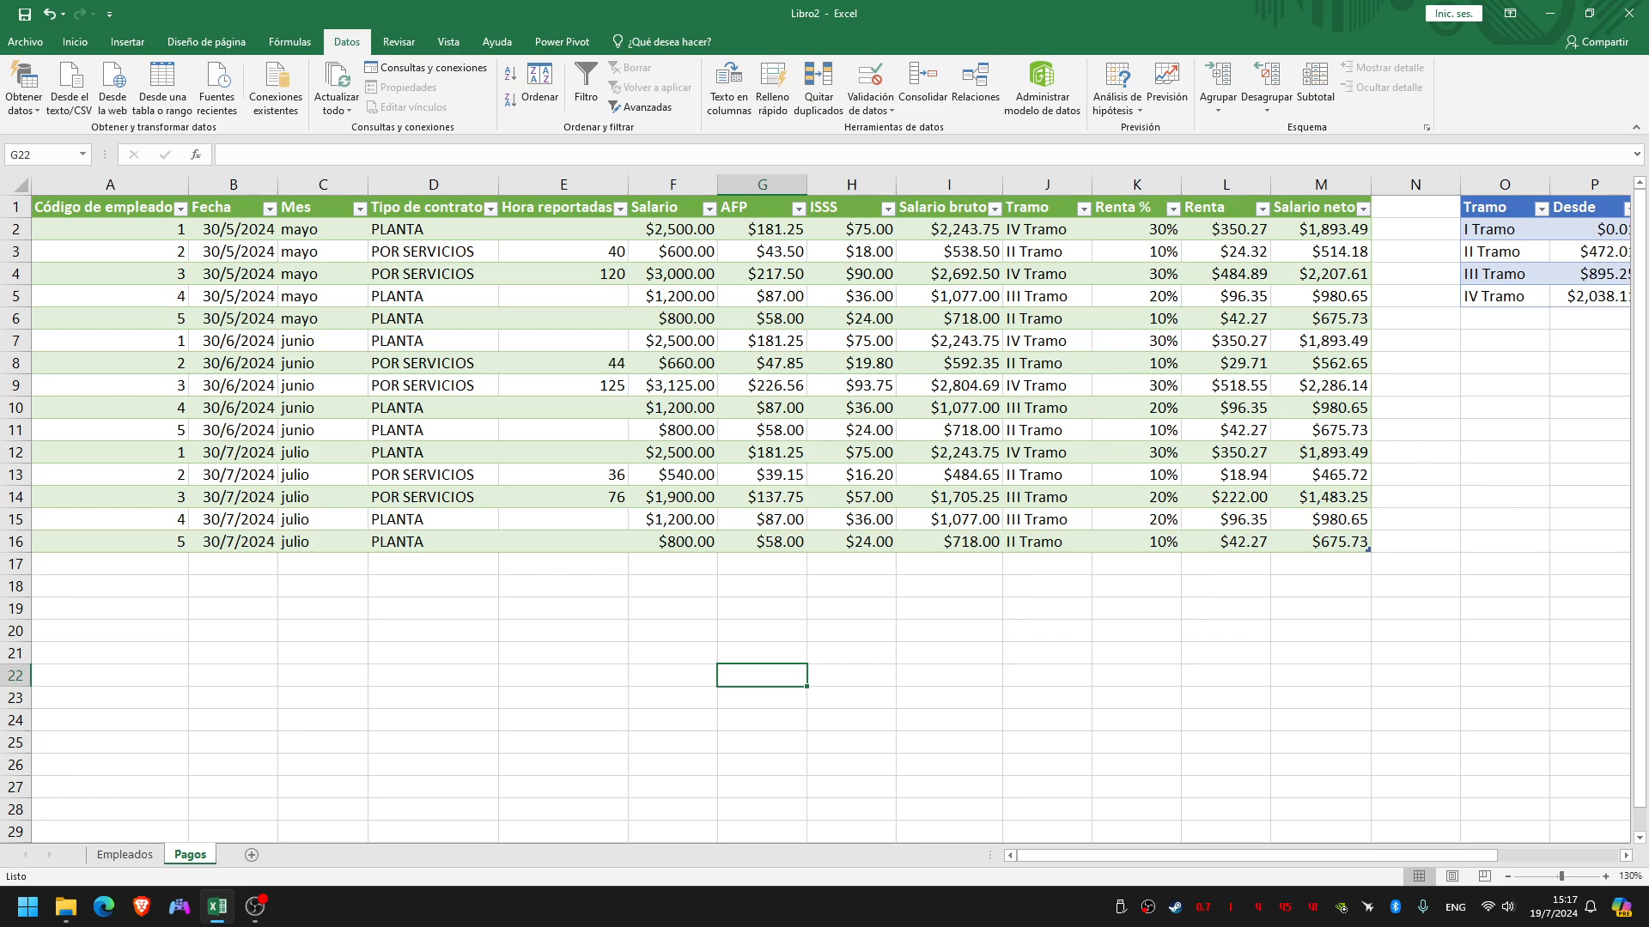
{"action": "left_click", "coordinate": [110, 229]}
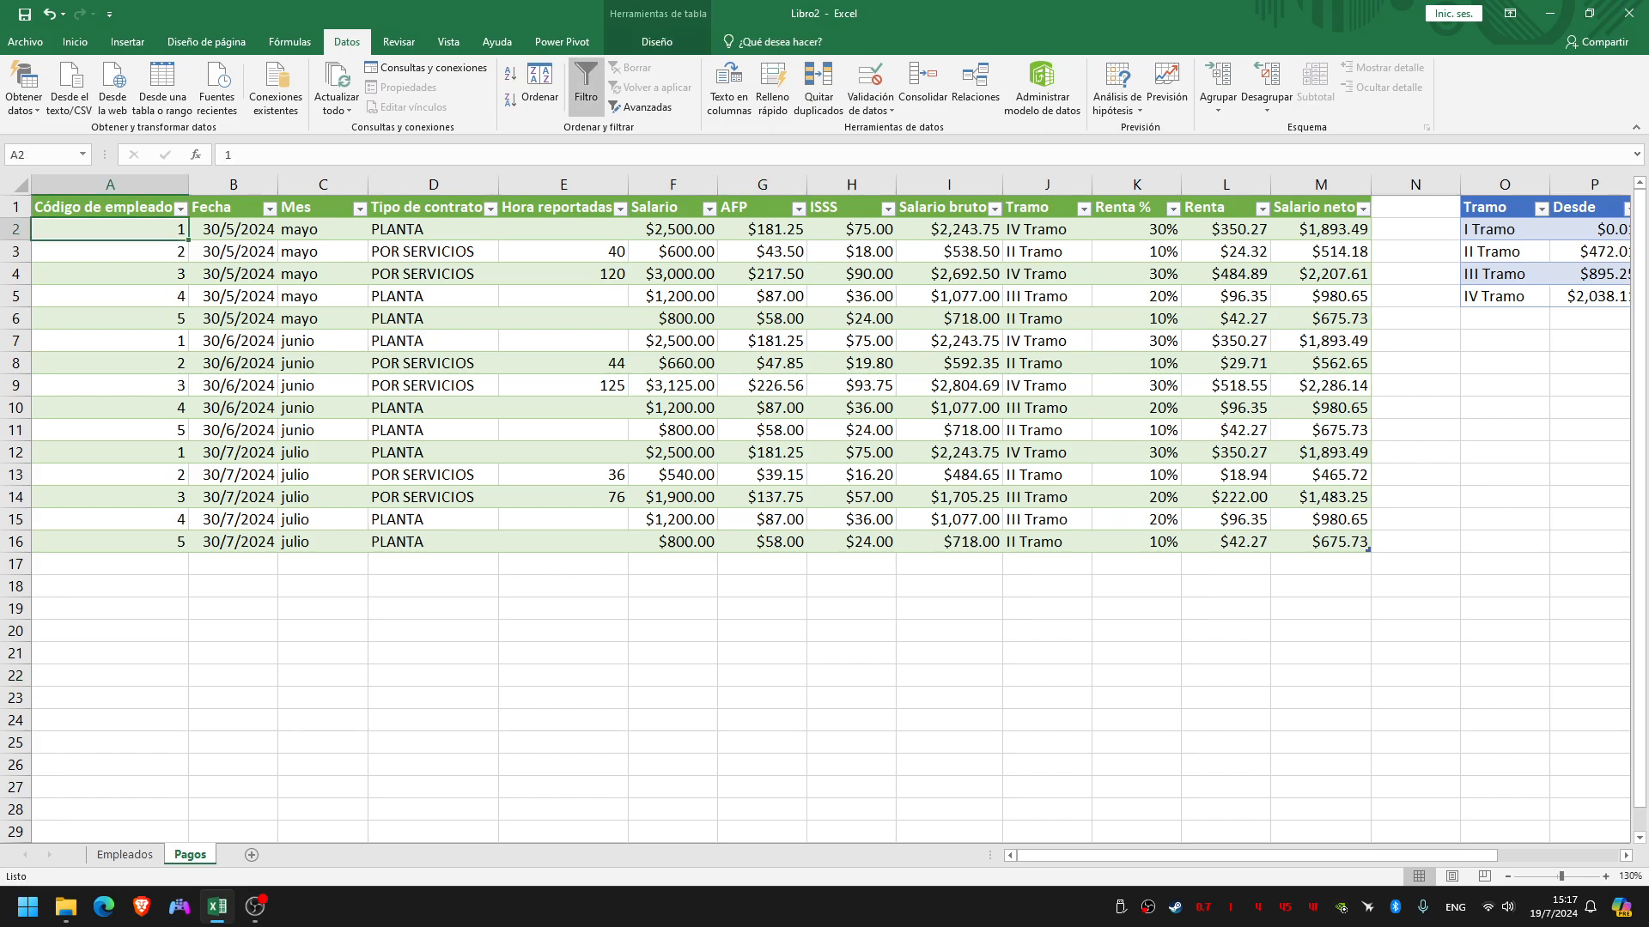
{"action": "left_click", "coordinate": [657, 41]}
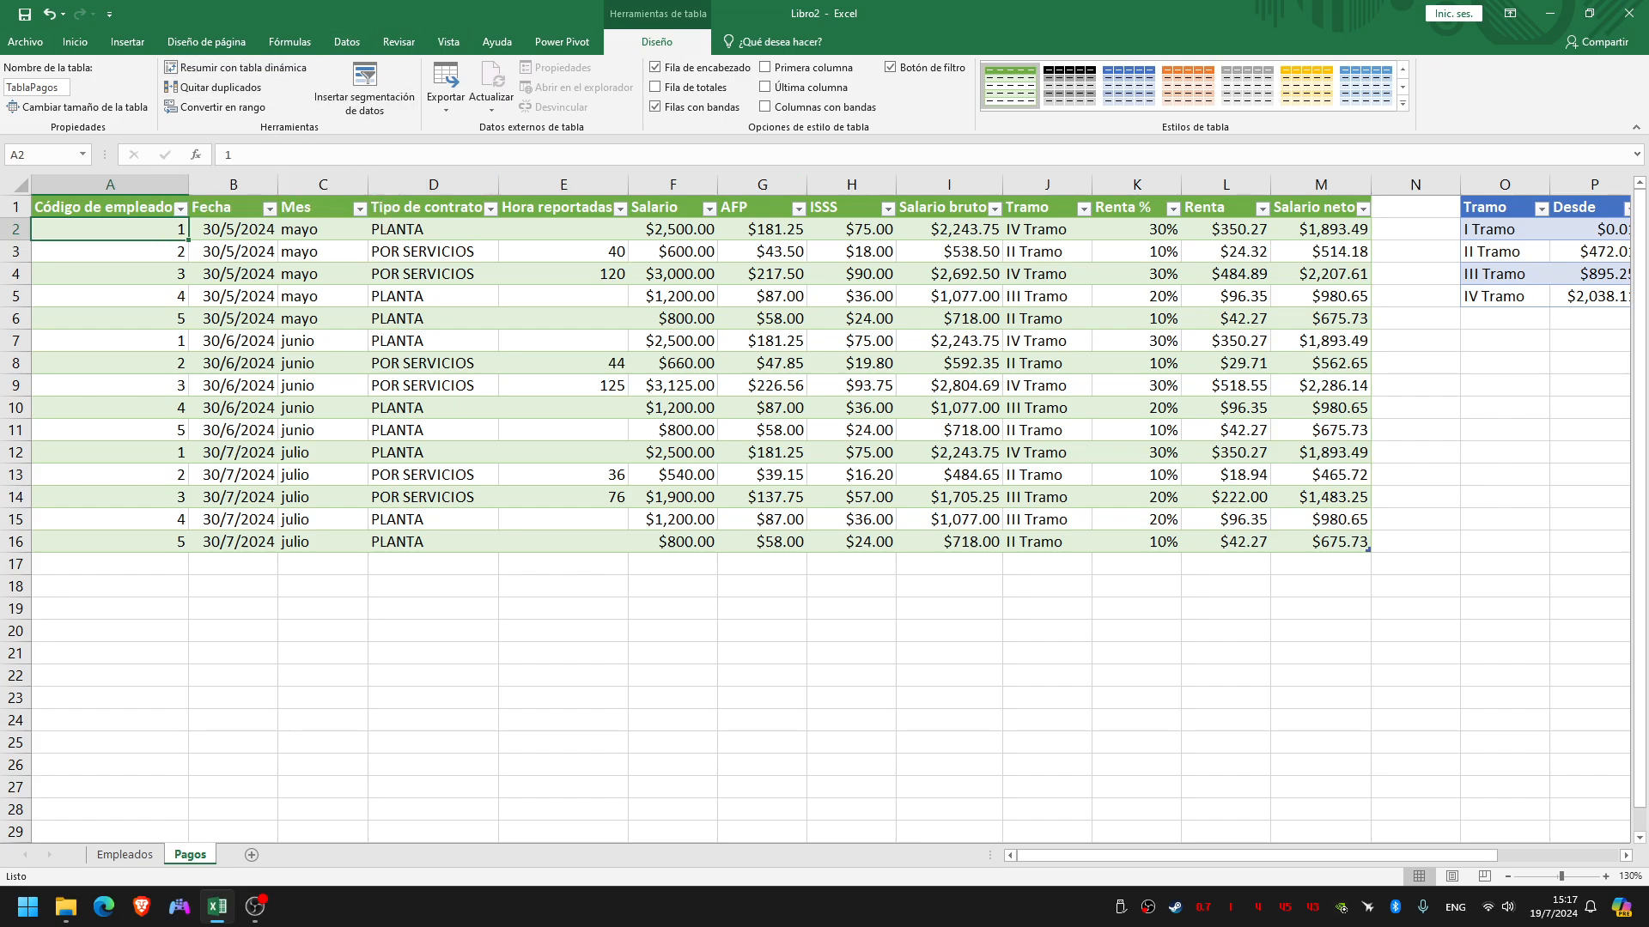
Add a new sheet after Pagos and name it "Tablas dinamicas"
{"action": "left_click", "coordinate": [252, 854]}
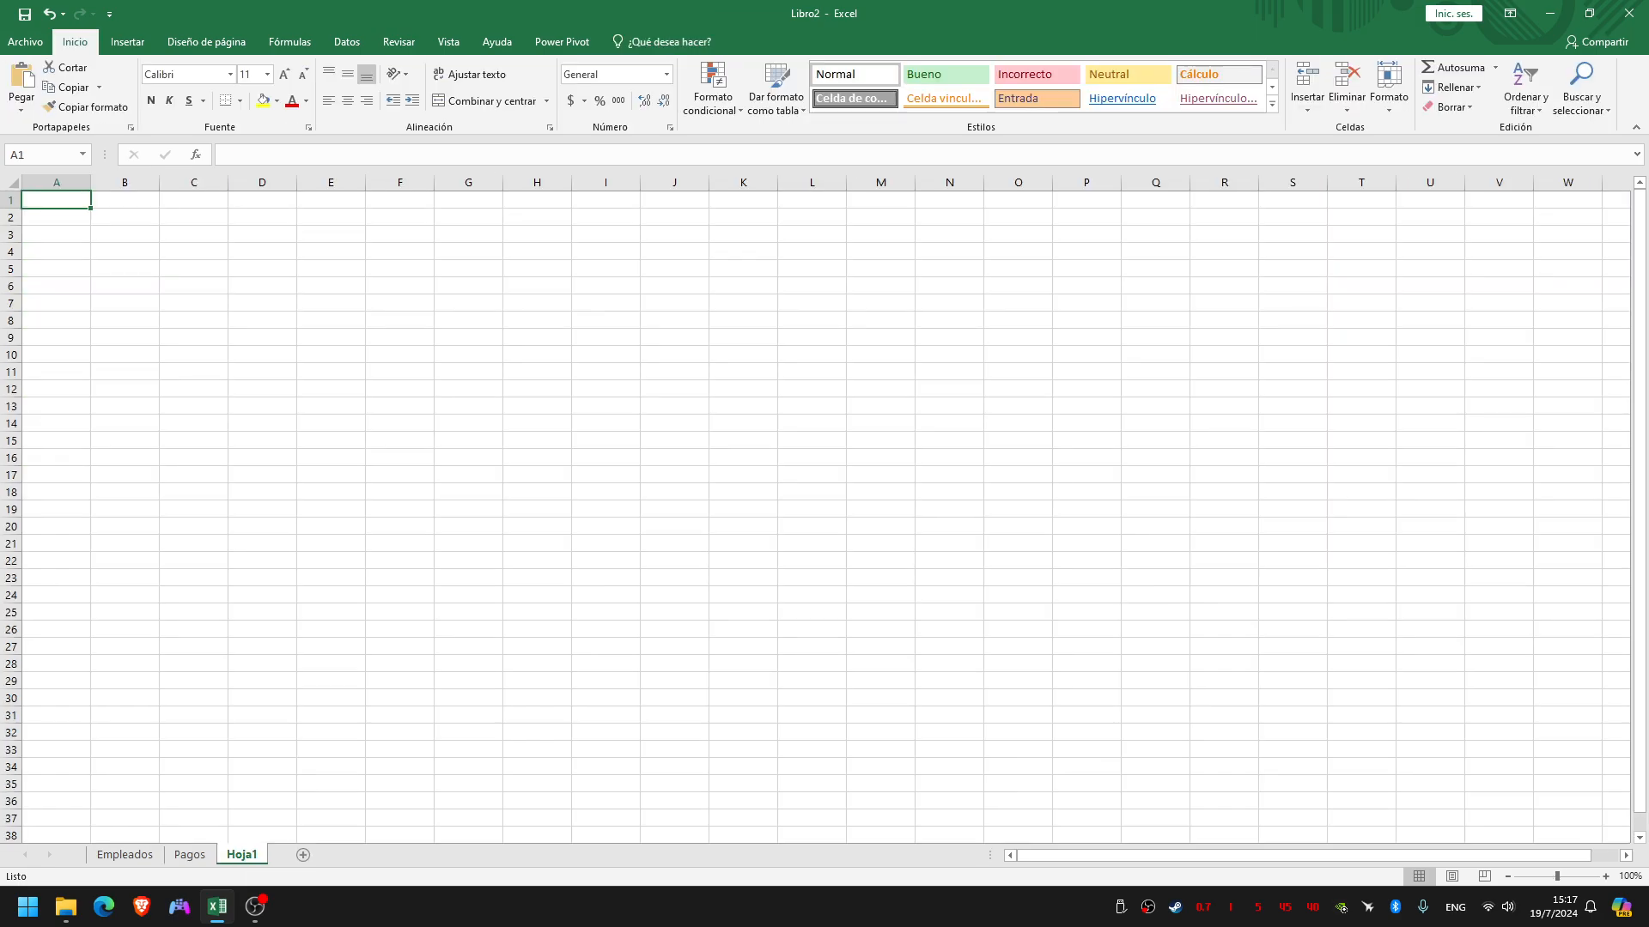
{"action": "double_click", "coordinate": [244, 854]}
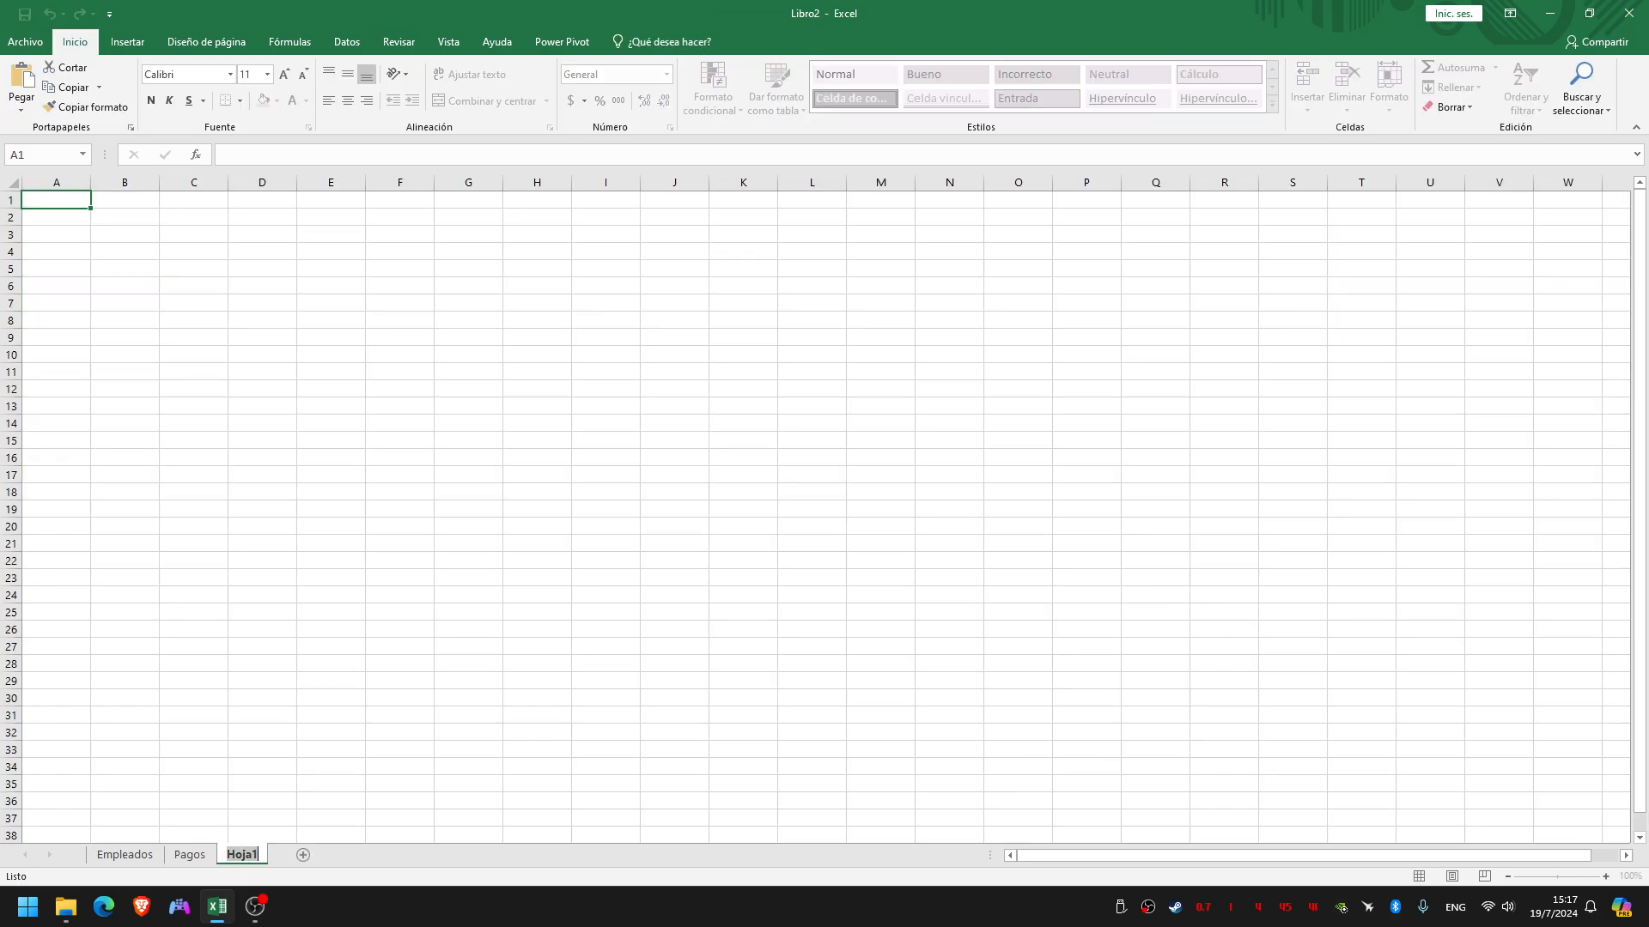
{"action": "type", "text": "Tablas dina"}
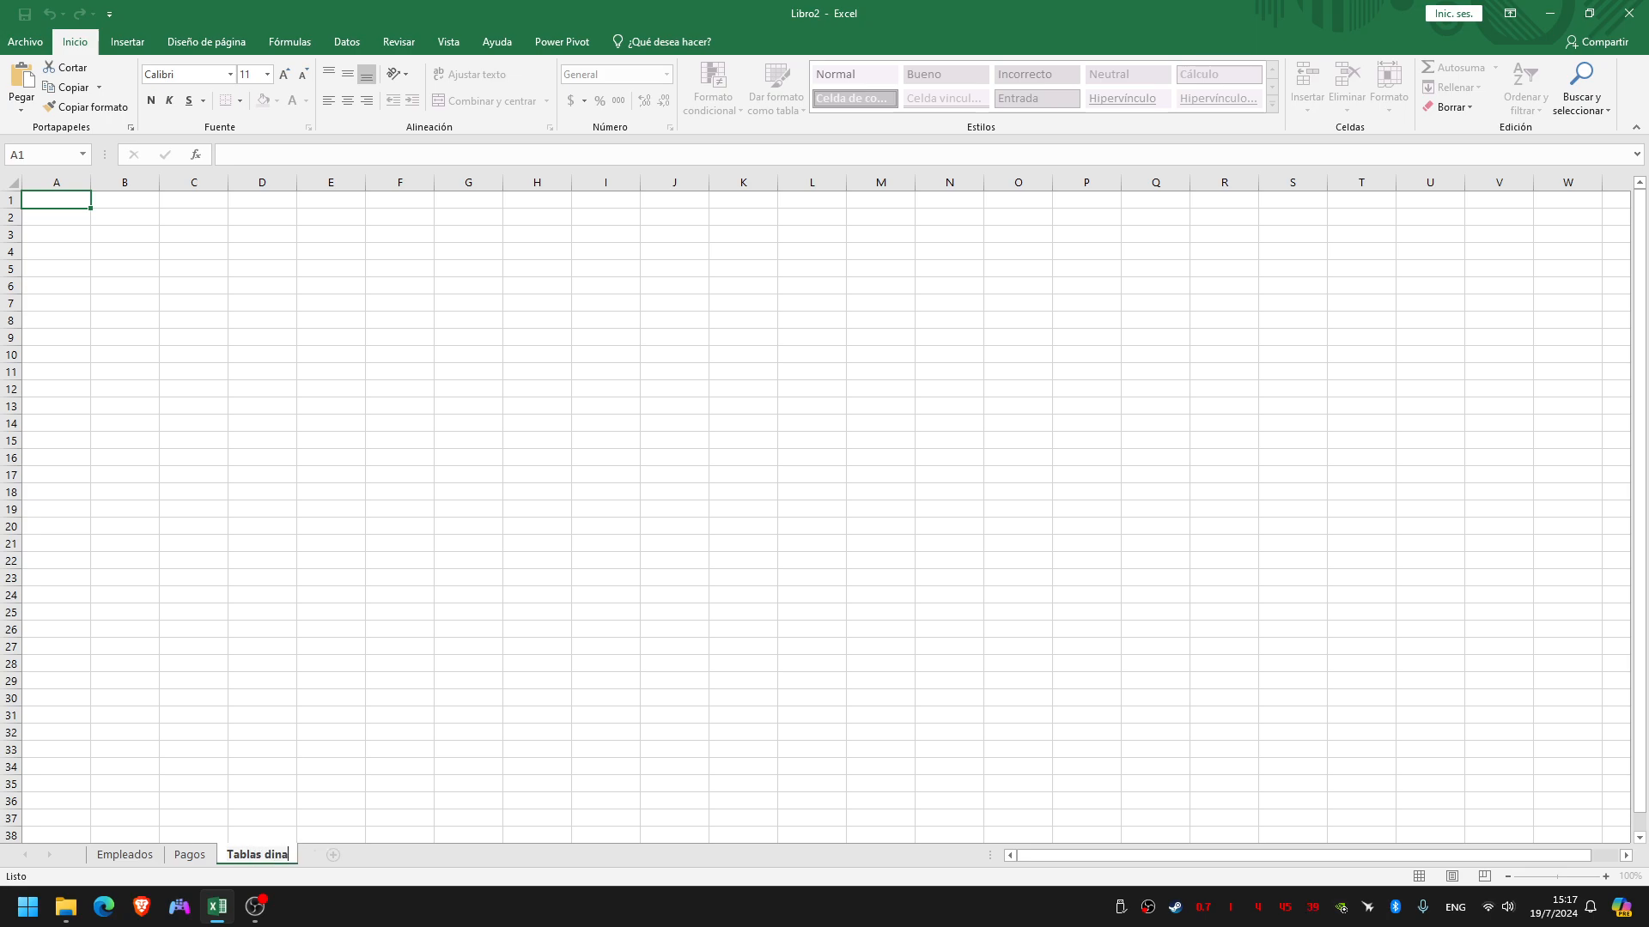
{"action": "type", "text": "micas"}
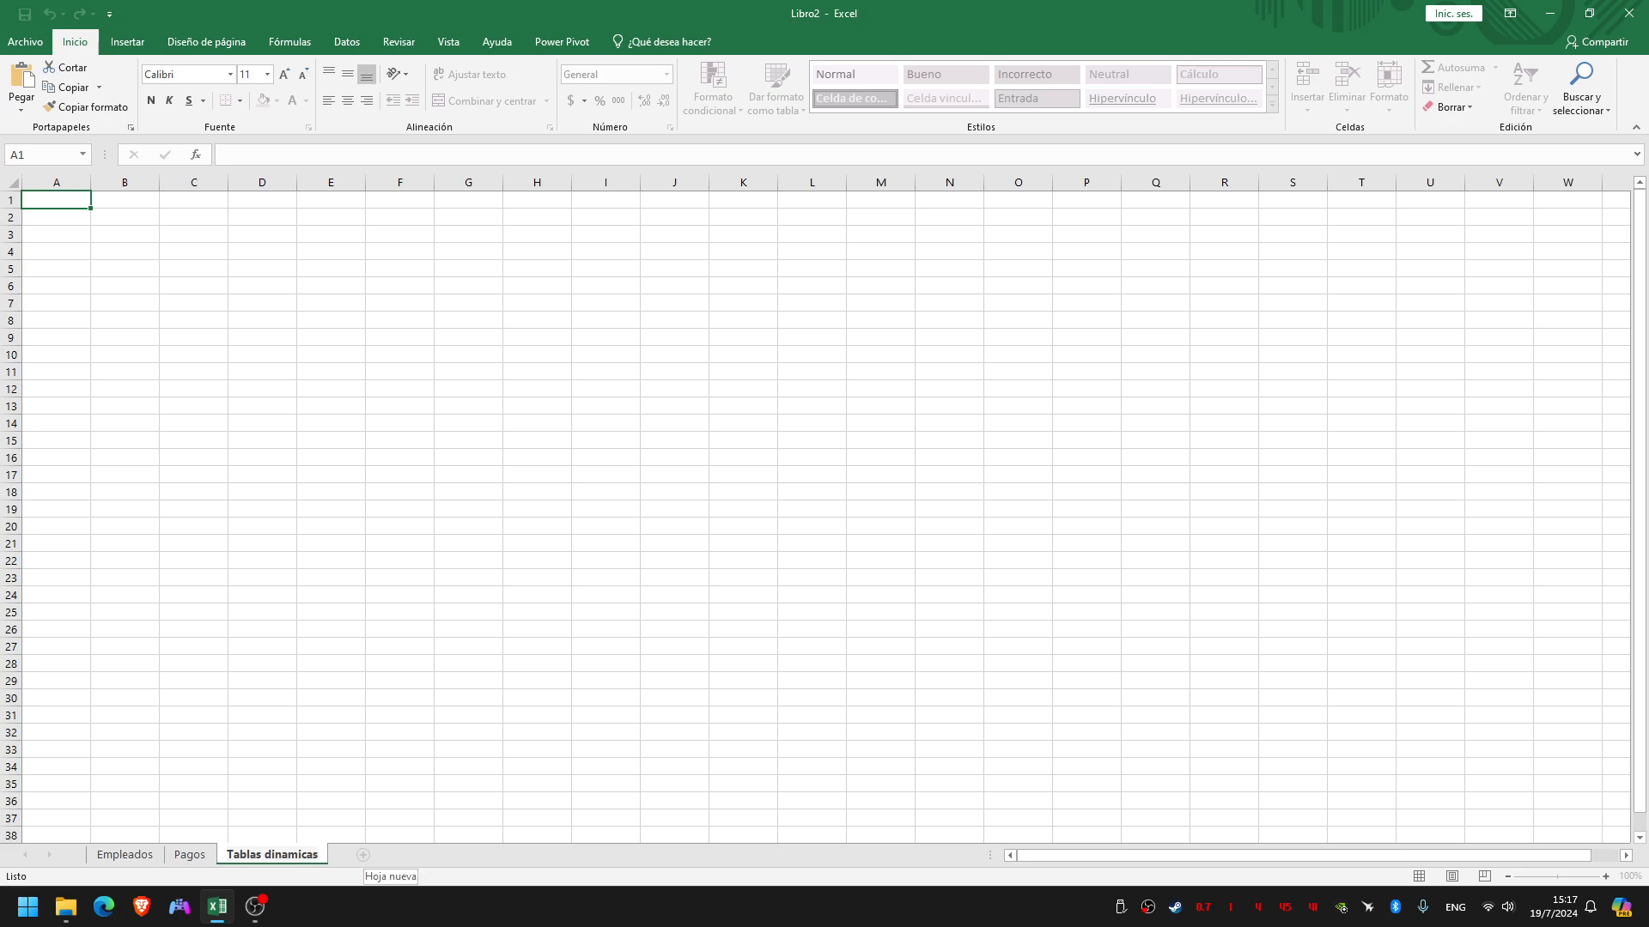
{"action": "key", "text": "Return"}
Add another sheet after Tablas dinamicas and name it "Dashboard"
{"action": "left_click", "coordinate": [362, 854]}
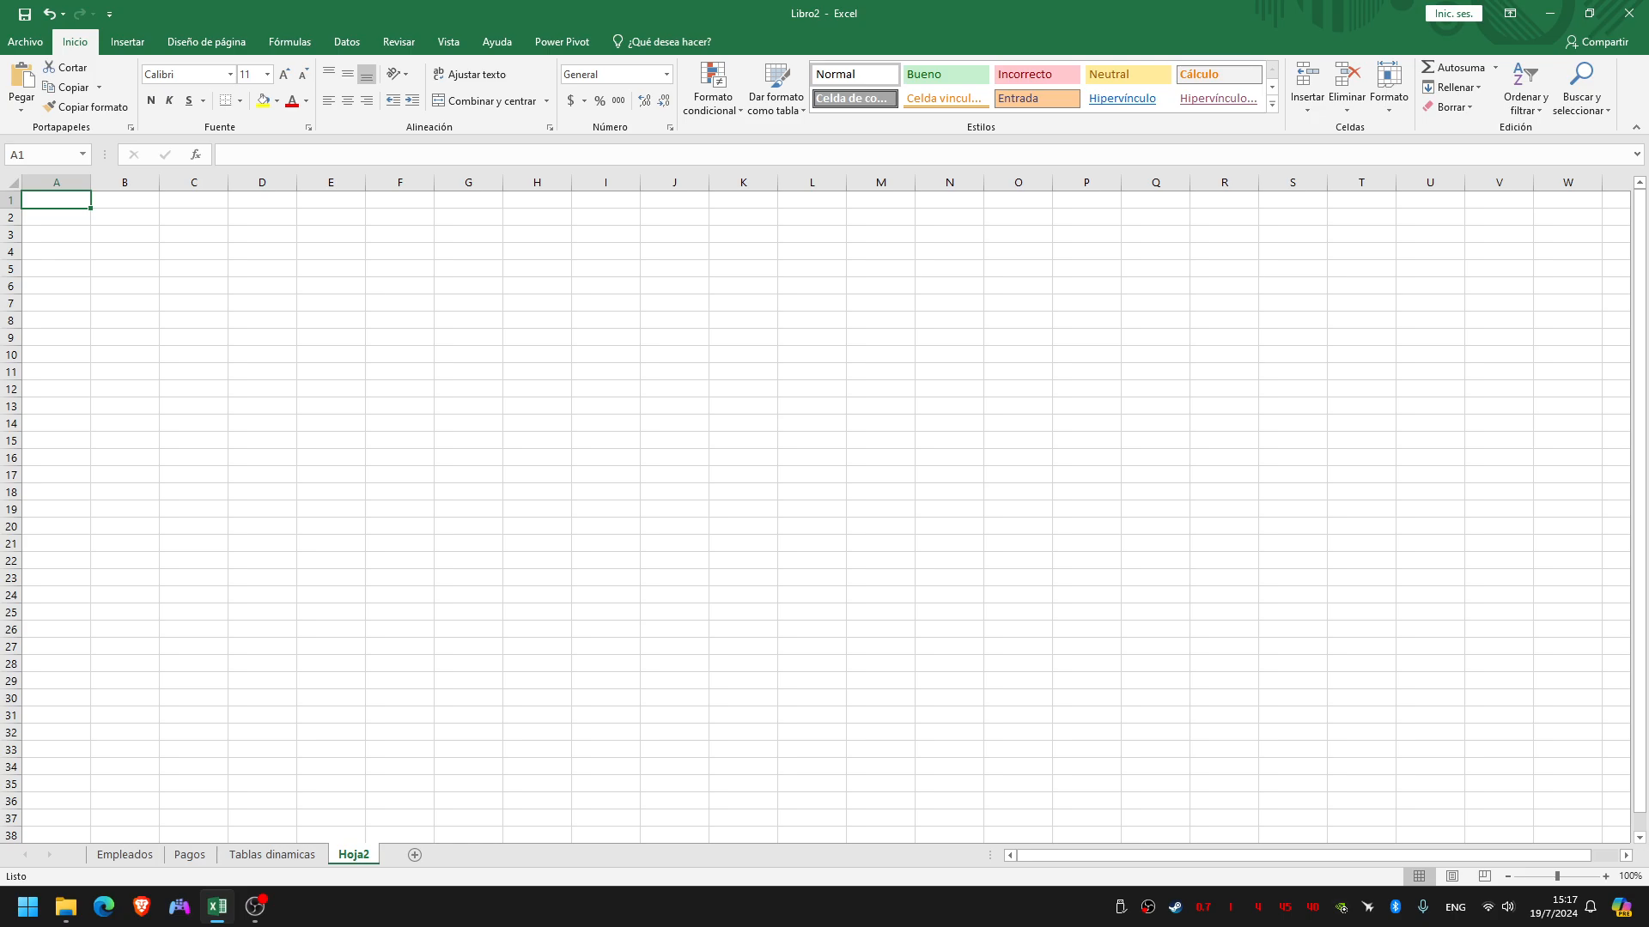
{"action": "double_click", "coordinate": [354, 854]}
{"action": "type", "text": "D"}
{"action": "key", "text": "BackSpace"}
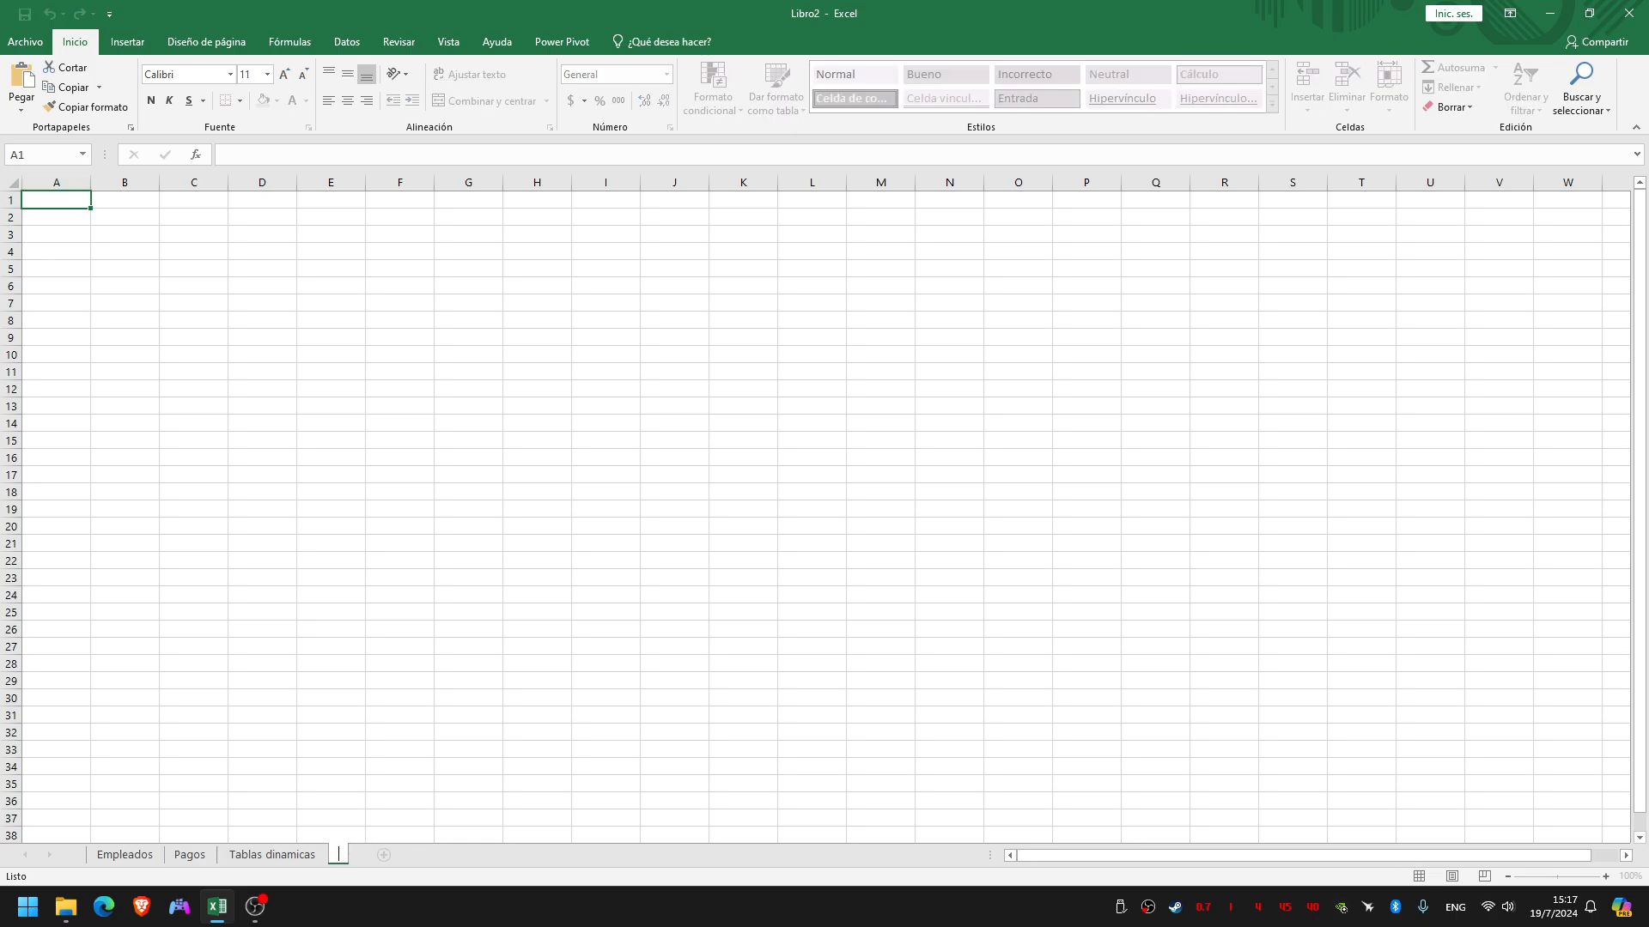
{"action": "type", "text": "Dashboard"}
{"action": "key", "text": "Return"}
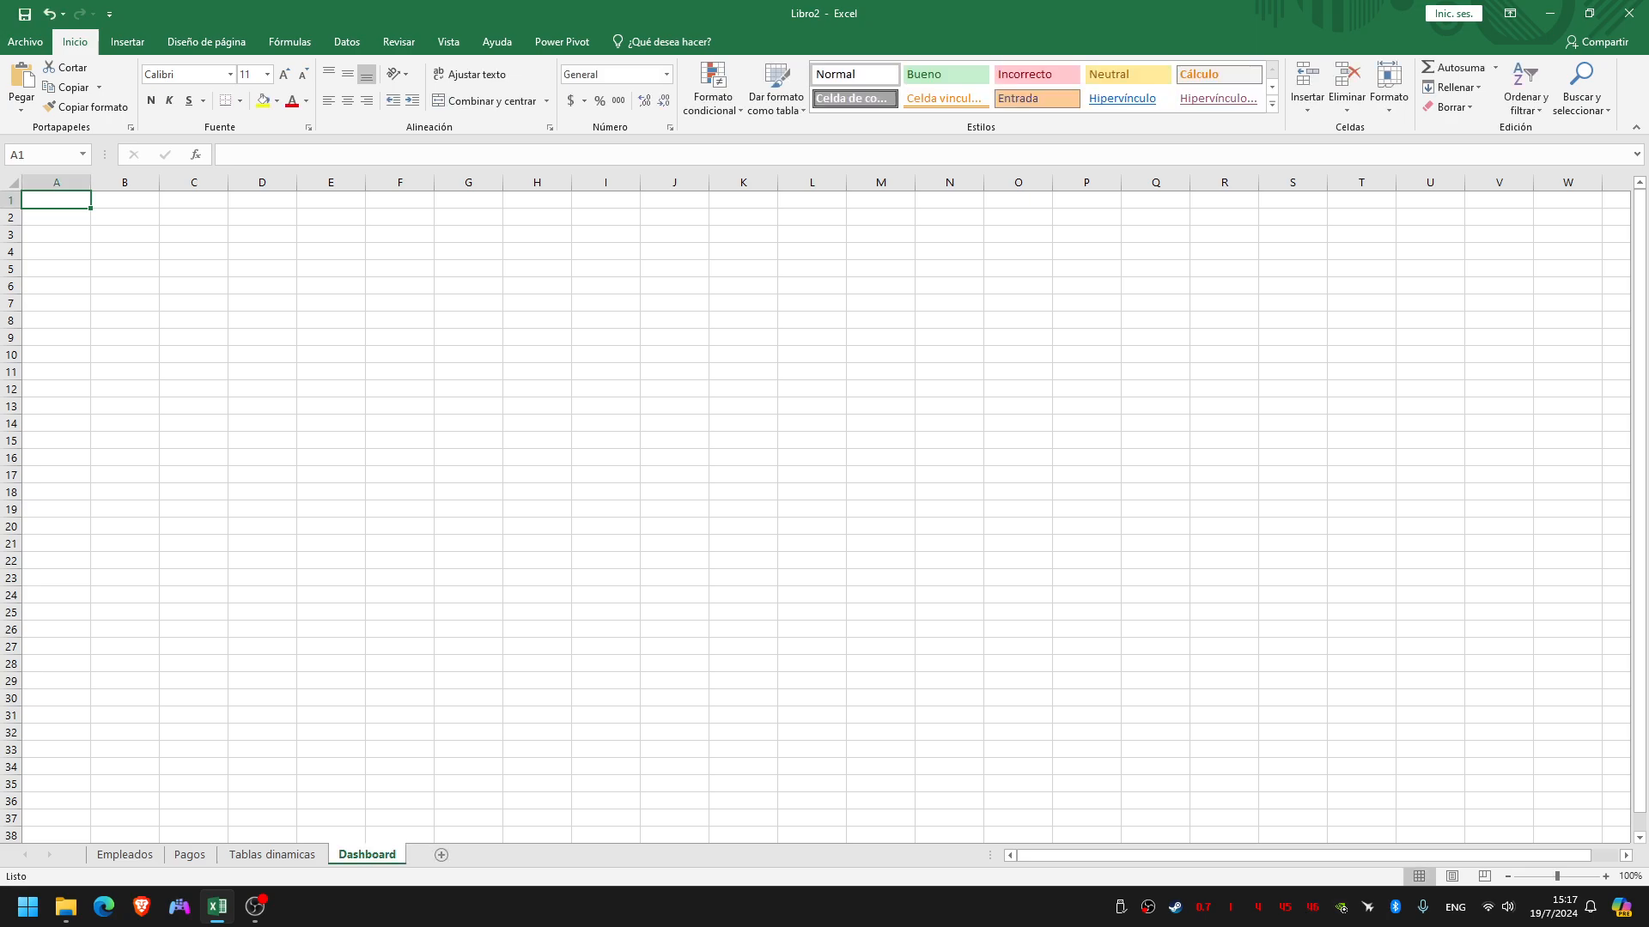
Create a pivot table from TablaPagos at cell A1 of the existing Tablas dinamicas sheet, adding the data to the data model
{"action": "left_click", "coordinate": [272, 854]}
{"action": "left_click", "coordinate": [190, 855]}
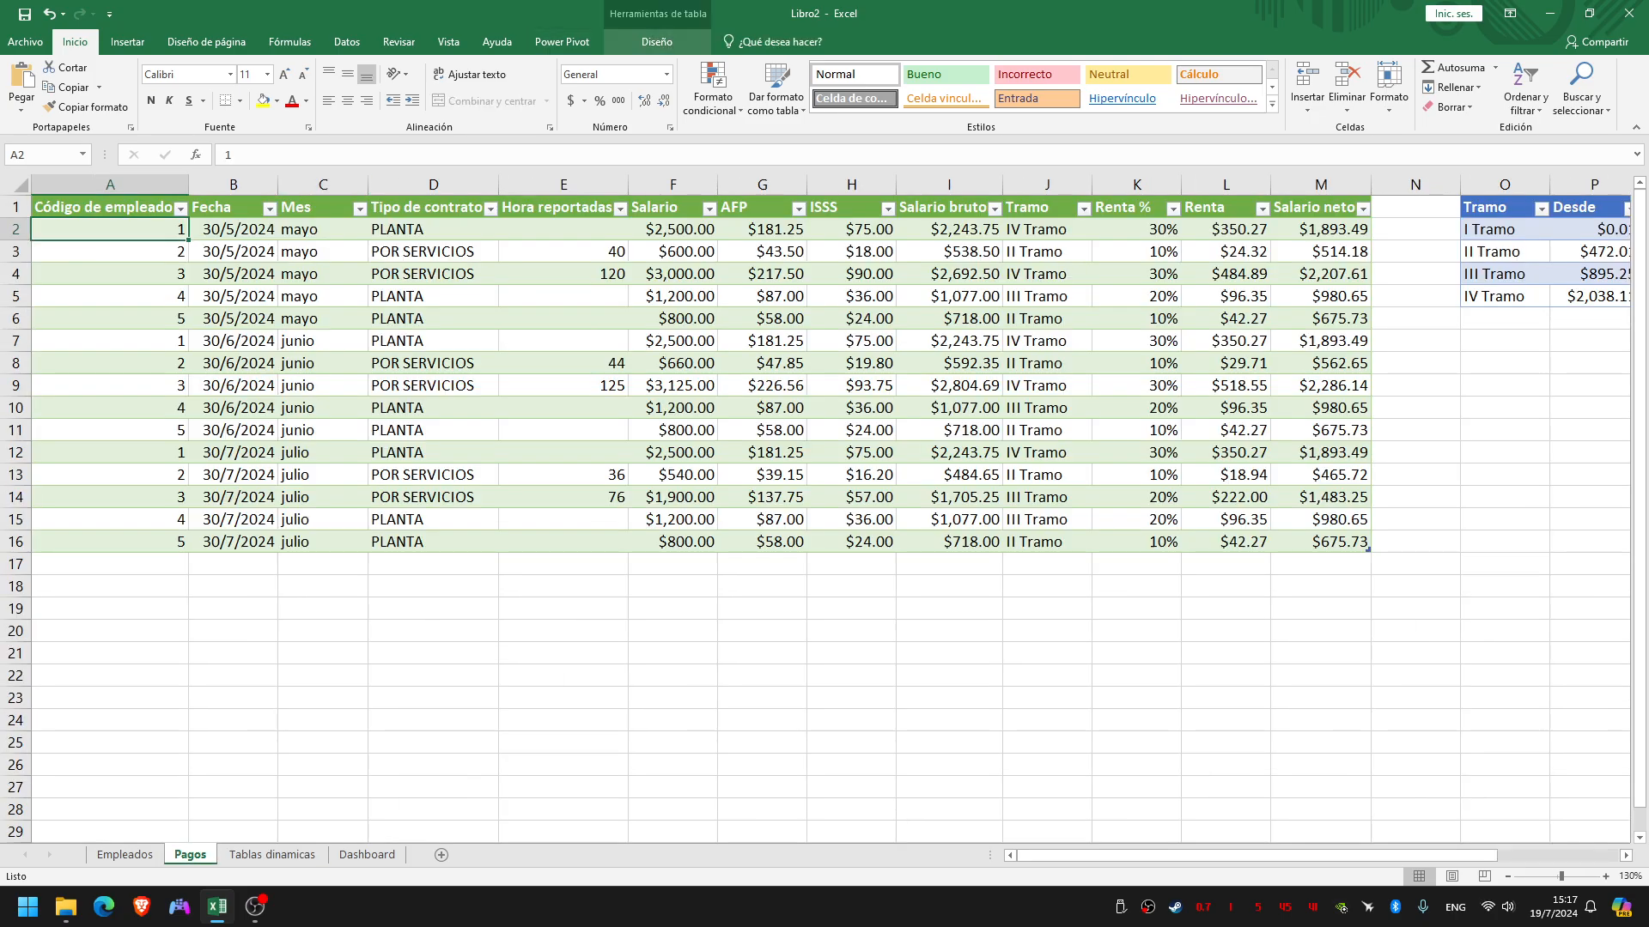
{"action": "left_click", "coordinate": [657, 42]}
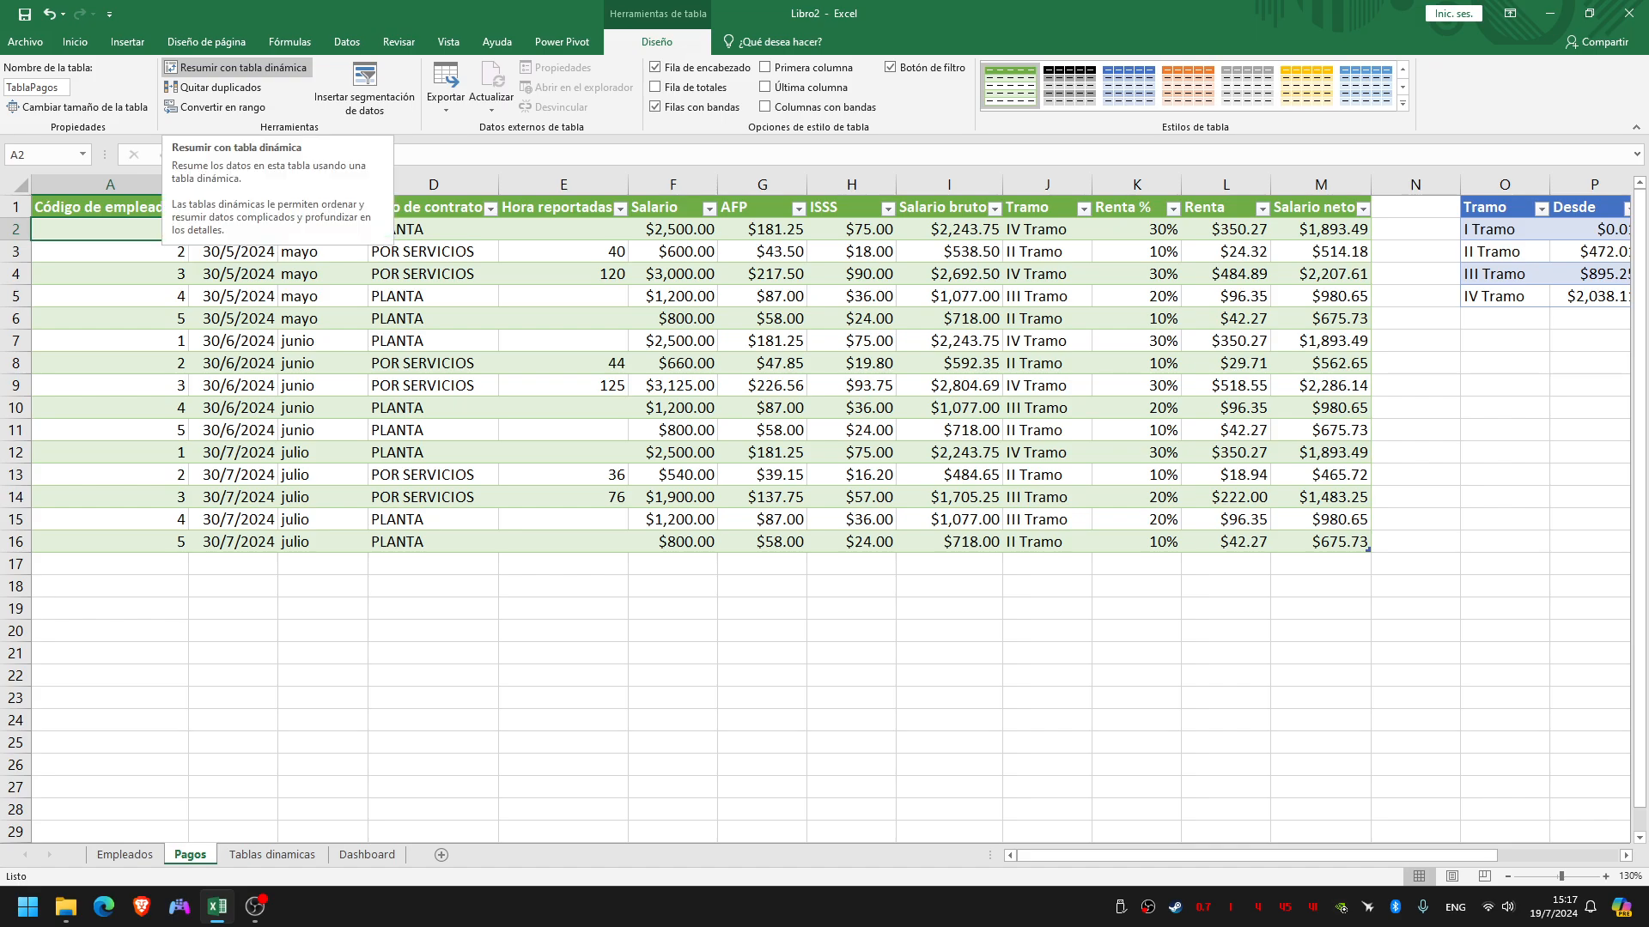
{"action": "left_click", "coordinate": [236, 66]}
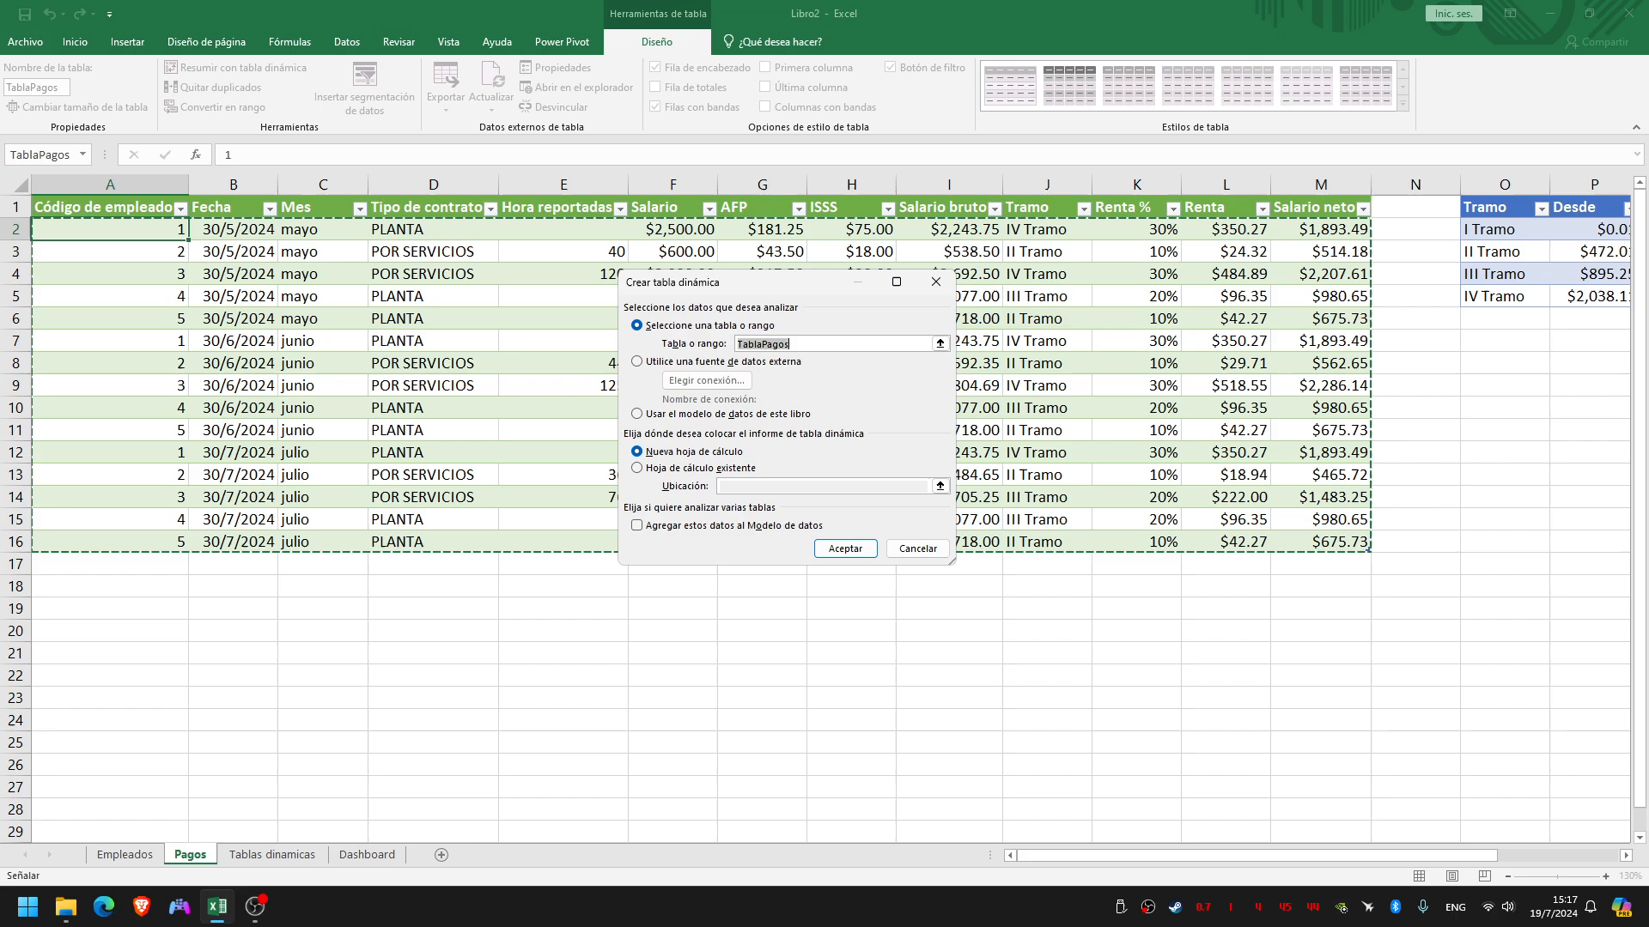
{"action": "left_click_drag", "start_coordinate": [766, 285], "coordinate": [730, 206]}
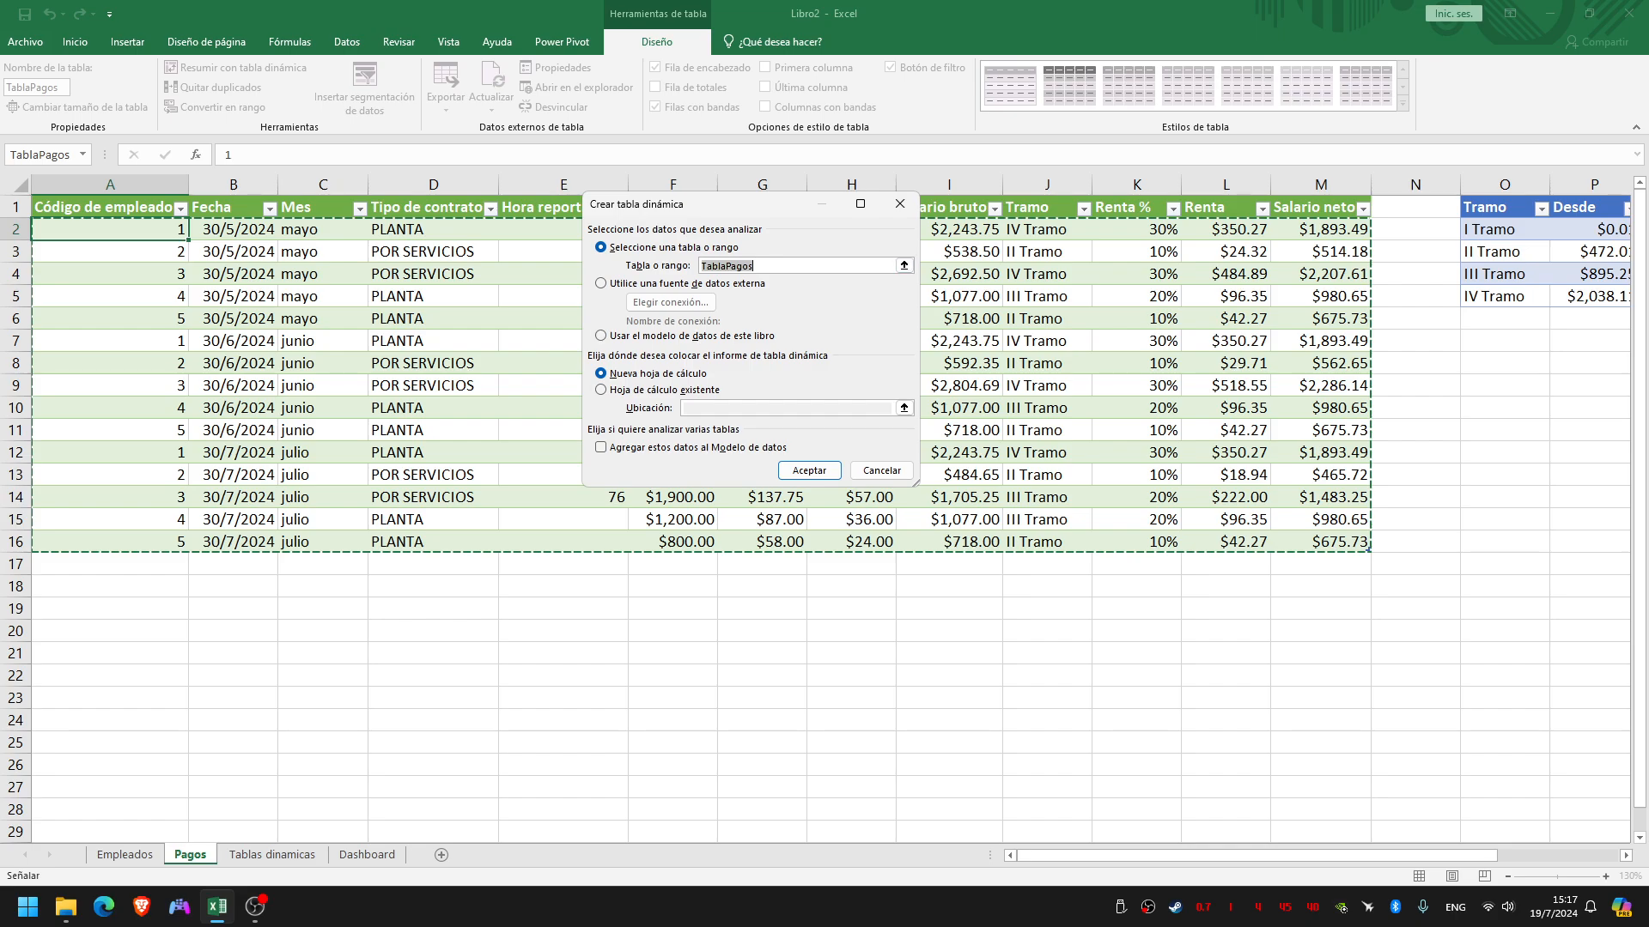
{"action": "left_click", "coordinate": [602, 389]}
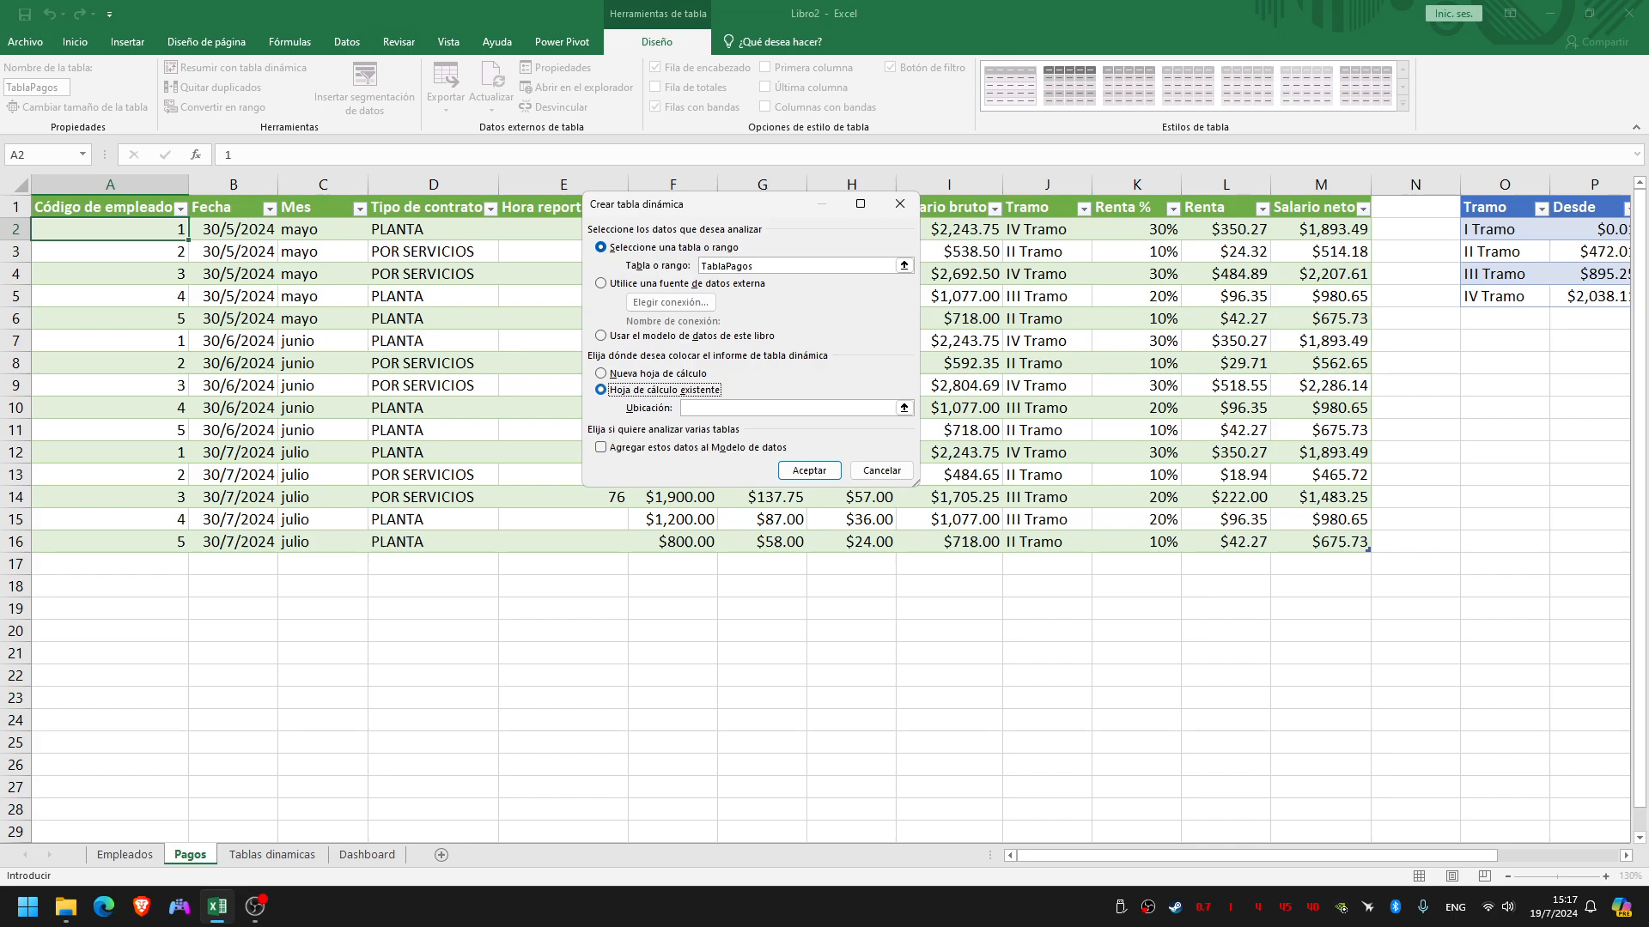
{"action": "left_click", "coordinate": [787, 408]}
{"action": "left_click", "coordinate": [272, 854]}
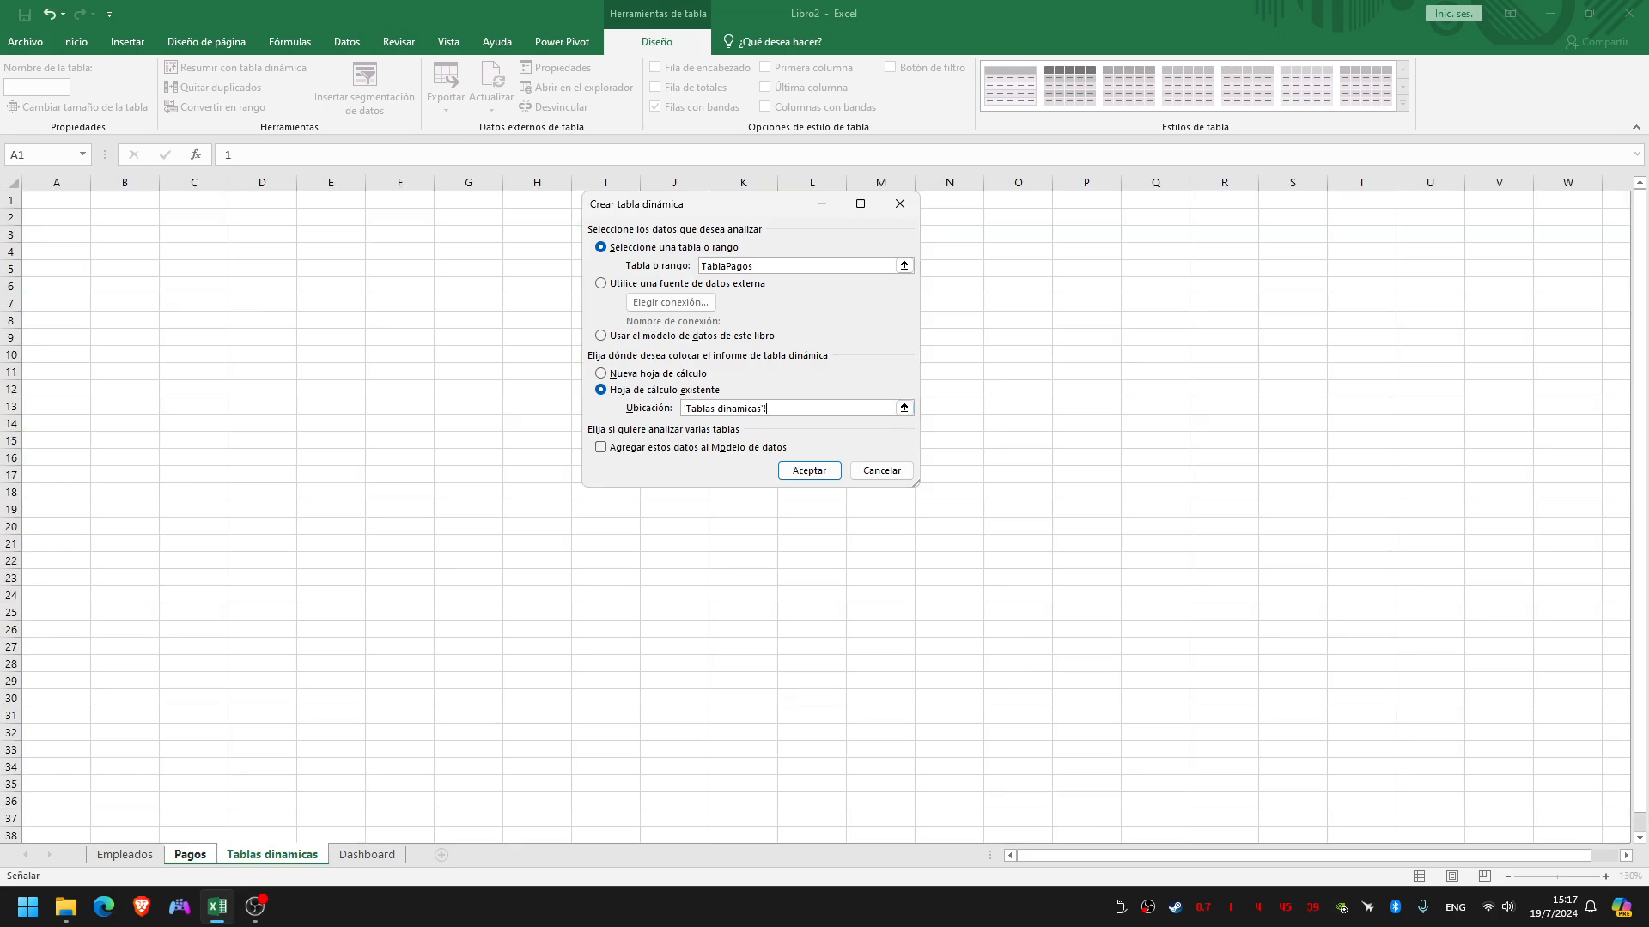
{"action": "left_click", "coordinate": [56, 200]}
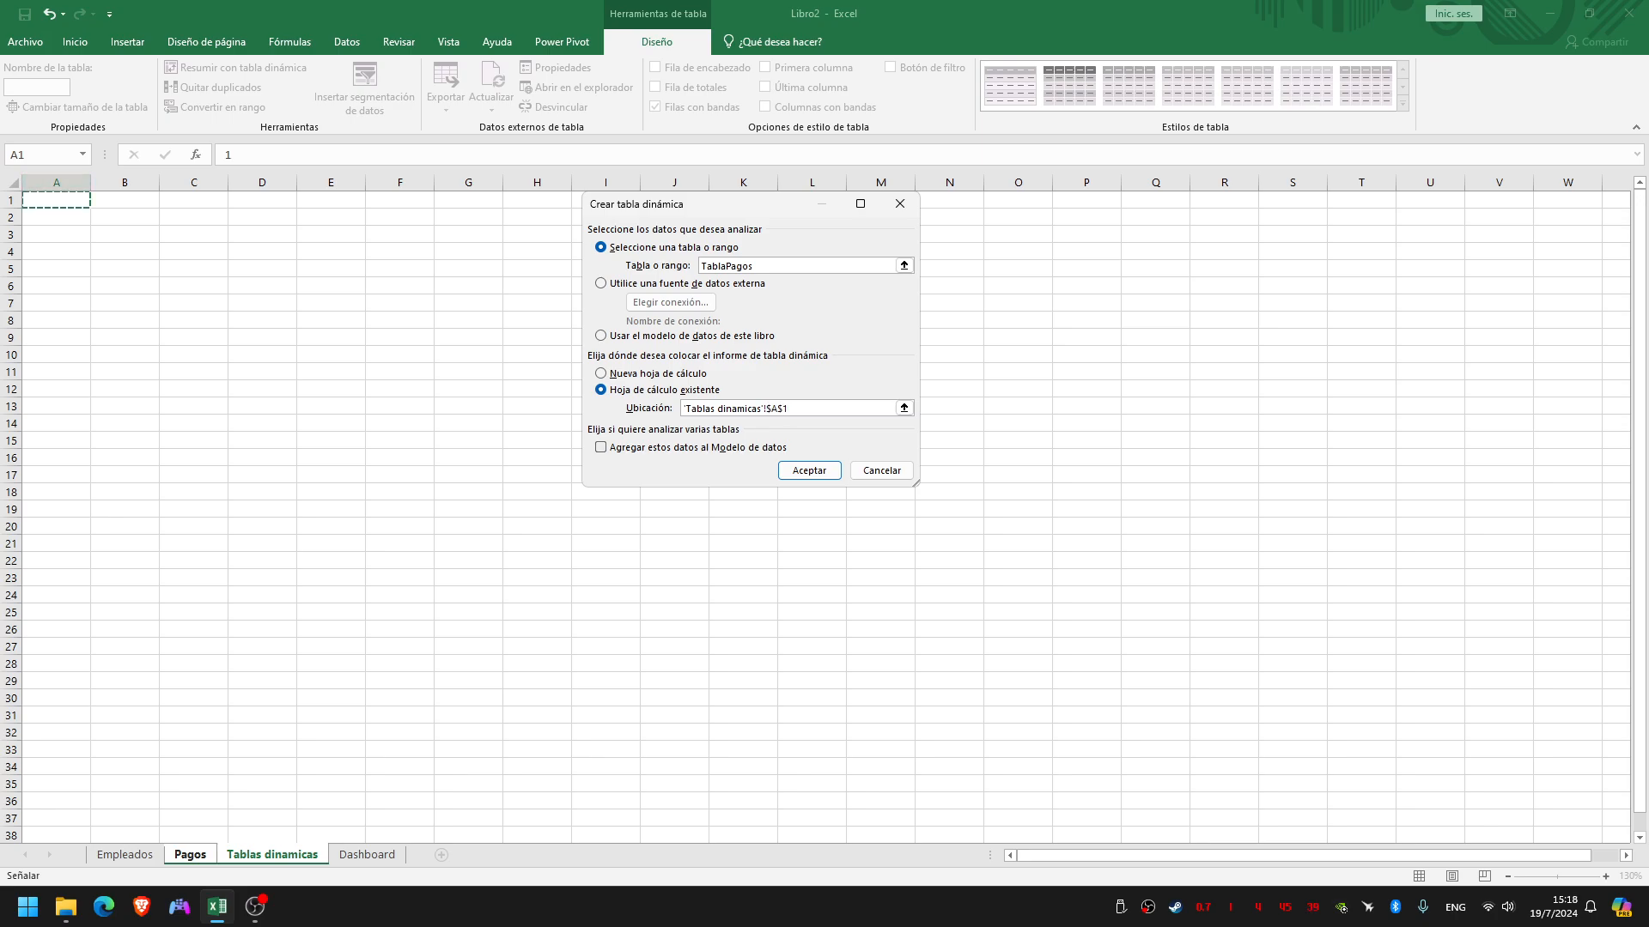
{"action": "left_click", "coordinate": [601, 448]}
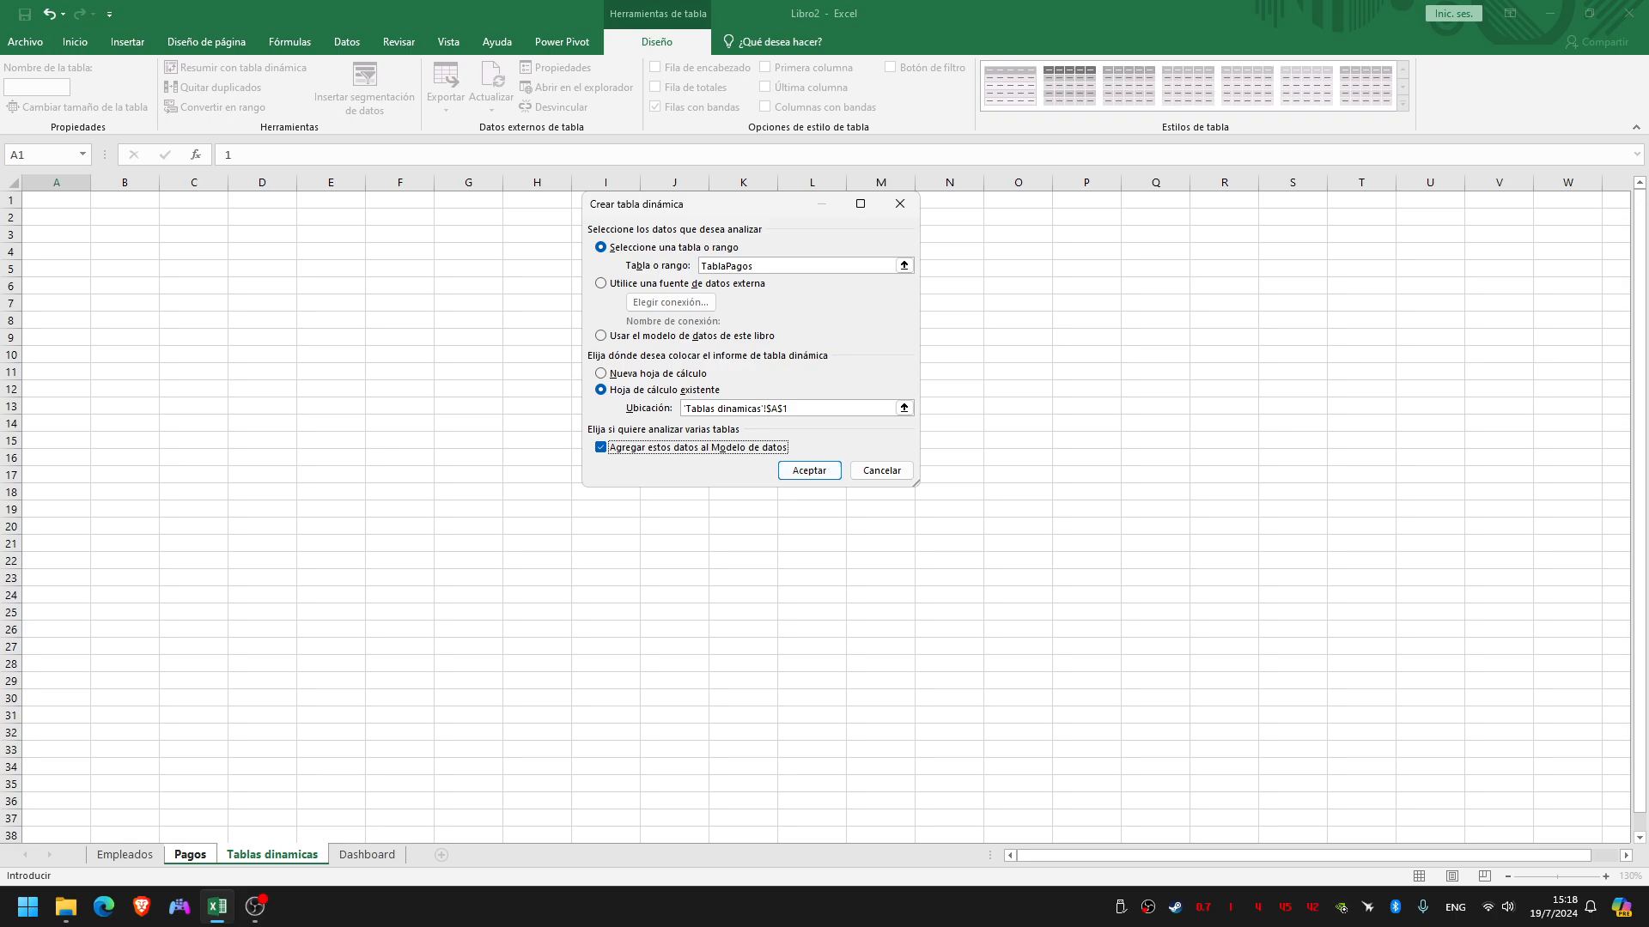
{"action": "left_click", "coordinate": [809, 471]}
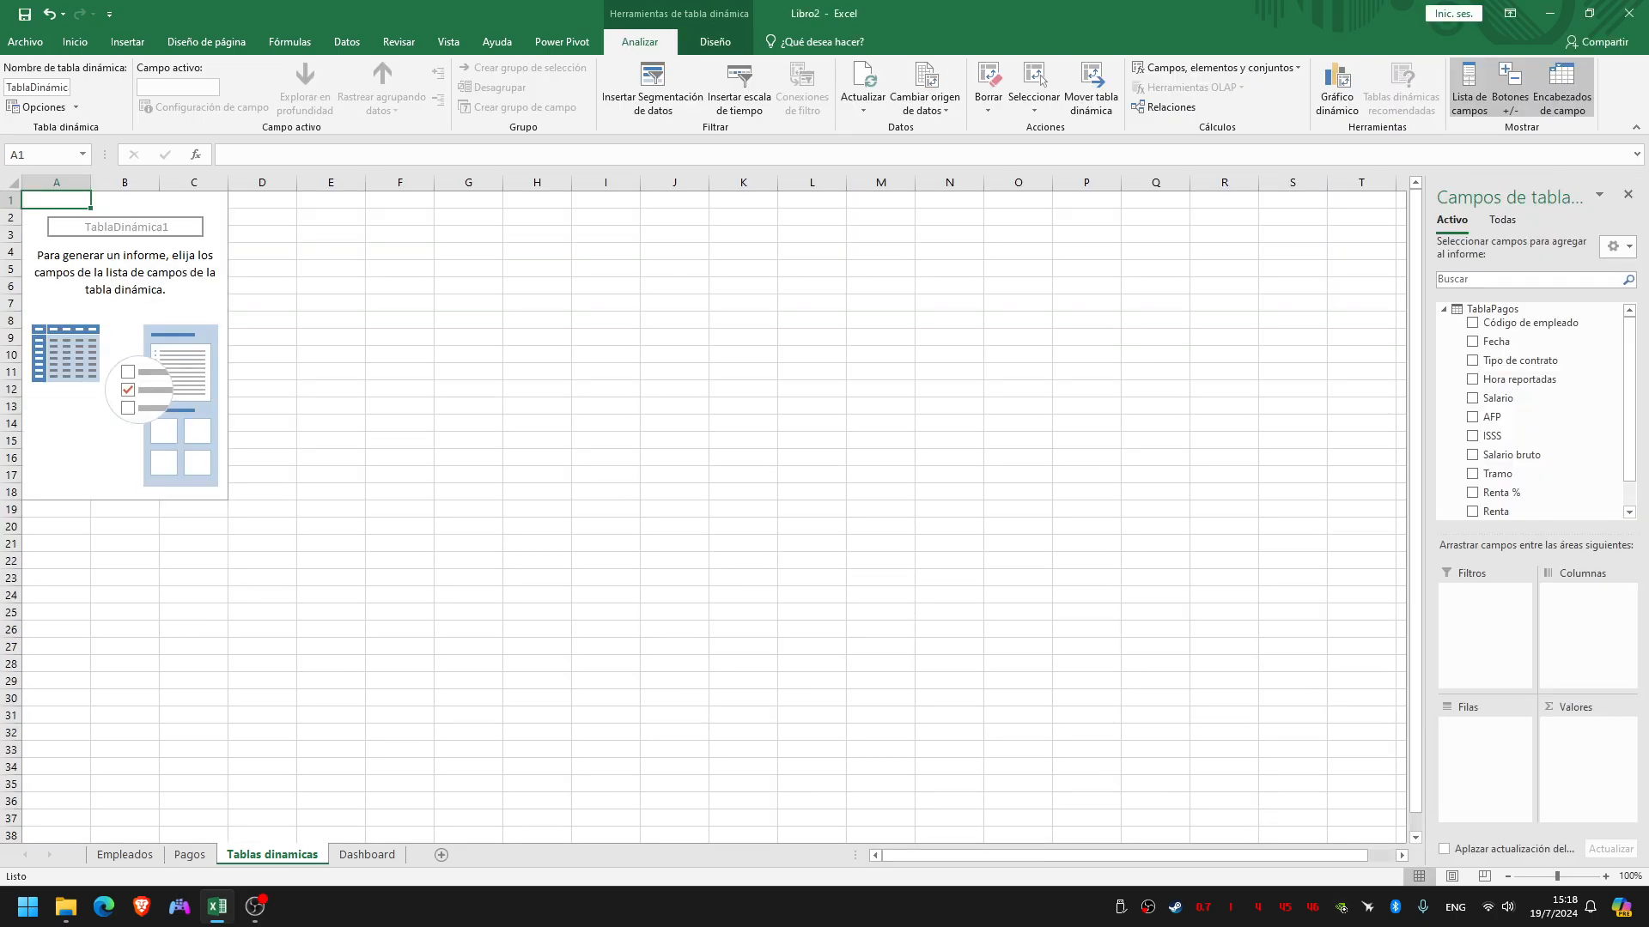
Look through the TablaPagos fields, show all data model tables in the field list and review the slide of required reports
{"action": "scroll", "coordinate": [1529, 385], "scroll_direction": "down", "scroll_amount": 1}
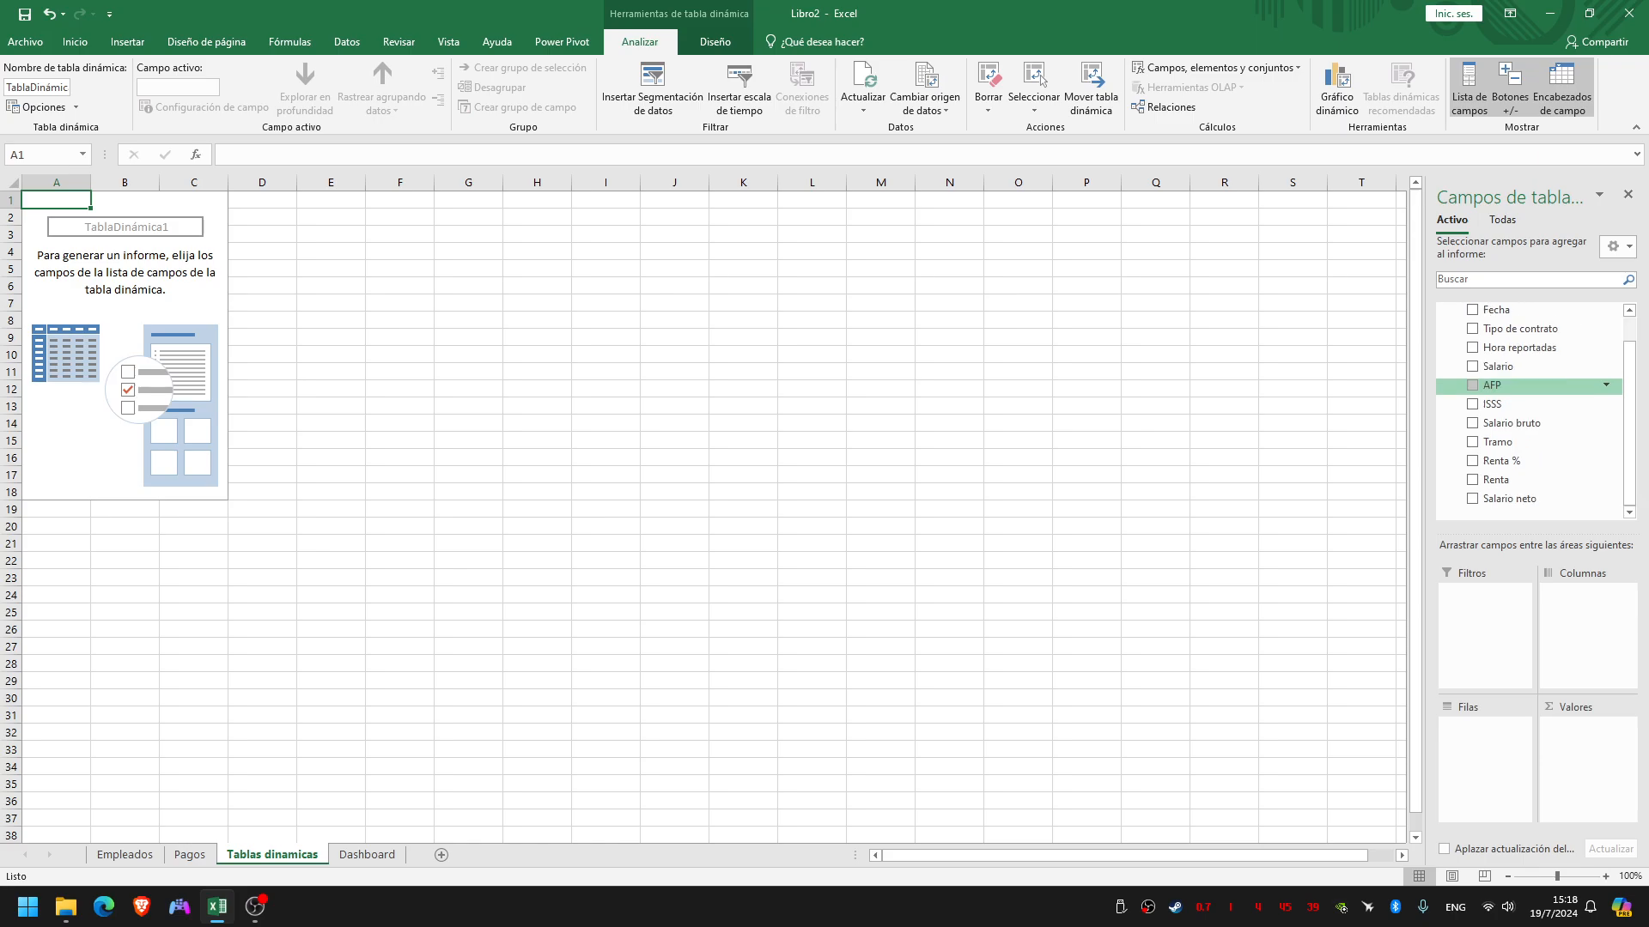
{"action": "scroll", "coordinate": [1529, 455], "scroll_direction": "up", "scroll_amount": 1}
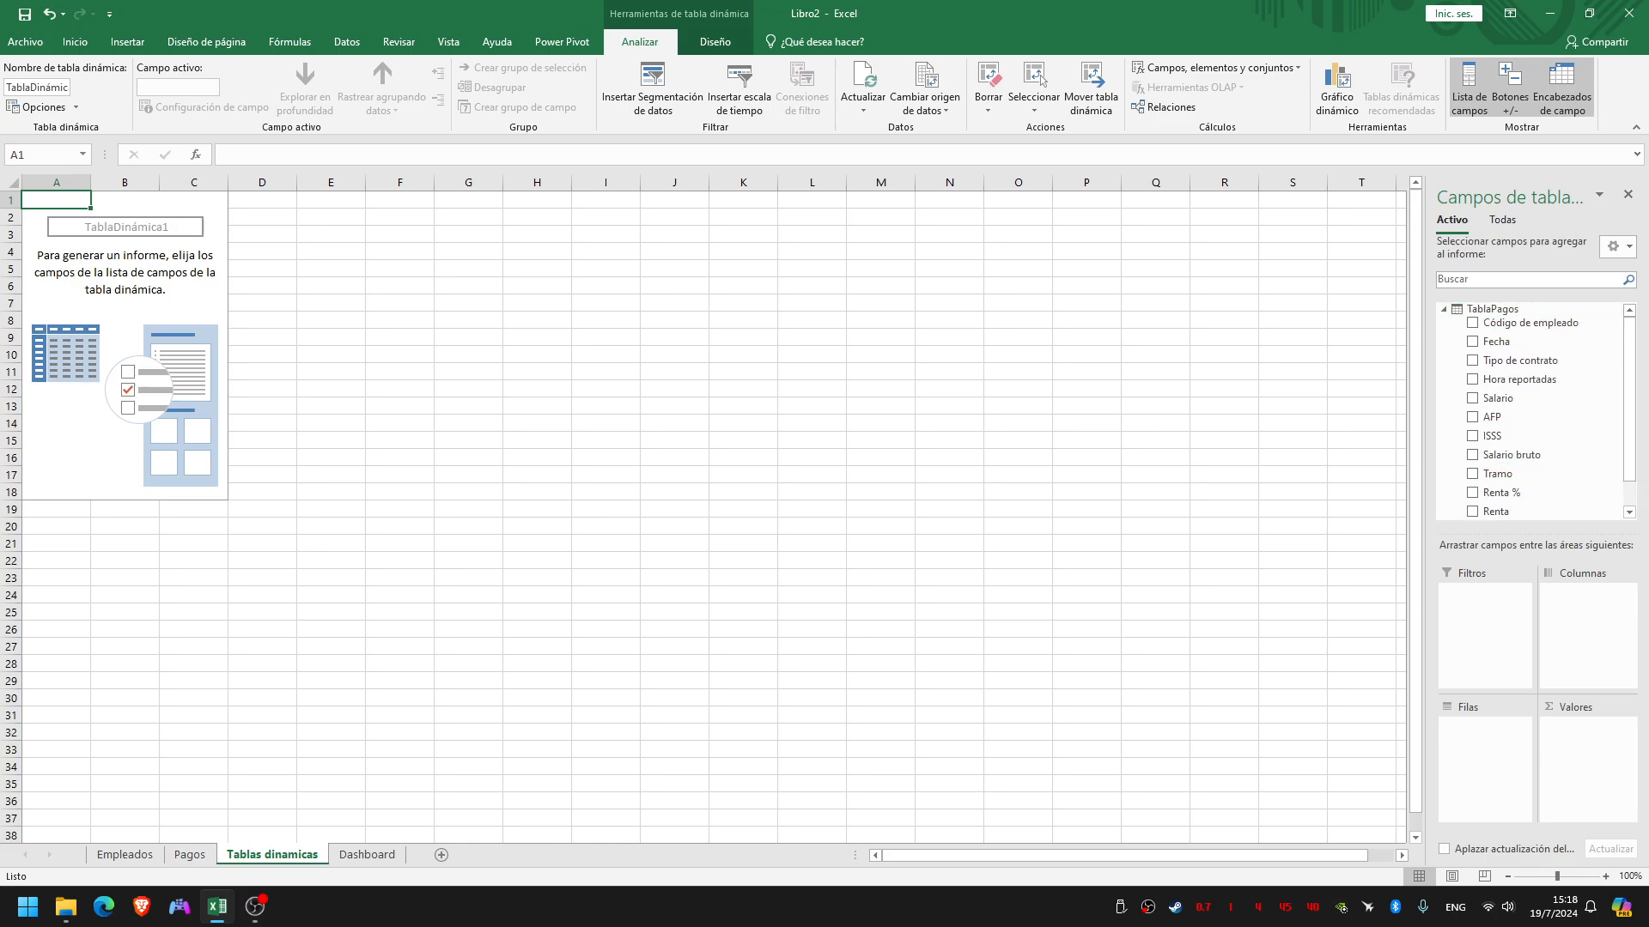
{"action": "left_click", "coordinate": [1503, 220]}
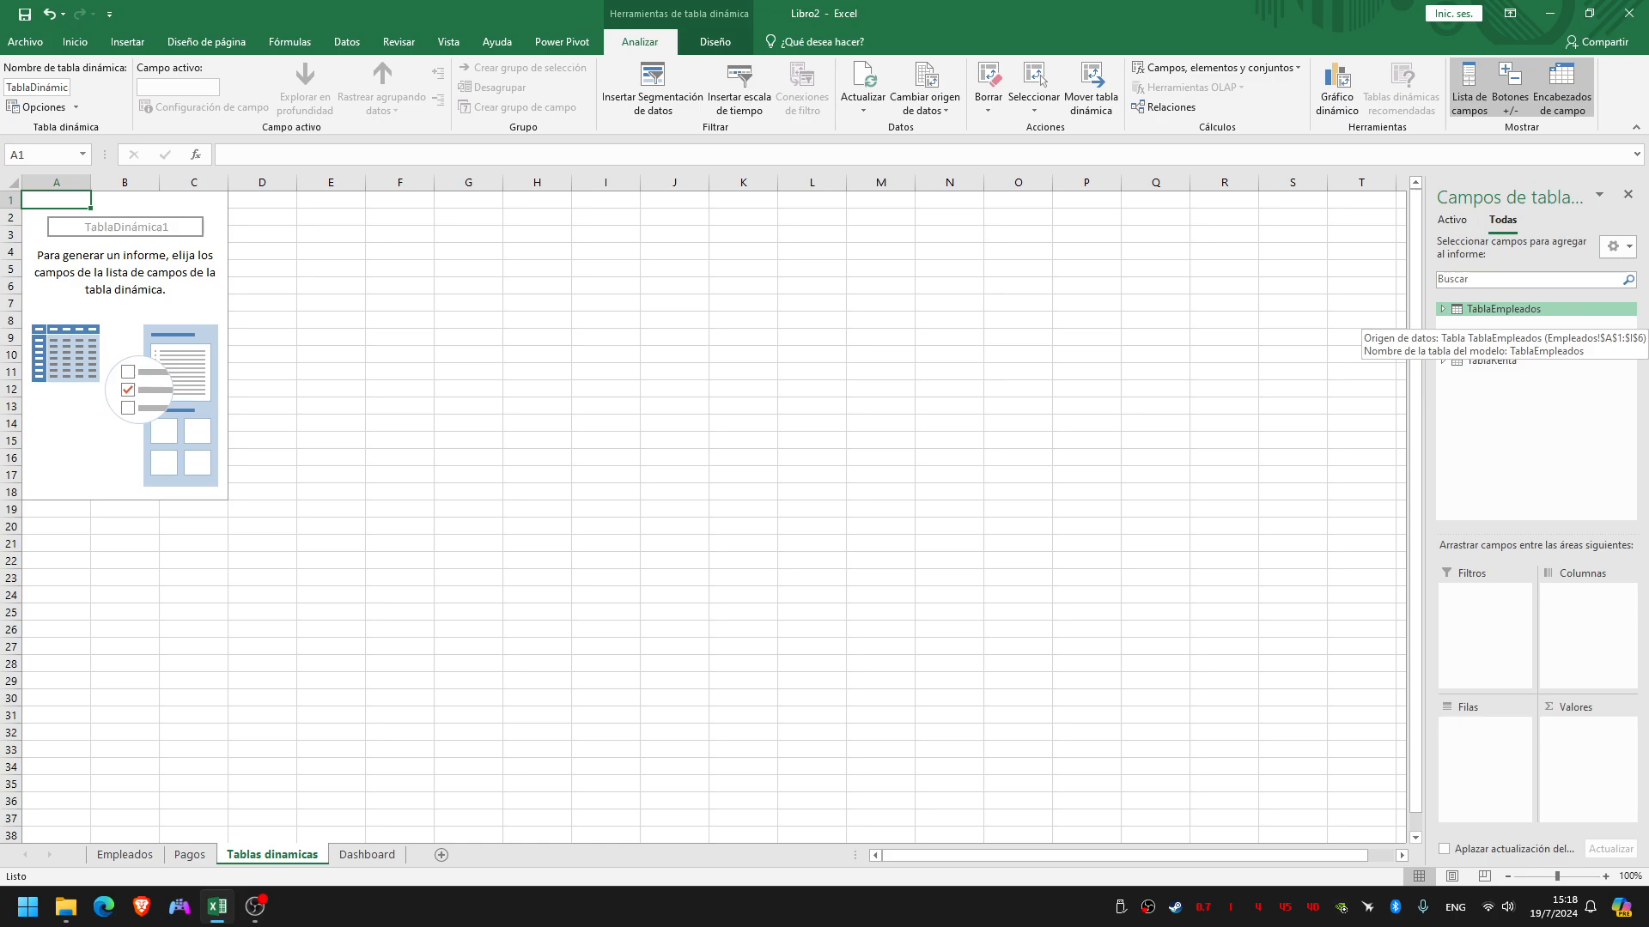
{"action": "left_click", "coordinate": [1443, 309]}
{"action": "left_click", "coordinate": [1443, 309]}
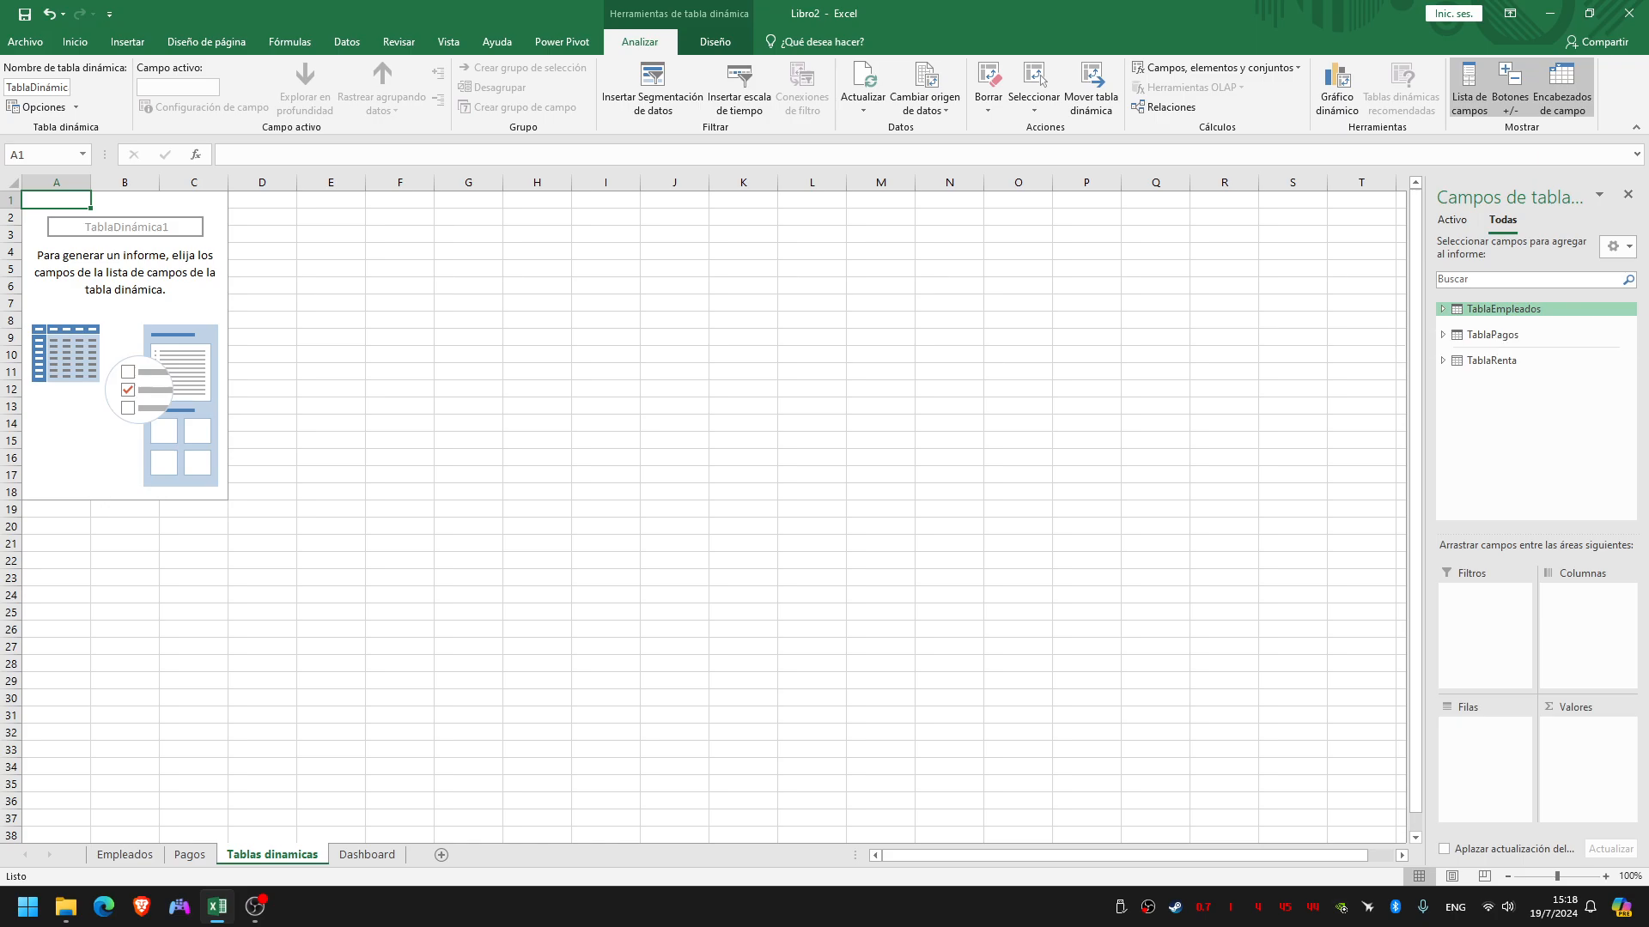
{"action": "key", "text": "ctrl+super+Right"}
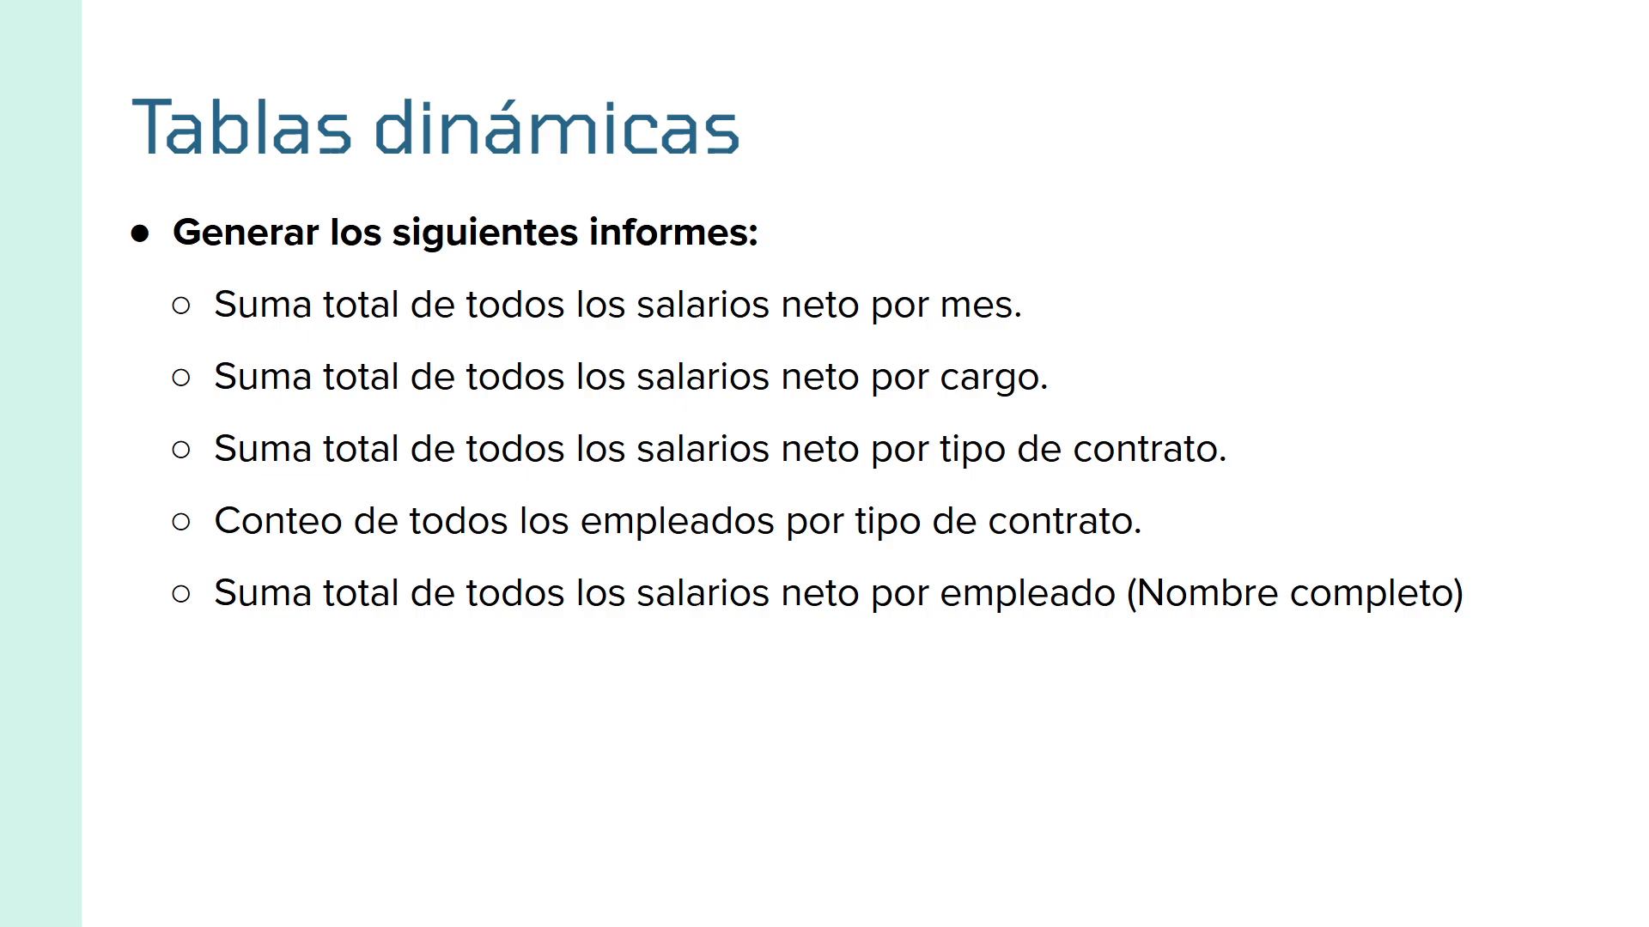
{"action": "key", "text": "ctrl+super+Left"}
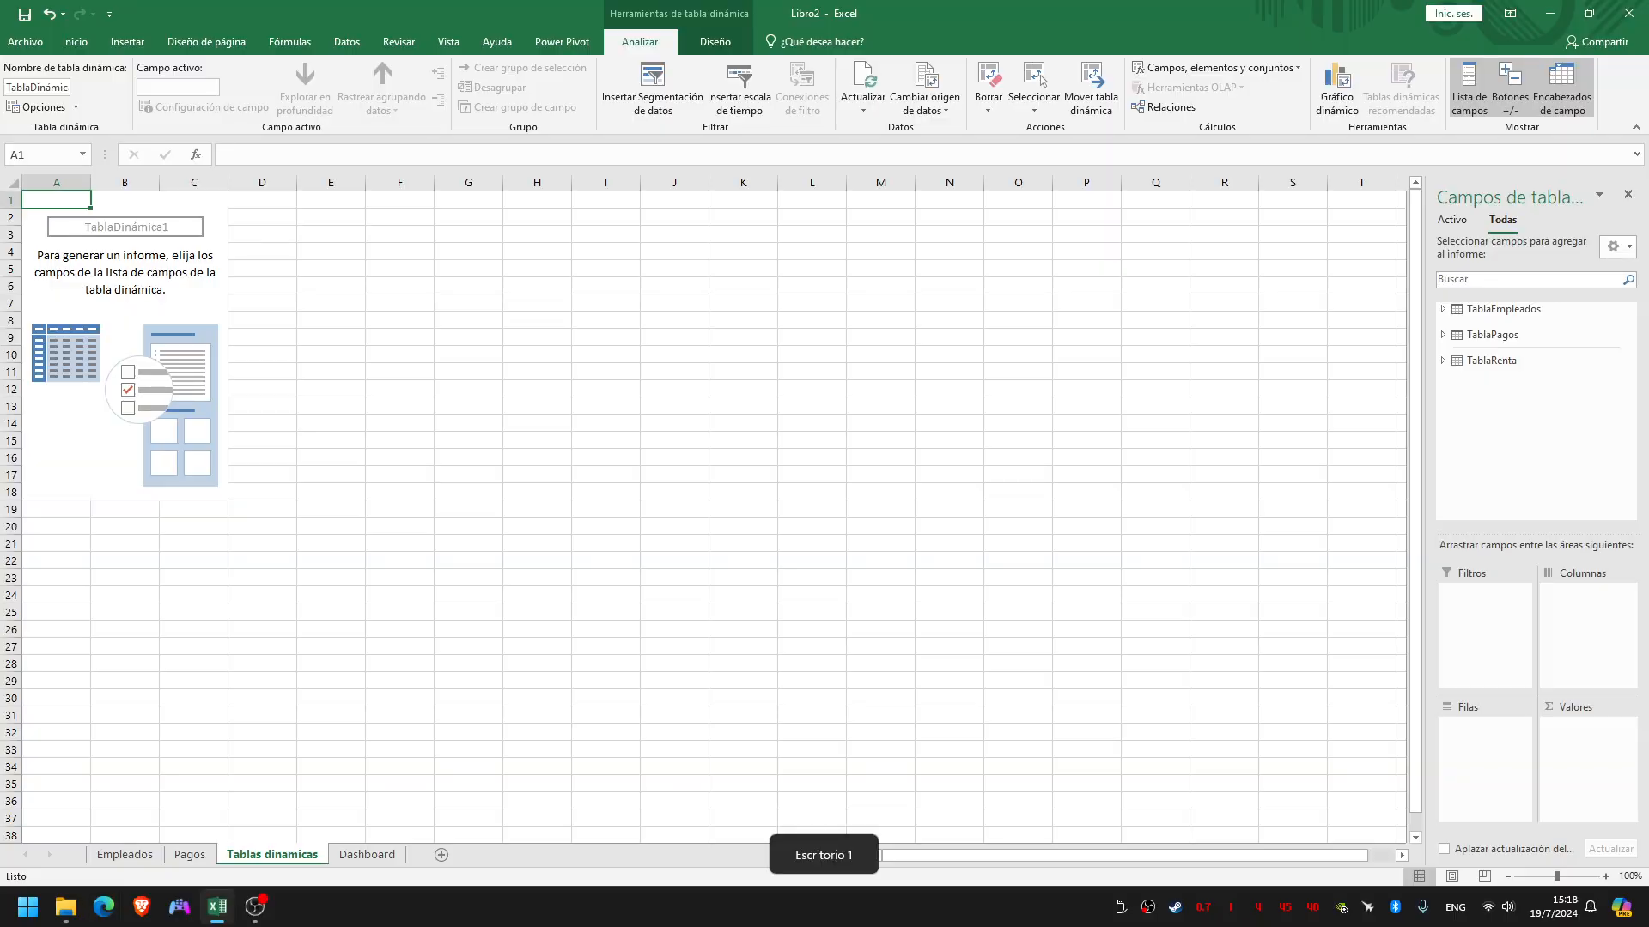
Widen the pivot field list, expand TablaPagos in it and refresh all data
{"action": "left_click_drag", "start_coordinate": [1425, 515], "coordinate": [1316, 515]}
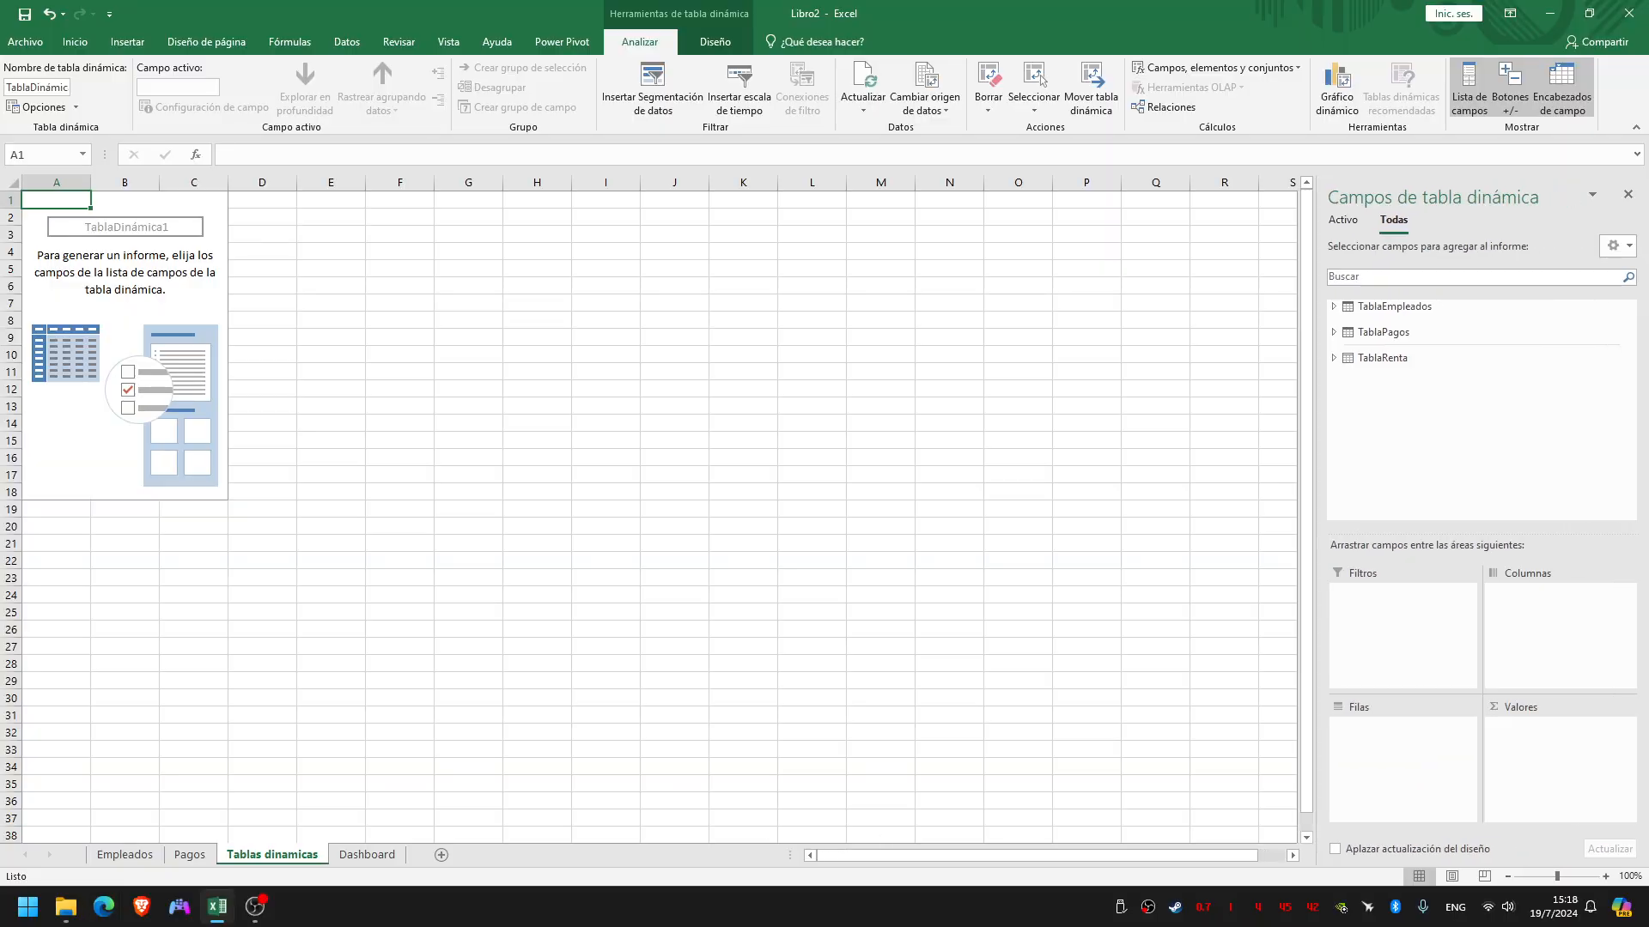
{"action": "left_click", "coordinate": [1335, 332]}
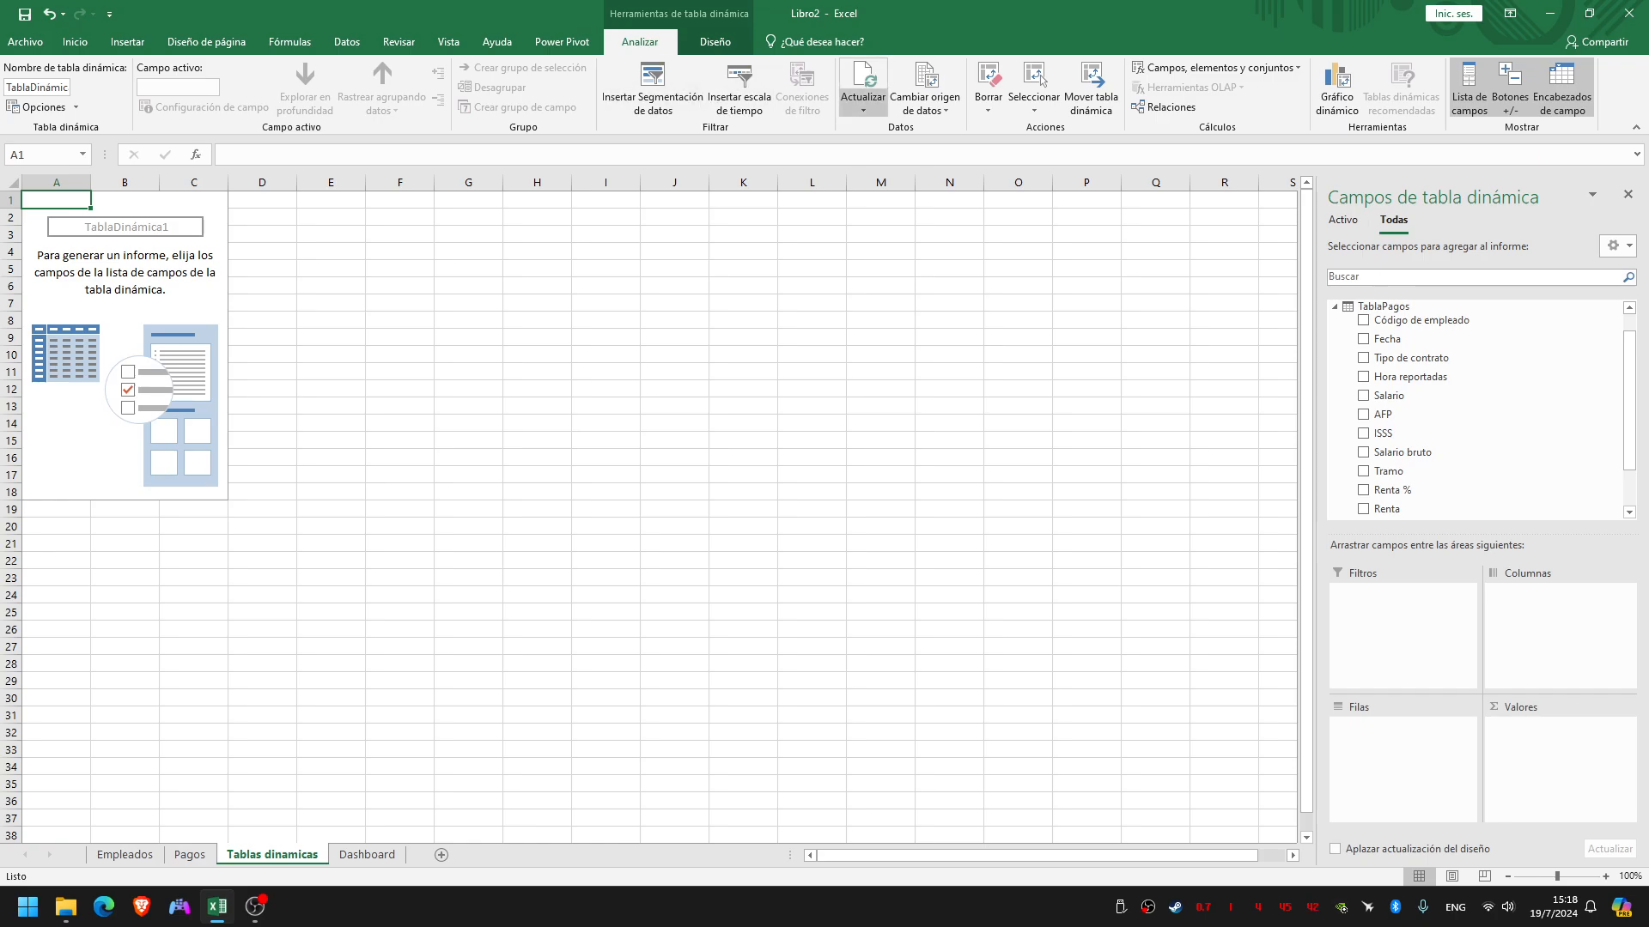
{"action": "left_click", "coordinate": [863, 105]}
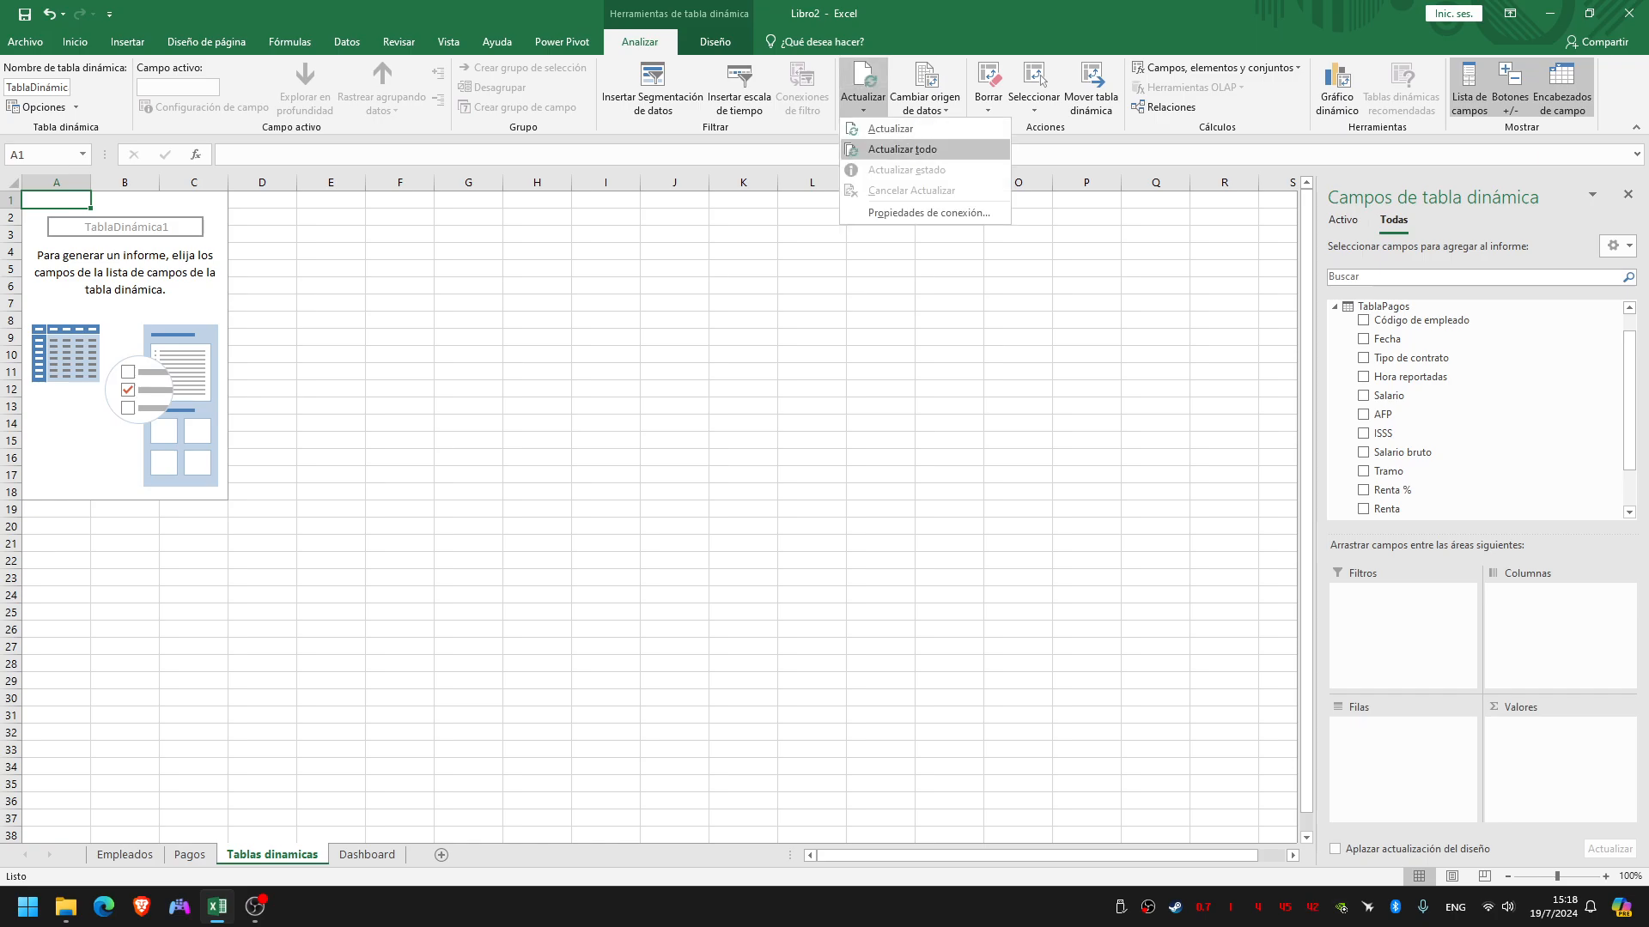
{"action": "left_click", "coordinate": [901, 149]}
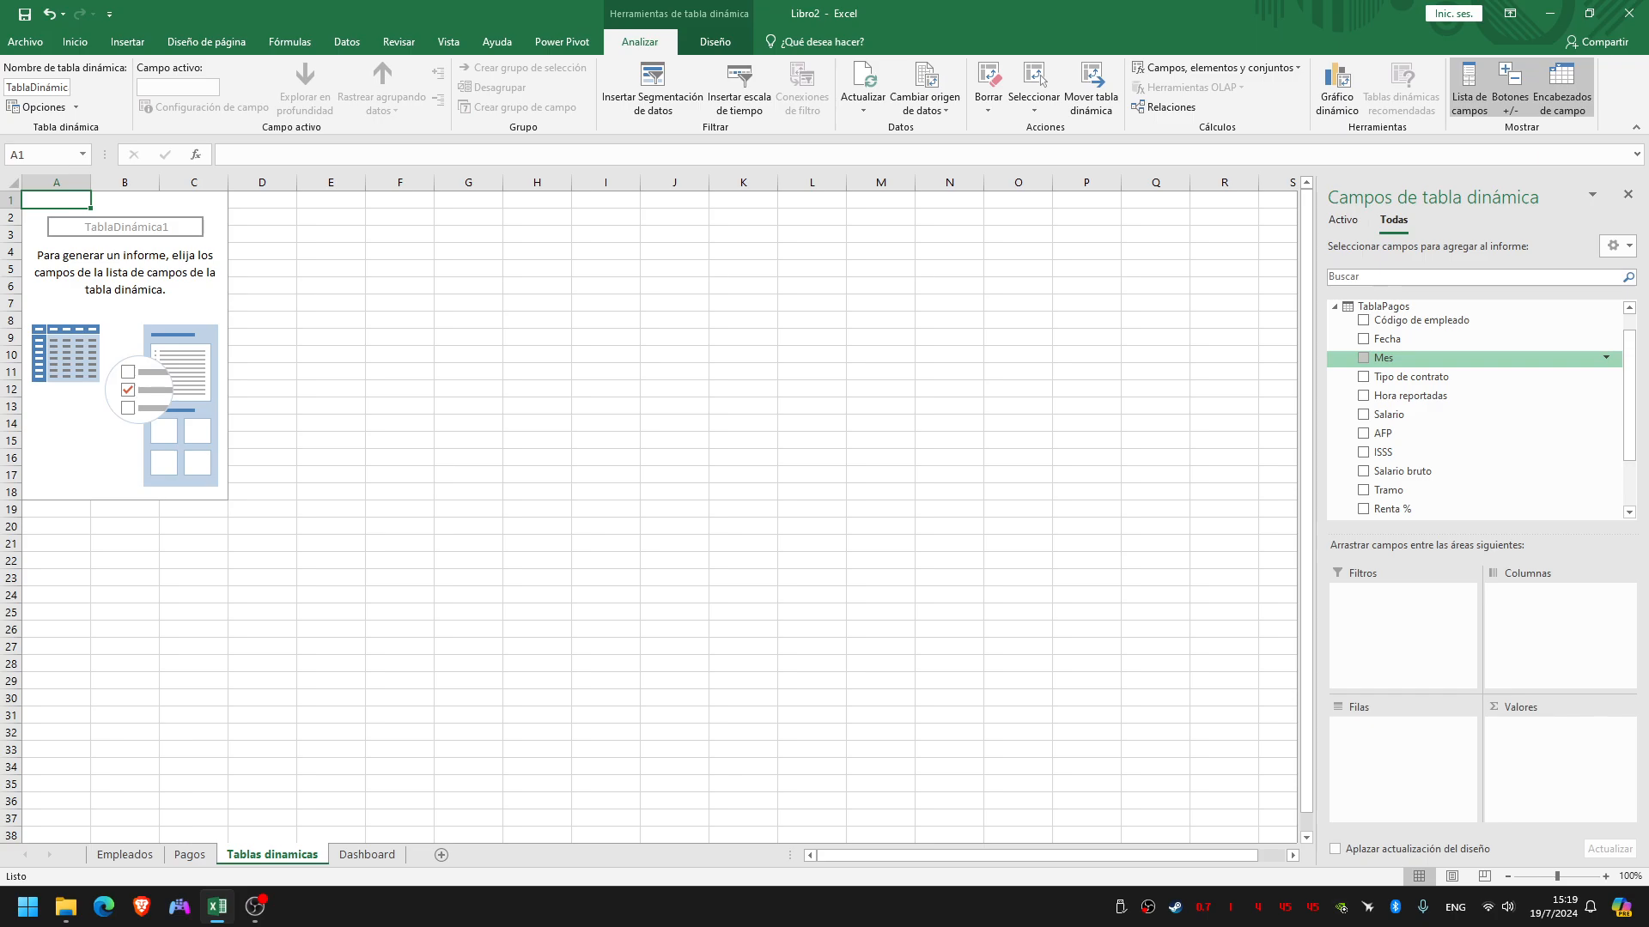
Add the Mes field to the pivot table's rows and rename the row labels header to "Mes"
{"action": "left_click_drag", "start_coordinate": [1408, 358], "coordinate": [1401, 747]}
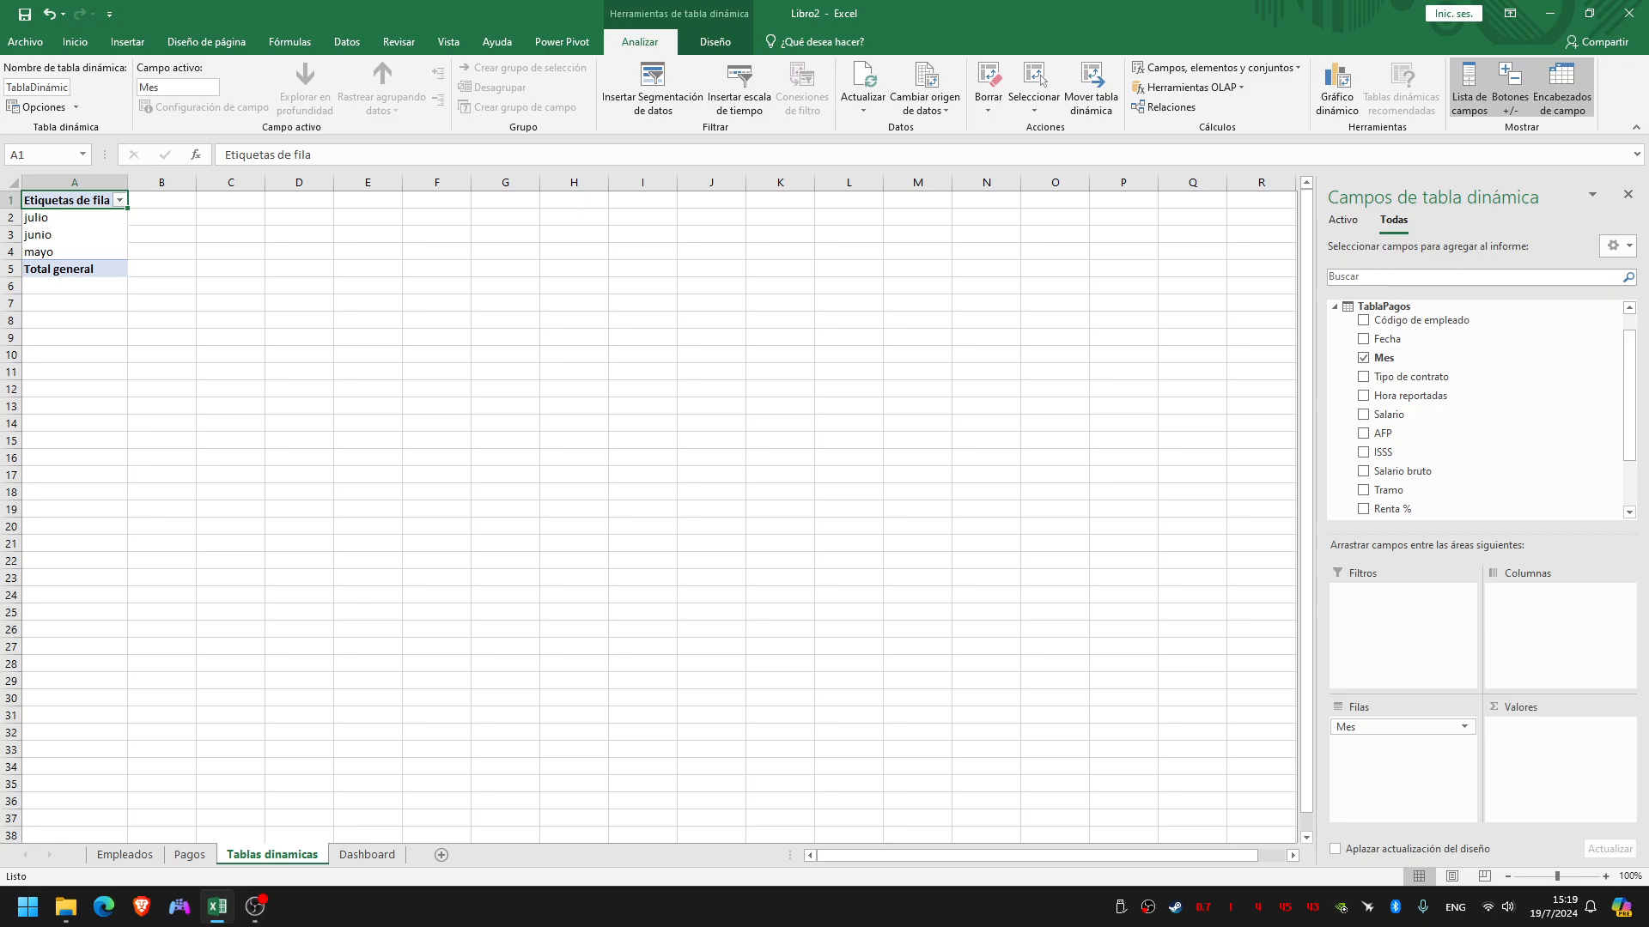
{"action": "key", "text": "F2"}
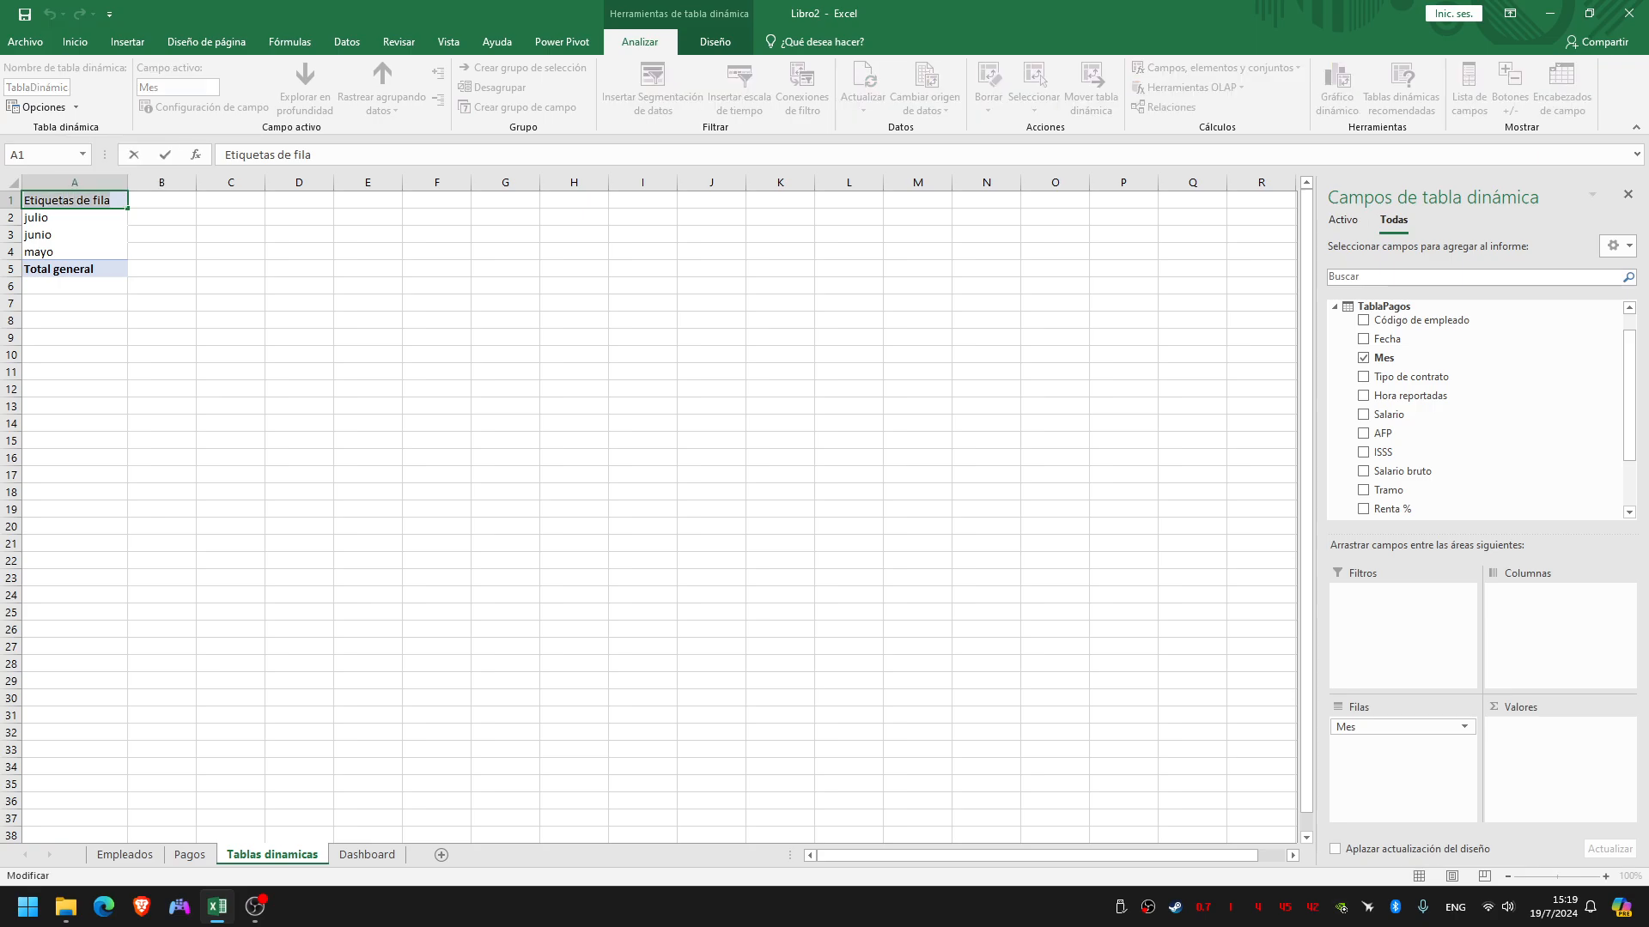
{"action": "type", "text": "Mes"}
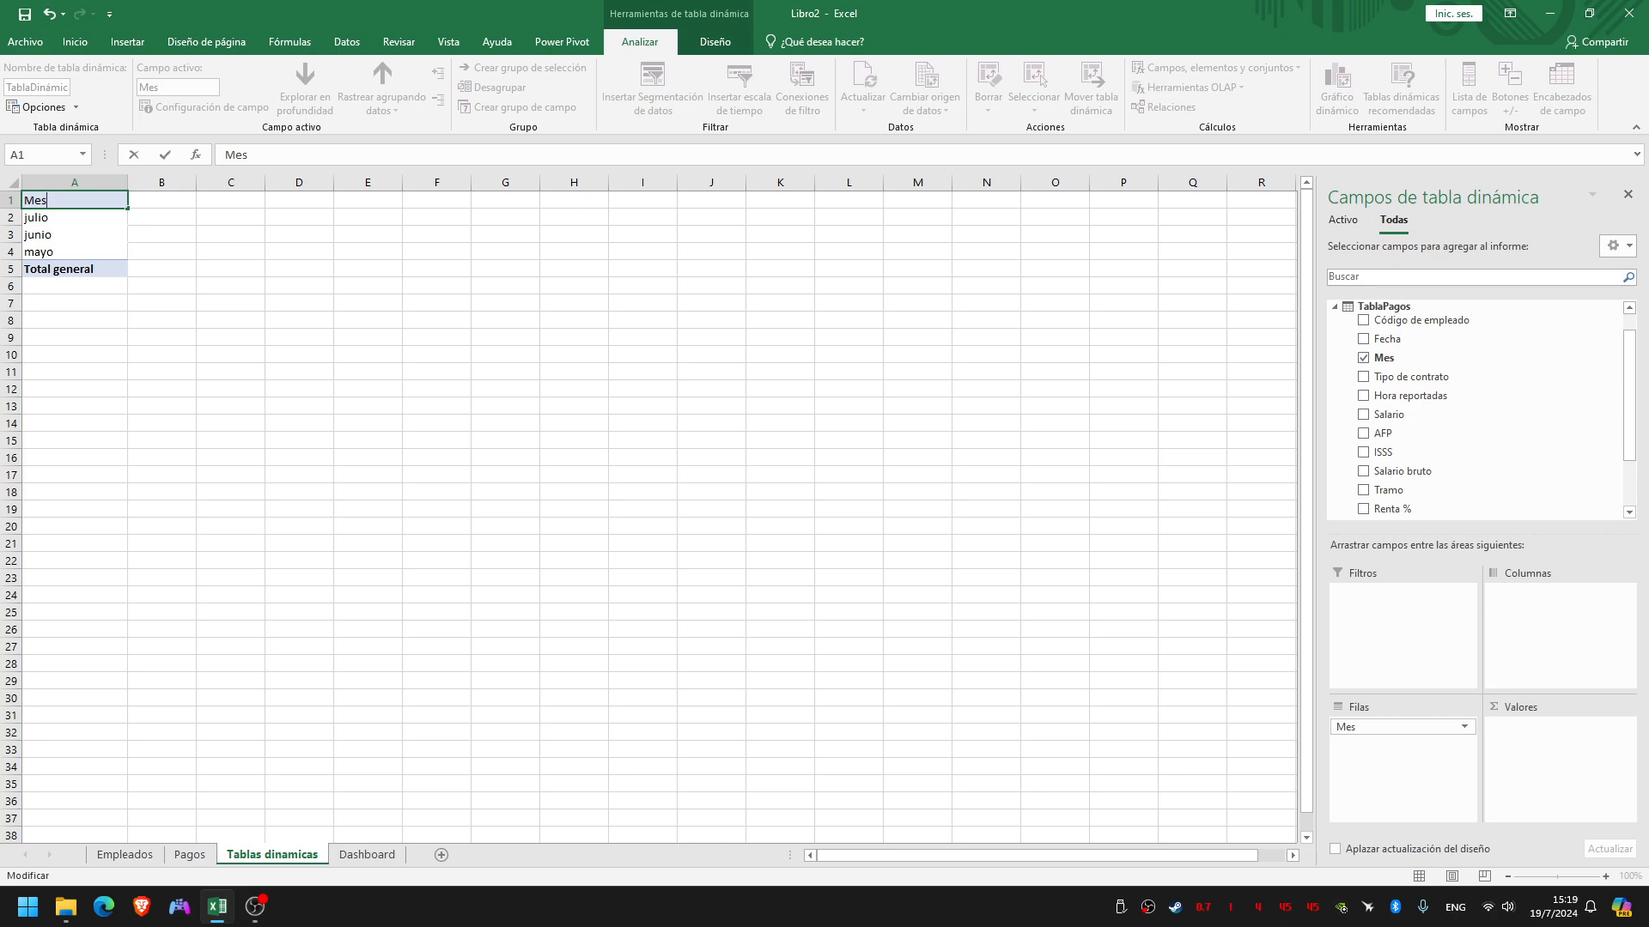
{"action": "key", "text": "Return"}
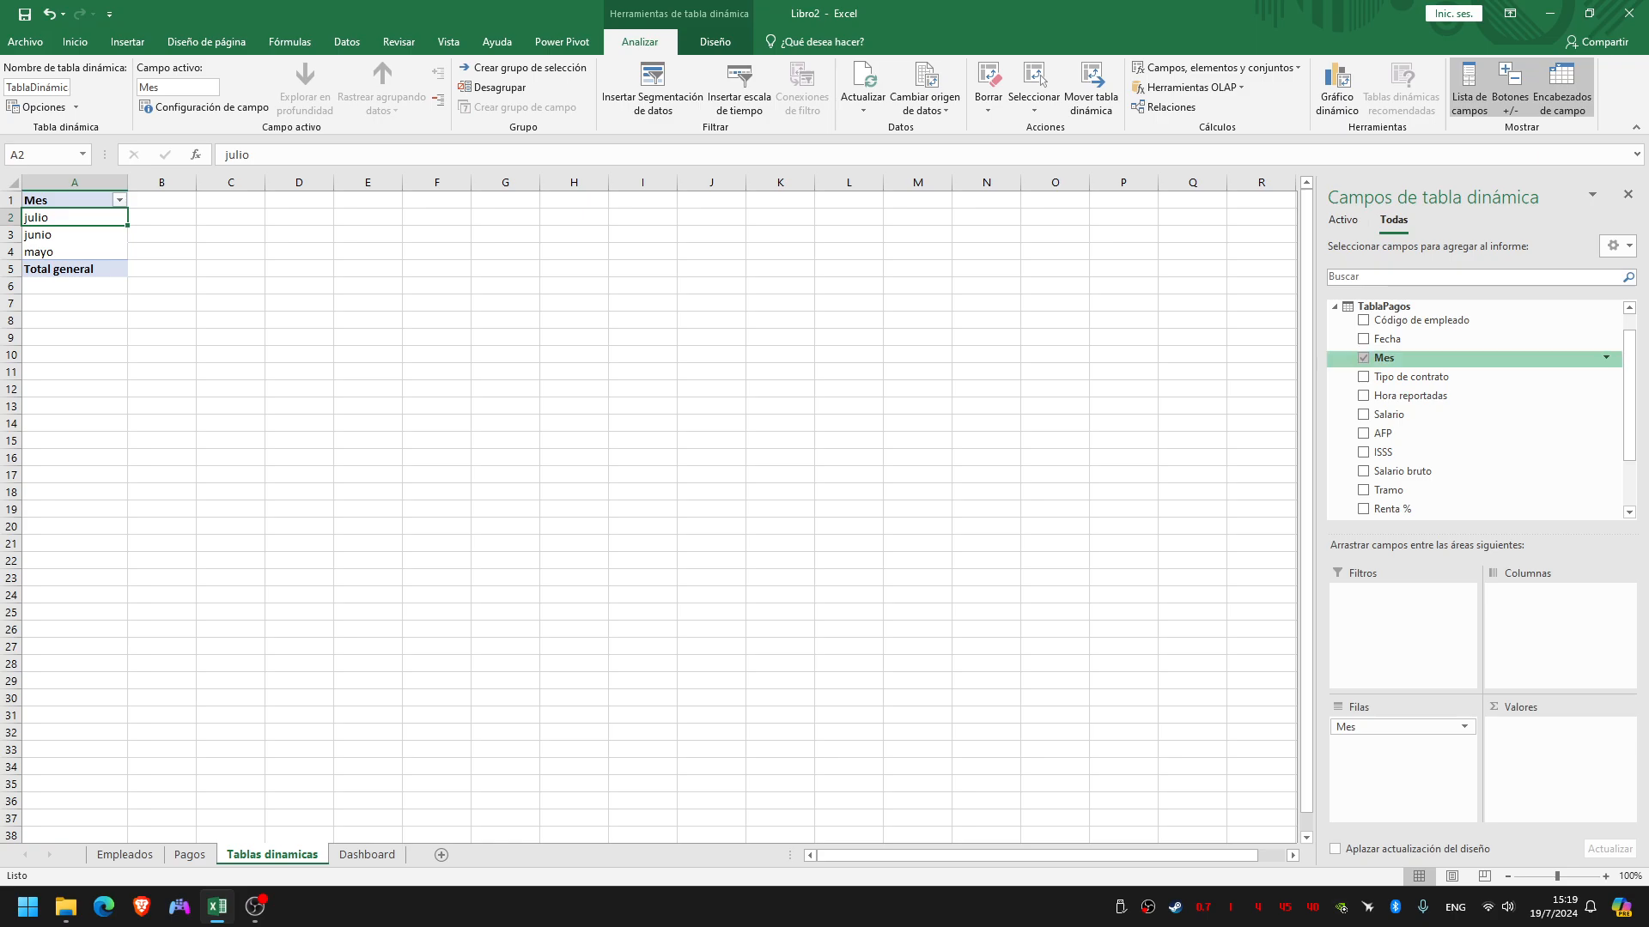
Add Salario neto from TablaPagos to the pivot table's values as a sum
{"action": "scroll", "coordinate": [1460, 373], "scroll_direction": "down", "scroll_amount": 1}
{"action": "scroll", "coordinate": [1460, 429], "scroll_direction": "down", "scroll_amount": 1}
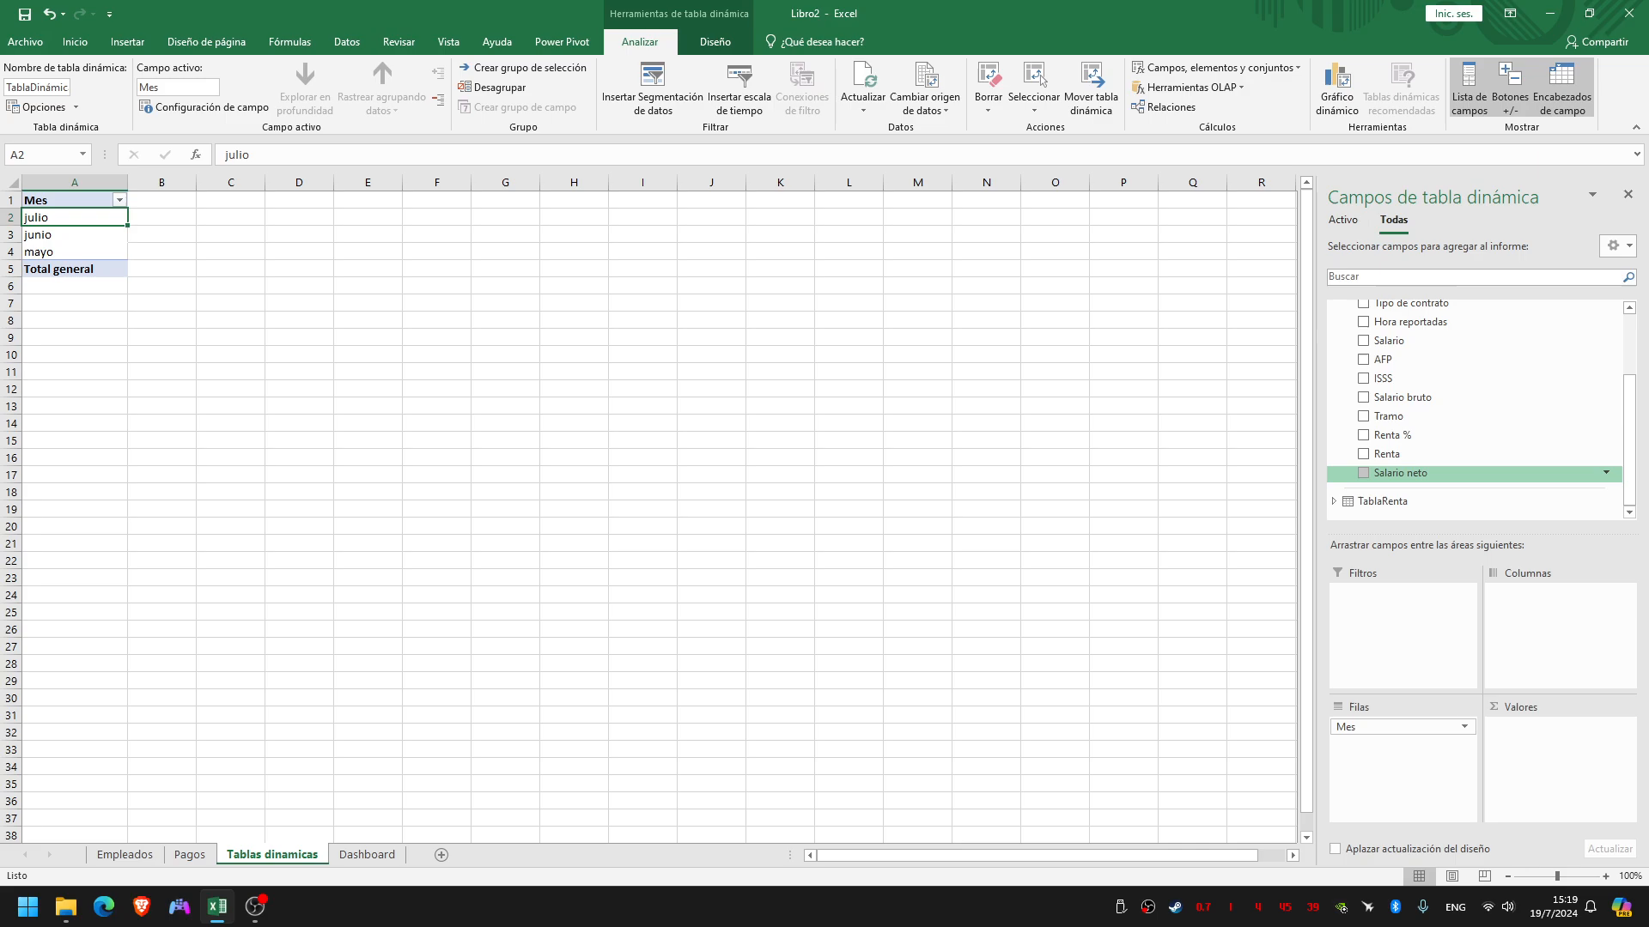
{"action": "left_click_drag", "start_coordinate": [1401, 473], "coordinate": [1550, 738]}
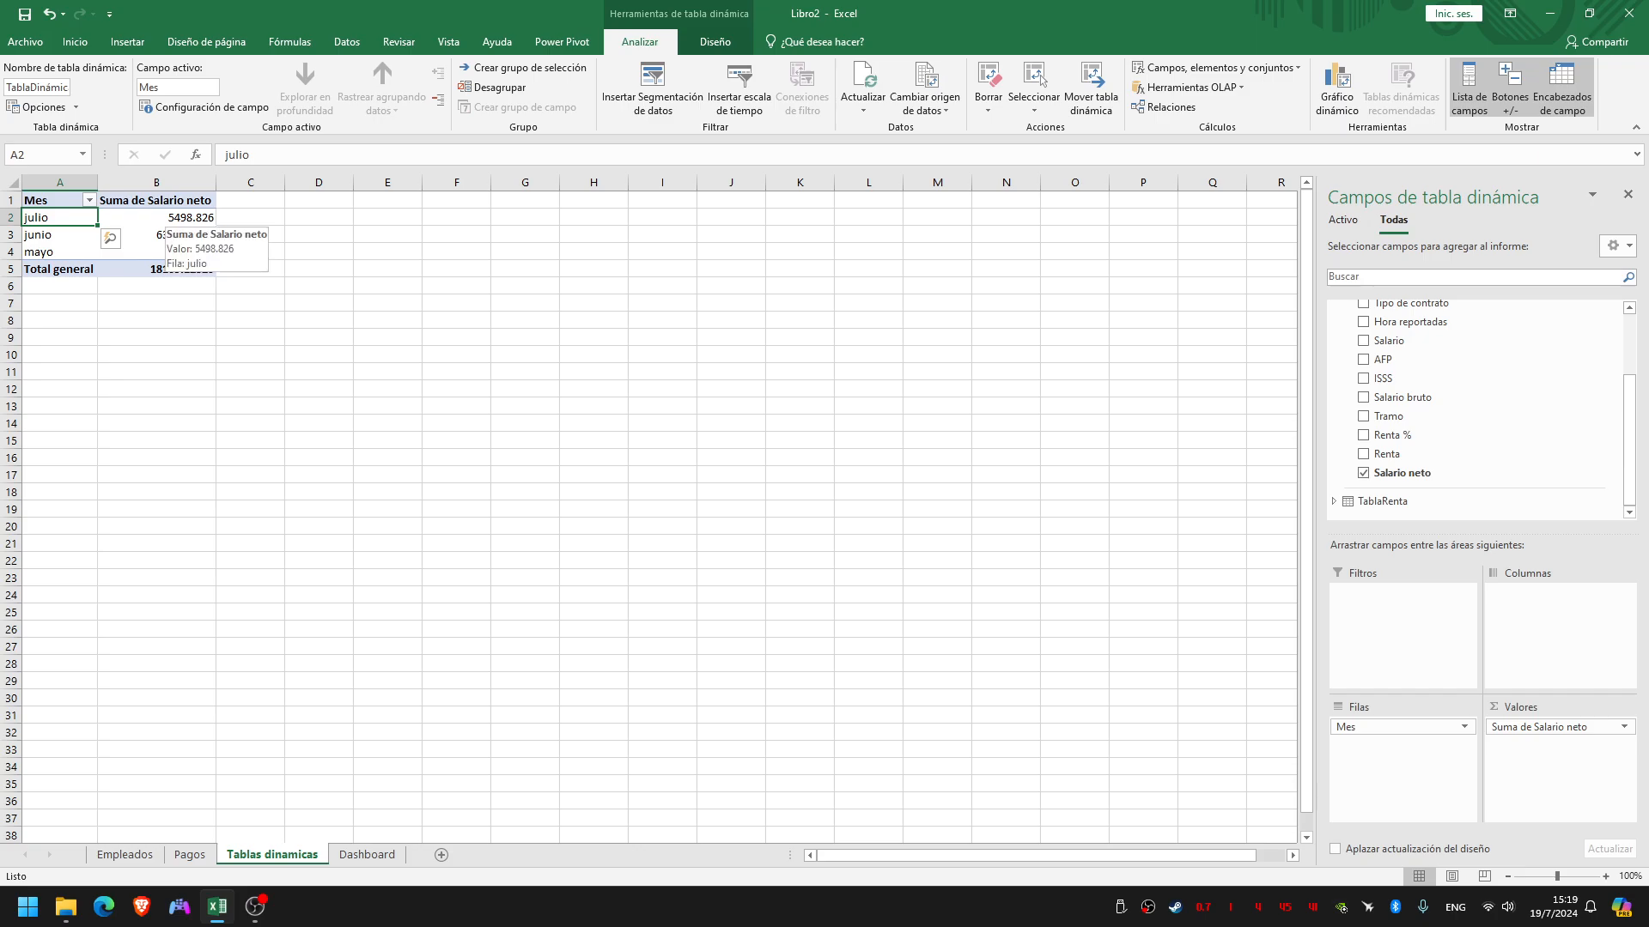
Format the Suma de Salario neto value field as Moneda with 2 decimal places and the $ symbol
{"action": "left_click", "coordinate": [163, 217]}
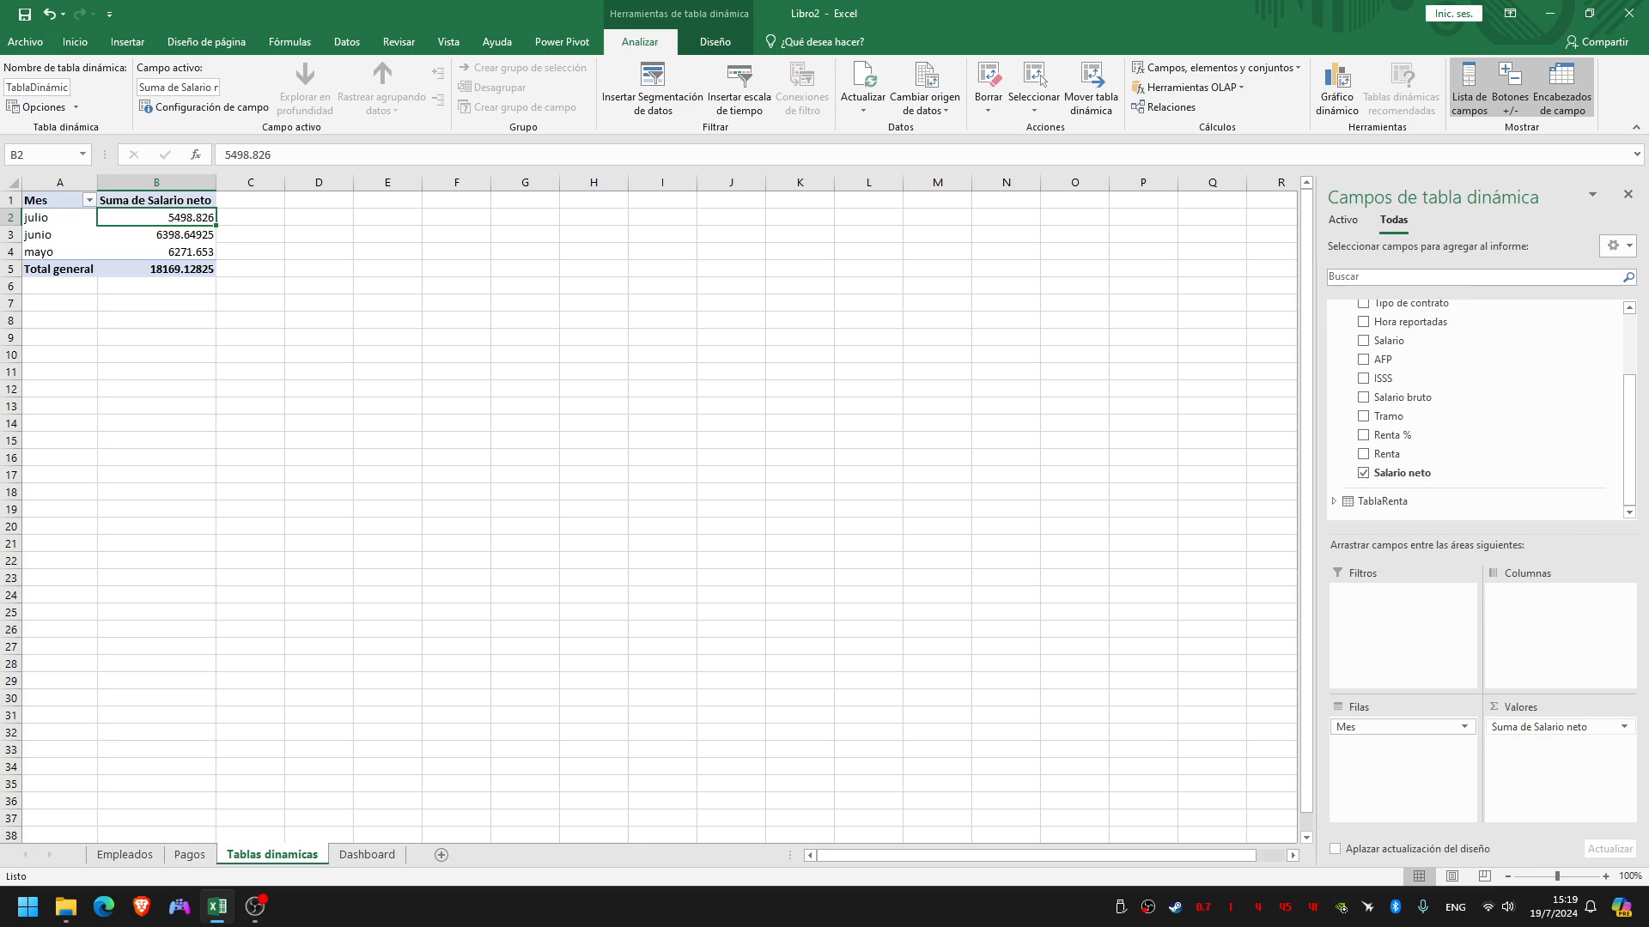
{"action": "left_click", "coordinate": [1624, 727]}
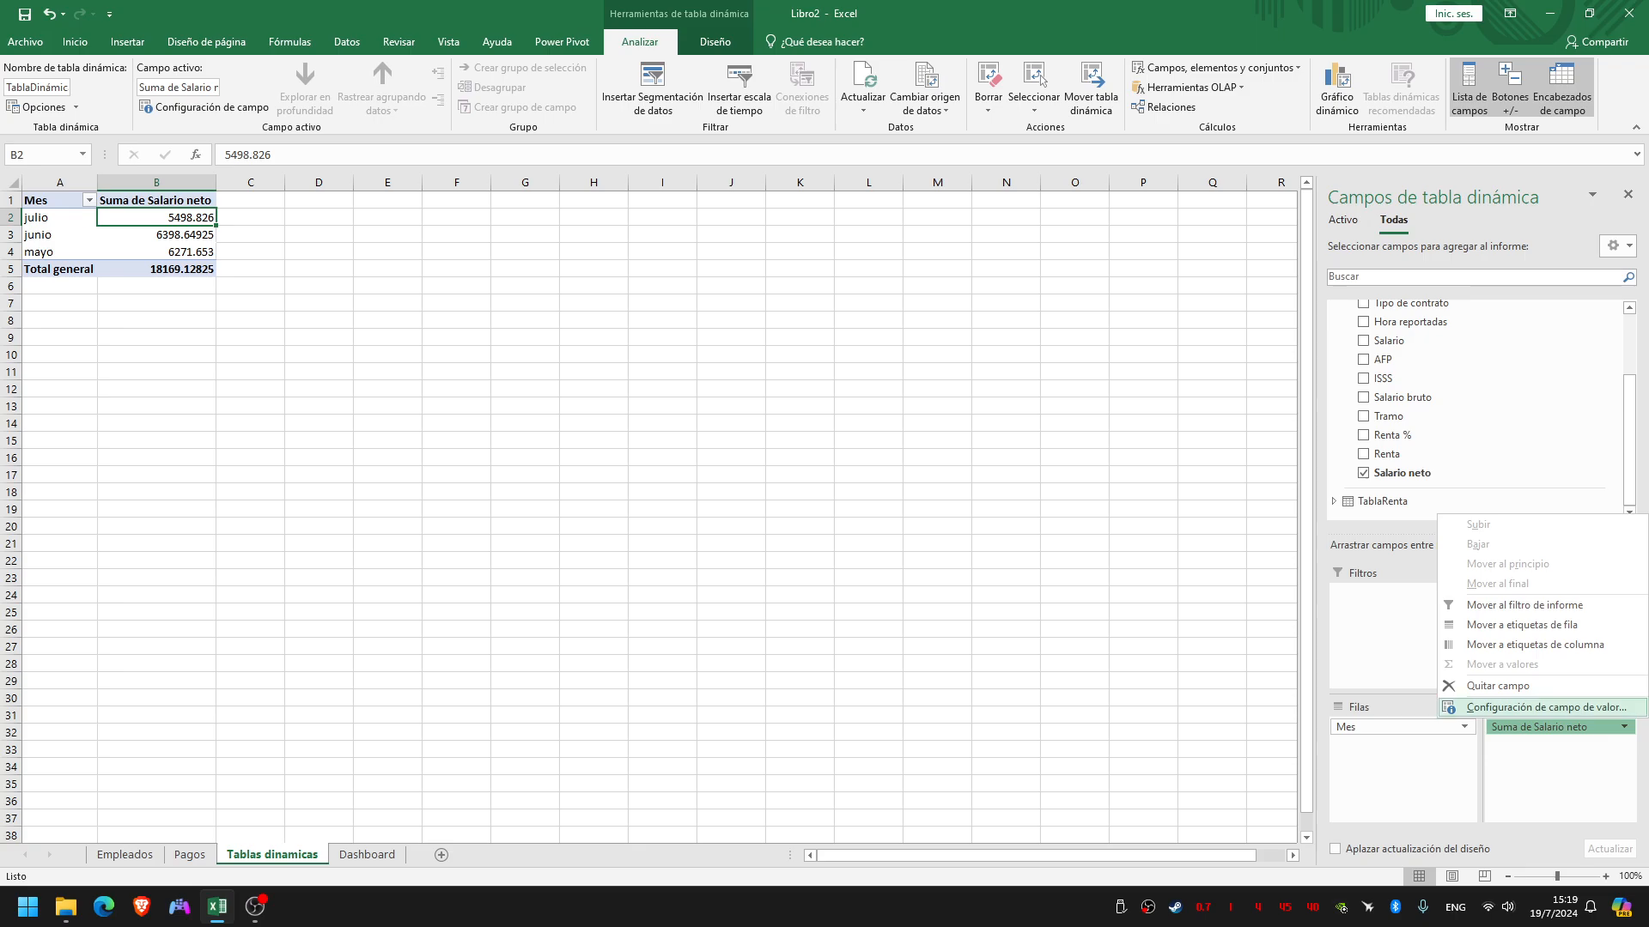
{"action": "left_click", "coordinate": [1512, 707]}
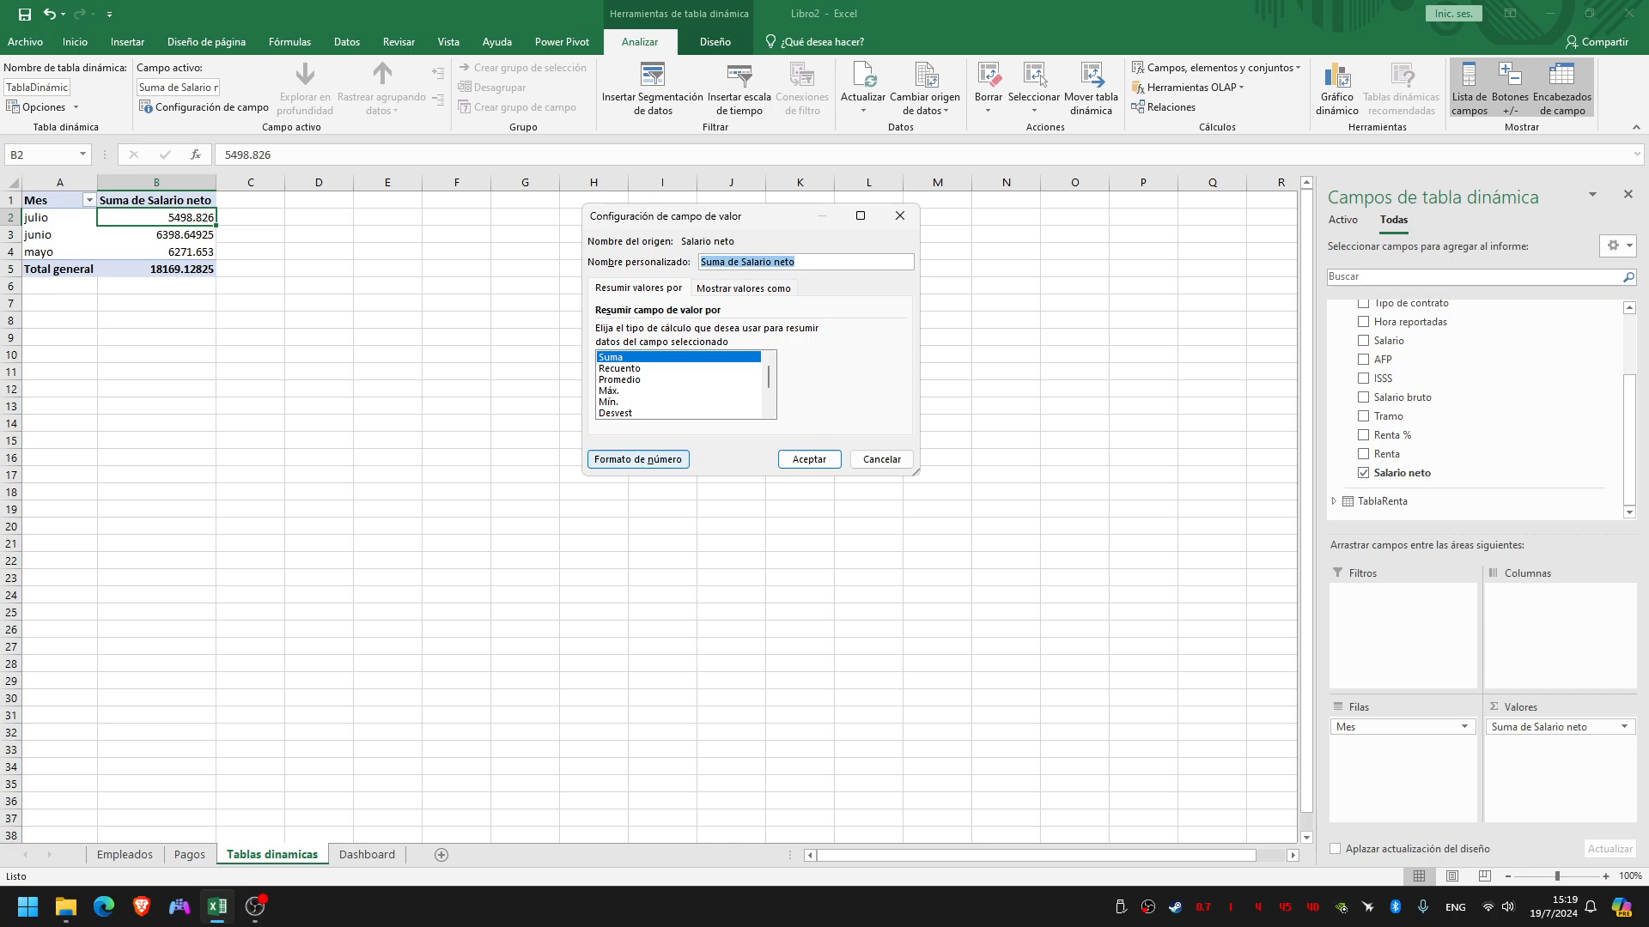
{"action": "left_click", "coordinate": [638, 459]}
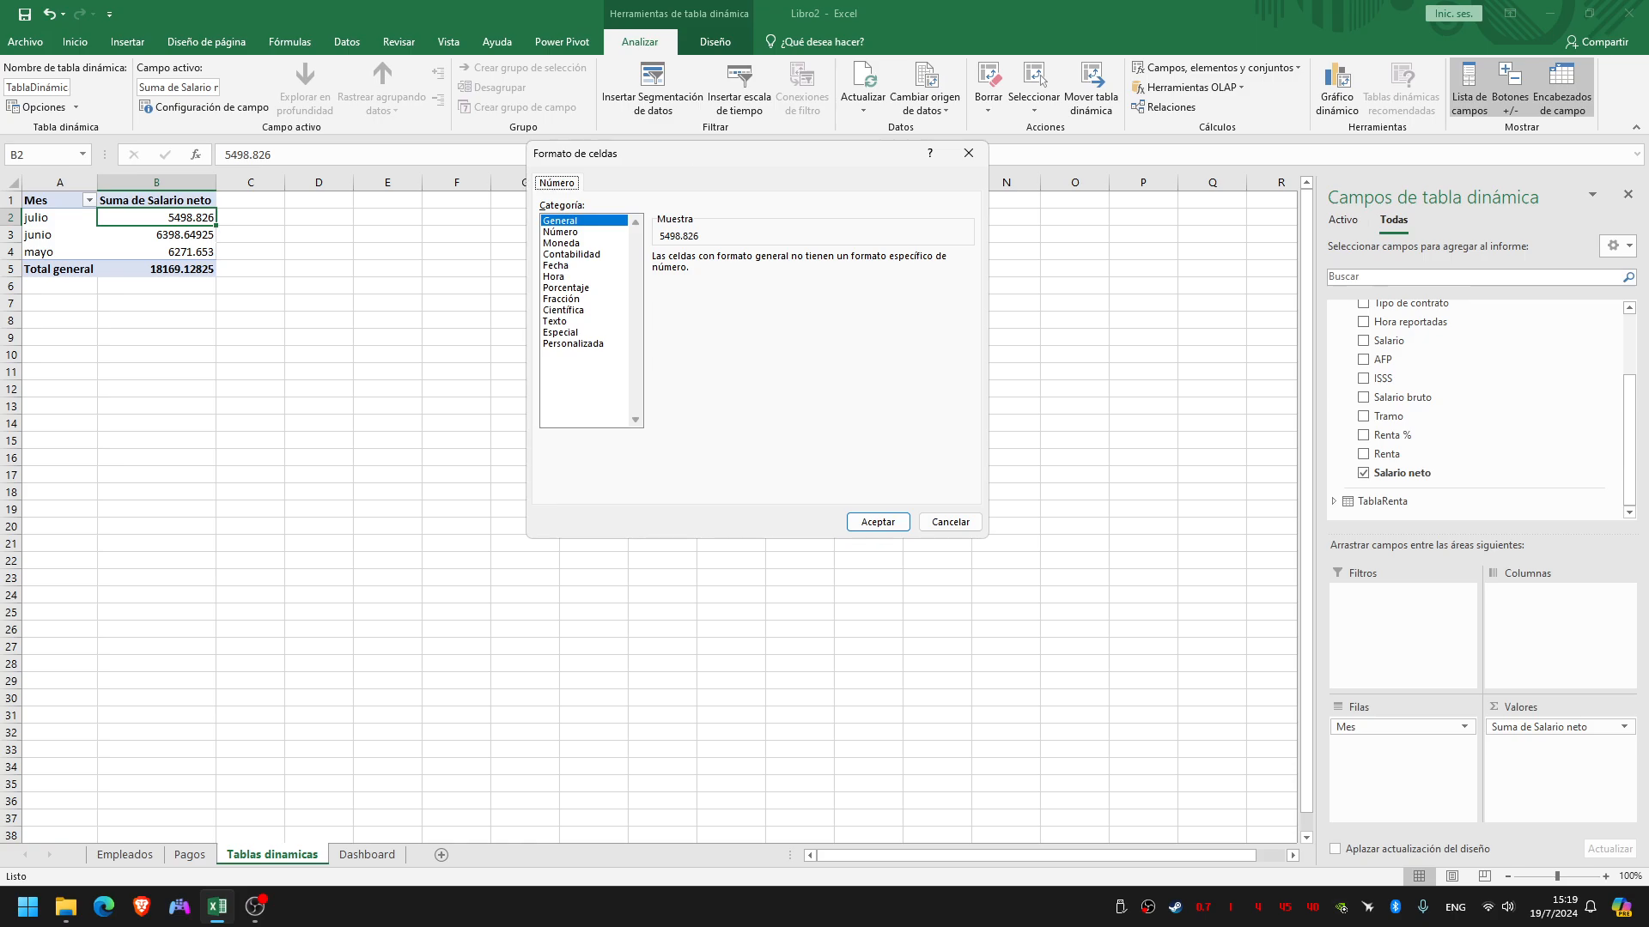
{"action": "left_click", "coordinate": [563, 243]}
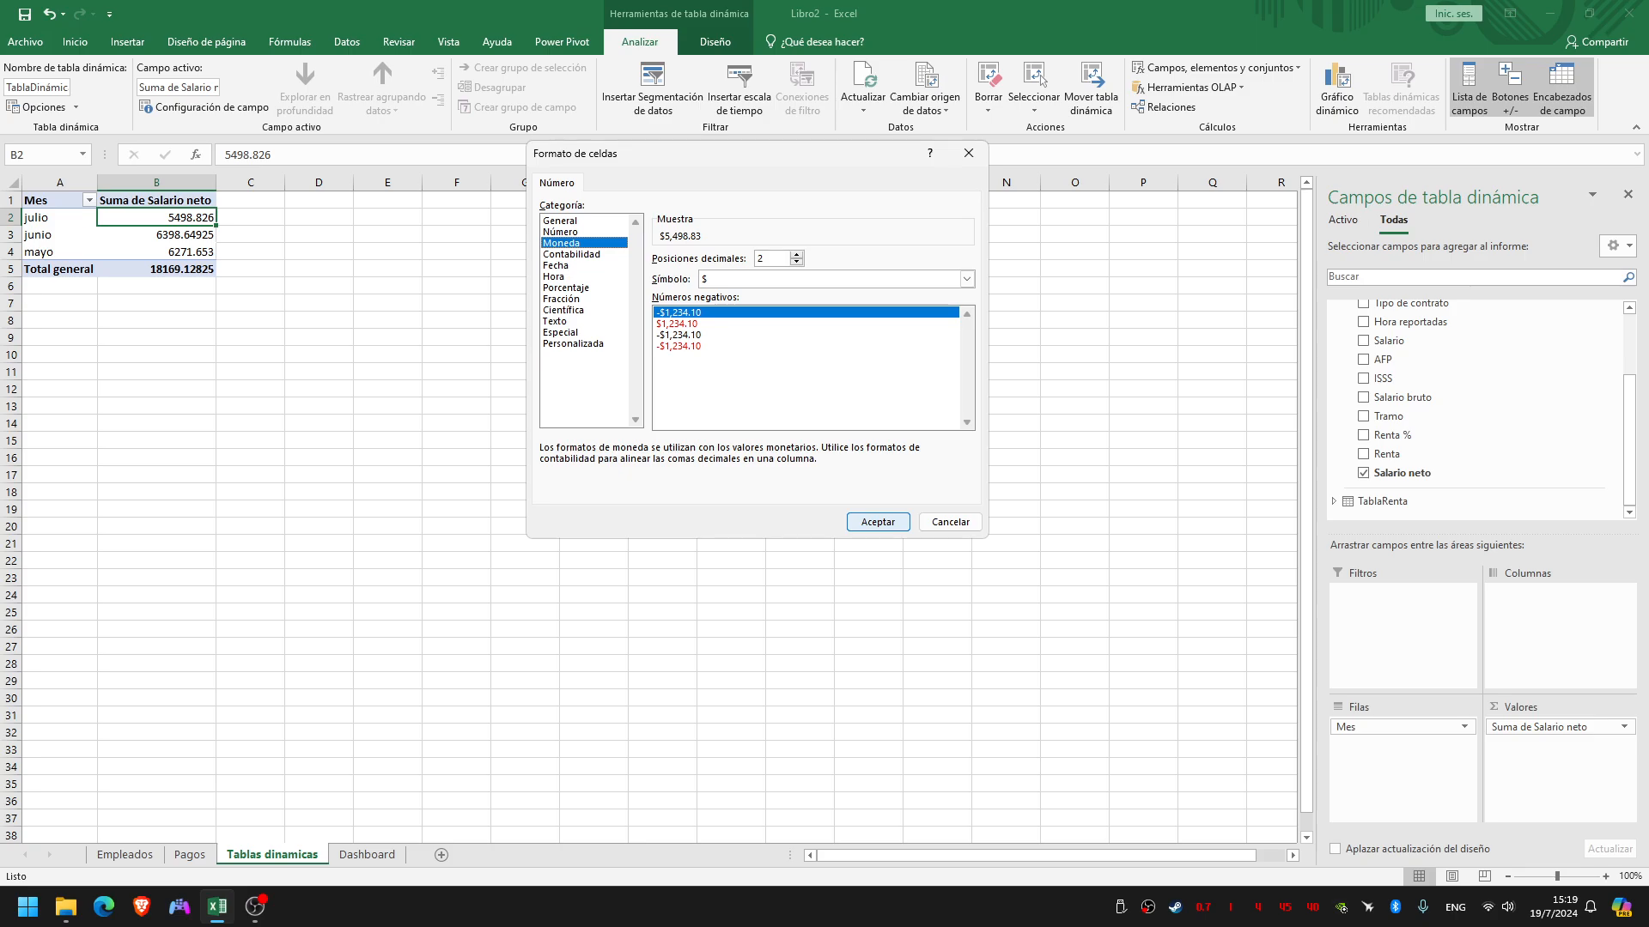
{"action": "key", "text": "Return"}
{"action": "left_click", "coordinate": [809, 460]}
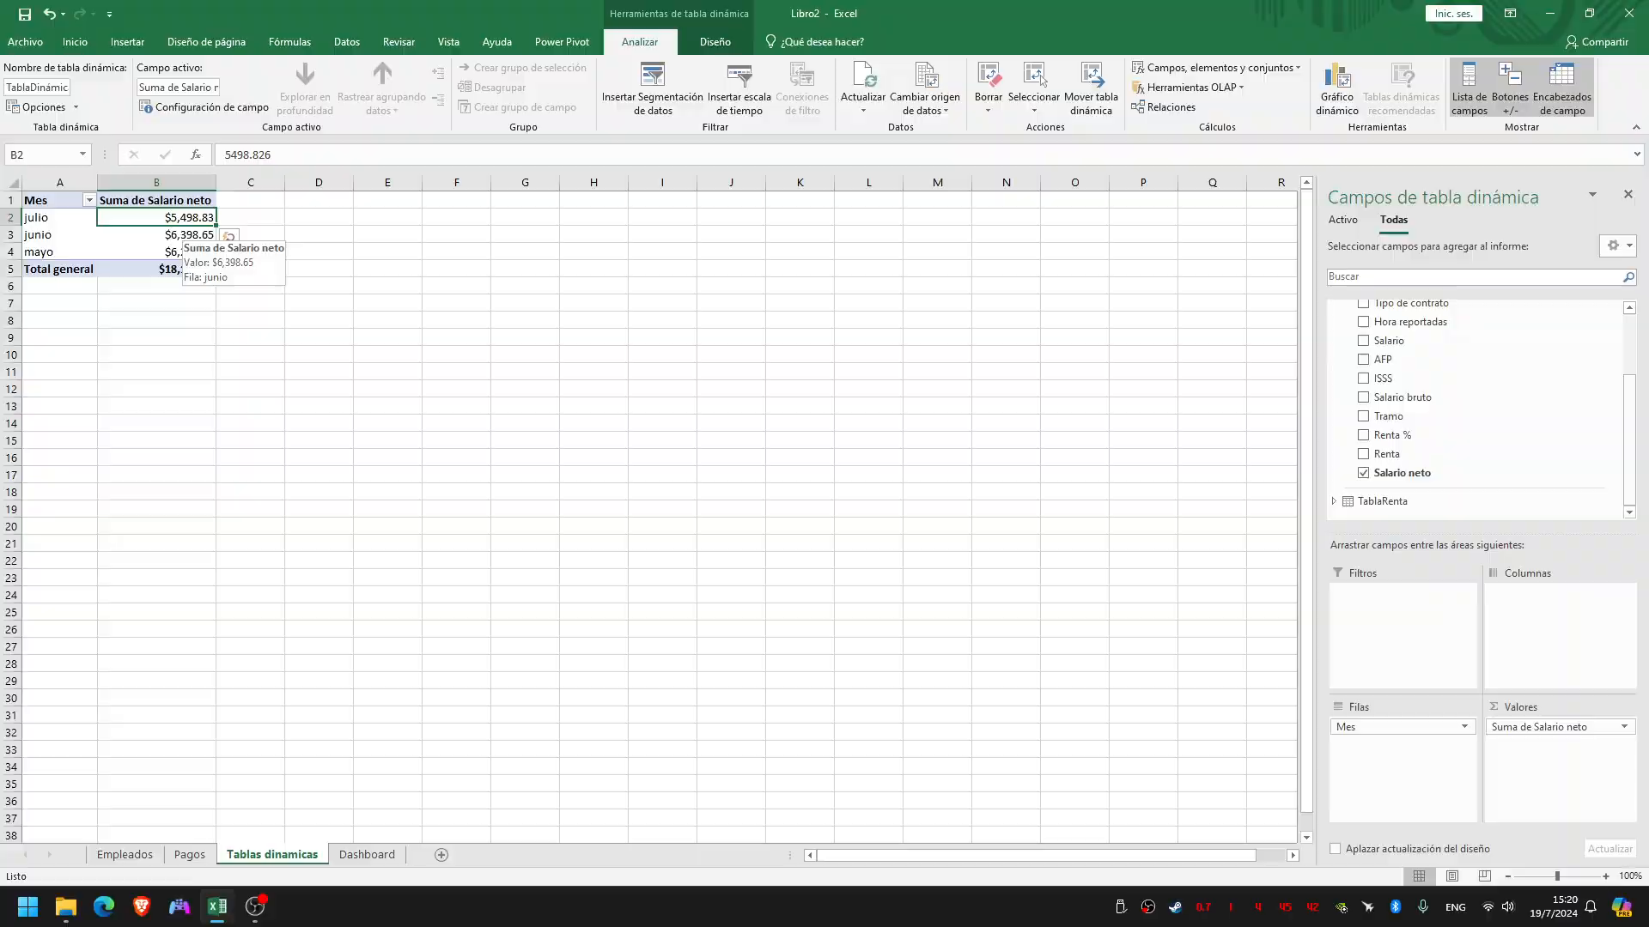
Create a pivot table from TablaPagos at cell D1 of the existing Tablas dinamicas sheet, adding the data to the data model
{"action": "key", "text": "ctrl+super+Right"}
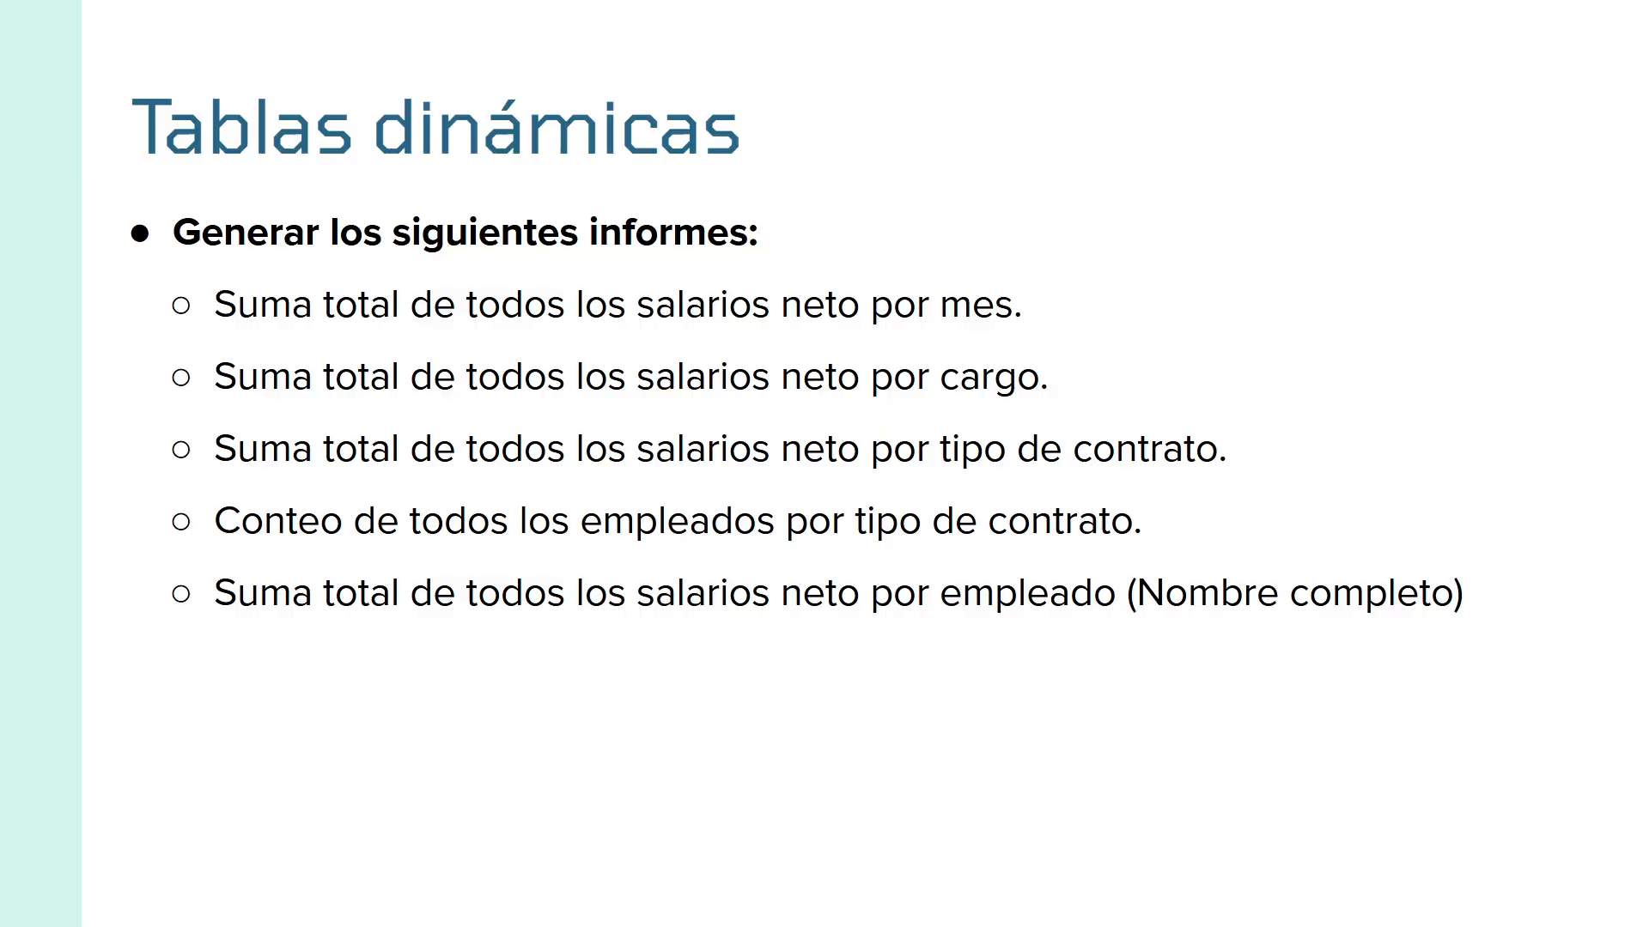
{"action": "key", "text": "ctrl+super+Left"}
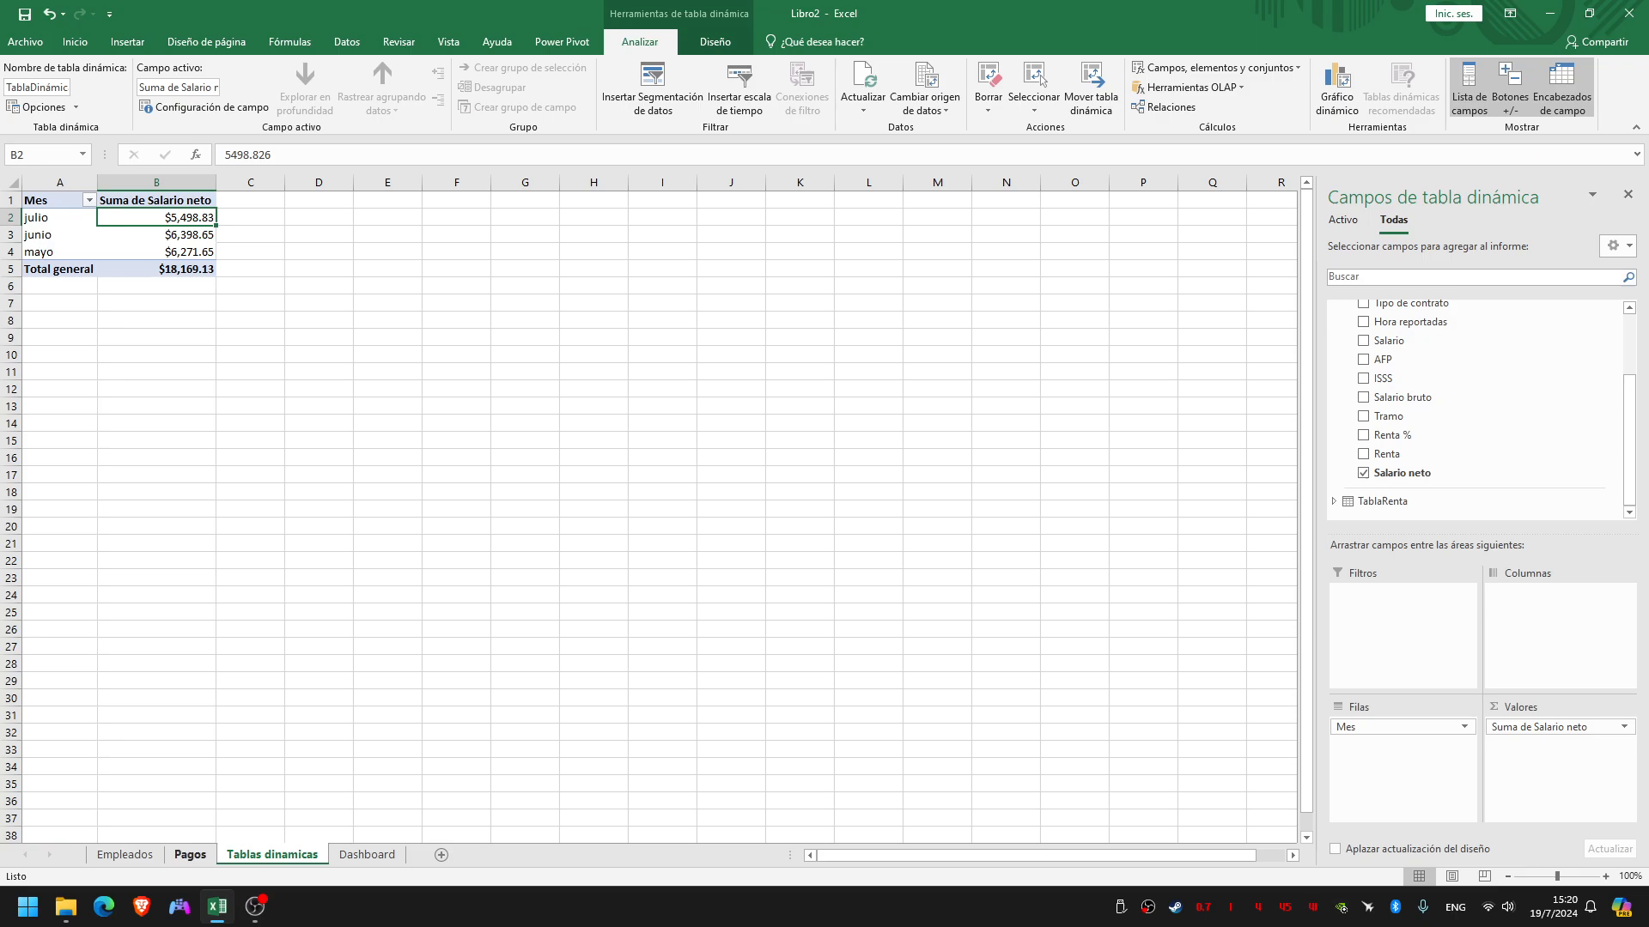
{"action": "left_click", "coordinate": [190, 854]}
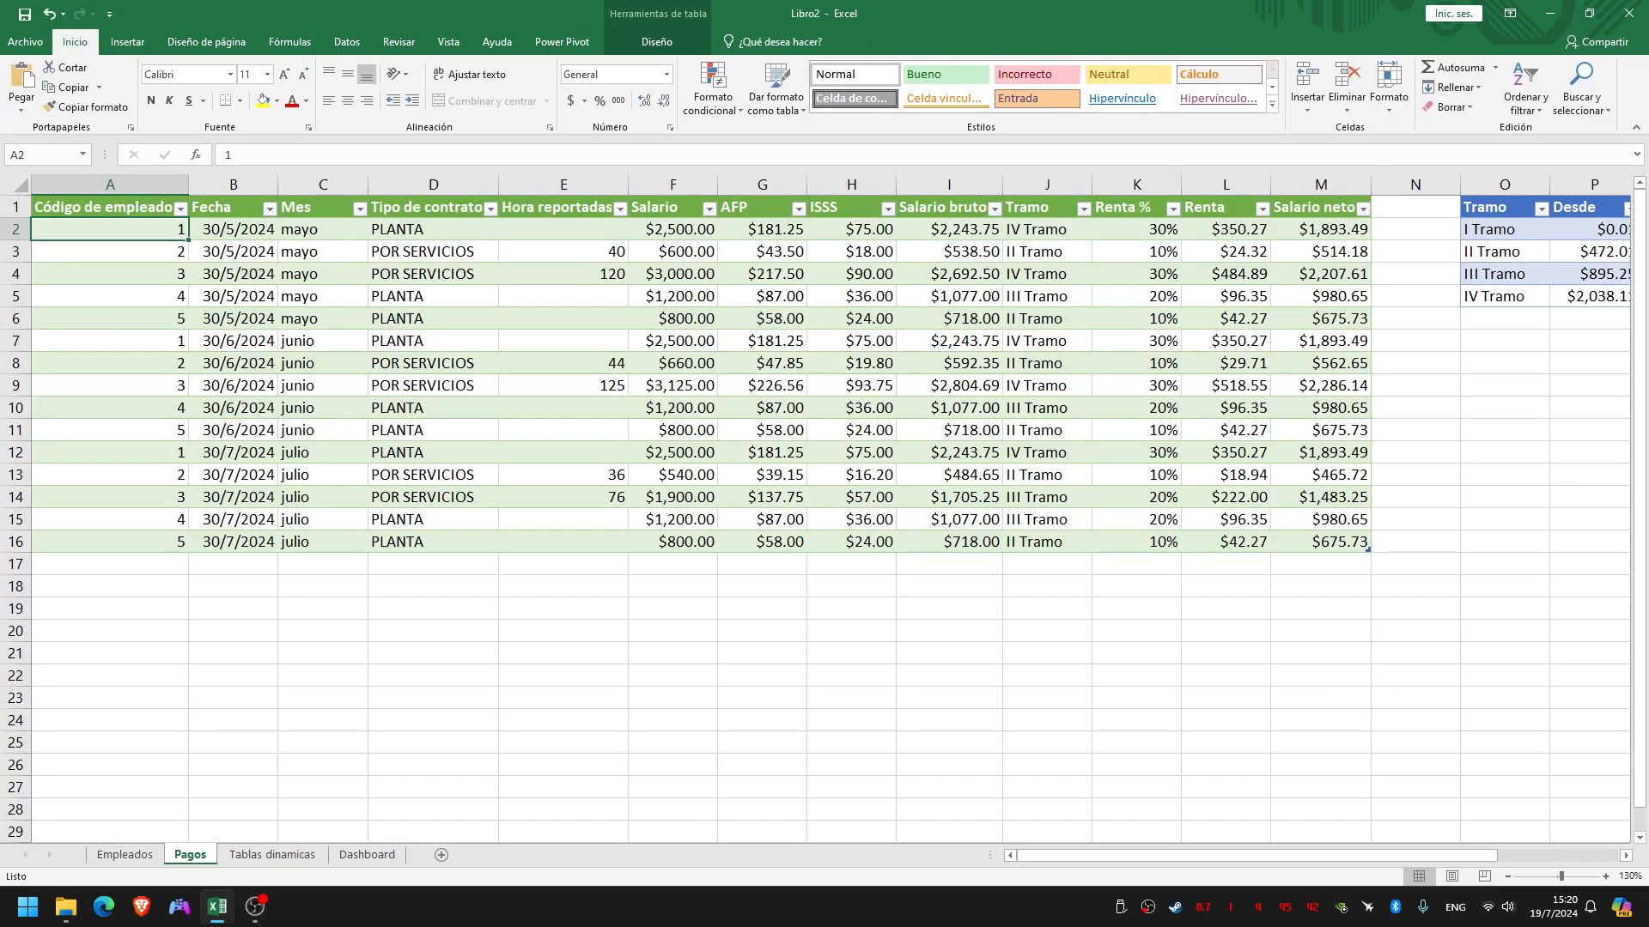
{"action": "left_click", "coordinate": [657, 41]}
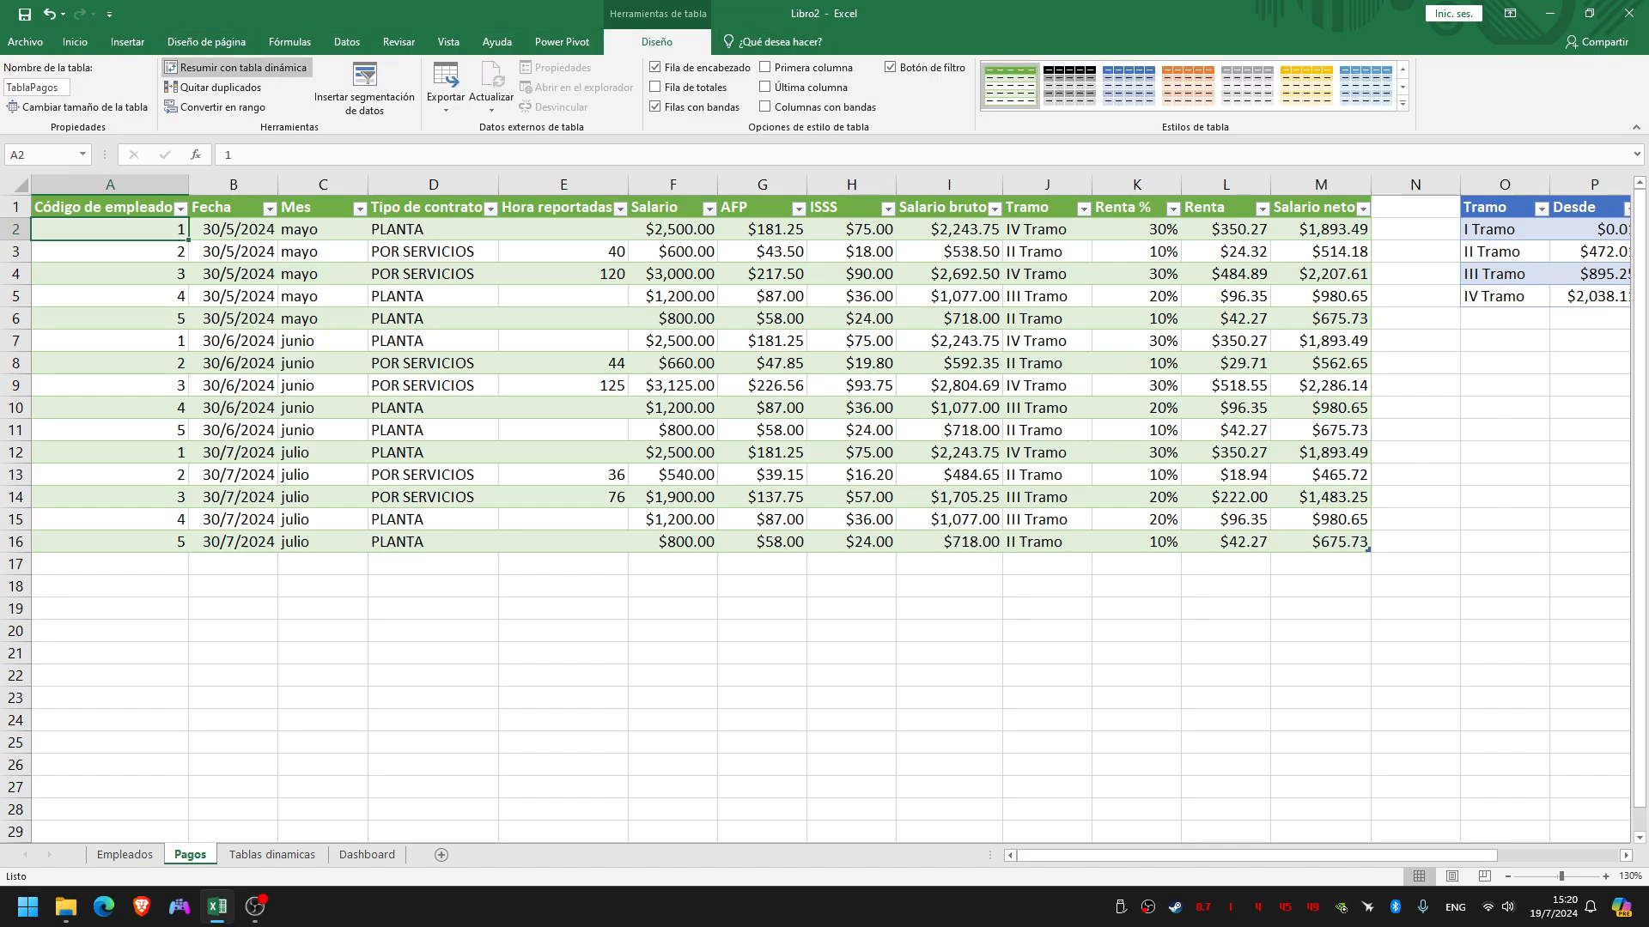
{"action": "left_click", "coordinate": [237, 67]}
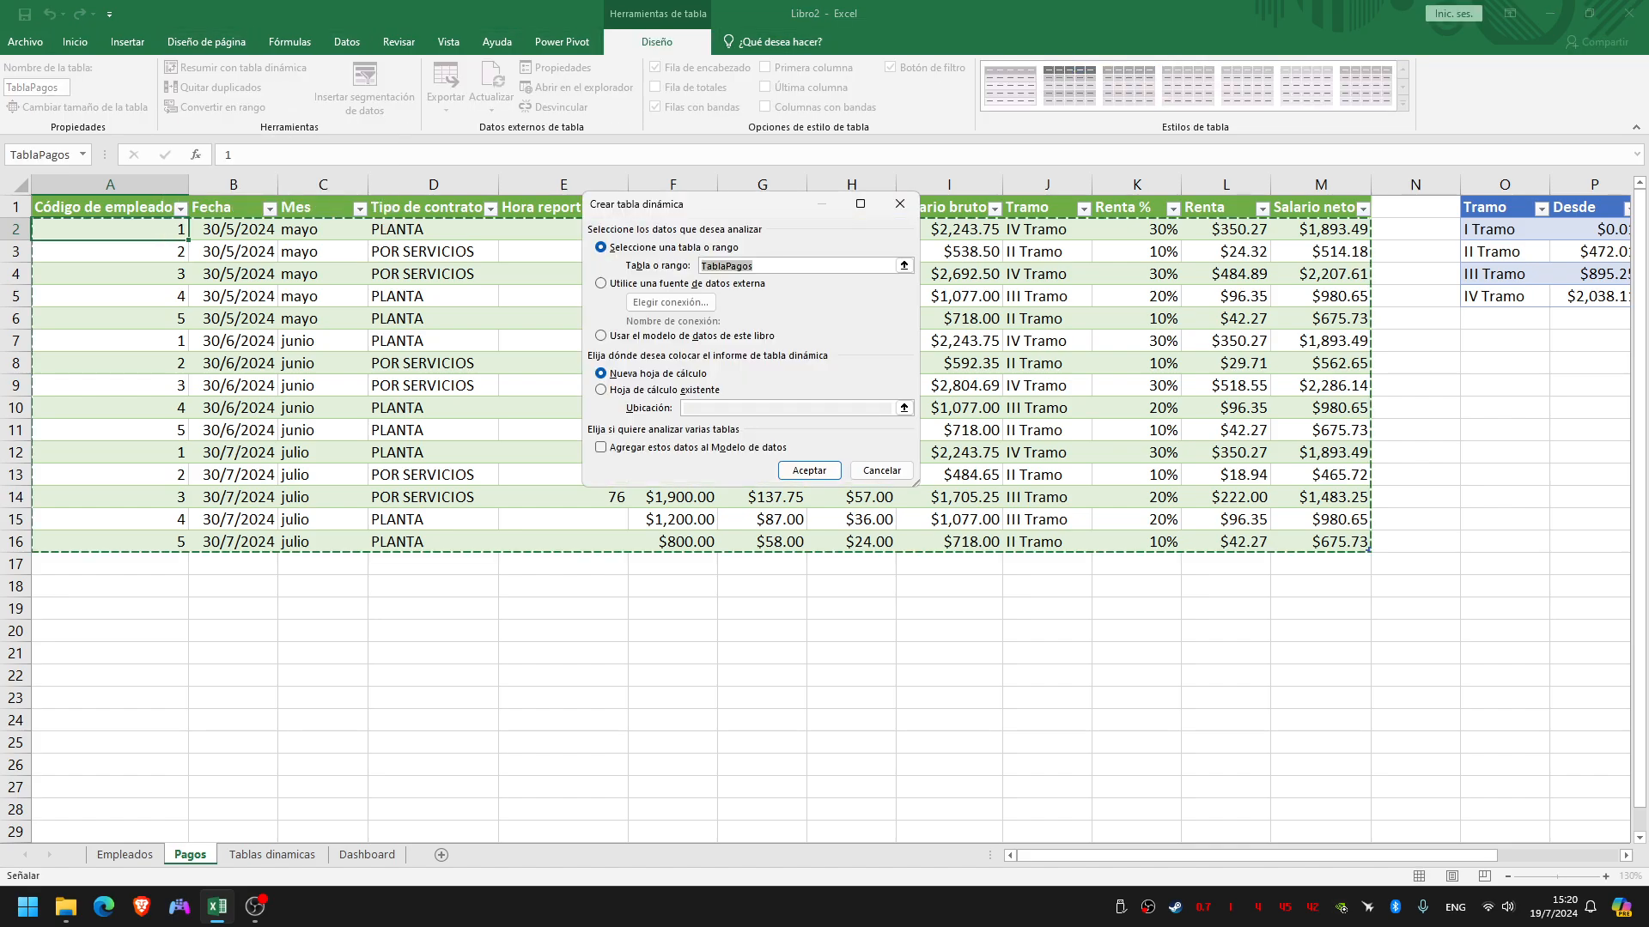
{"action": "left_click_drag", "start_coordinate": [748, 203], "coordinate": [785, 200]}
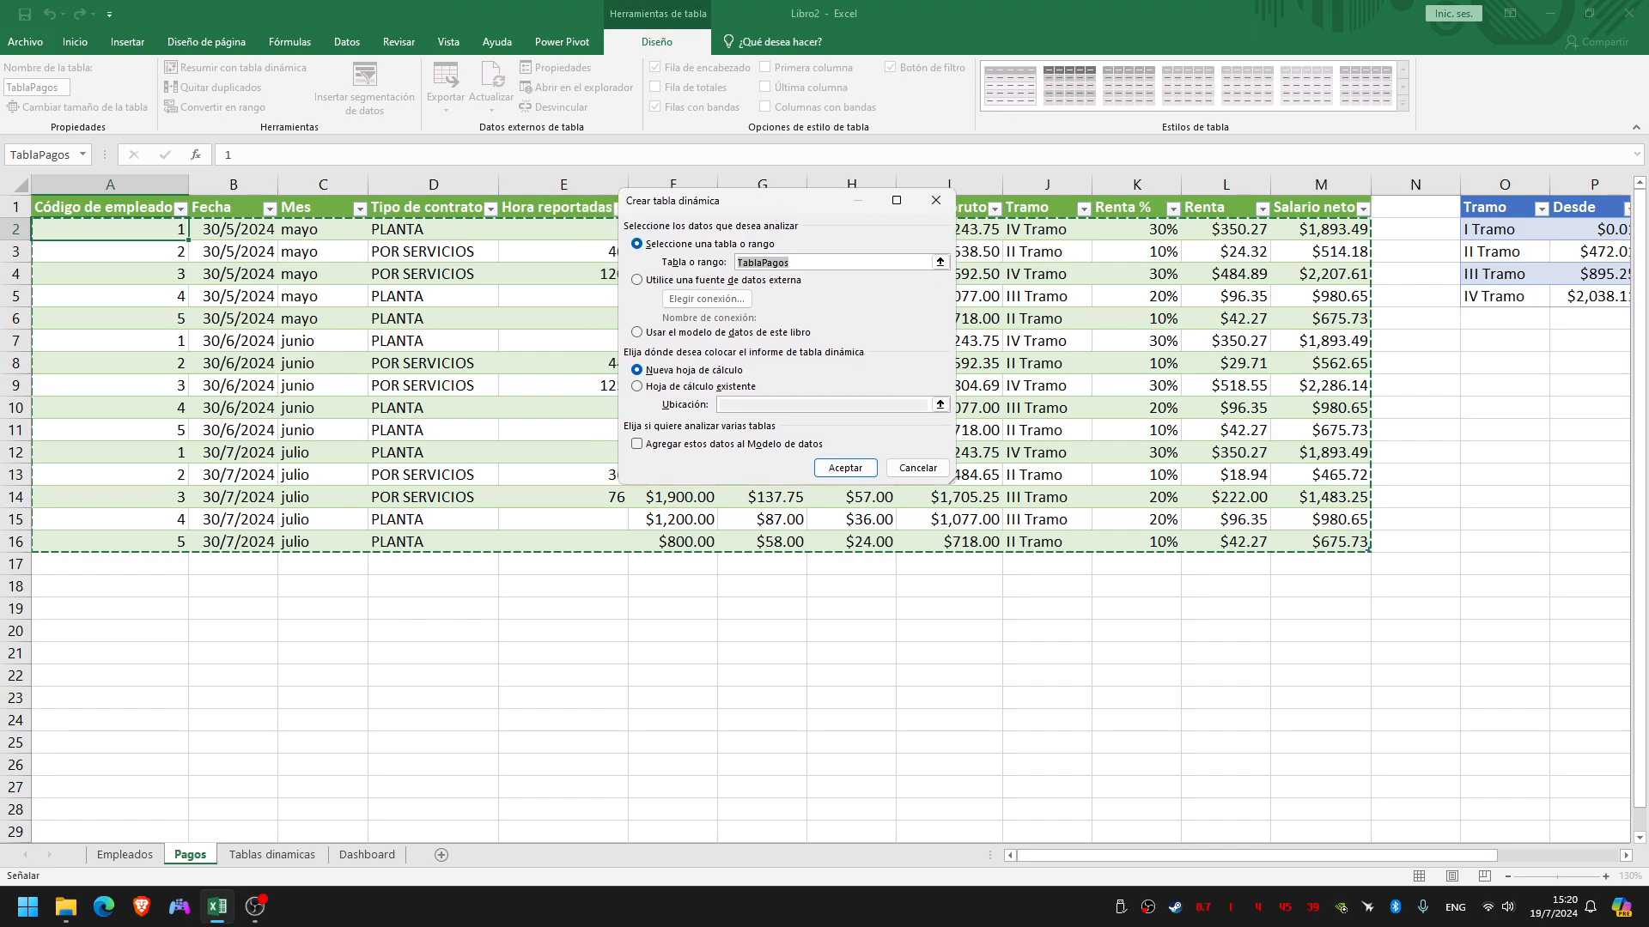
{"action": "left_click", "coordinate": [637, 443]}
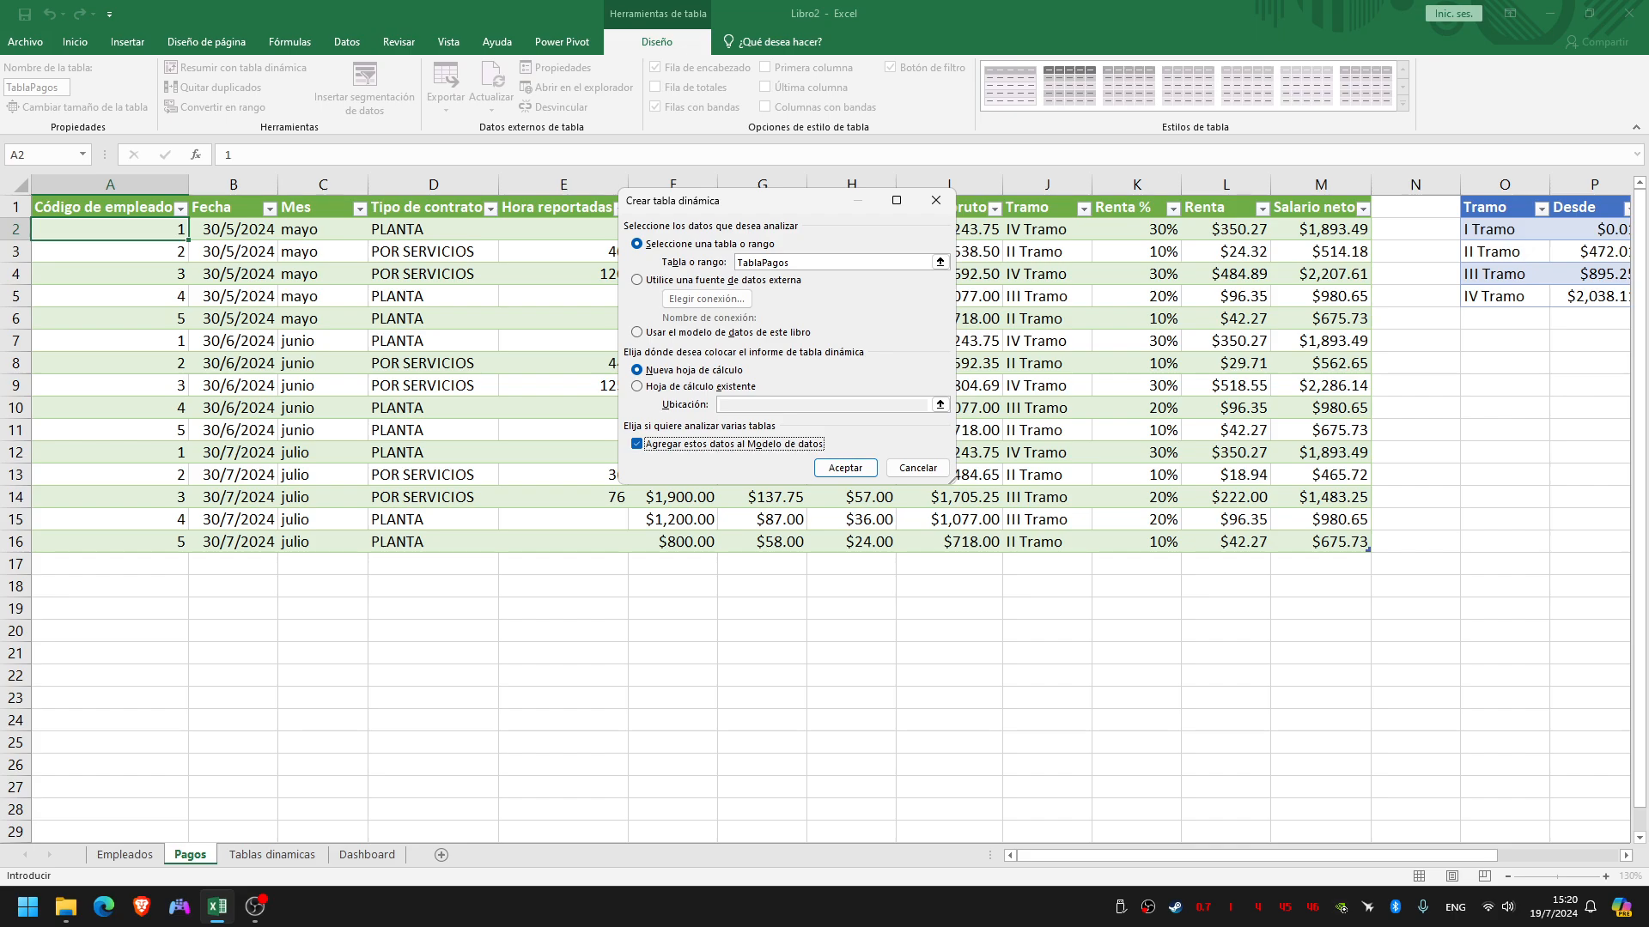
{"action": "left_click", "coordinate": [637, 386]}
{"action": "left_click", "coordinate": [940, 404]}
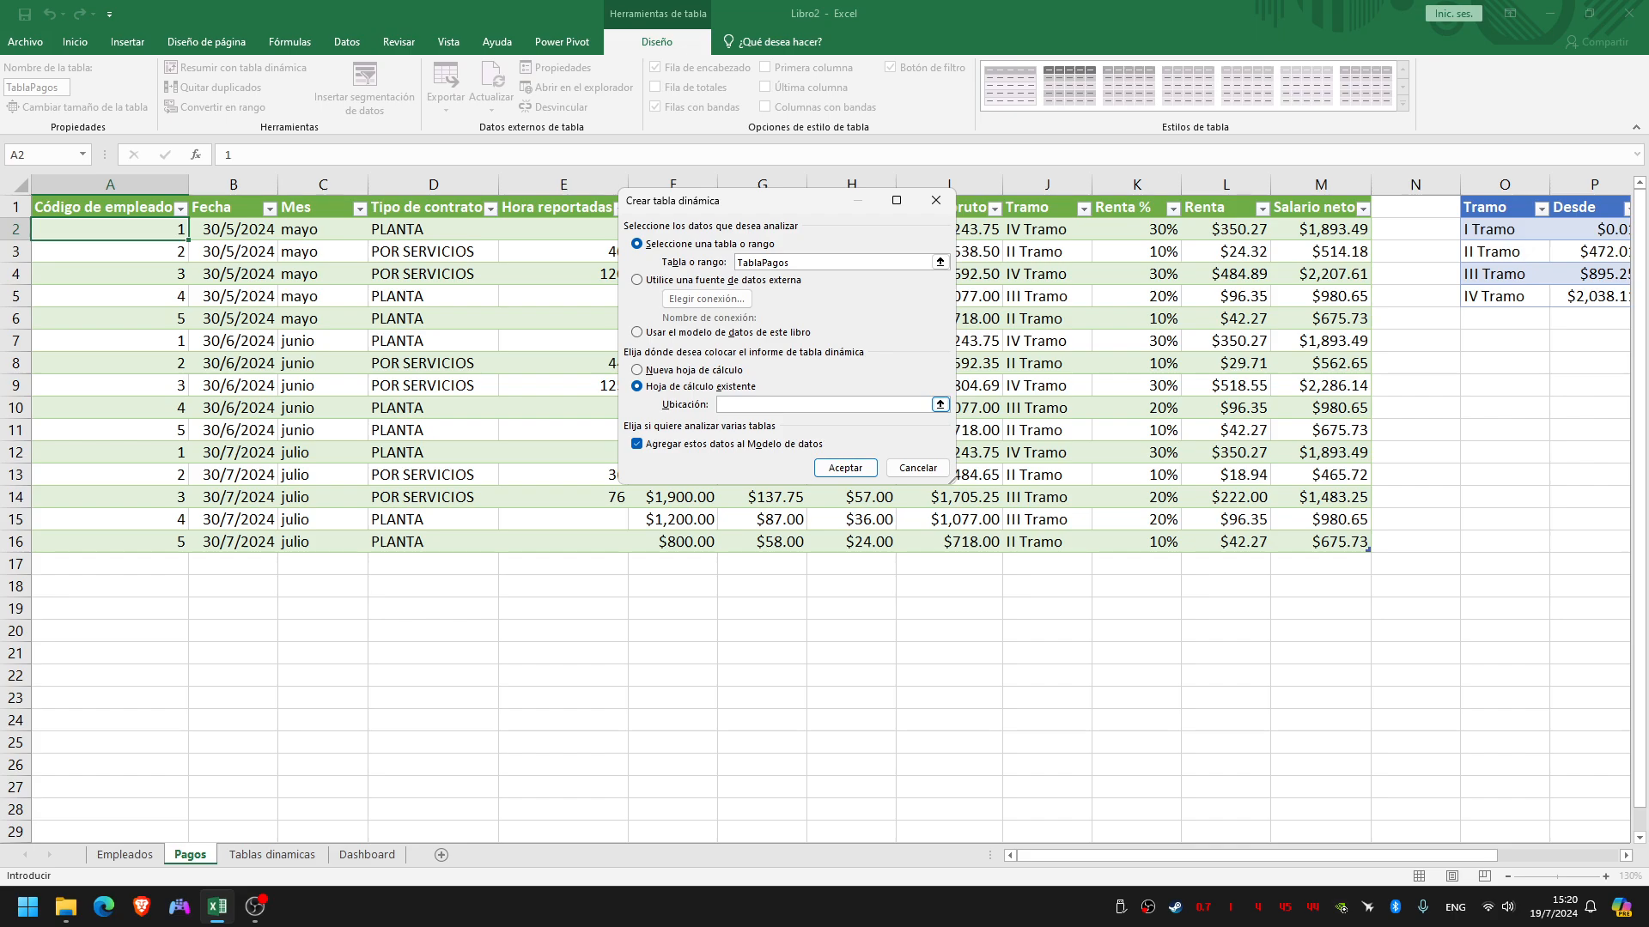
{"action": "left_click", "coordinate": [271, 854]}
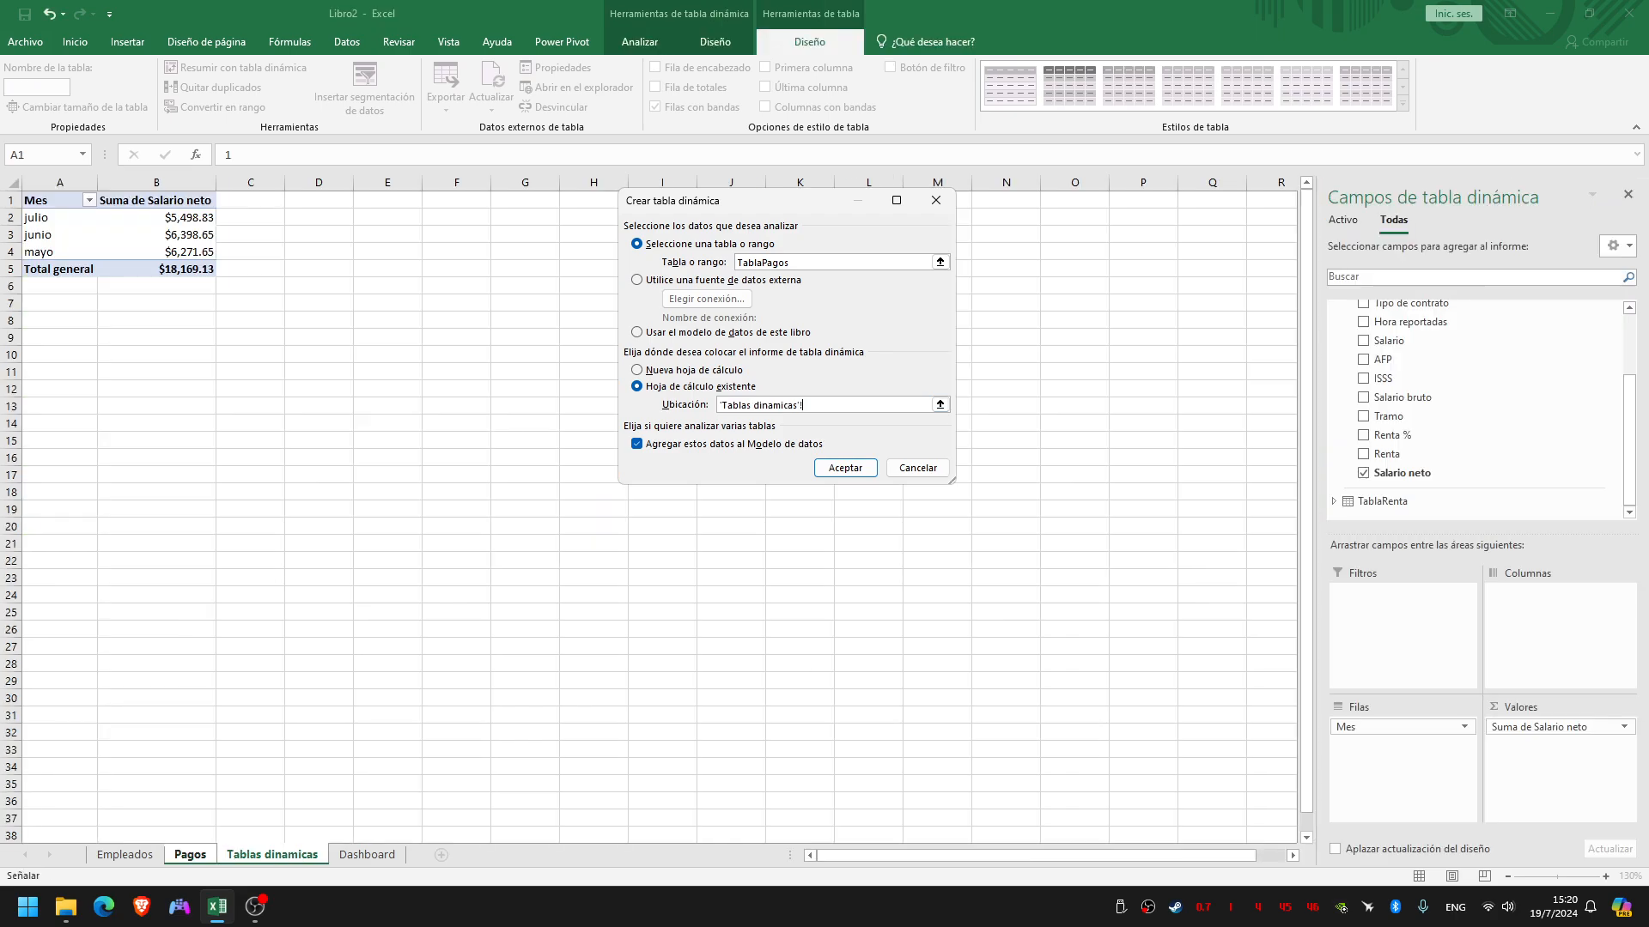
{"action": "left_click", "coordinate": [319, 200]}
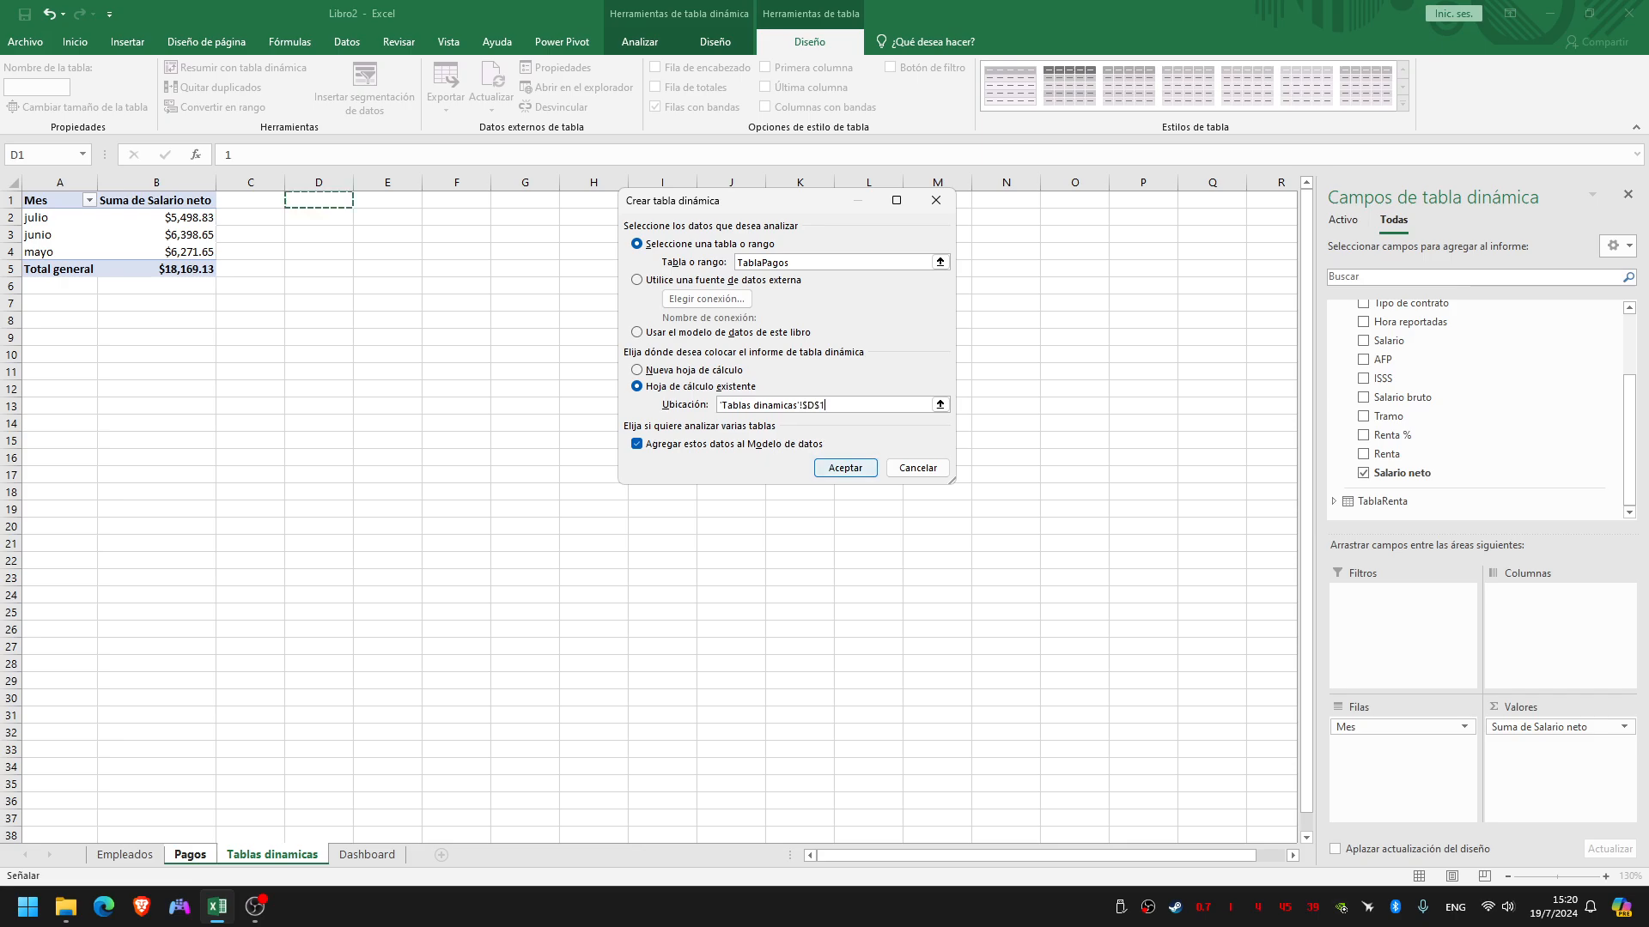
{"action": "key", "text": "Return"}
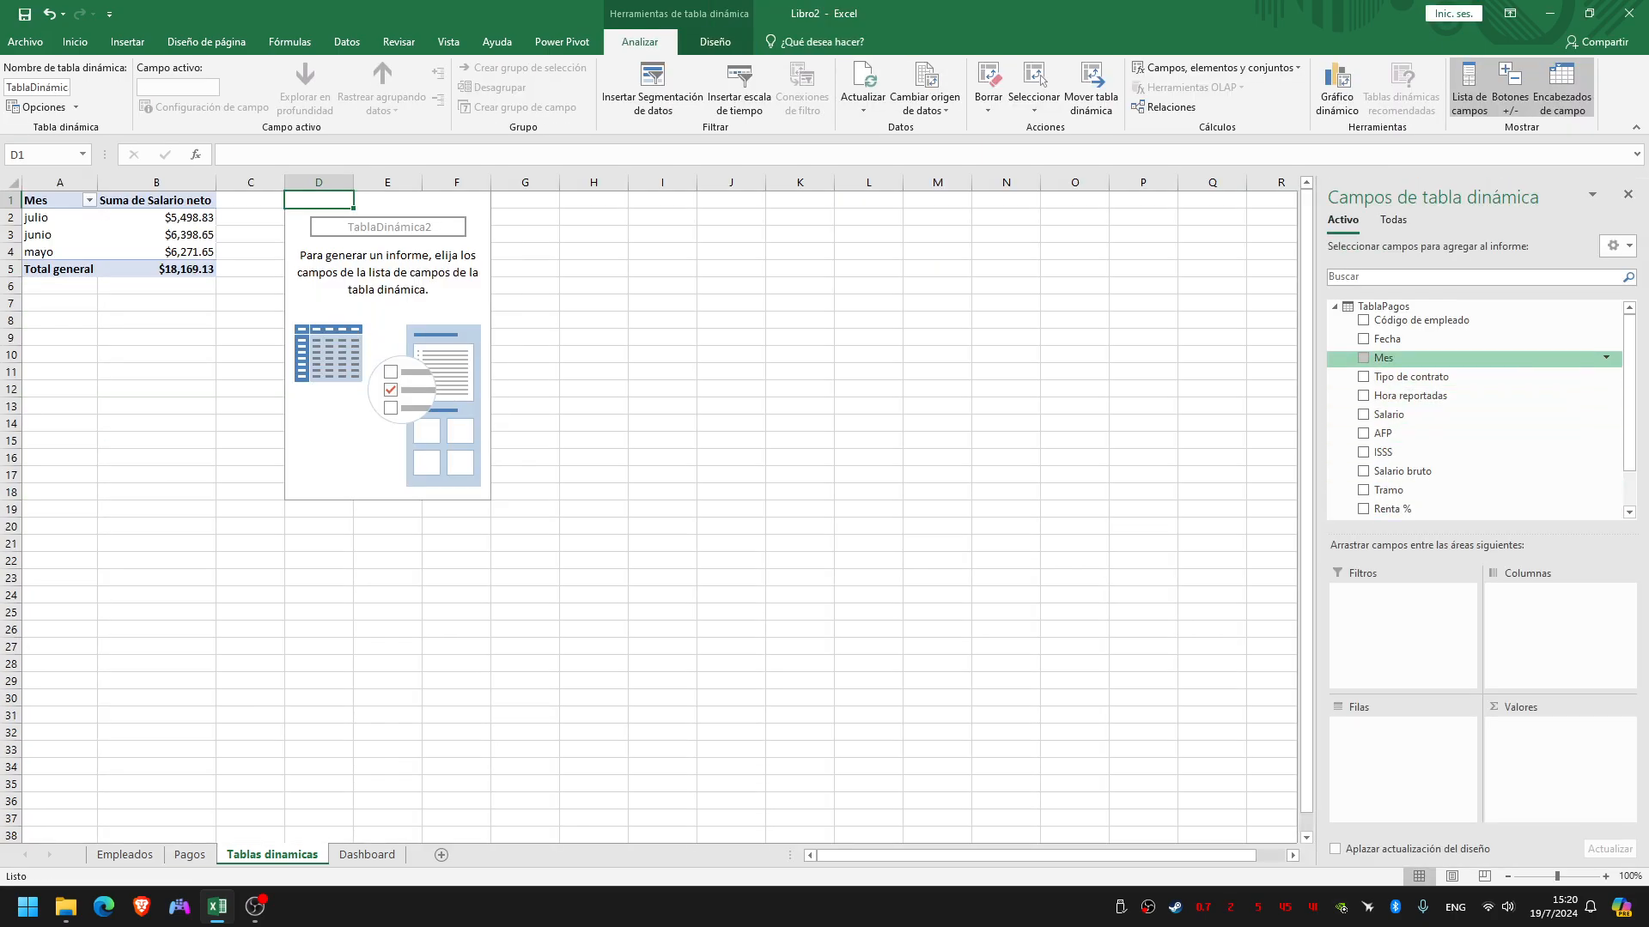
Show all tables in the pivot field list and add Cargo from TablaEmpleados to the new pivot table's rows
{"action": "left_click", "coordinate": [1334, 307]}
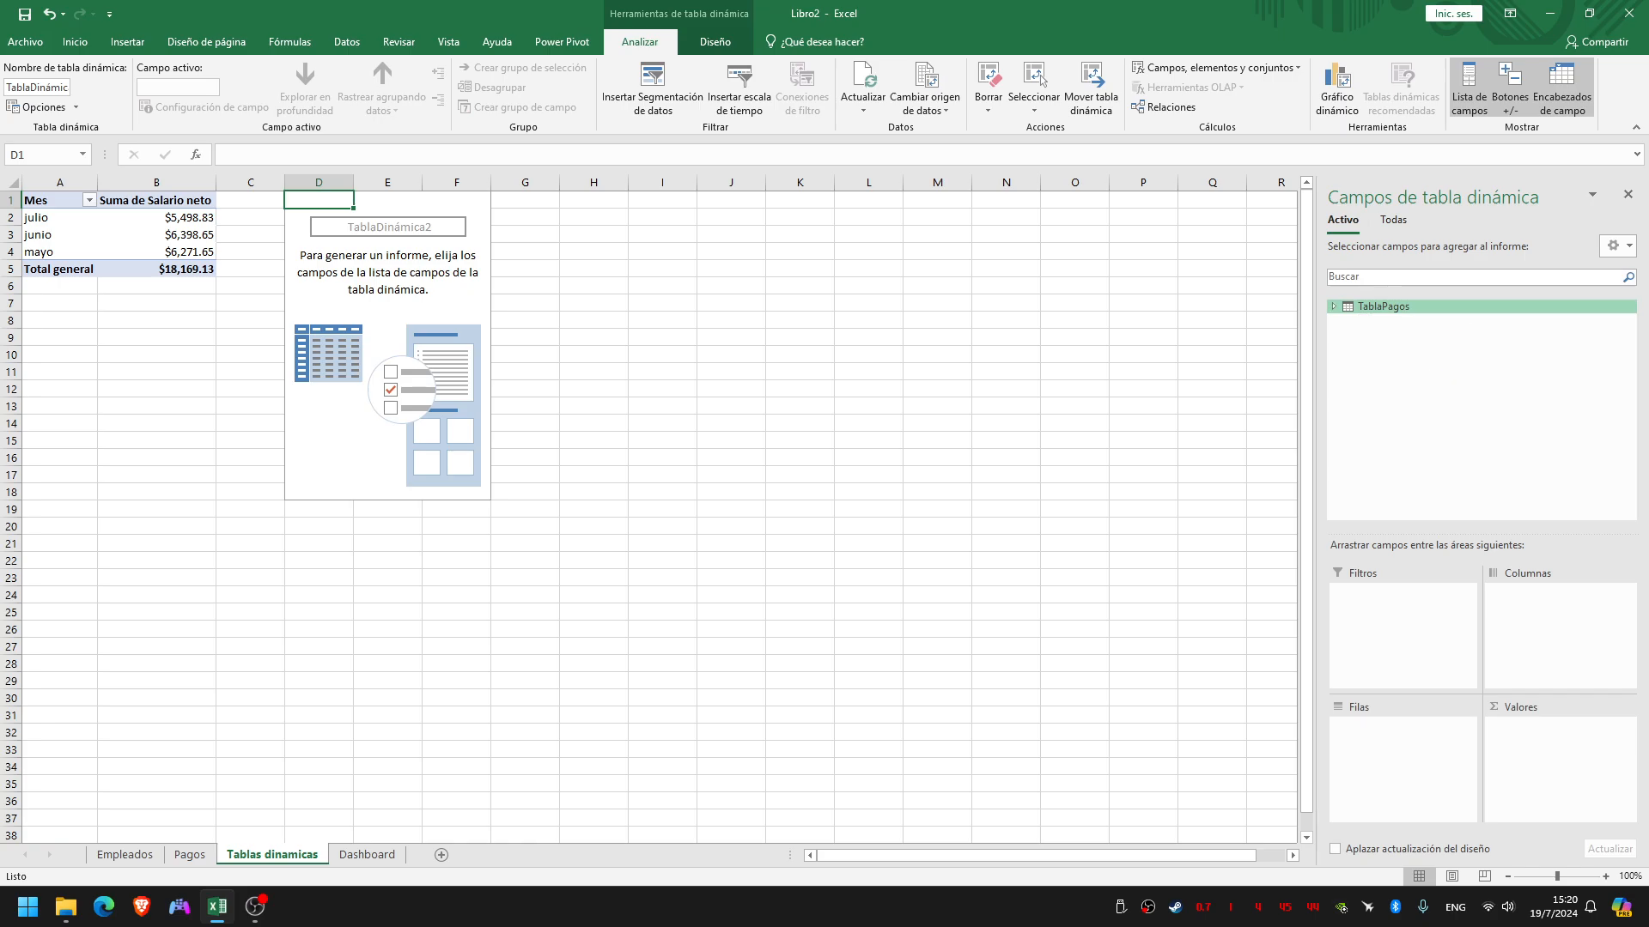
{"action": "left_click", "coordinate": [1334, 307]}
{"action": "left_click", "coordinate": [1393, 220]}
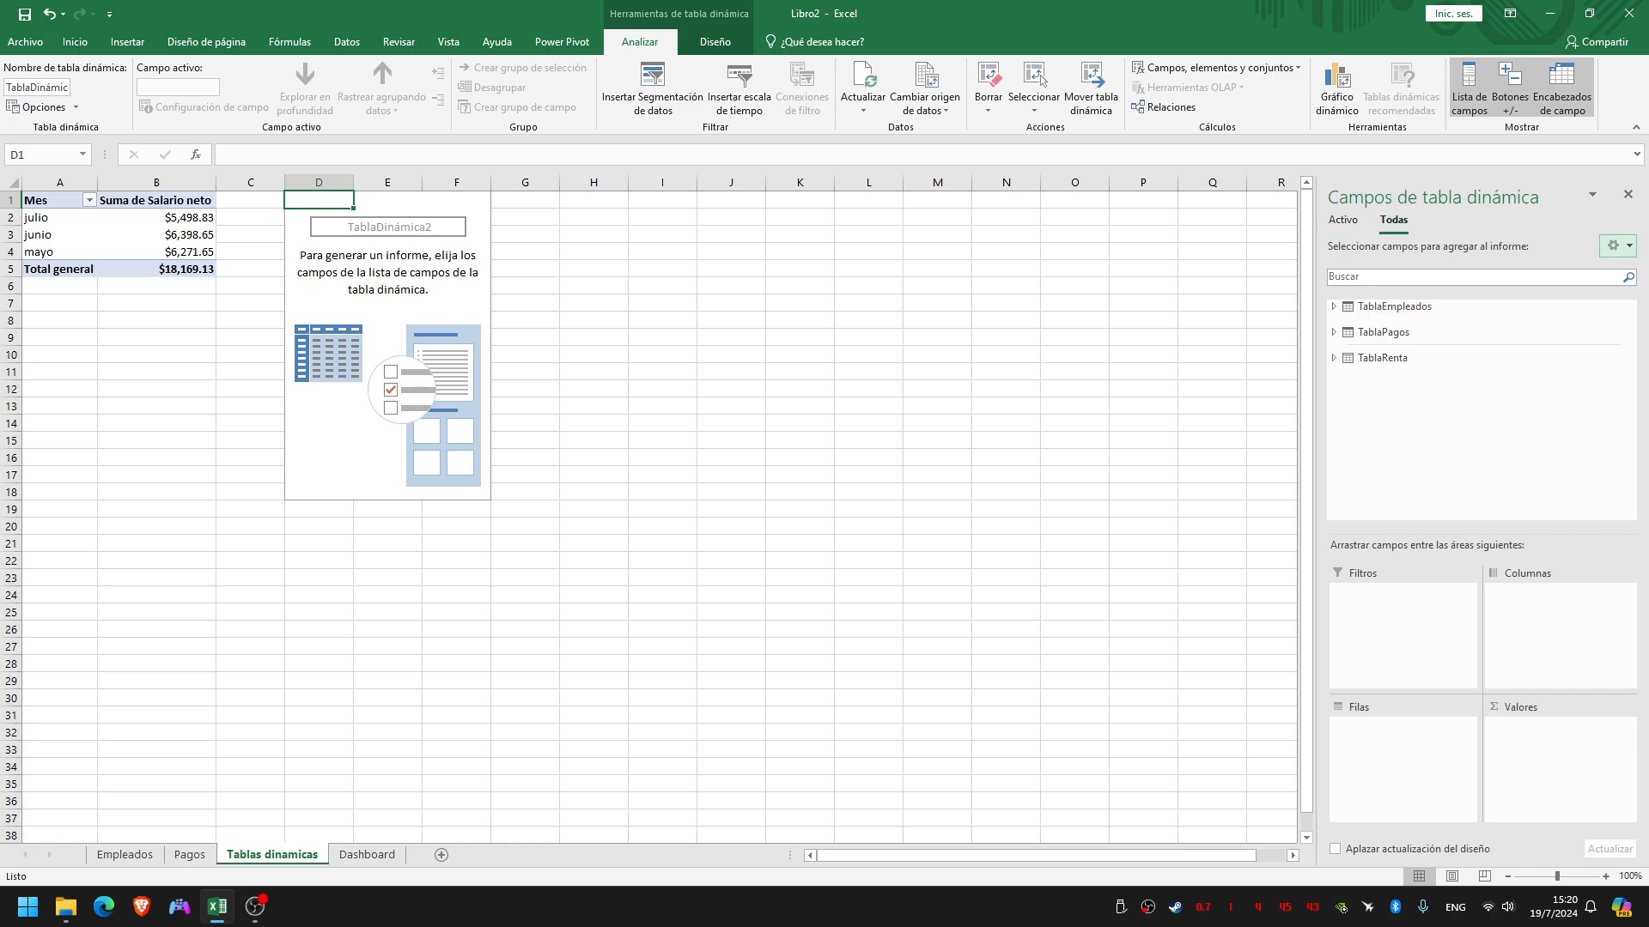
{"action": "left_click", "coordinate": [1334, 307]}
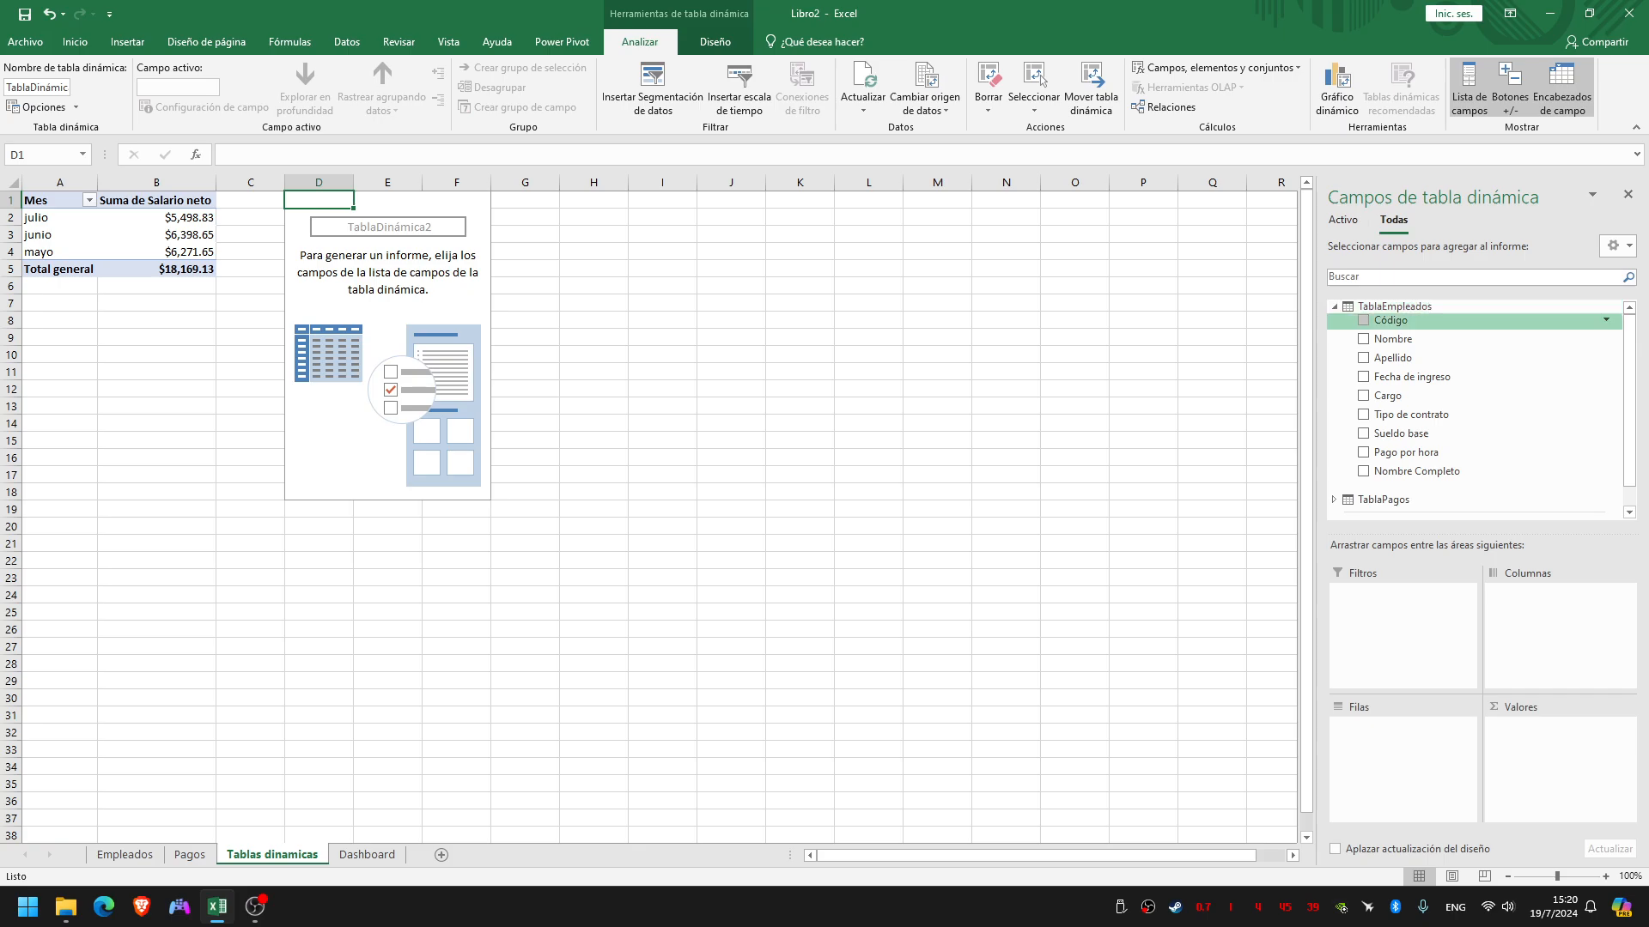
{"action": "scroll", "coordinate": [1474, 403], "scroll_direction": "down", "scroll_amount": 1}
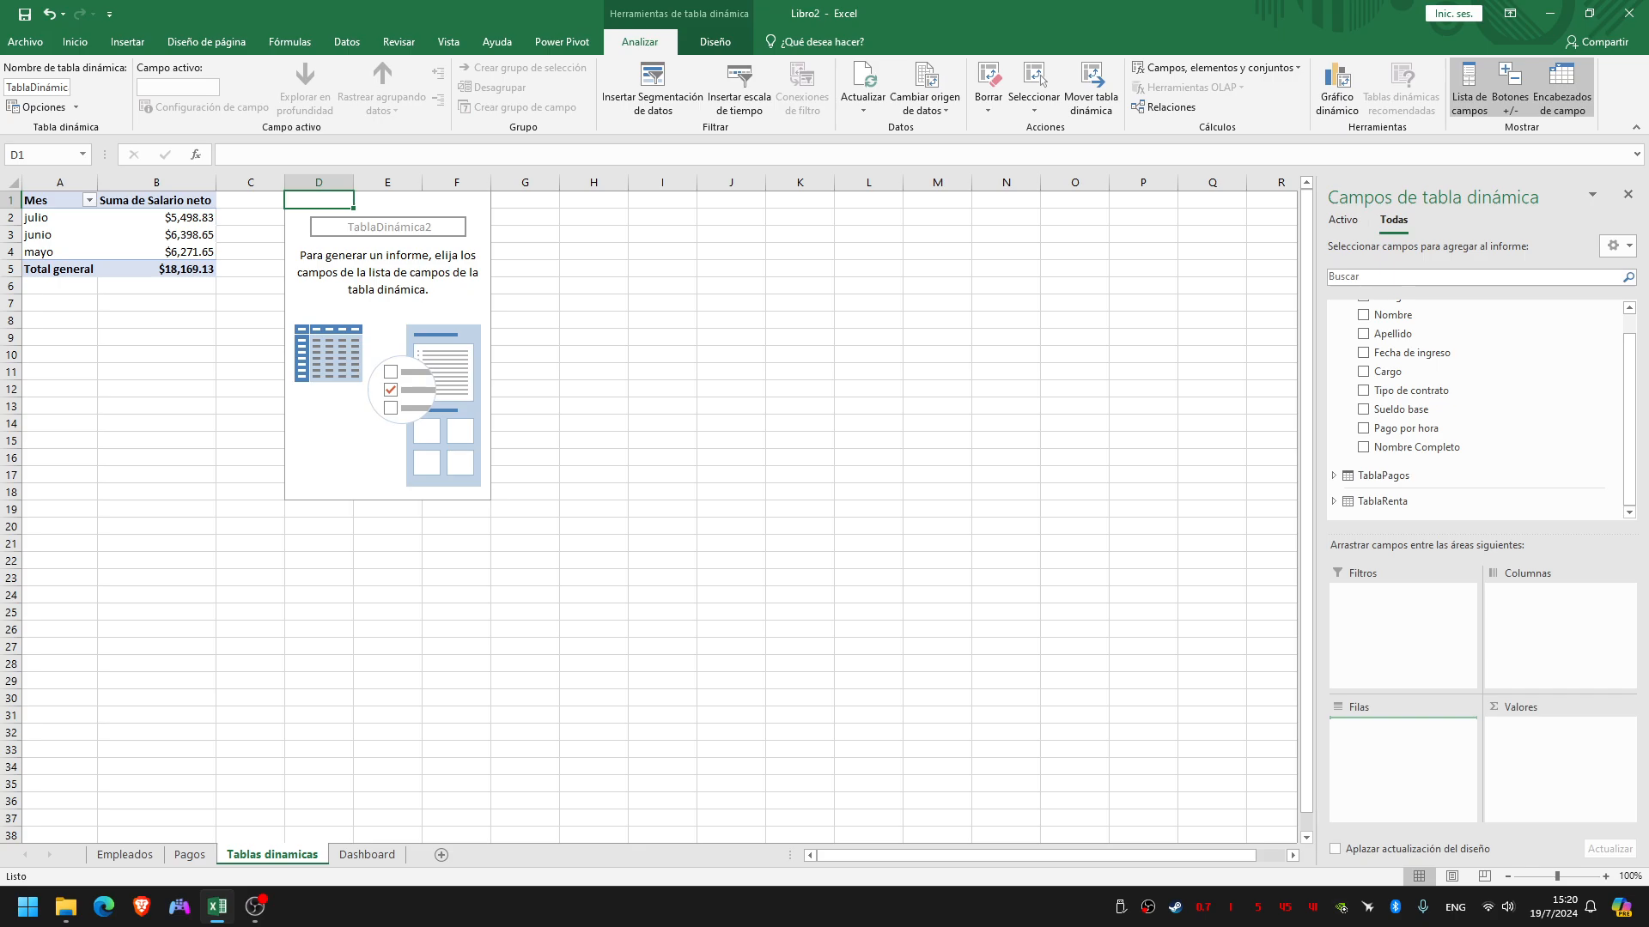
{"action": "left_click", "coordinate": [1363, 371]}
Add Salario neto from TablaPagos to the values of the Cargo pivot table as a sum
{"action": "scroll", "coordinate": [1460, 393], "scroll_direction": "up", "scroll_amount": 1}
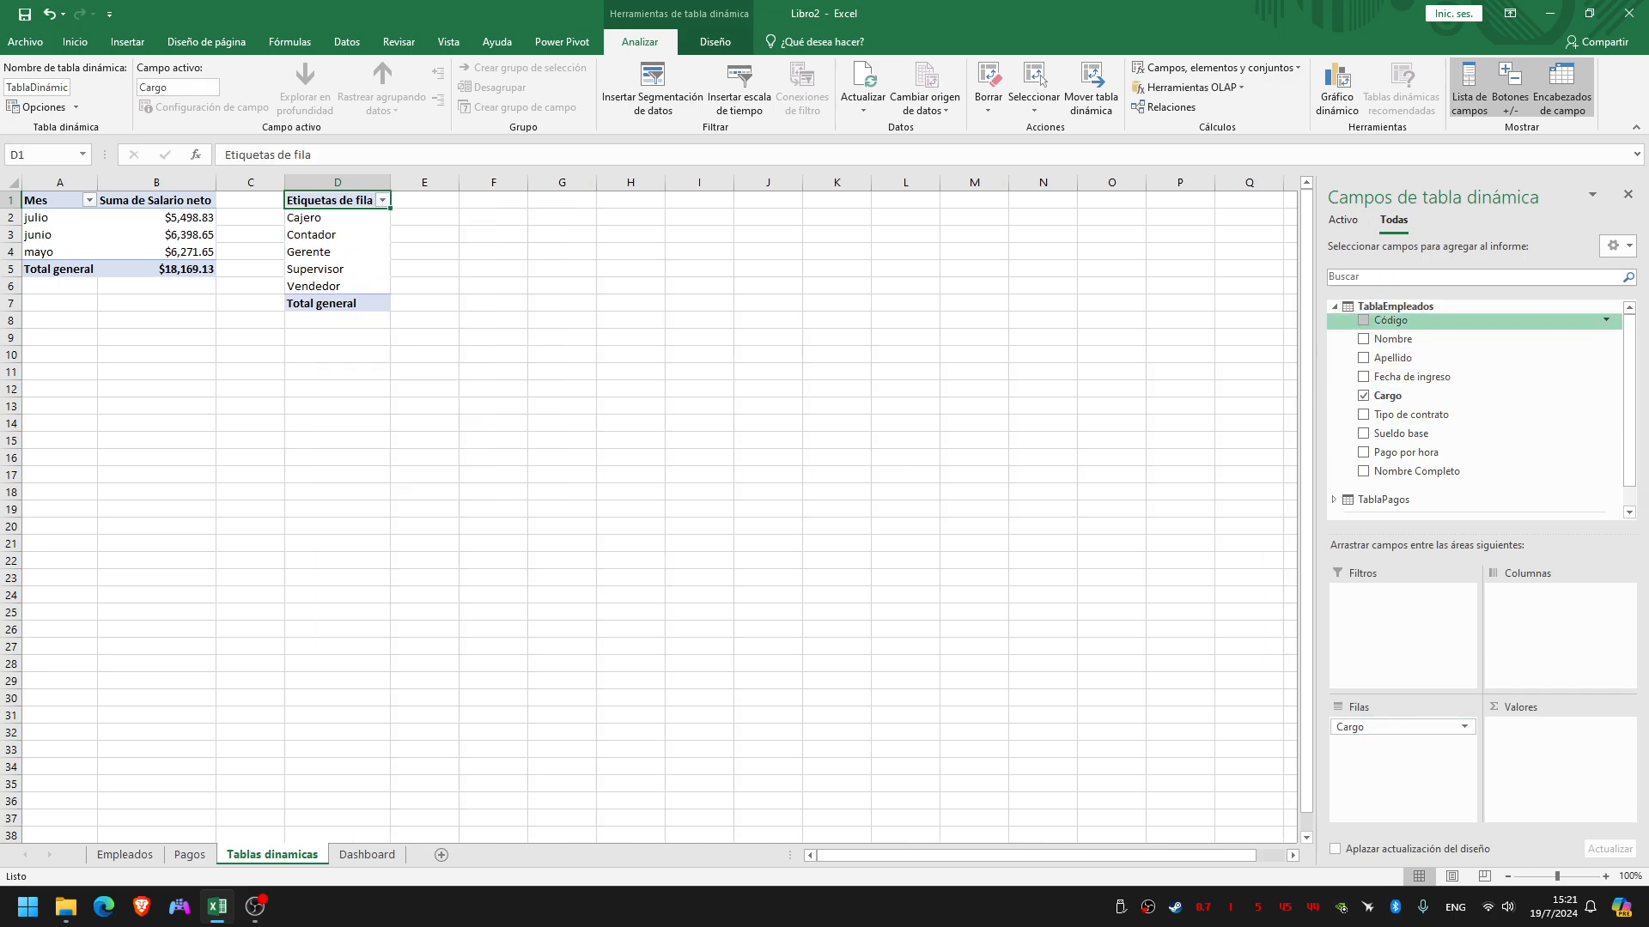
{"action": "left_click", "coordinate": [1335, 306]}
{"action": "left_click", "coordinate": [1334, 332]}
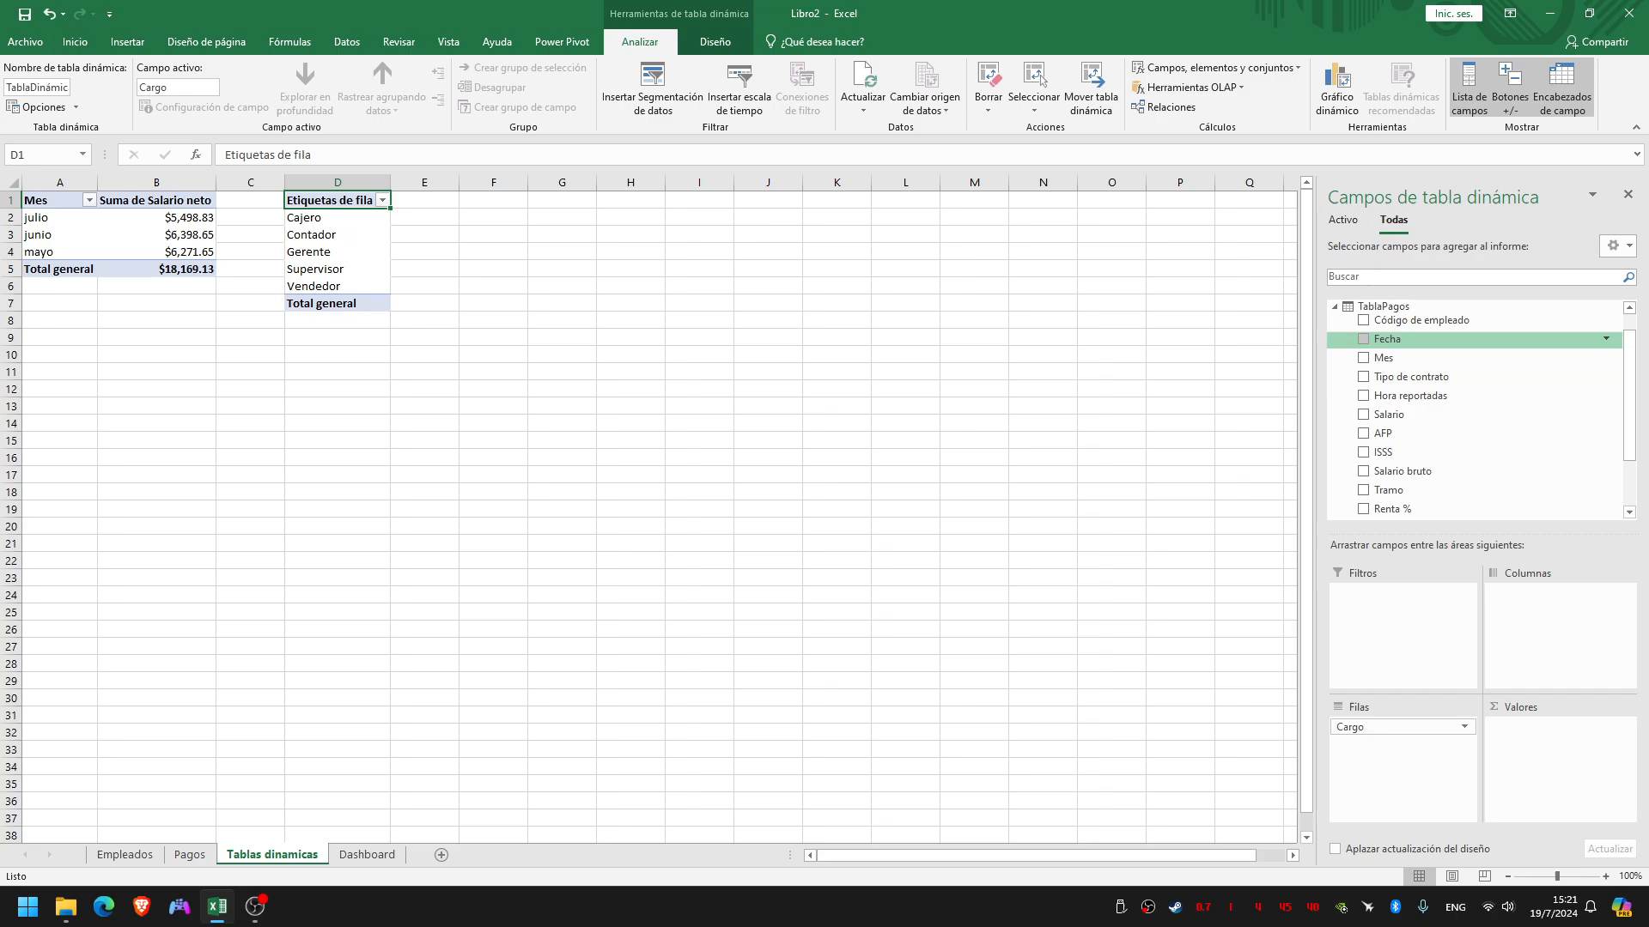
{"action": "scroll", "coordinate": [1460, 403], "scroll_direction": "down", "scroll_amount": 4}
{"action": "left_click_drag", "start_coordinate": [1399, 472], "coordinate": [1559, 756]}
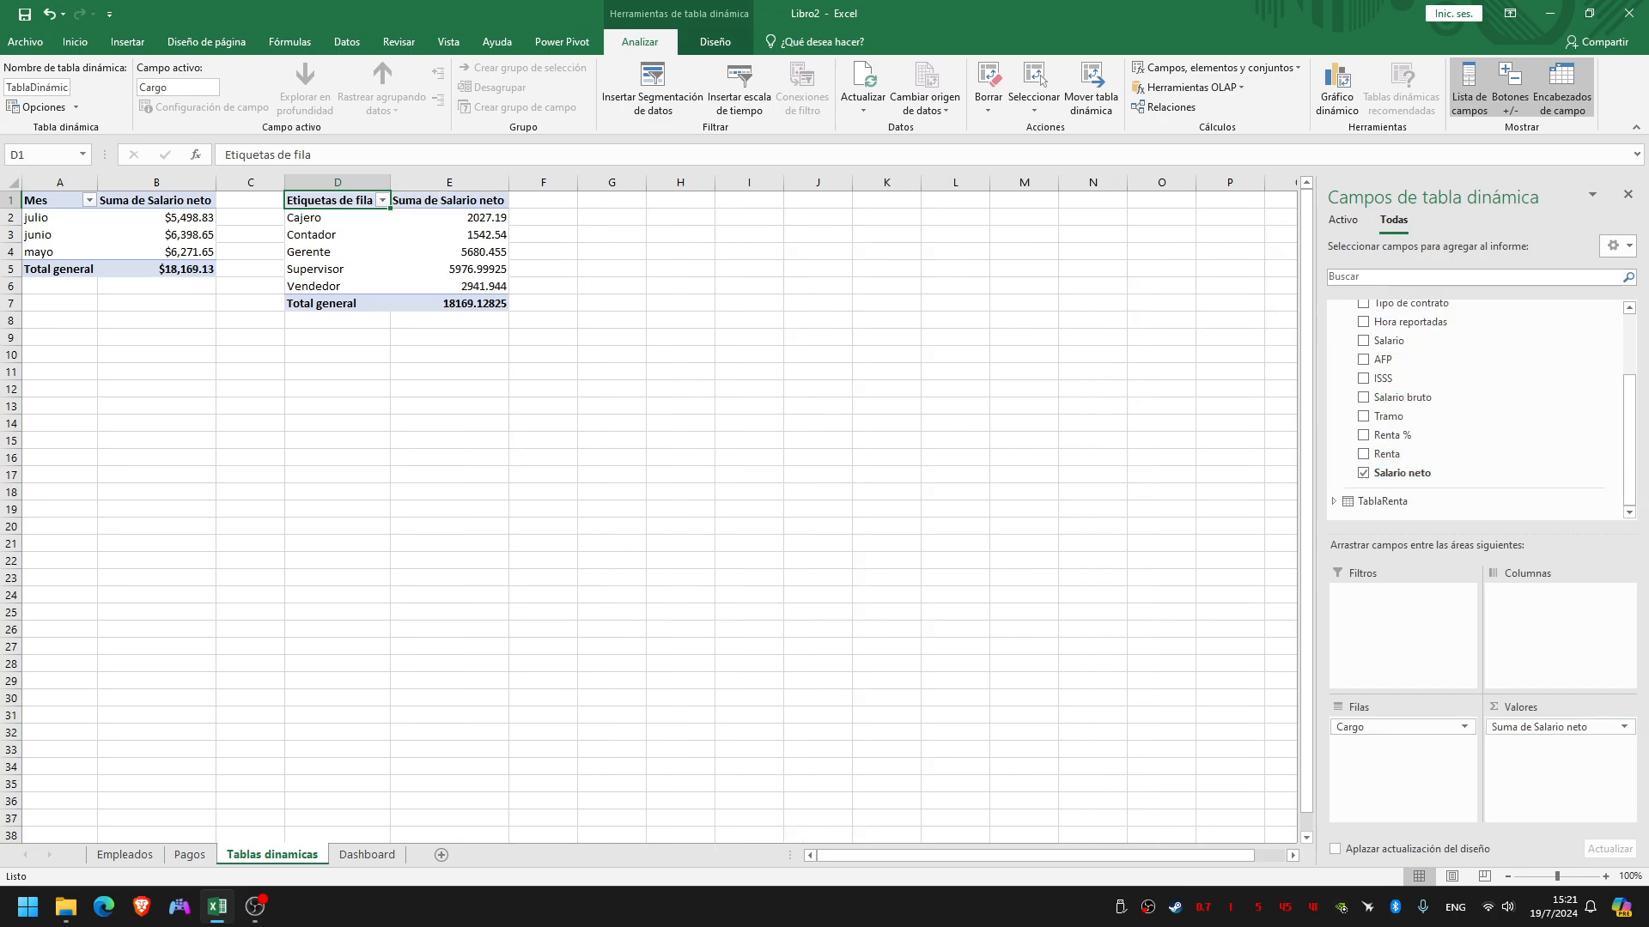
Format the Cargo pivot table's Suma de Salario neto field as Moneda with 2 decimal places and the $ symbol
{"action": "left_click", "coordinate": [1558, 726]}
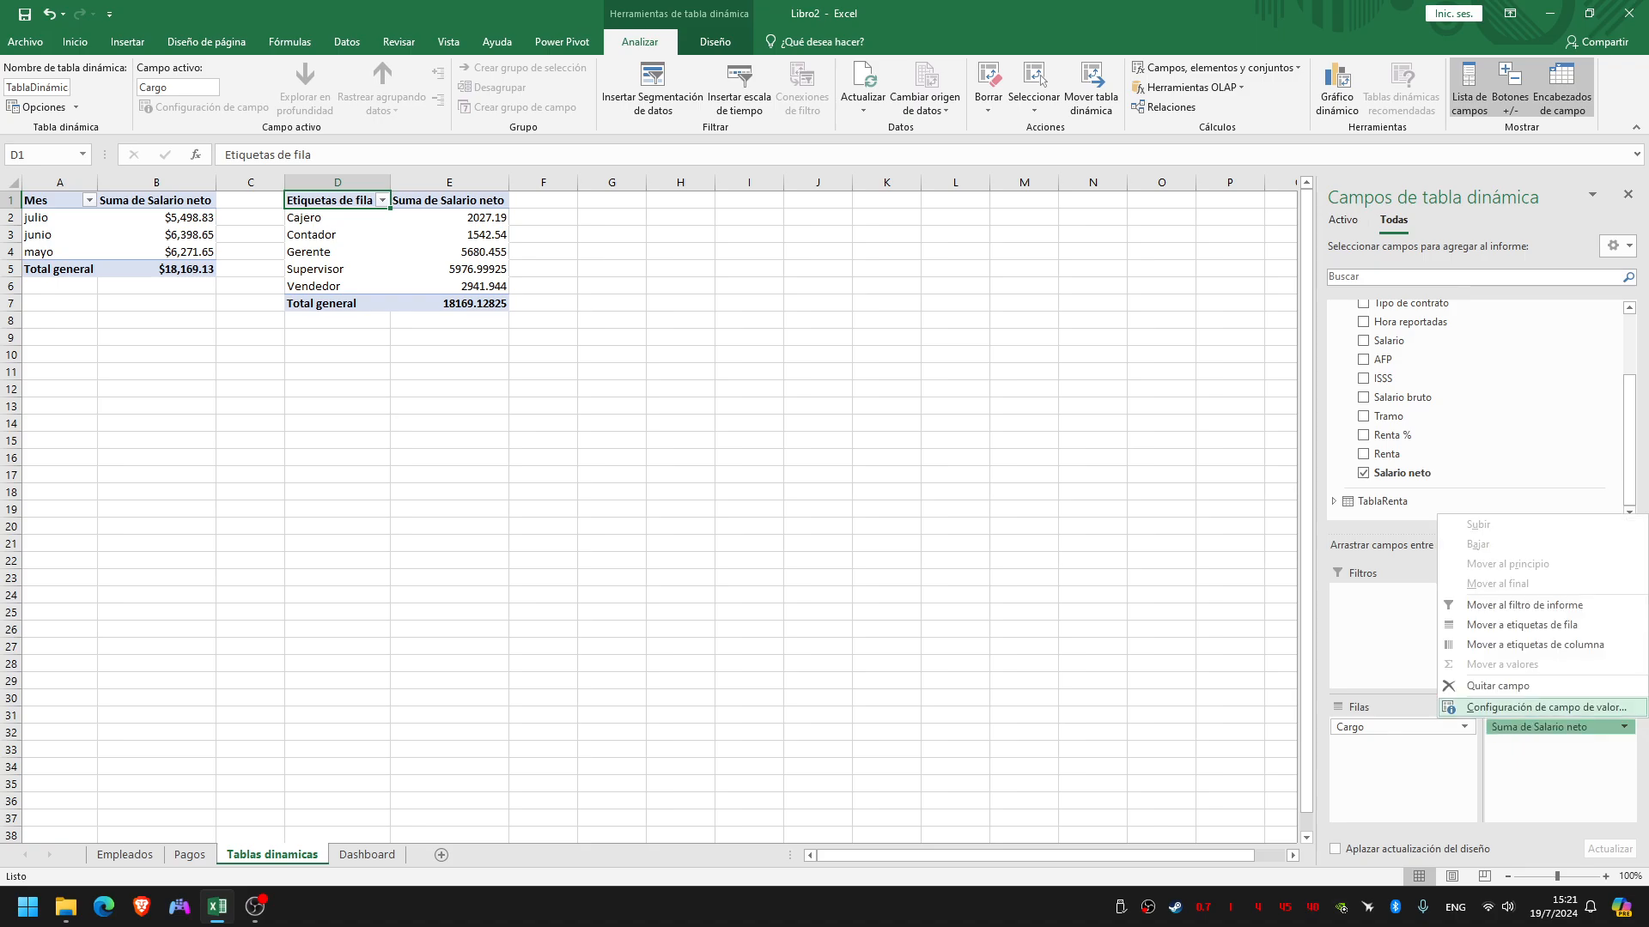
{"action": "left_click", "coordinate": [1537, 707]}
{"action": "left_click", "coordinate": [674, 456]}
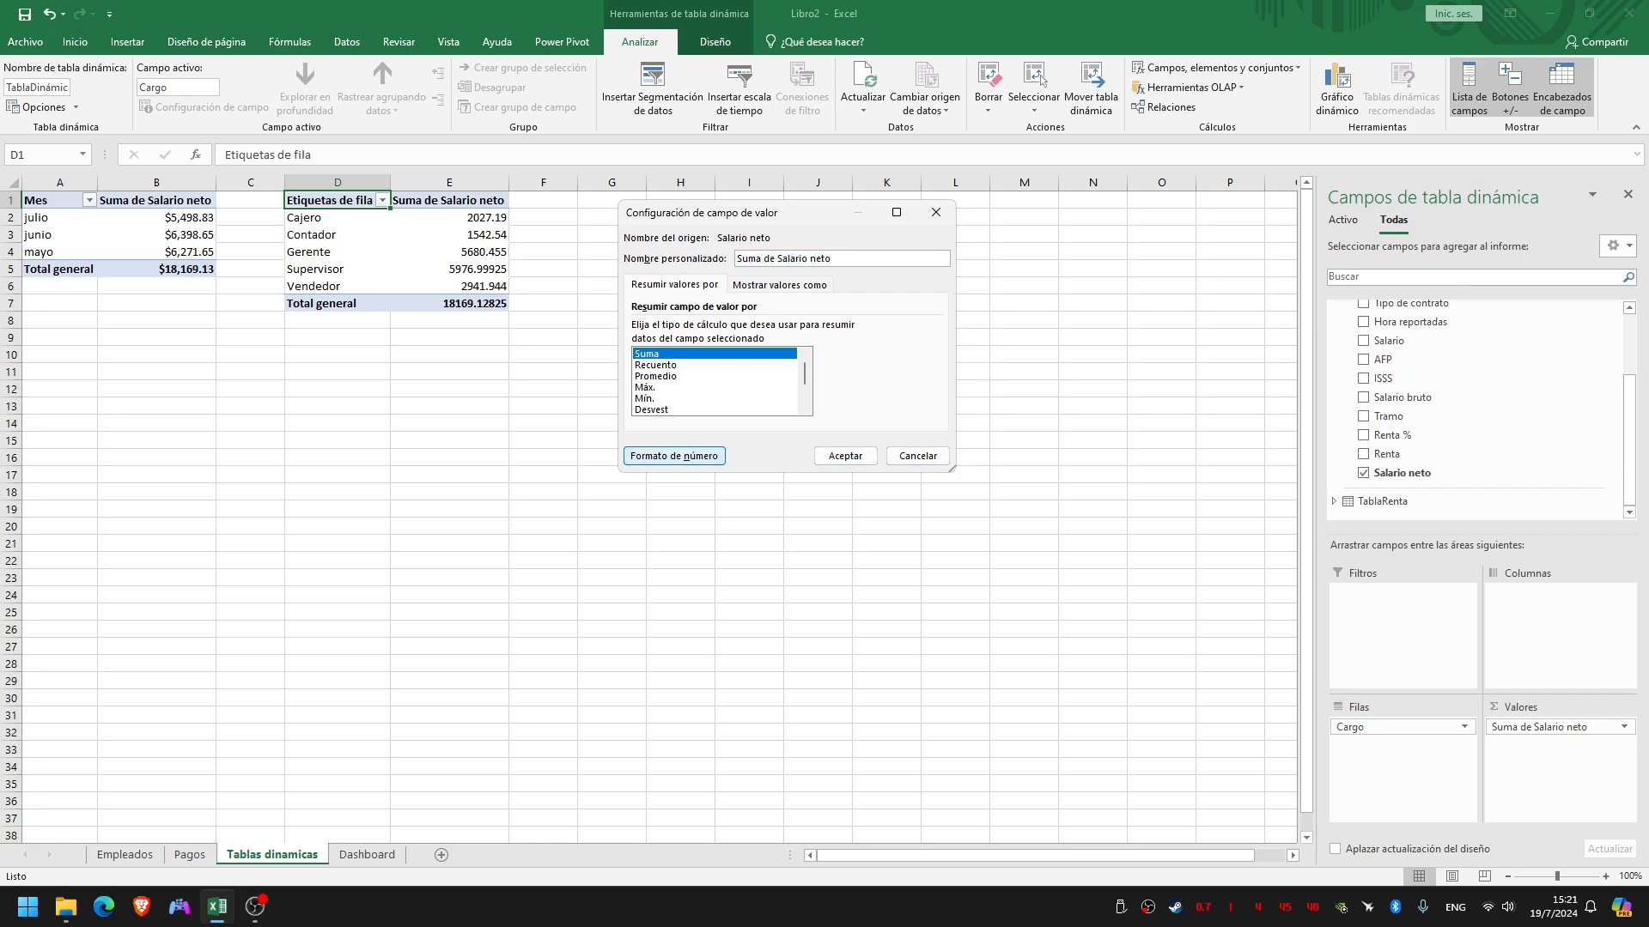
{"action": "left_click", "coordinate": [589, 228]}
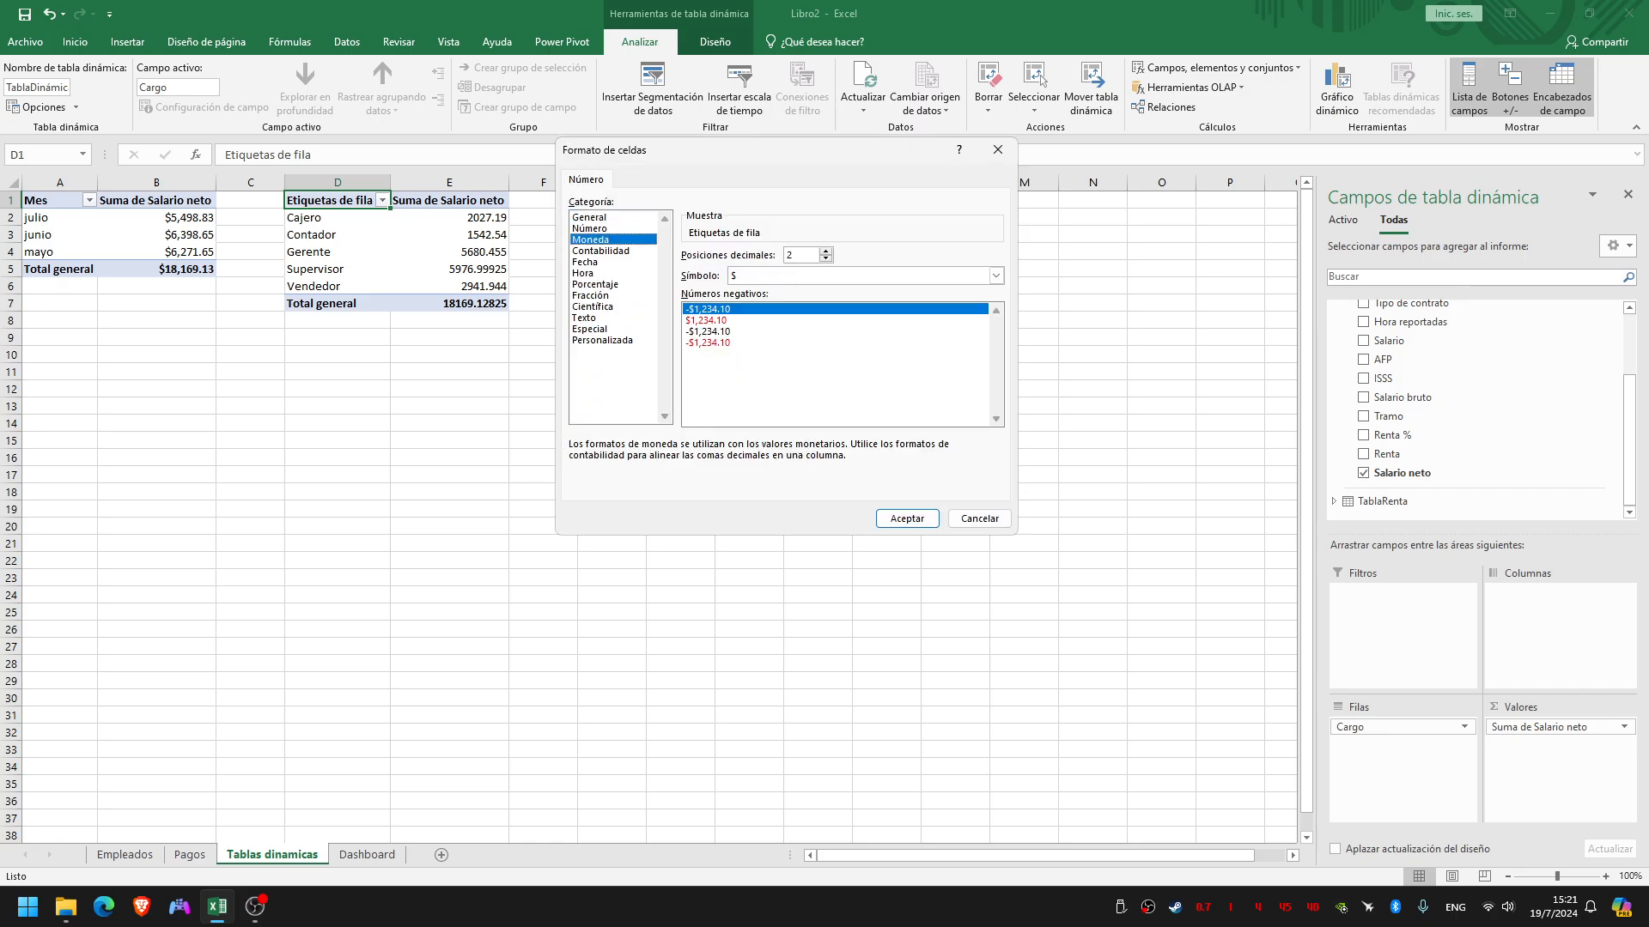
{"action": "left_click", "coordinate": [907, 518]}
{"action": "left_click", "coordinate": [845, 456]}
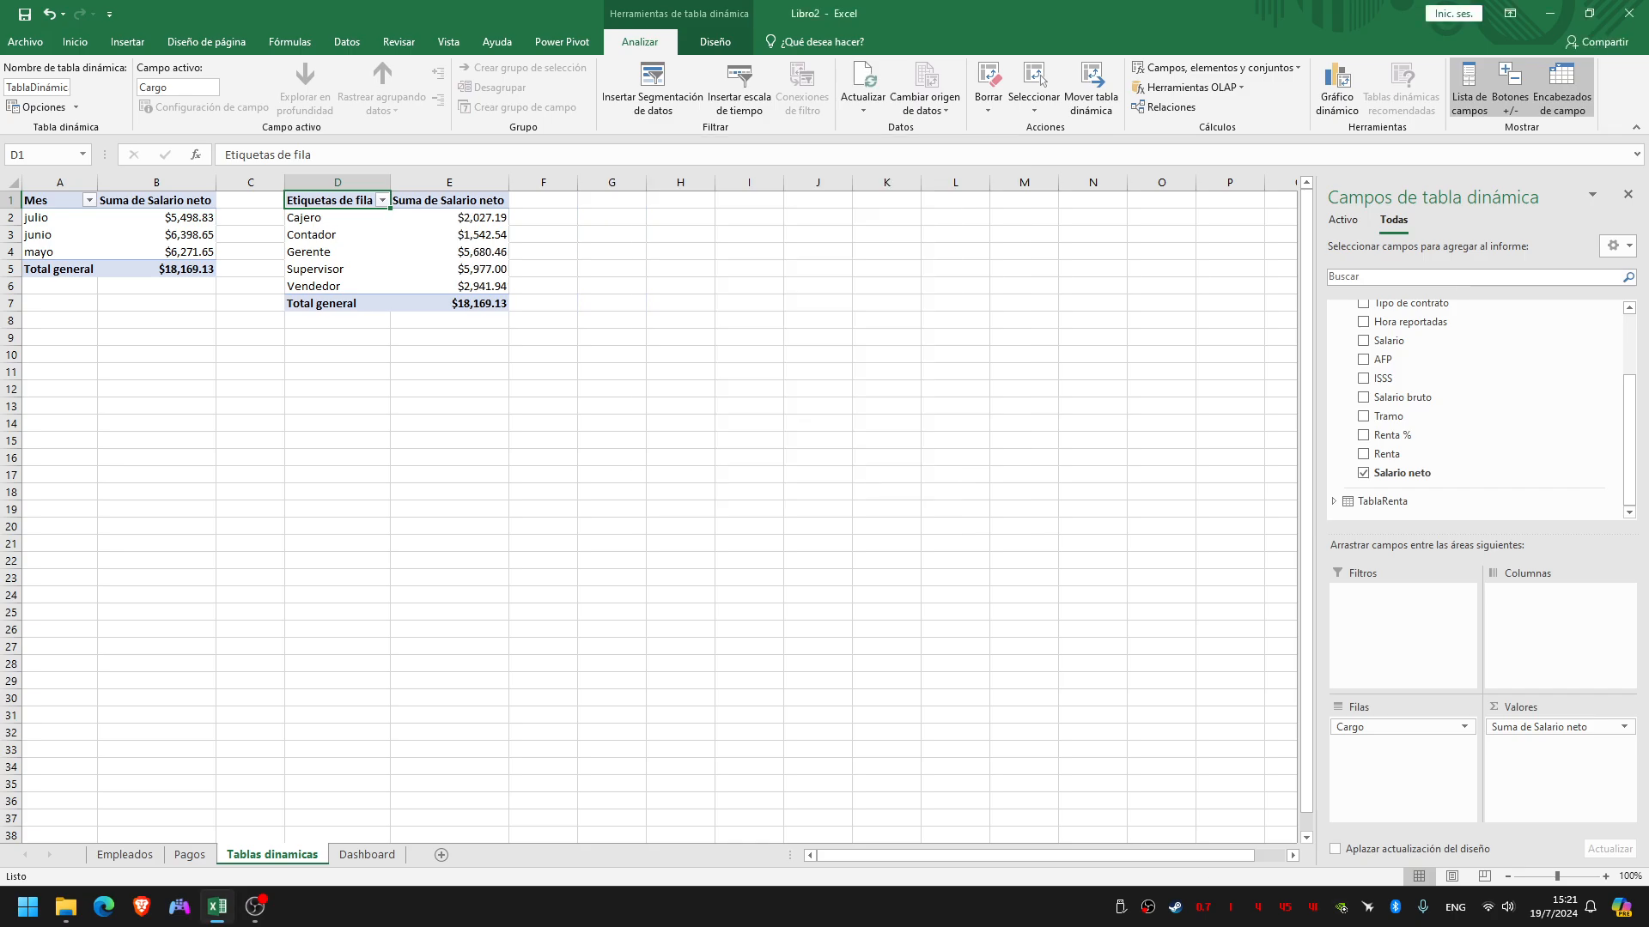
Rename the row labels header in cell D1 to "Cargo"
{"action": "double_click", "coordinate": [336, 200]}
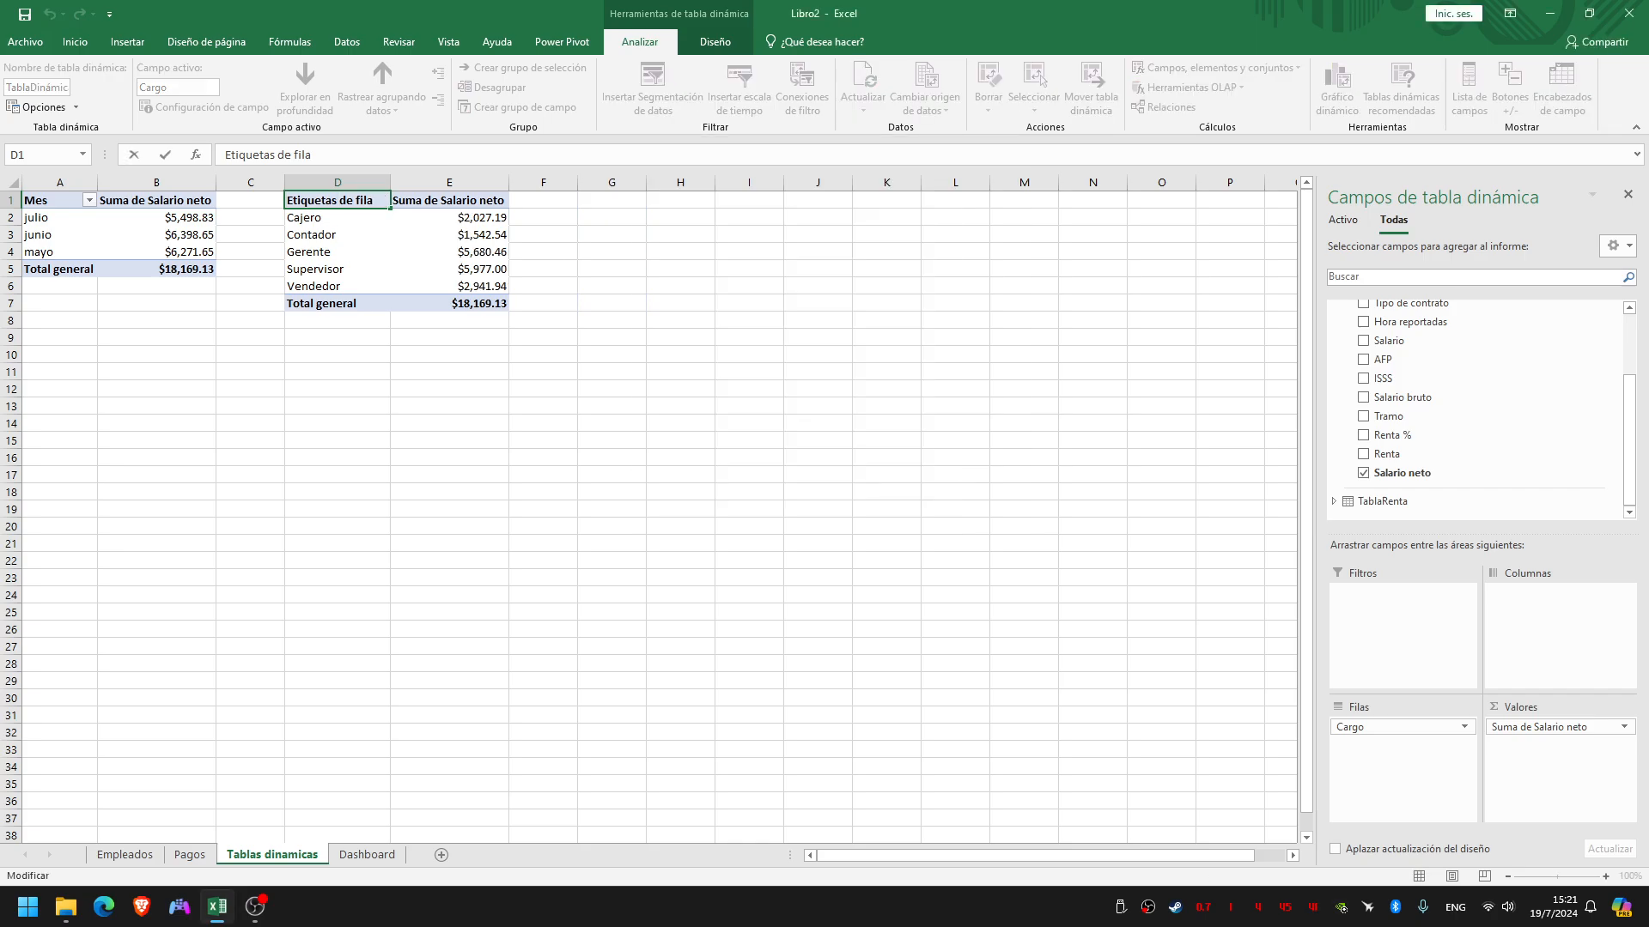
{"action": "left_click_drag", "start_coordinate": [375, 200], "coordinate": [244, 186]}
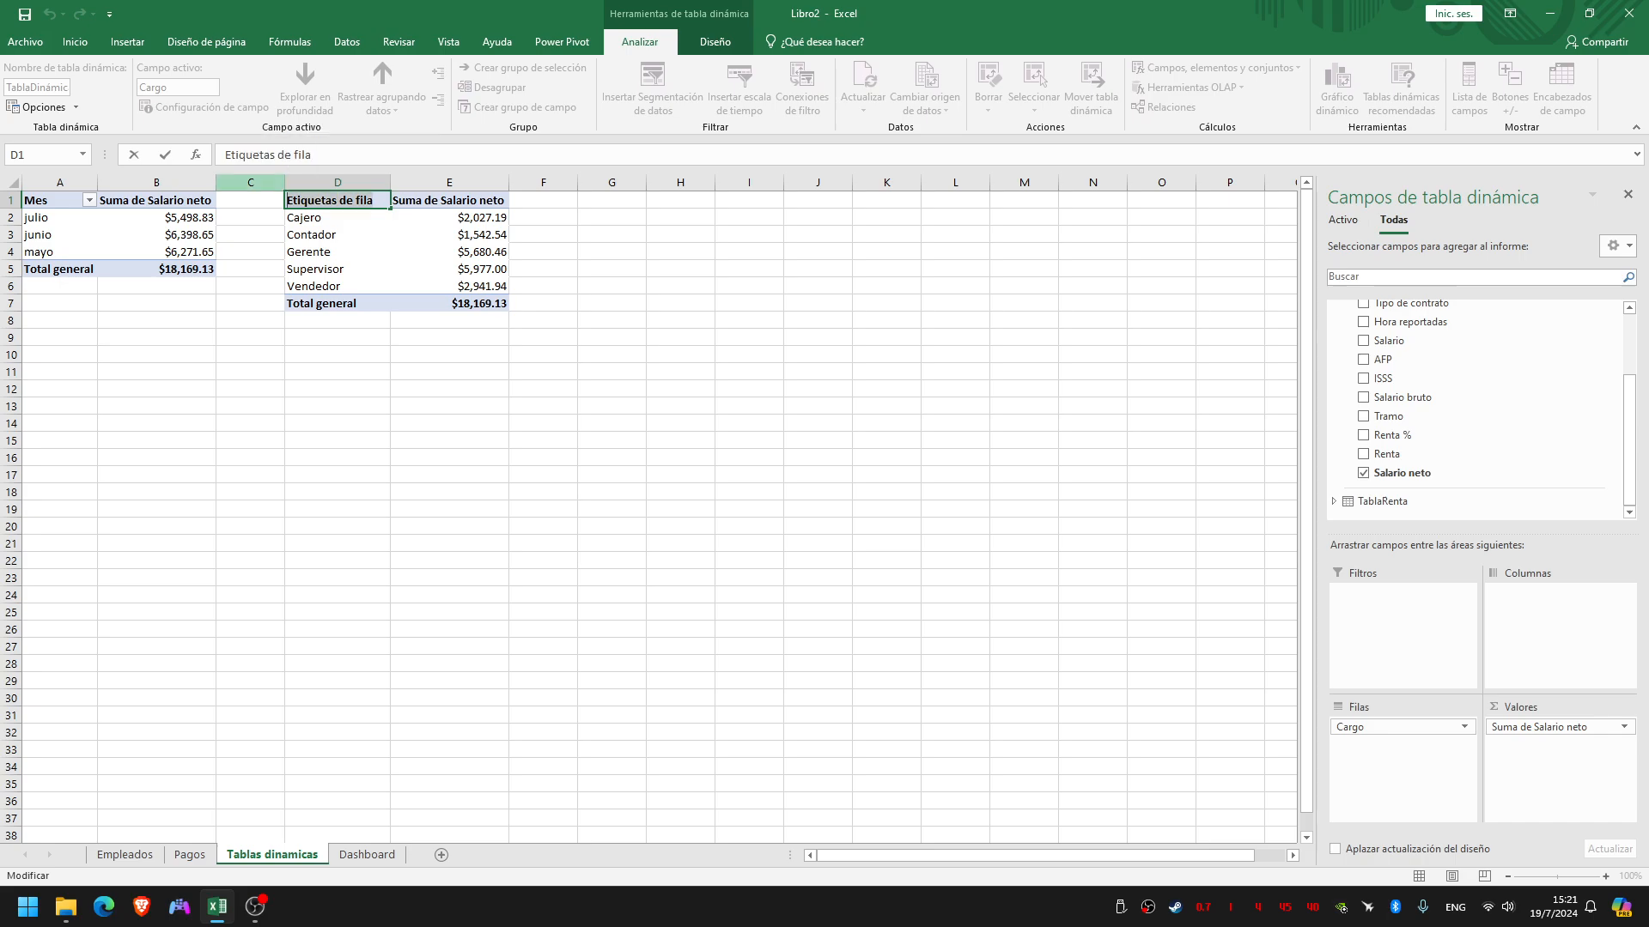
{"action": "type", "text": "Cargo"}
{"action": "key", "text": "Return"}
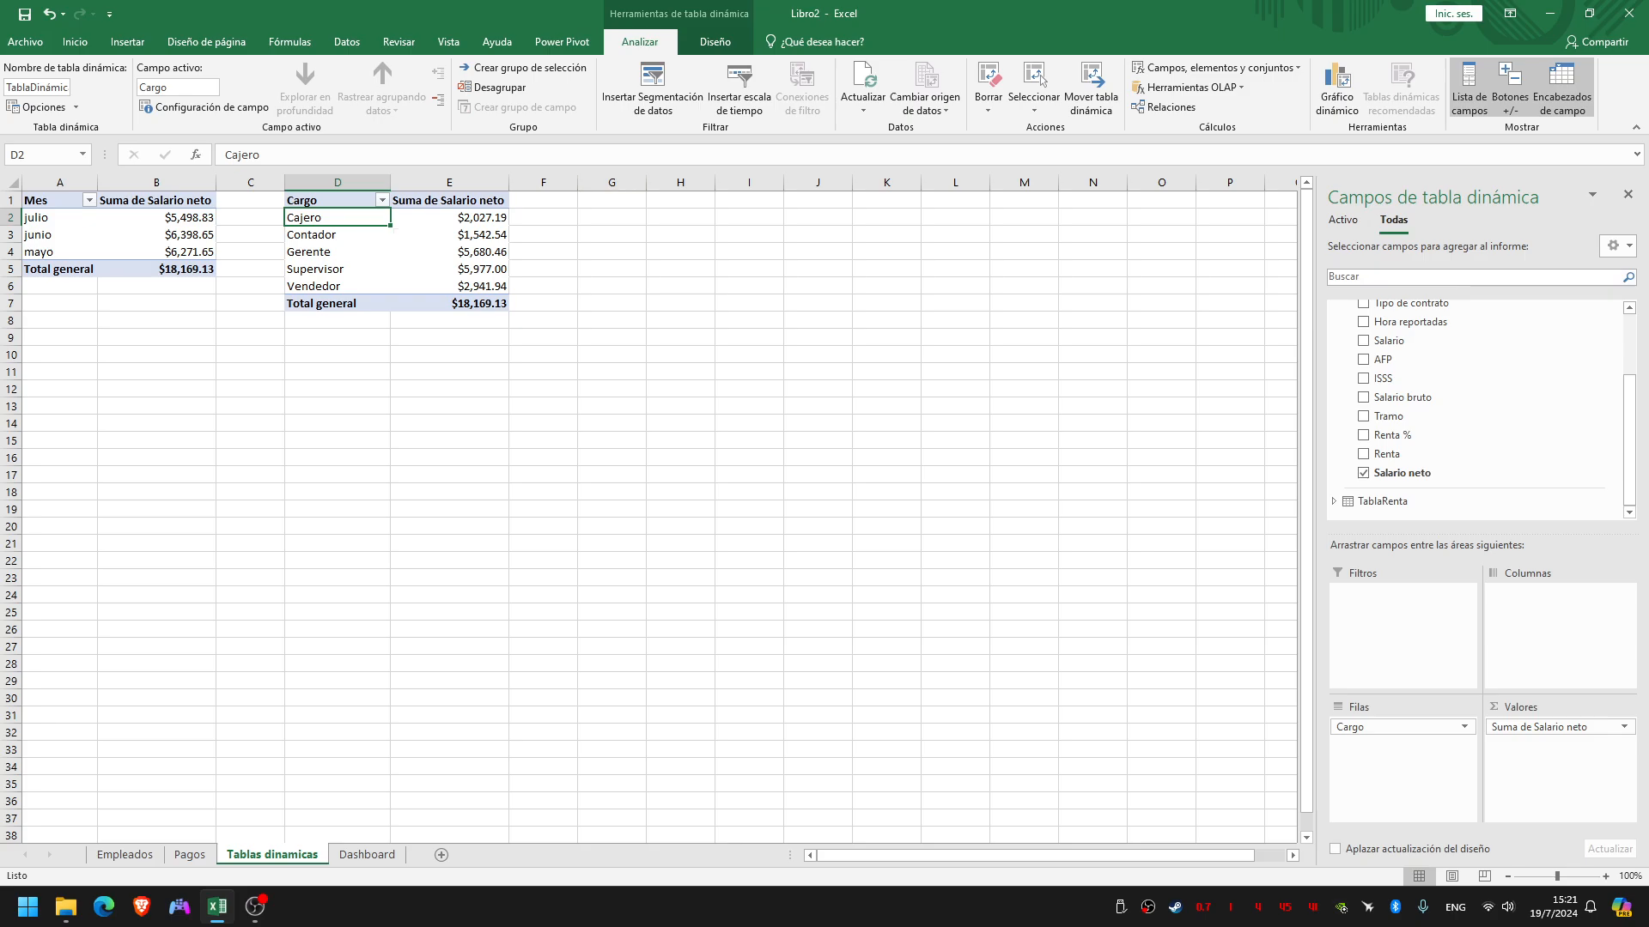
Create a pivot table from TablaPagos at cell G1 of the Tablas dinamicas sheet, adding the data to the data model
{"action": "left_click", "coordinate": [611, 200]}
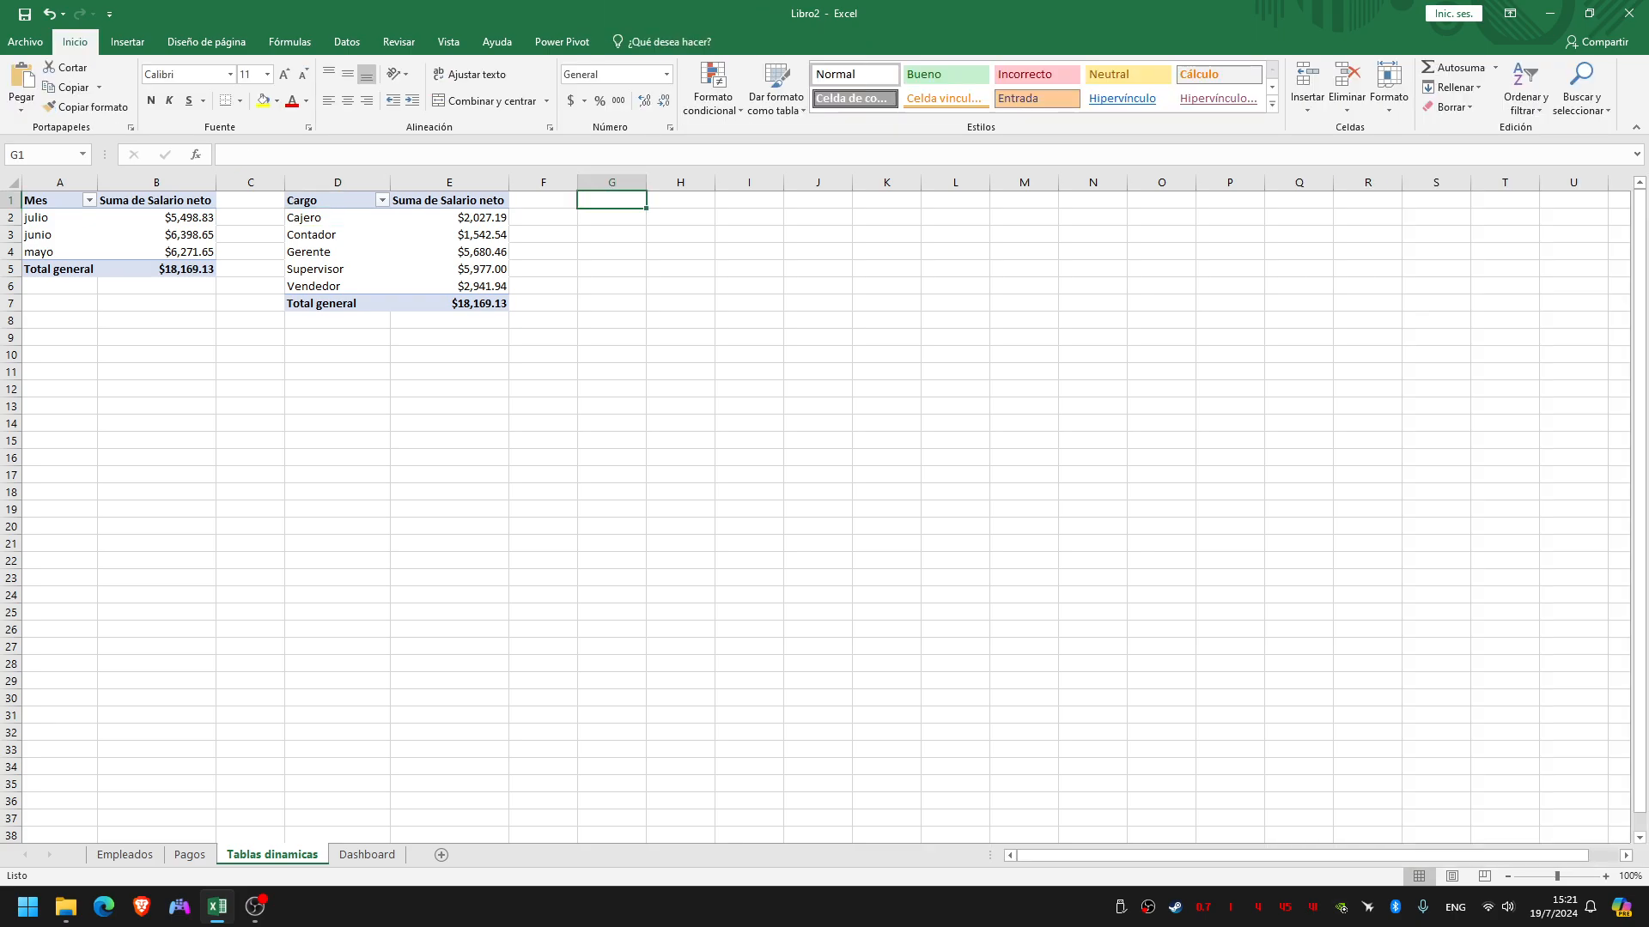
{"action": "key", "text": "ctrl+super+Right"}
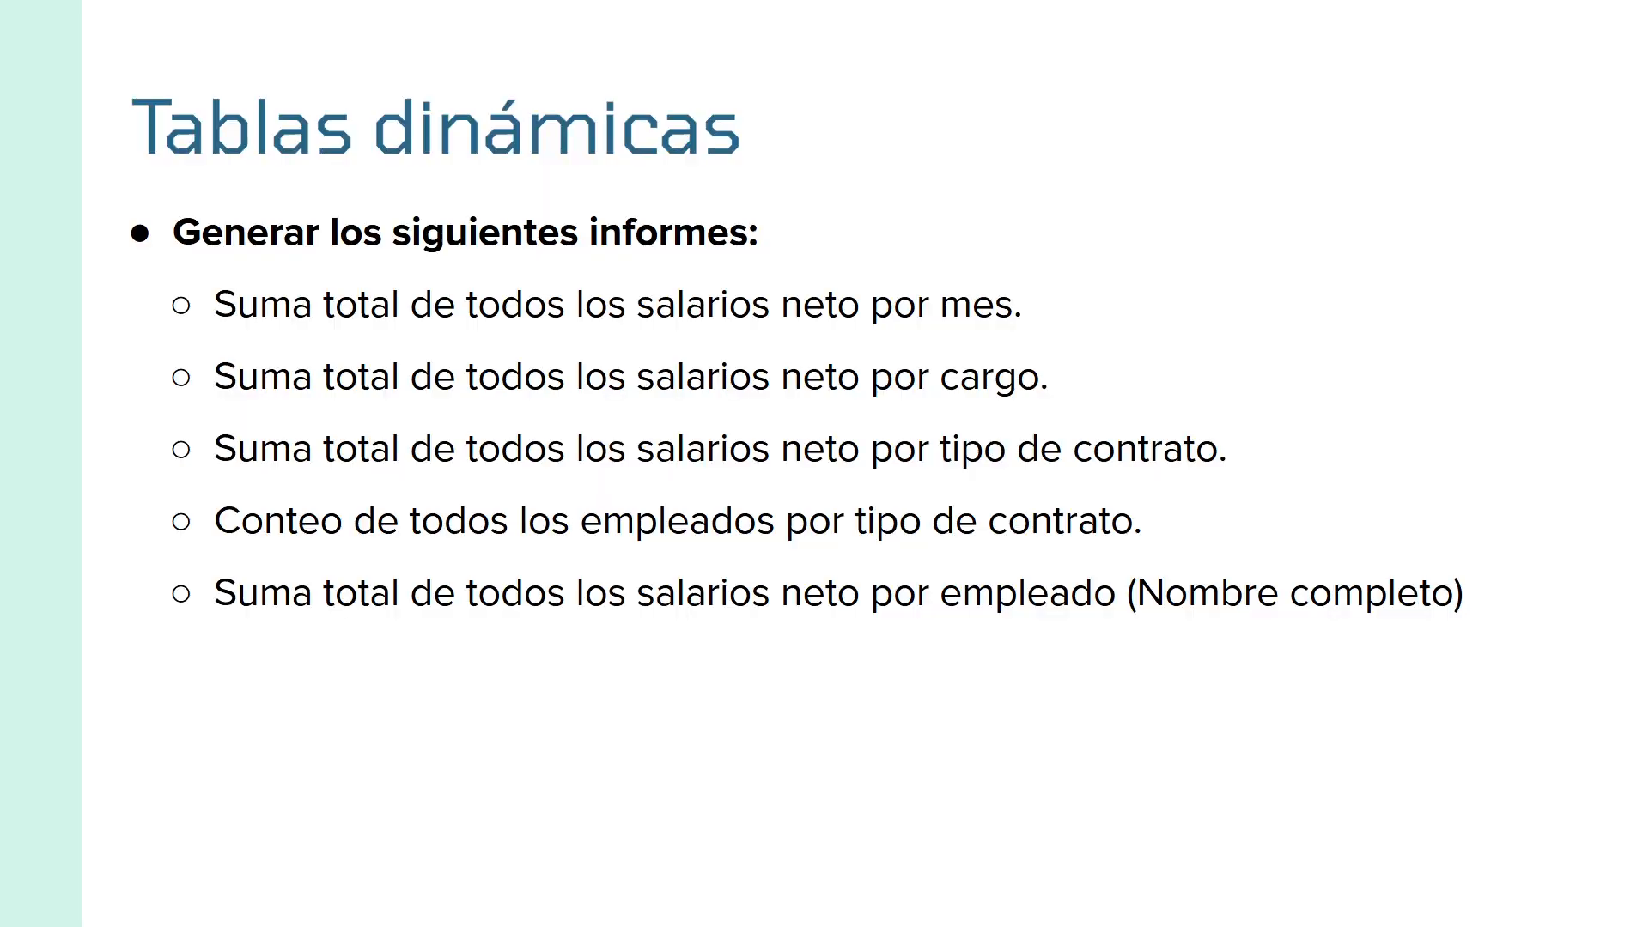
{"action": "key", "text": "ctrl+super+Left"}
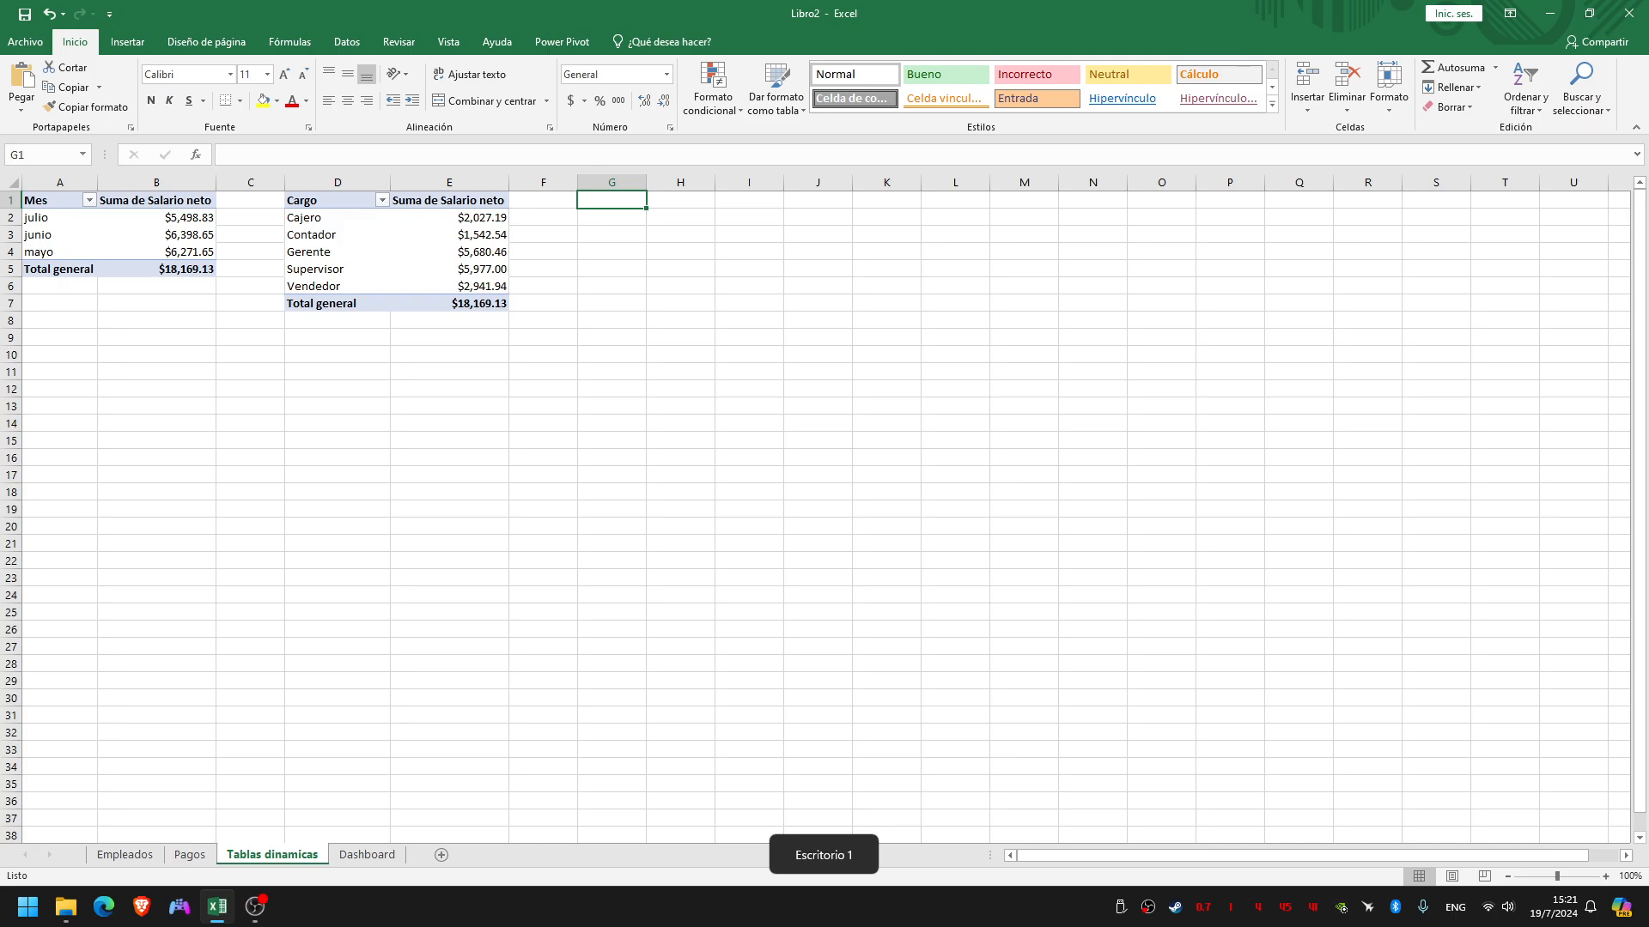
{"action": "left_click", "coordinate": [190, 854]}
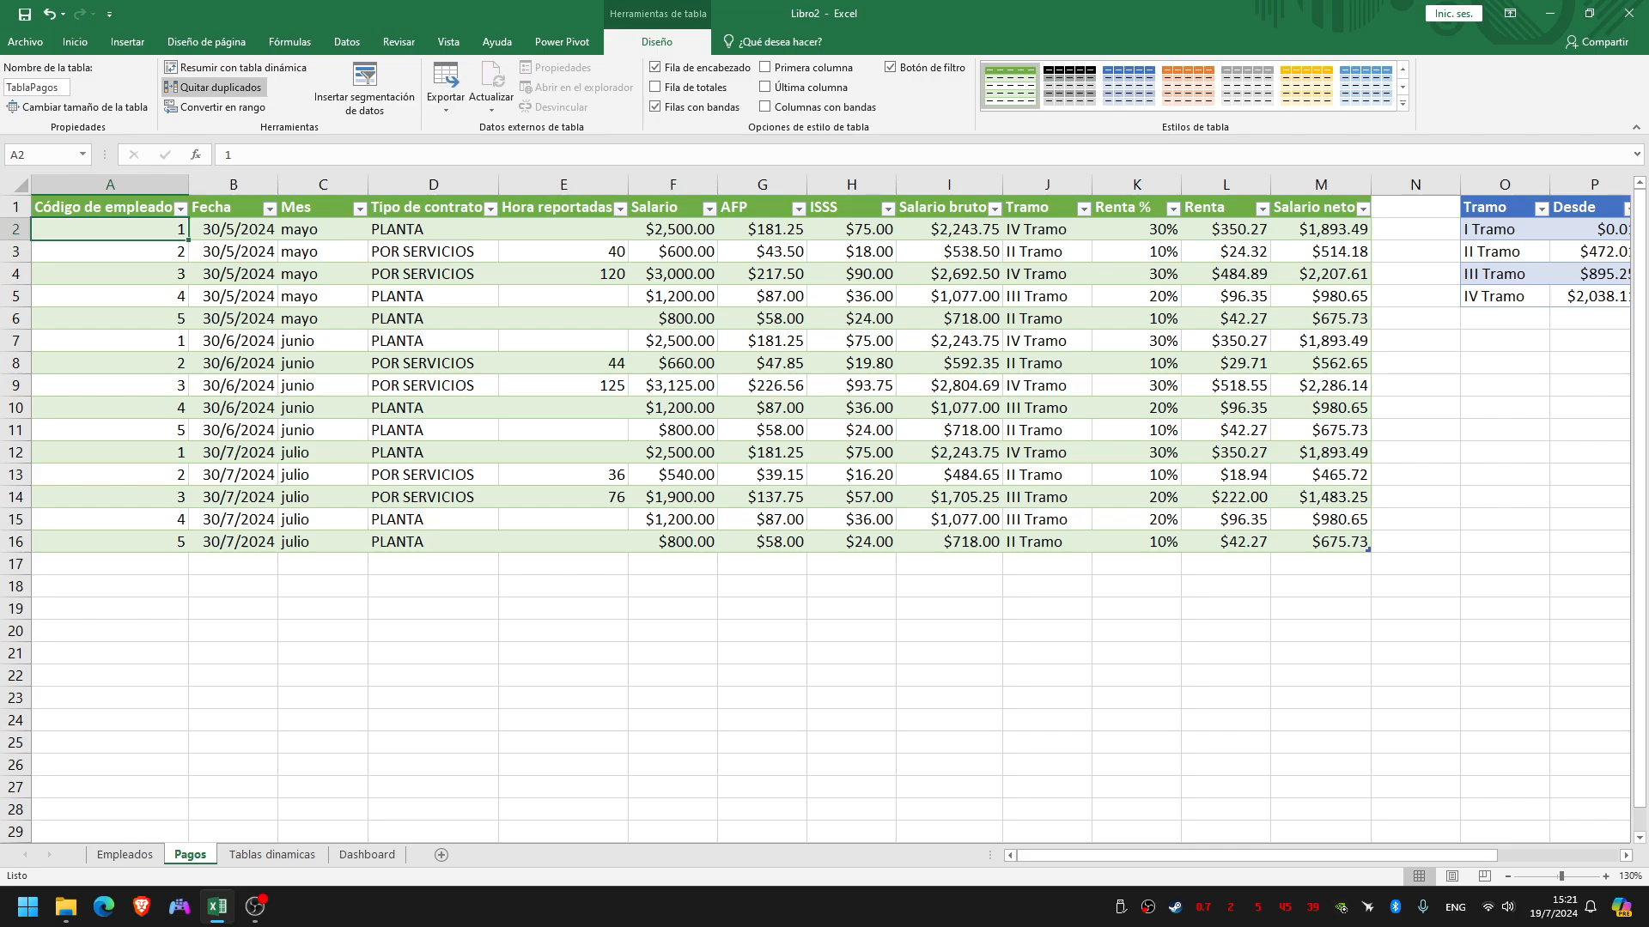
{"action": "left_click", "coordinate": [235, 67]}
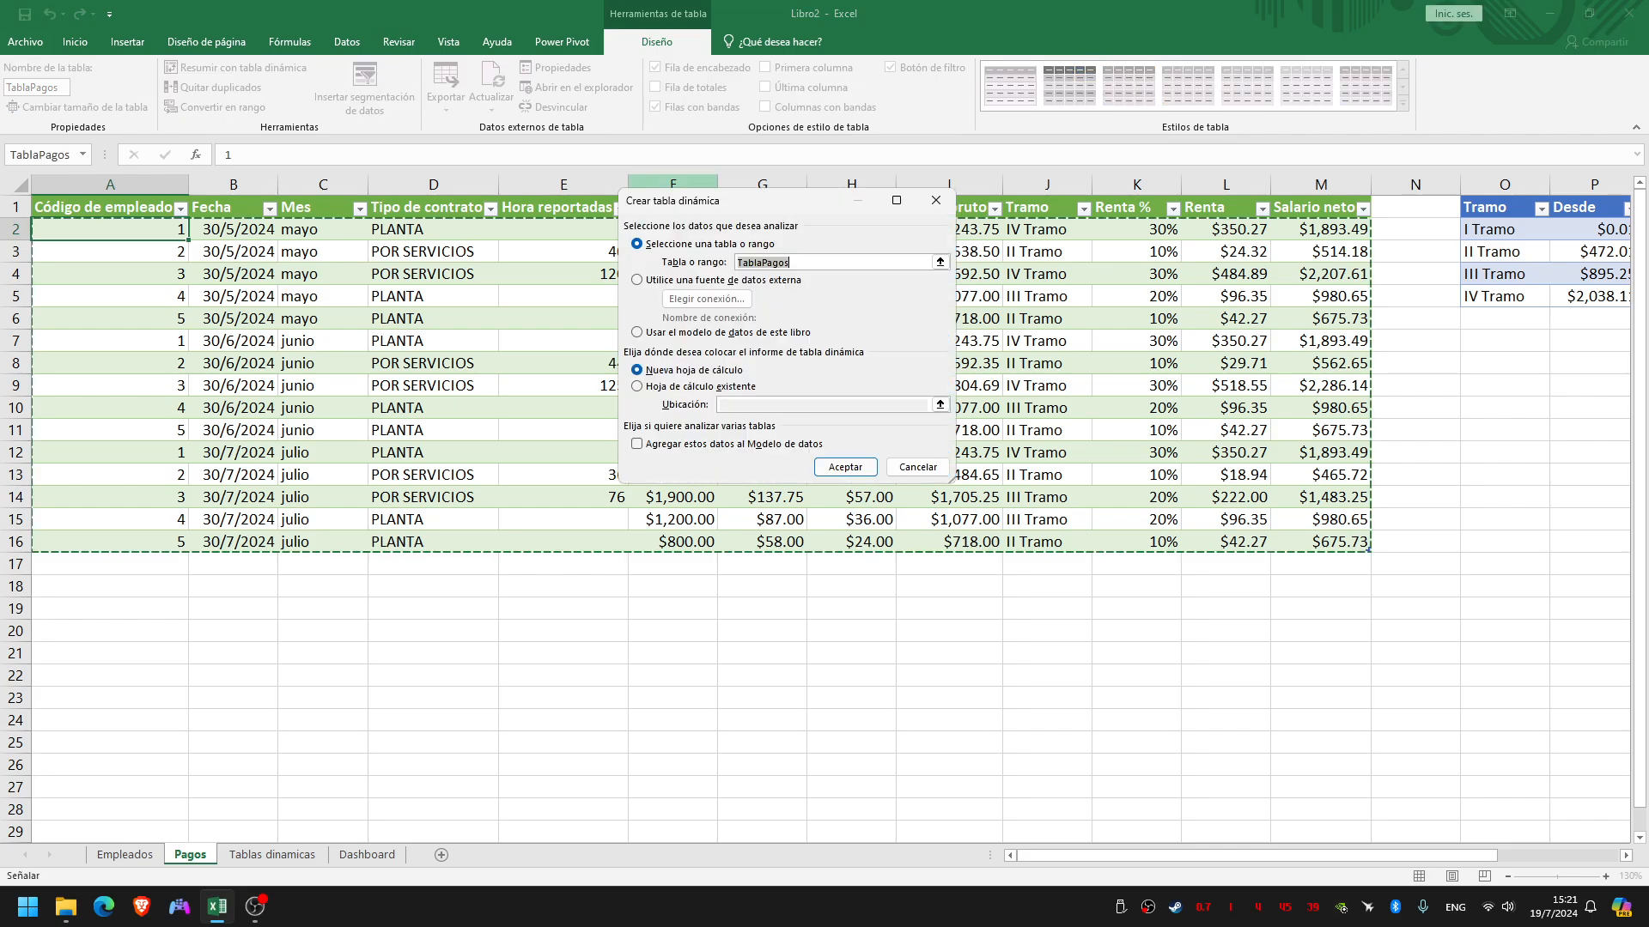
{"action": "key", "text": "alt+e"}
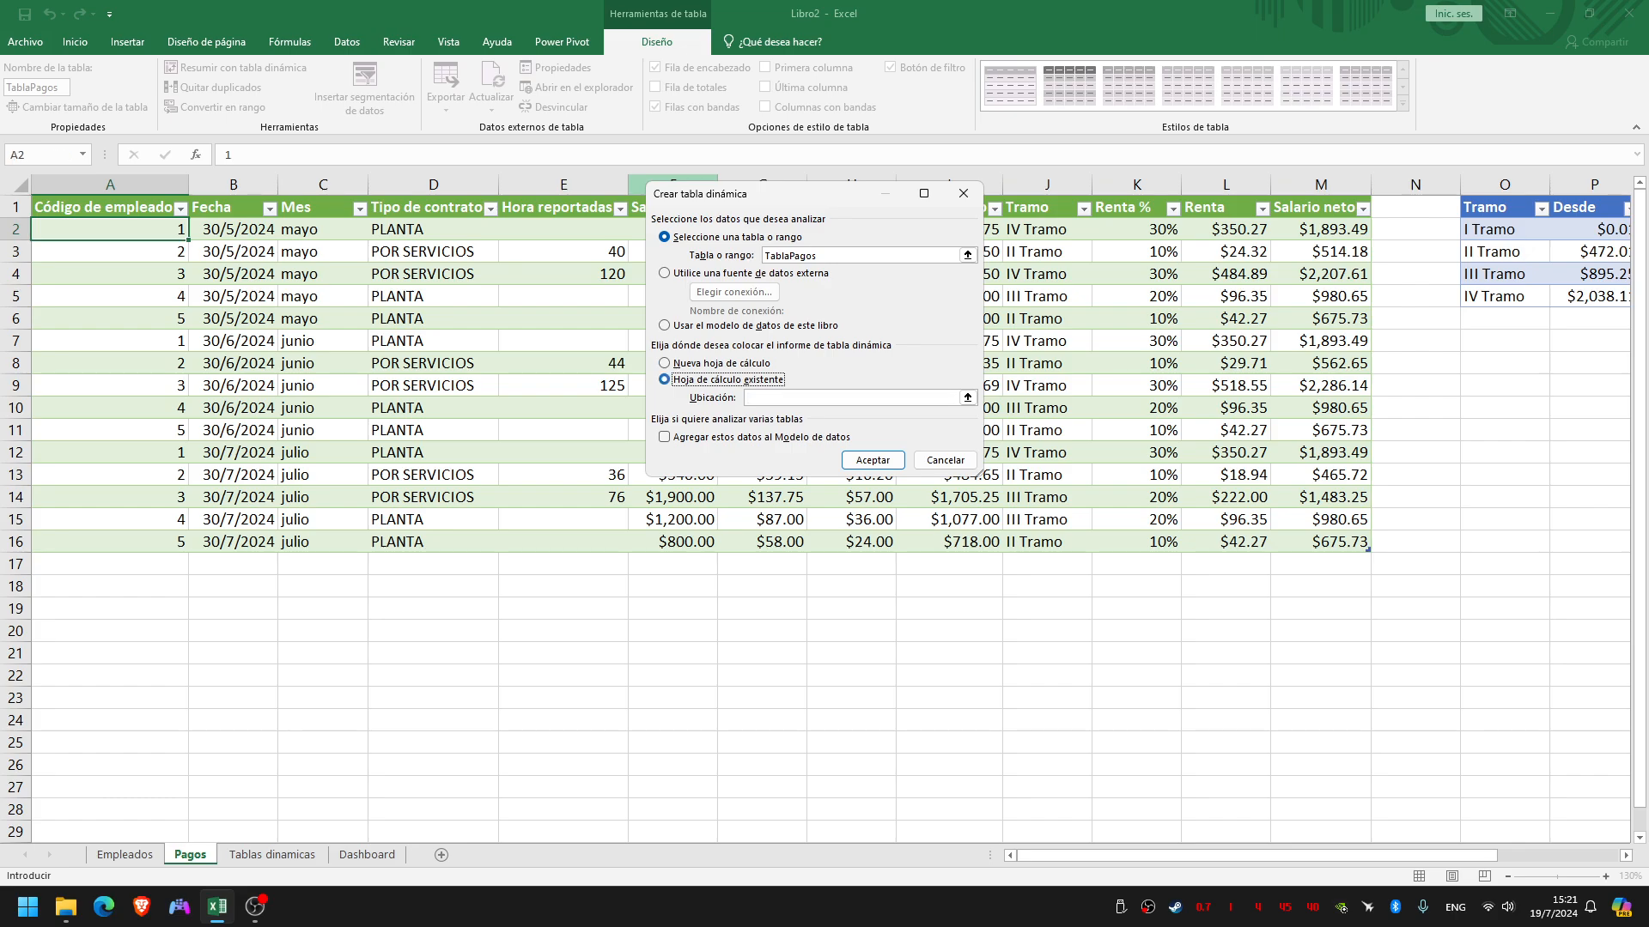
{"action": "key", "text": "alt+o"}
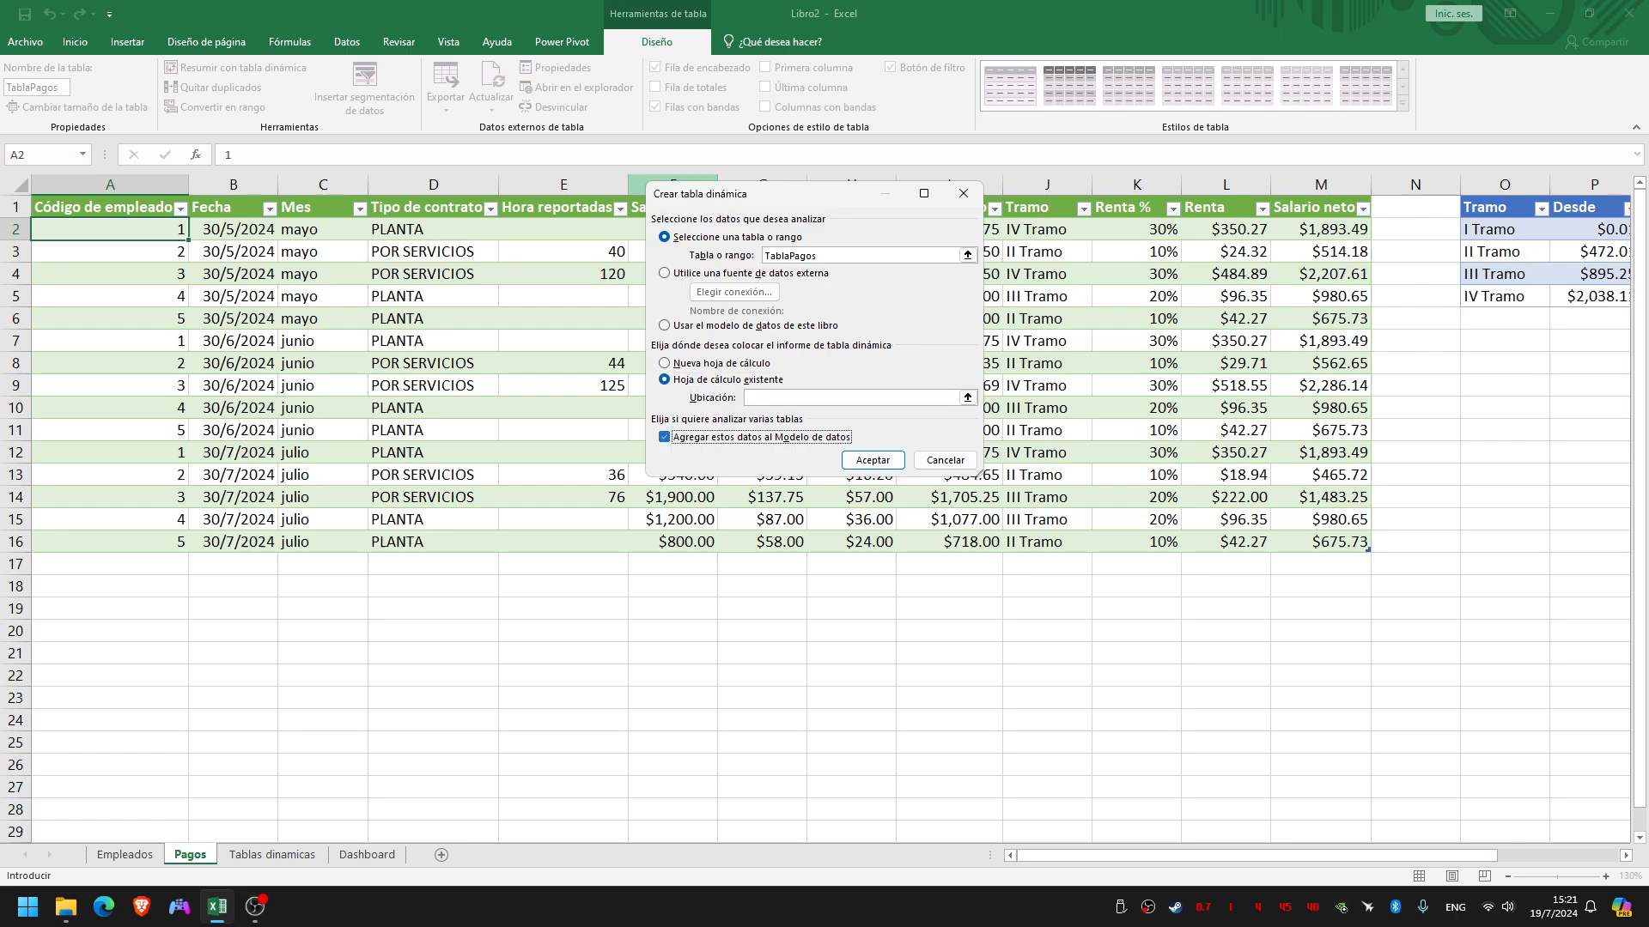
{"action": "key", "text": "alt+u"}
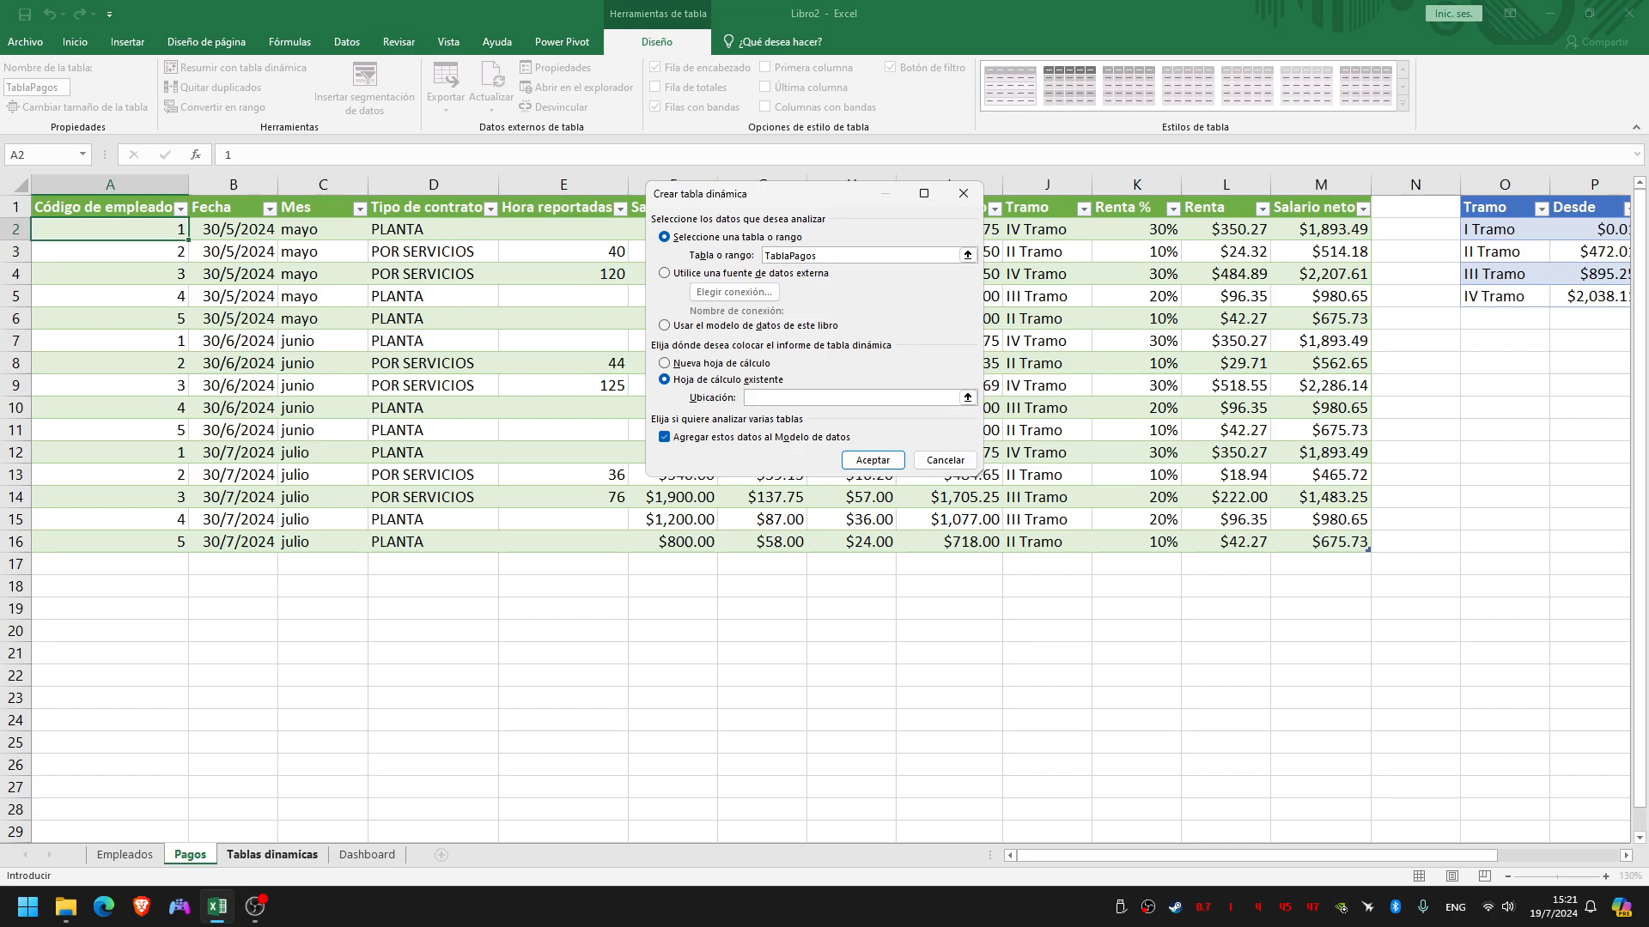
{"action": "left_click", "coordinate": [271, 854]}
{"action": "left_click", "coordinate": [611, 199]}
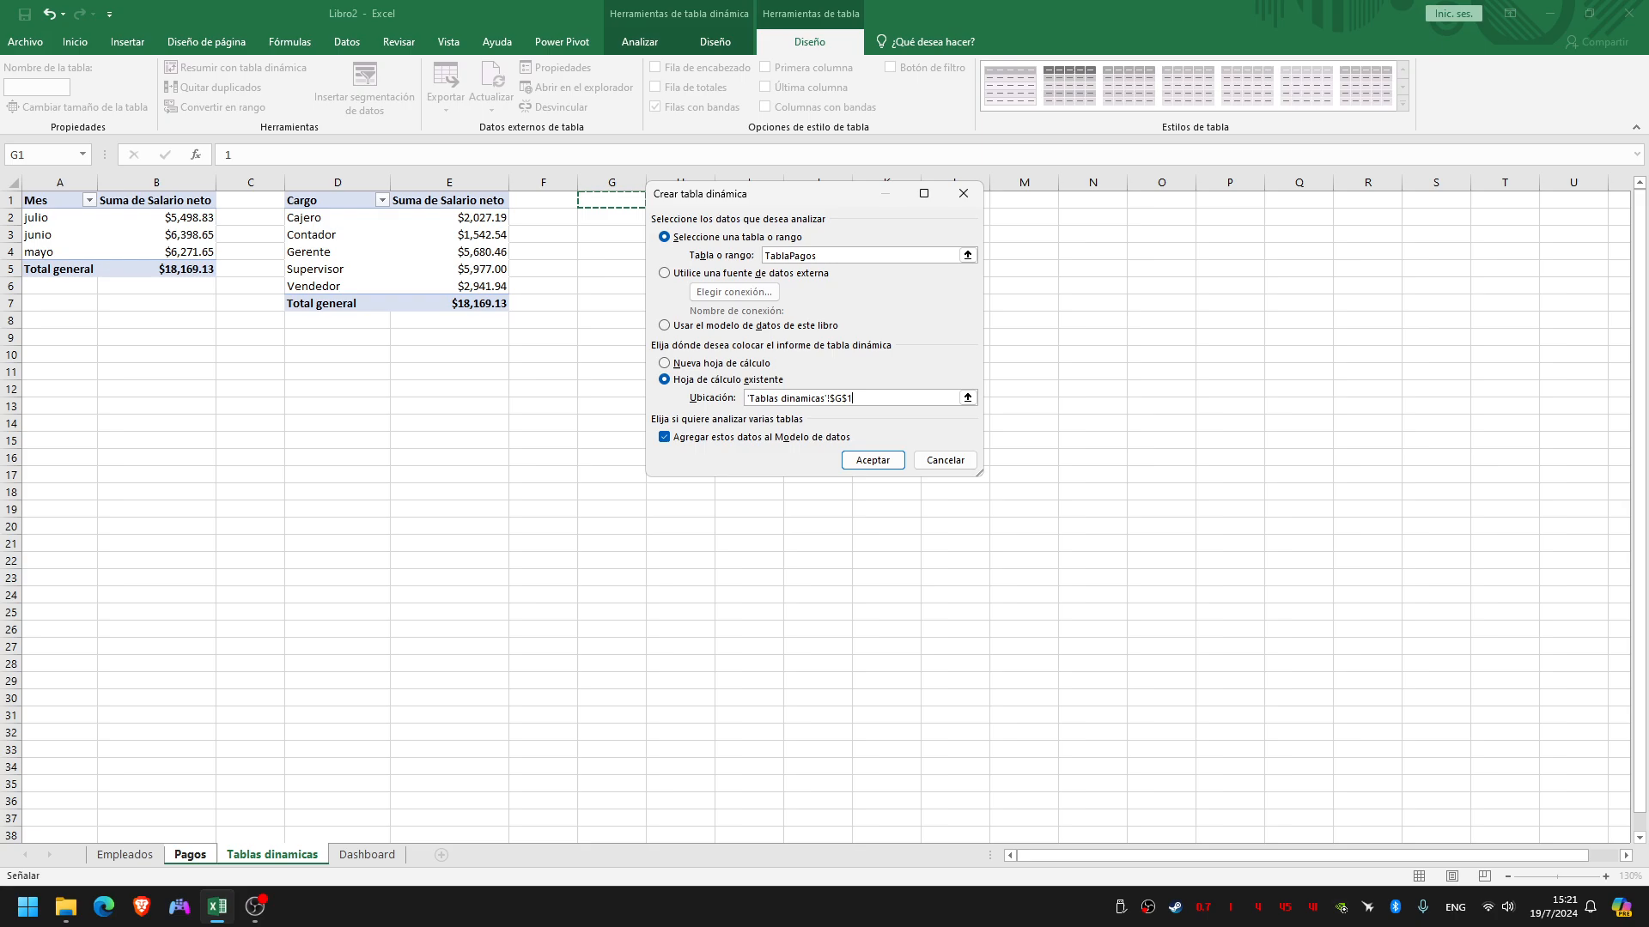
{"action": "left_click_drag", "start_coordinate": [768, 194], "coordinate": [982, 170]}
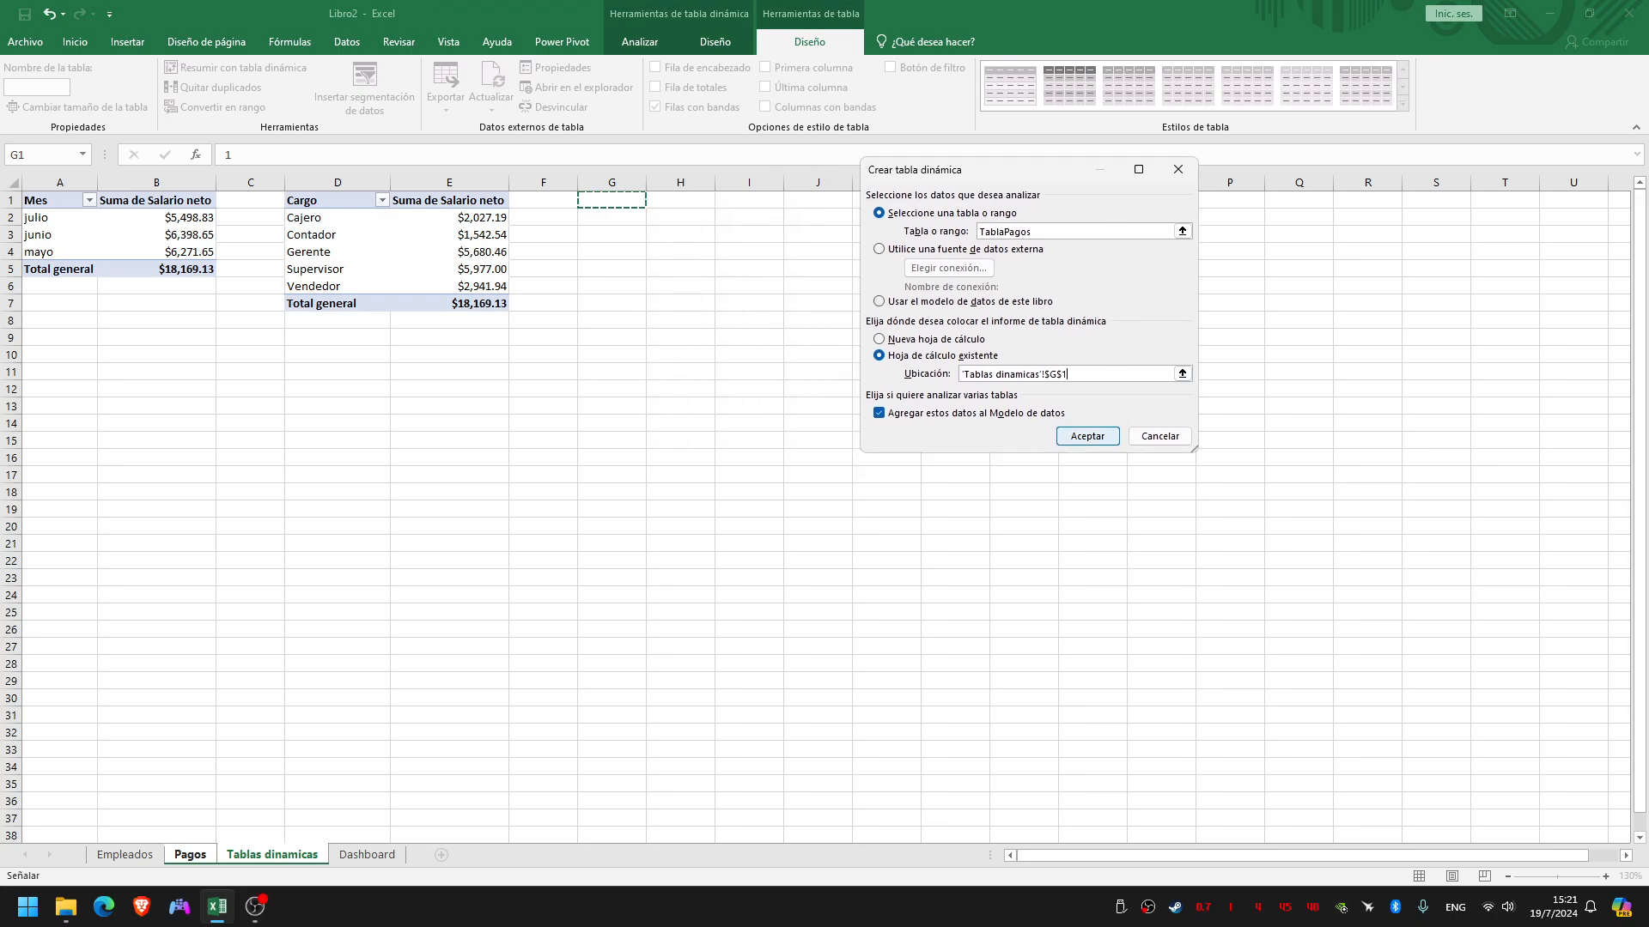
{"action": "key", "text": "Return"}
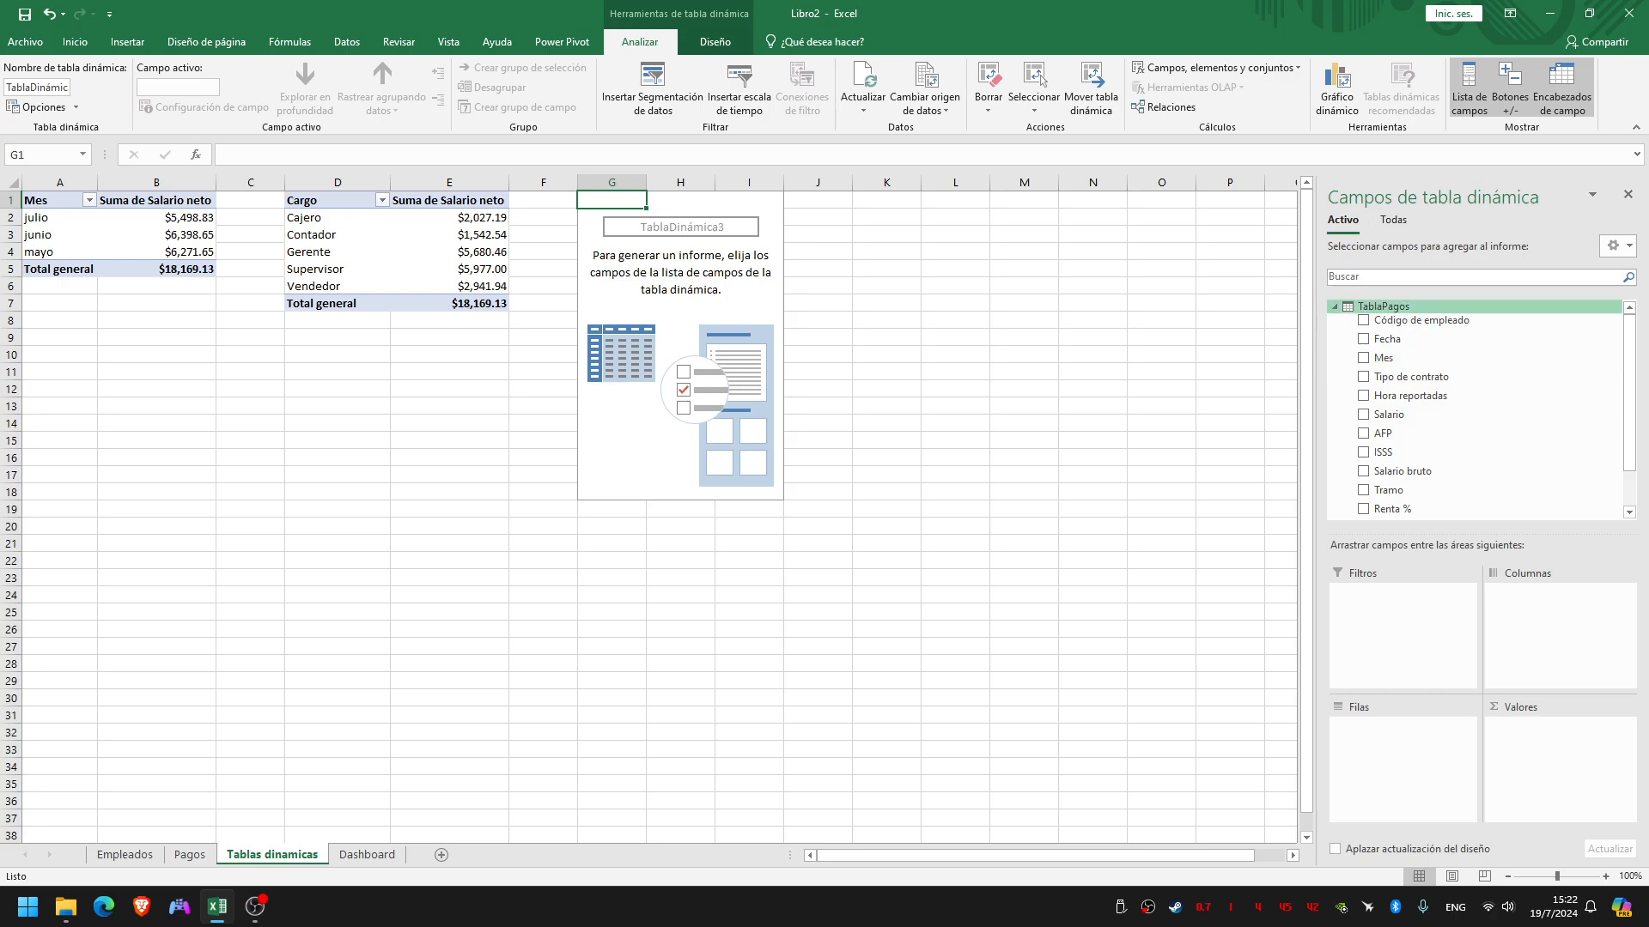
Show all tables in the field list and add Tipo de contrato from TablaEmpleados to the rows of the pivot table at G1
{"action": "left_click", "coordinate": [1335, 307]}
{"action": "left_click", "coordinate": [1393, 220]}
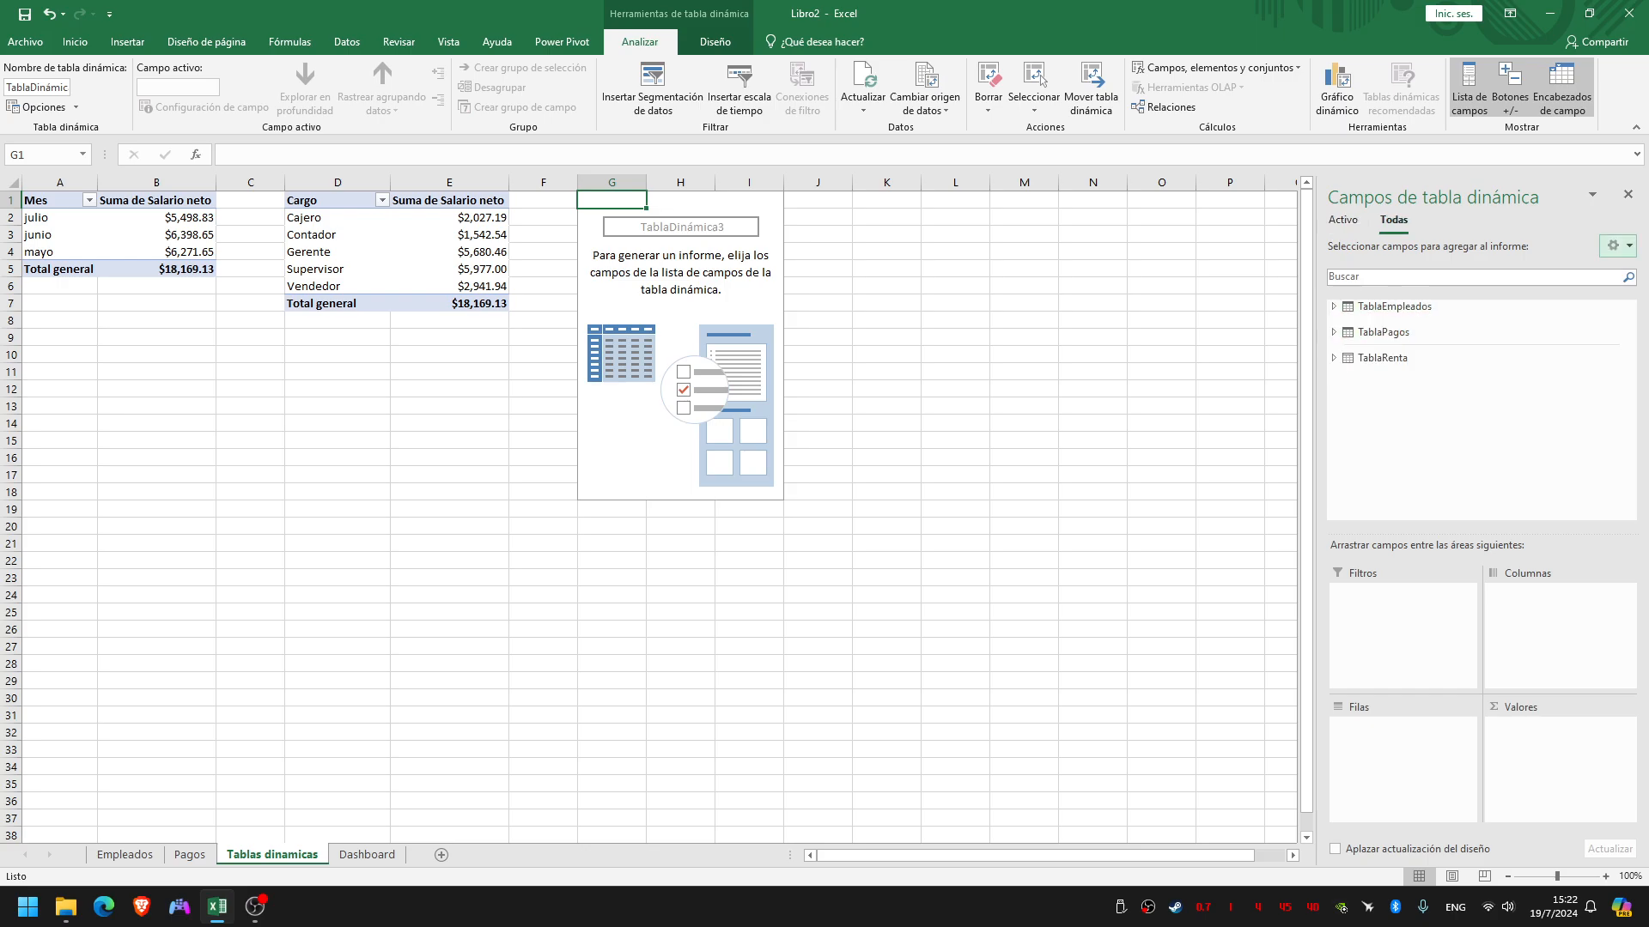
{"action": "left_click", "coordinate": [1334, 306]}
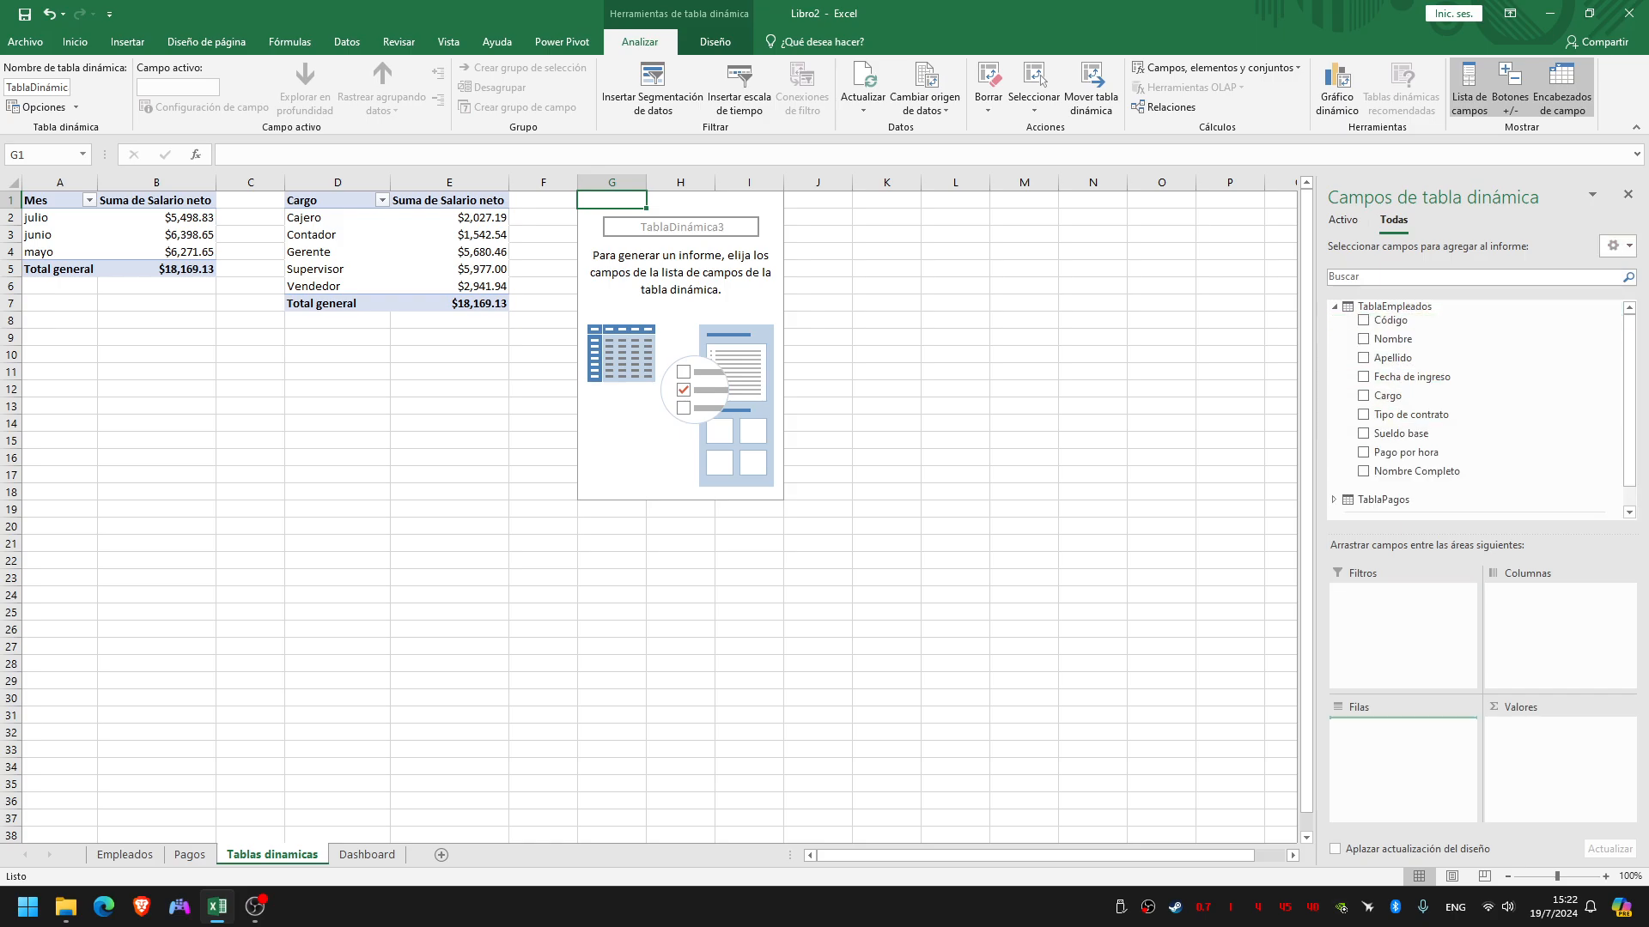
{"action": "left_click_drag", "start_coordinate": [1400, 728], "coordinate": [1399, 726]}
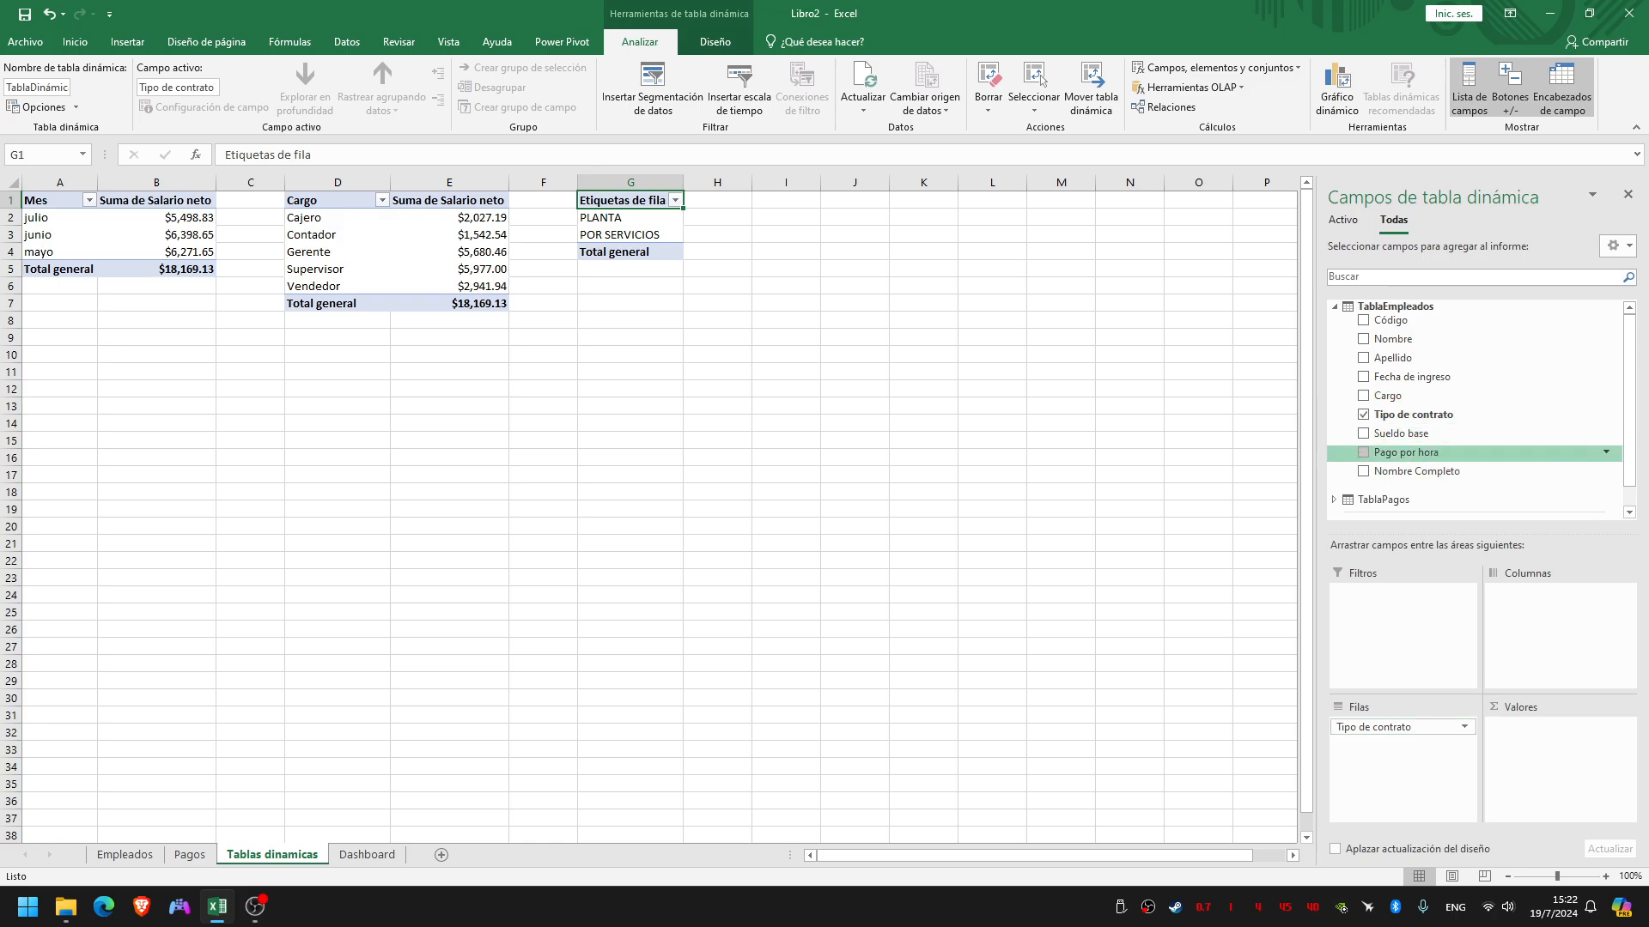
Add Salario neto from TablaPagos to the values of the contract type pivot table as a sum
{"action": "left_click", "coordinate": [1334, 307]}
{"action": "left_click", "coordinate": [1335, 333]}
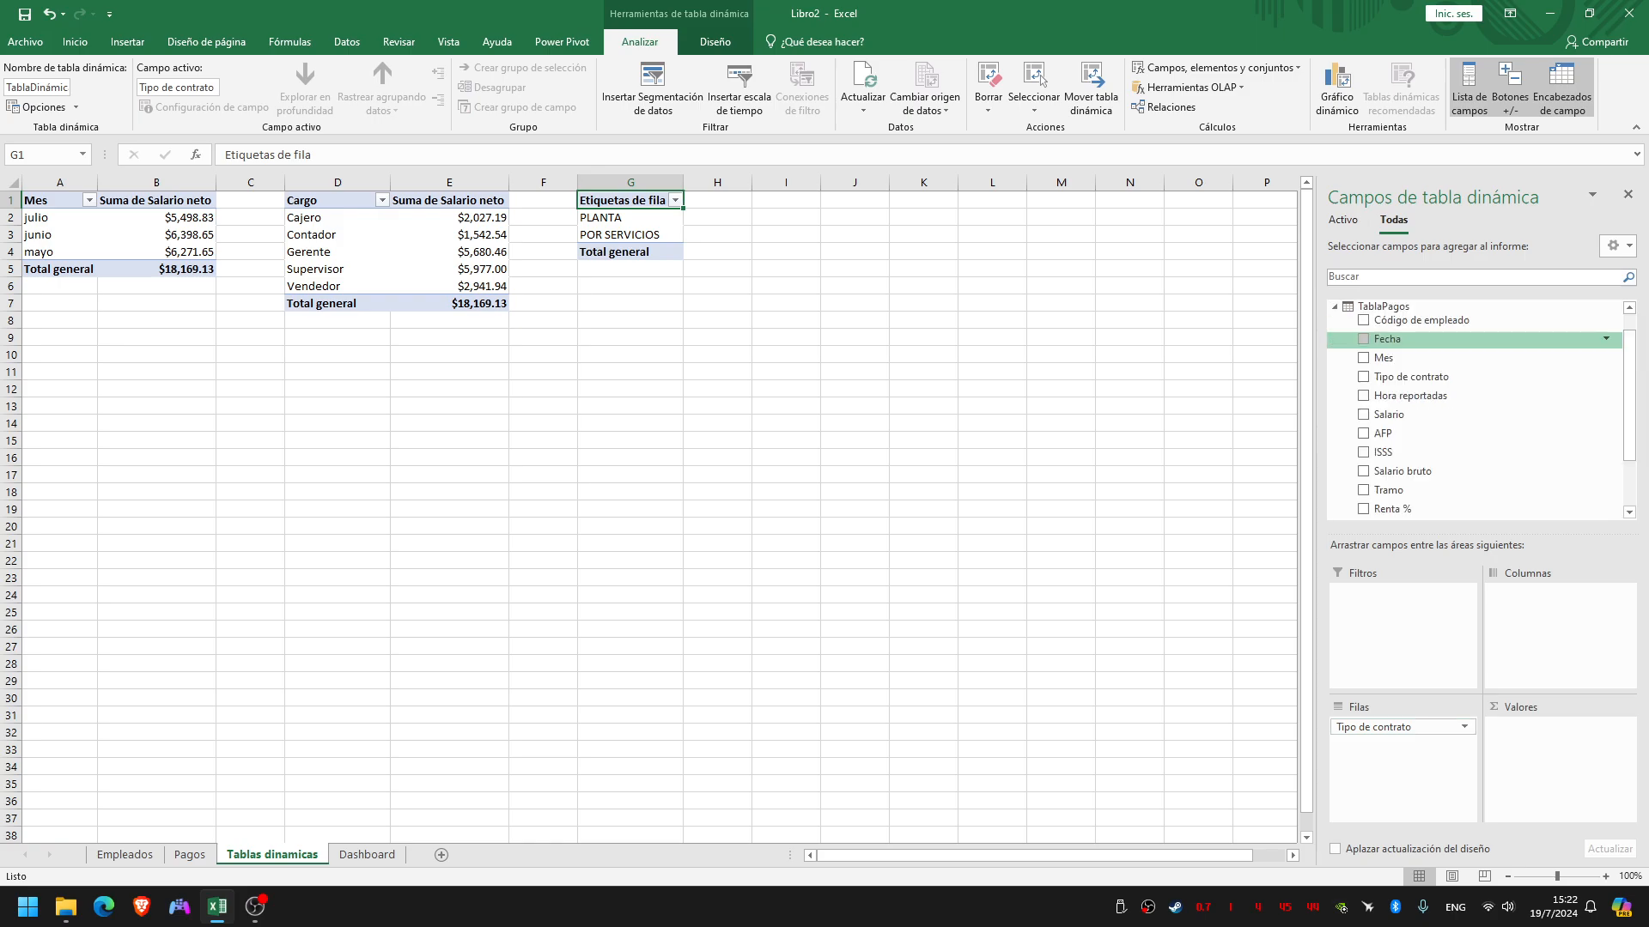
{"action": "scroll", "coordinate": [1477, 412], "scroll_direction": "down", "scroll_amount": 2}
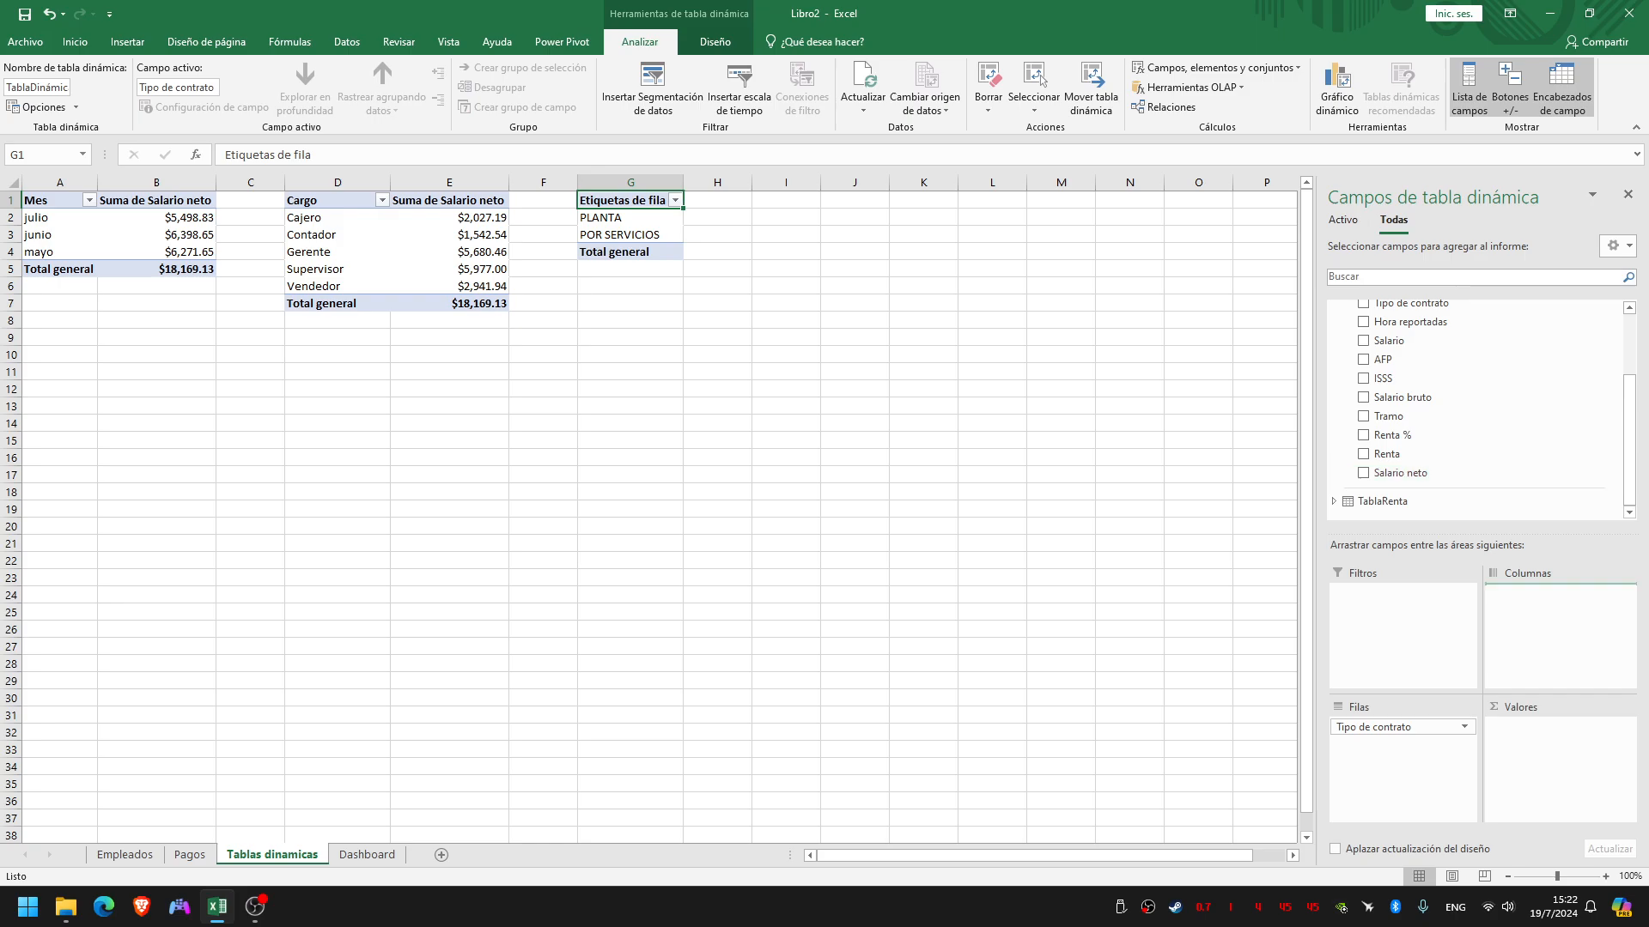
{"action": "left_click_drag", "start_coordinate": [1401, 473], "coordinate": [1546, 735]}
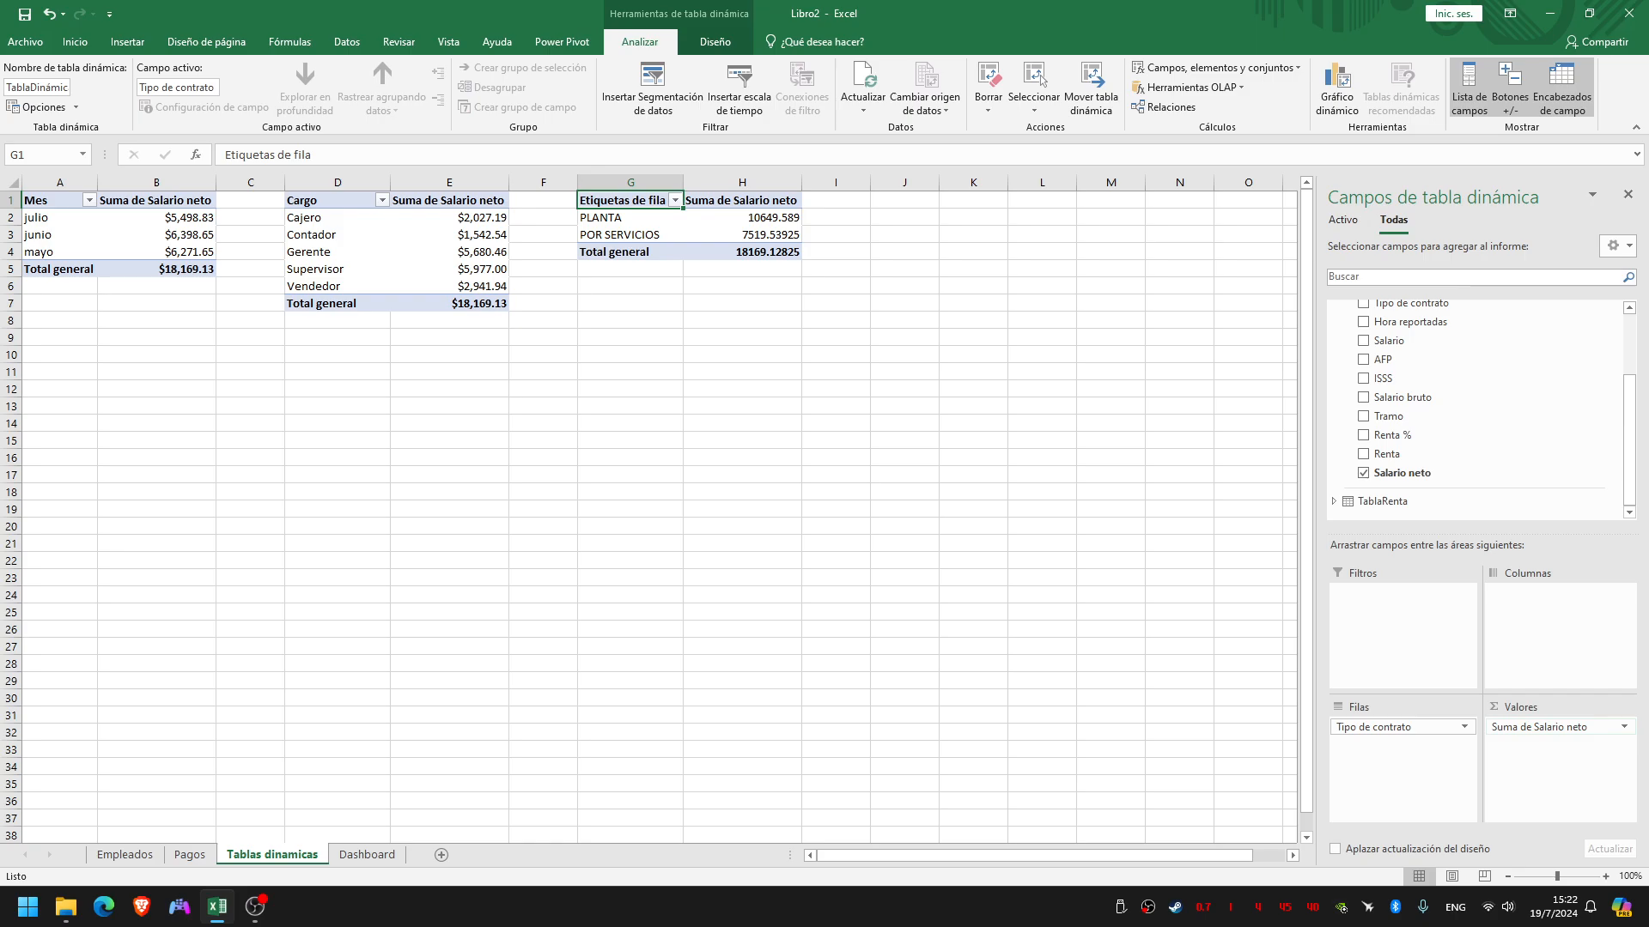
Format the contract type pivot table's Suma de Salario neto field as Moneda with 2 decimal places and the $ symbol
{"action": "left_click", "coordinate": [1561, 727]}
{"action": "left_click", "coordinate": [1546, 707]}
{"action": "left_click", "coordinate": [1560, 727]}
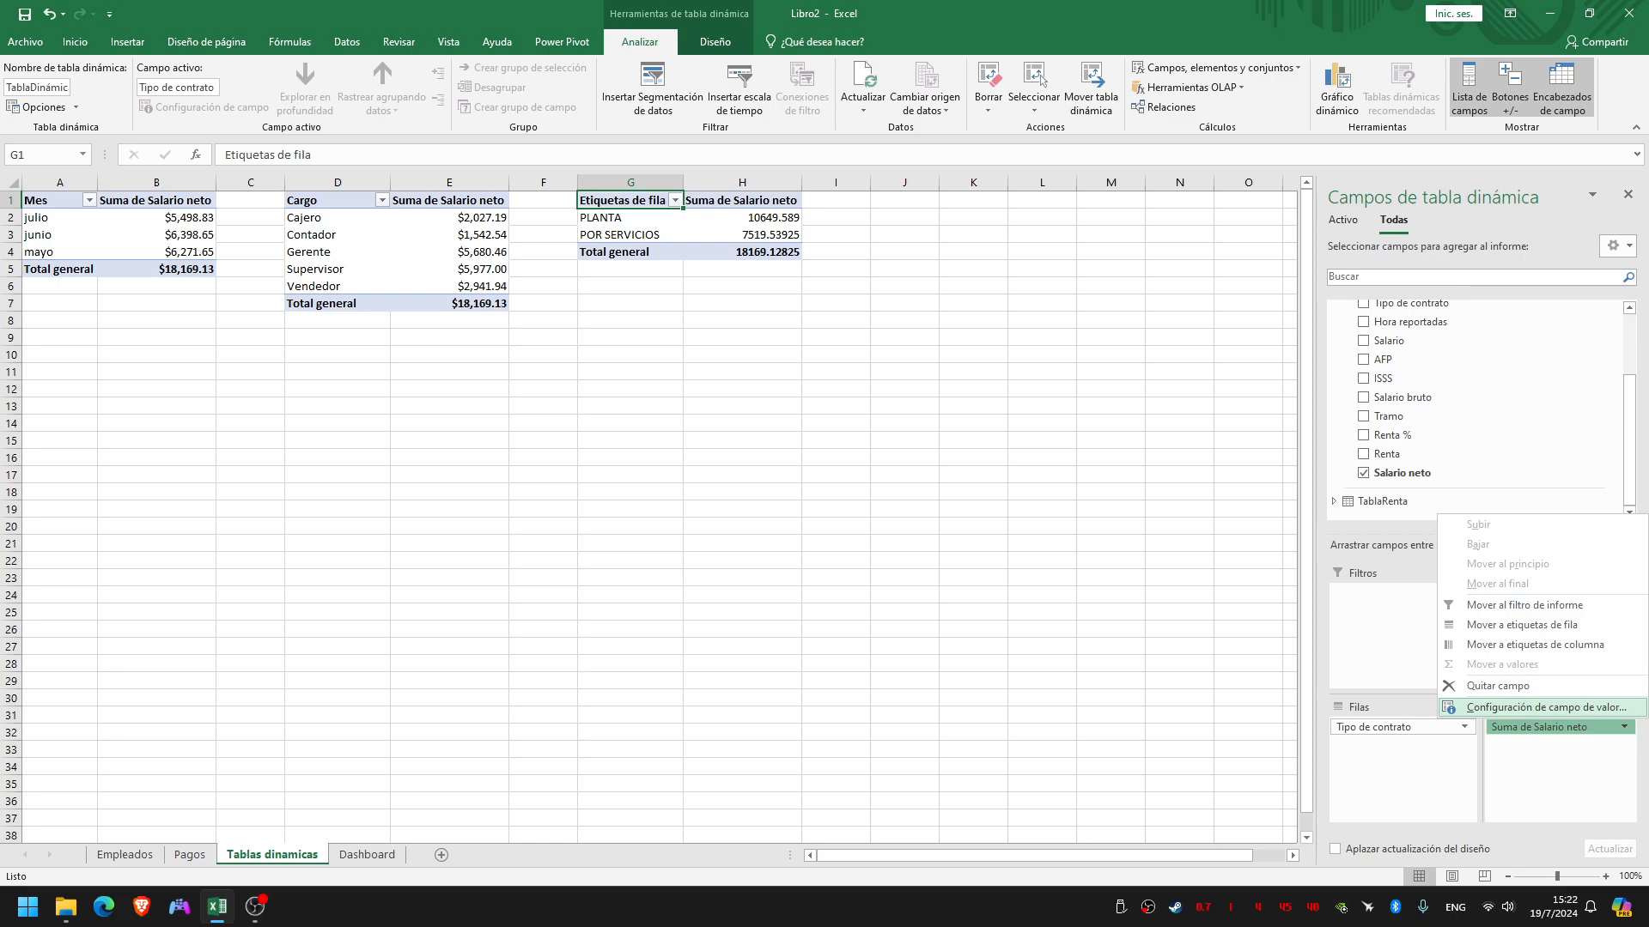
{"action": "left_click", "coordinate": [1546, 707]}
{"action": "left_click", "coordinate": [916, 425]}
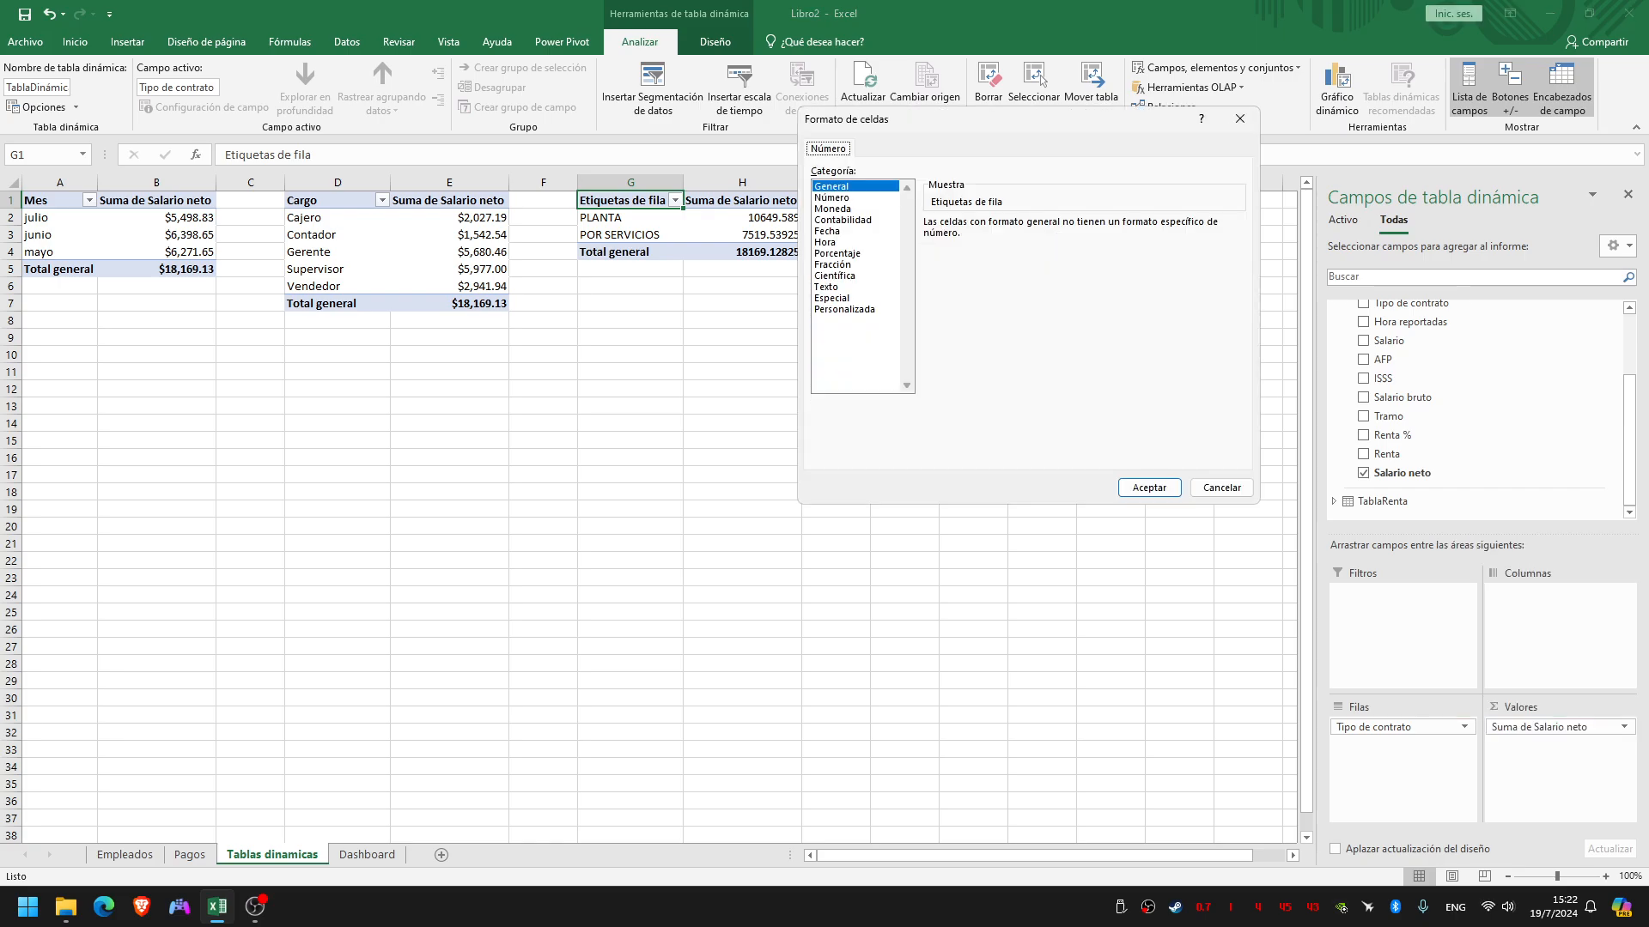
{"action": "left_click", "coordinate": [831, 197]}
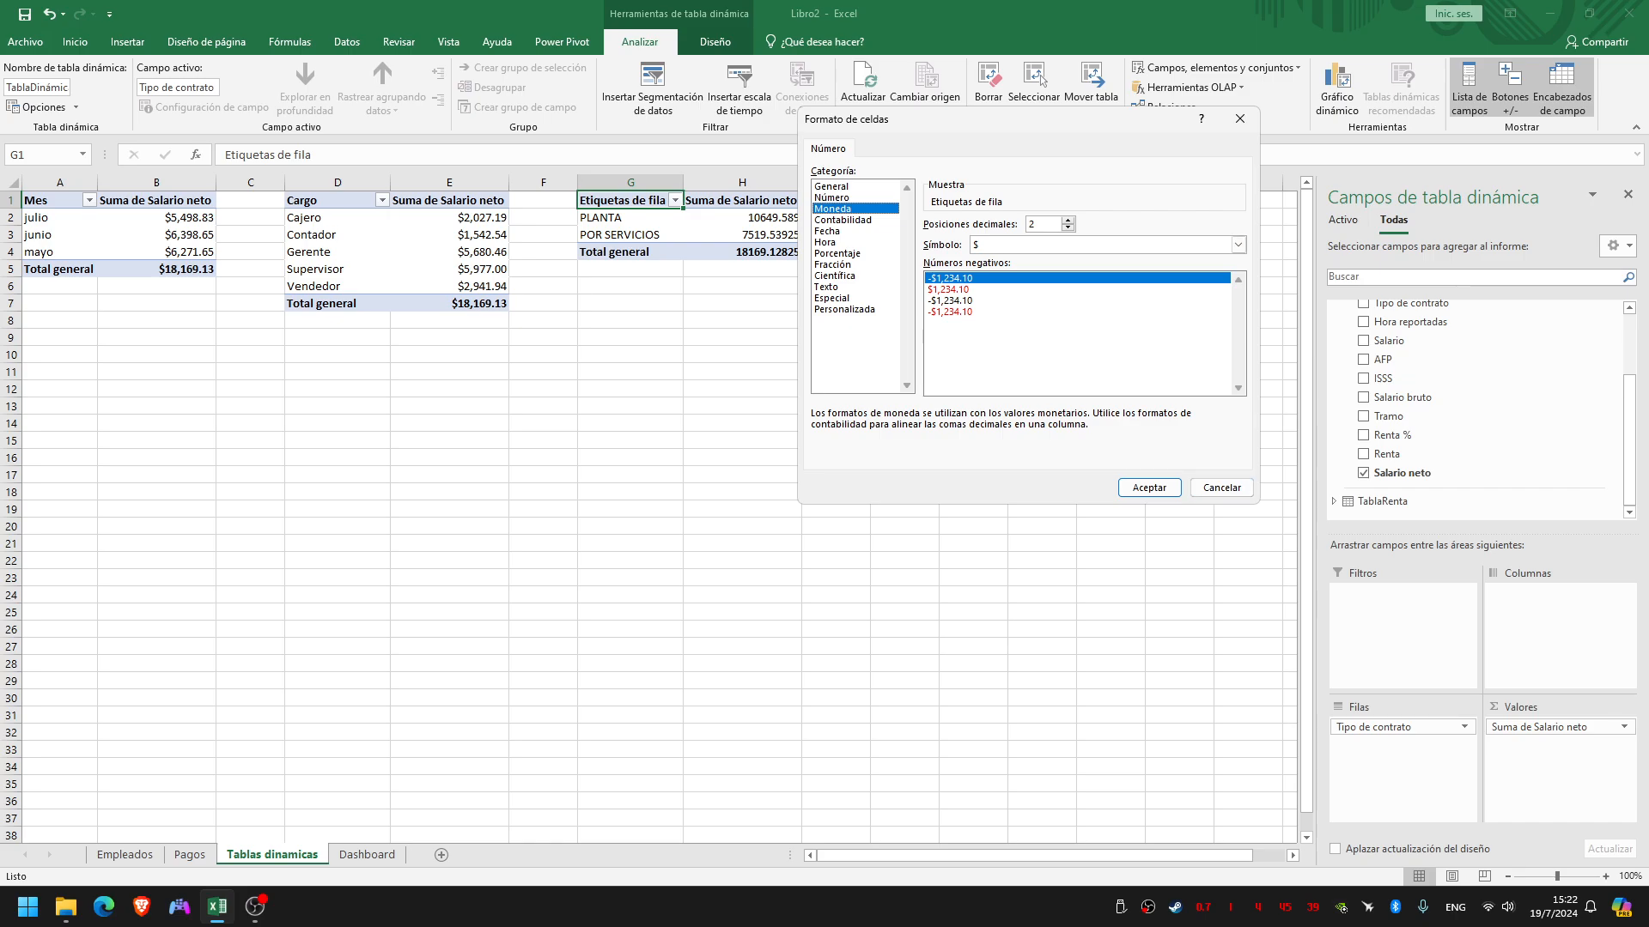
{"action": "left_click", "coordinate": [1149, 488]}
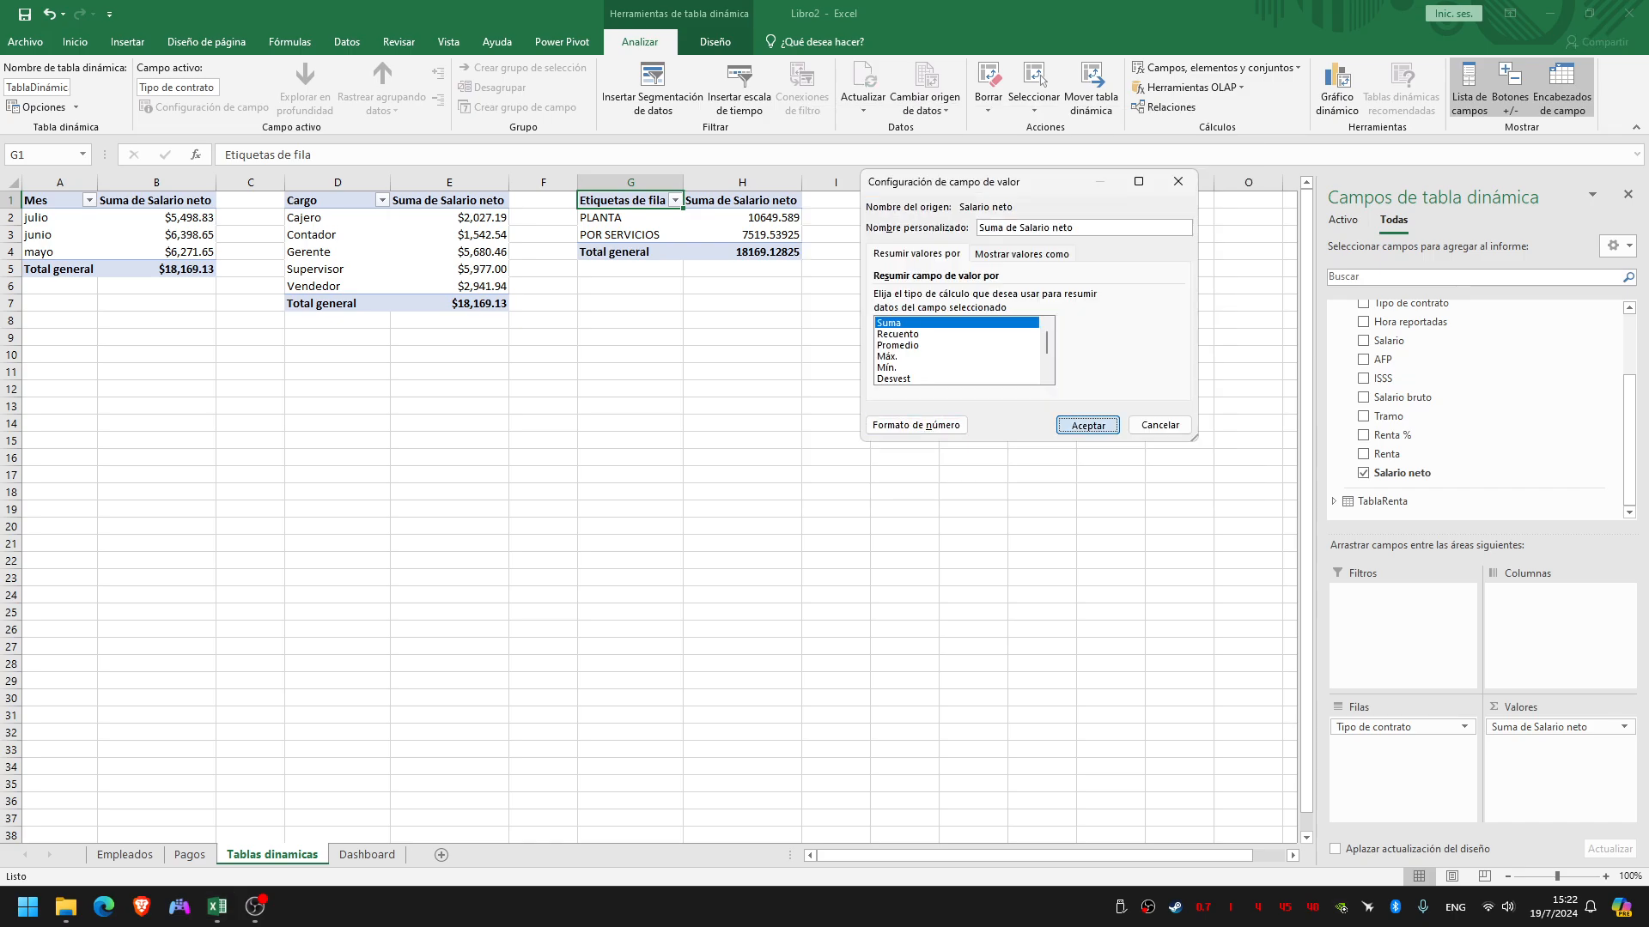
{"action": "left_click", "coordinate": [1087, 425]}
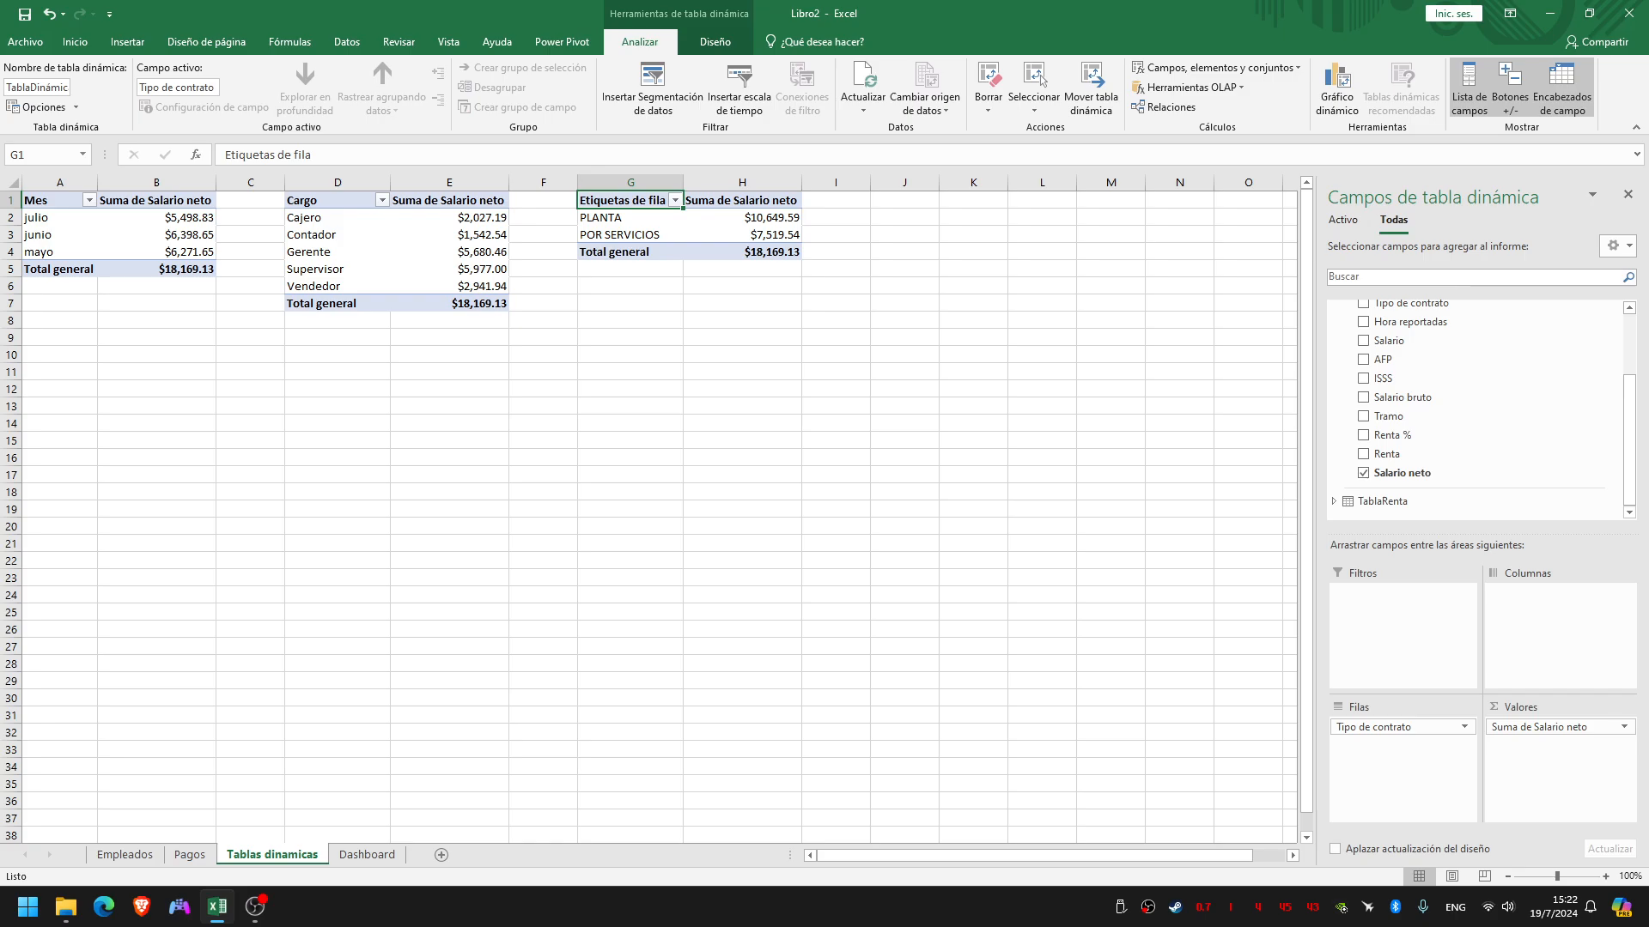
Create another pivot table from TablaPagos at cell A23 of the Tablas dinamicas sheet, adding the data to the data model
{"action": "key", "text": "ctrl+super+Right"}
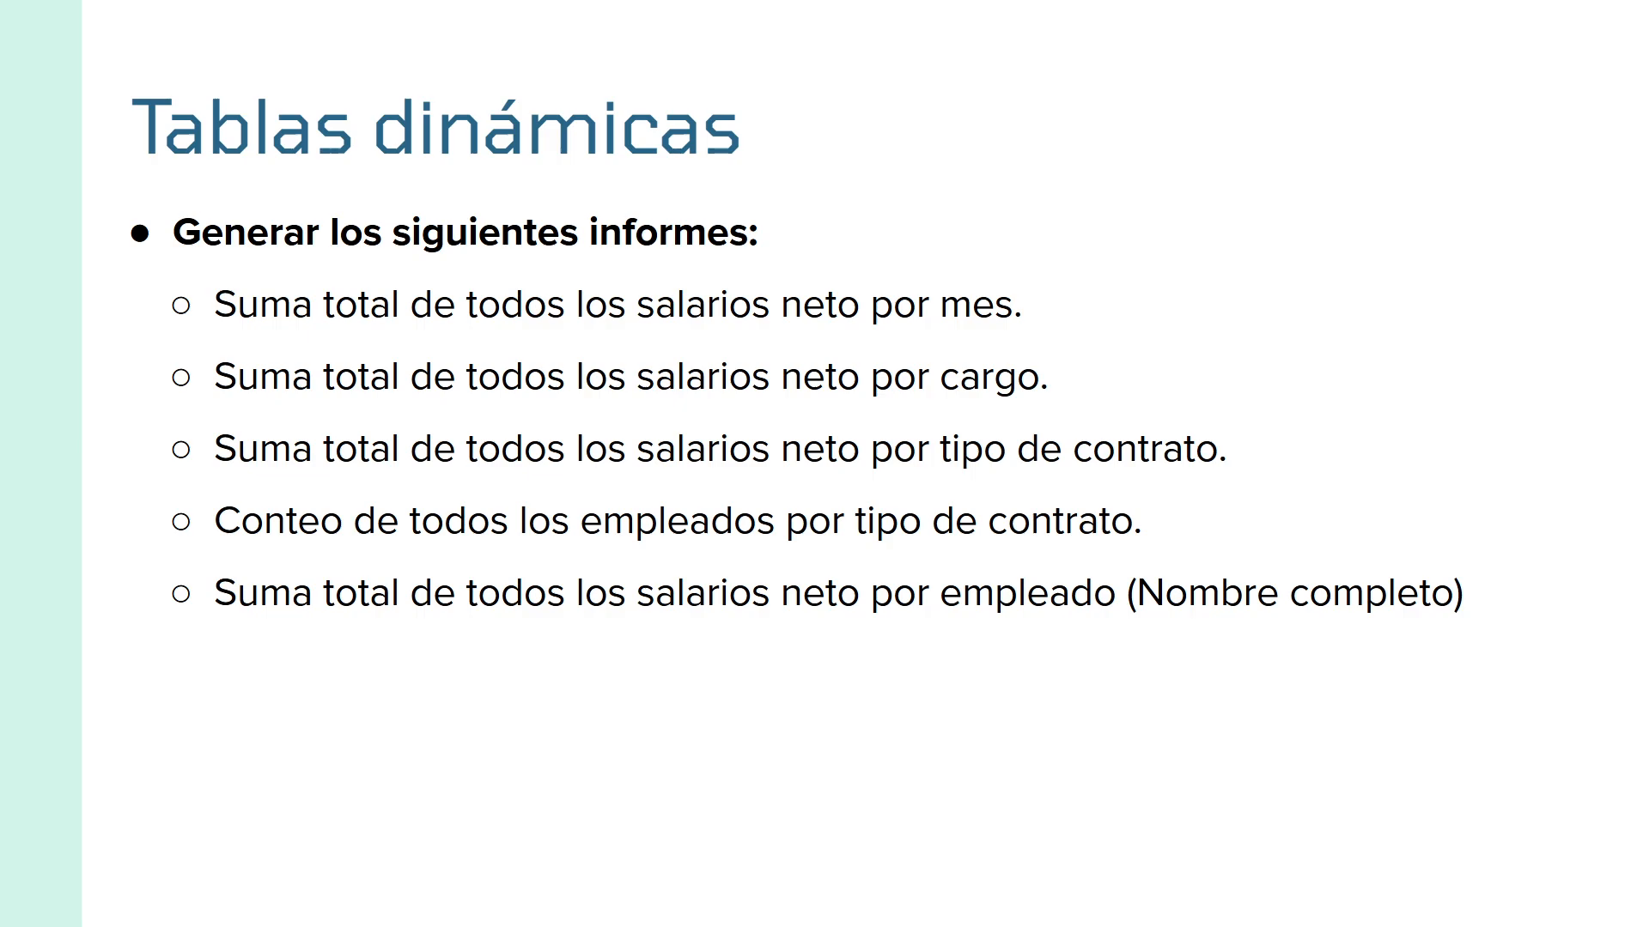
{"action": "key", "text": "ctrl+super+Left"}
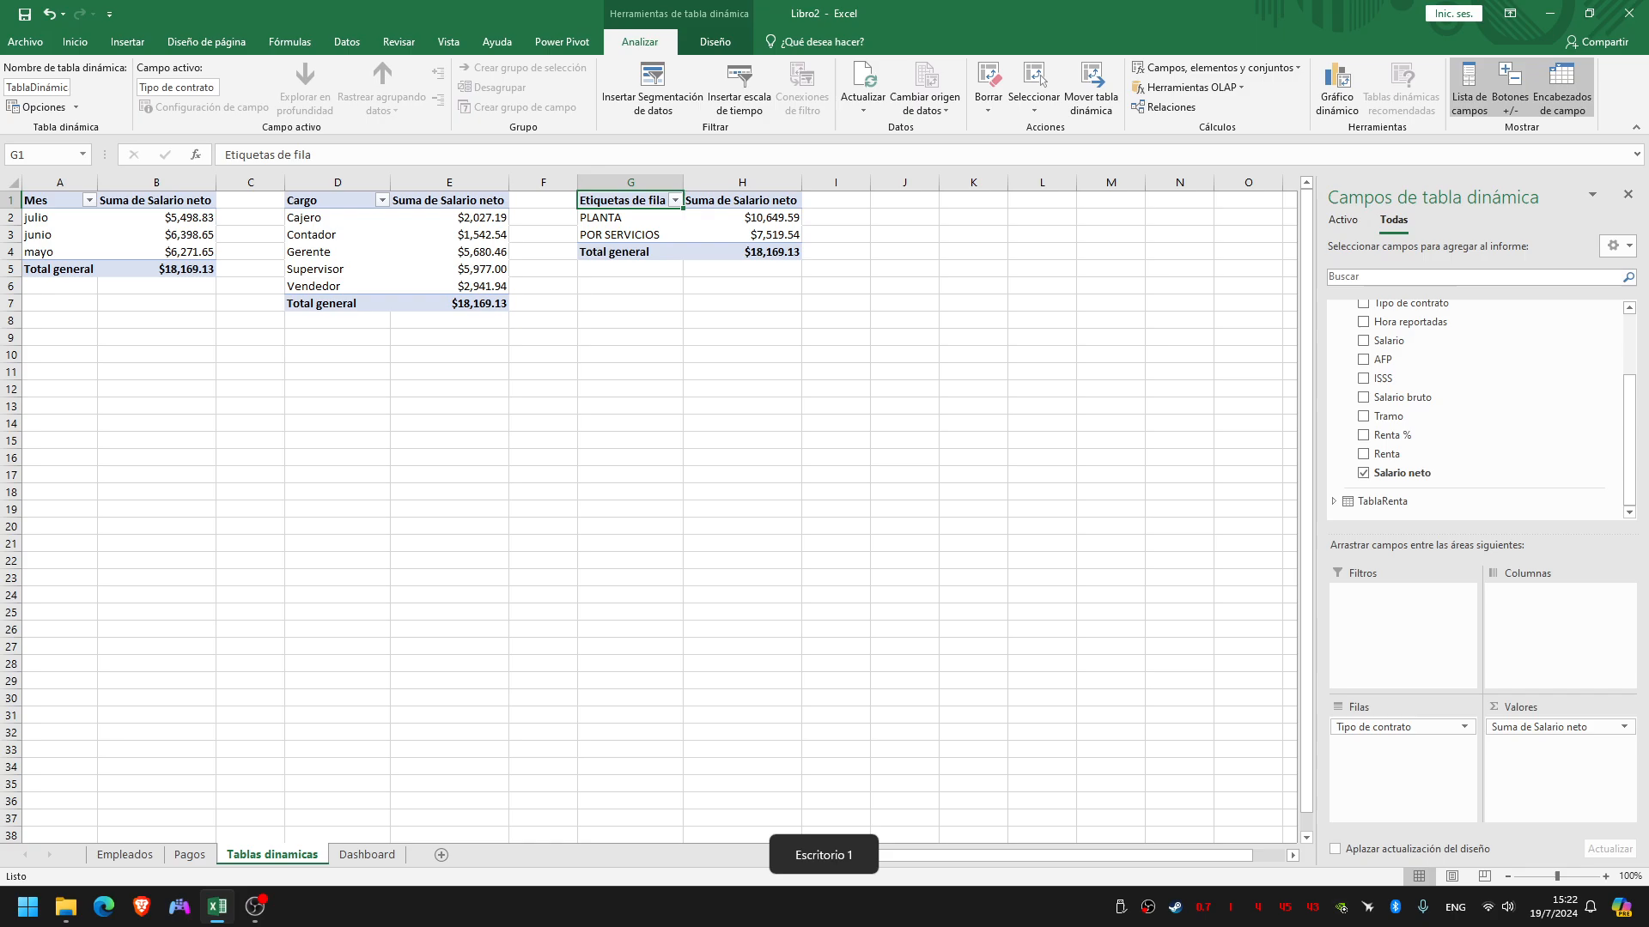
{"action": "left_click", "coordinate": [189, 856]}
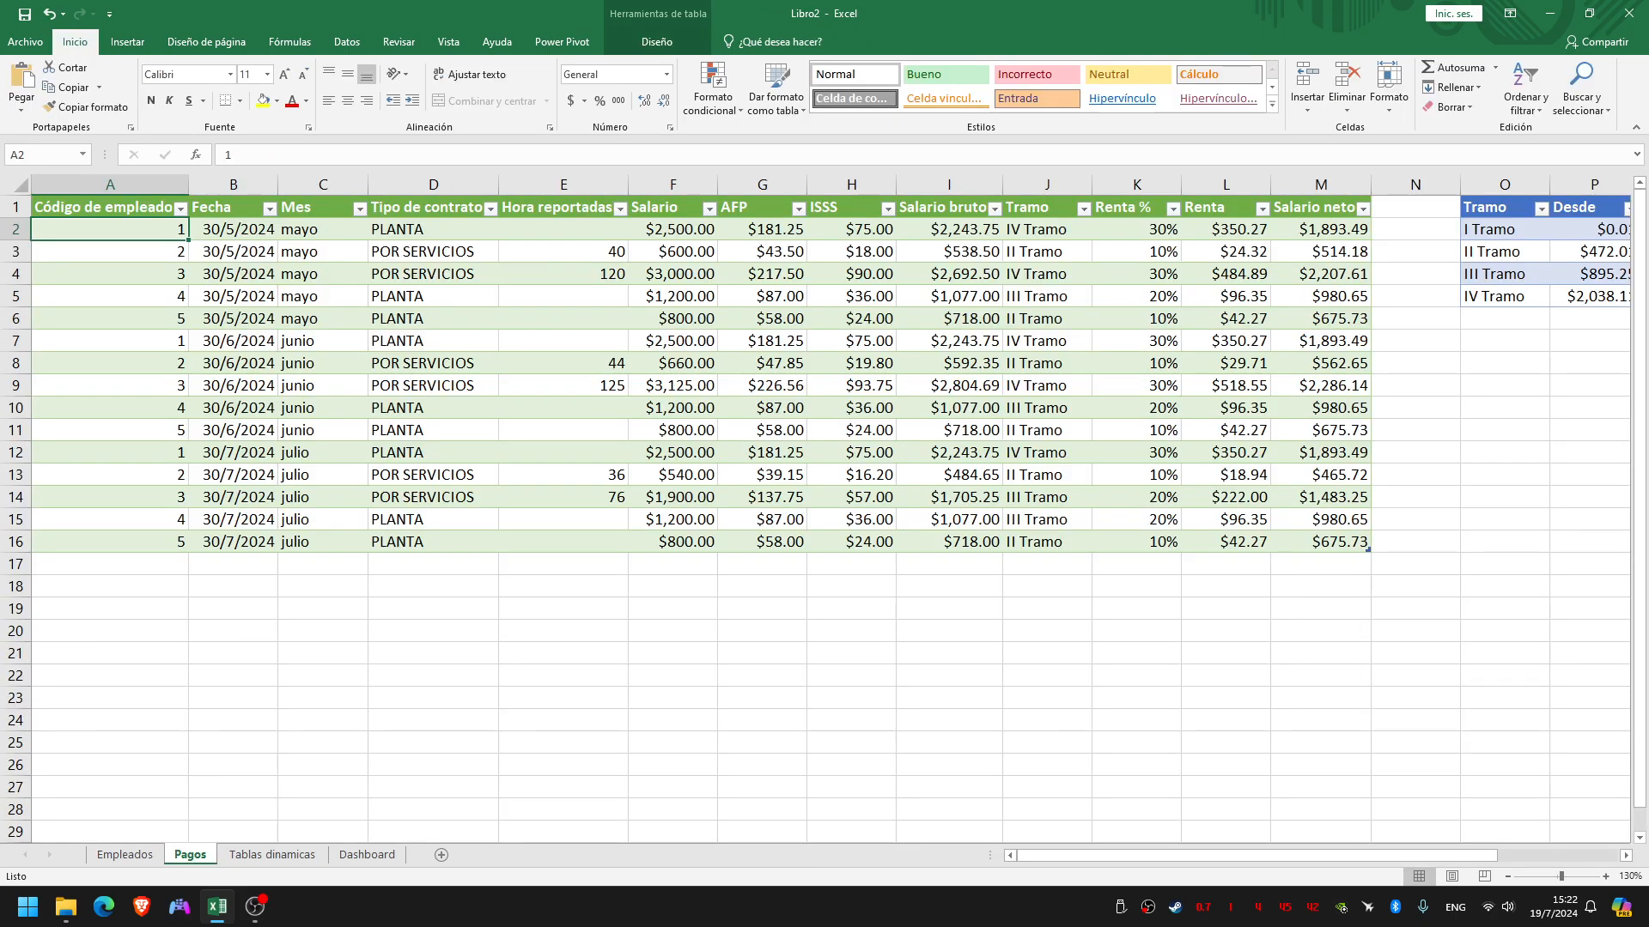
{"action": "left_click", "coordinate": [657, 42]}
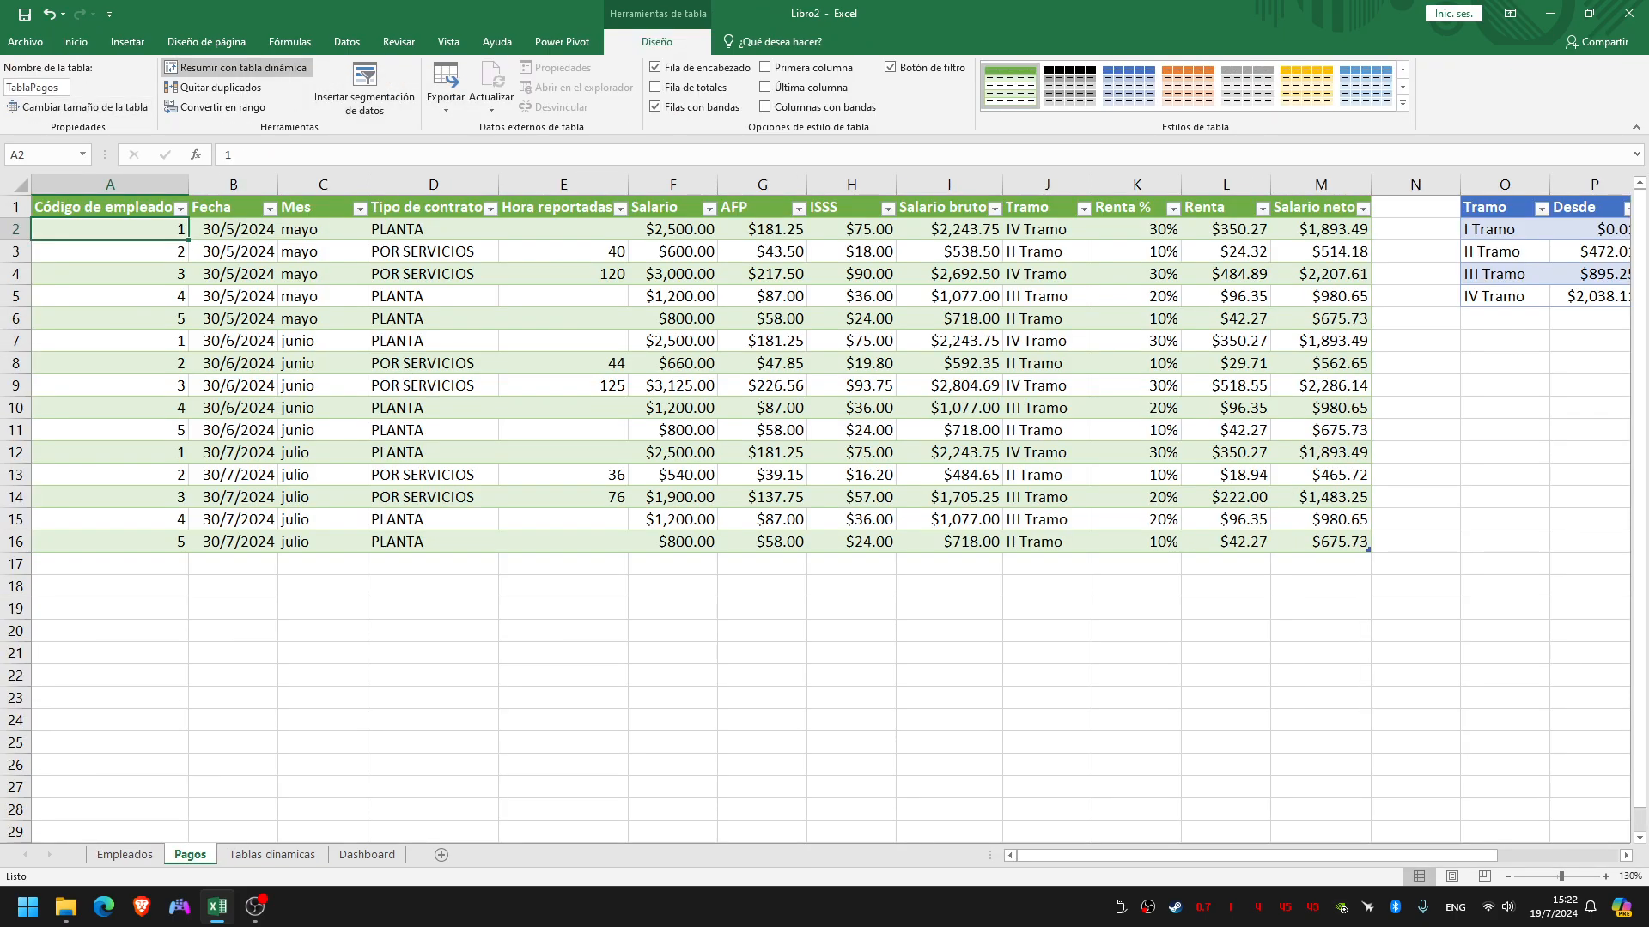
{"action": "left_click", "coordinate": [236, 68]}
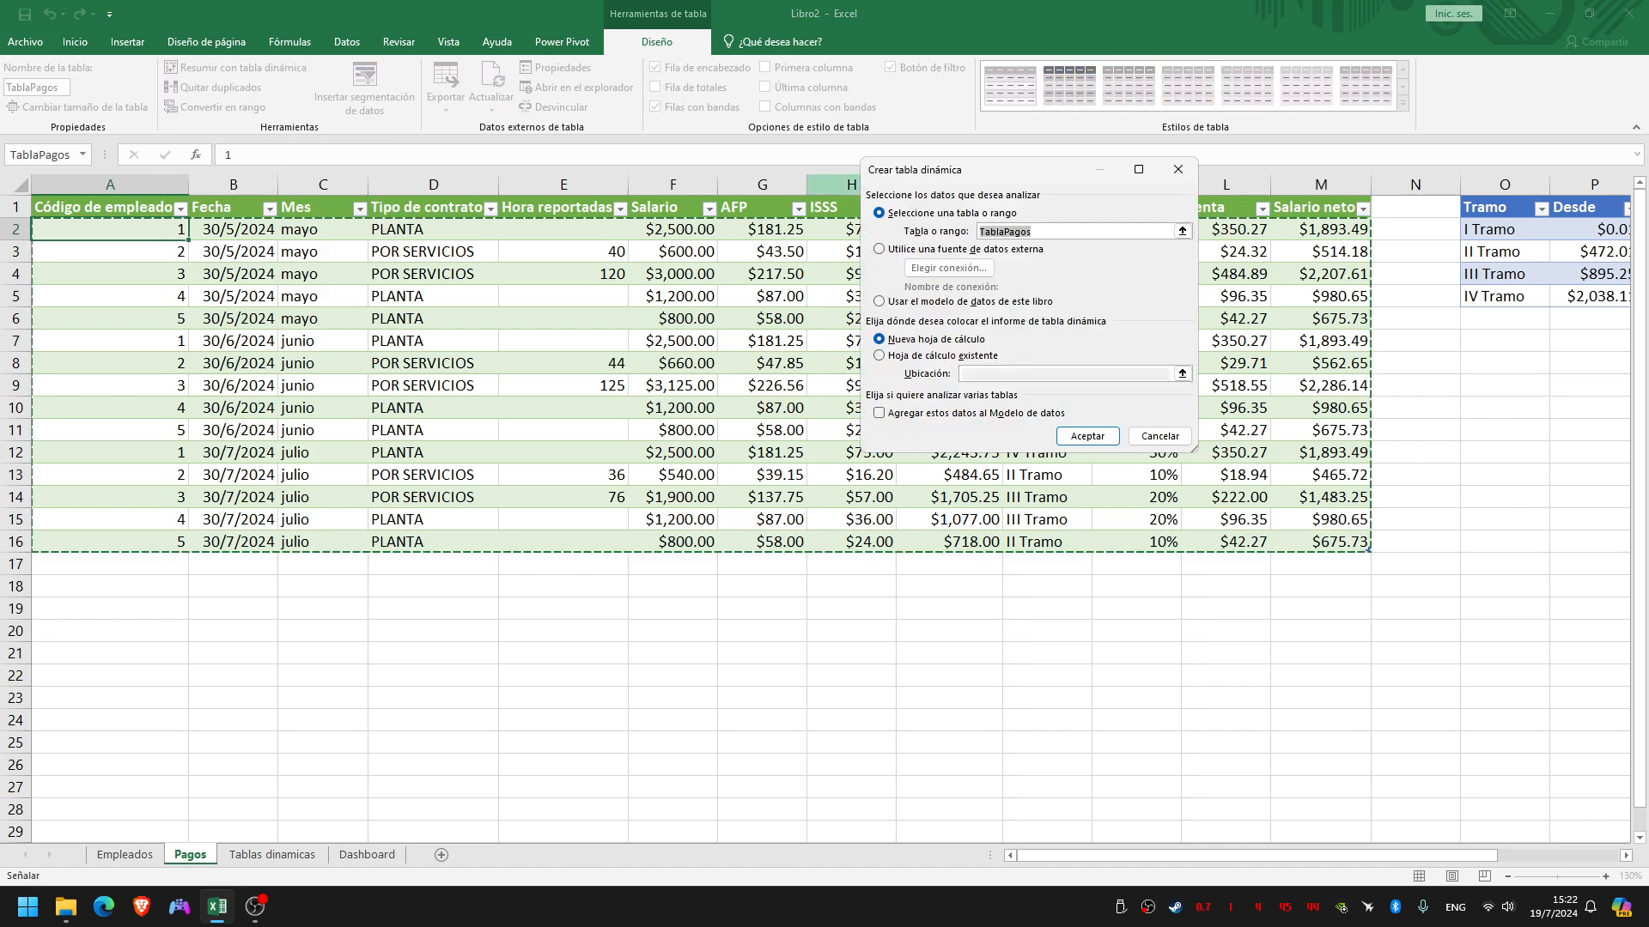
{"action": "left_click", "coordinate": [929, 356]}
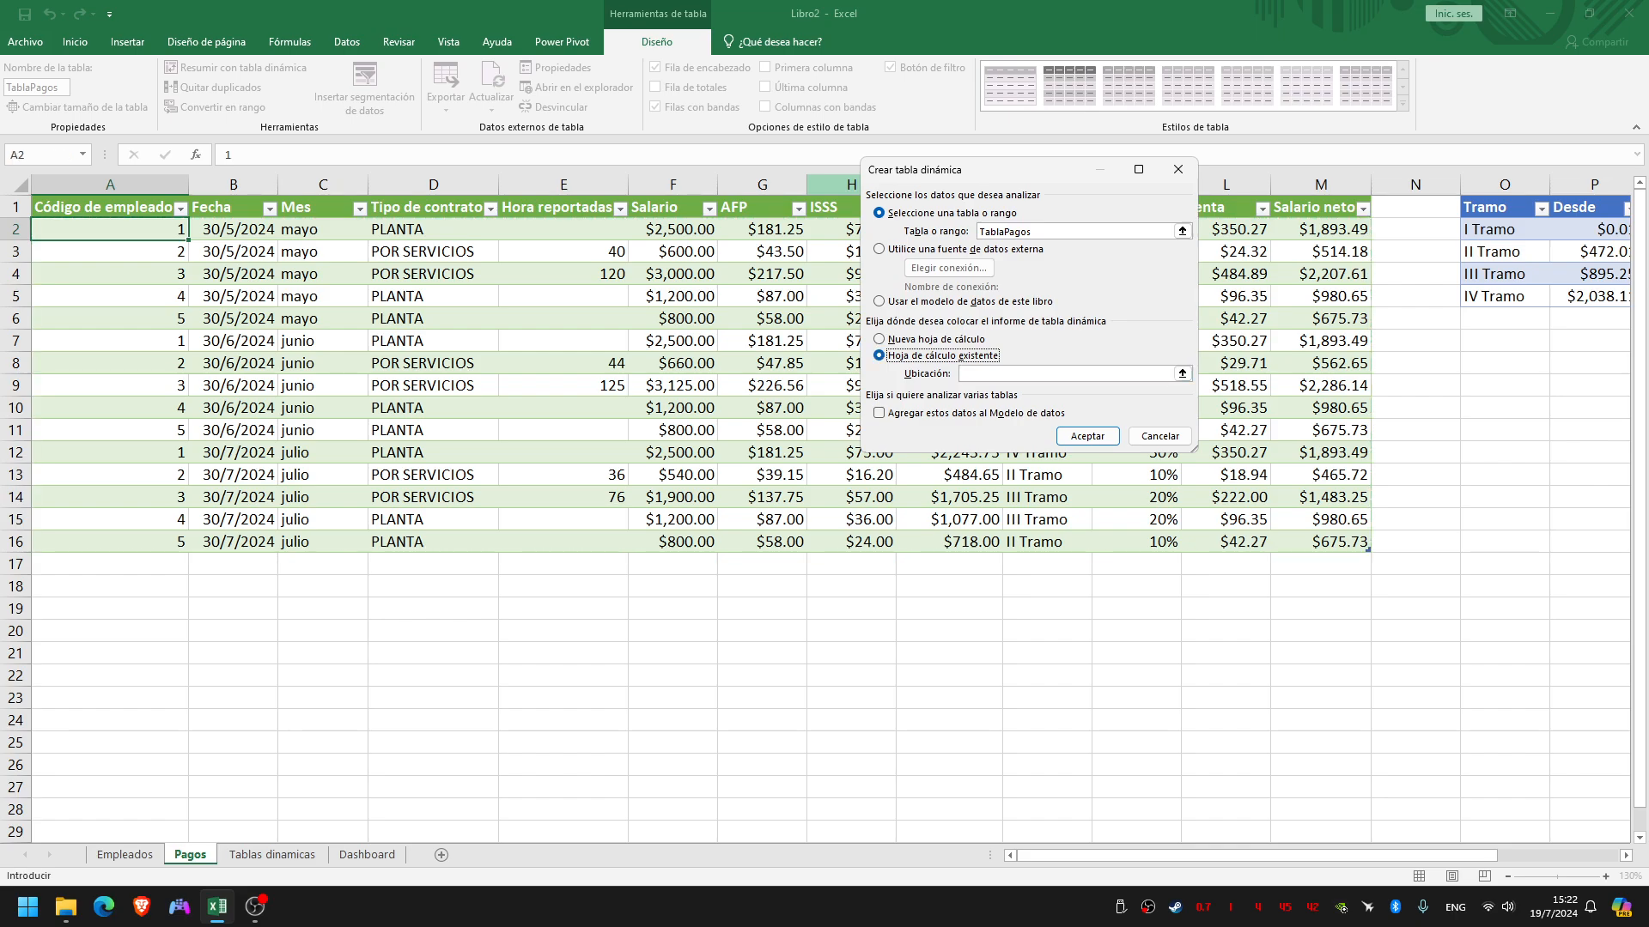
{"action": "left_click", "coordinate": [955, 413]}
{"action": "left_click", "coordinate": [1183, 373]}
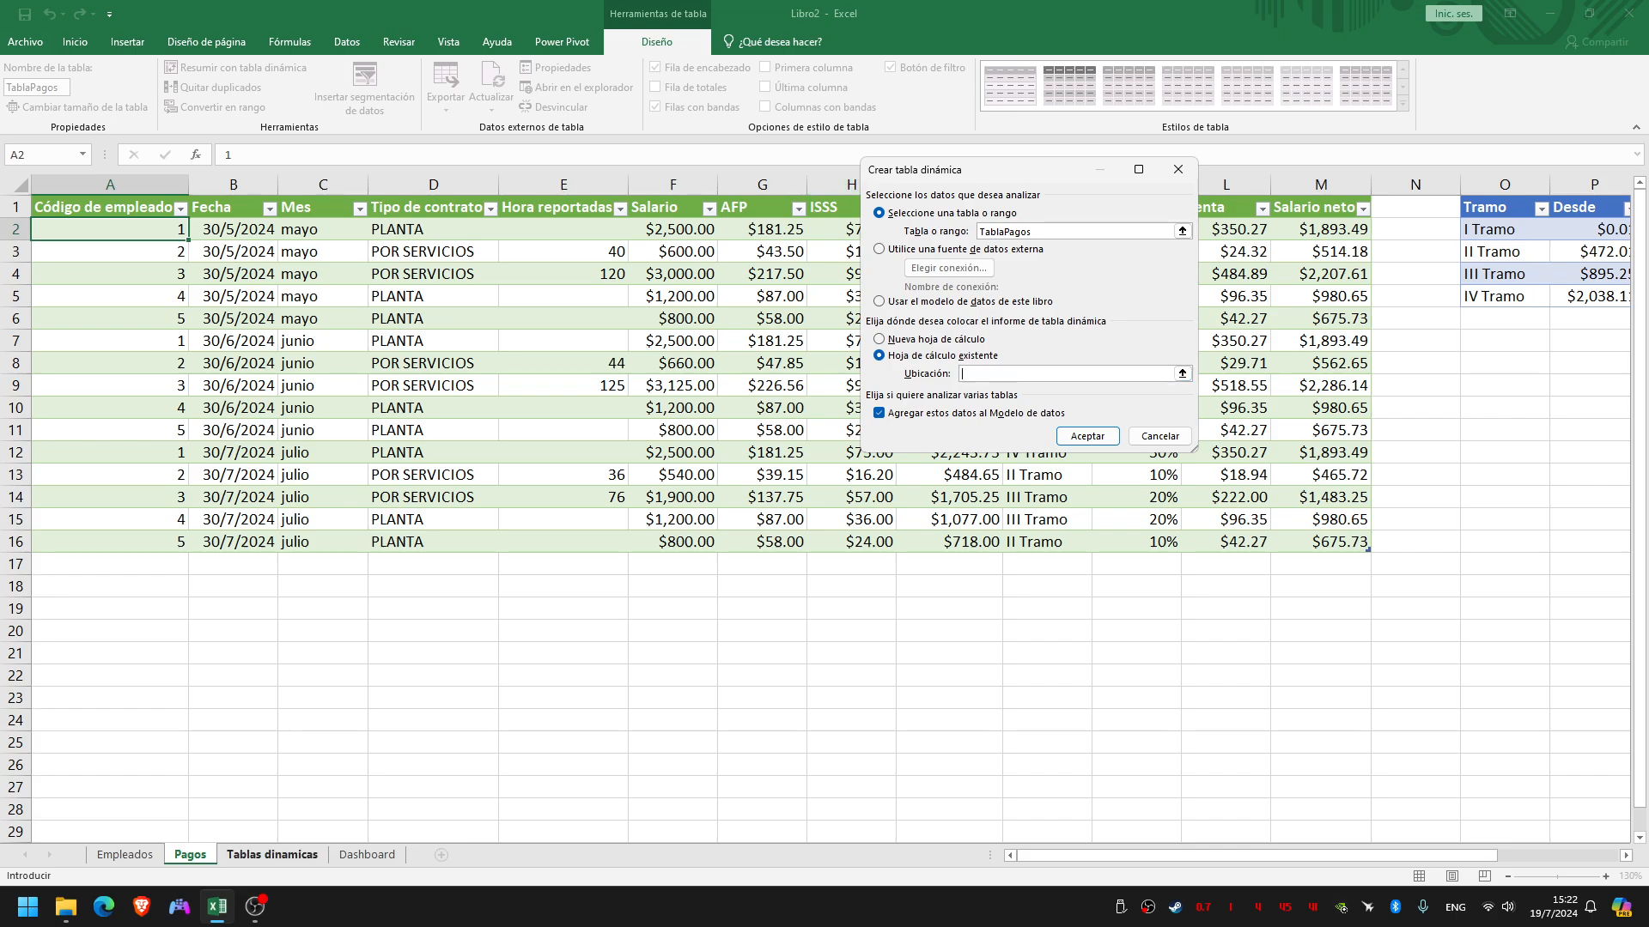
{"action": "left_click", "coordinate": [272, 855]}
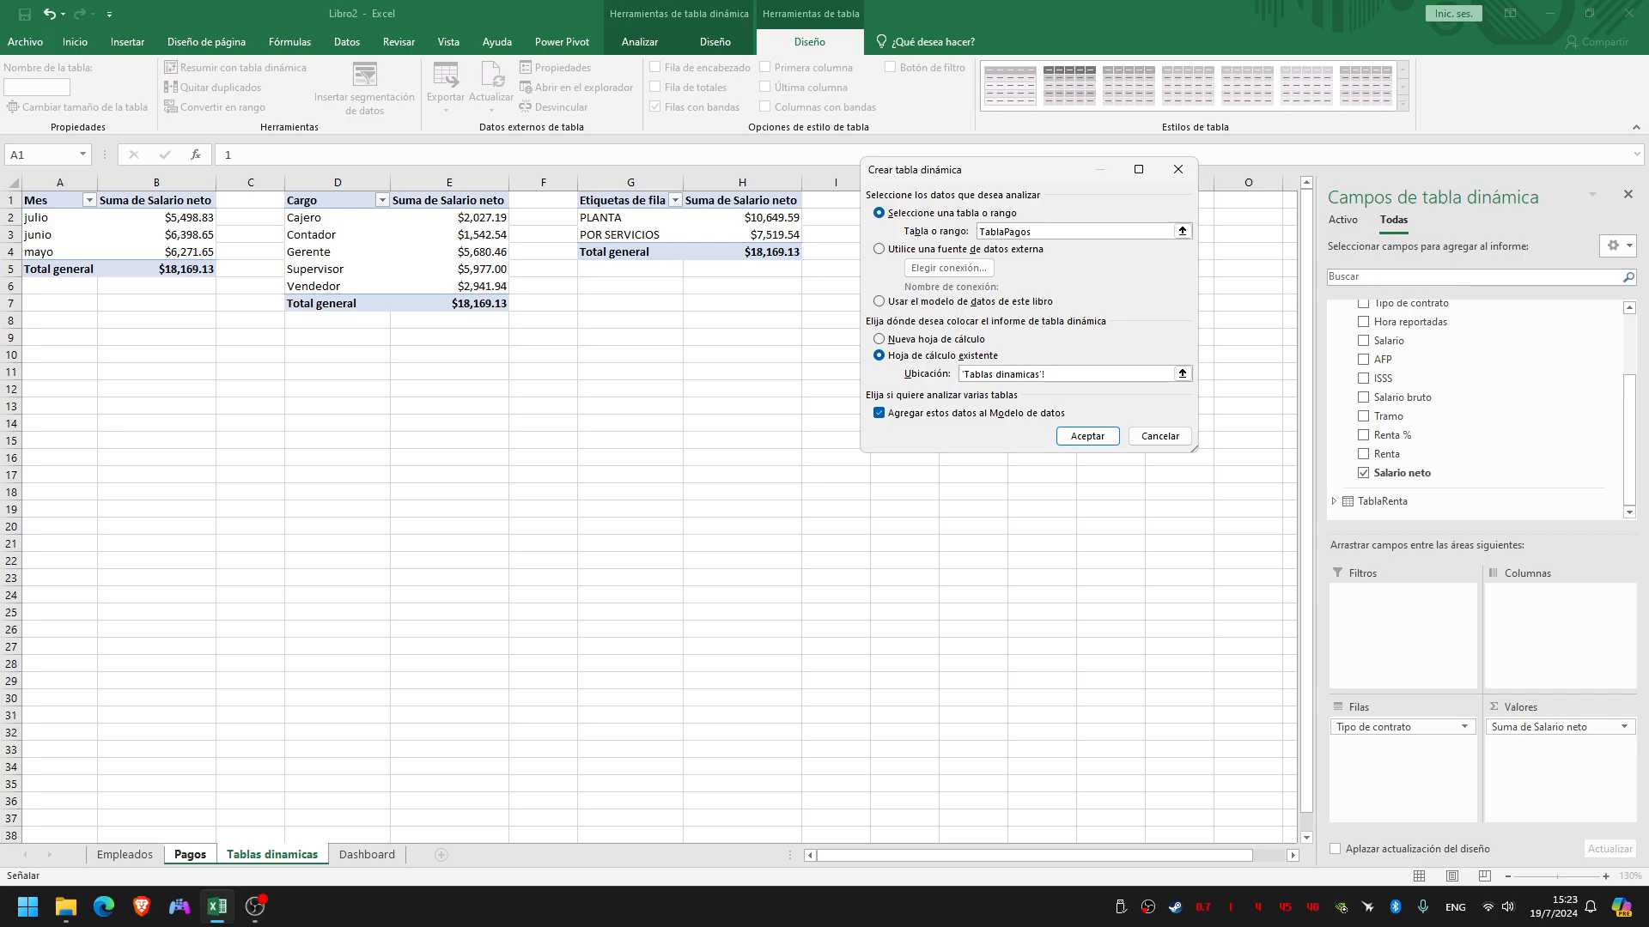
{"action": "left_click", "coordinate": [60, 629]}
{"action": "key", "text": "Up"}
{"action": "key", "text": "Up"}
{"action": "key", "text": "Up"}
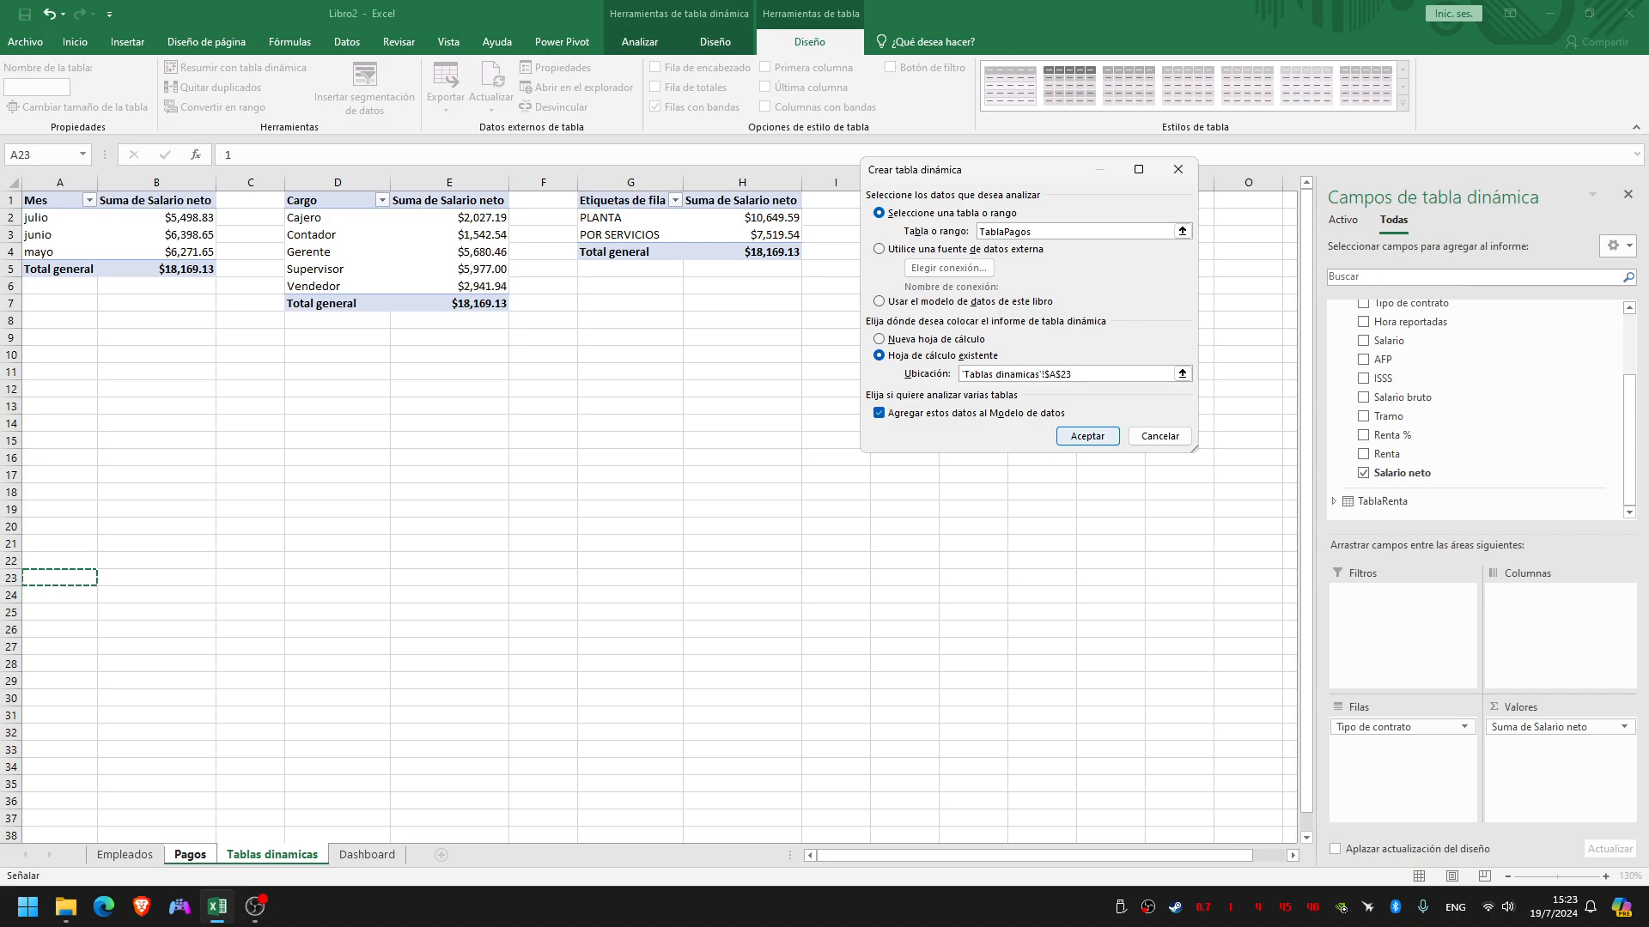
{"action": "key", "text": "Return"}
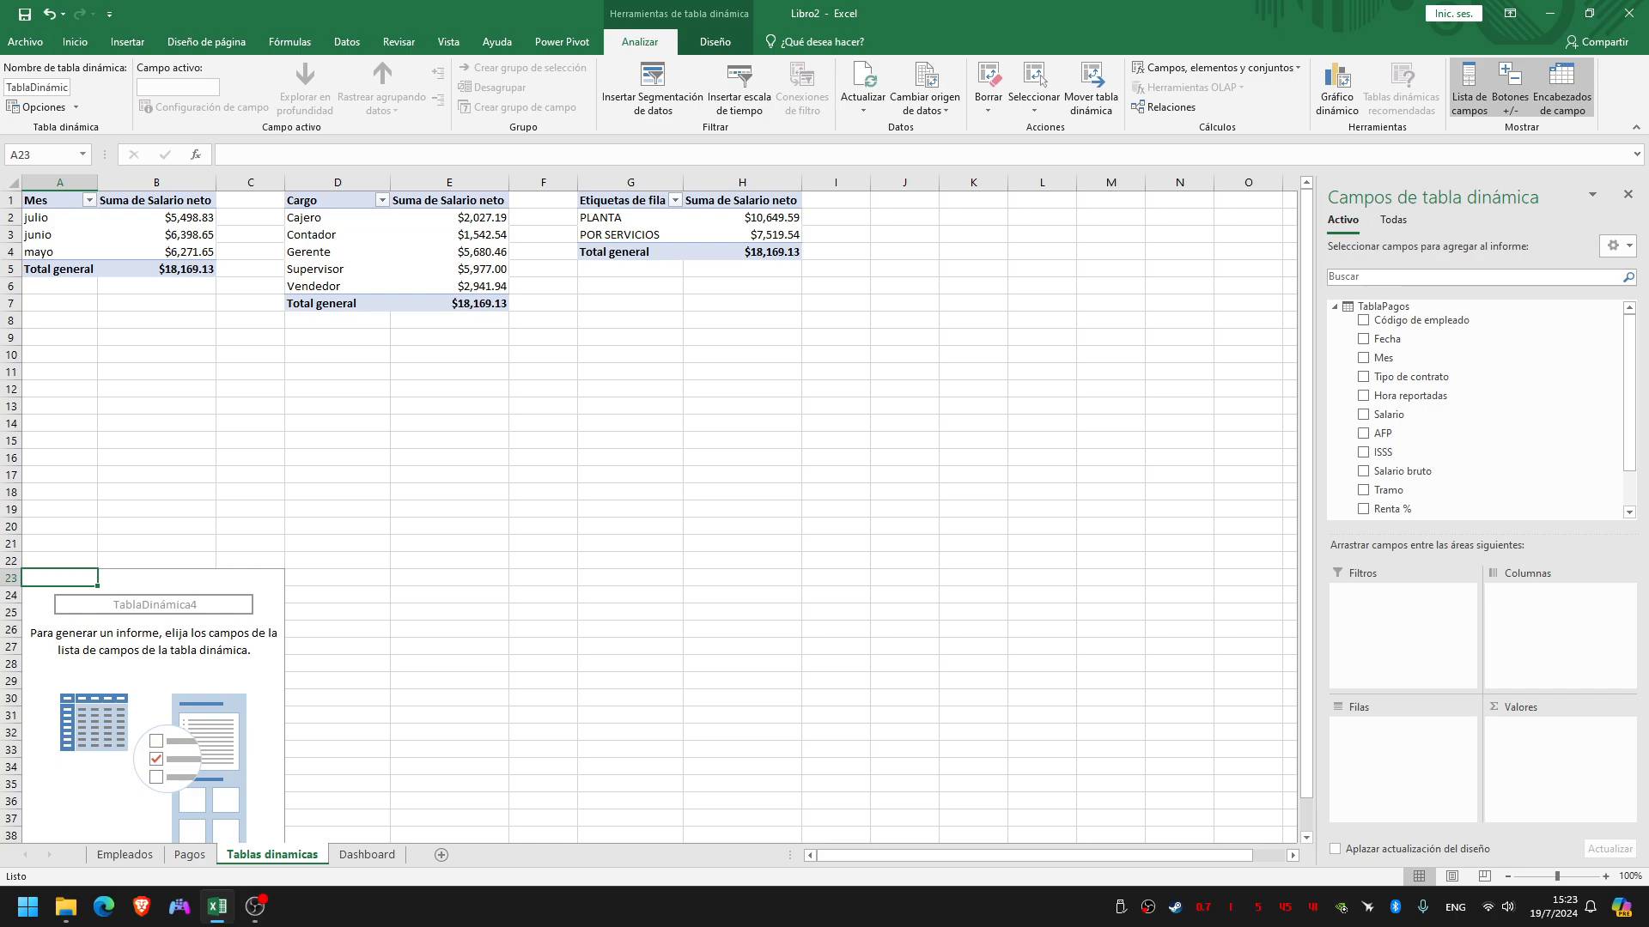
Add Tipo de contrato from TablaEmpleados to both the rows and the values of the pivot table at A23, summarized as a count
{"action": "scroll", "coordinate": [659, 517], "scroll_direction": "down", "scroll_amount": 1}
{"action": "scroll", "coordinate": [659, 517], "scroll_direction": "up", "scroll_amount": 1}
{"action": "left_click", "coordinate": [1393, 221]}
{"action": "left_click", "coordinate": [1335, 307]}
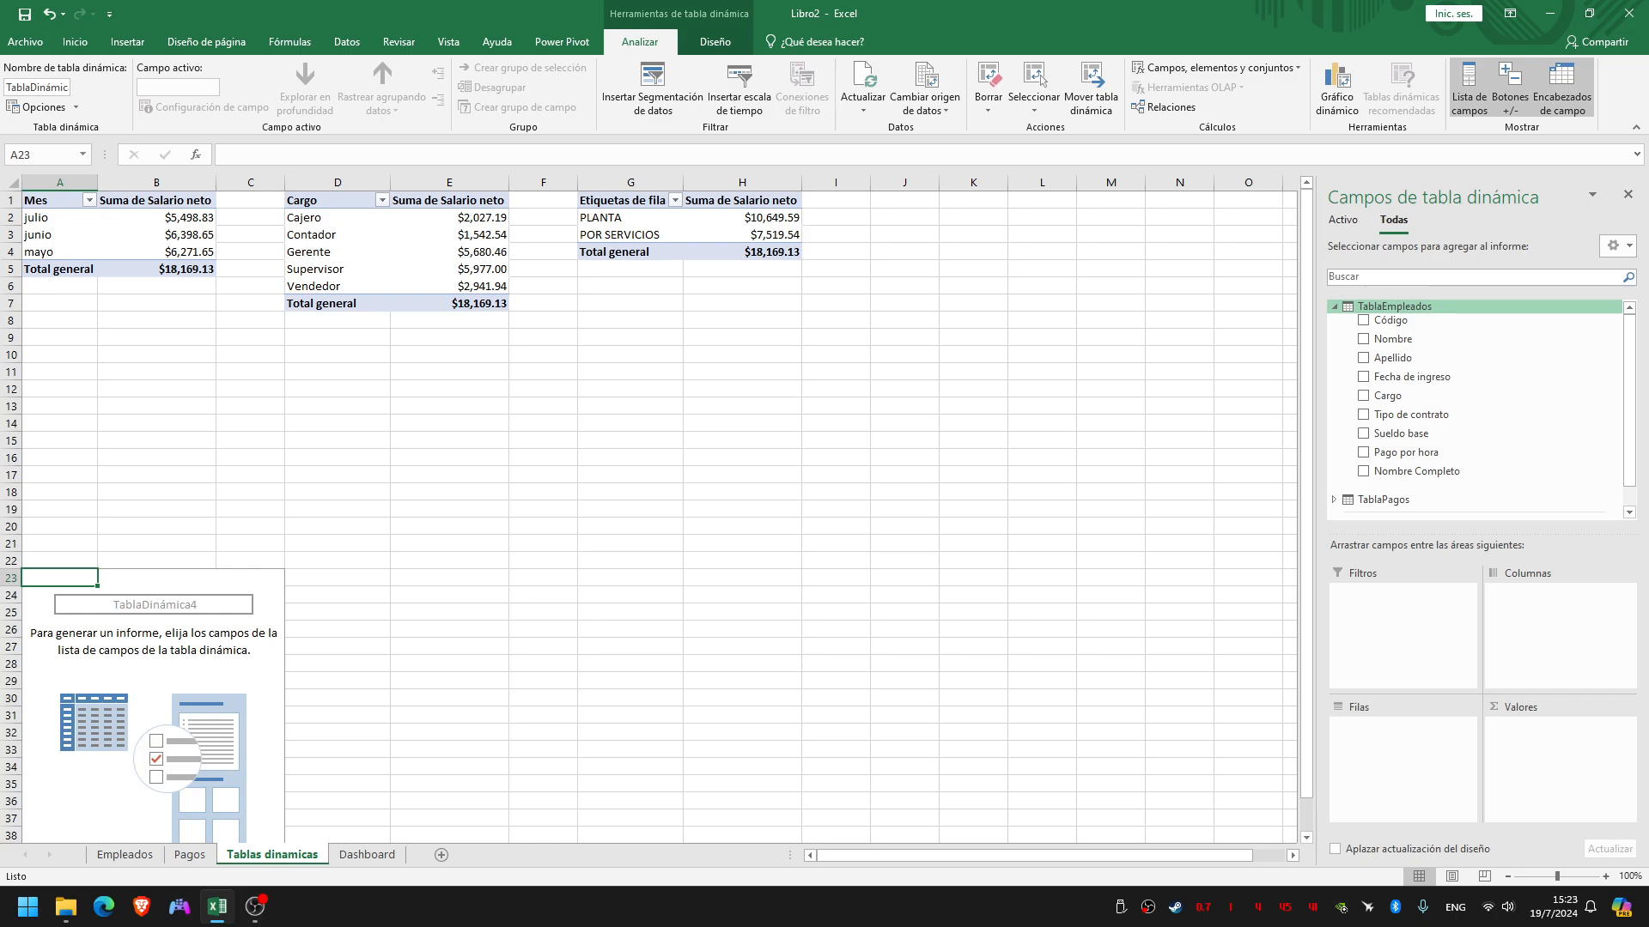
{"action": "left_click_drag", "start_coordinate": [1411, 414], "coordinate": [1403, 757]}
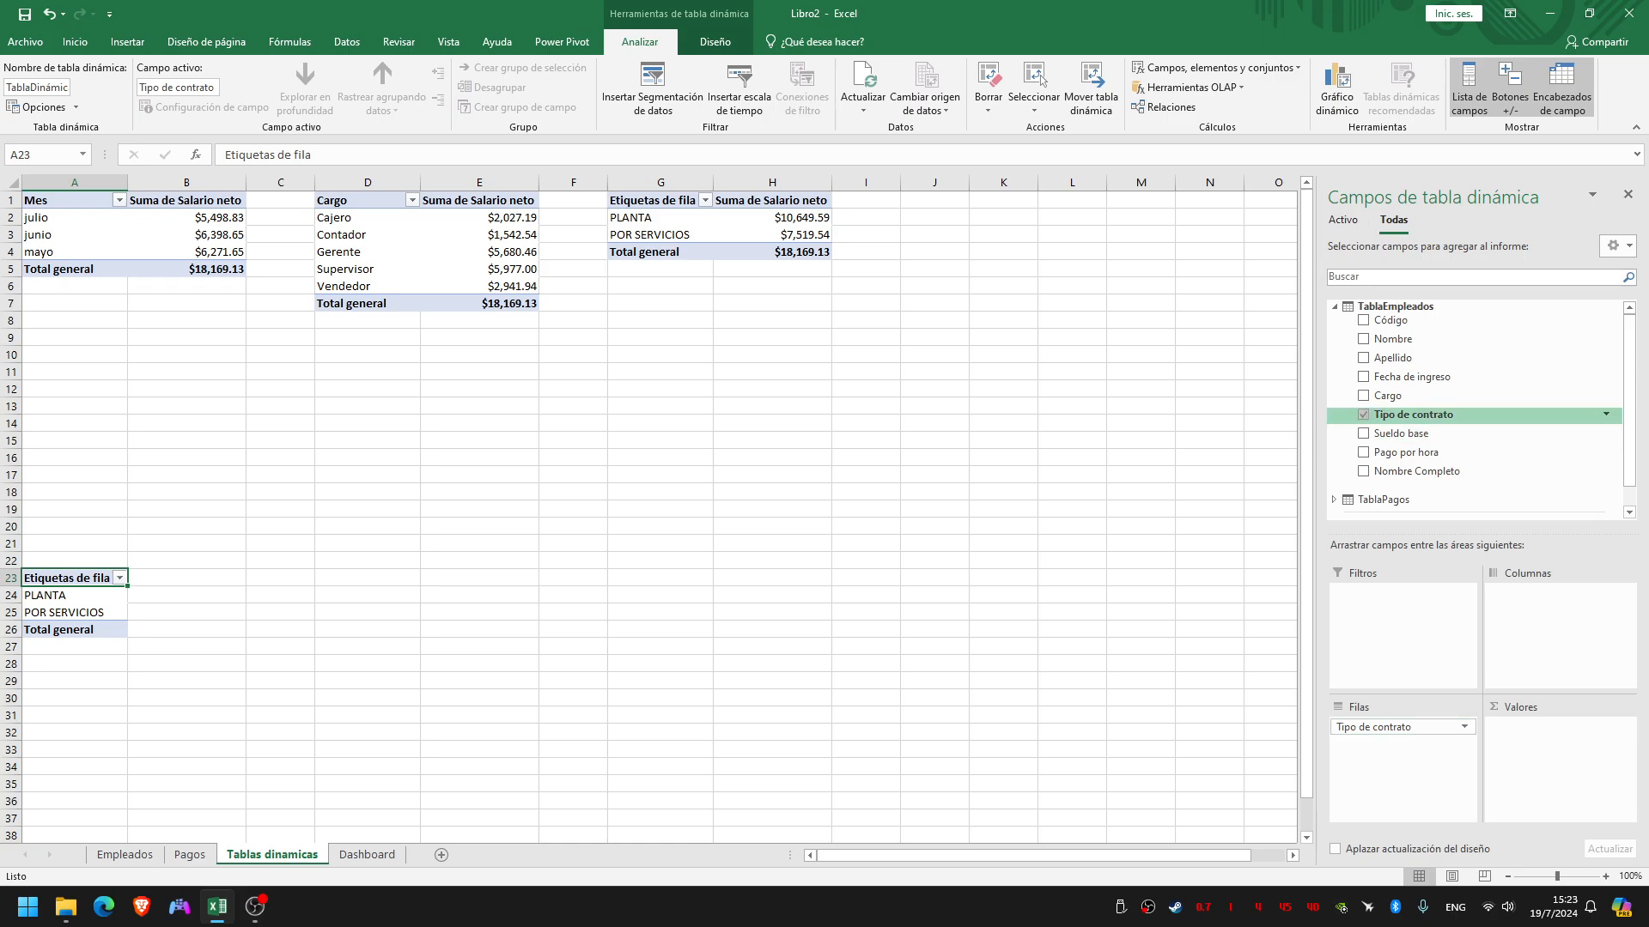
{"action": "left_click_drag", "start_coordinate": [1413, 414], "coordinate": [1550, 739]}
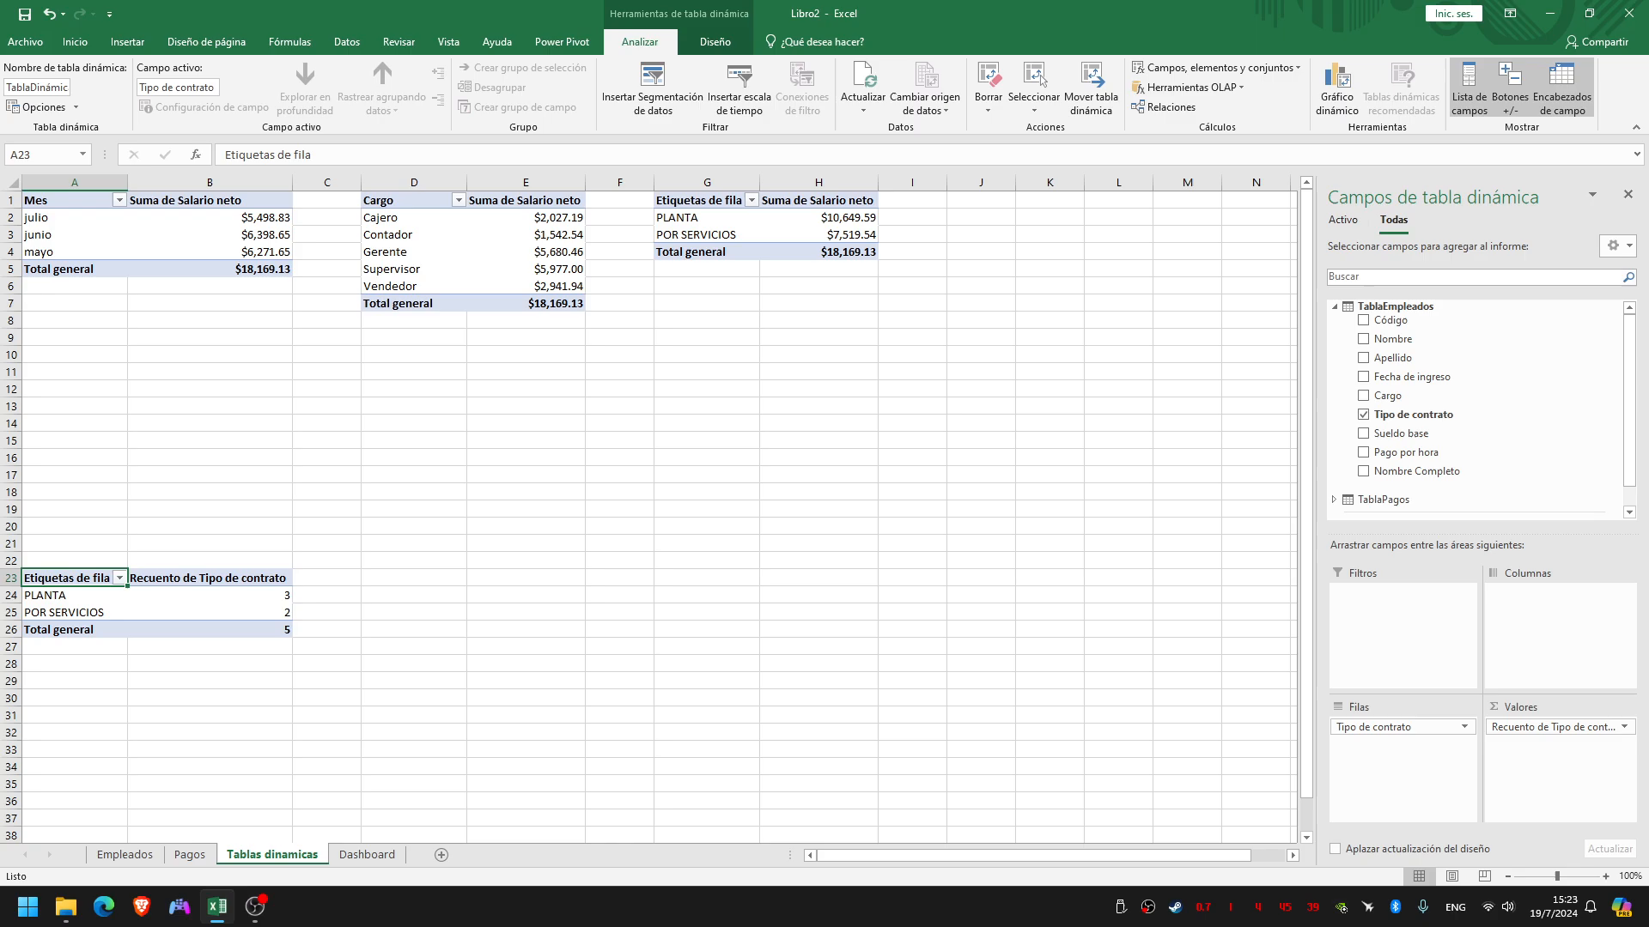
Rename the row label header in cell A23 of the count pivot table as Tipo de contrato
{"action": "left_click", "coordinate": [211, 595]}
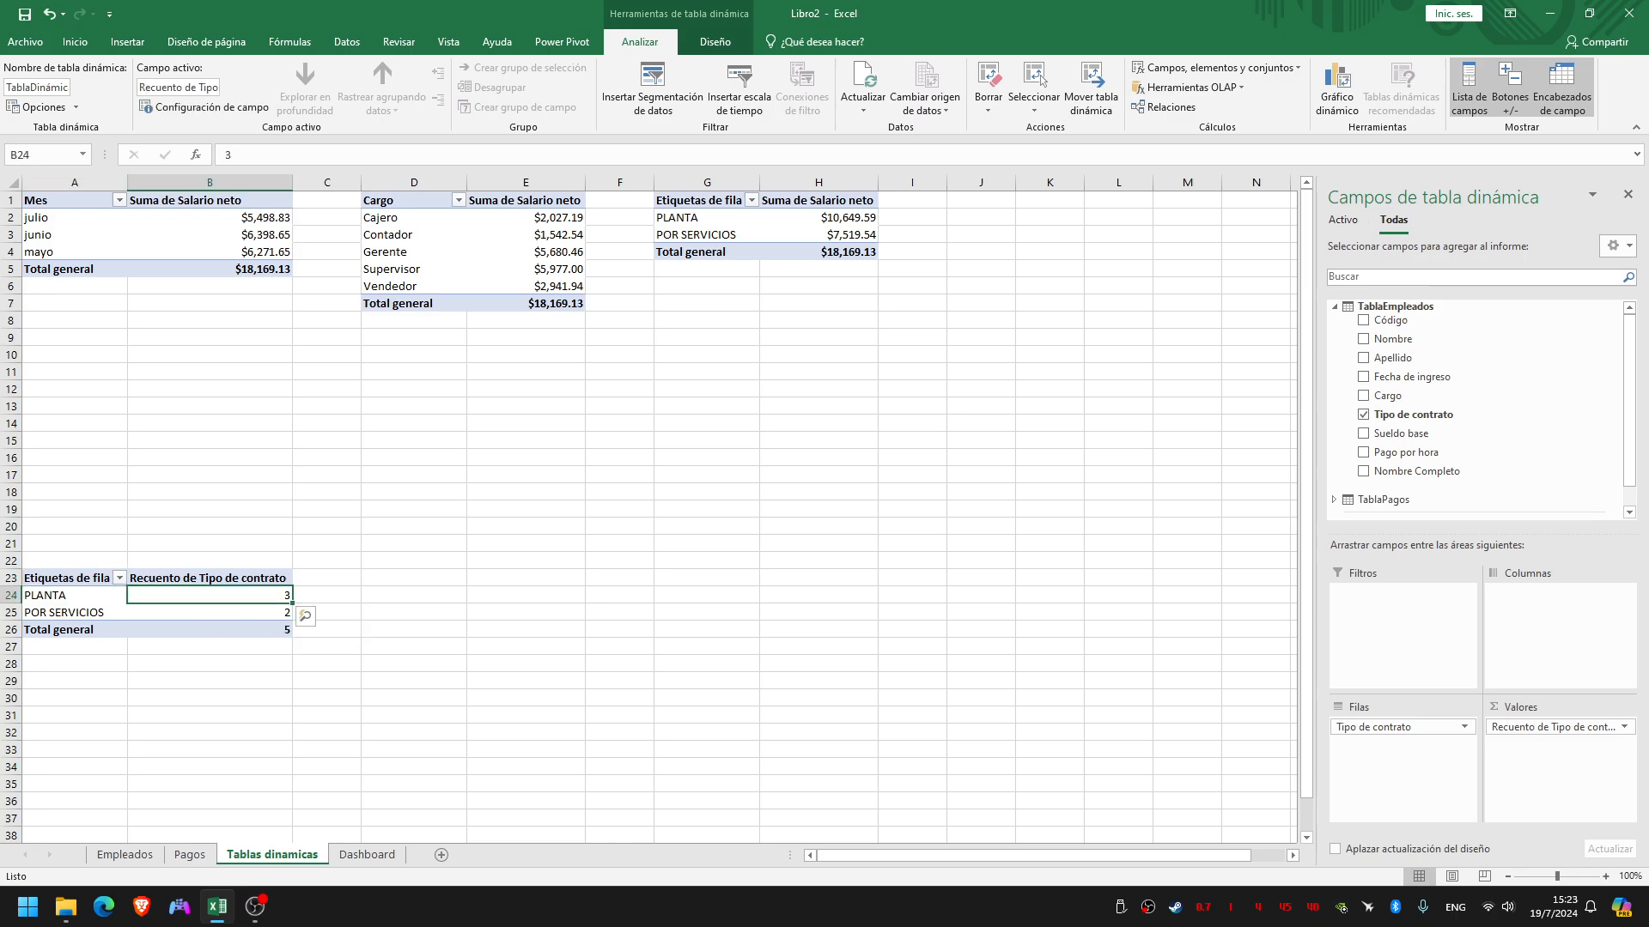
{"action": "left_click", "coordinate": [211, 612]}
{"action": "left_click", "coordinate": [83, 578]}
{"action": "double_click", "coordinate": [82, 577]}
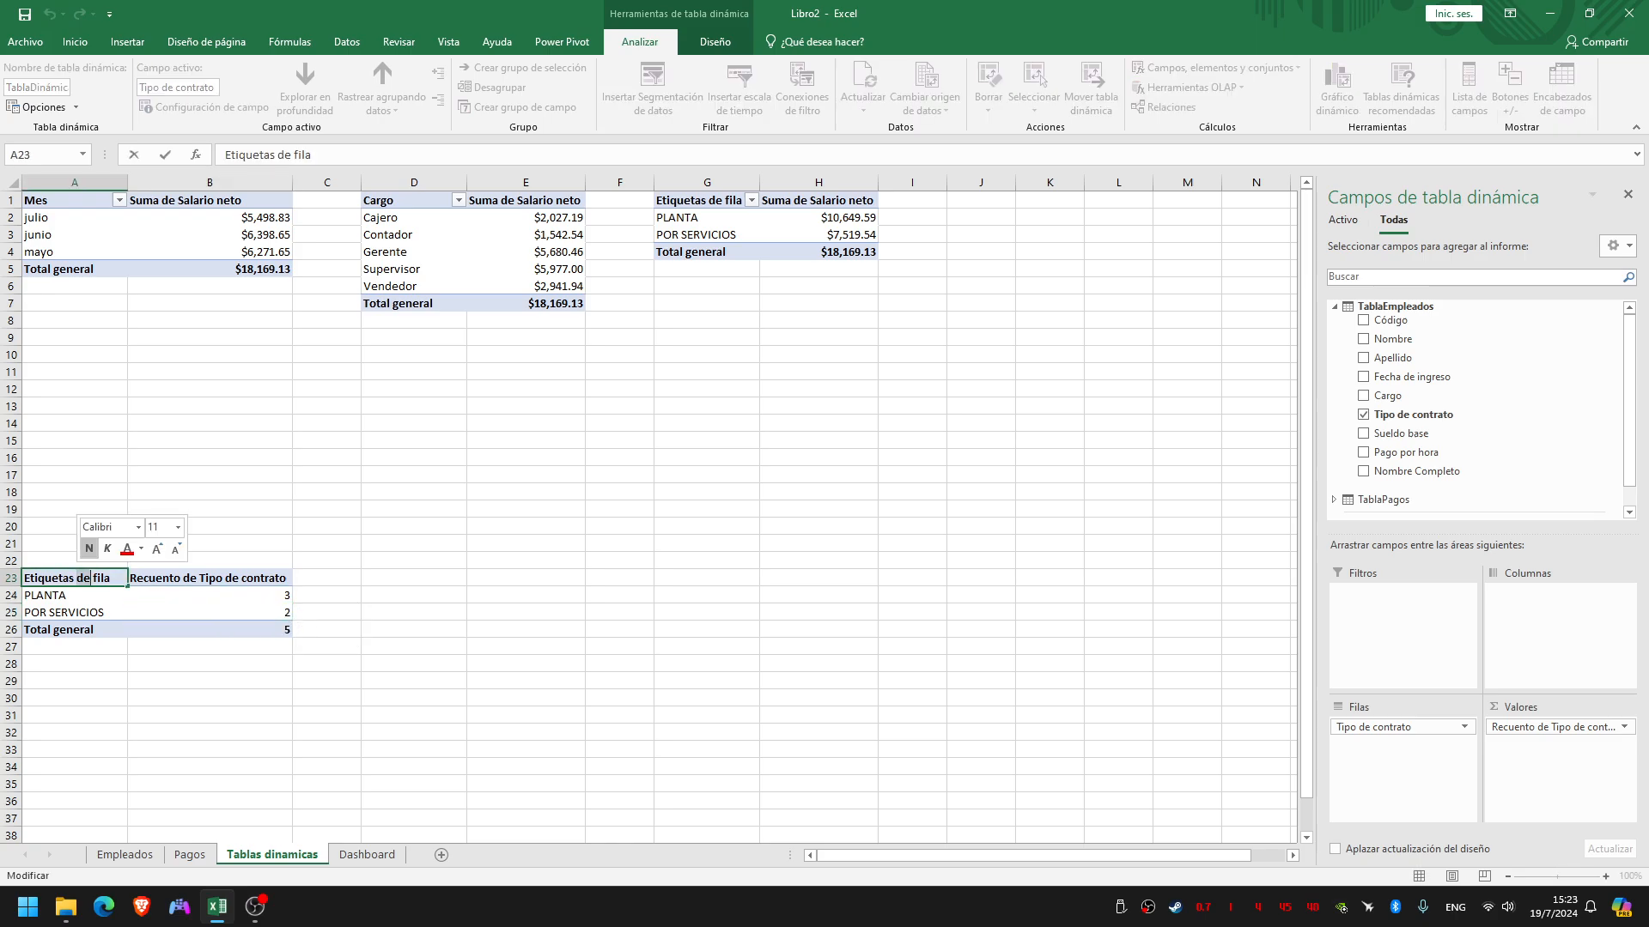
{"action": "triple_click", "coordinate": [82, 578]}
{"action": "type", "text": "Tip"}
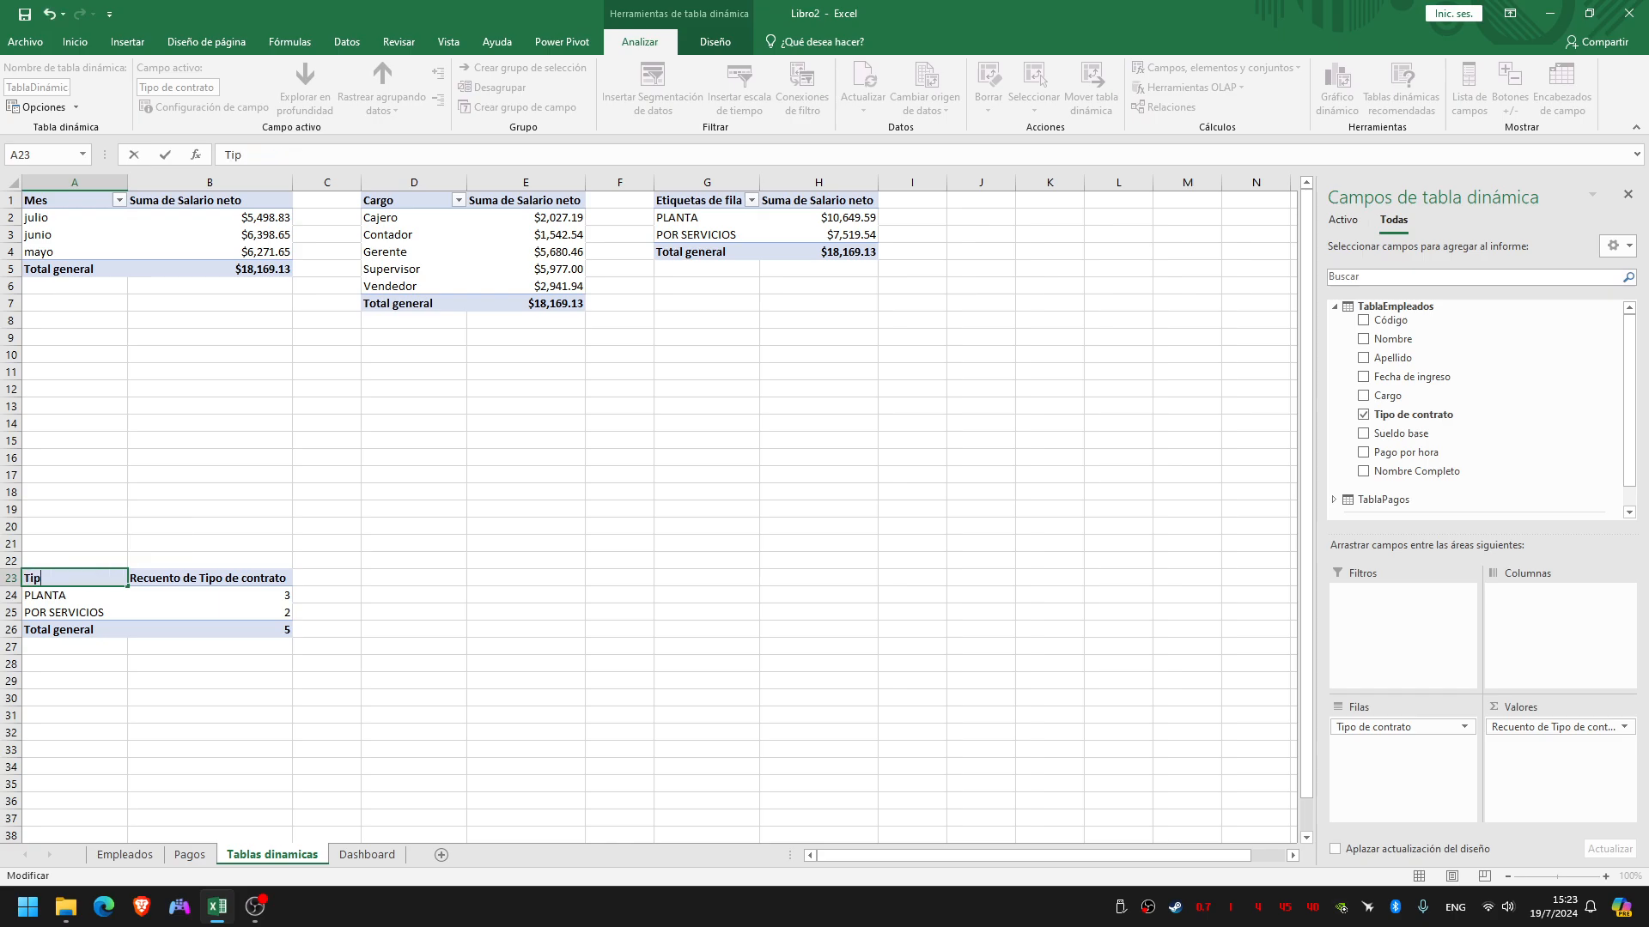
{"action": "type", "text": "o de contraro"}
{"action": "key", "text": "BackSpace"}
{"action": "type", "text": "to"}
Copy the Tipo de contrato header text from A23 and use it as the row label header in G1
{"action": "left_click_drag", "start_coordinate": [112, 579], "coordinate": [24, 579]}
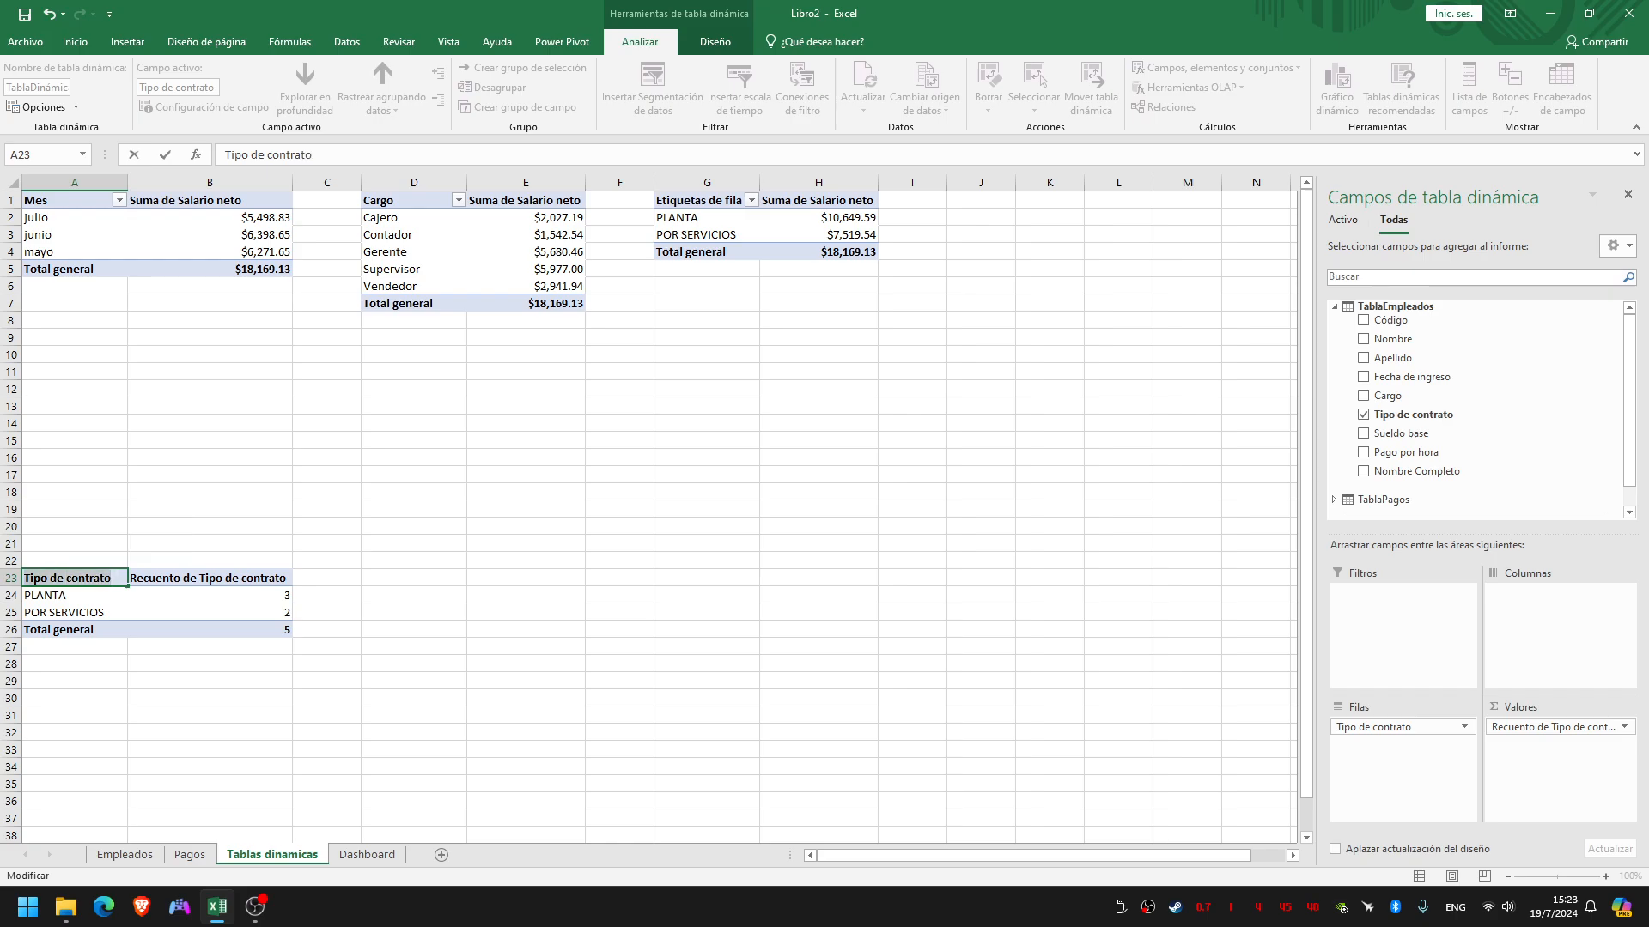
{"action": "left_click", "coordinate": [700, 201]}
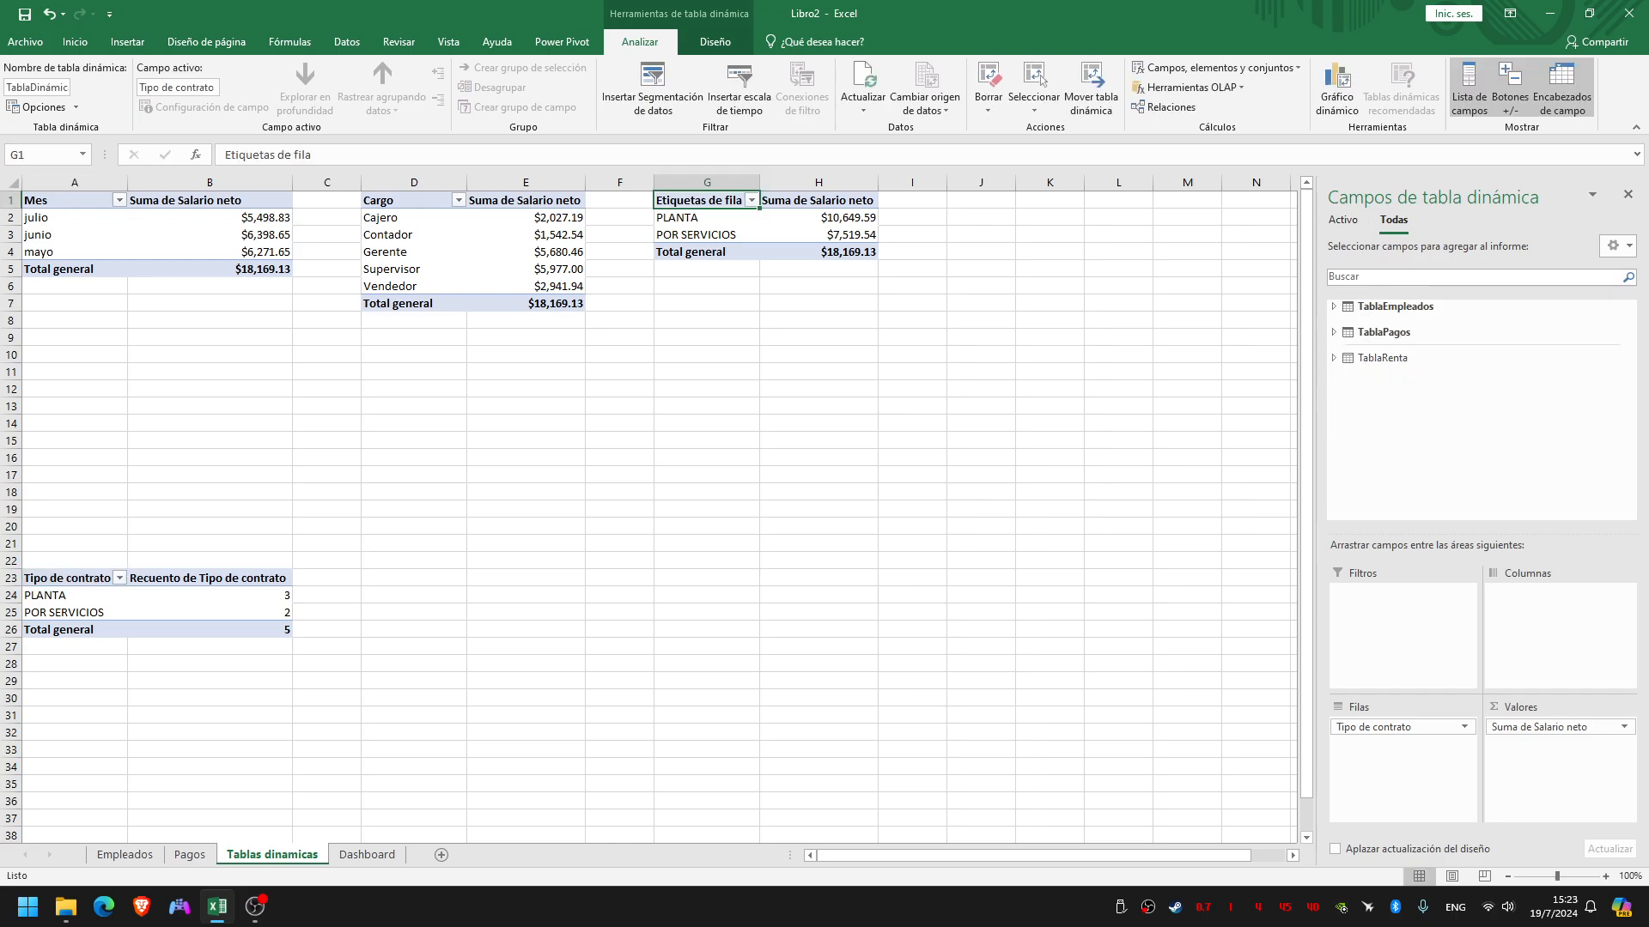
{"action": "double_click", "coordinate": [730, 201]}
{"action": "double_click", "coordinate": [732, 201]}
{"action": "key", "text": "BackSpace"}
{"action": "key", "text": "BackSpace"}
{"action": "key", "text": "BackSpace"}
{"action": "key", "text": "BackSpace"}
{"action": "key", "text": "BackSpace"}
{"action": "key", "text": "BackSpace"}
{"action": "key", "text": "BackSpace"}
{"action": "key", "text": "BackSpace"}
{"action": "key", "text": "BackSpace"}
{"action": "key", "text": "BackSpace"}
{"action": "key", "text": "BackSpace"}
{"action": "key", "text": "BackSpace"}
{"action": "key", "text": "BackSpace"}
{"action": "key", "text": "BackSpace"}
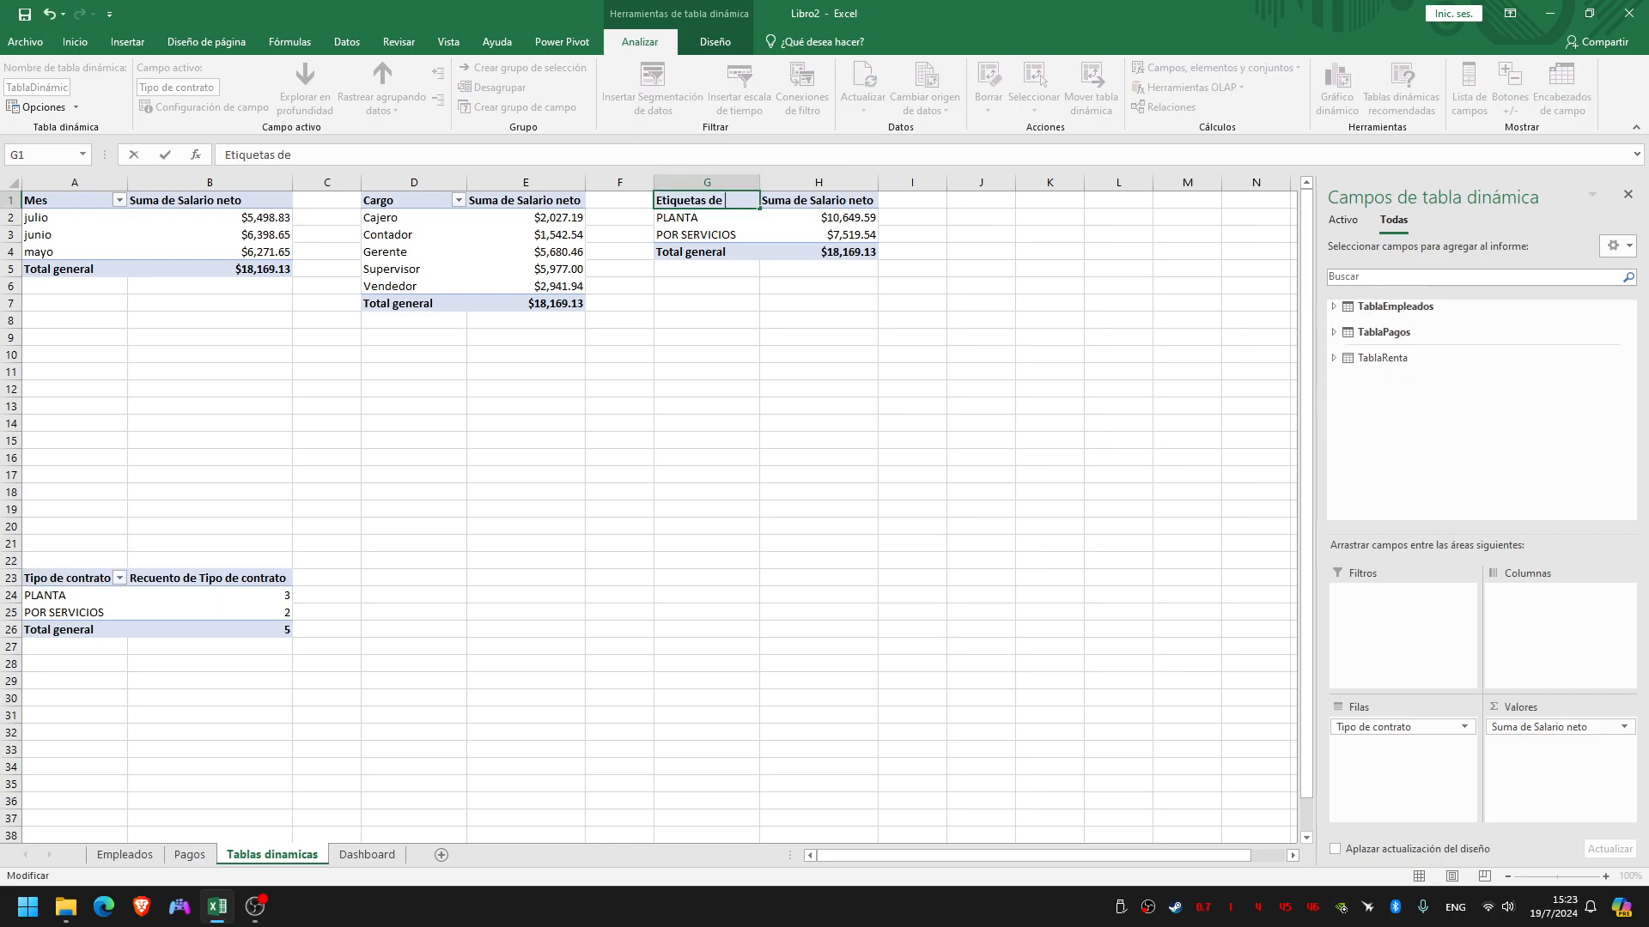
{"action": "key", "text": "ctrl+v"}
{"action": "left_click", "coordinate": [707, 320]}
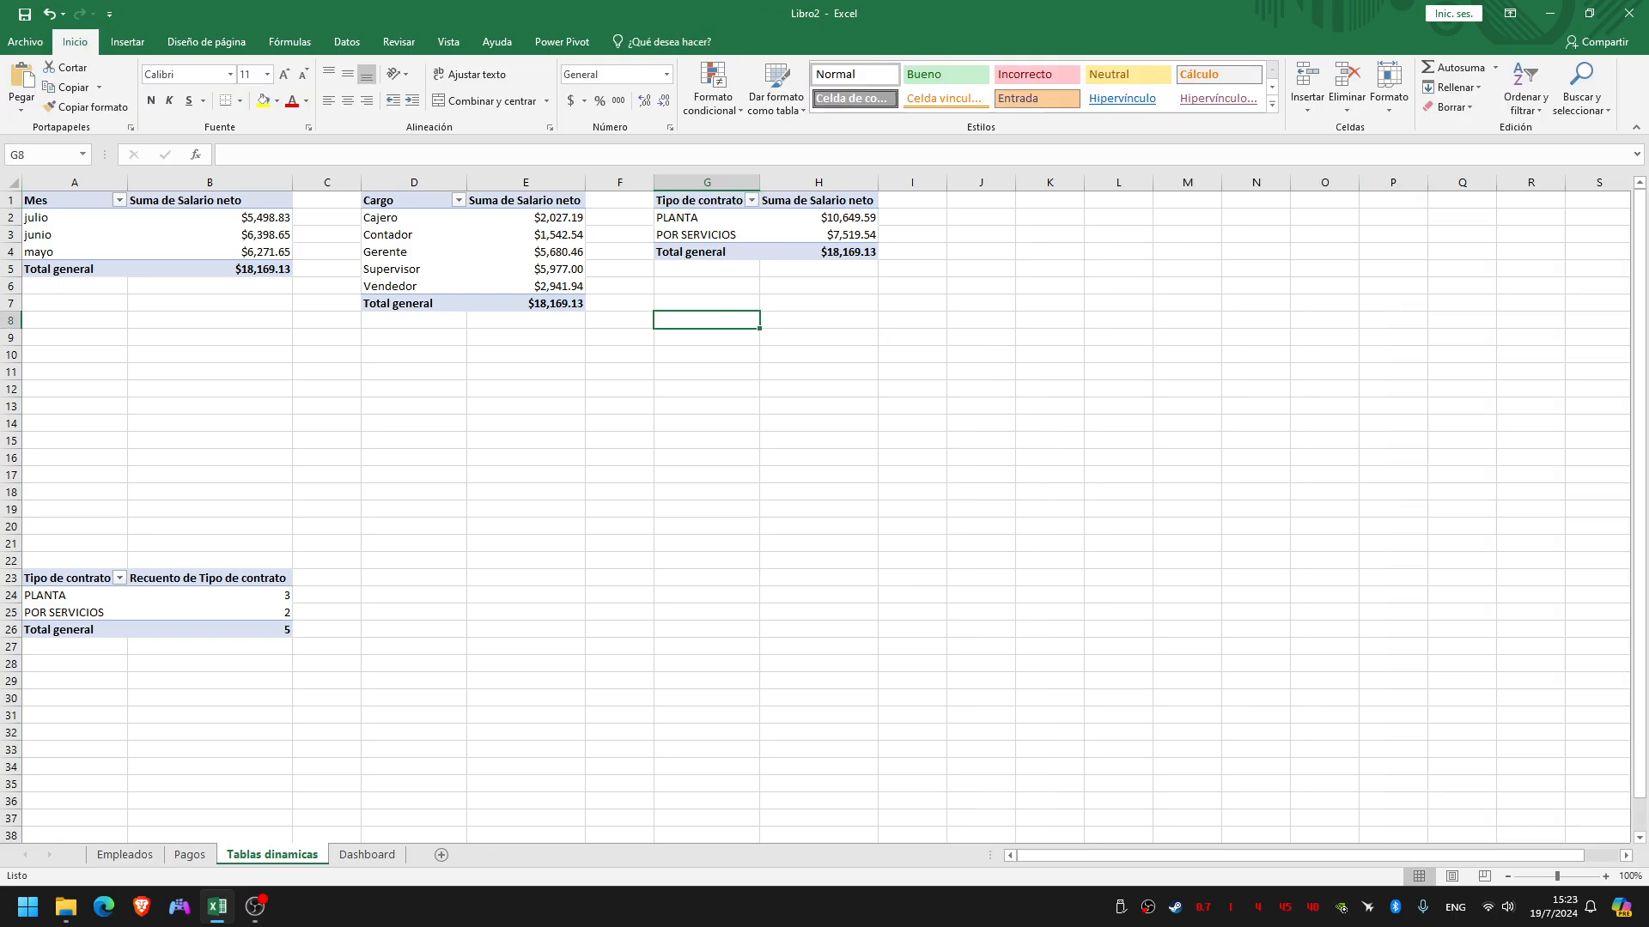
Refresh the pivot table that sums net salary by month
{"action": "left_click_drag", "start_coordinate": [74, 303], "coordinate": [210, 544]}
{"action": "left_click", "coordinate": [210, 493]}
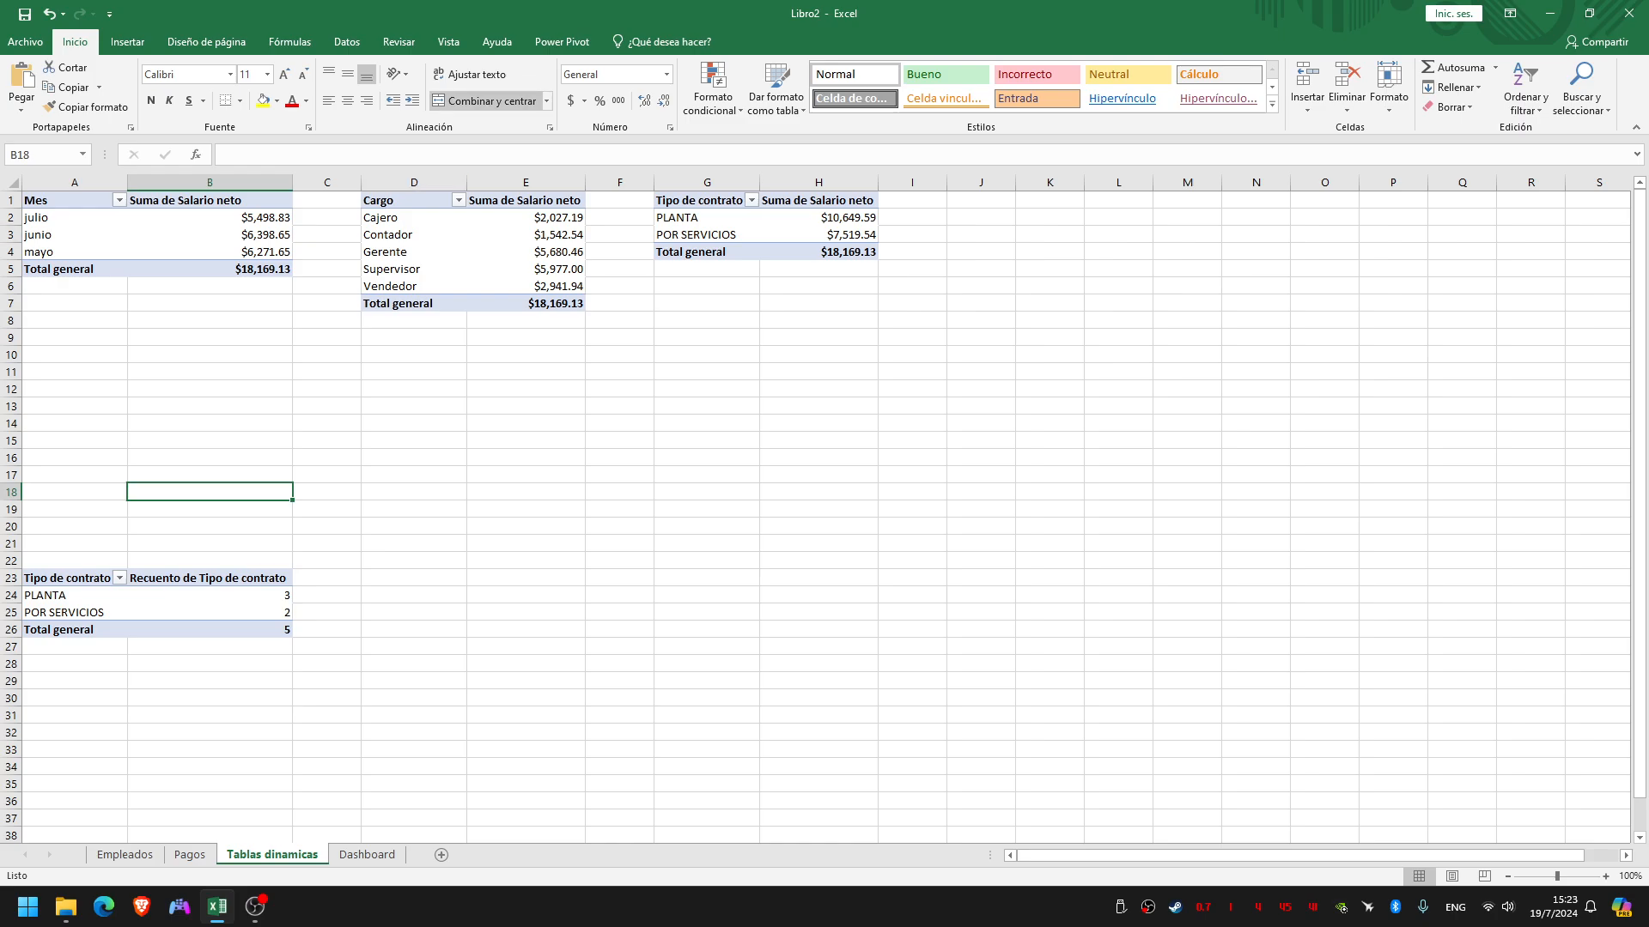
{"action": "left_click", "coordinate": [209, 252]}
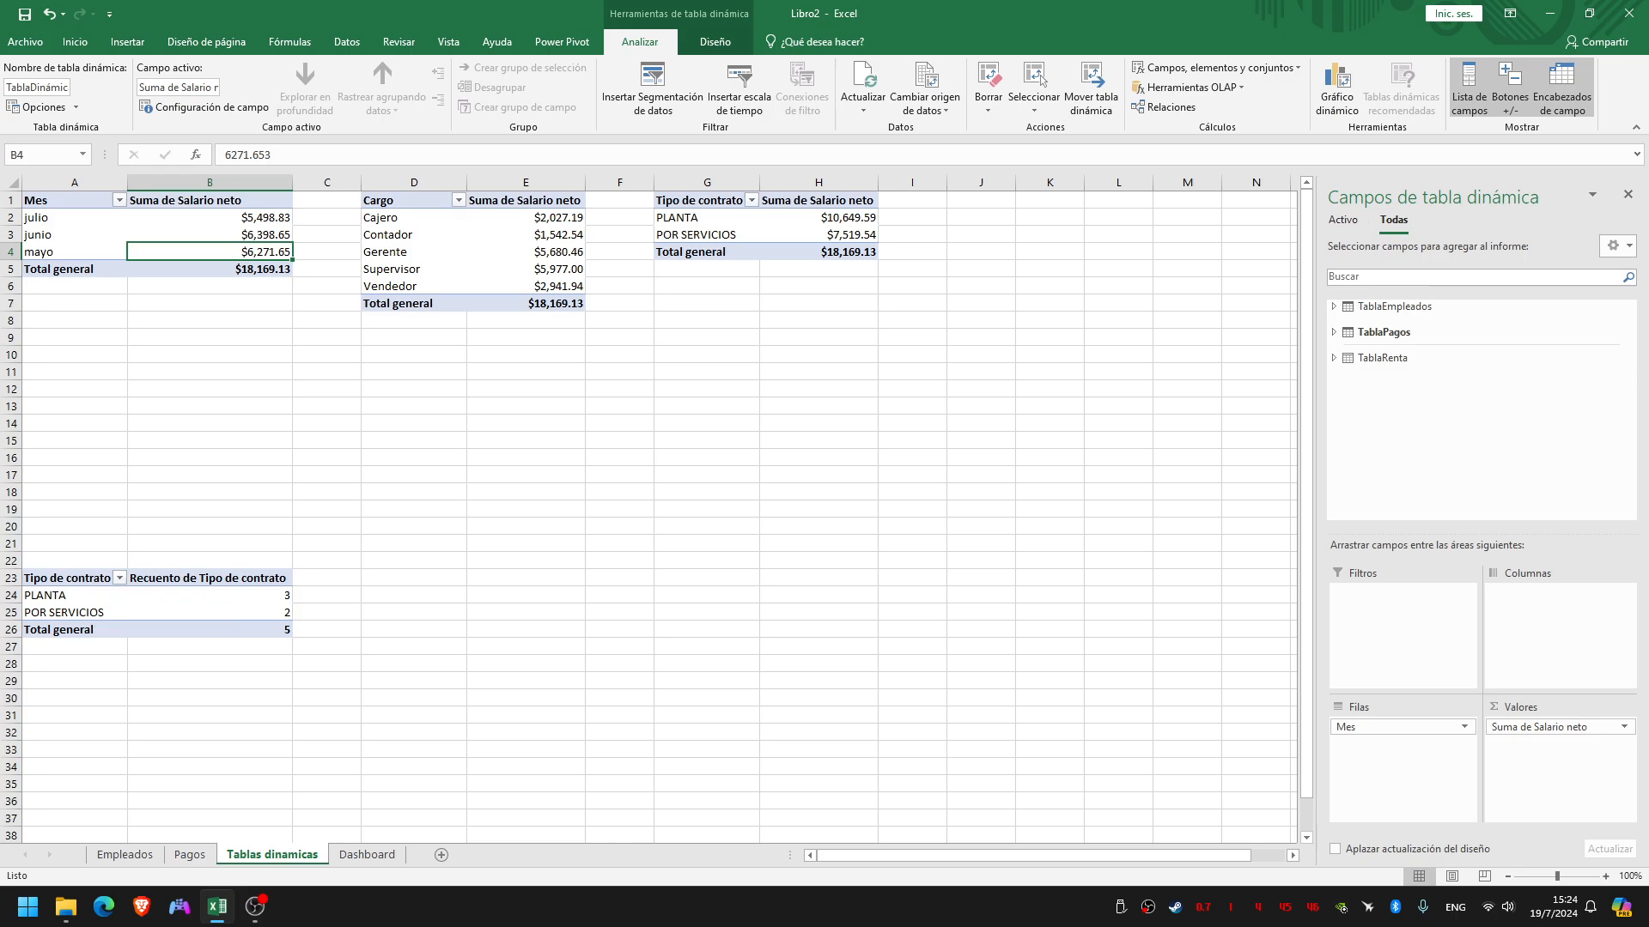
{"action": "left_click", "coordinate": [863, 109]}
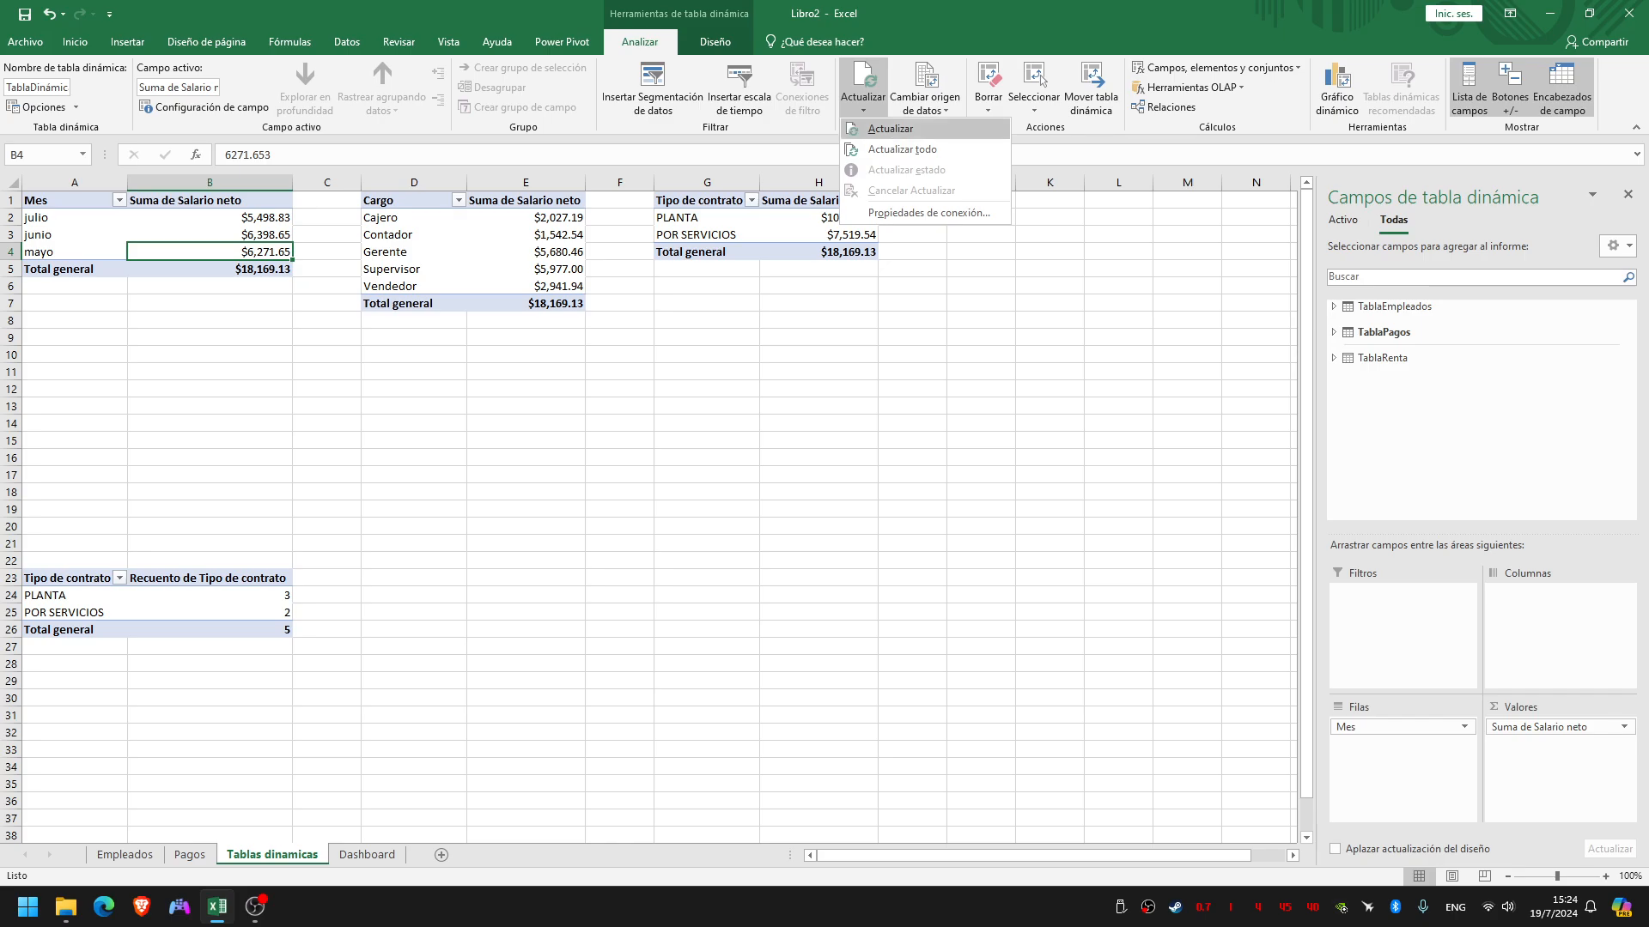
{"action": "left_click", "coordinate": [890, 128]}
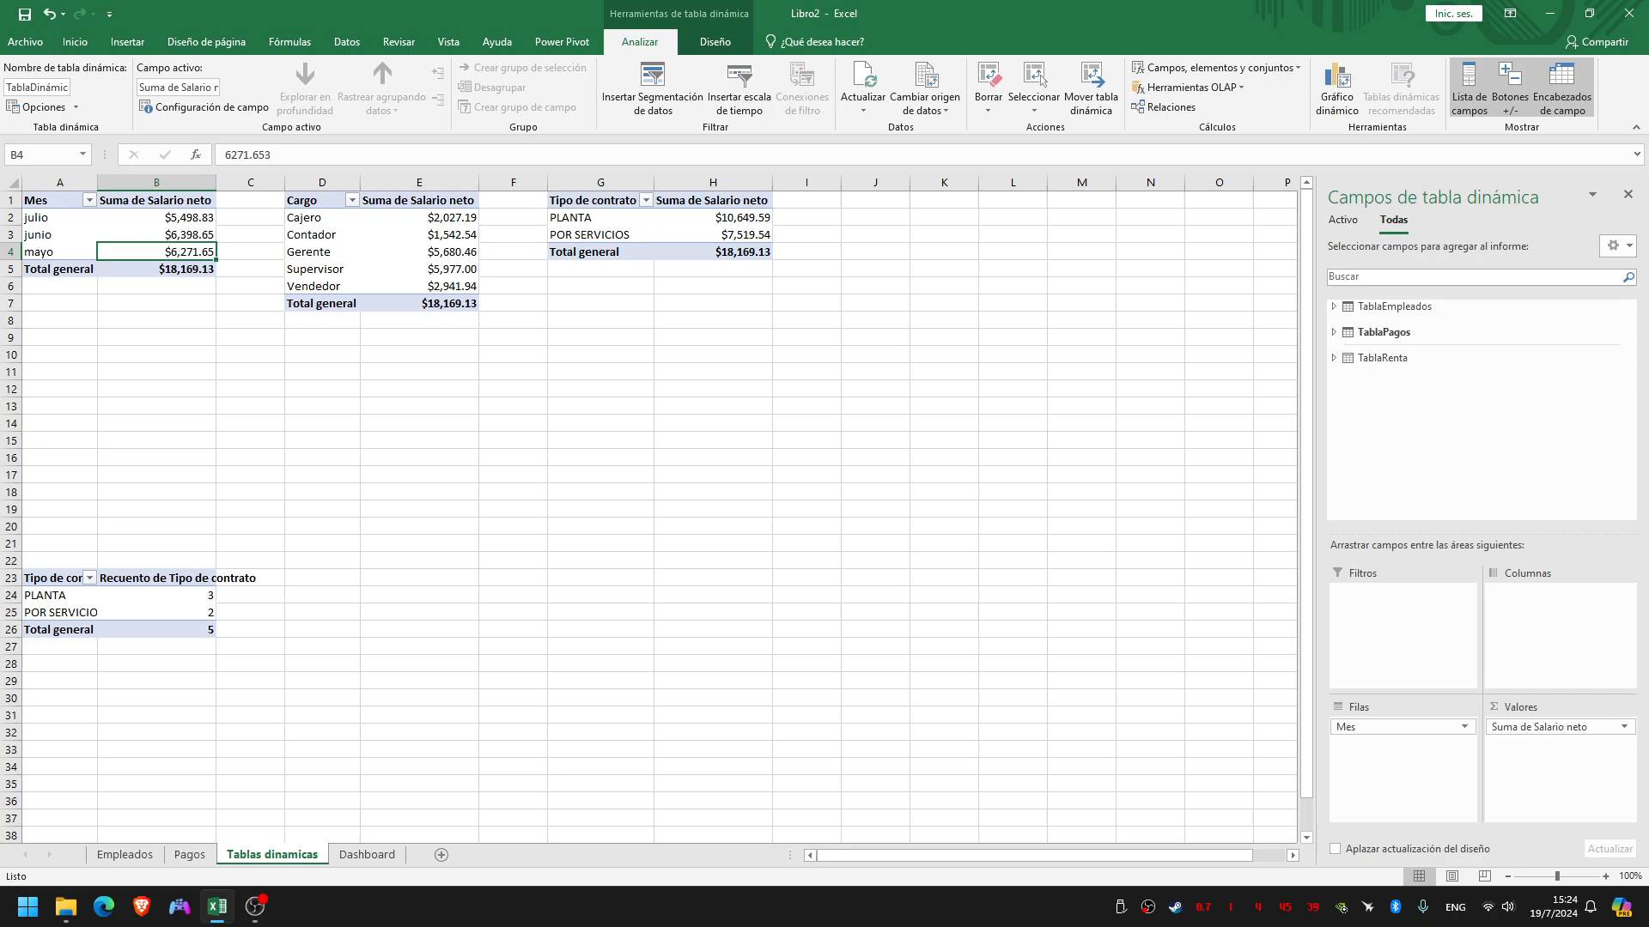
Check the slide listing the required reports and autofit column B of the Tablas dinamicas sheet to its contents
{"action": "key", "text": "ctrl+super+Right"}
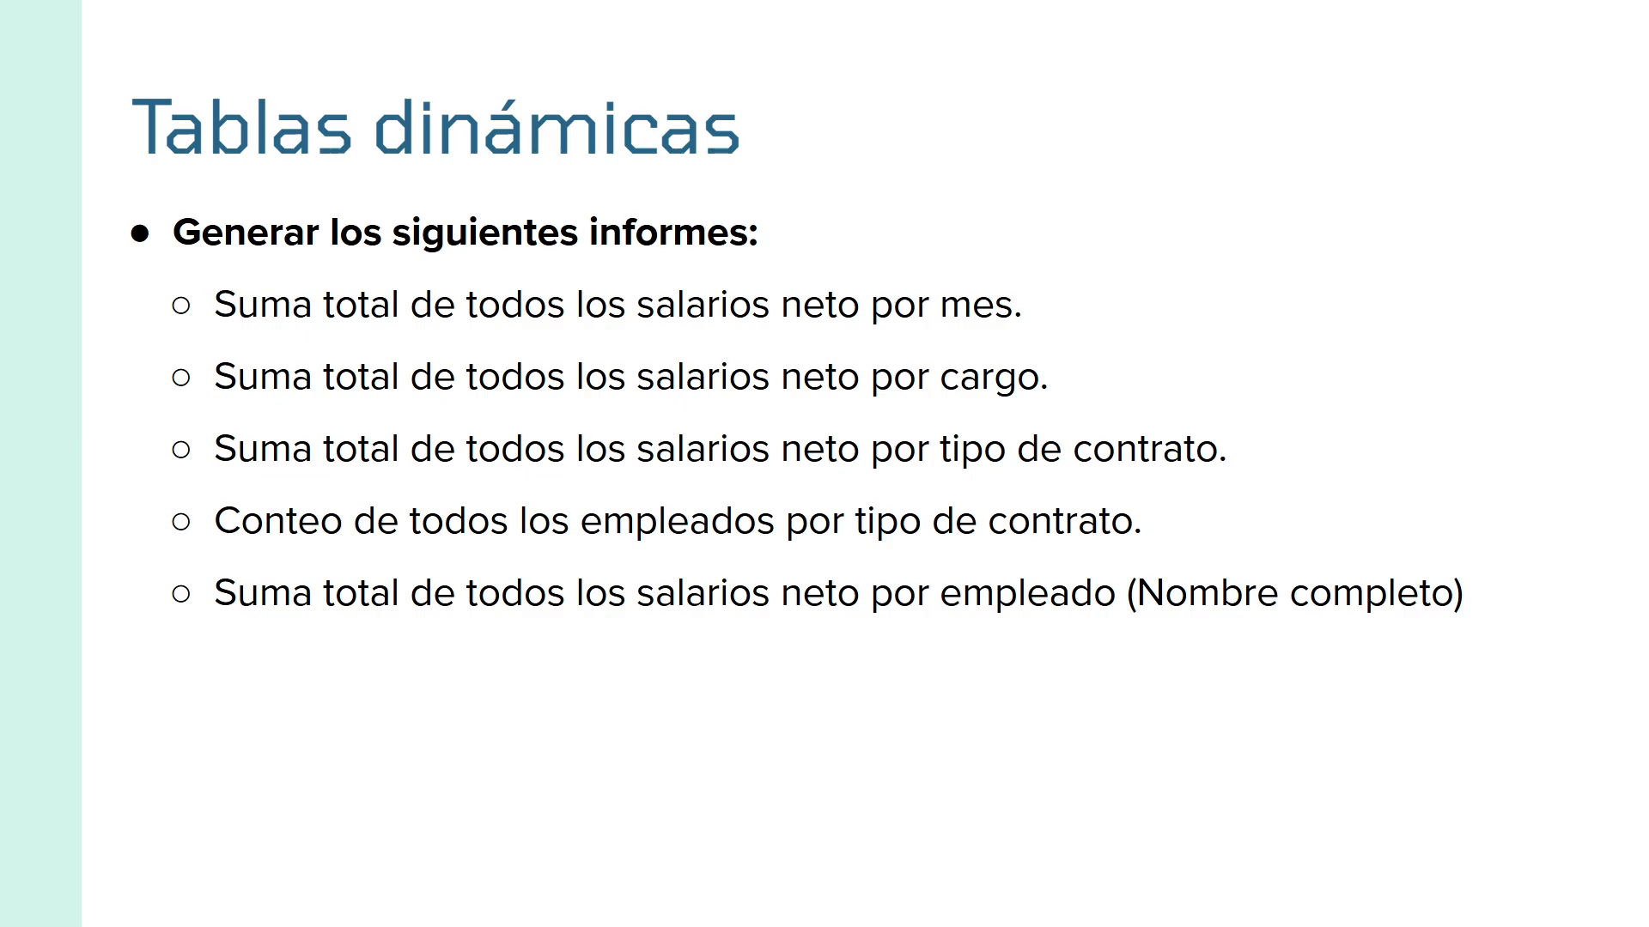
{"action": "key", "text": "ctrl+super+Left"}
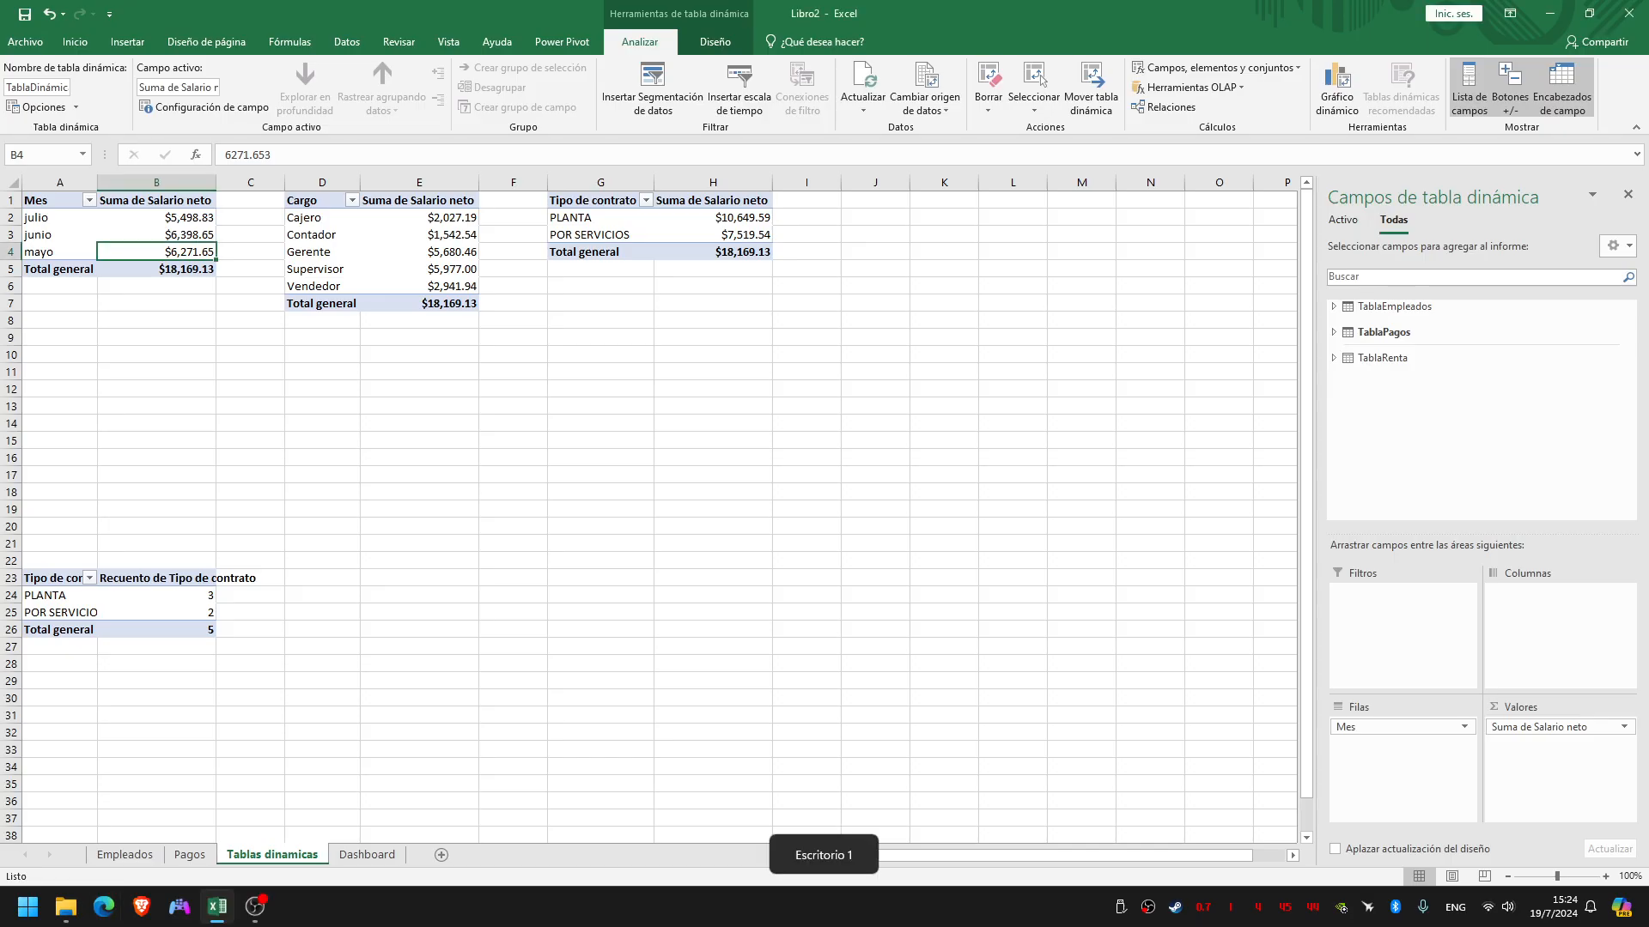
{"action": "left_click", "coordinate": [157, 595]}
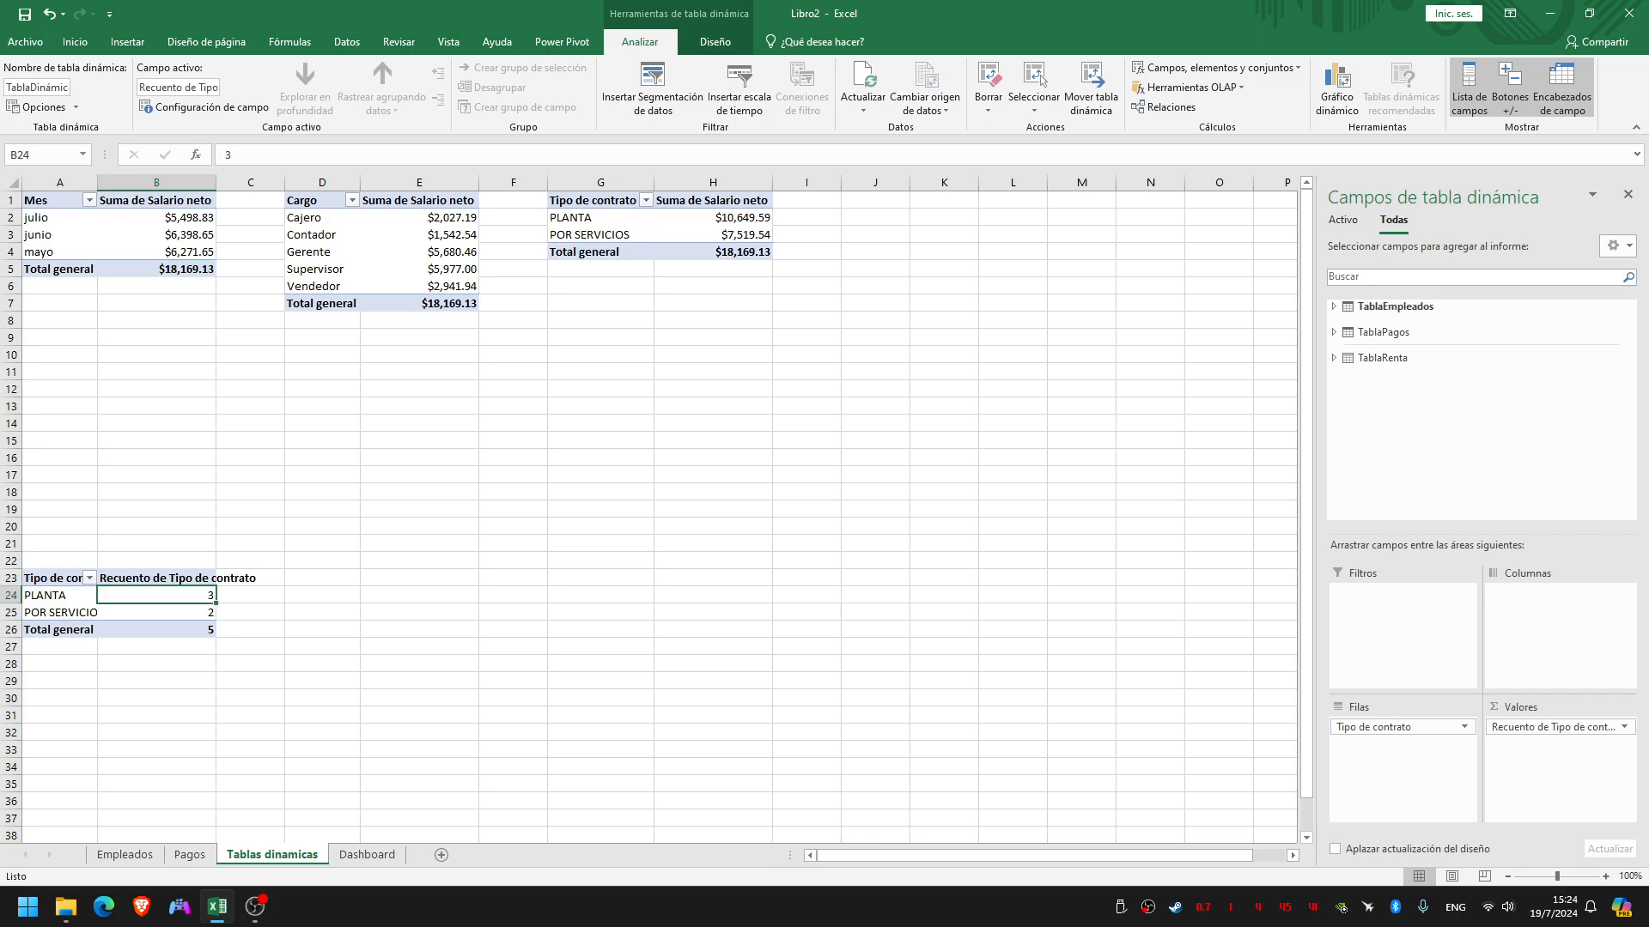
{"action": "double_click", "coordinate": [216, 182]}
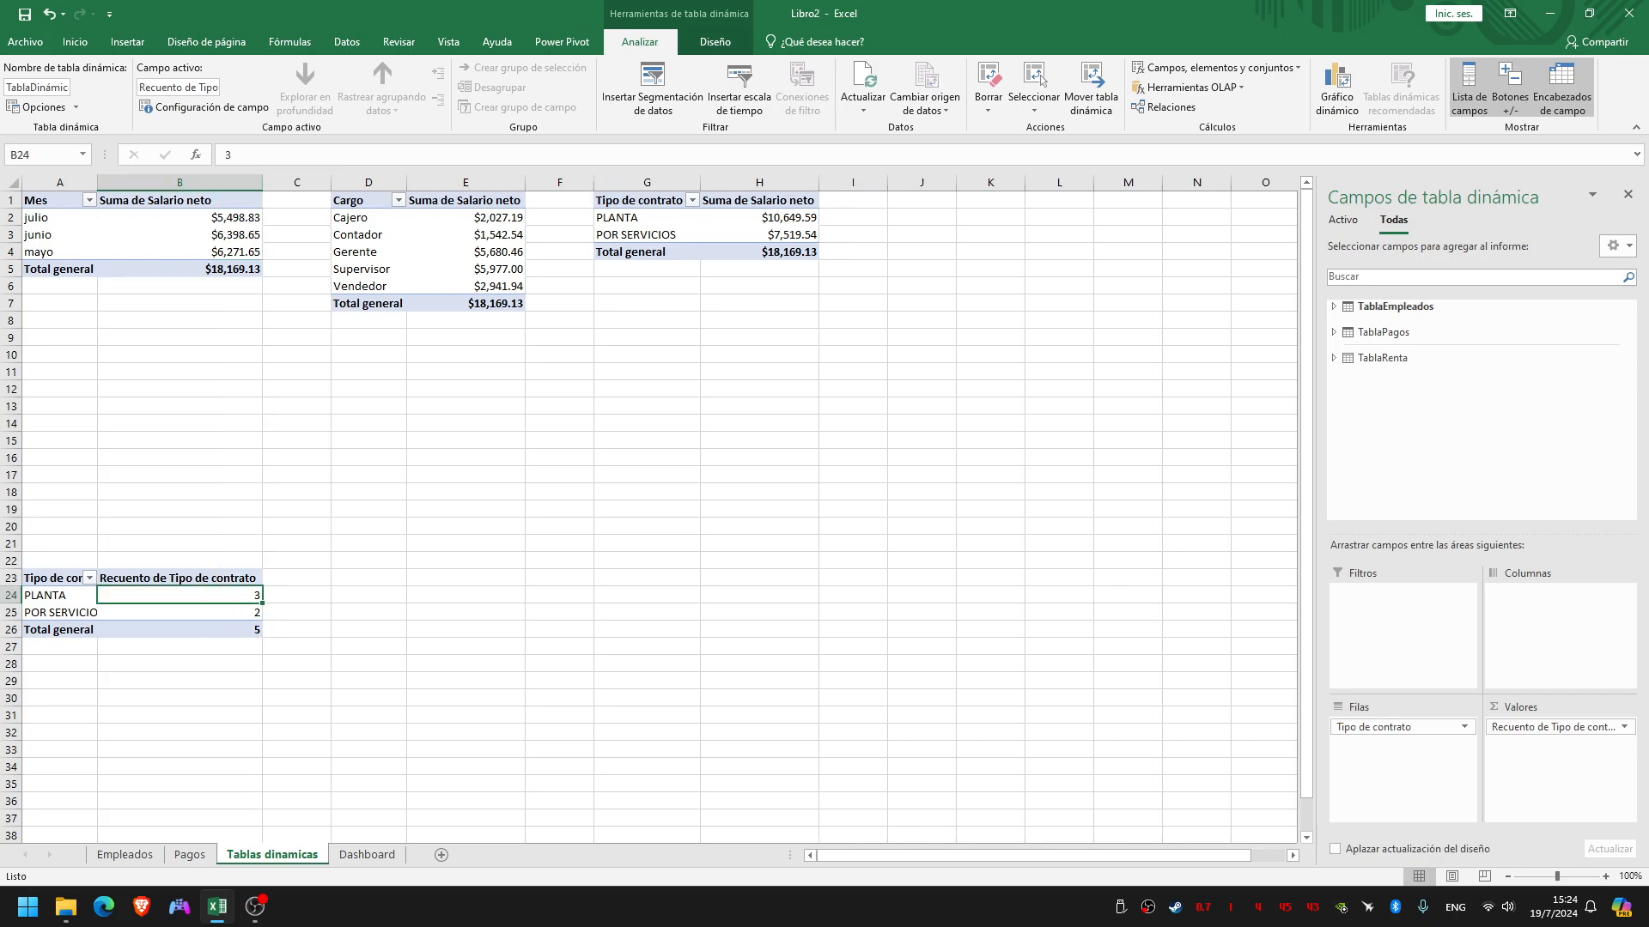
Create another pivot table from TablaPagos at cell D23 of the Tablas dinamicas sheet, adding the data to the data model
{"action": "left_click", "coordinate": [190, 854]}
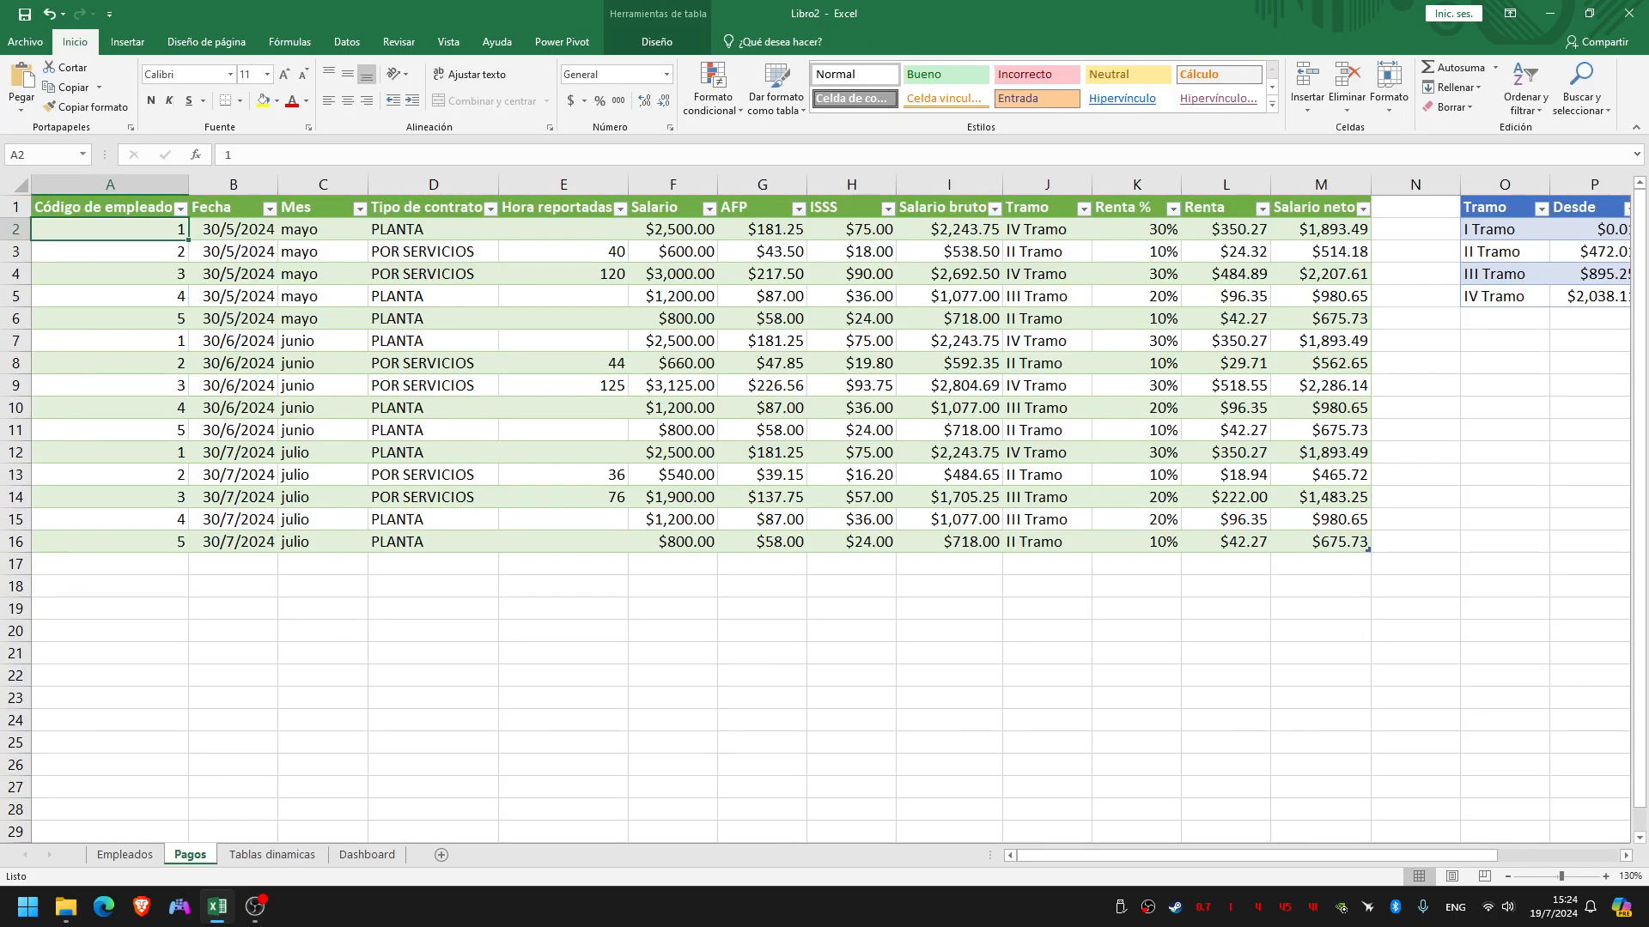
{"action": "left_click", "coordinate": [657, 41]}
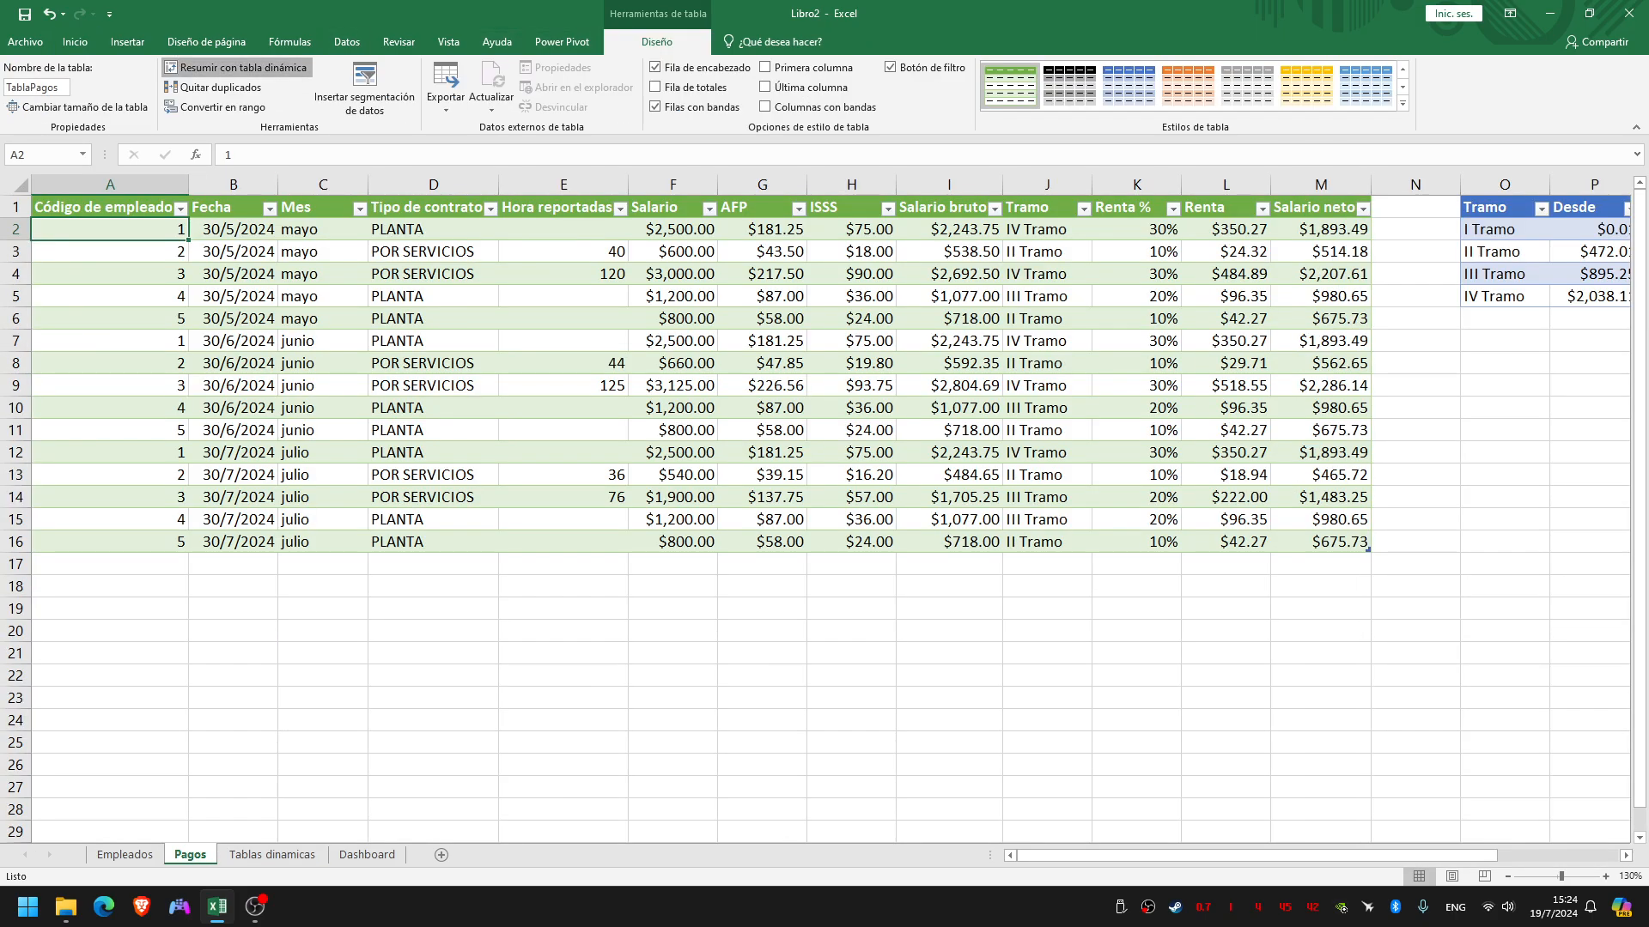
{"action": "left_click", "coordinate": [237, 67]}
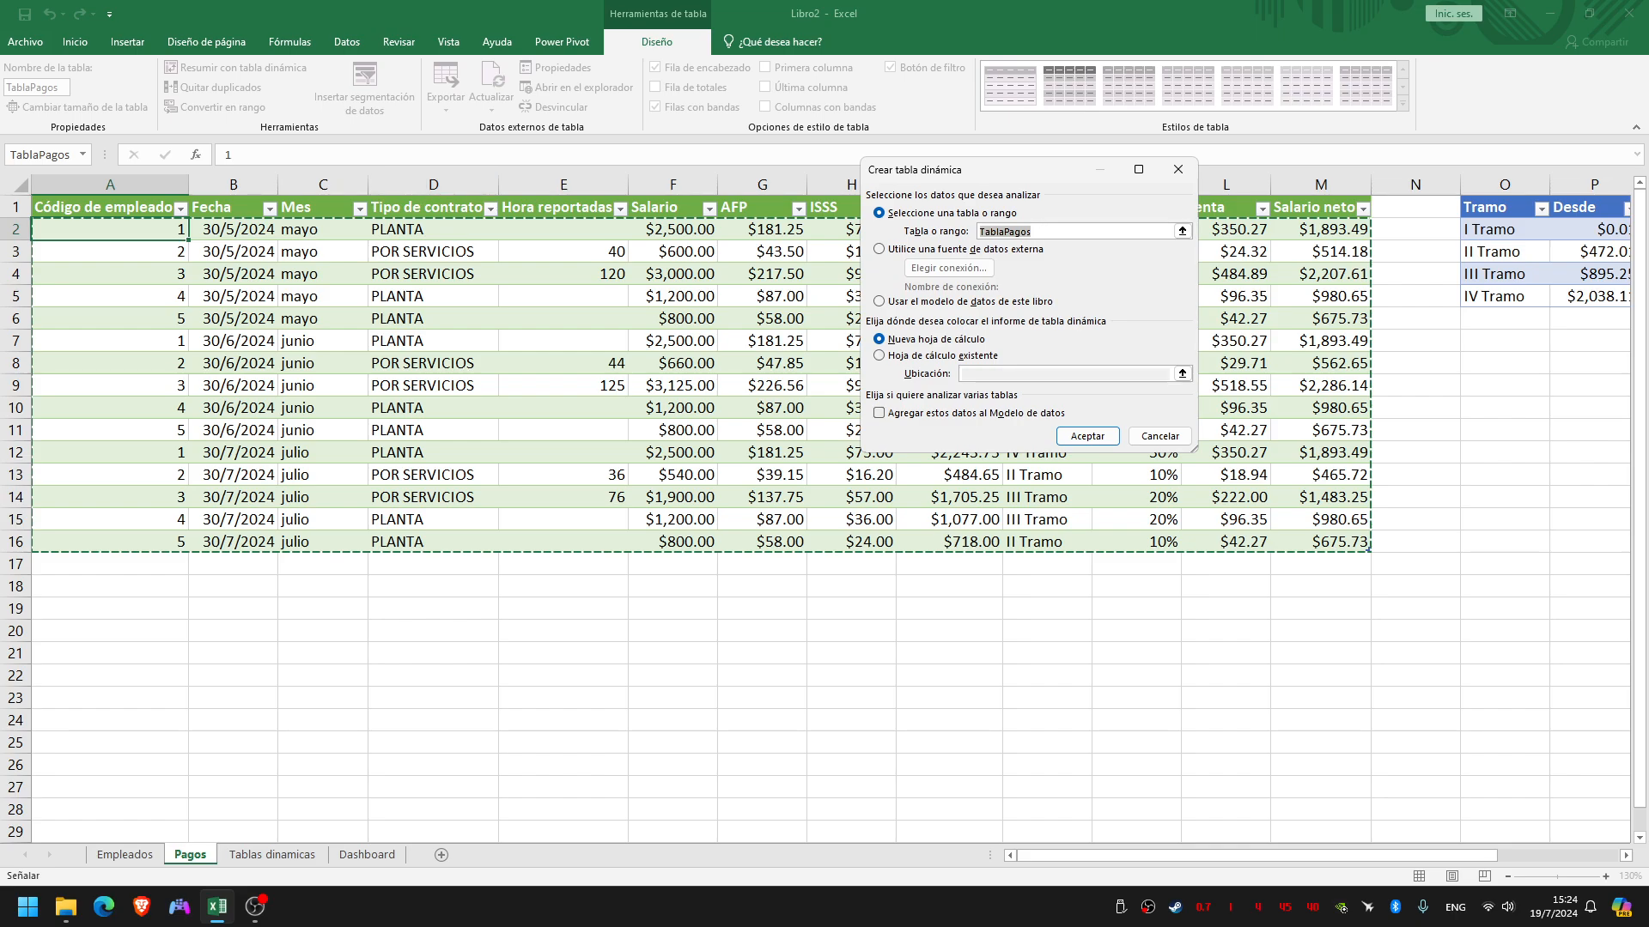
{"action": "left_click", "coordinate": [879, 413]}
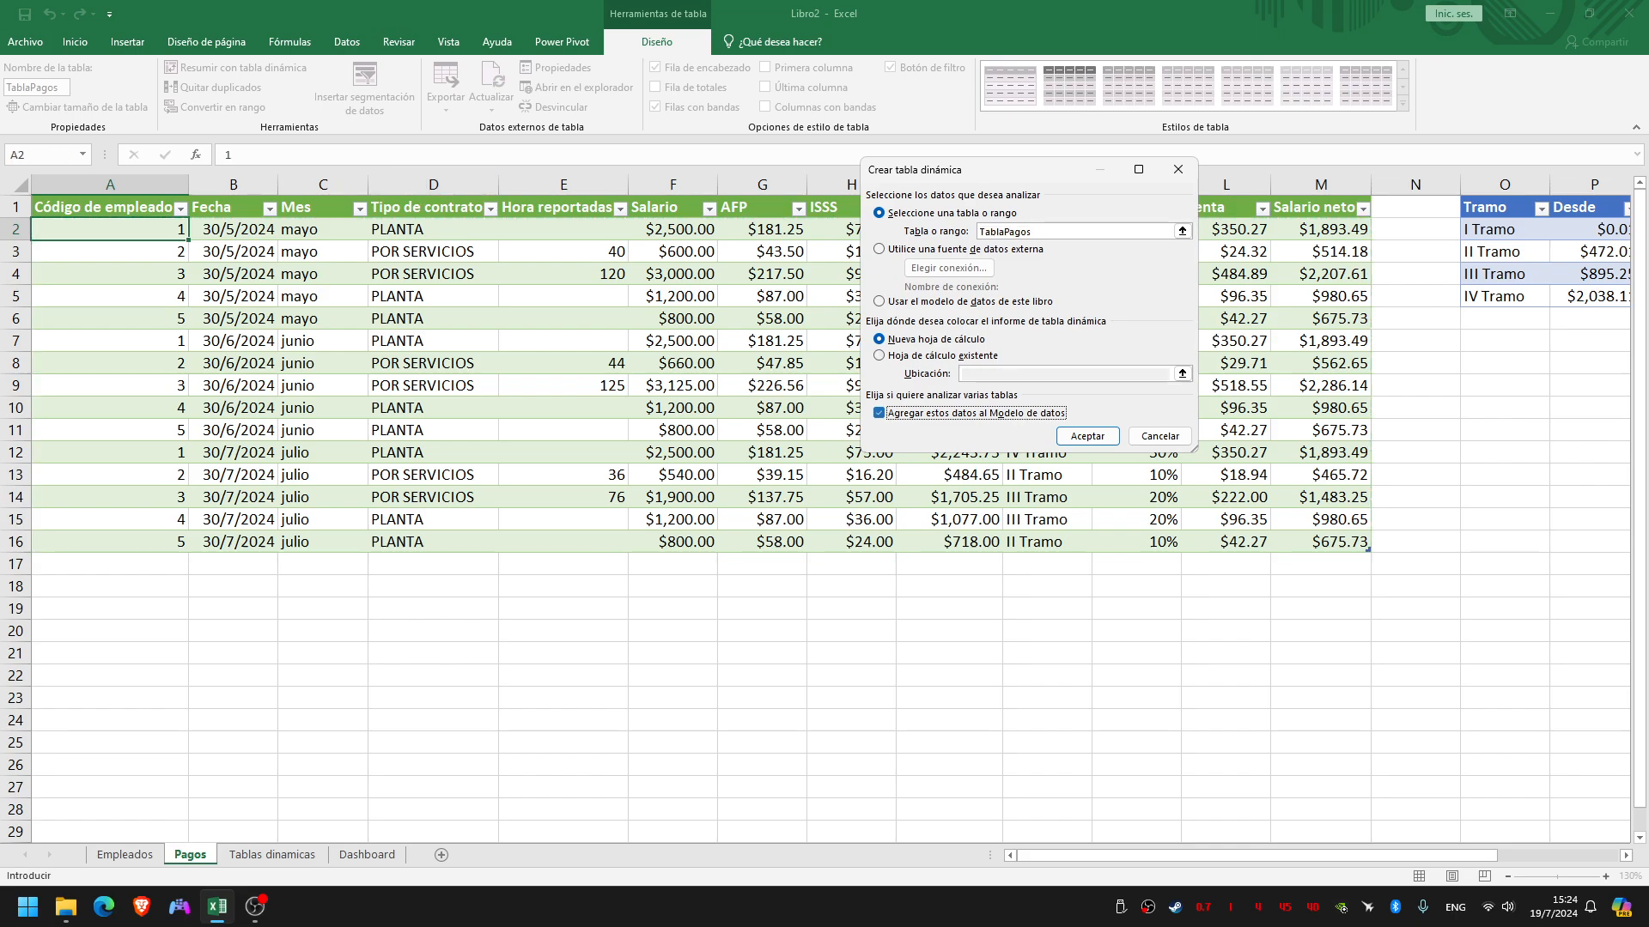
{"action": "left_click", "coordinate": [880, 356]}
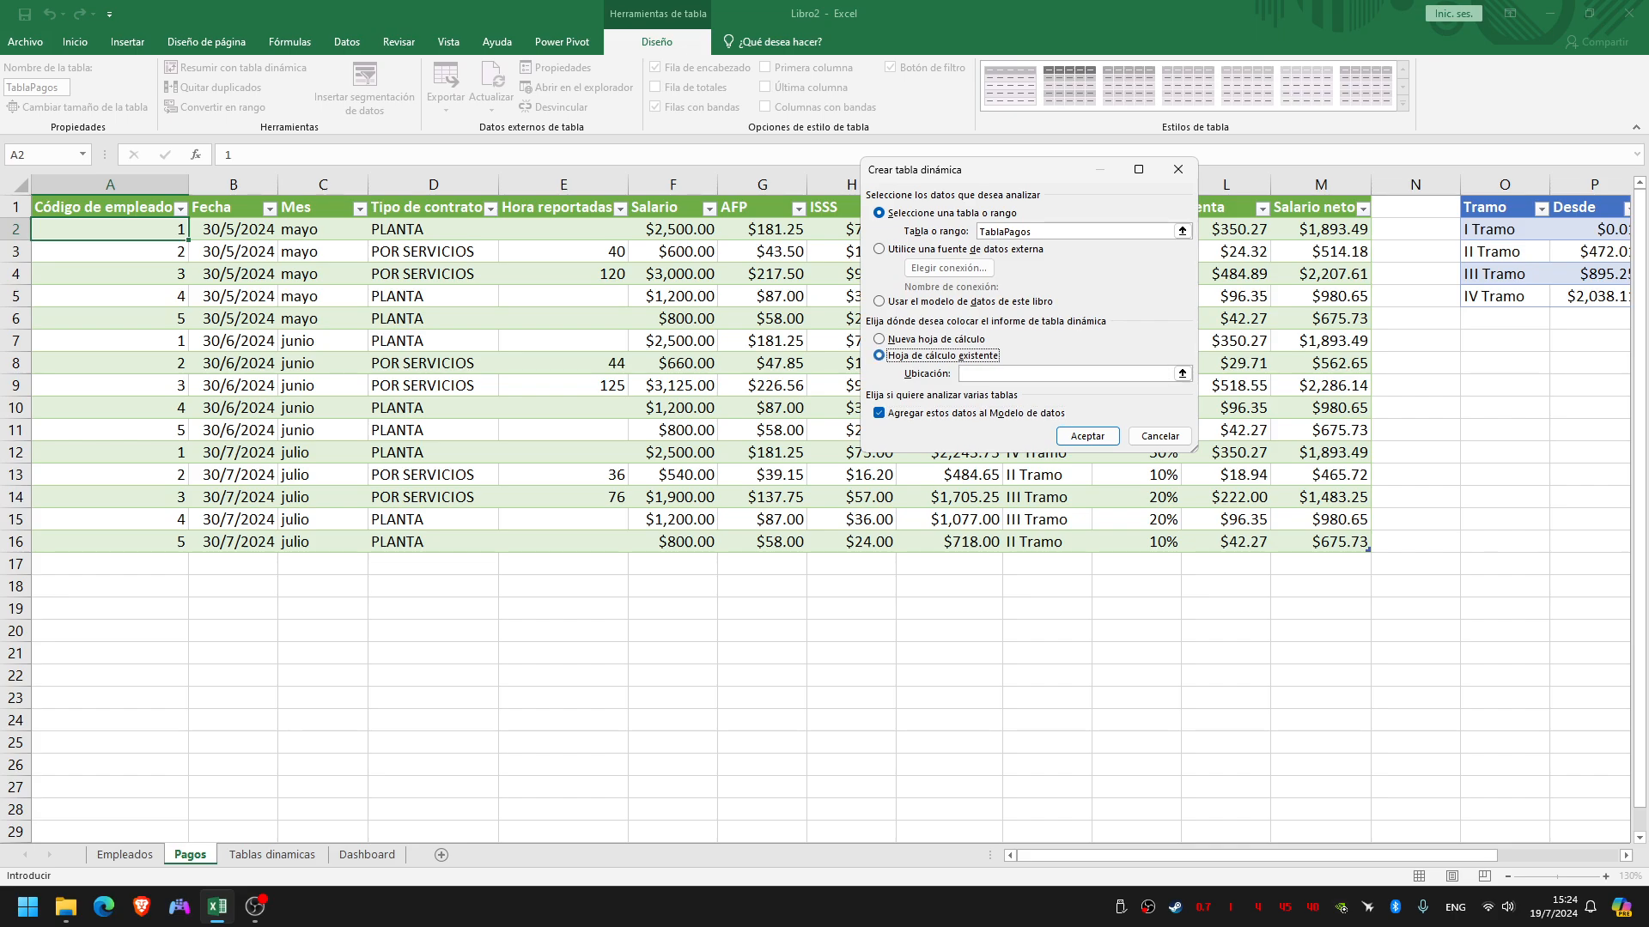
{"action": "left_click", "coordinate": [1049, 374]}
{"action": "left_click", "coordinate": [272, 855]}
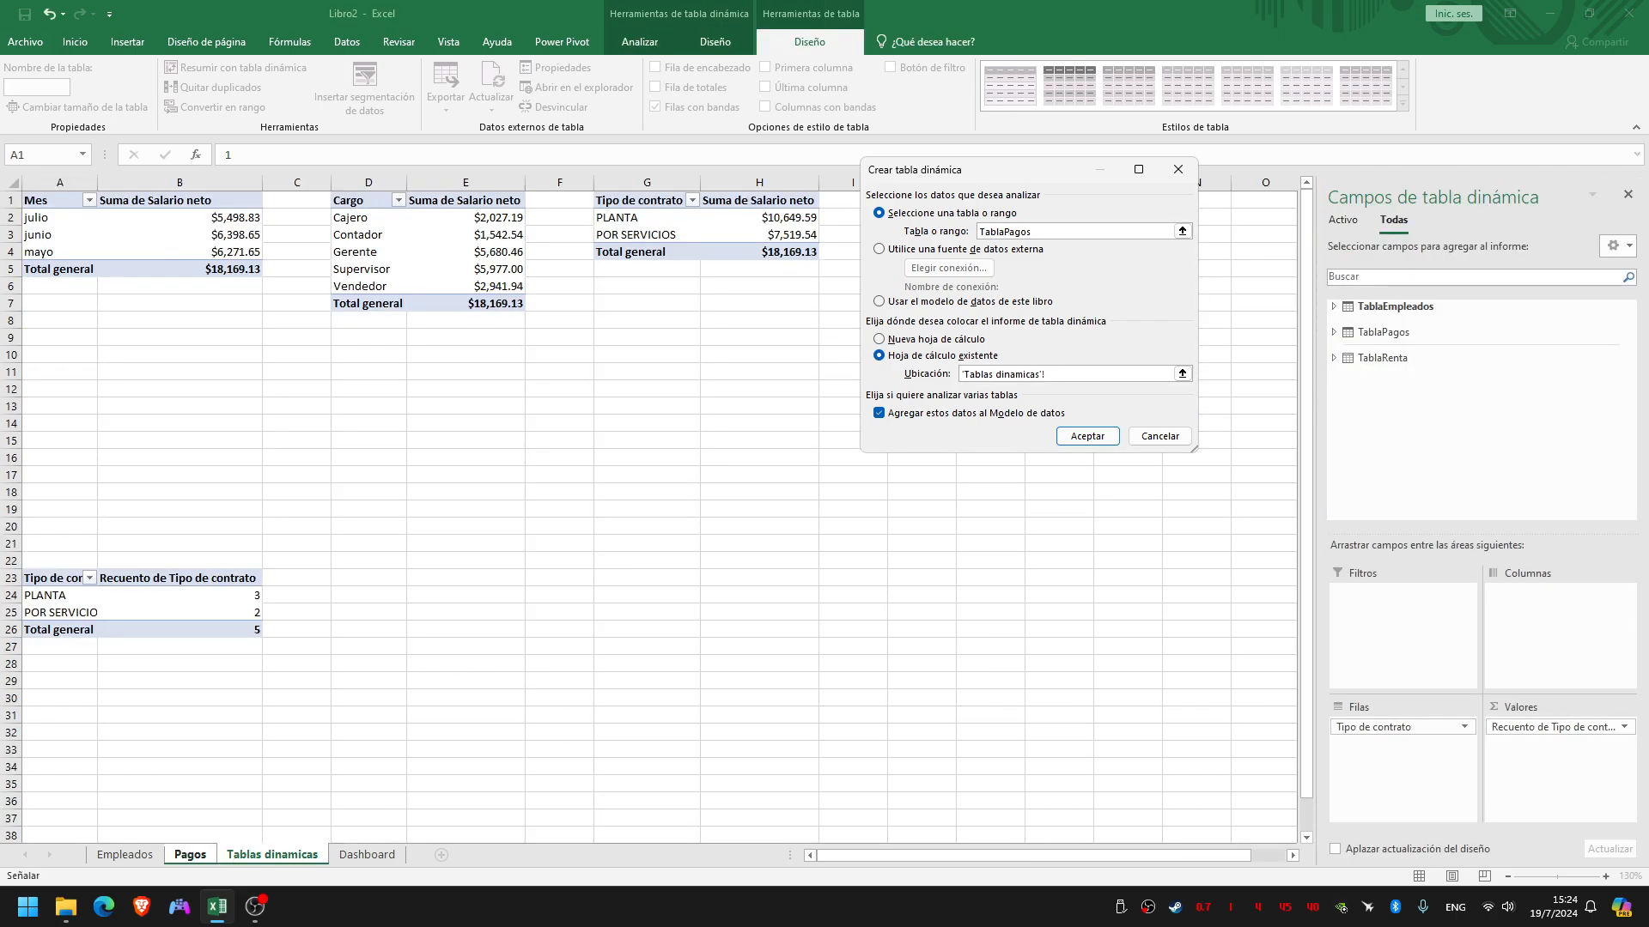
{"action": "left_click", "coordinate": [369, 578]}
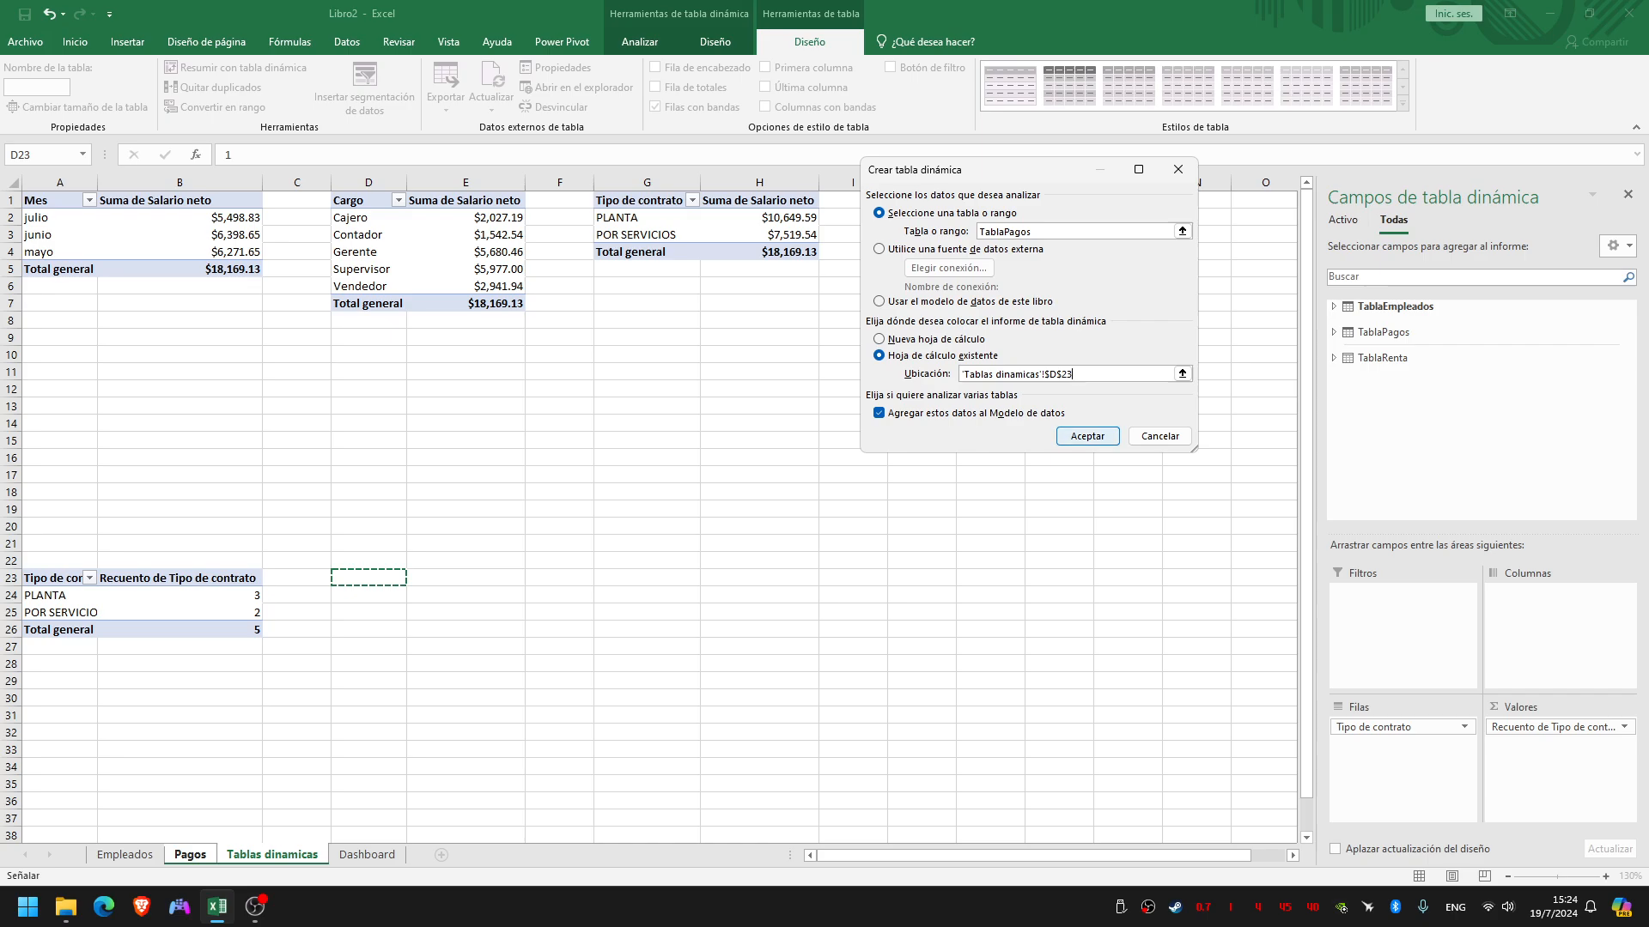
{"action": "key", "text": "Return"}
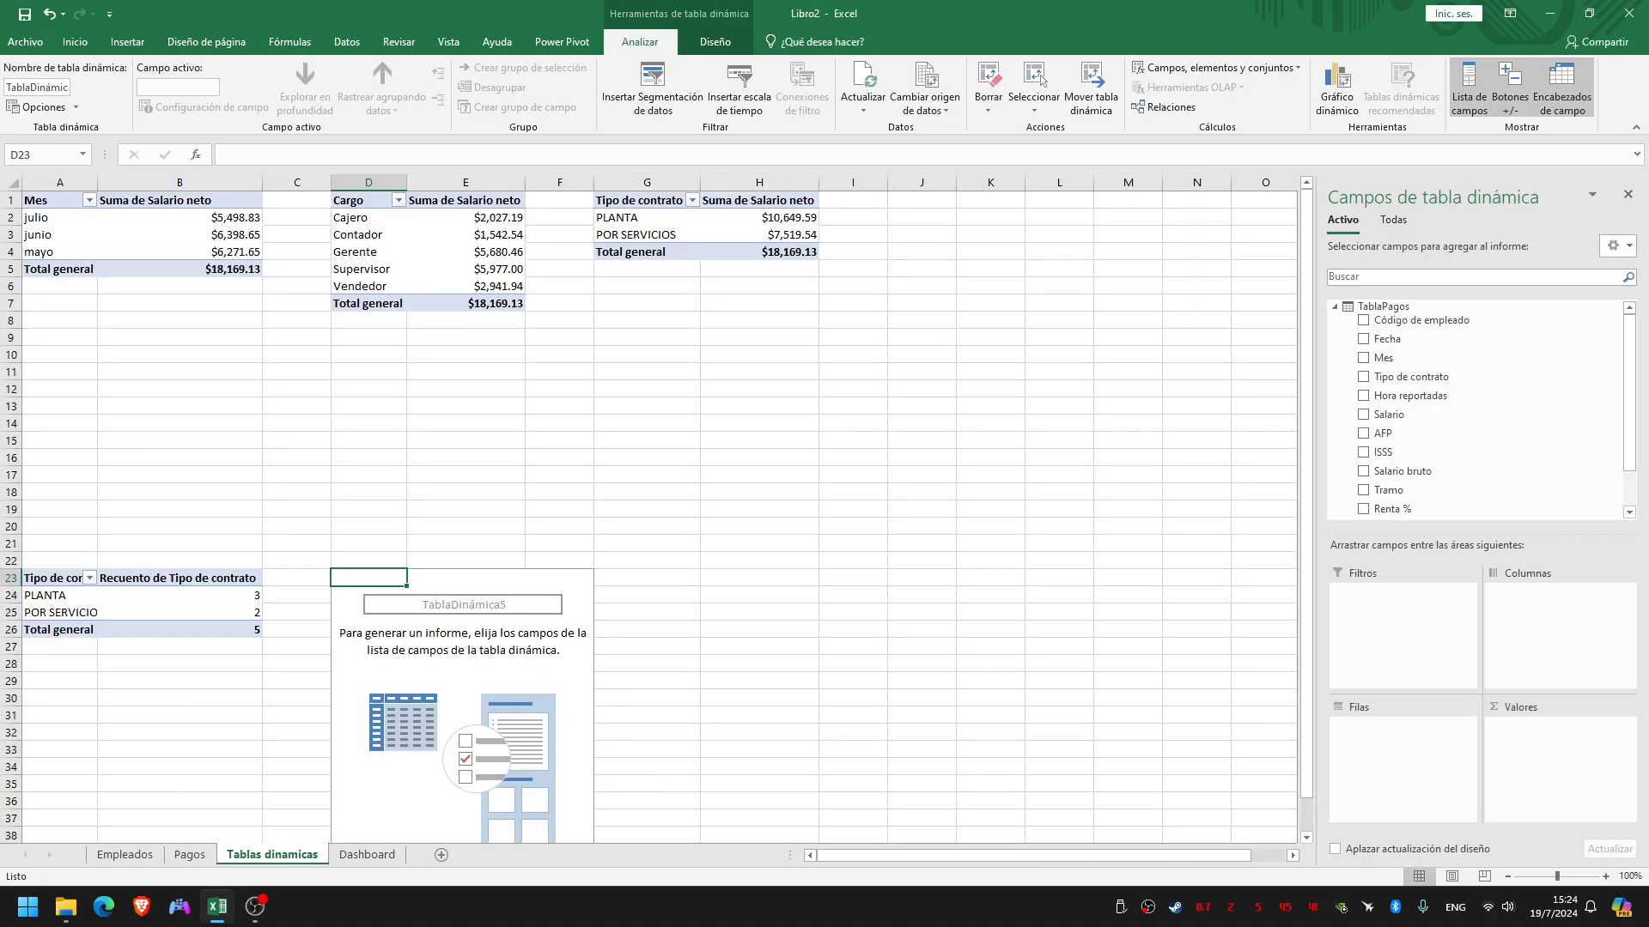
Add Nombre Completo from TablaEmpleados to the rows and Salario neto from TablaPagos to the values of the pivot table at D23
{"action": "left_click", "coordinate": [1393, 220]}
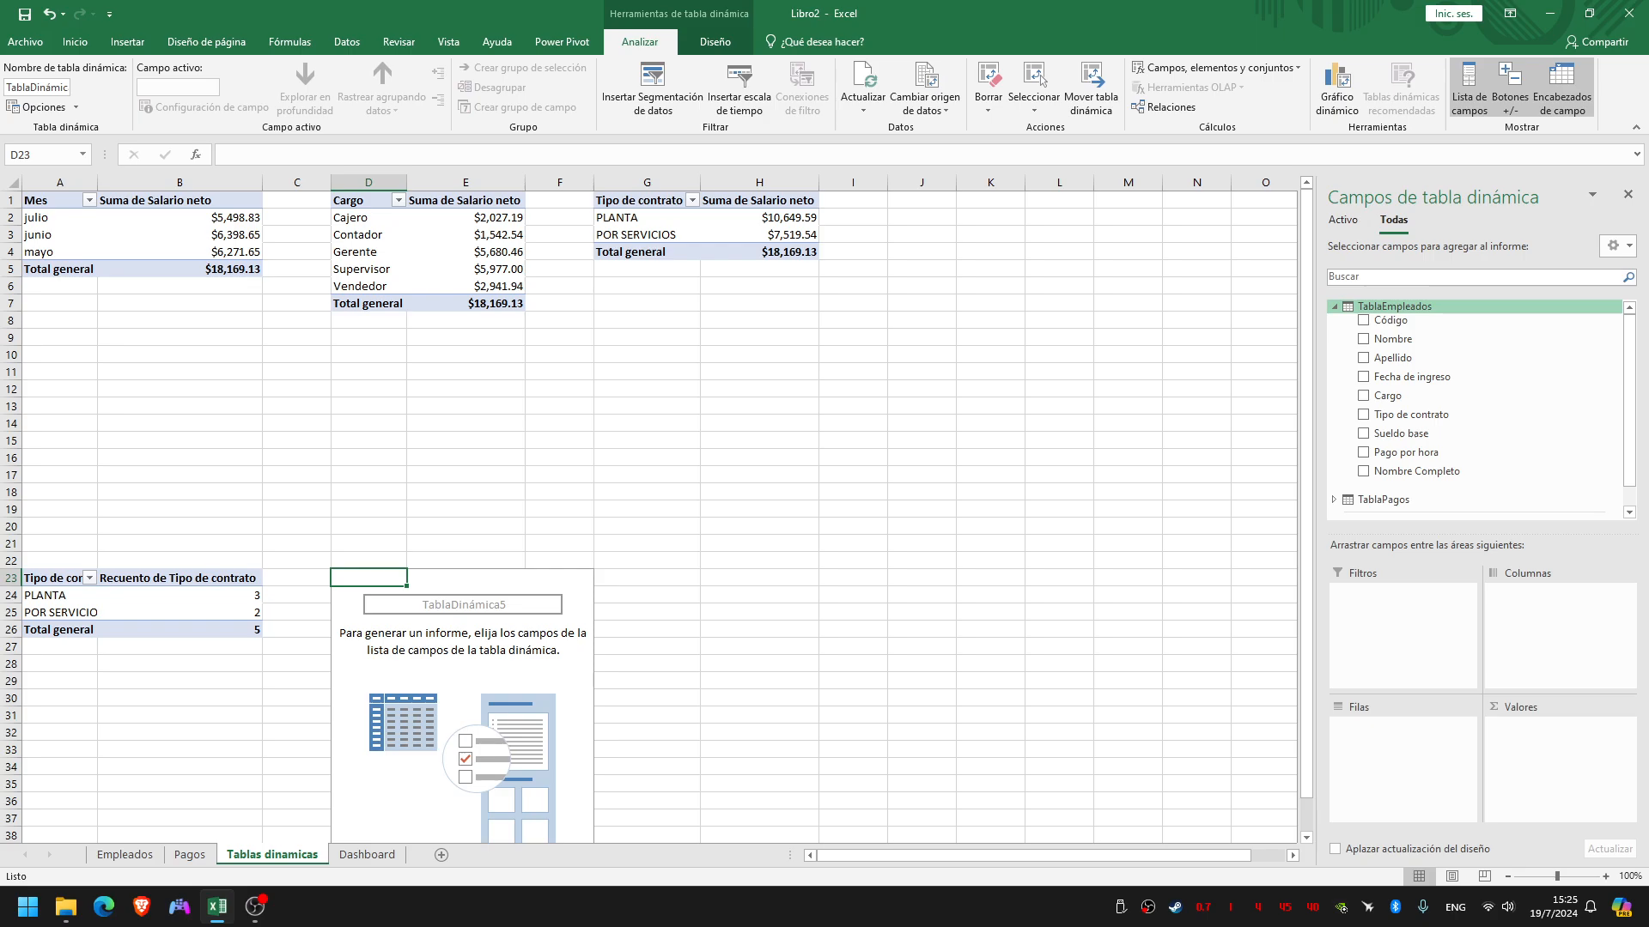
{"action": "left_click", "coordinate": [1363, 471]}
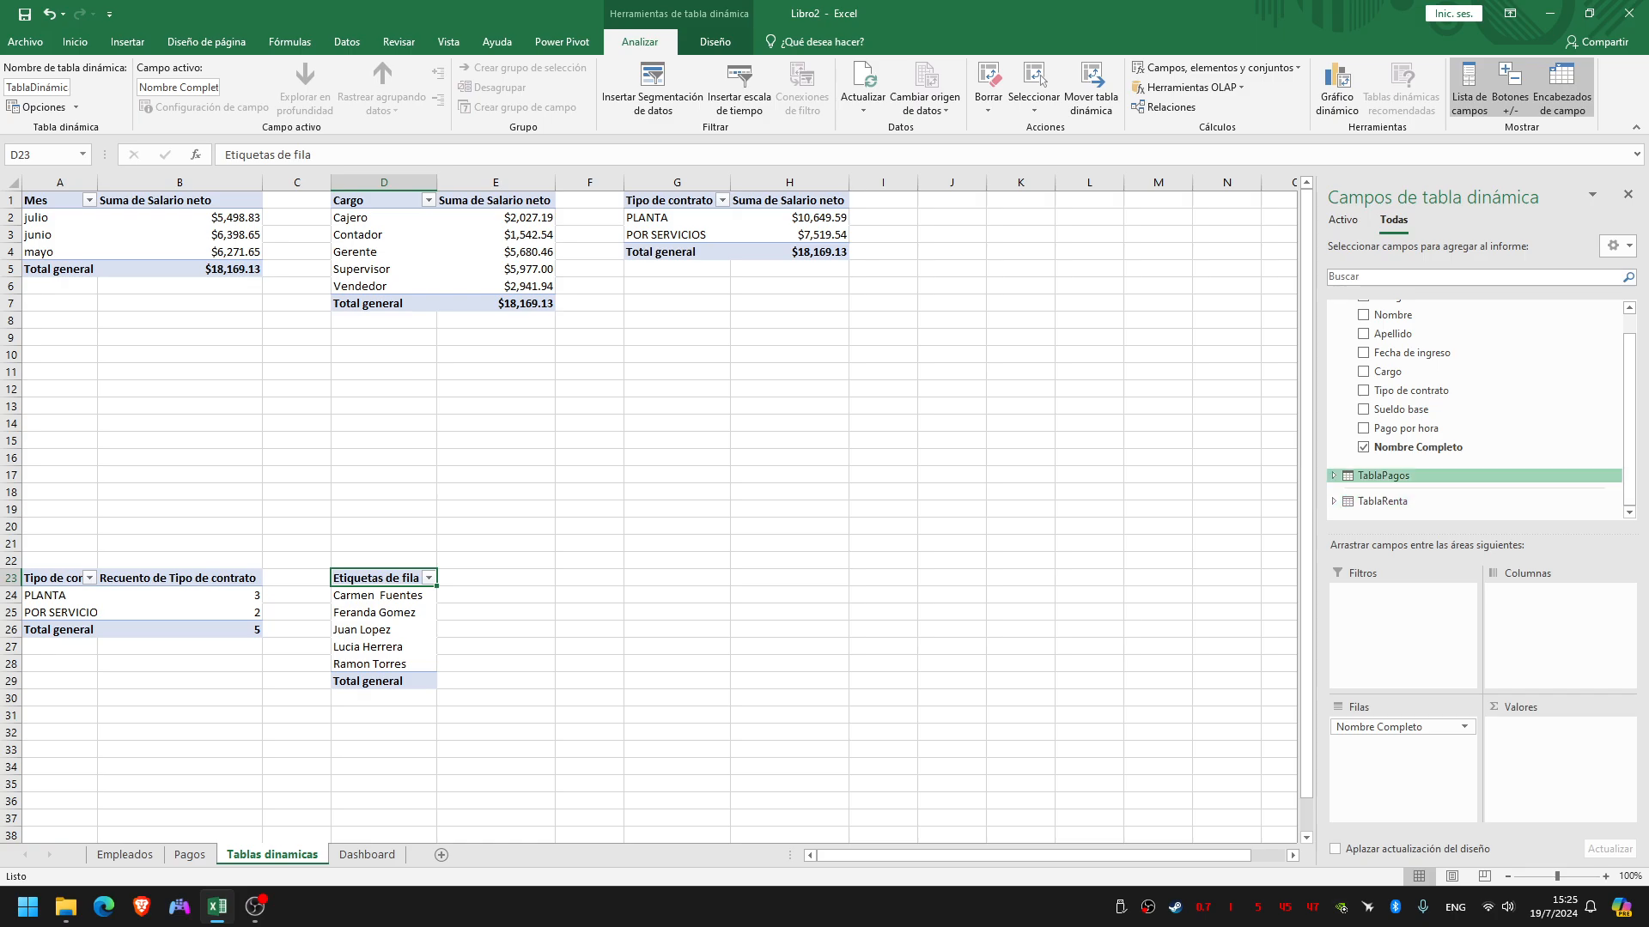
{"action": "scroll", "coordinate": [1333, 475], "scroll_direction": "up", "scroll_amount": 1}
{"action": "scroll", "coordinate": [1333, 475], "scroll_direction": "down", "scroll_amount": 1}
{"action": "left_click", "coordinate": [1334, 474]}
{"action": "scroll", "coordinate": [1334, 475], "scroll_direction": "down", "scroll_amount": 2}
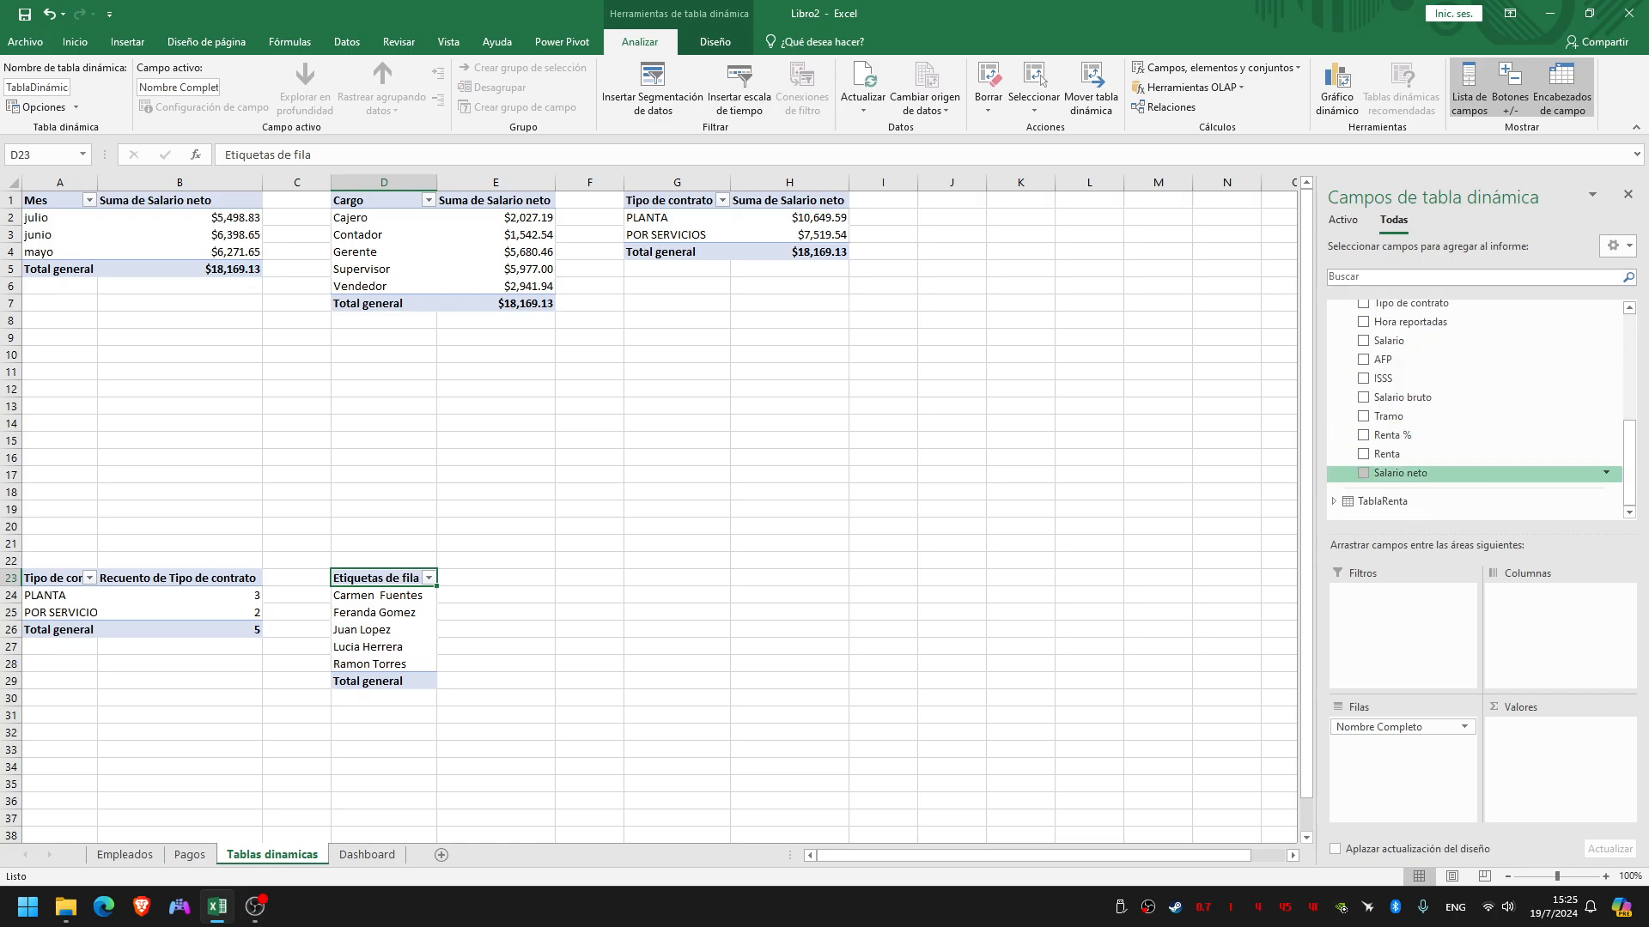
{"action": "left_click_drag", "start_coordinate": [1400, 473], "coordinate": [1548, 745]}
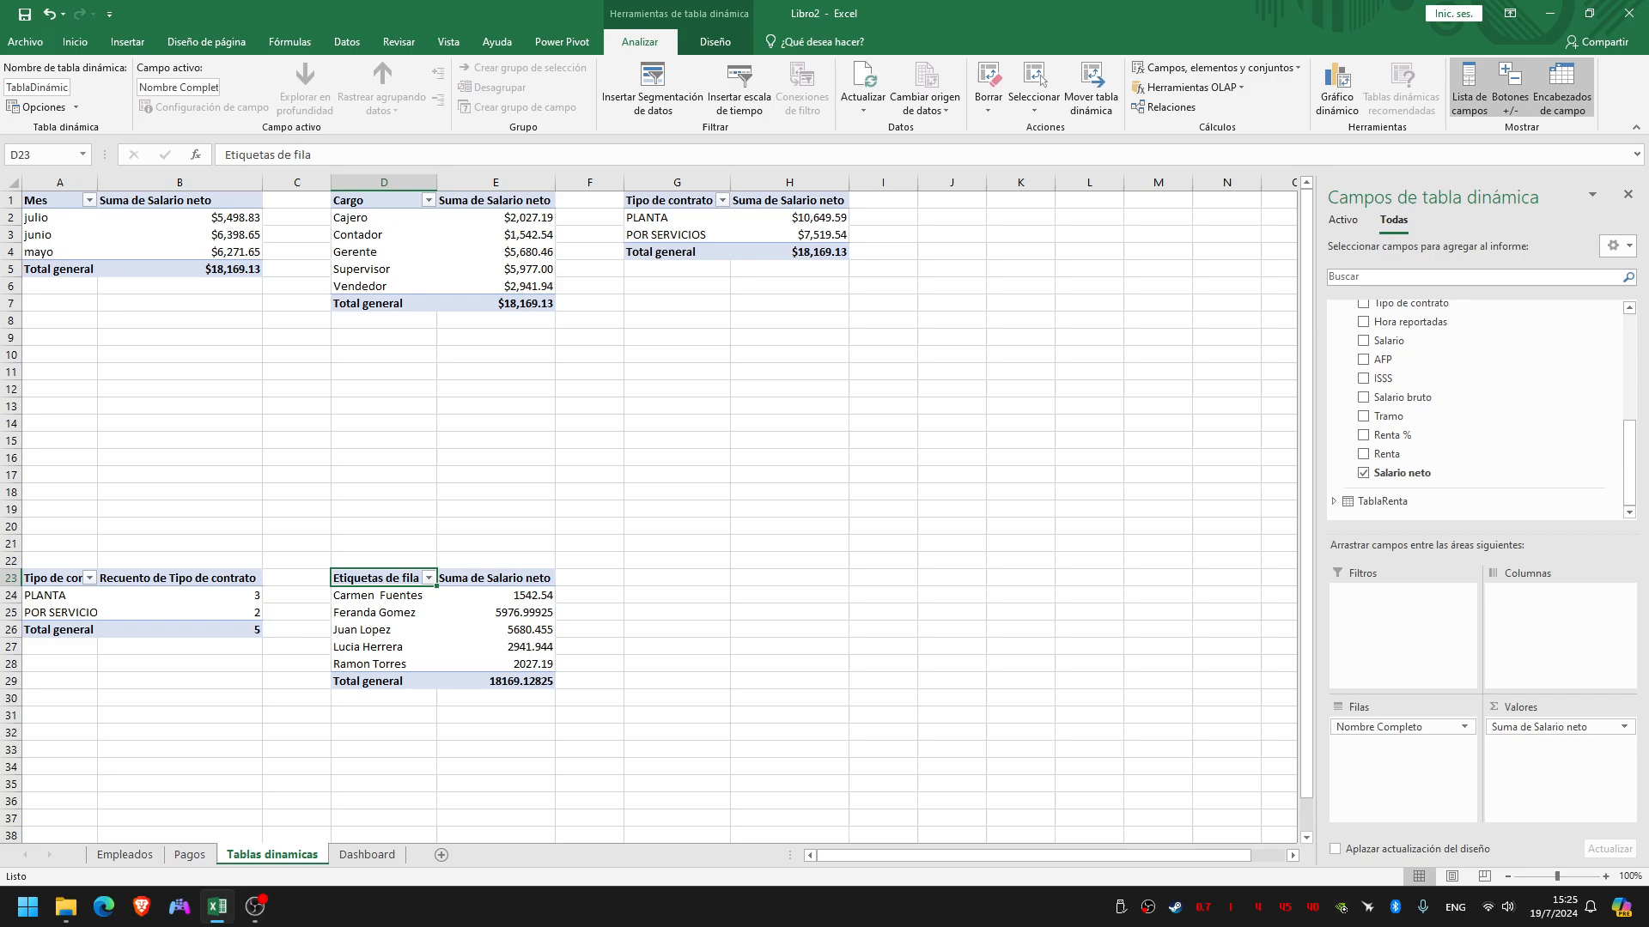
Rename the row label header in cell D23 as Empleado
{"action": "double_click", "coordinate": [399, 578]}
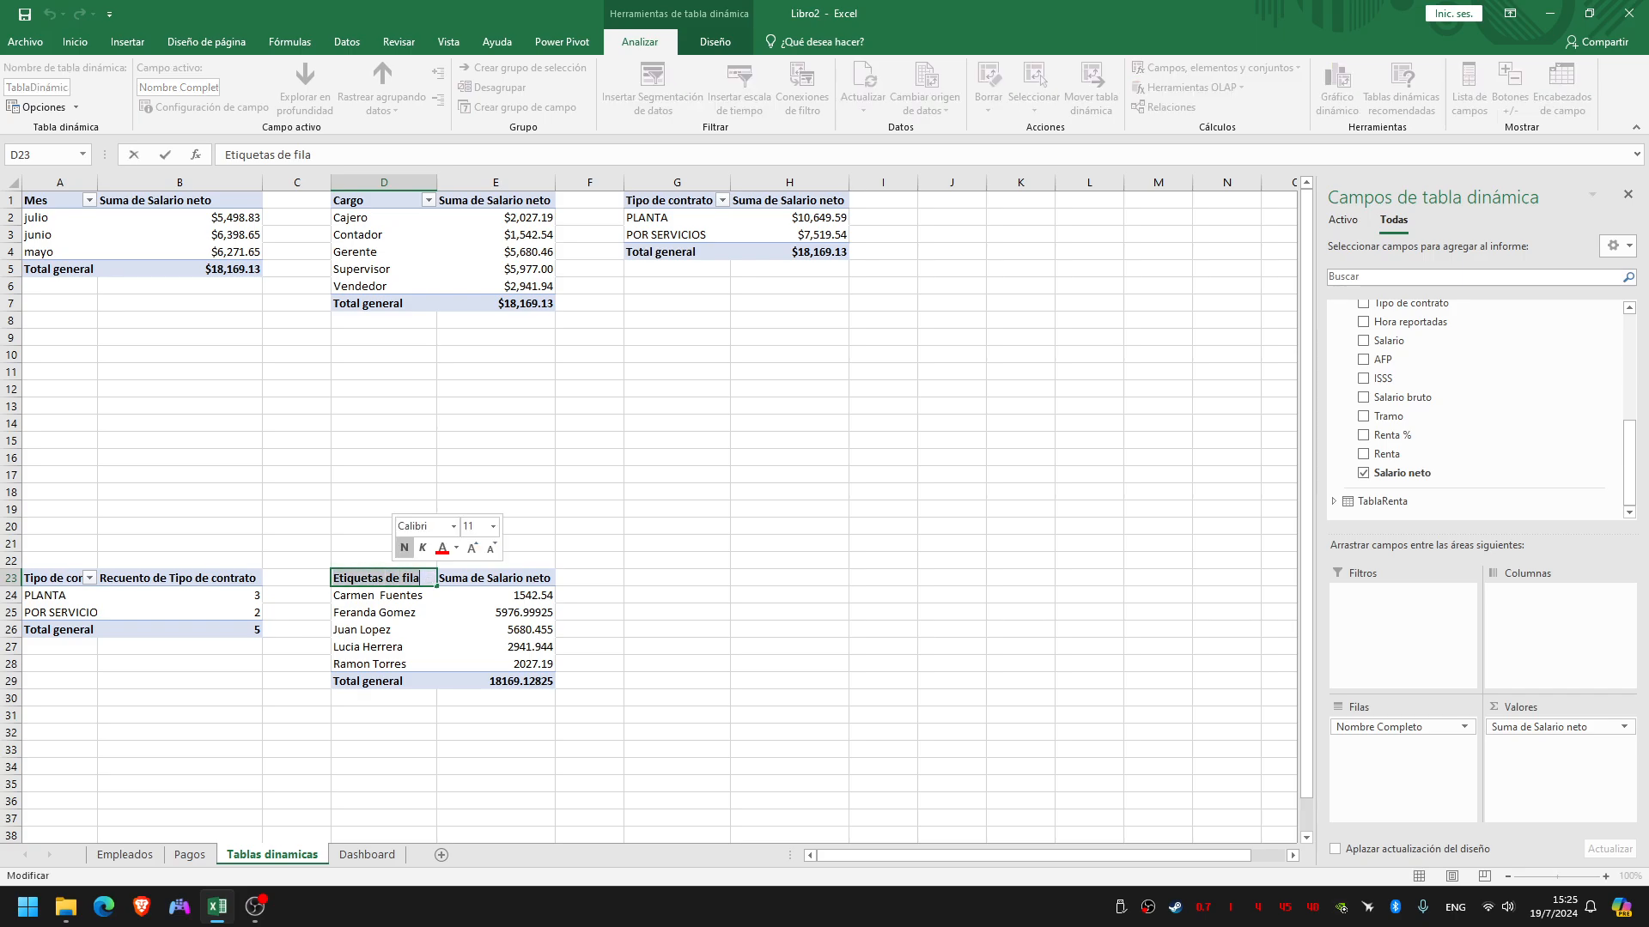
{"action": "key", "text": "shift+Home"}
{"action": "type", "text": "Empleado"}
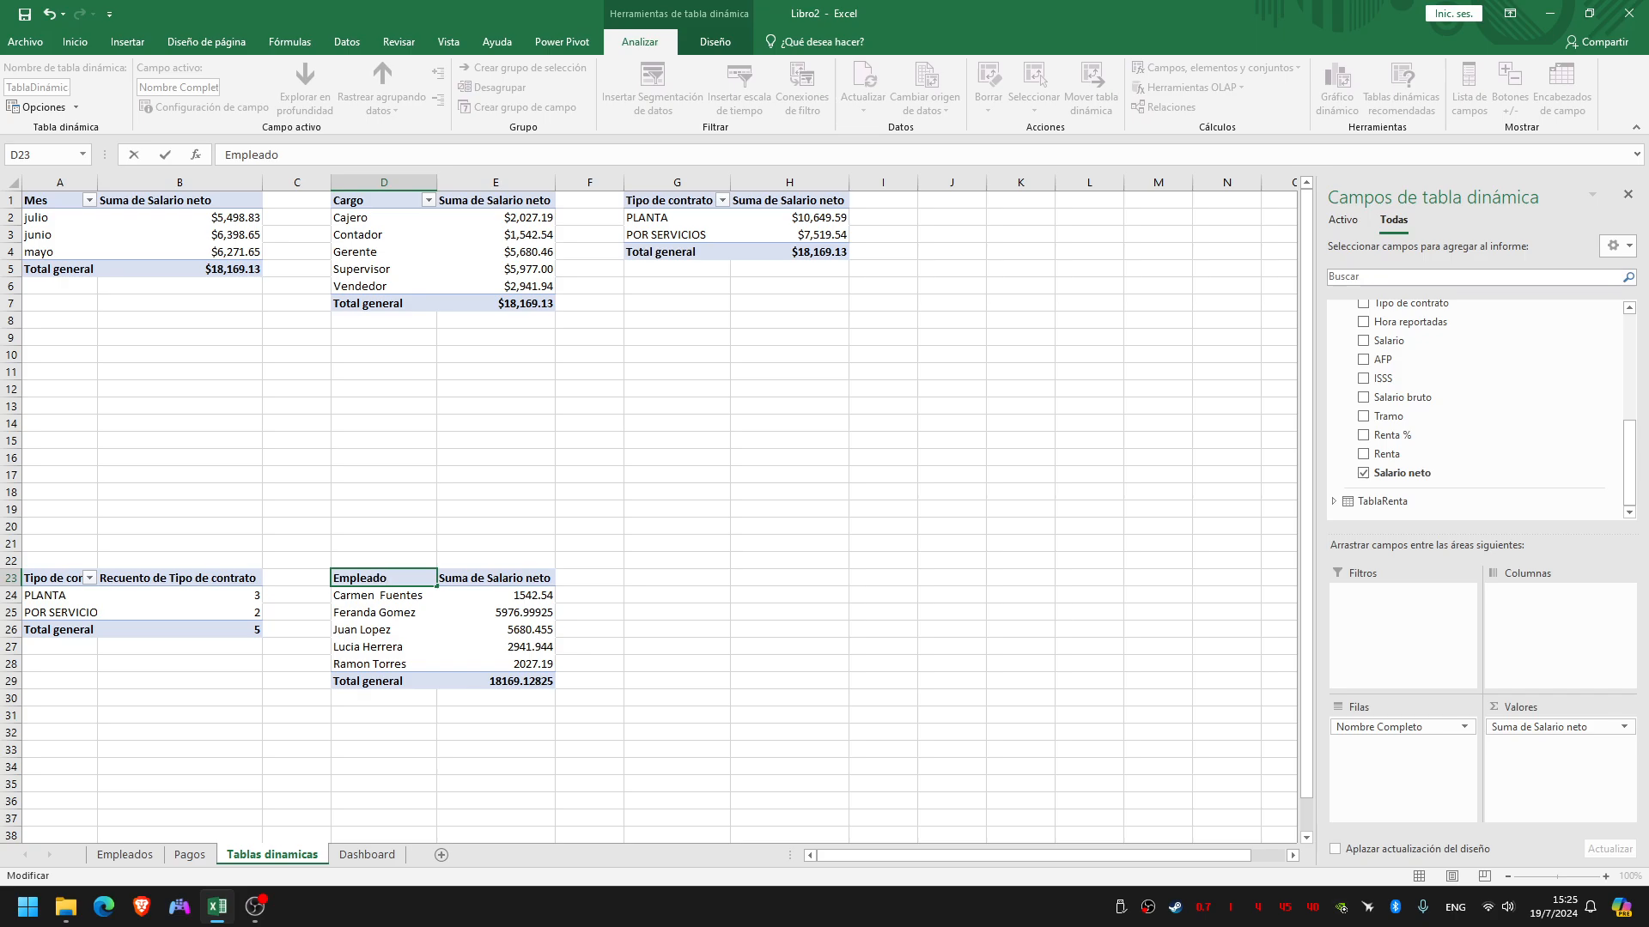
{"action": "key", "text": "Tab"}
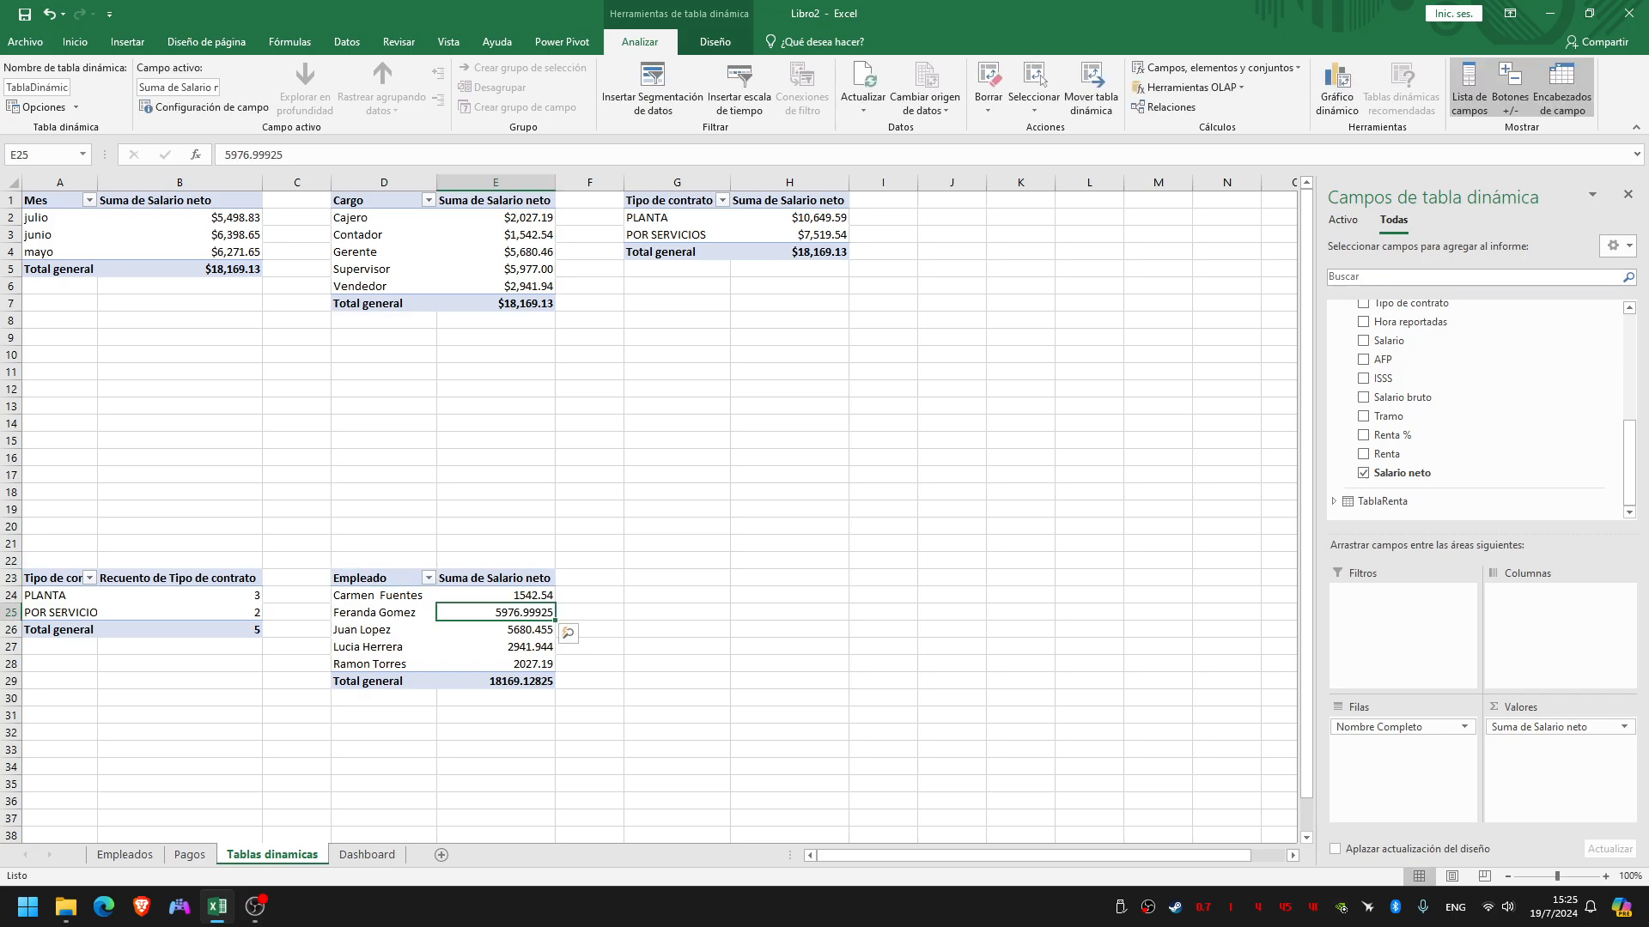
Format the Suma de Salario neto values of the Empleado pivot table as Moneda with the $ symbol and 2 decimals
{"action": "key", "text": "Down"}
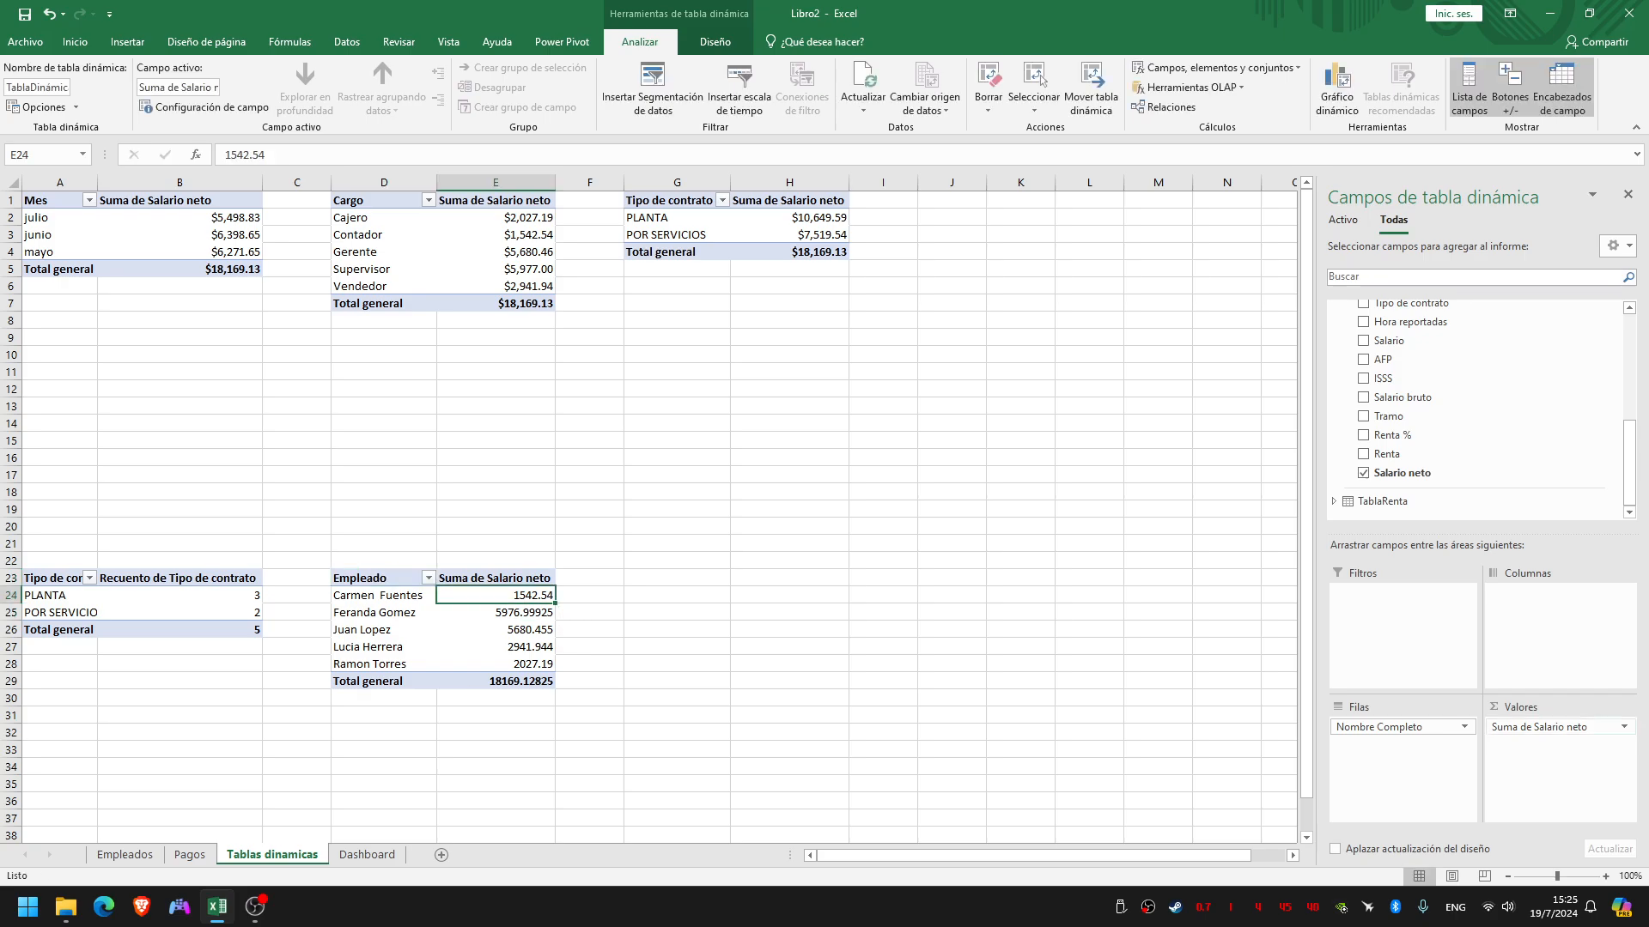
{"action": "left_click", "coordinate": [1558, 727]}
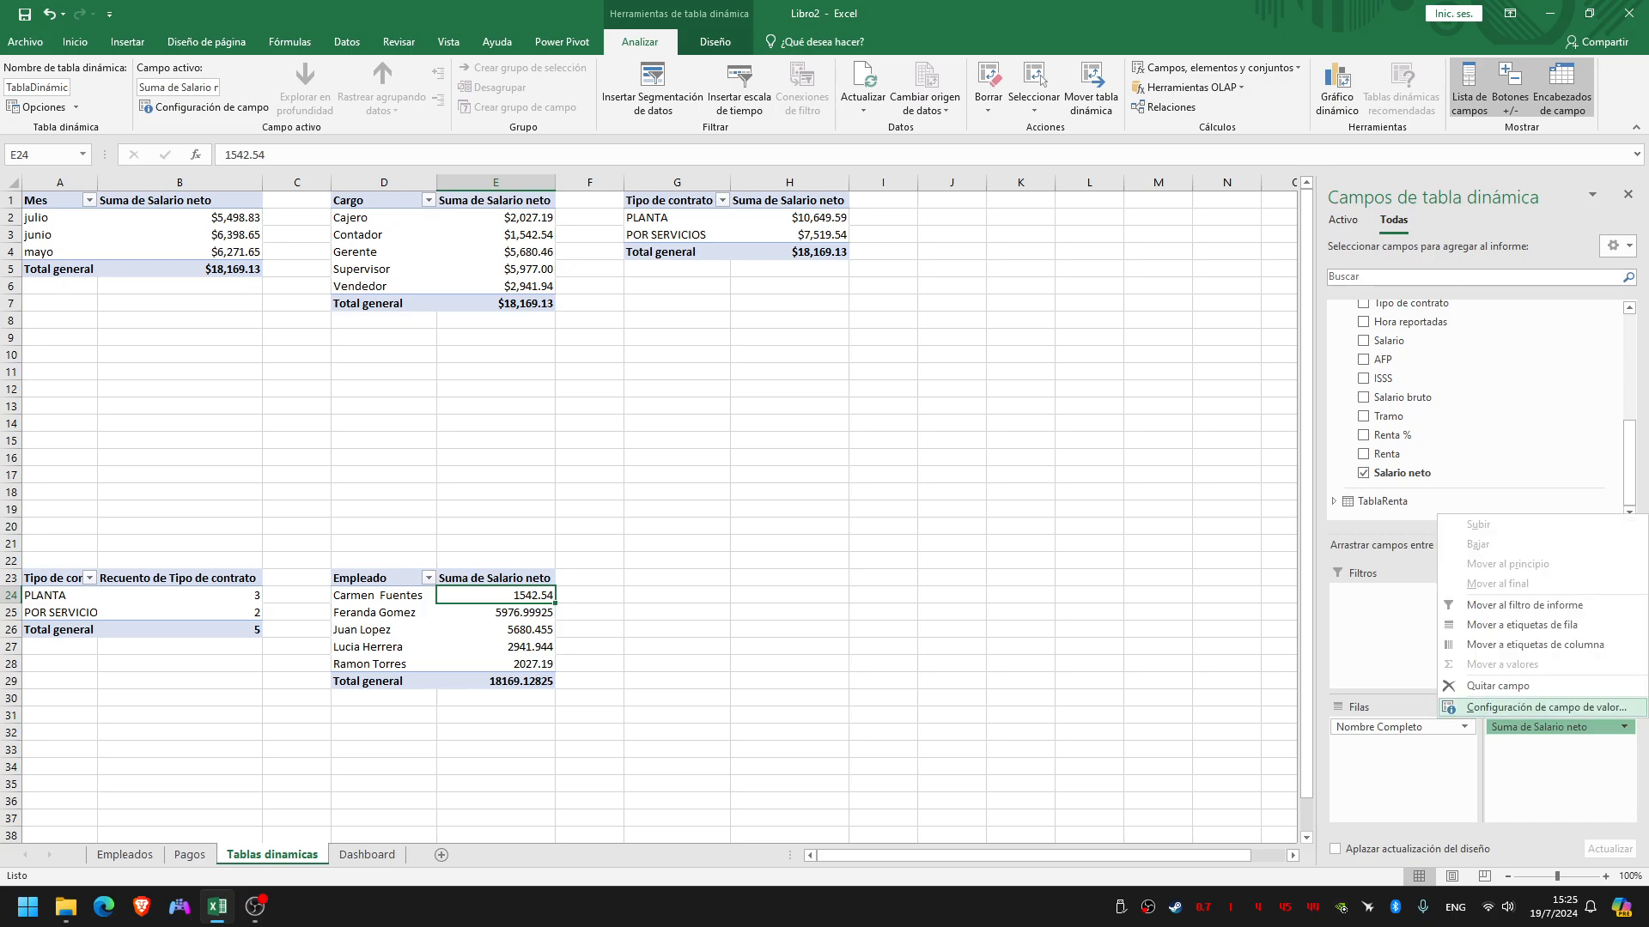
{"action": "left_click", "coordinate": [1546, 707]}
{"action": "left_click", "coordinate": [917, 425]}
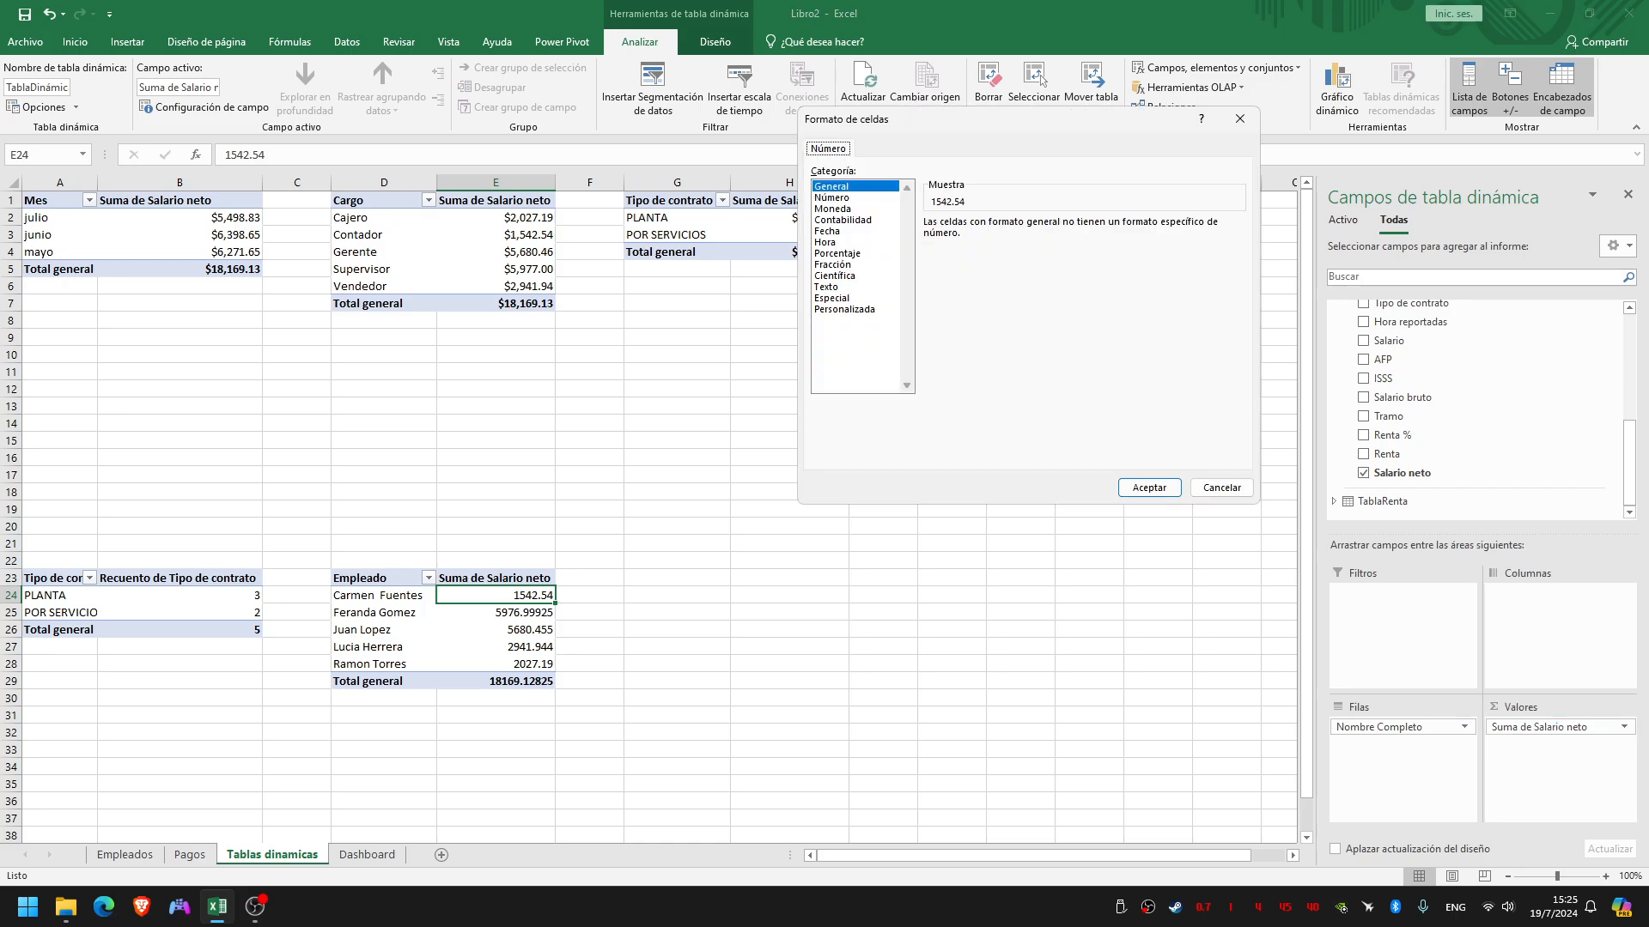
{"action": "left_click", "coordinate": [833, 209]}
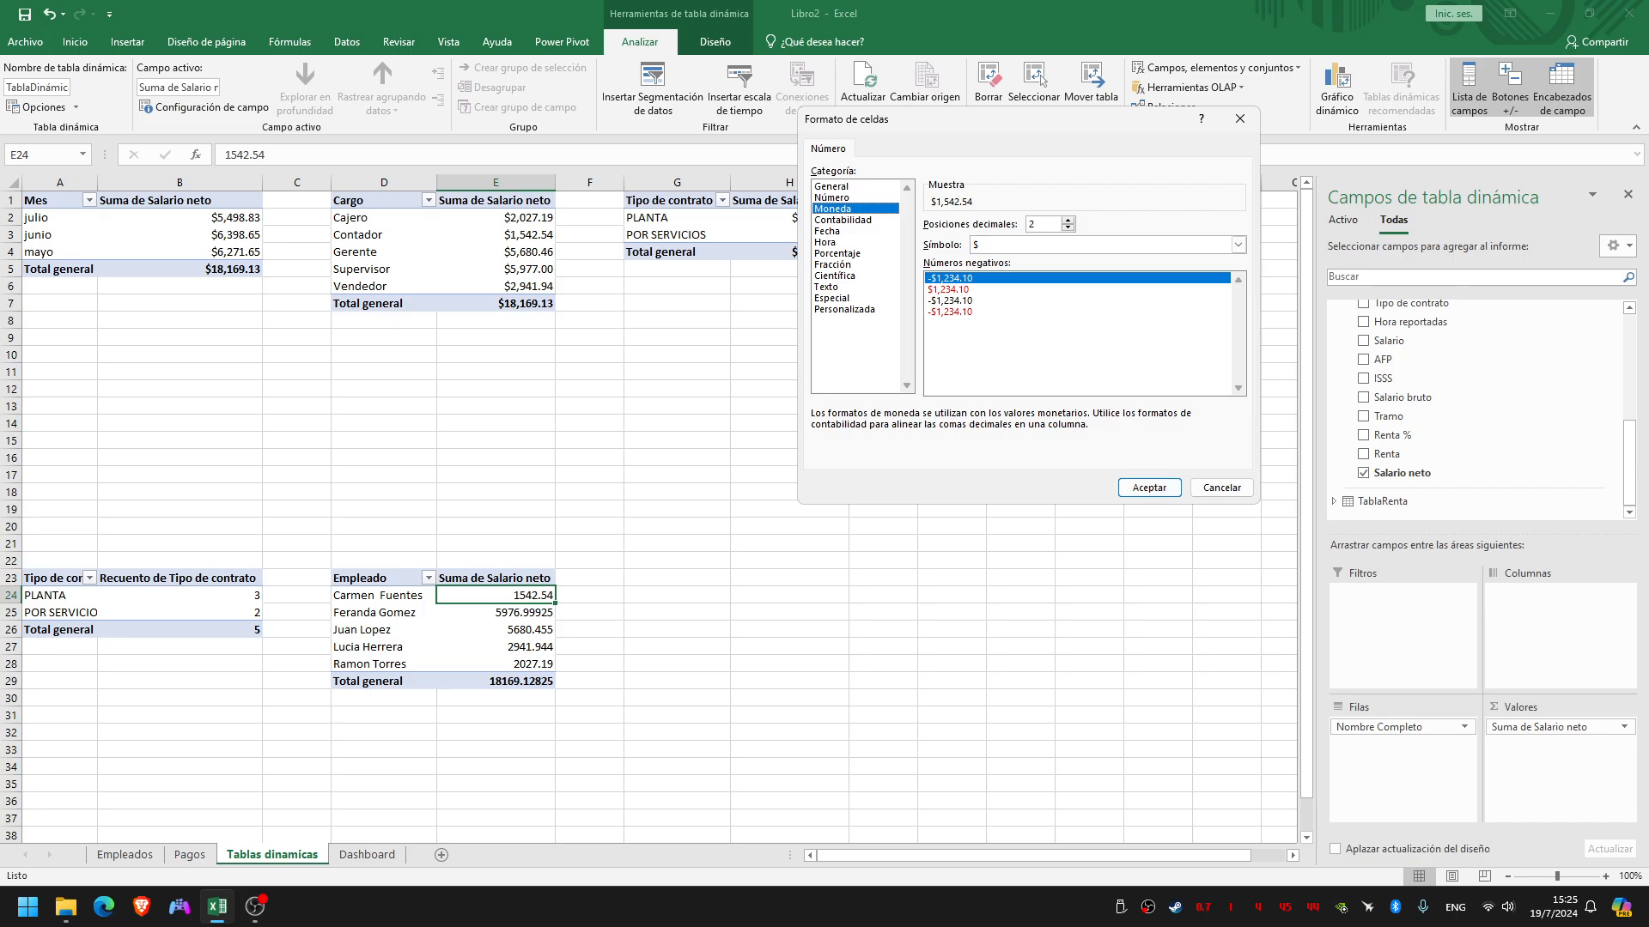
{"action": "left_click", "coordinate": [1149, 487]}
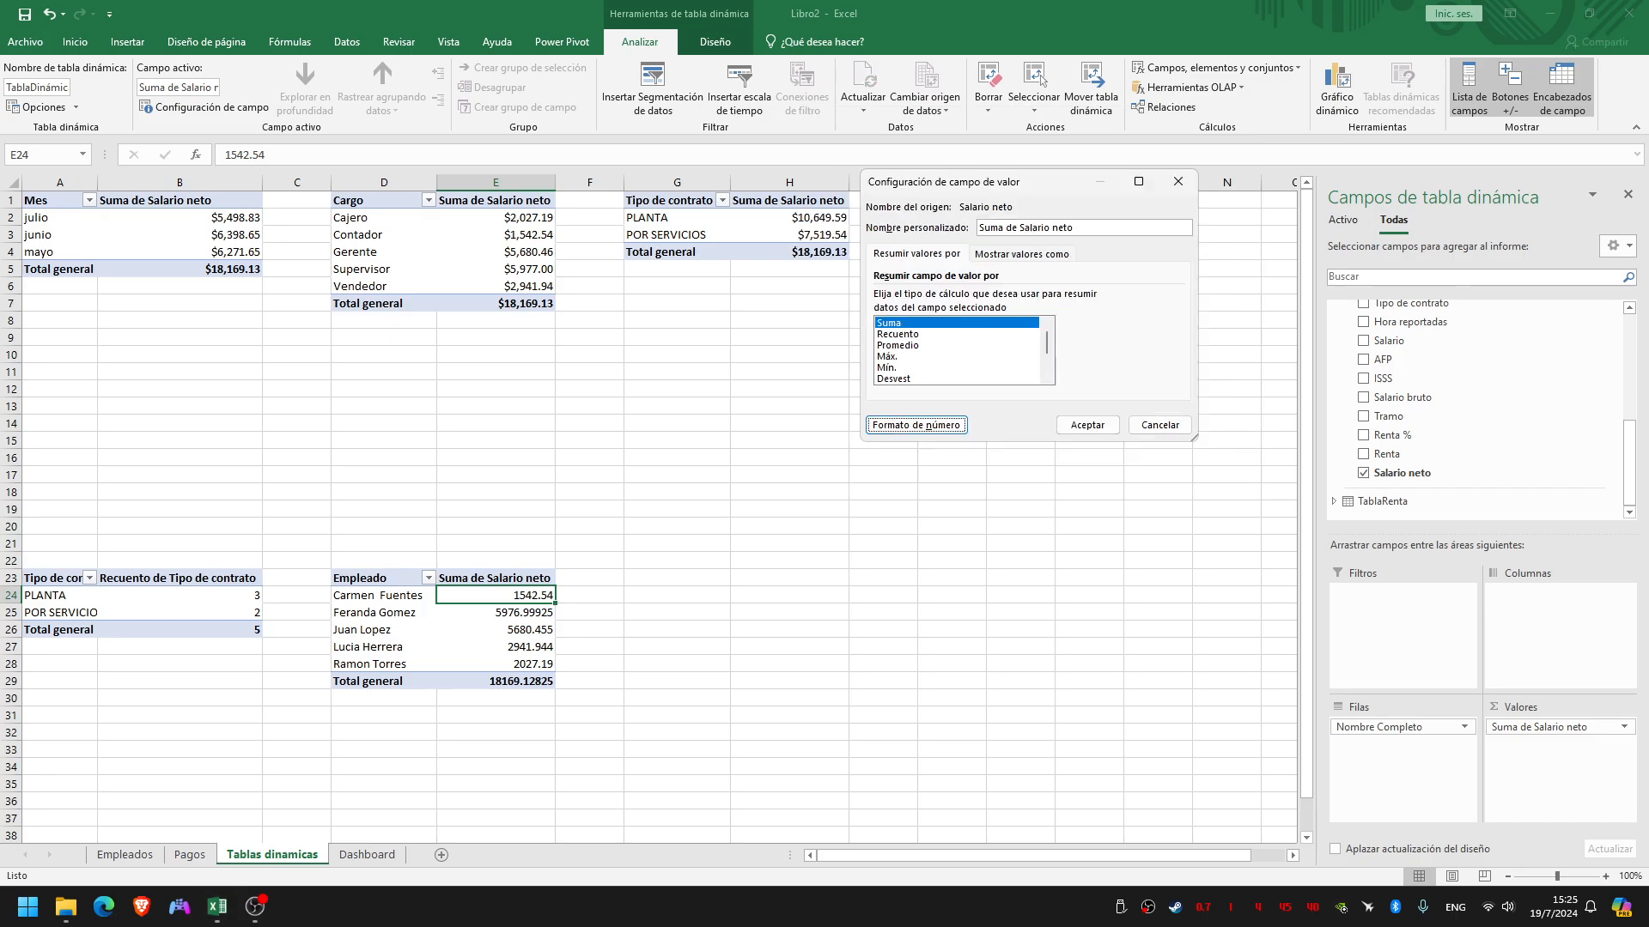
{"action": "left_click", "coordinate": [1087, 425]}
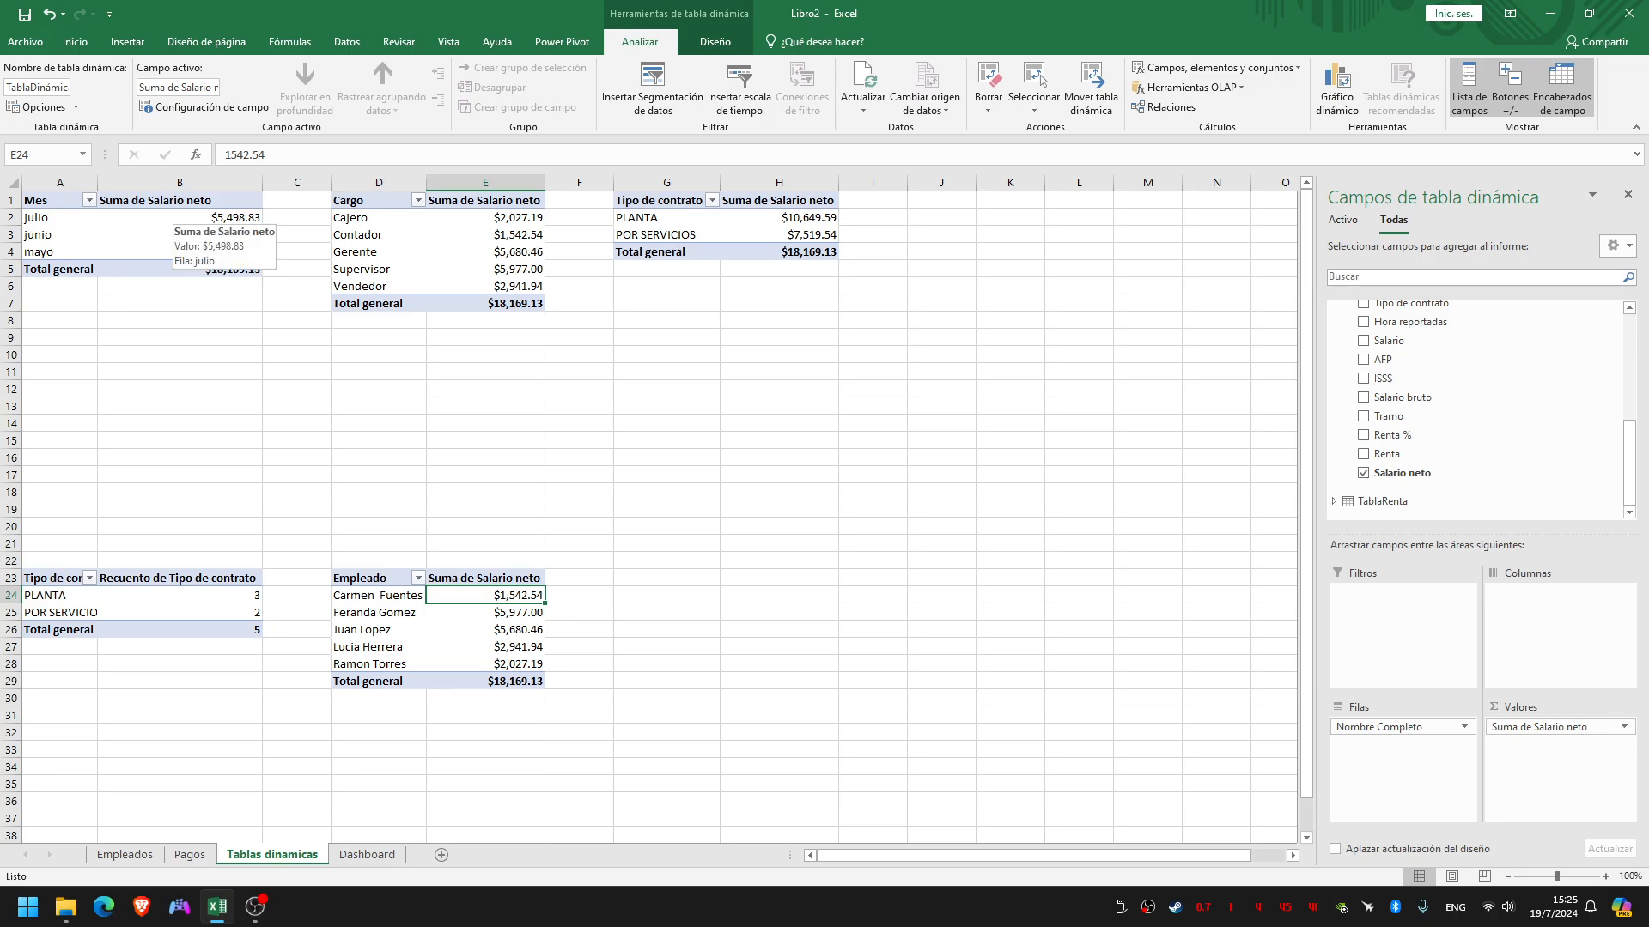
Sort the months of the Mes pivot table in descending order by Suma de Salario neto
{"action": "left_click", "coordinate": [172, 217]}
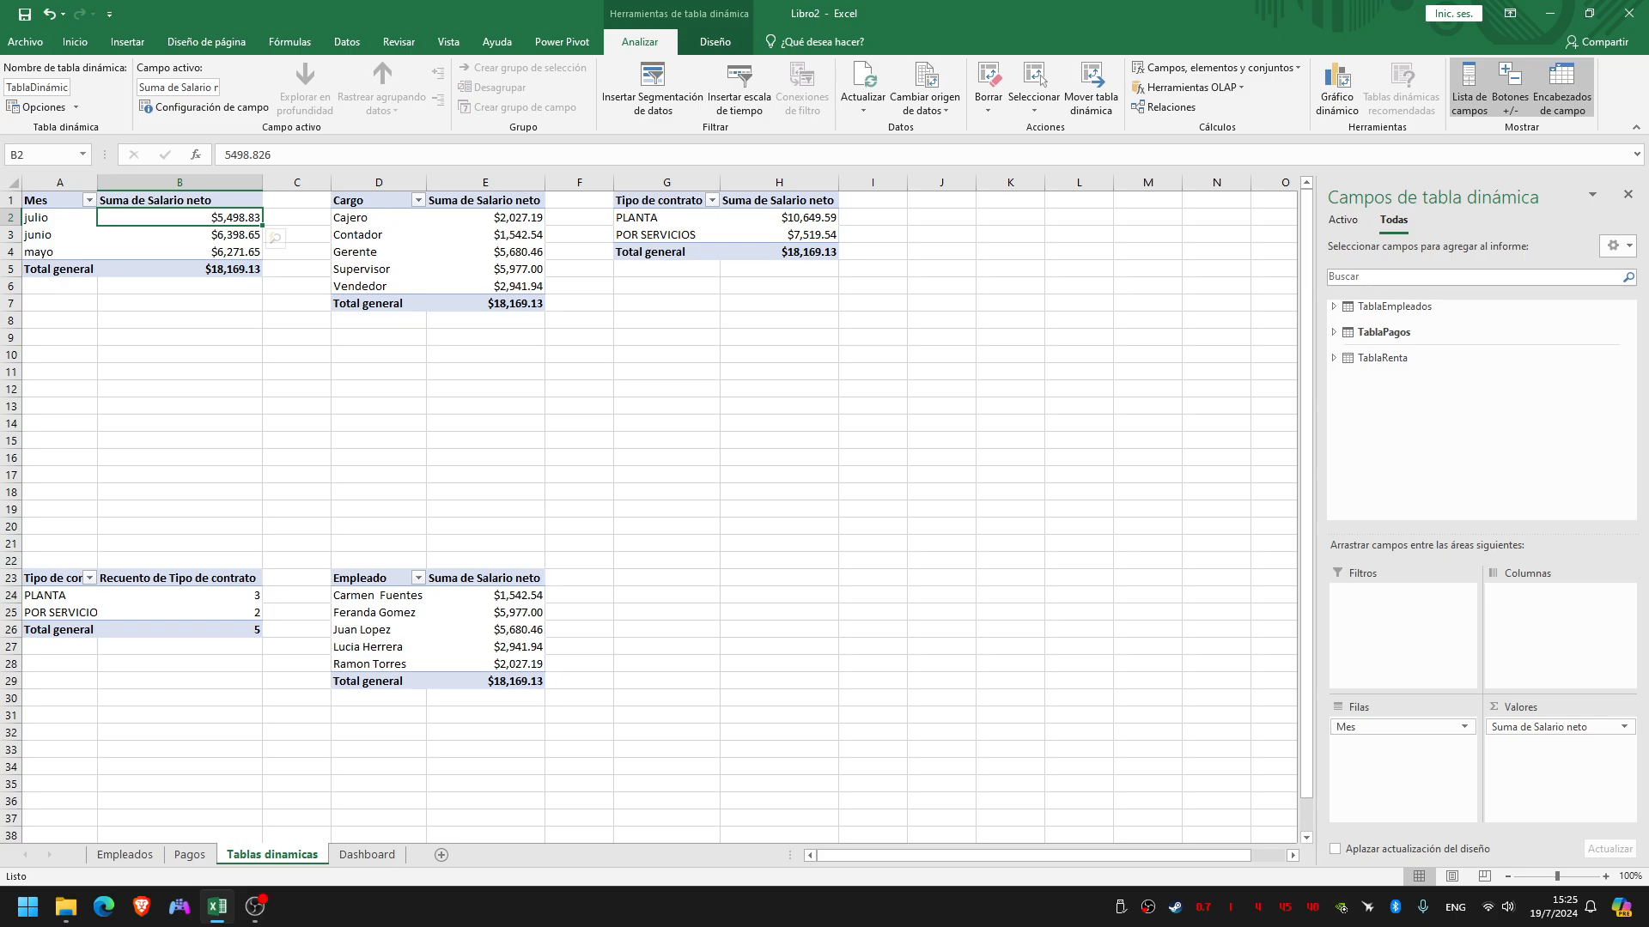
{"action": "left_click", "coordinate": [89, 200]}
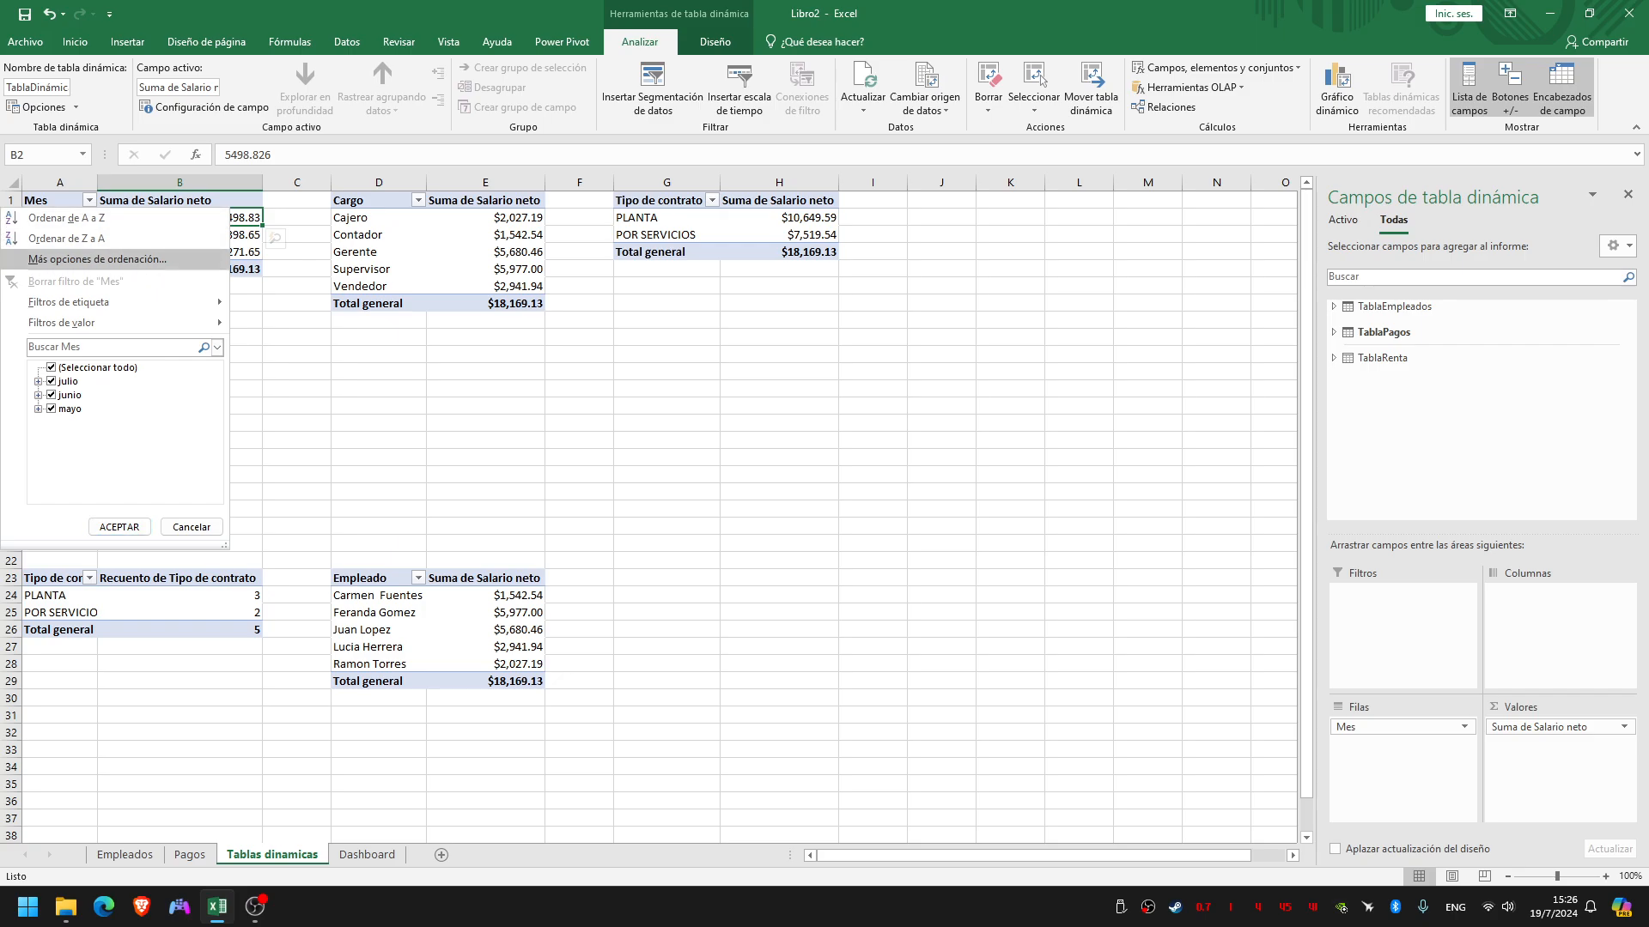
{"action": "key", "text": "Return"}
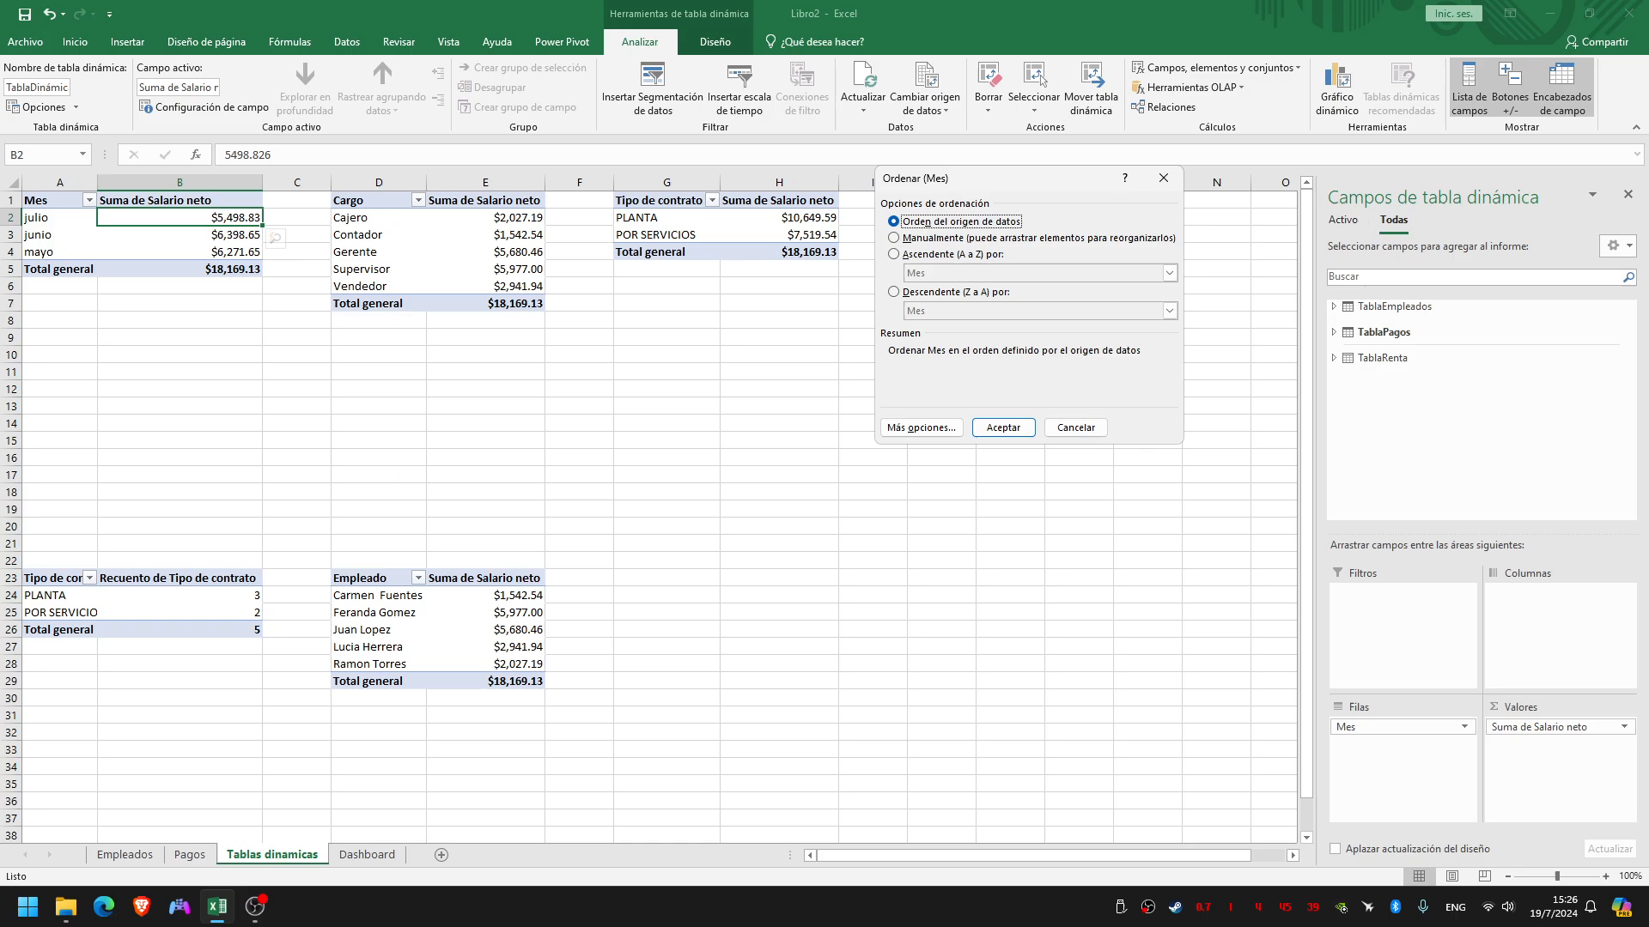
{"action": "left_click_drag", "start_coordinate": [1063, 179], "coordinate": [614, 171]}
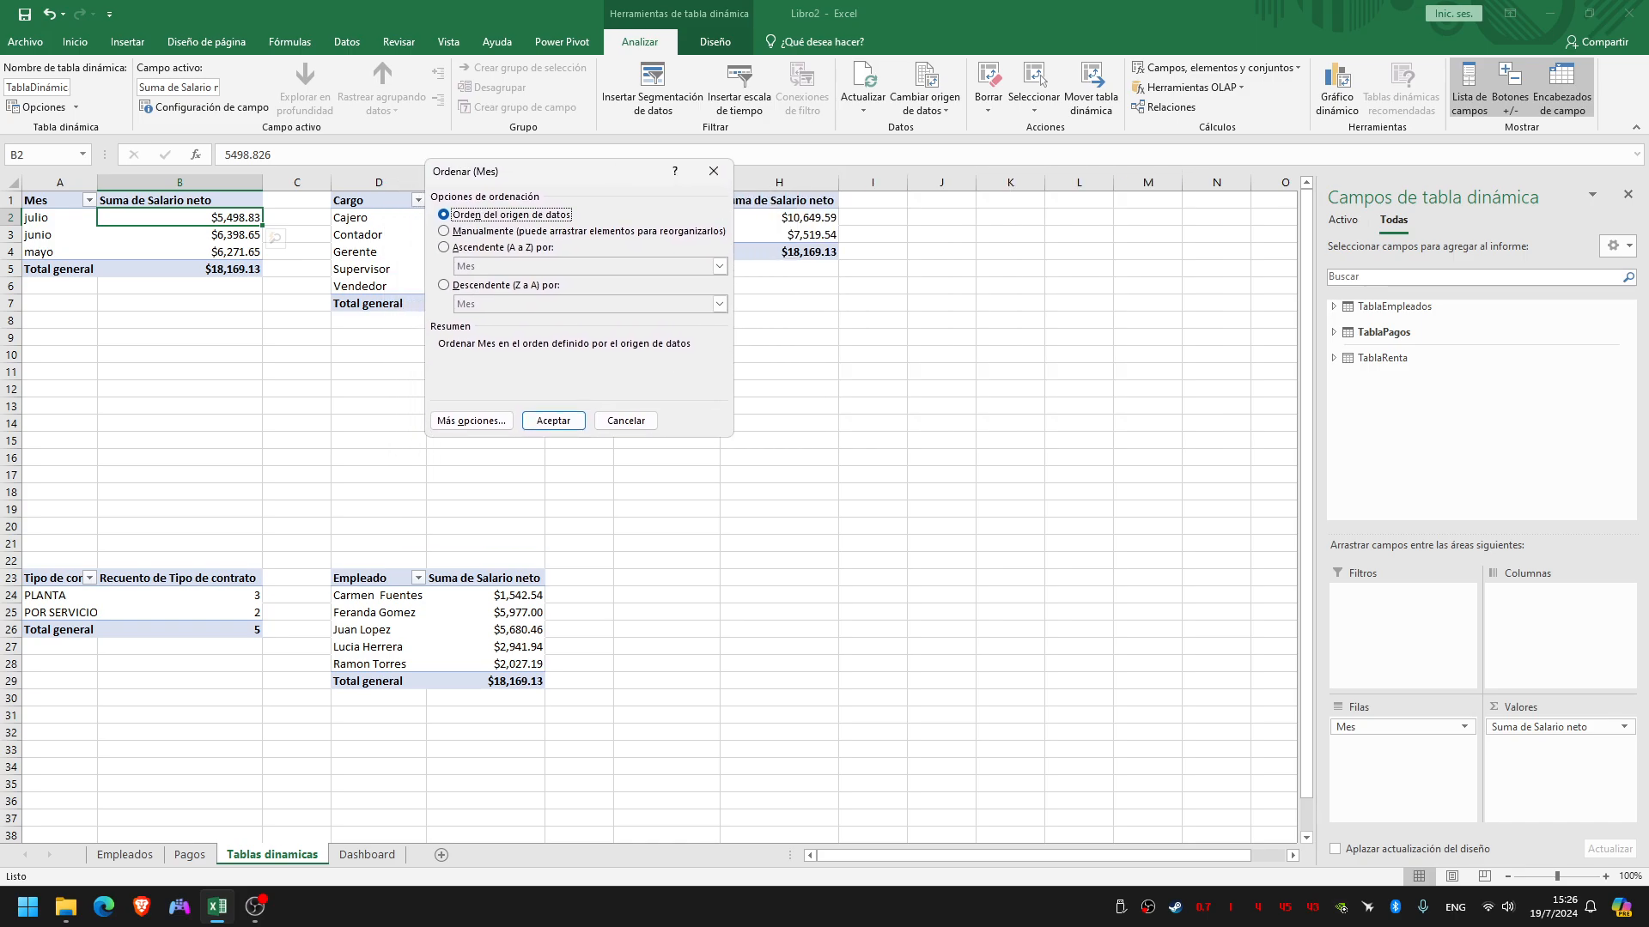
{"action": "left_click", "coordinate": [444, 285]}
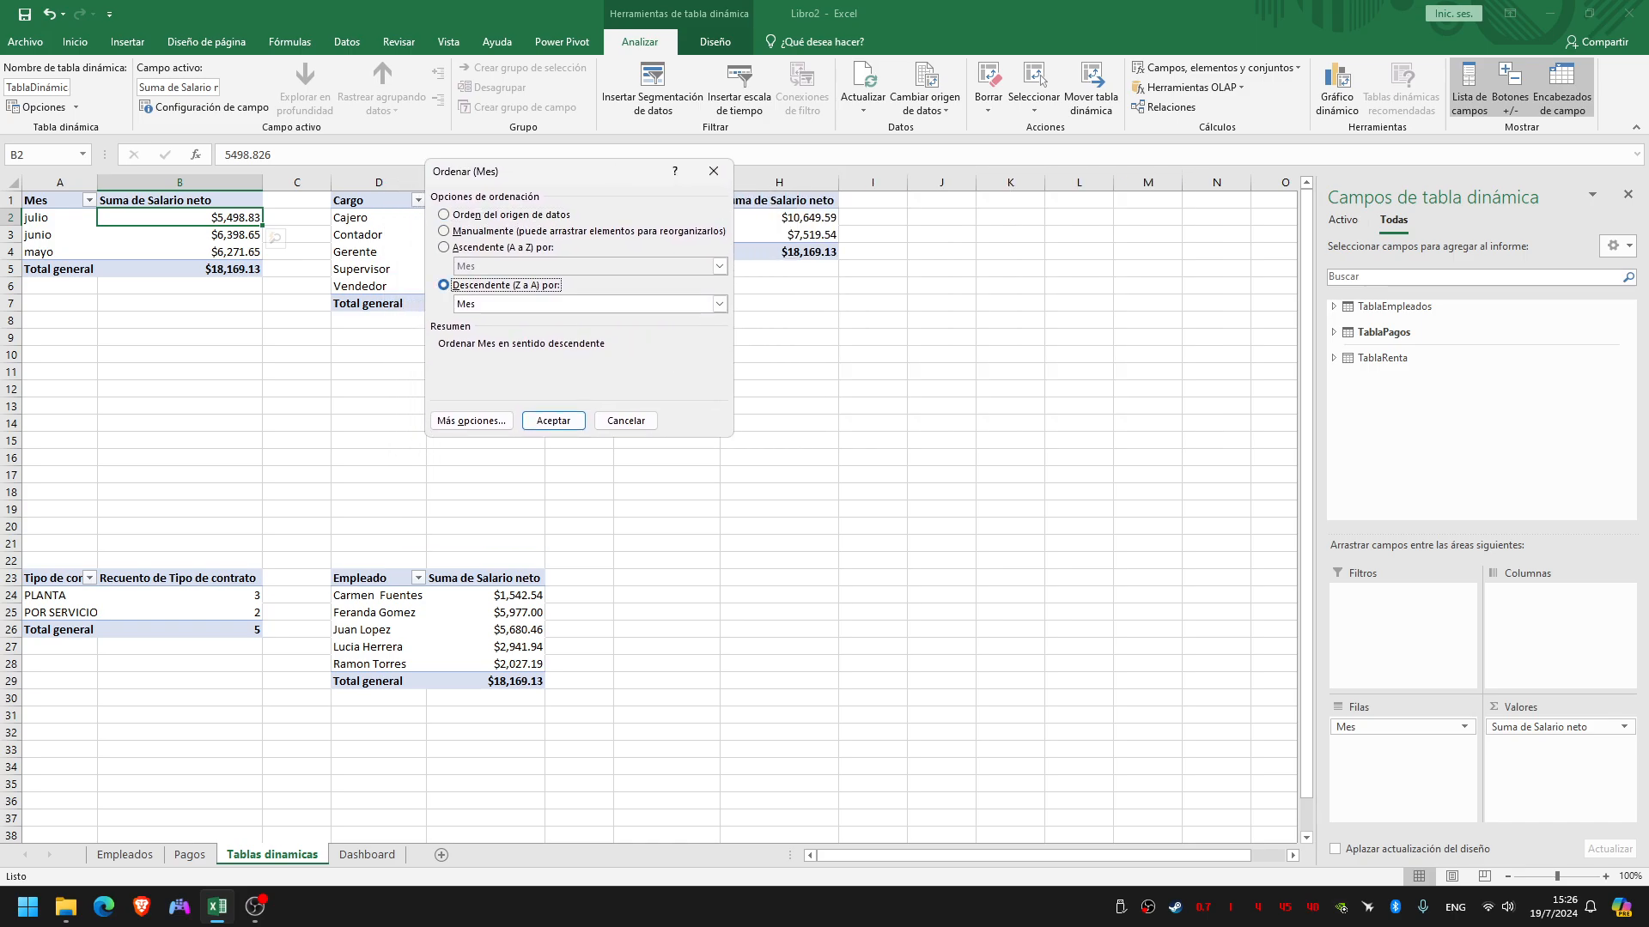
{"action": "left_click", "coordinate": [720, 304]}
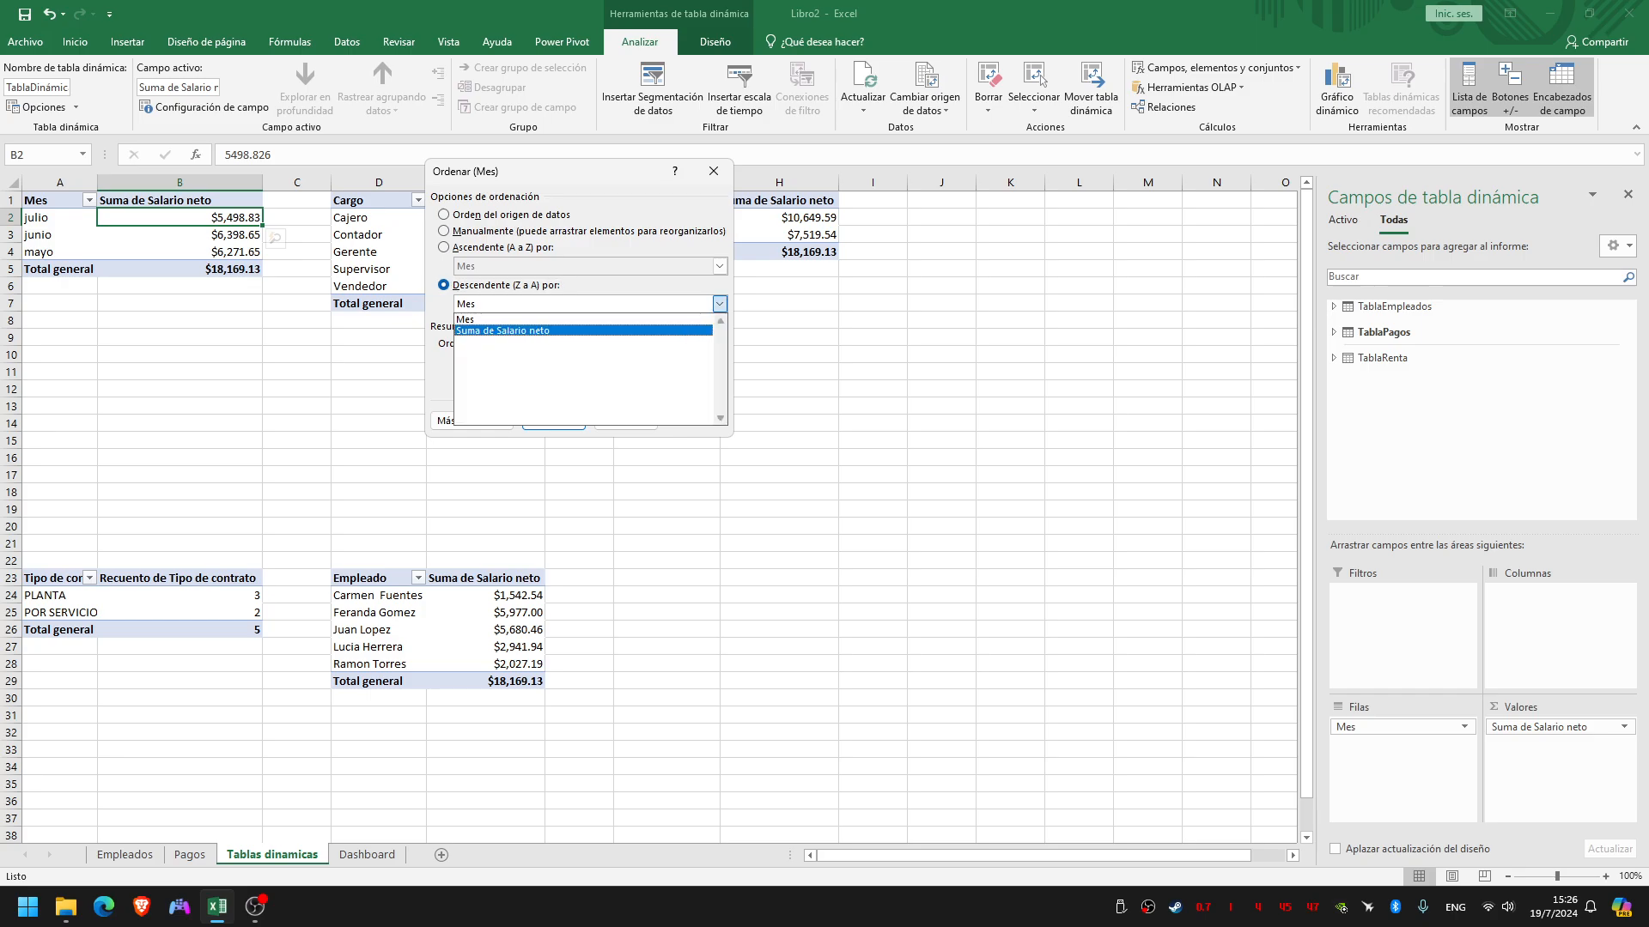
{"action": "left_click", "coordinate": [503, 331]}
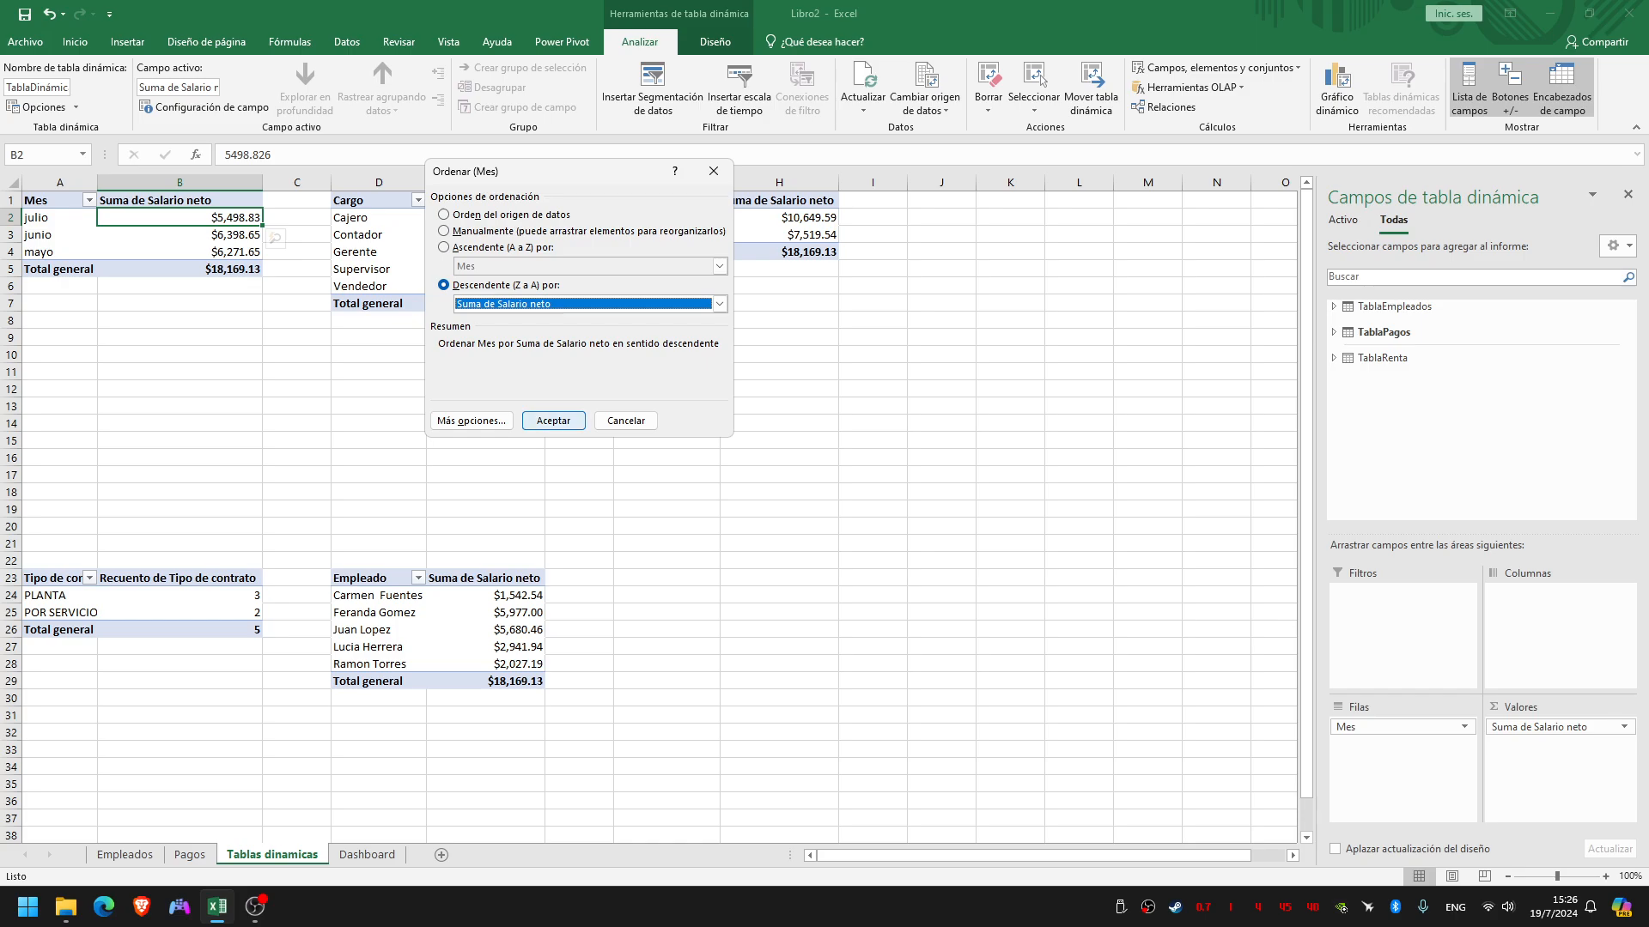
{"action": "left_click", "coordinate": [553, 421]}
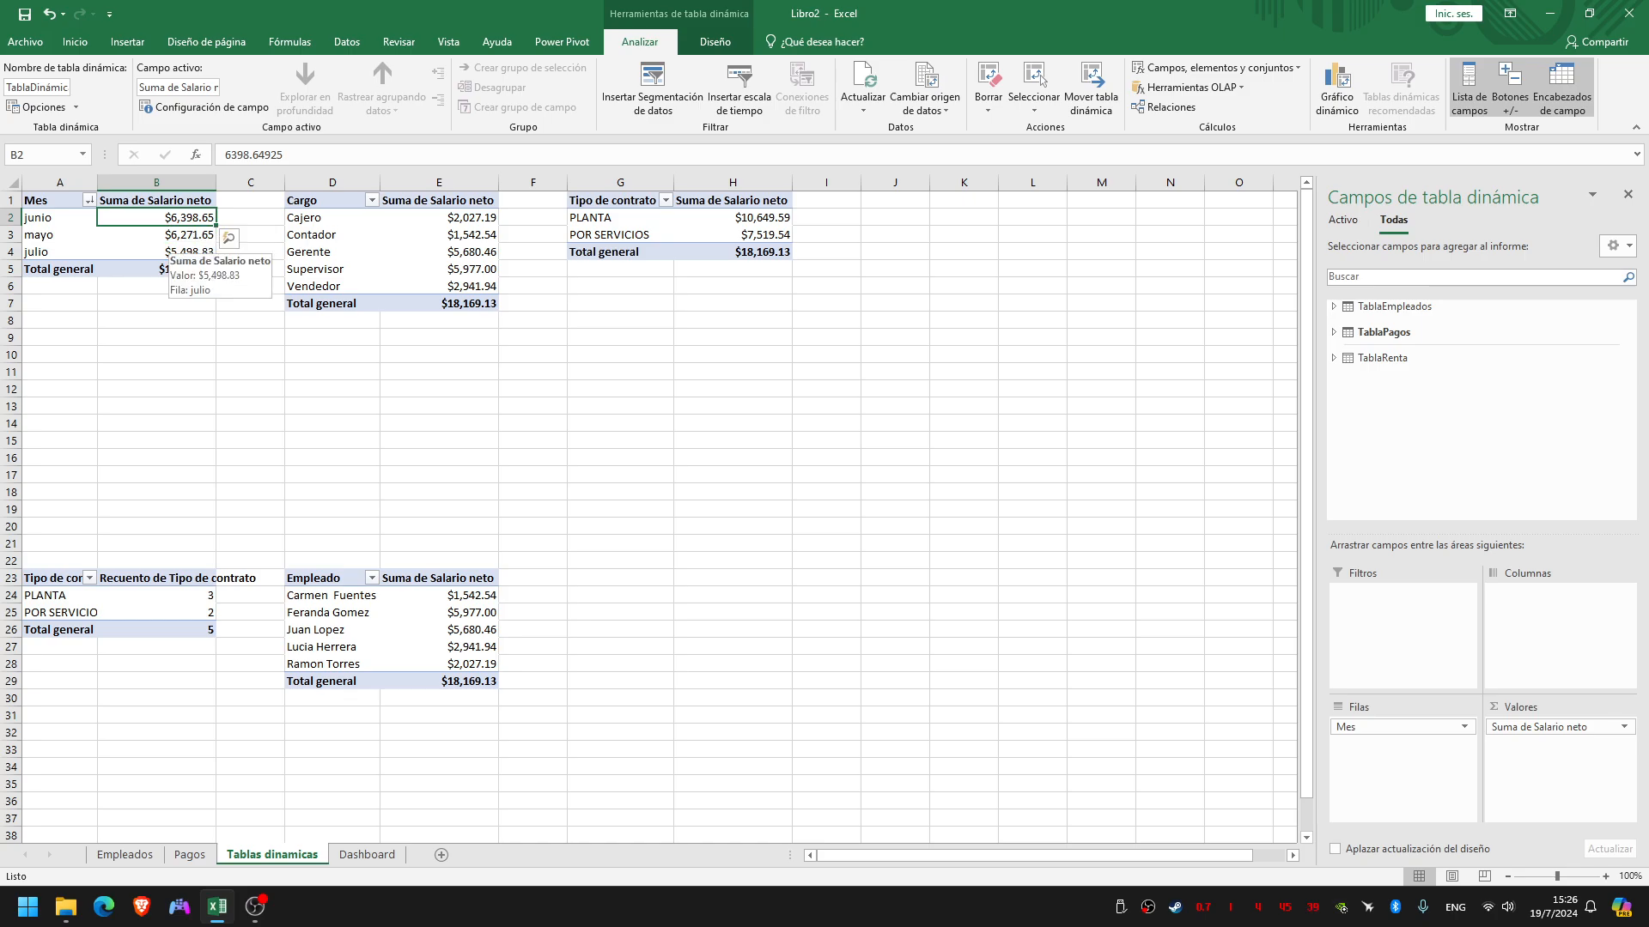
{"action": "left_click", "coordinate": [732, 407]}
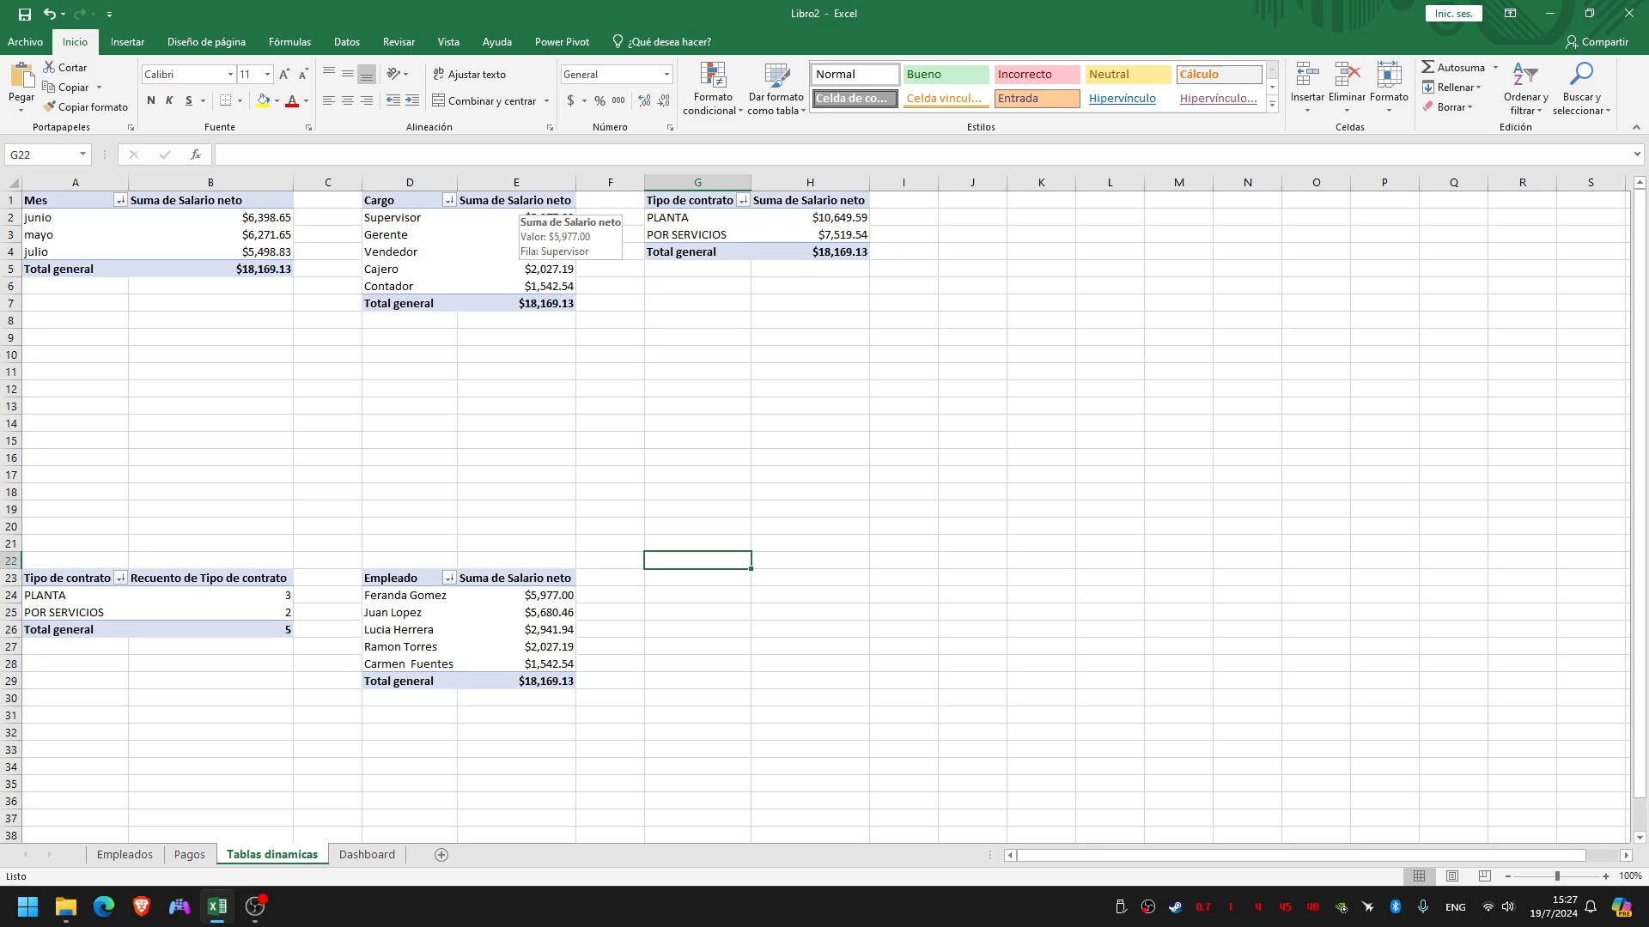
Review the first row of each sorted pivot table: Cargo, Mes, both Tipo de contrato tables and Empleado
{"action": "left_click", "coordinate": [369, 217]}
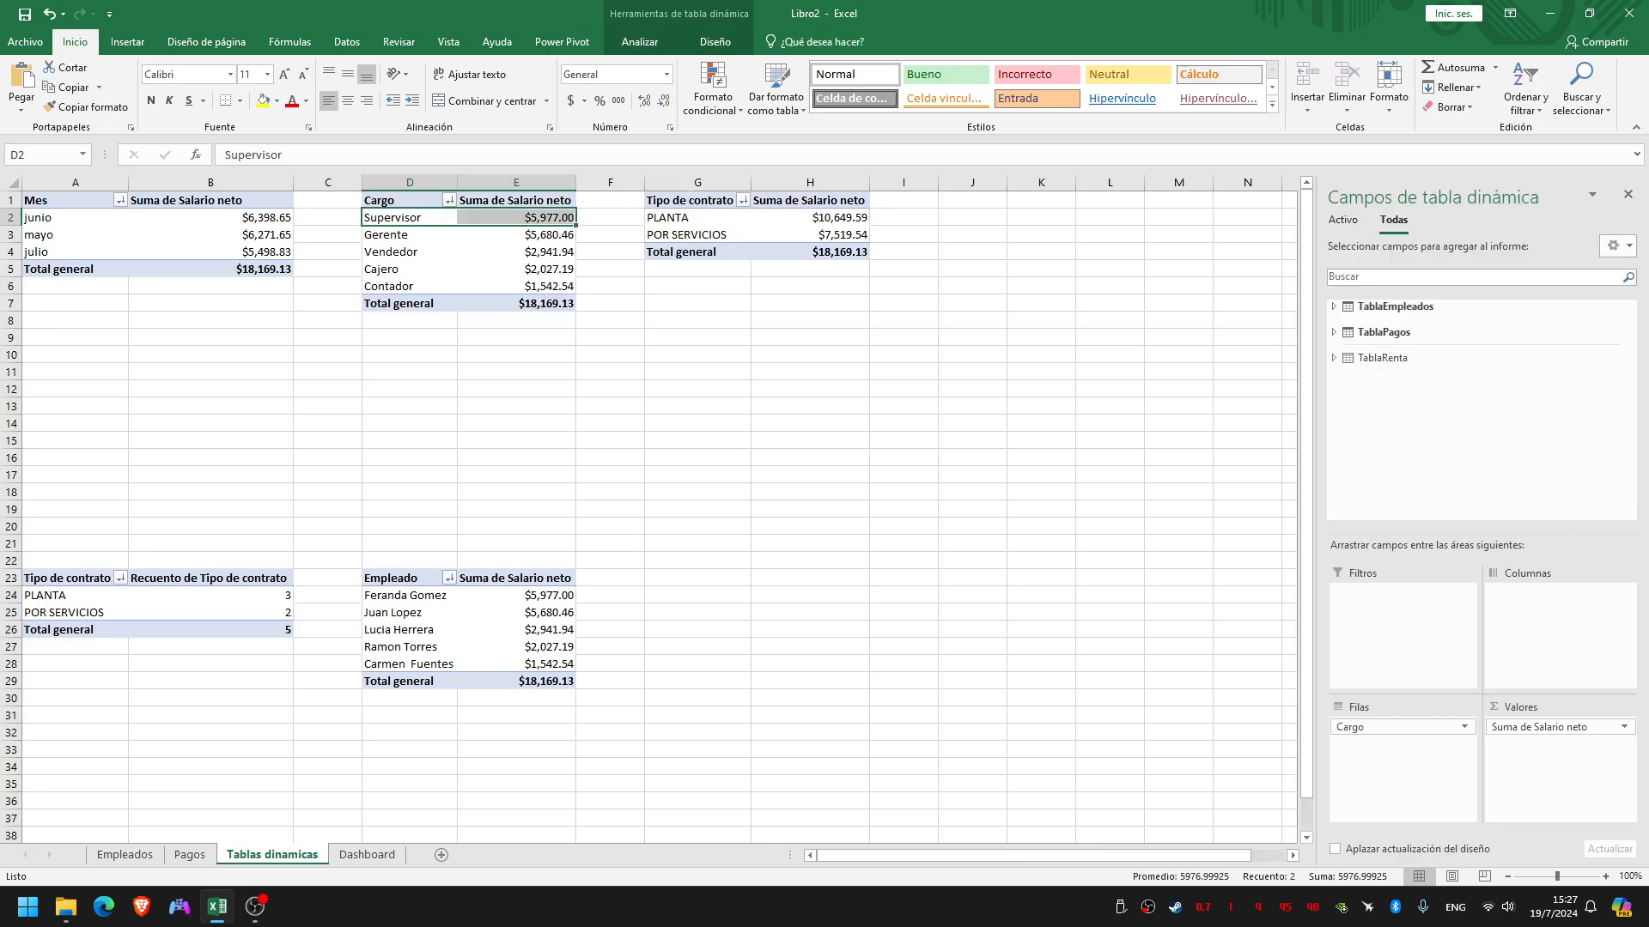
{"action": "left_click", "coordinate": [75, 217]}
{"action": "left_click_drag", "start_coordinate": [75, 217], "coordinate": [148, 219]}
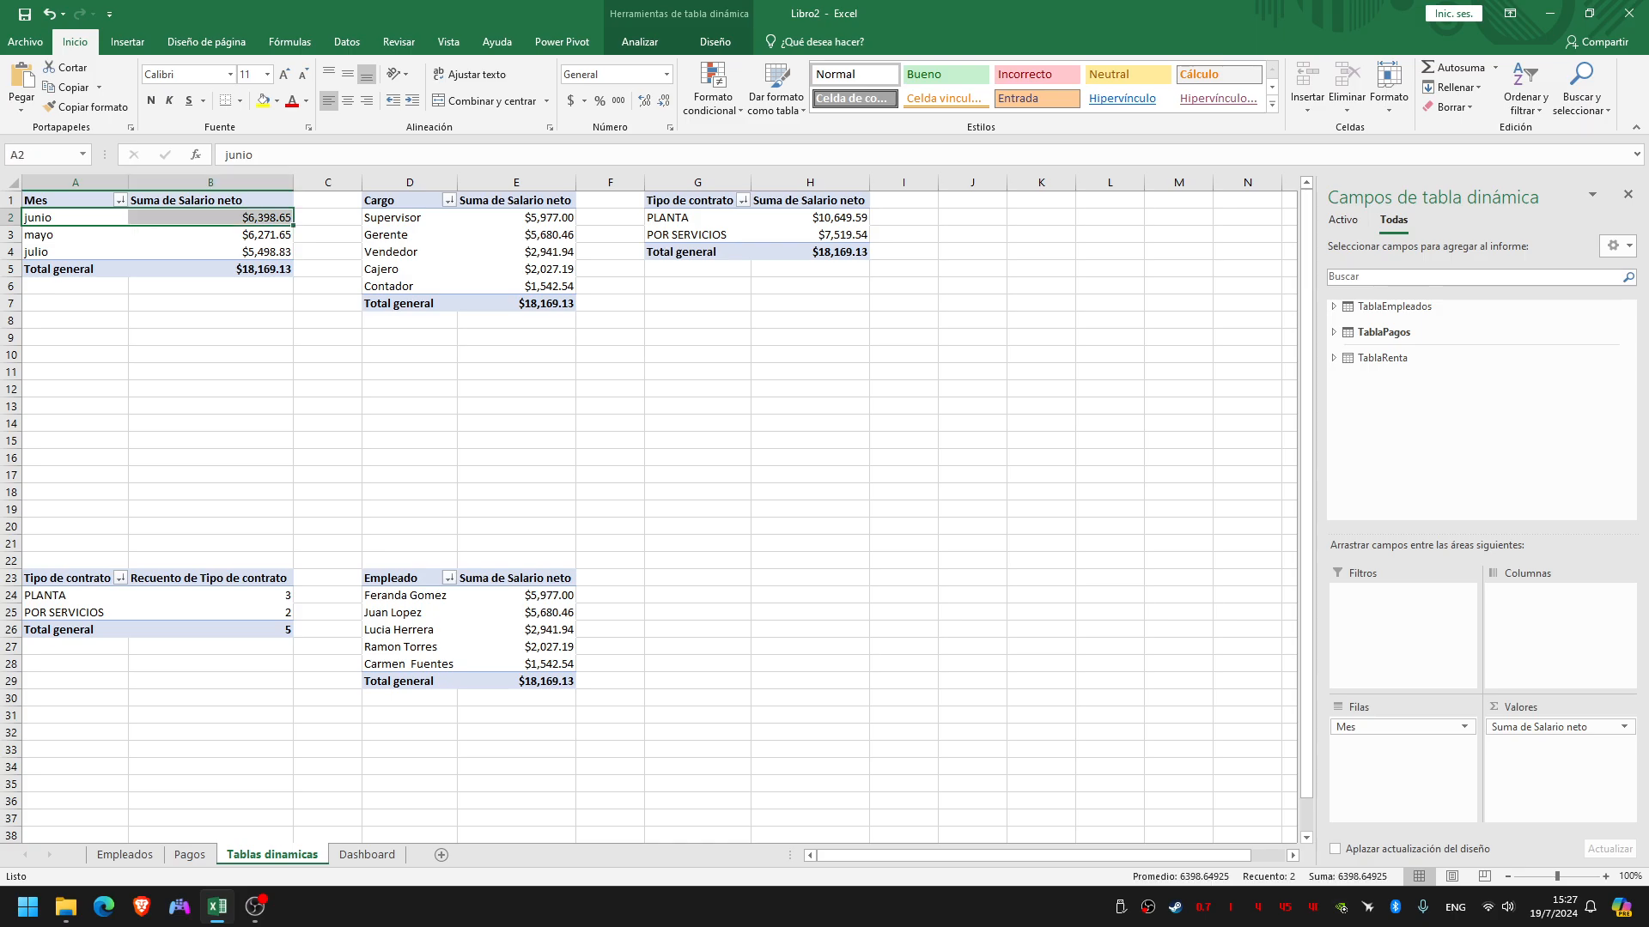
{"action": "left_click_drag", "start_coordinate": [697, 218], "coordinate": [790, 217]}
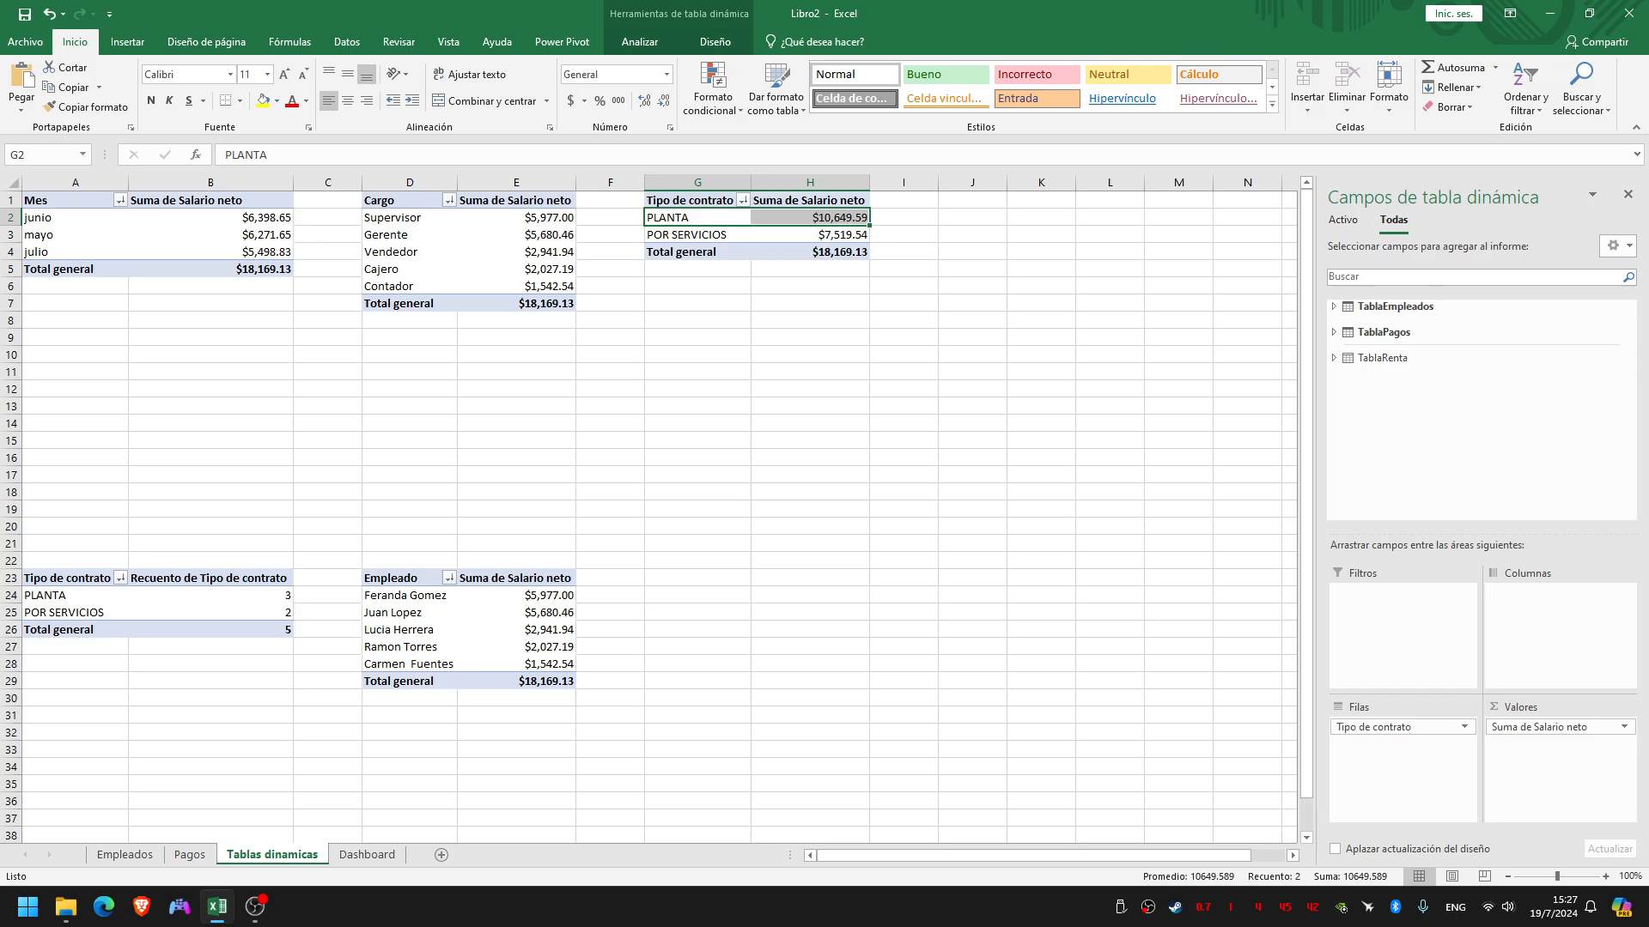
{"action": "left_click_drag", "start_coordinate": [76, 595], "coordinate": [171, 596]}
{"action": "left_click", "coordinate": [76, 595]}
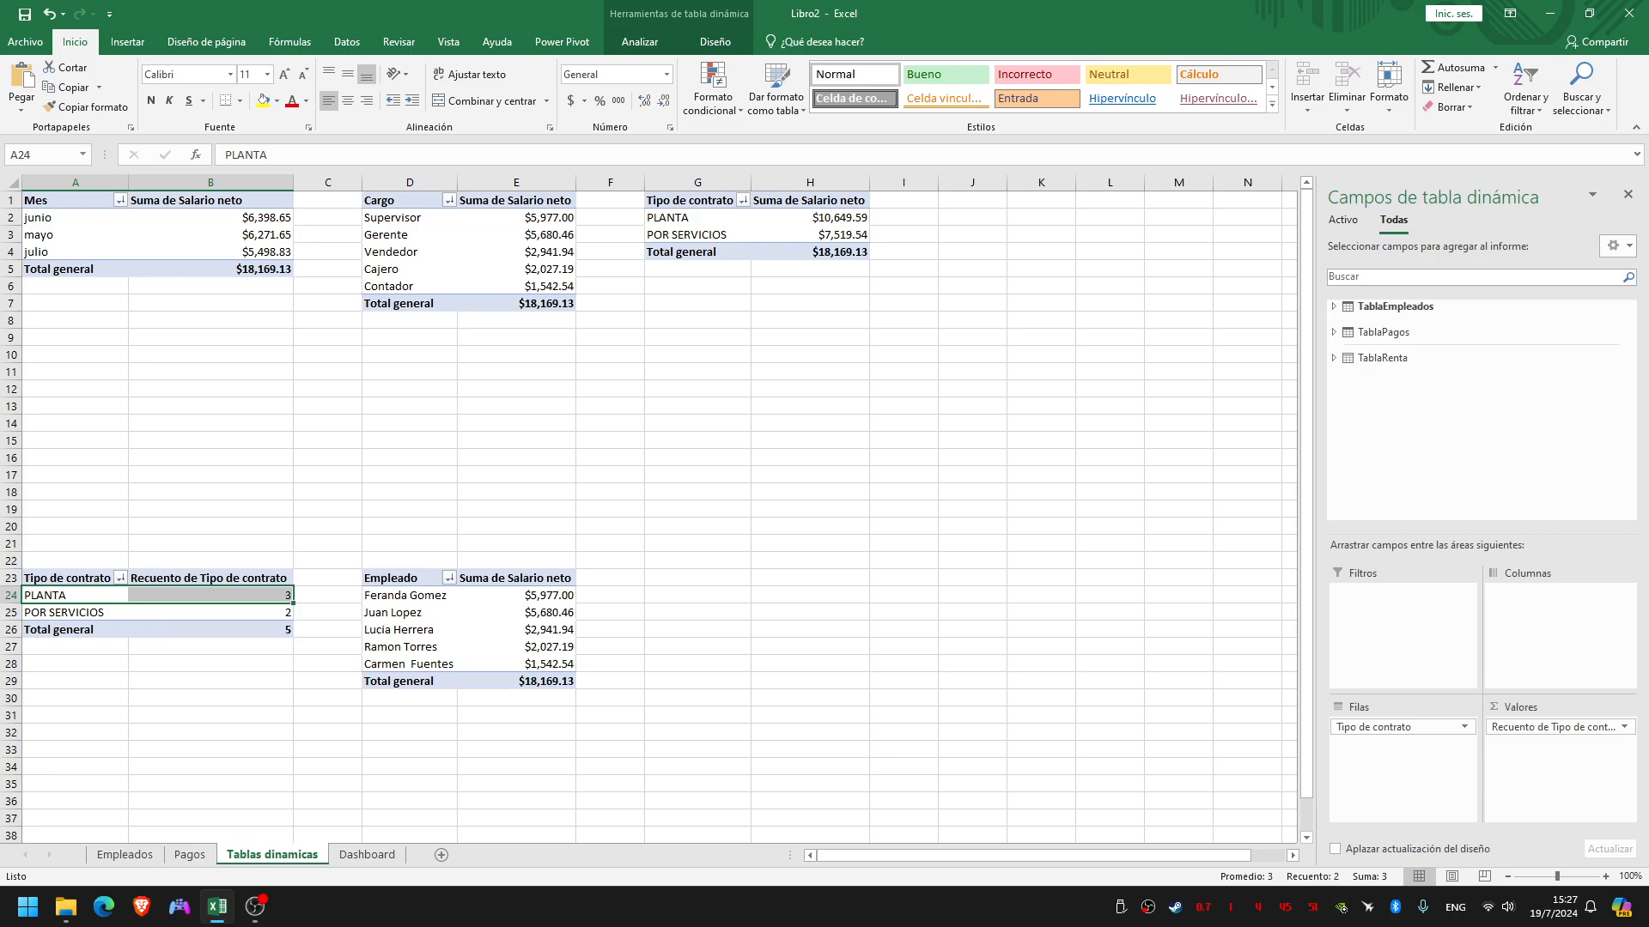
{"action": "left_click", "coordinate": [368, 595]}
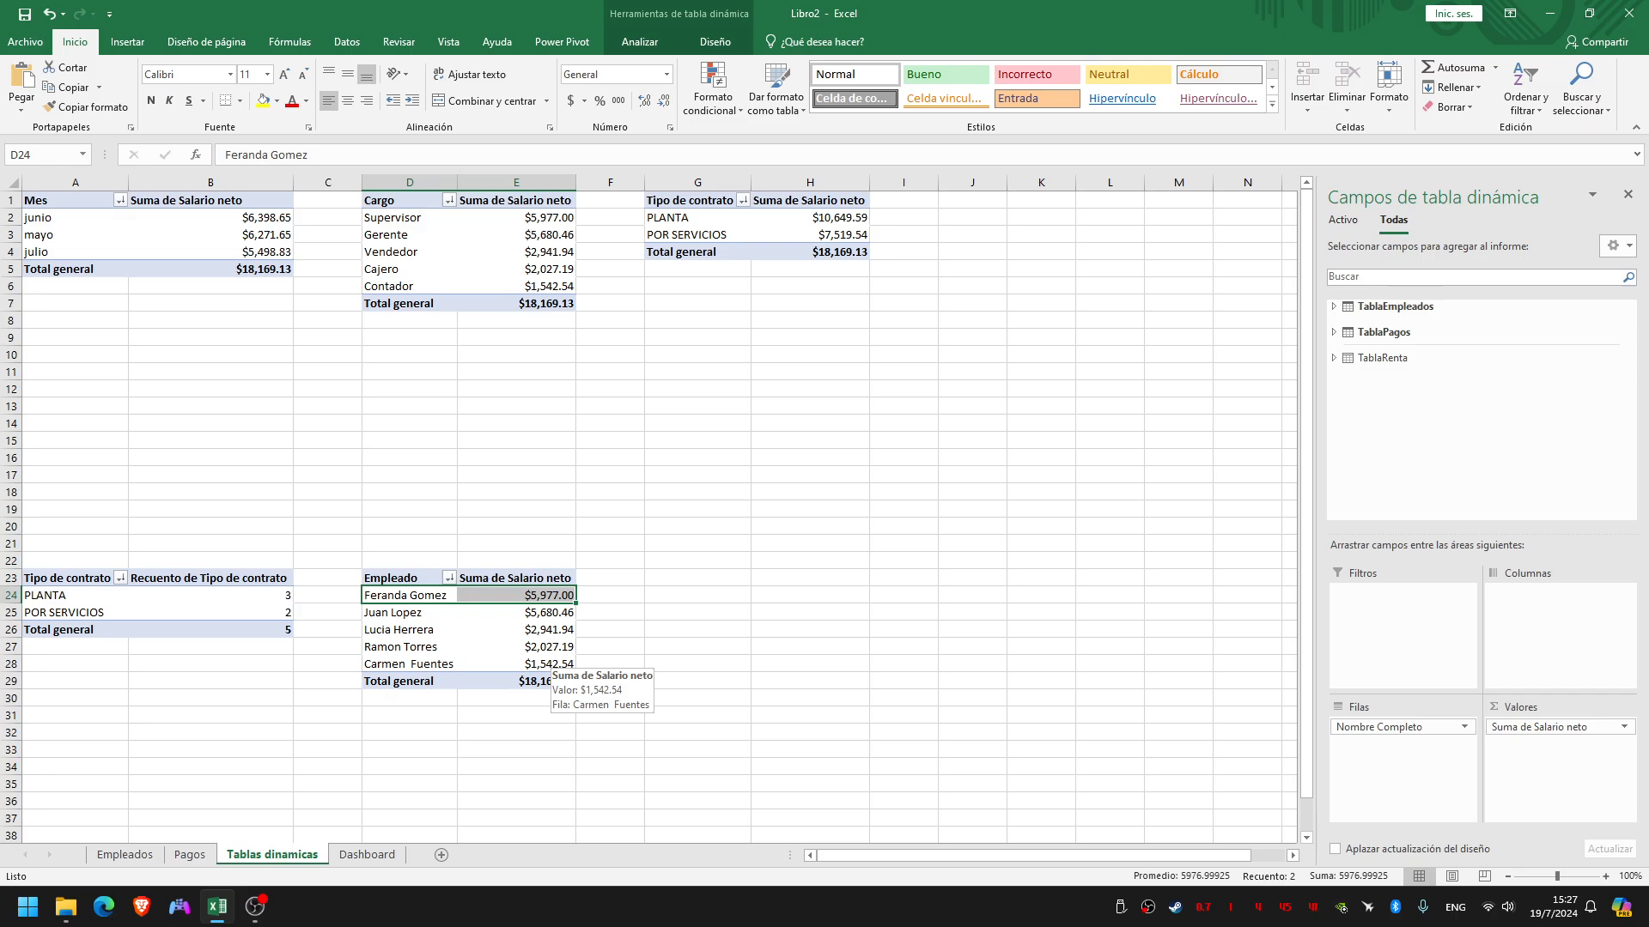
{"action": "left_click", "coordinate": [697, 578]}
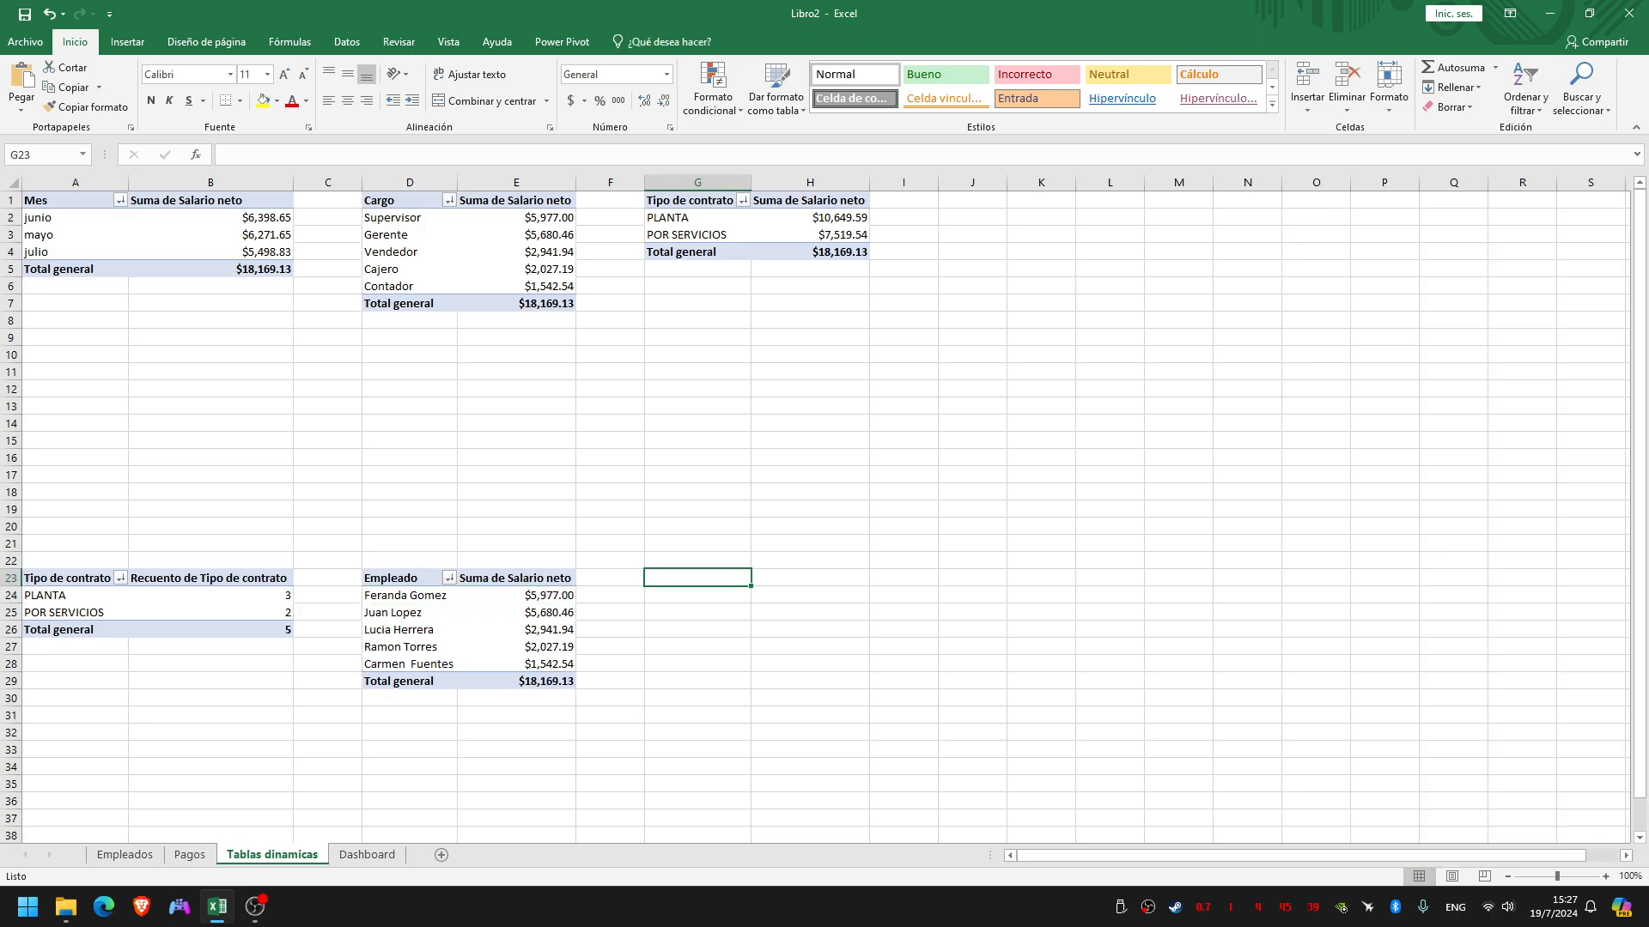
Switch to the slide presentation and advance to the slide Estructura y componentes de un gráfico
{"action": "key", "text": "ctrl+super+Right"}
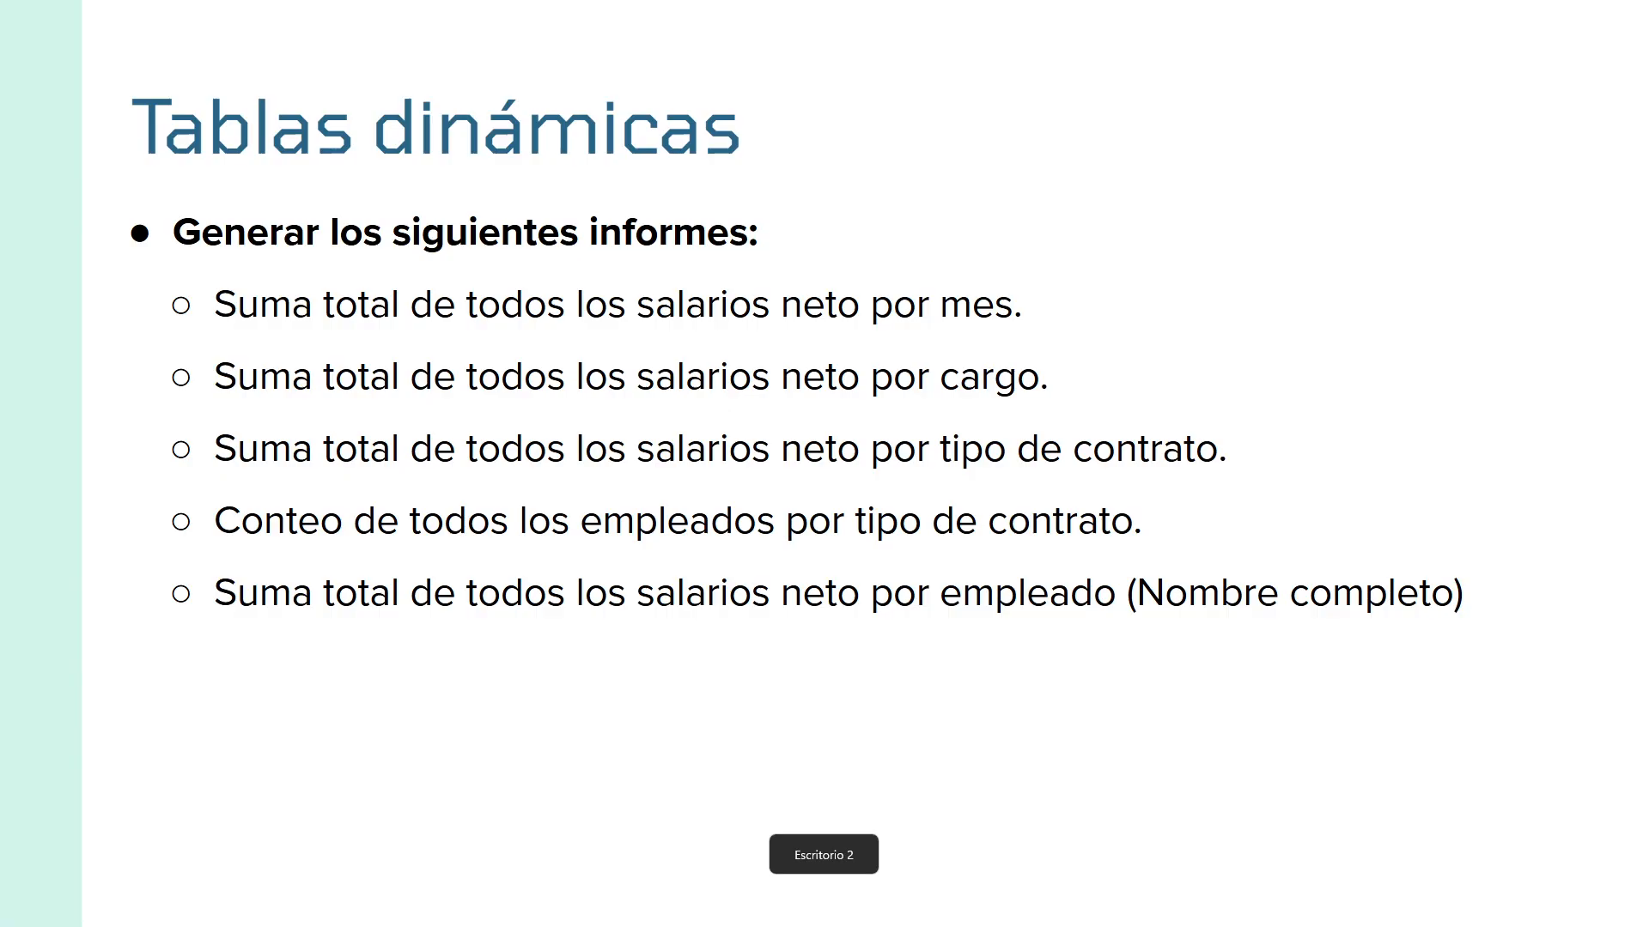
{"action": "key", "text": "Right"}
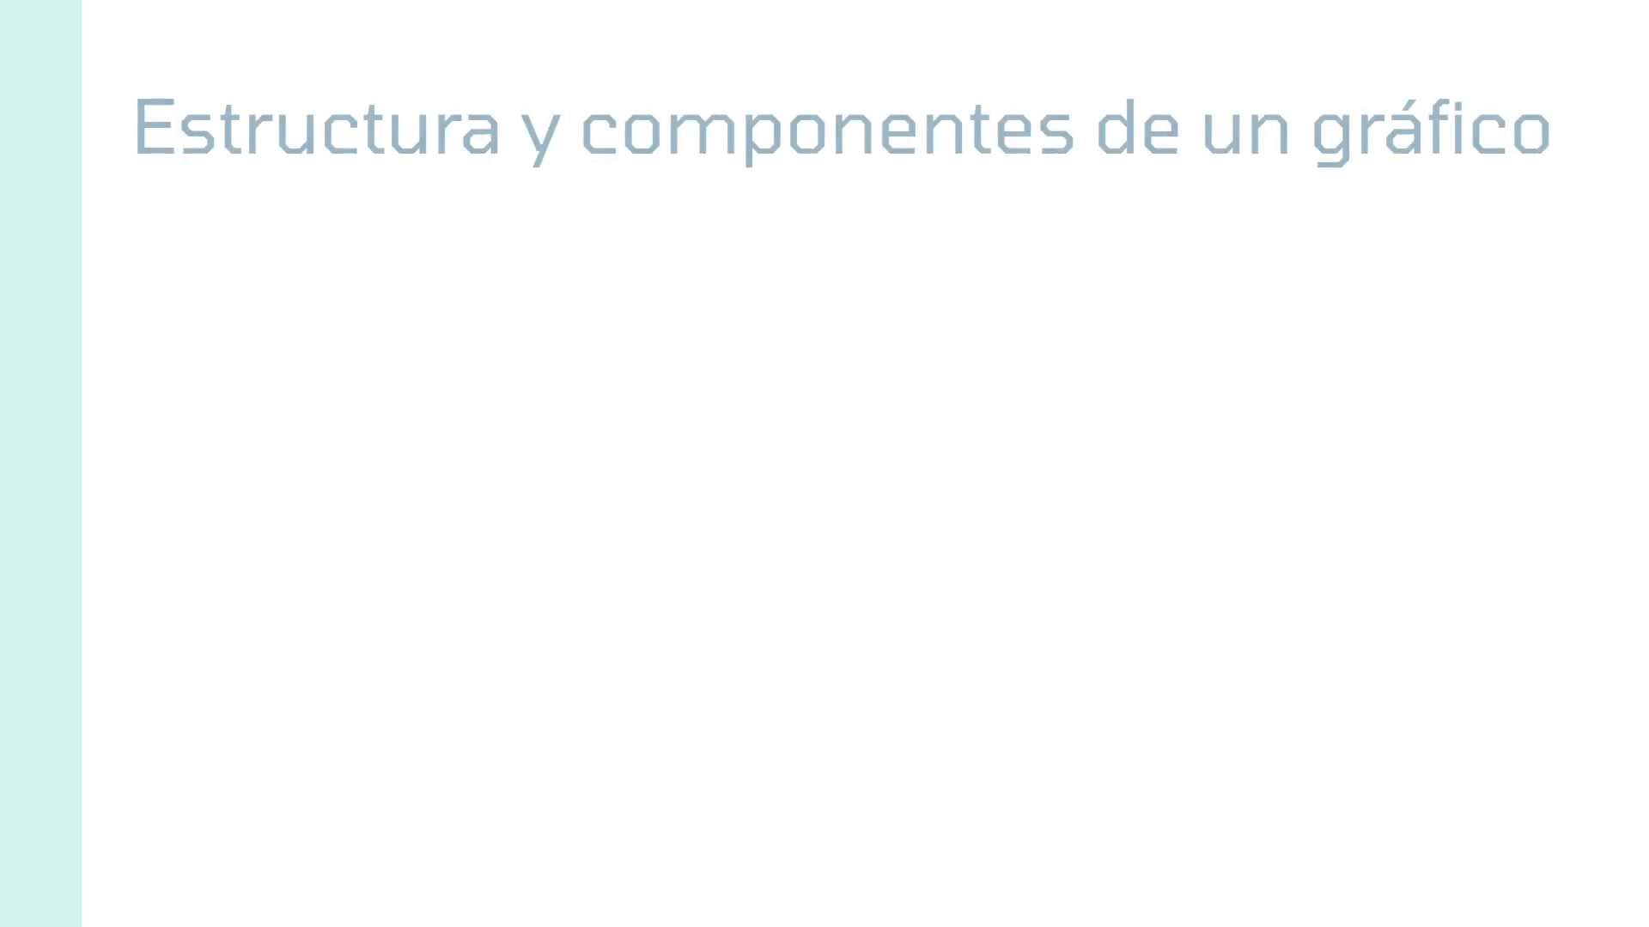
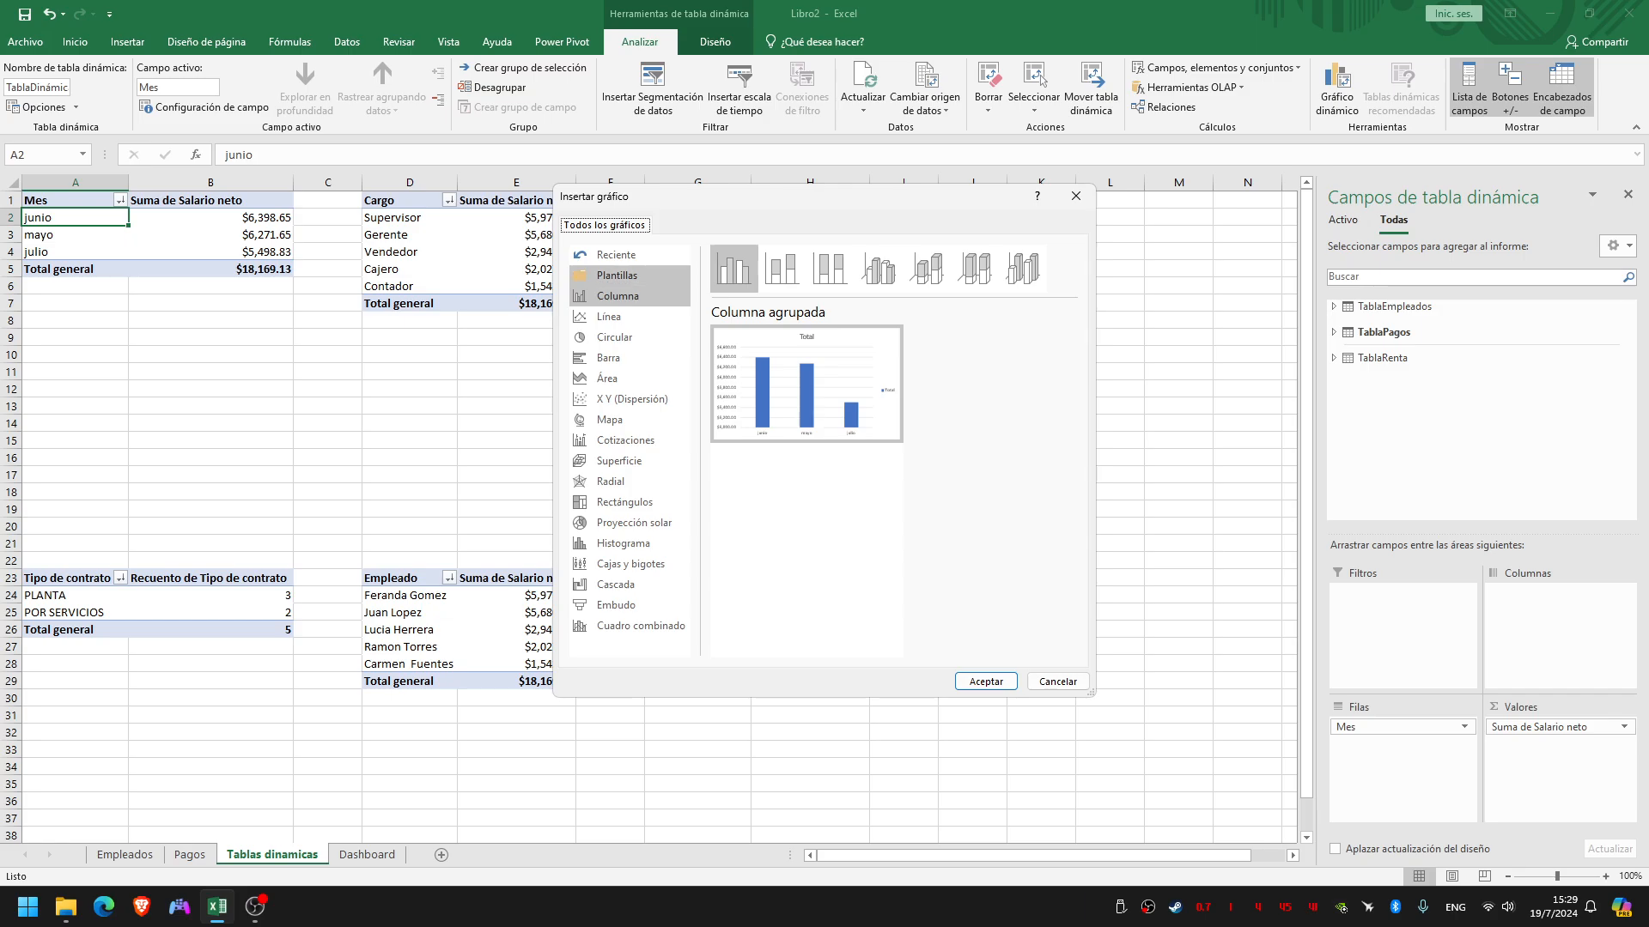
Insert a Columna agrupada pivot chart from the Mes pivot table and place it below the Tipo de contrato salary table
{"action": "left_click", "coordinate": [630, 296]}
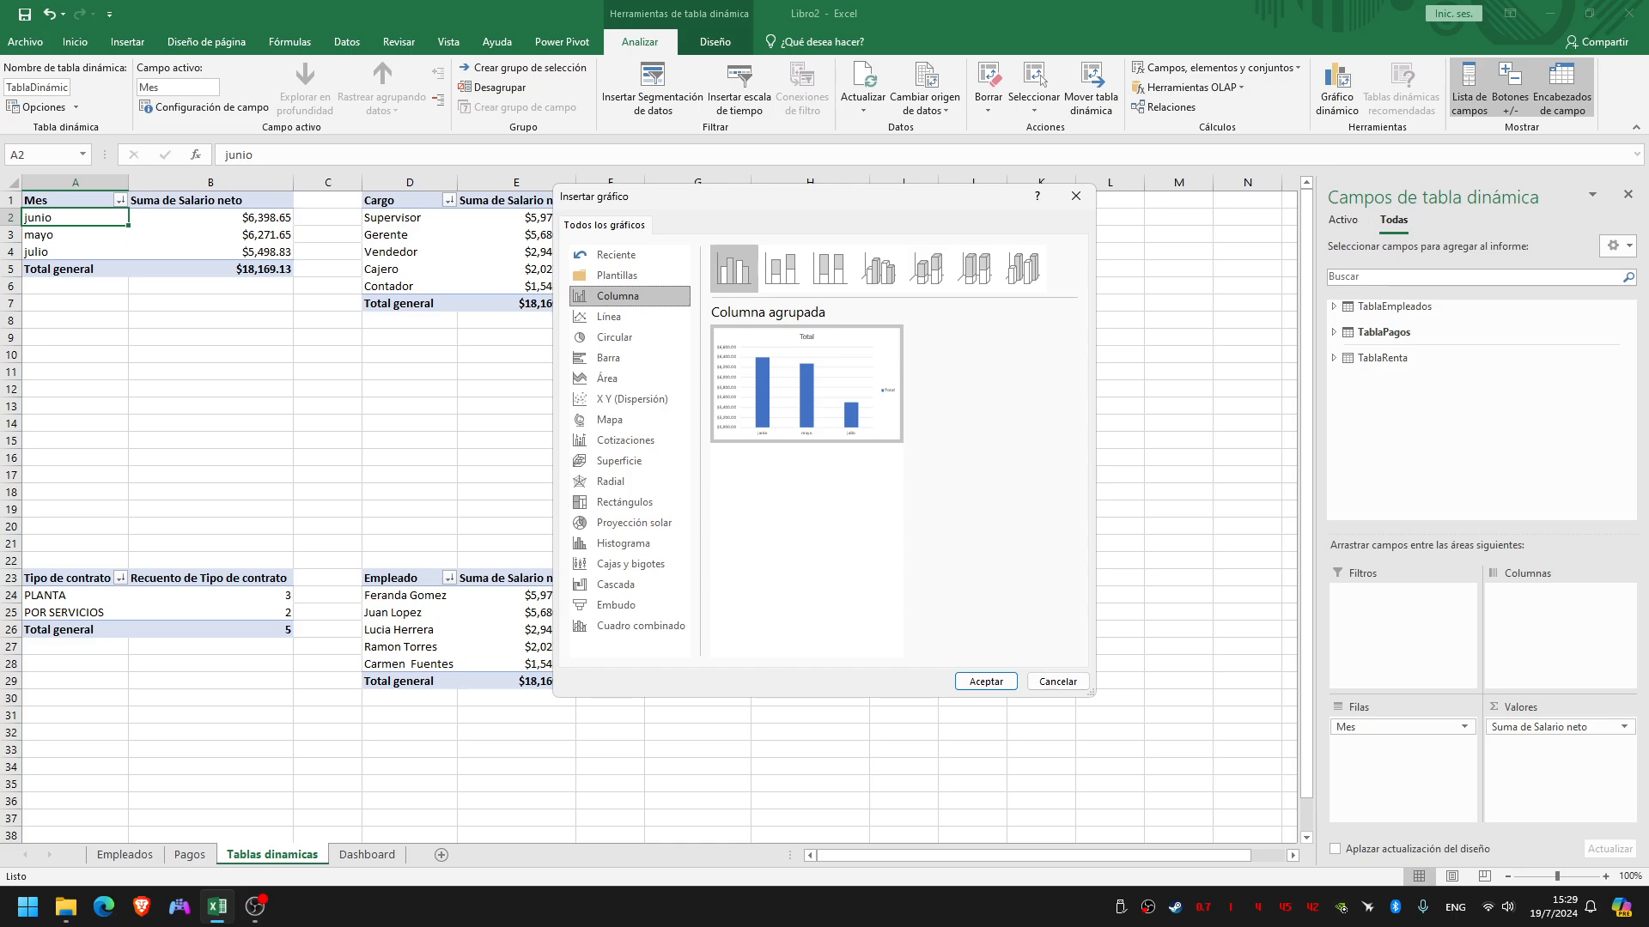
{"action": "left_click", "coordinate": [736, 269]}
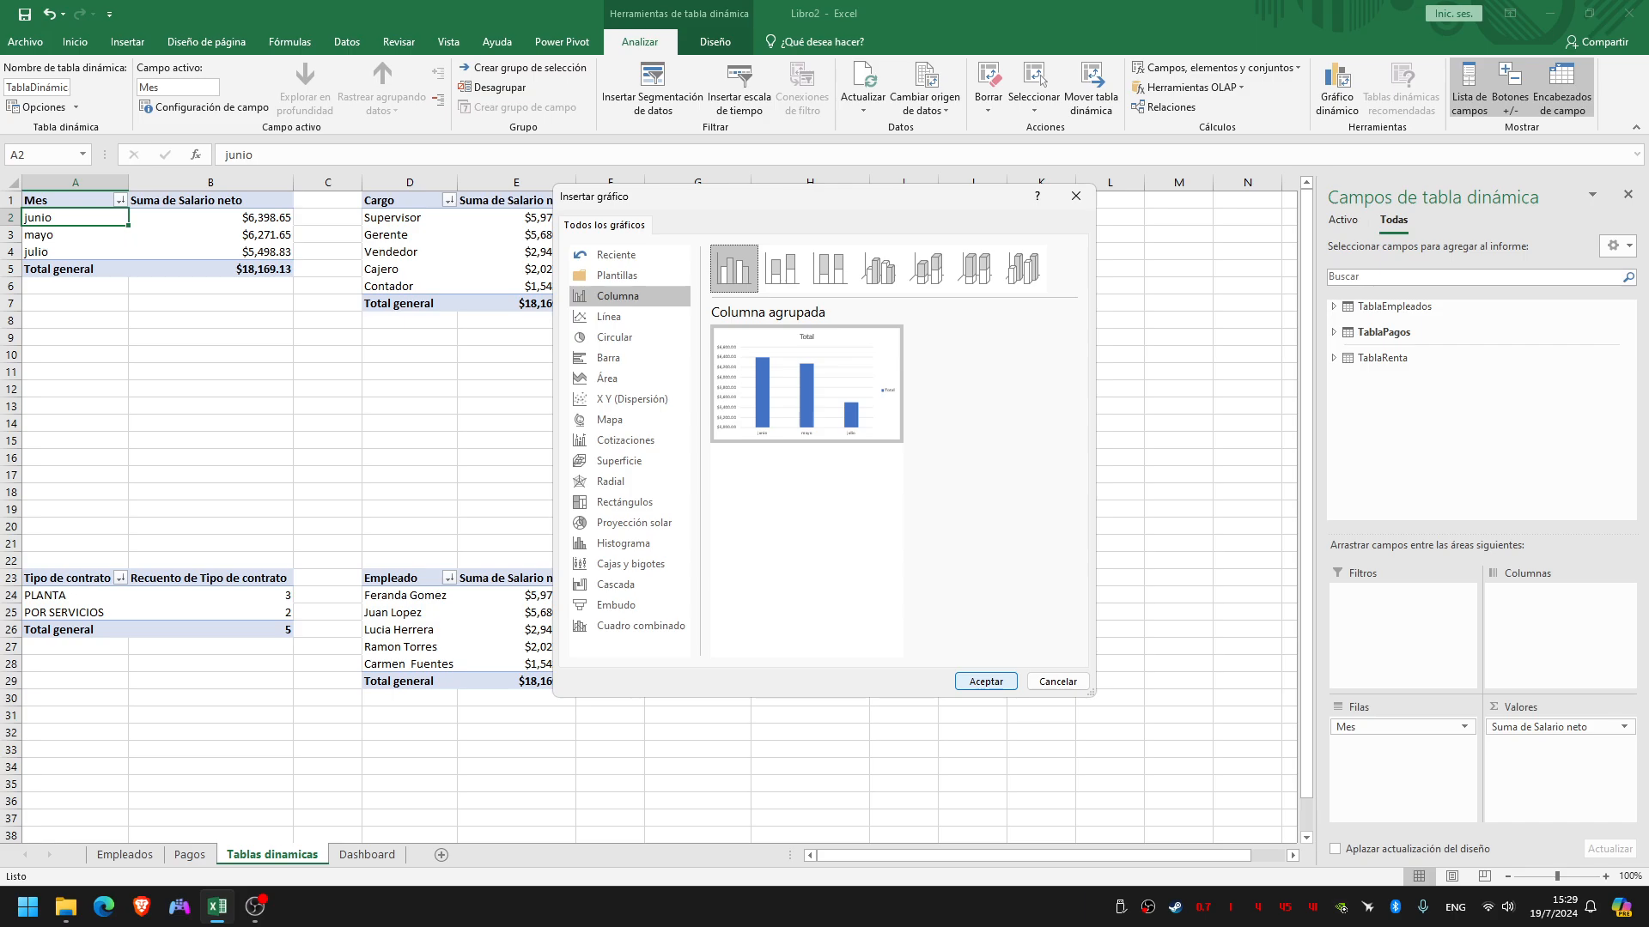
{"action": "left_click", "coordinate": [986, 681]}
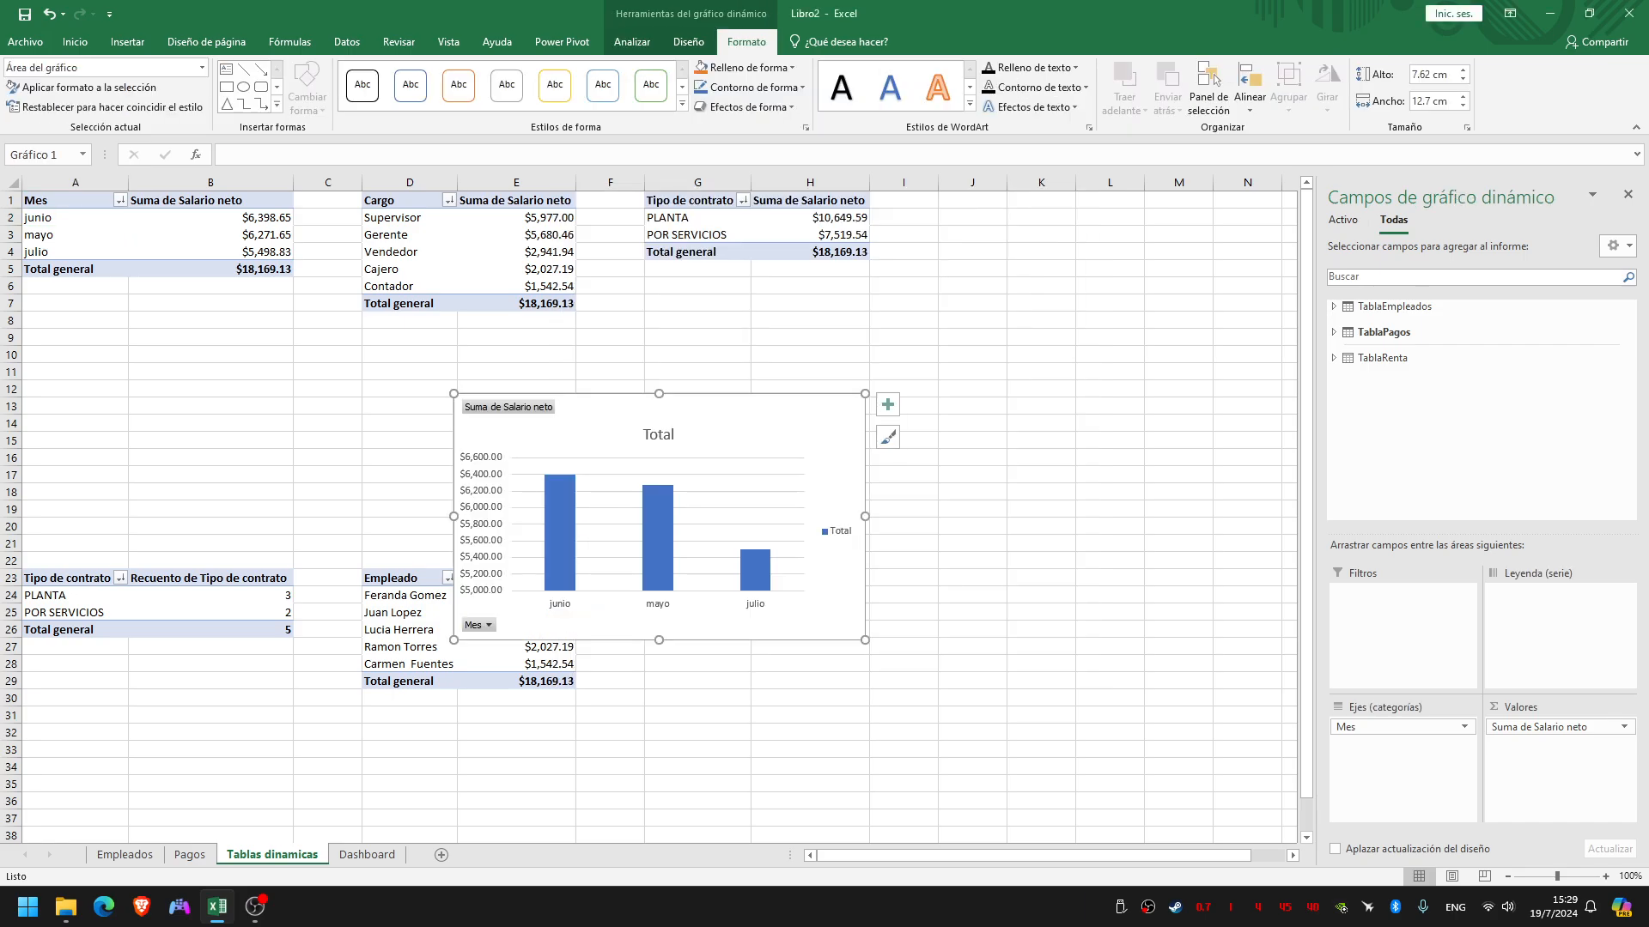
{"action": "left_click_drag", "start_coordinate": [755, 419], "coordinate": [969, 337]}
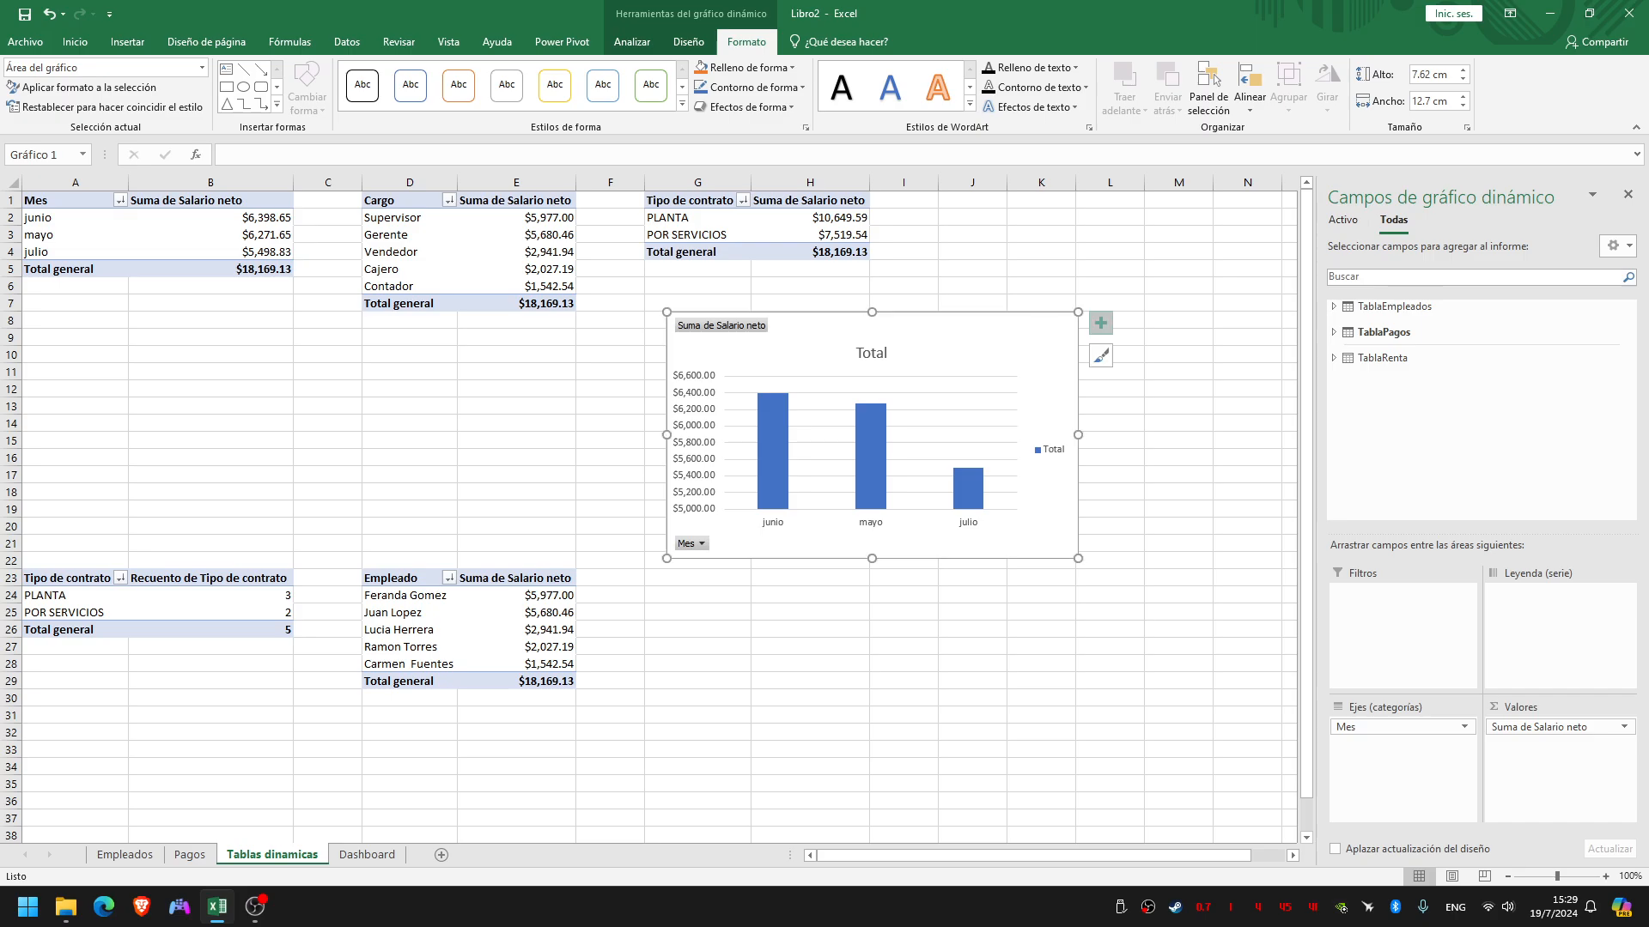
Add axis titles to the Mes column chart and shift the chart slightly up and to the right
{"action": "left_click", "coordinate": [1100, 323]}
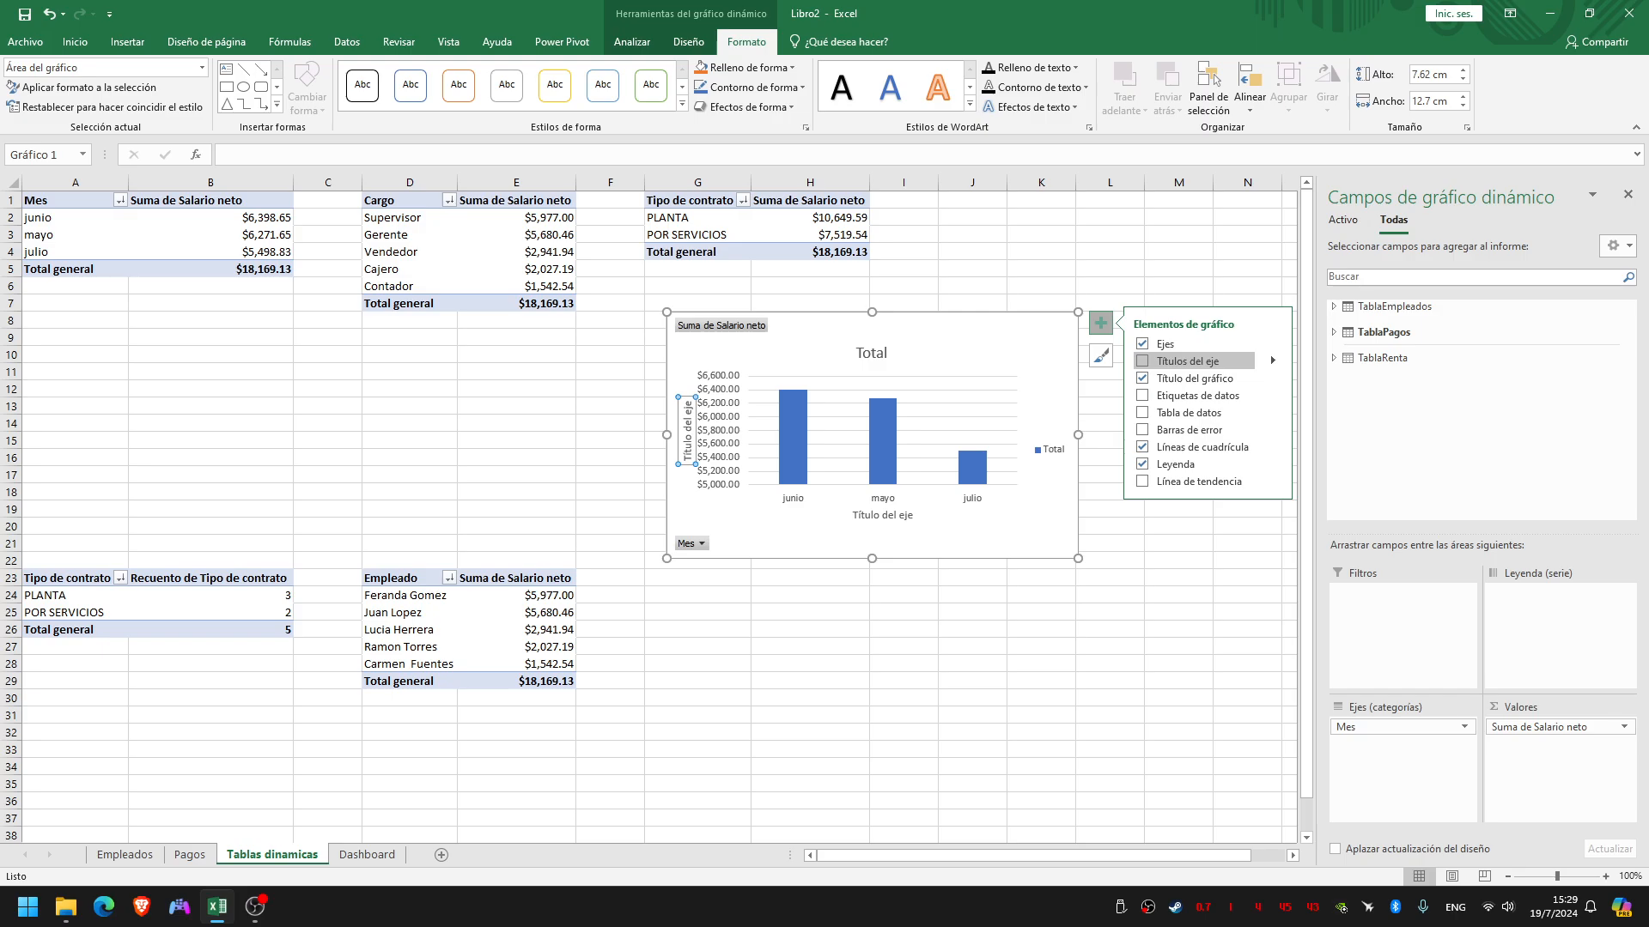
{"action": "left_click", "coordinate": [1142, 362]}
{"action": "mouse_move", "coordinate": [1013, 344]}
{"action": "left_mouse_down"}
{"action": "mouse_move", "coordinate": [1056, 334]}
{"action": "mouse_move", "coordinate": [1037, 335]}
{"action": "left_mouse_up"}
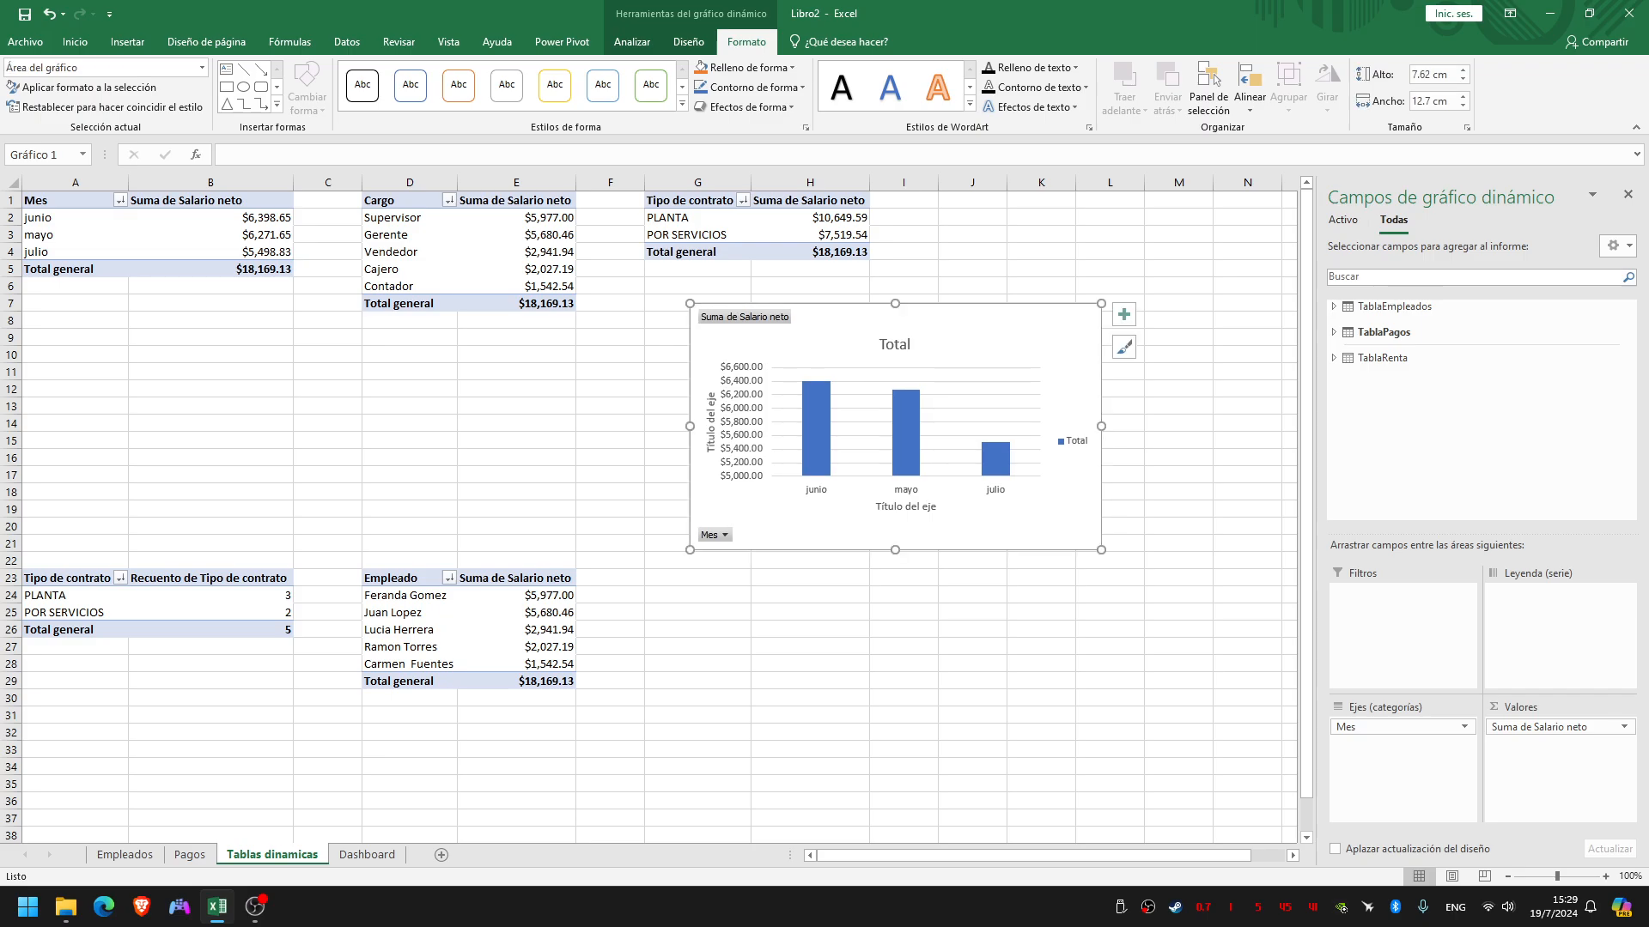
Hide all field buttons on the Mes column chart
{"action": "left_click", "coordinate": [745, 318]}
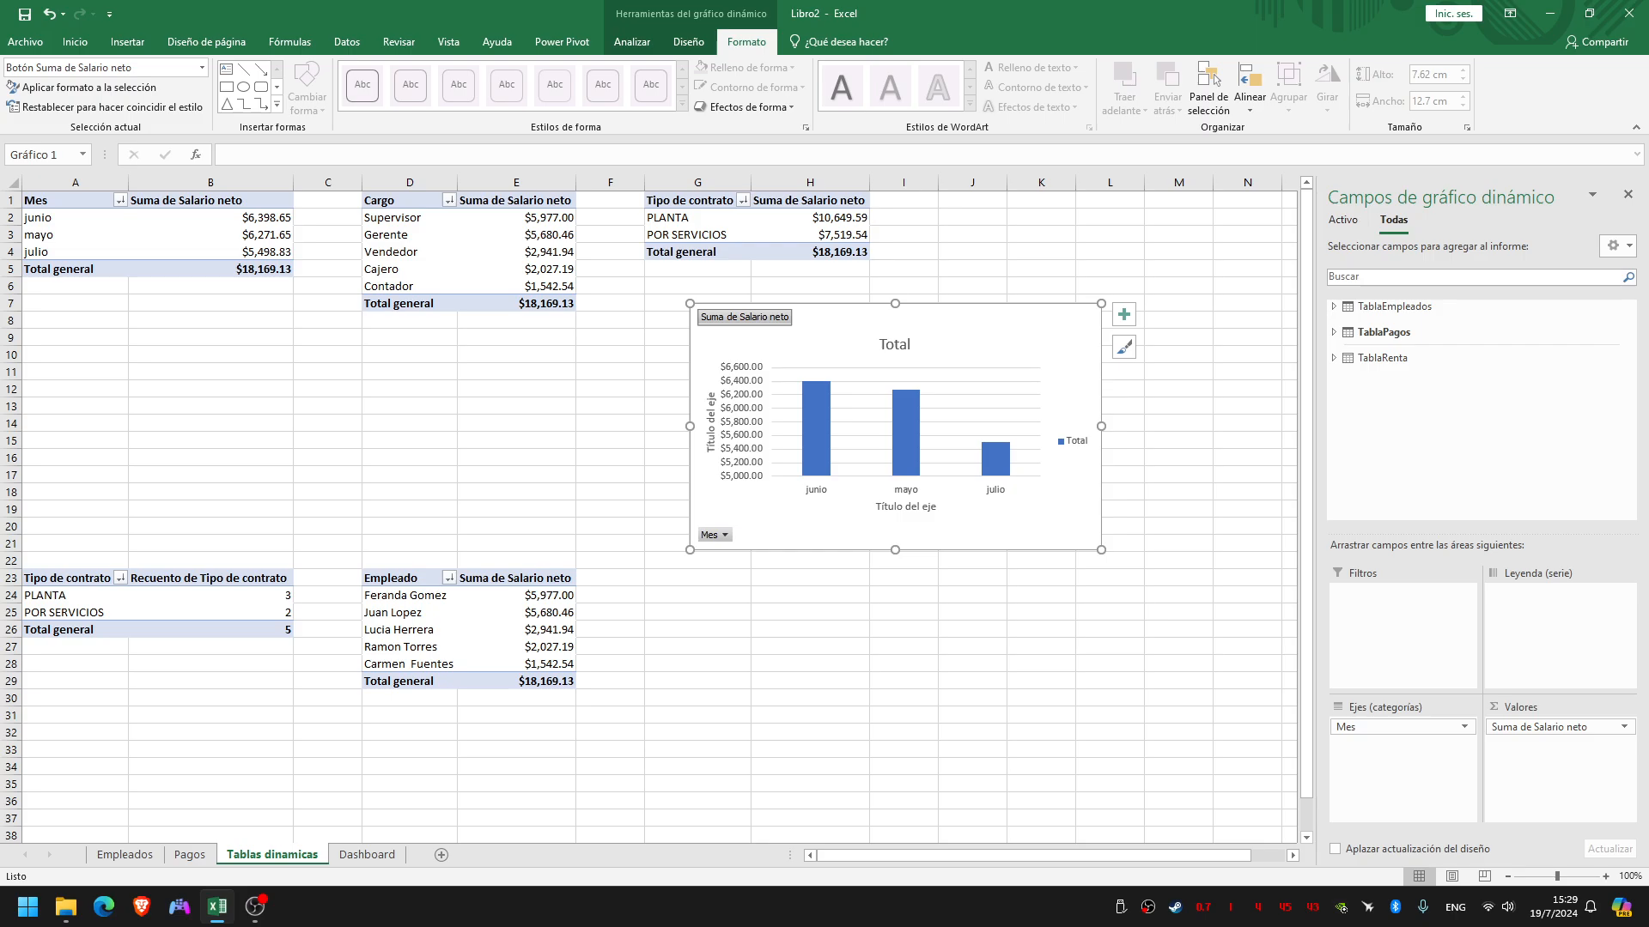
{"action": "right_click", "coordinate": [733, 316]}
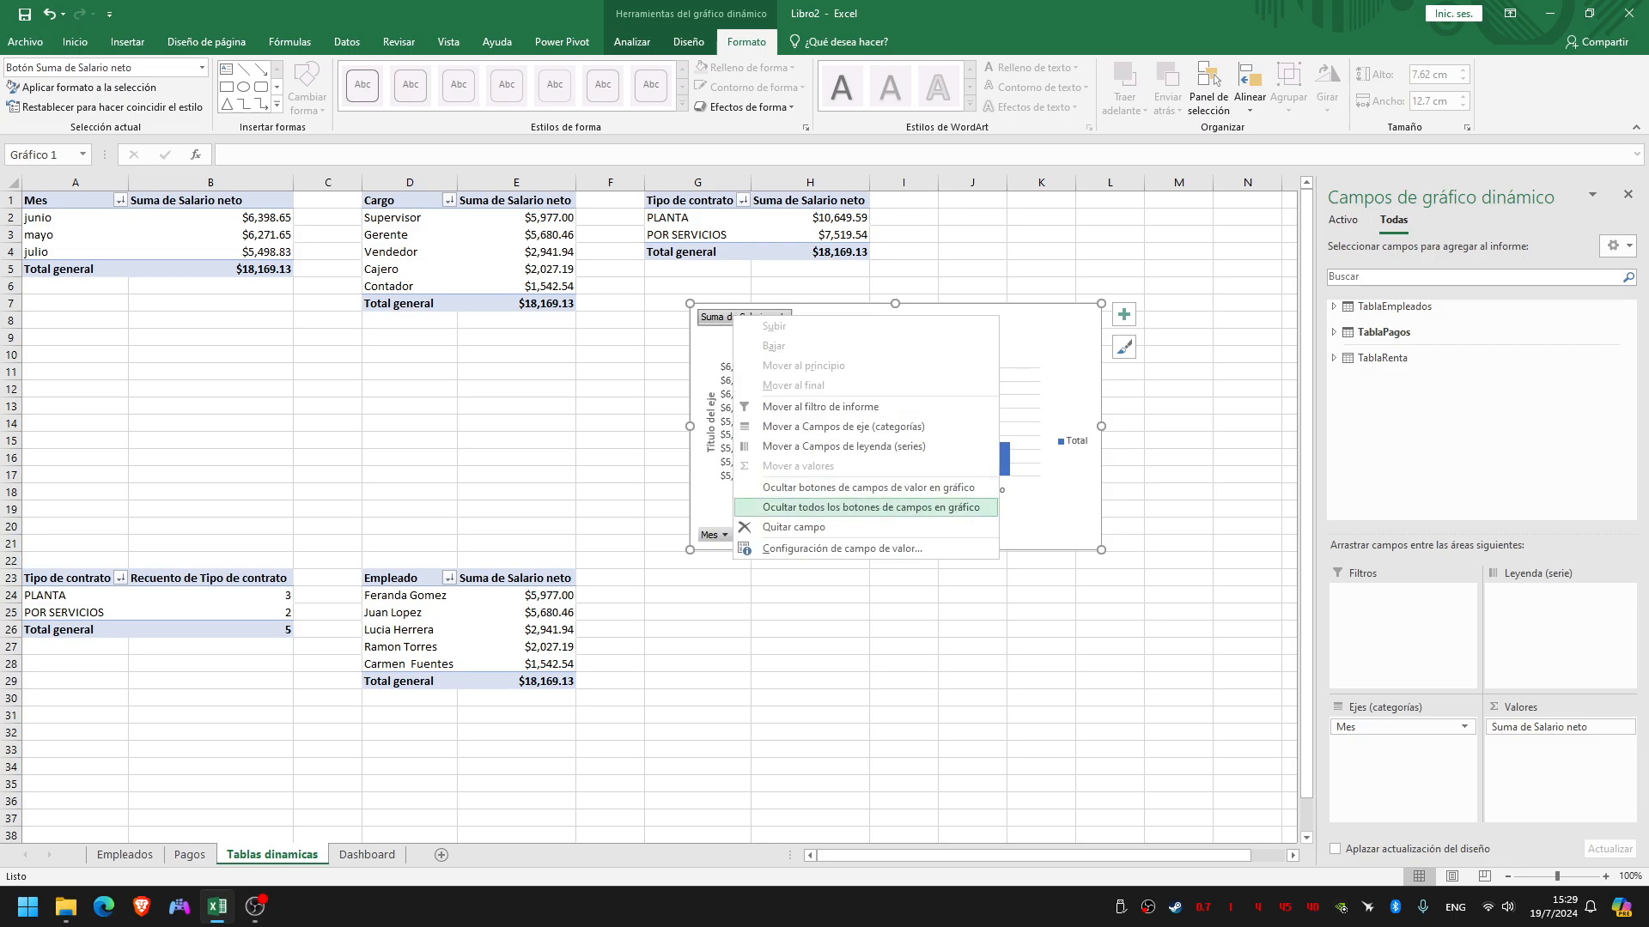
{"action": "left_click", "coordinate": [871, 507]}
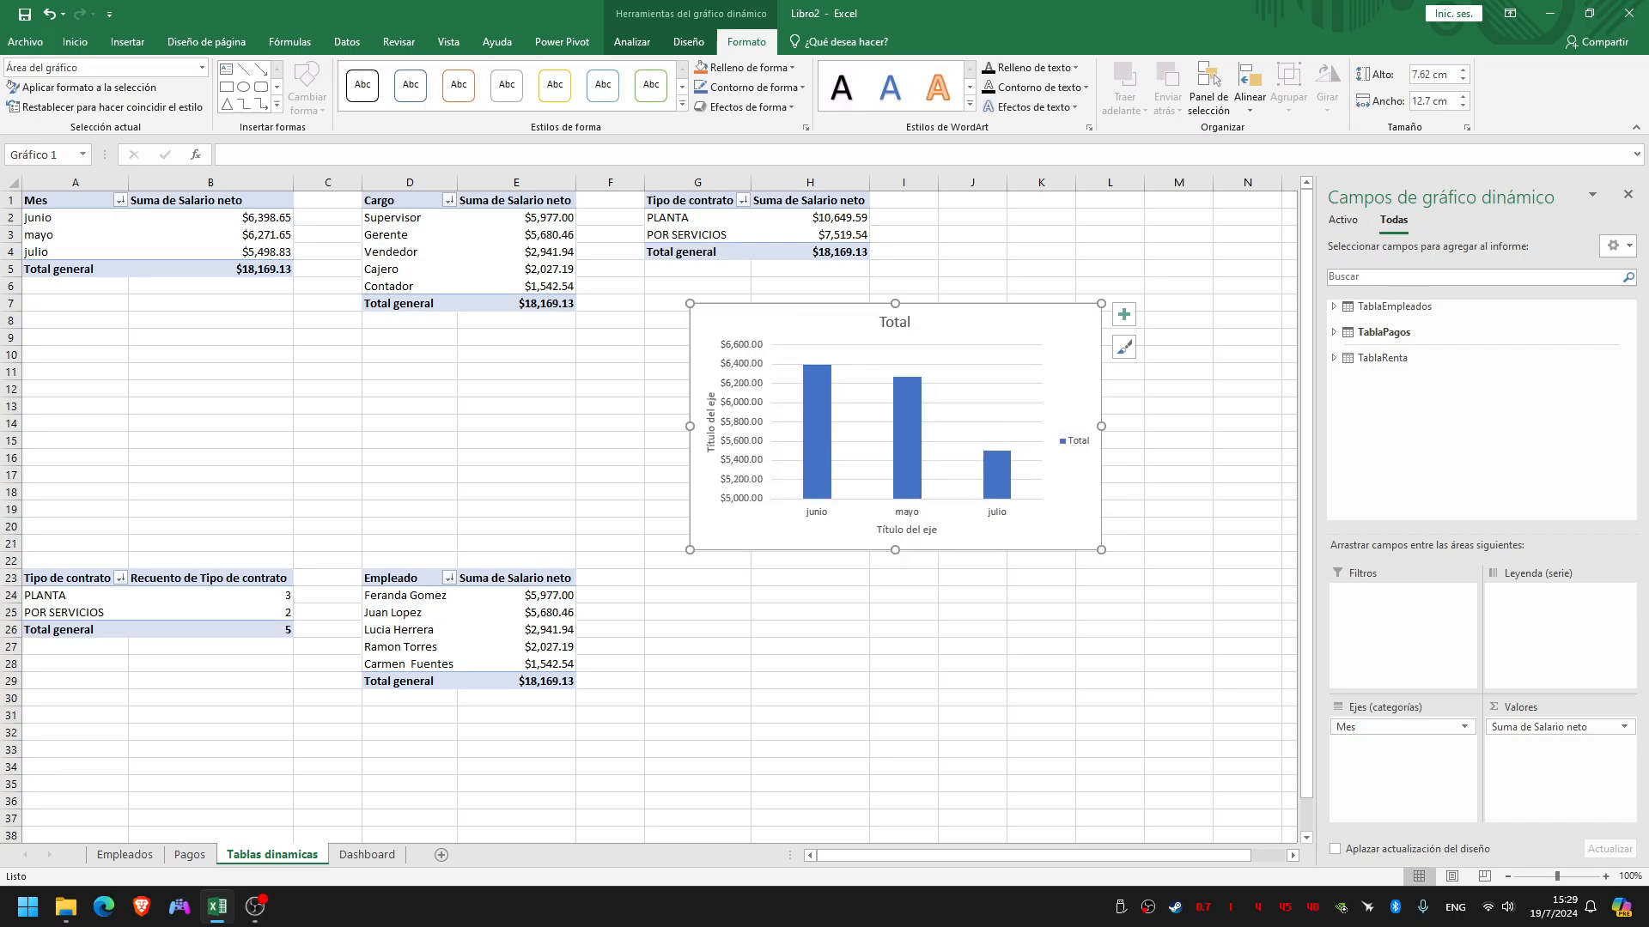
Change the chart title to "Resumen de total de salarios neto por mes" and close the formatting and field panes
{"action": "double_click", "coordinate": [894, 322]}
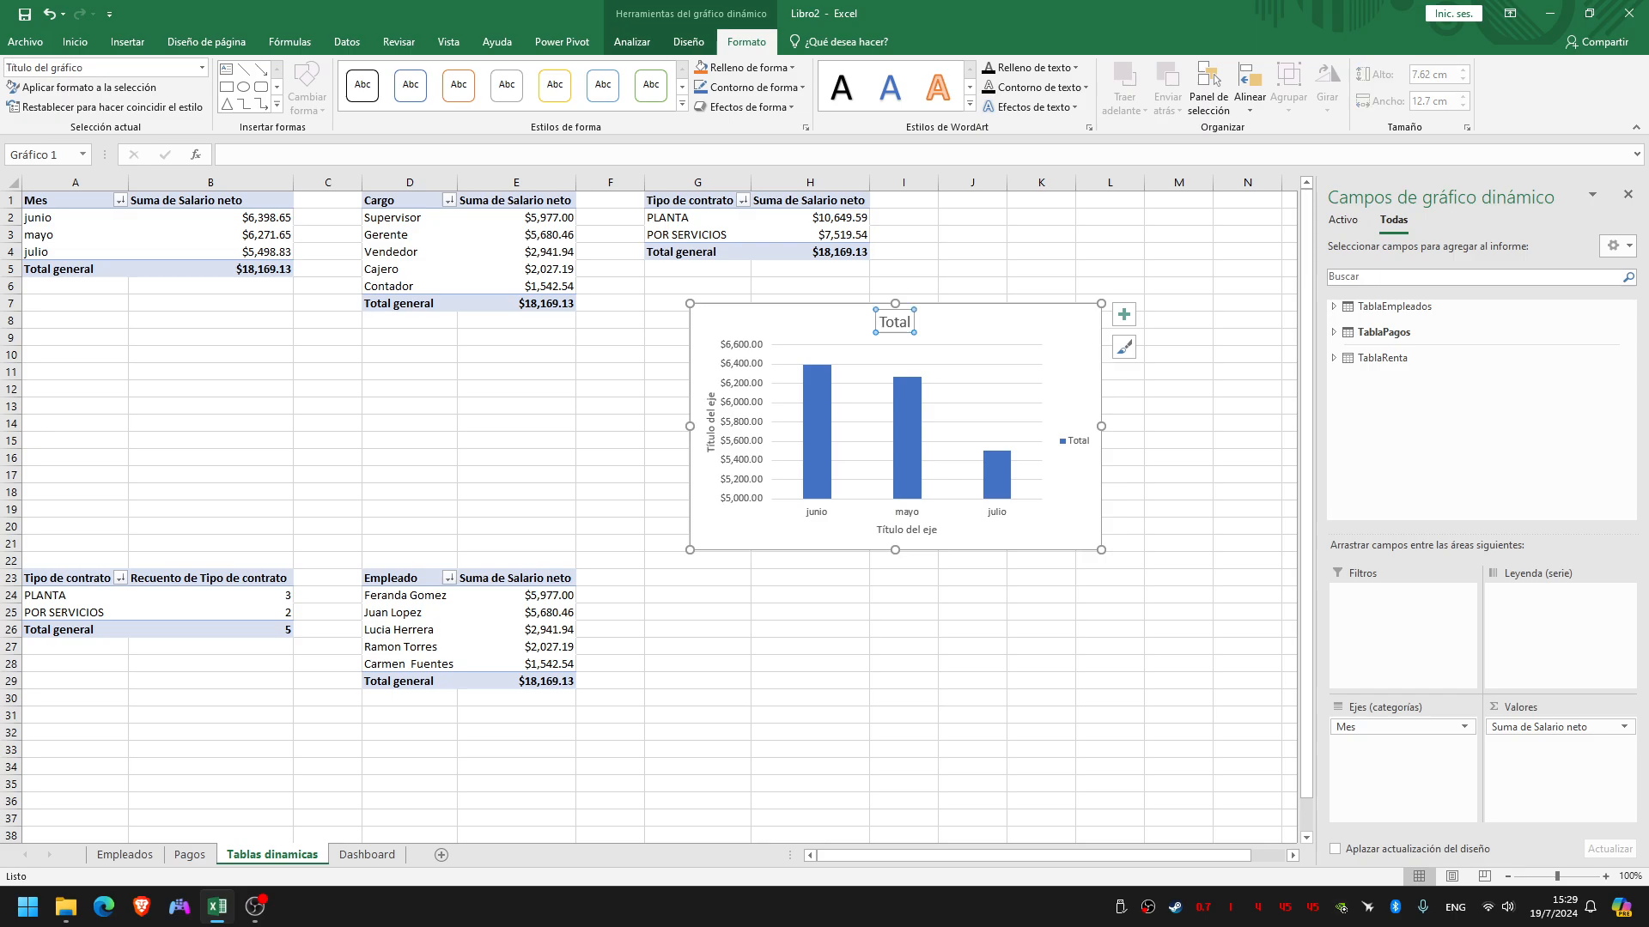
{"action": "double_click", "coordinate": [894, 322]}
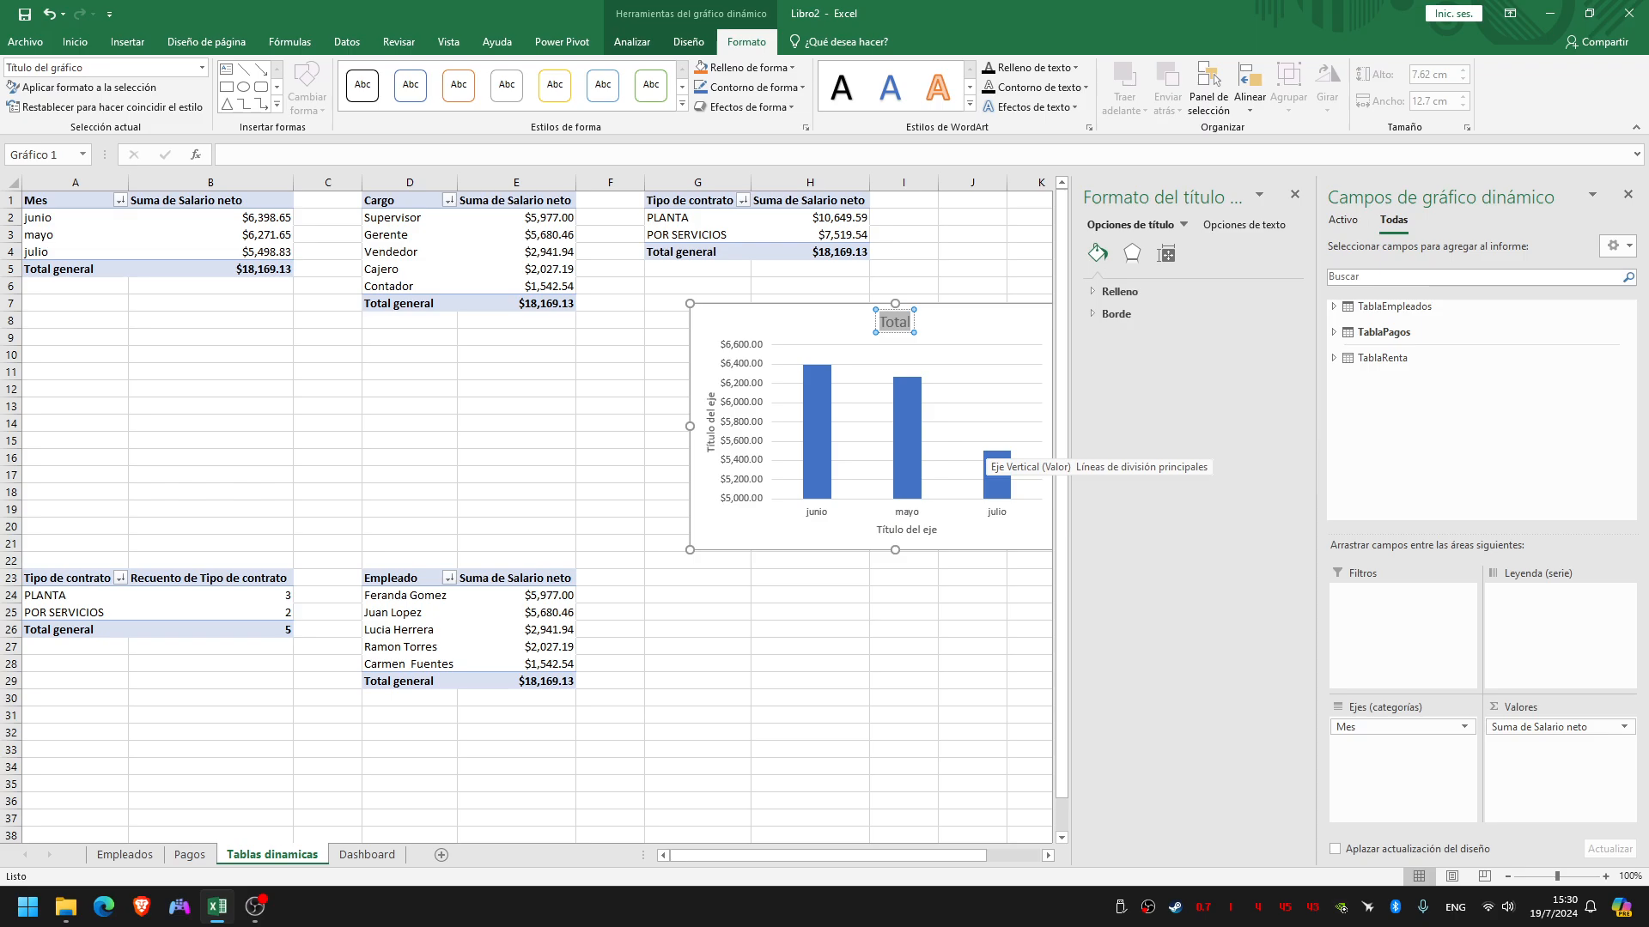
{"action": "type", "text": "Resumen de todo"}
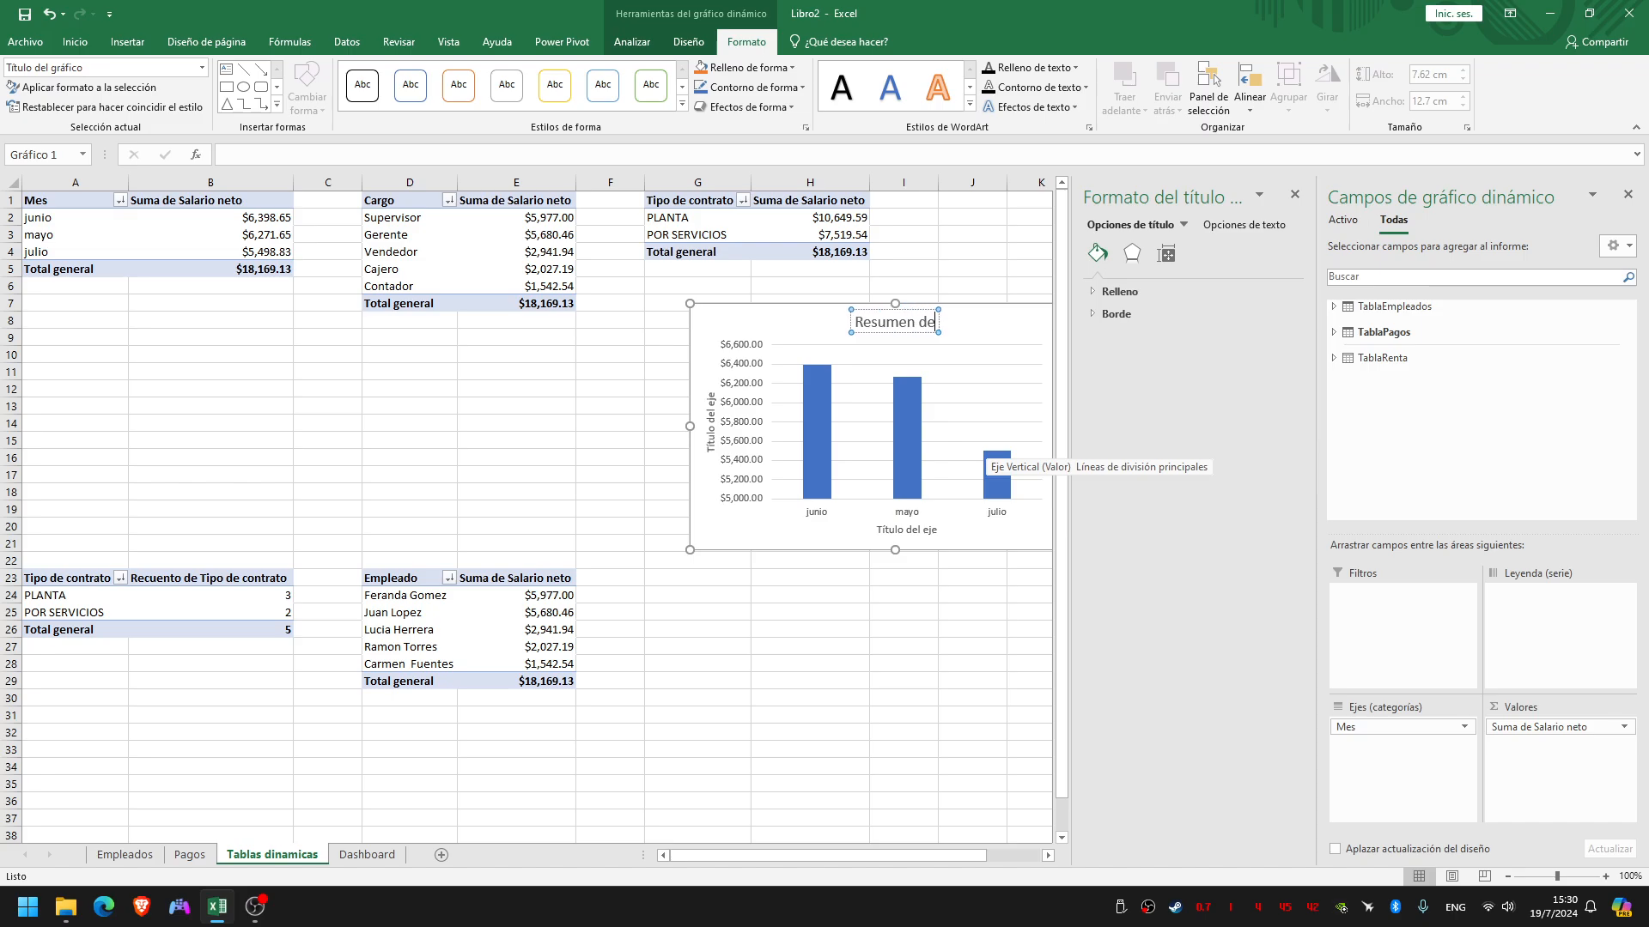
{"action": "key", "text": "BackSpace"}
{"action": "key", "text": "BackSpace"}
{"action": "type", "text": "tal de salarios neto"}
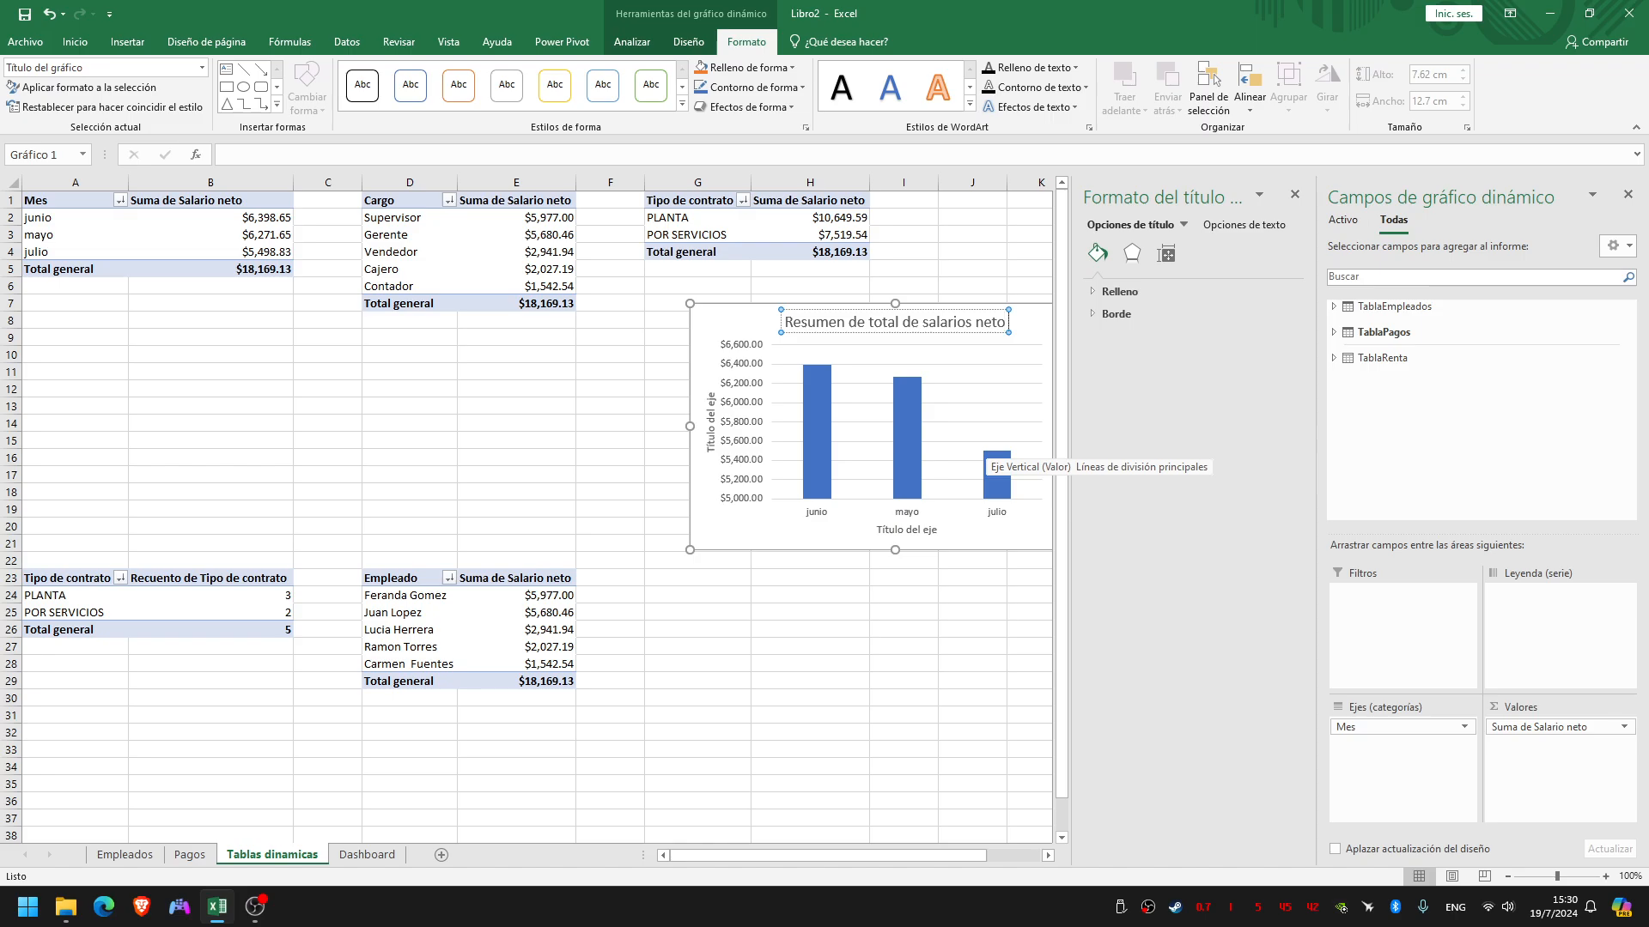
{"action": "type", "text": " por mes"}
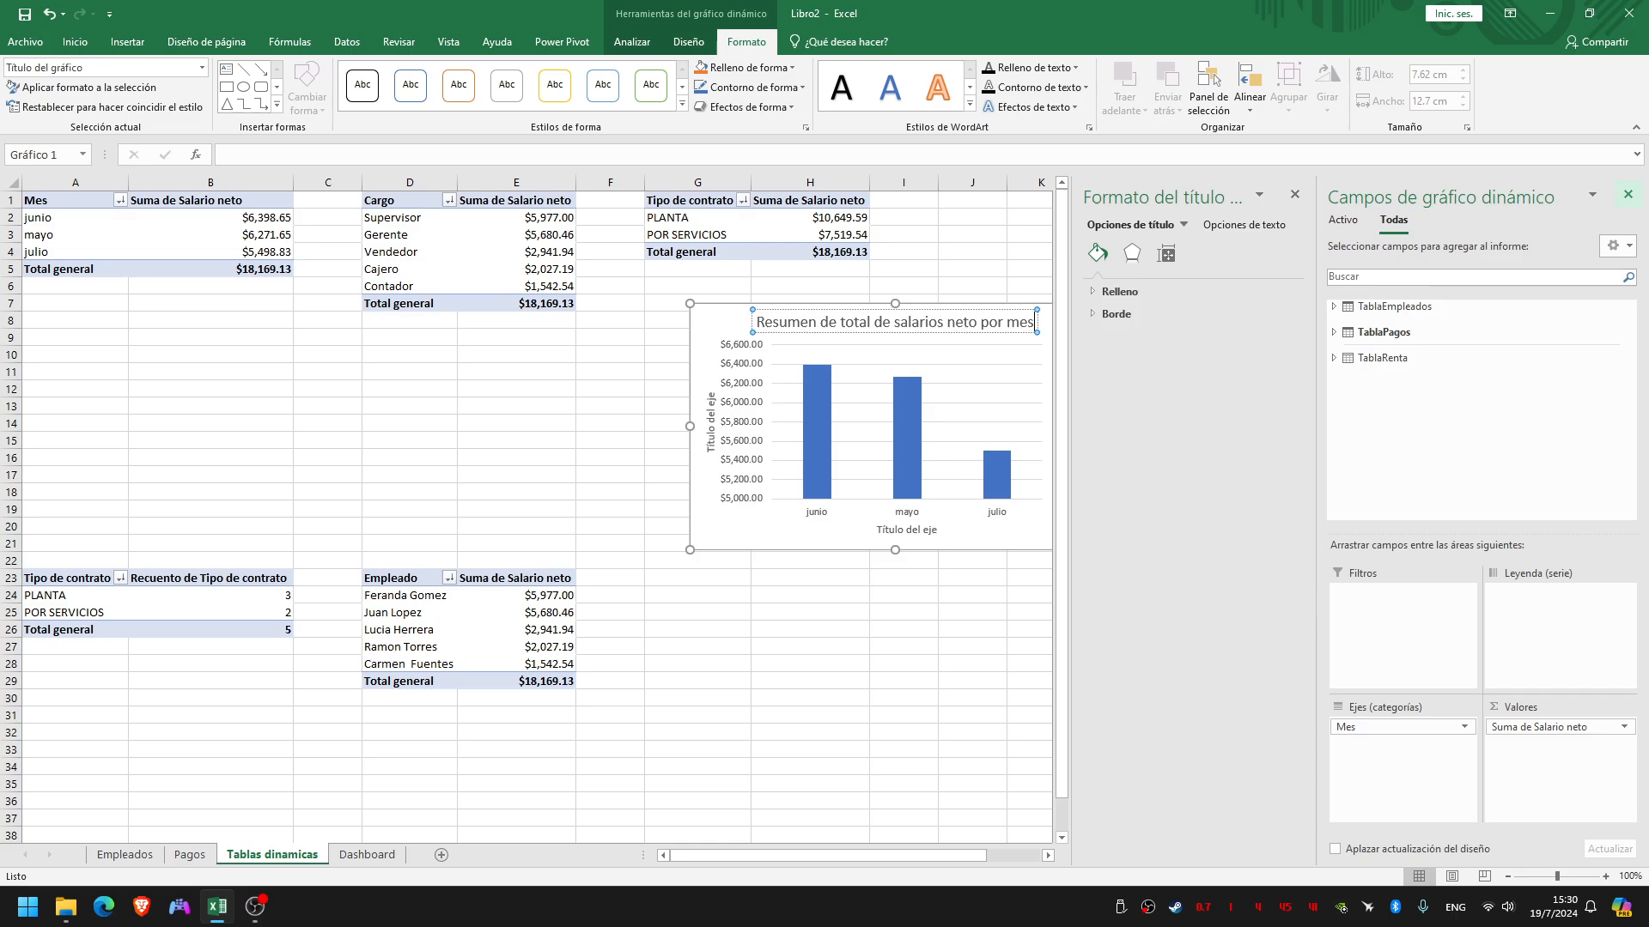
{"action": "left_click", "coordinate": [1627, 194]}
{"action": "left_click", "coordinate": [1627, 194]}
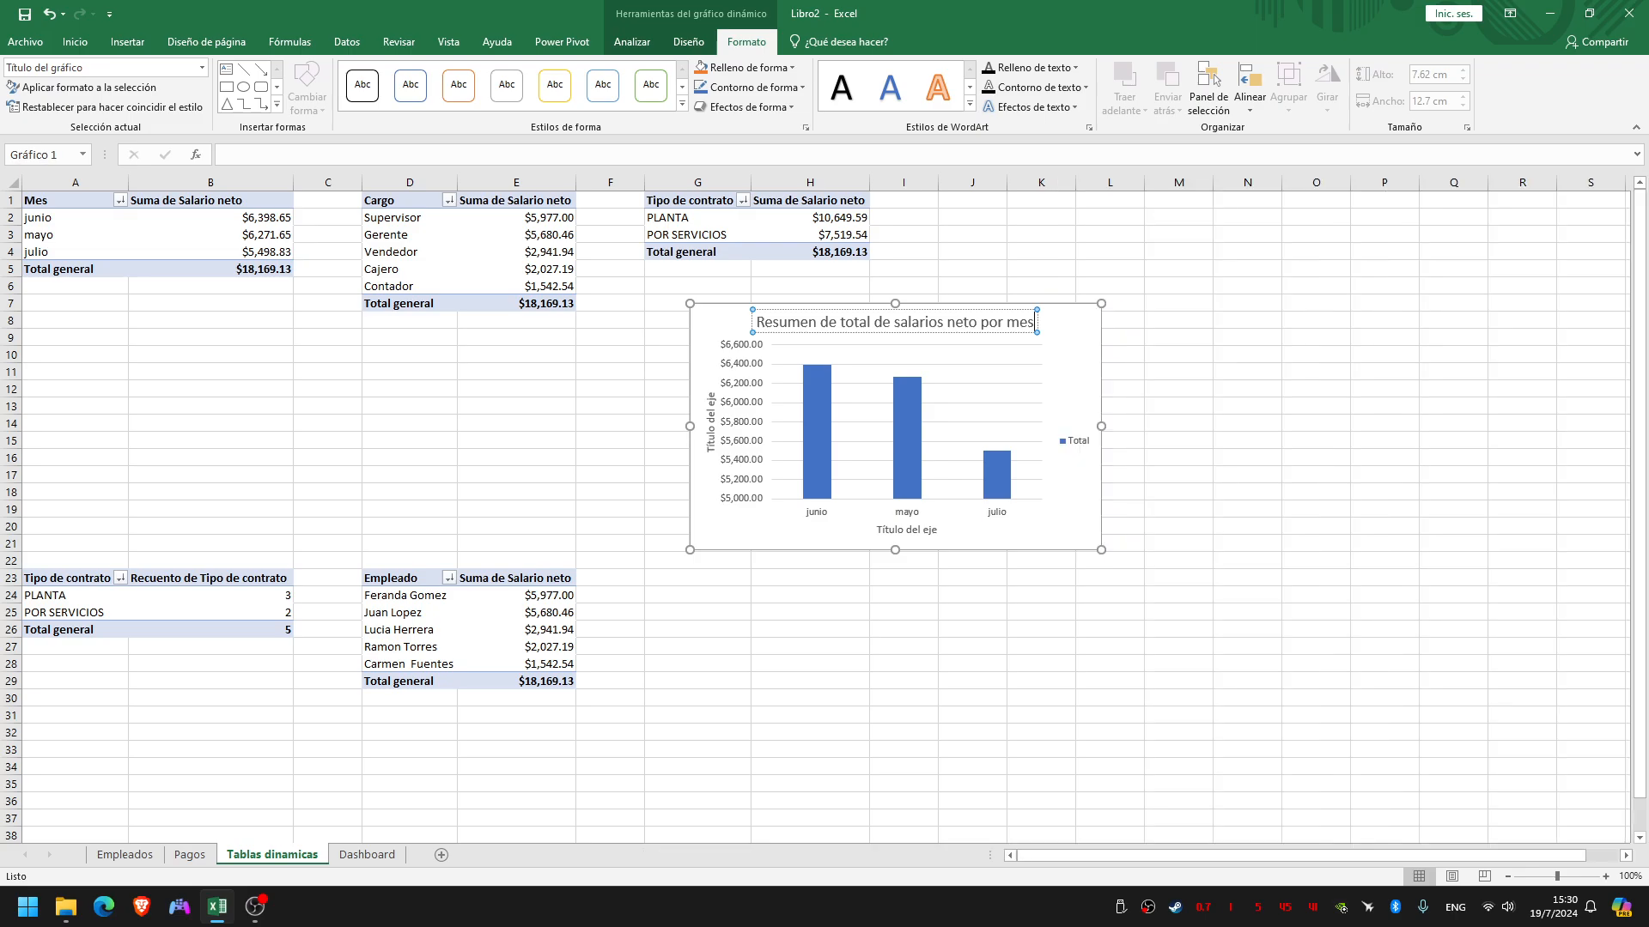
Title the chart's vertical axis "Dolares" and its horizontal axis "Meses"
{"action": "left_click", "coordinate": [1178, 424]}
{"action": "left_click", "coordinate": [911, 400]}
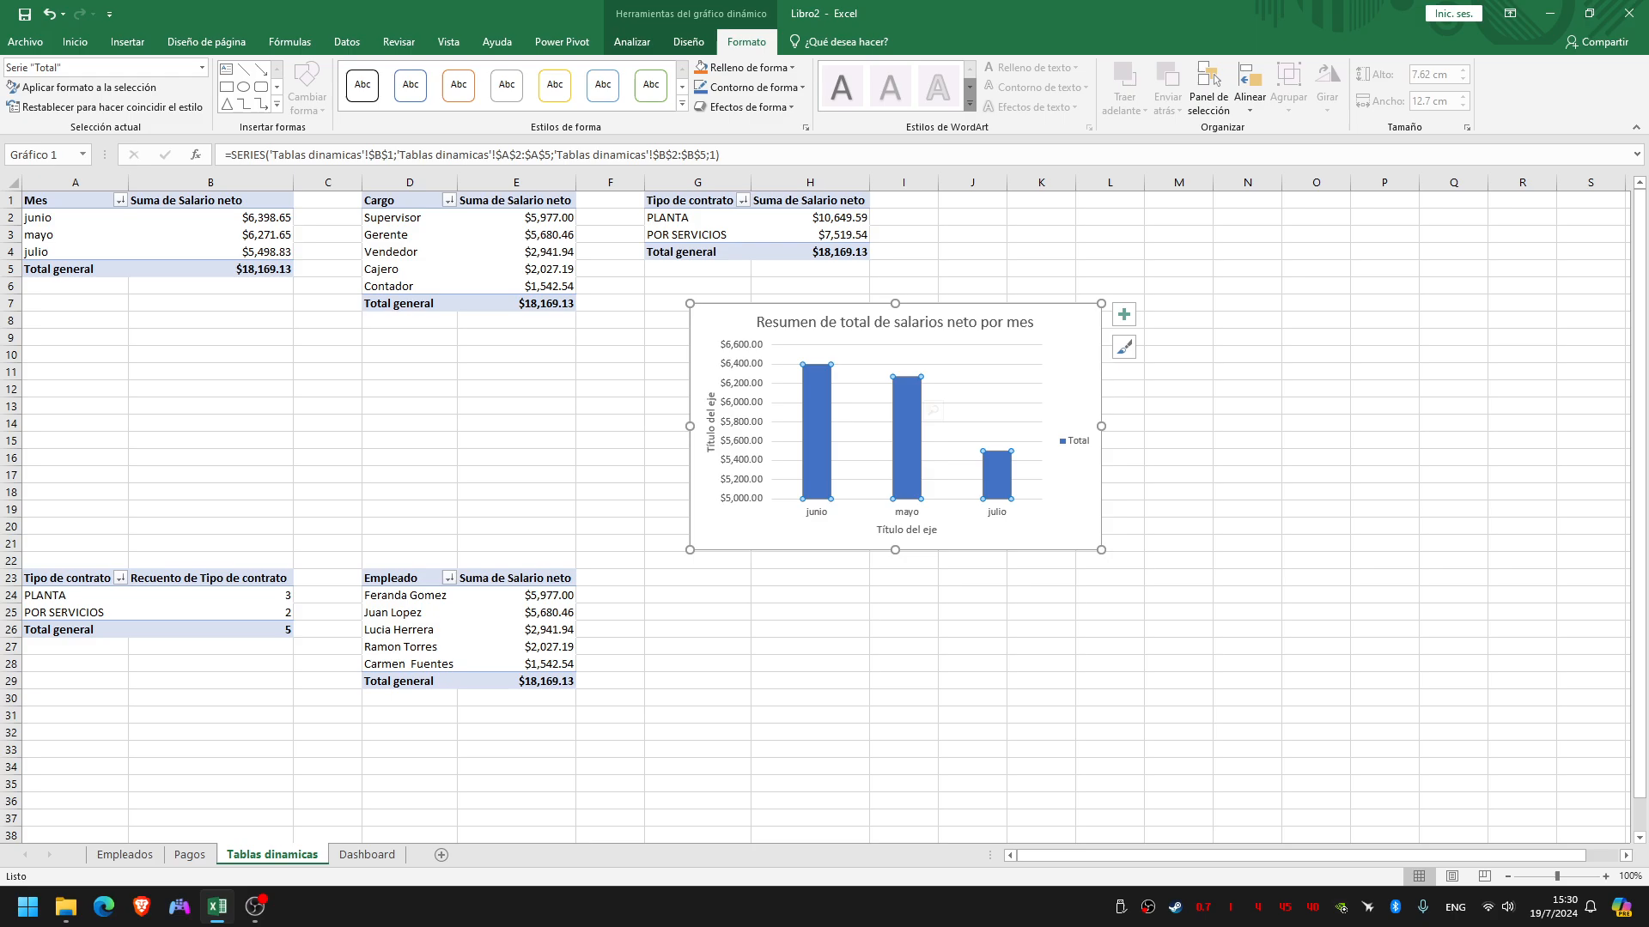
{"action": "double_click", "coordinate": [710, 432]}
{"action": "triple_click", "coordinate": [711, 431]}
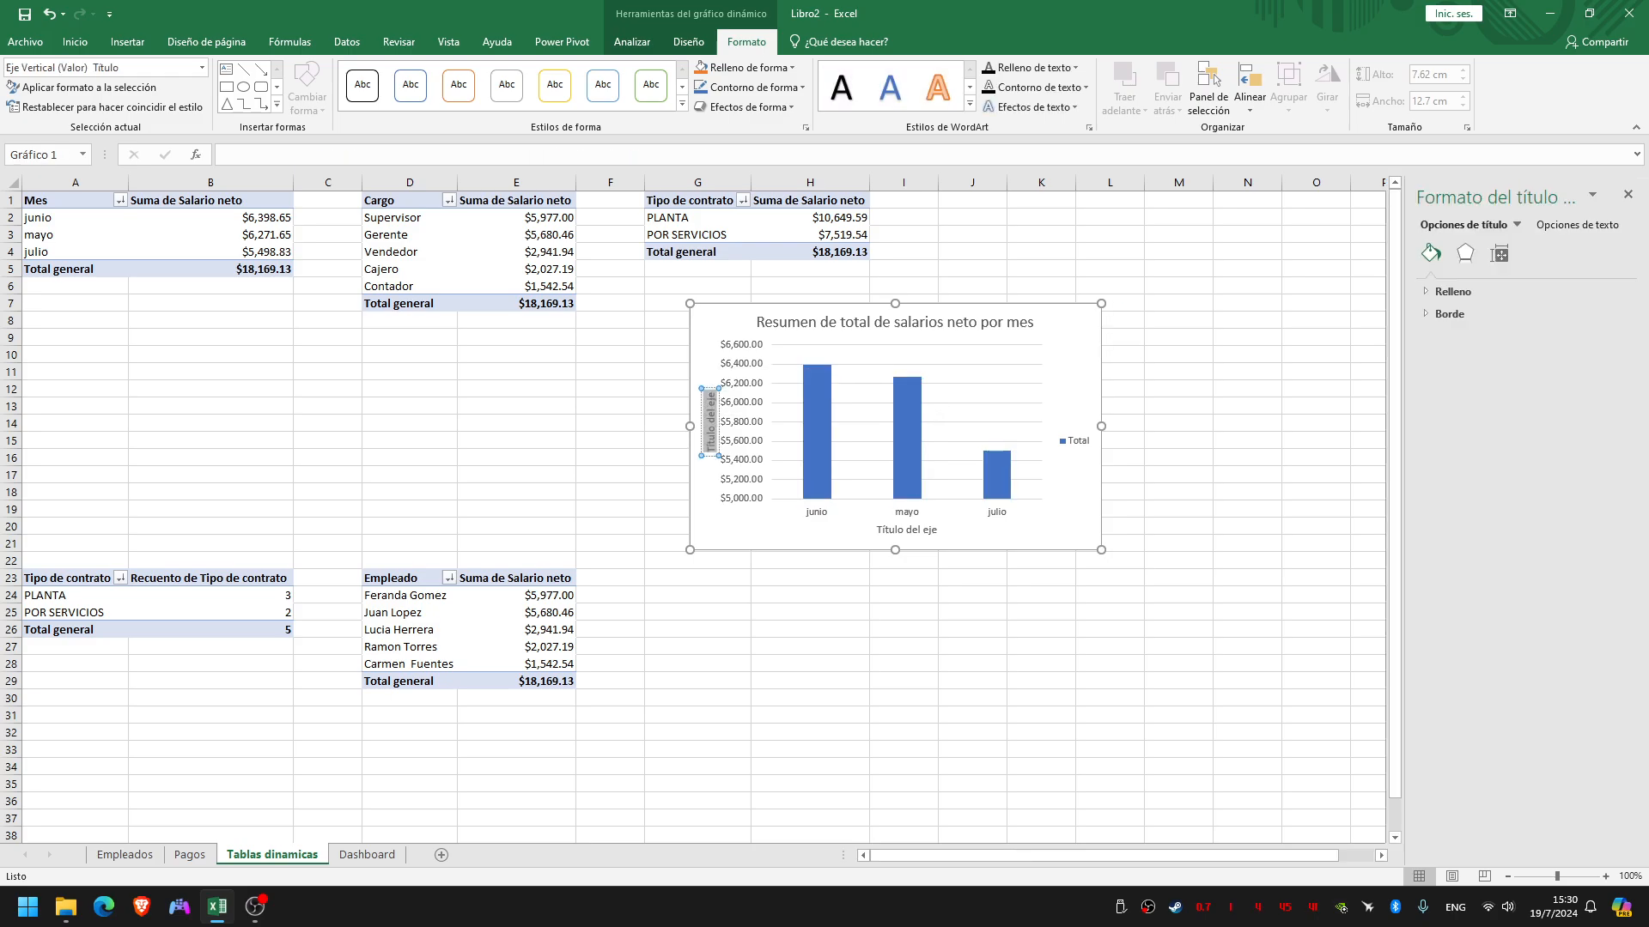
{"action": "type", "text": "Dolares"}
{"action": "left_click", "coordinate": [920, 530]}
{"action": "left_click", "coordinate": [920, 530]}
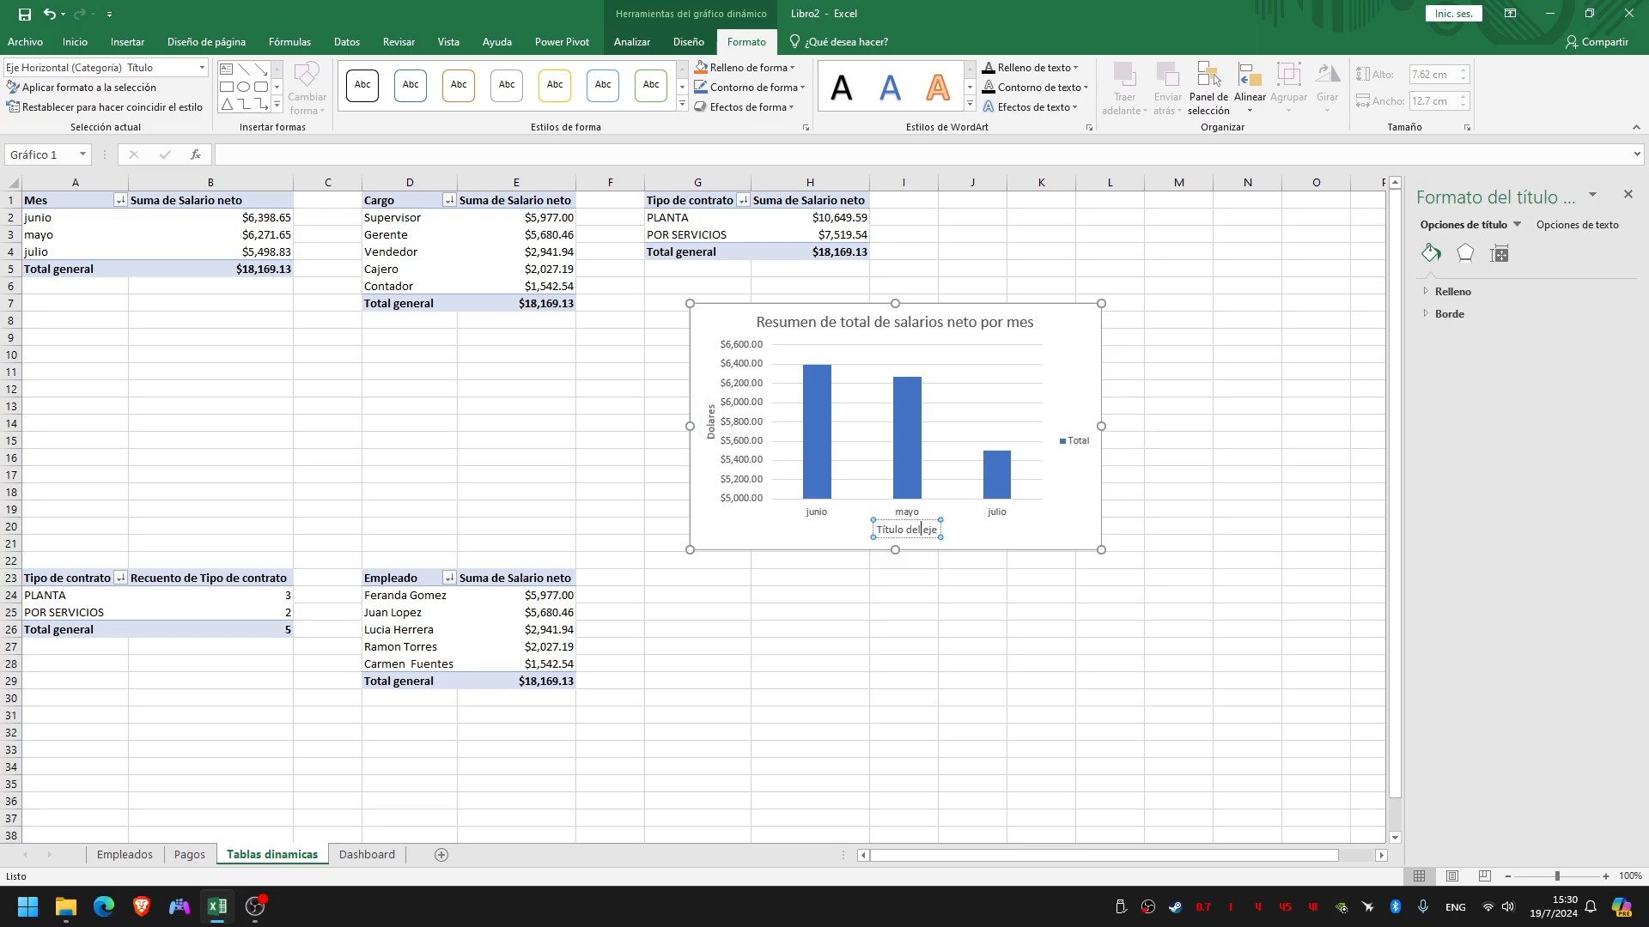
{"action": "triple_click", "coordinate": [919, 529]}
{"action": "type", "text": "Meses"}
{"action": "key", "text": "Escape"}
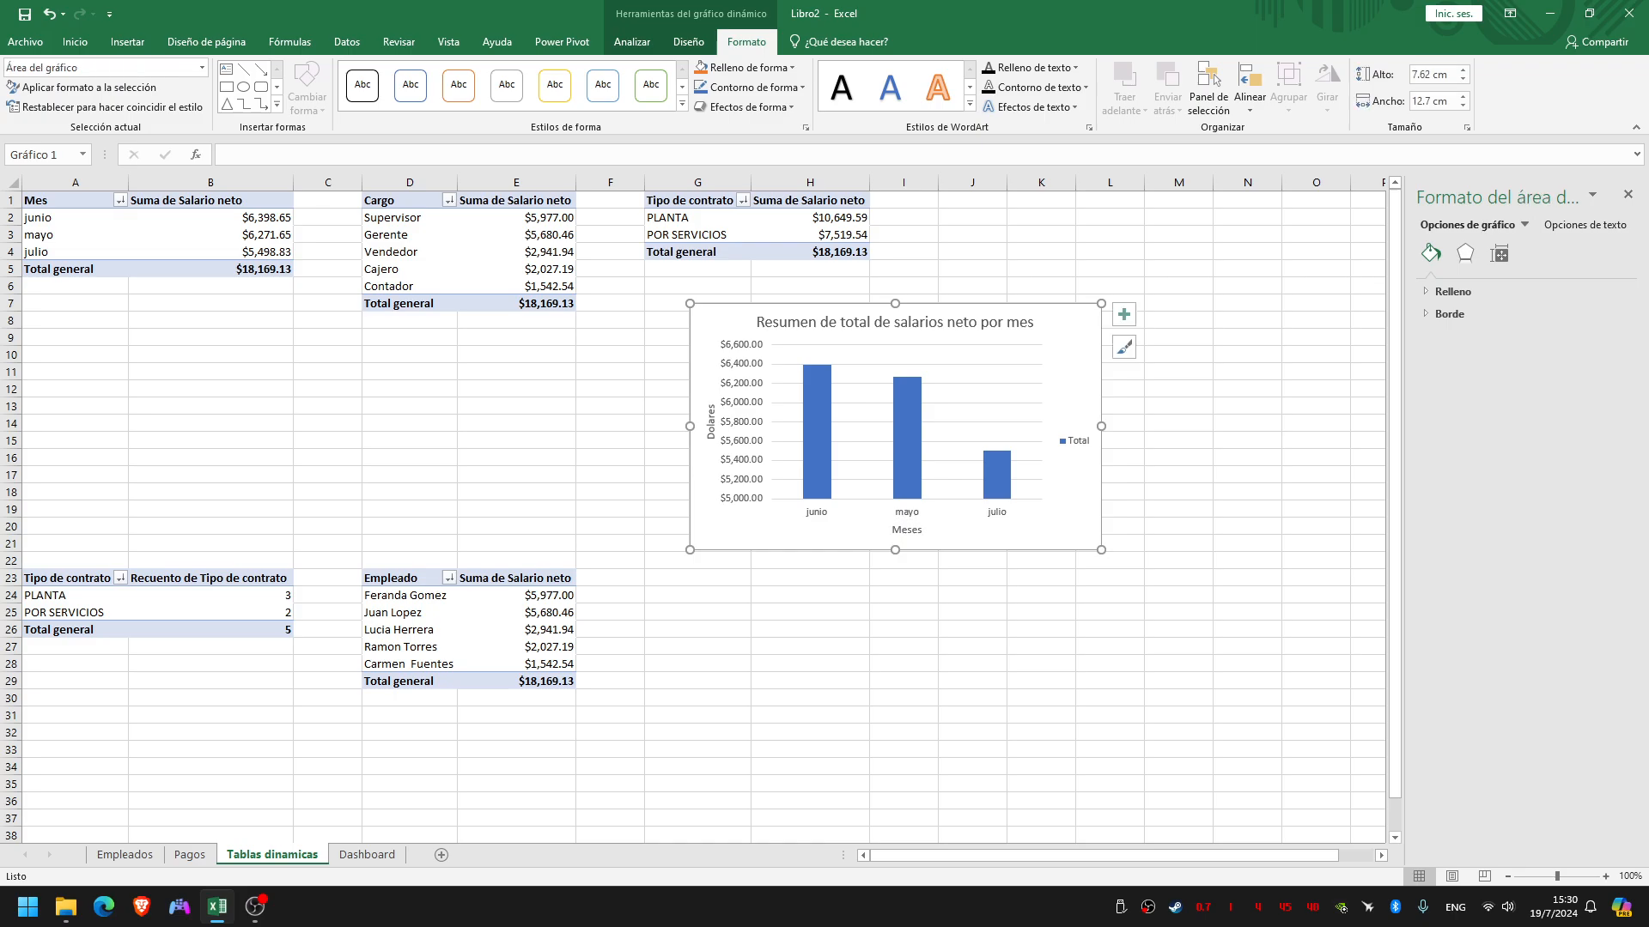
Shift the chart slightly to the right and add data labels to its salary columns
{"action": "left_click_drag", "start_coordinate": [1080, 483], "coordinate": [1129, 494]}
{"action": "left_click", "coordinate": [875, 455]}
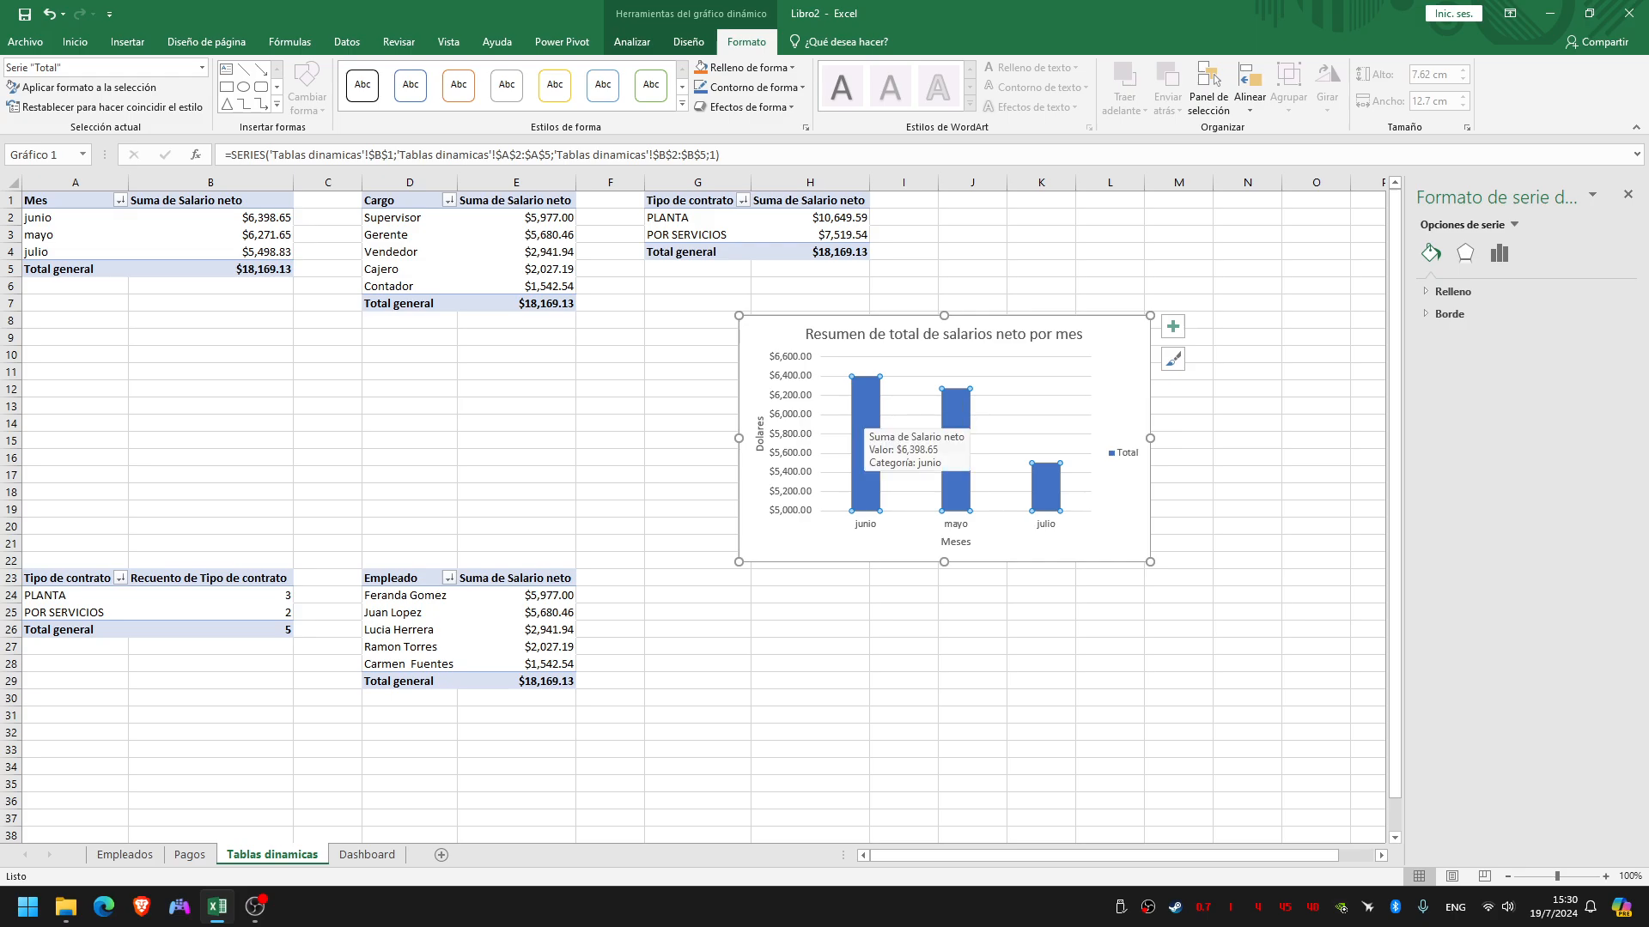
{"action": "right_click", "coordinate": [866, 414]}
{"action": "key", "text": "Escape"}
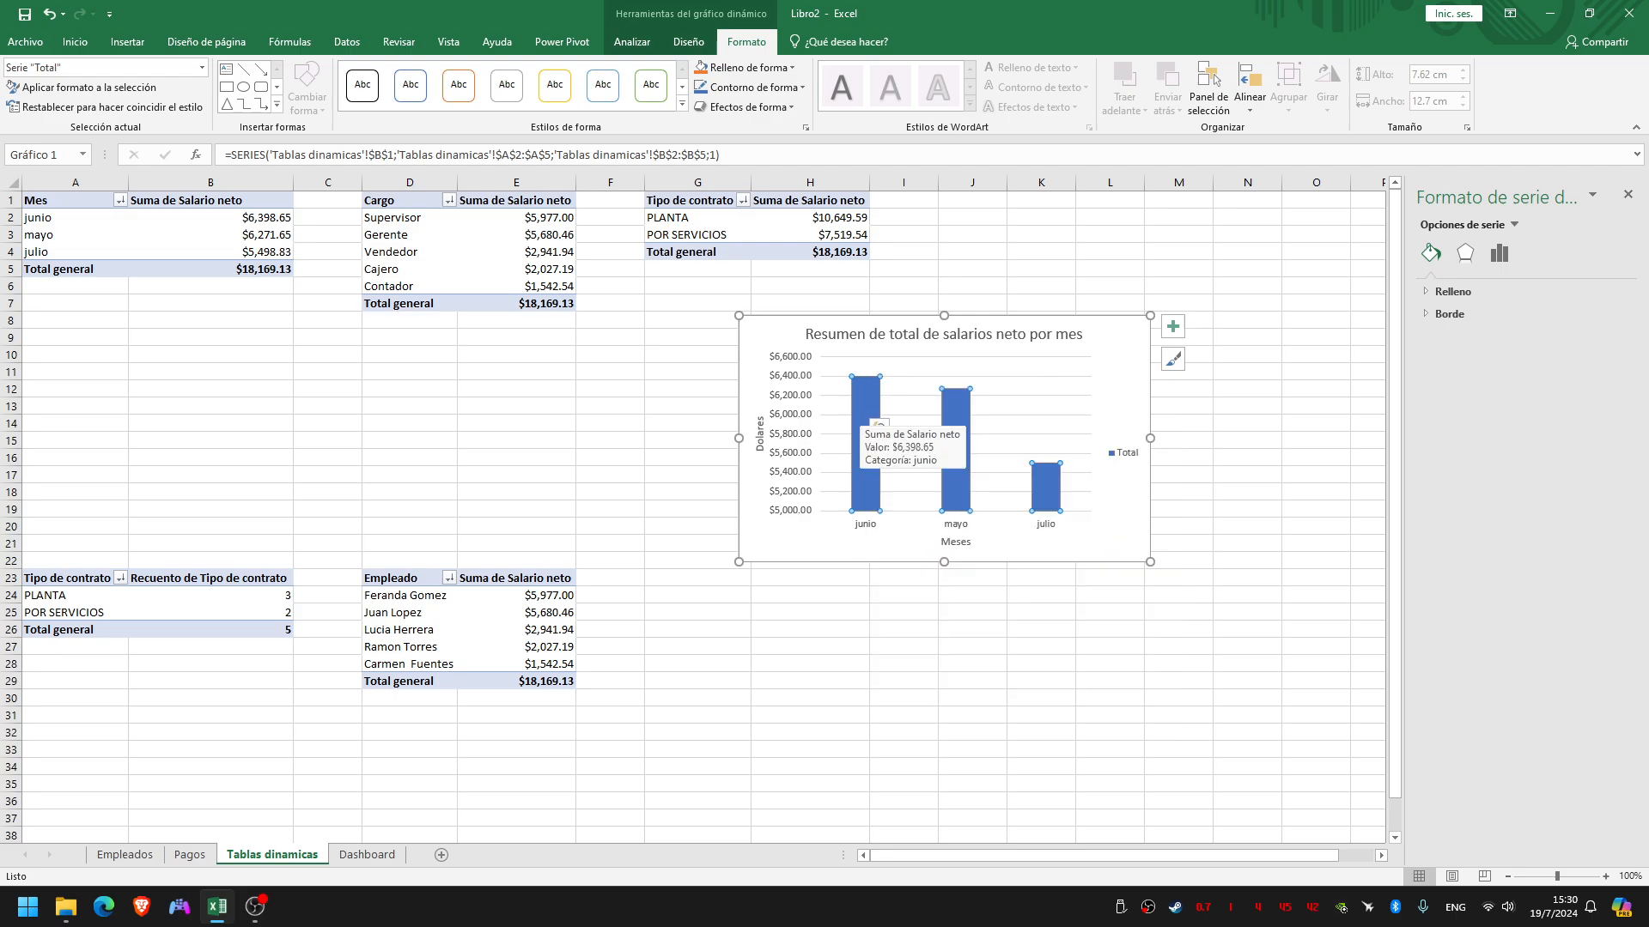
{"action": "right_click", "coordinate": [873, 421]}
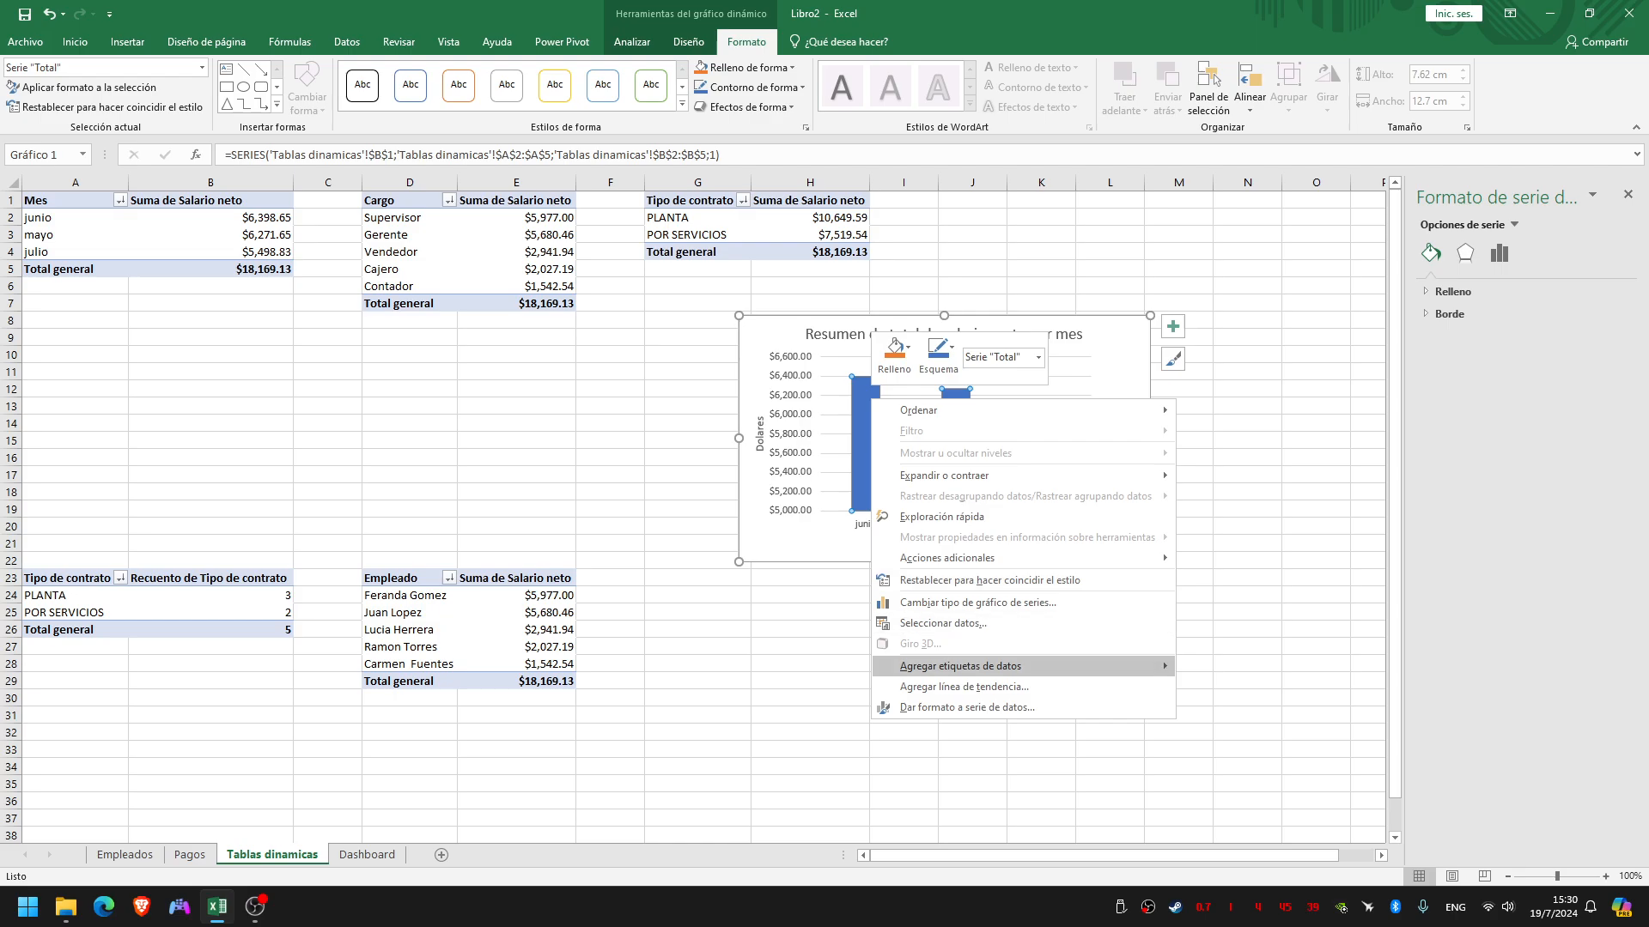
{"action": "mouse_move", "coordinate": [1165, 666]}
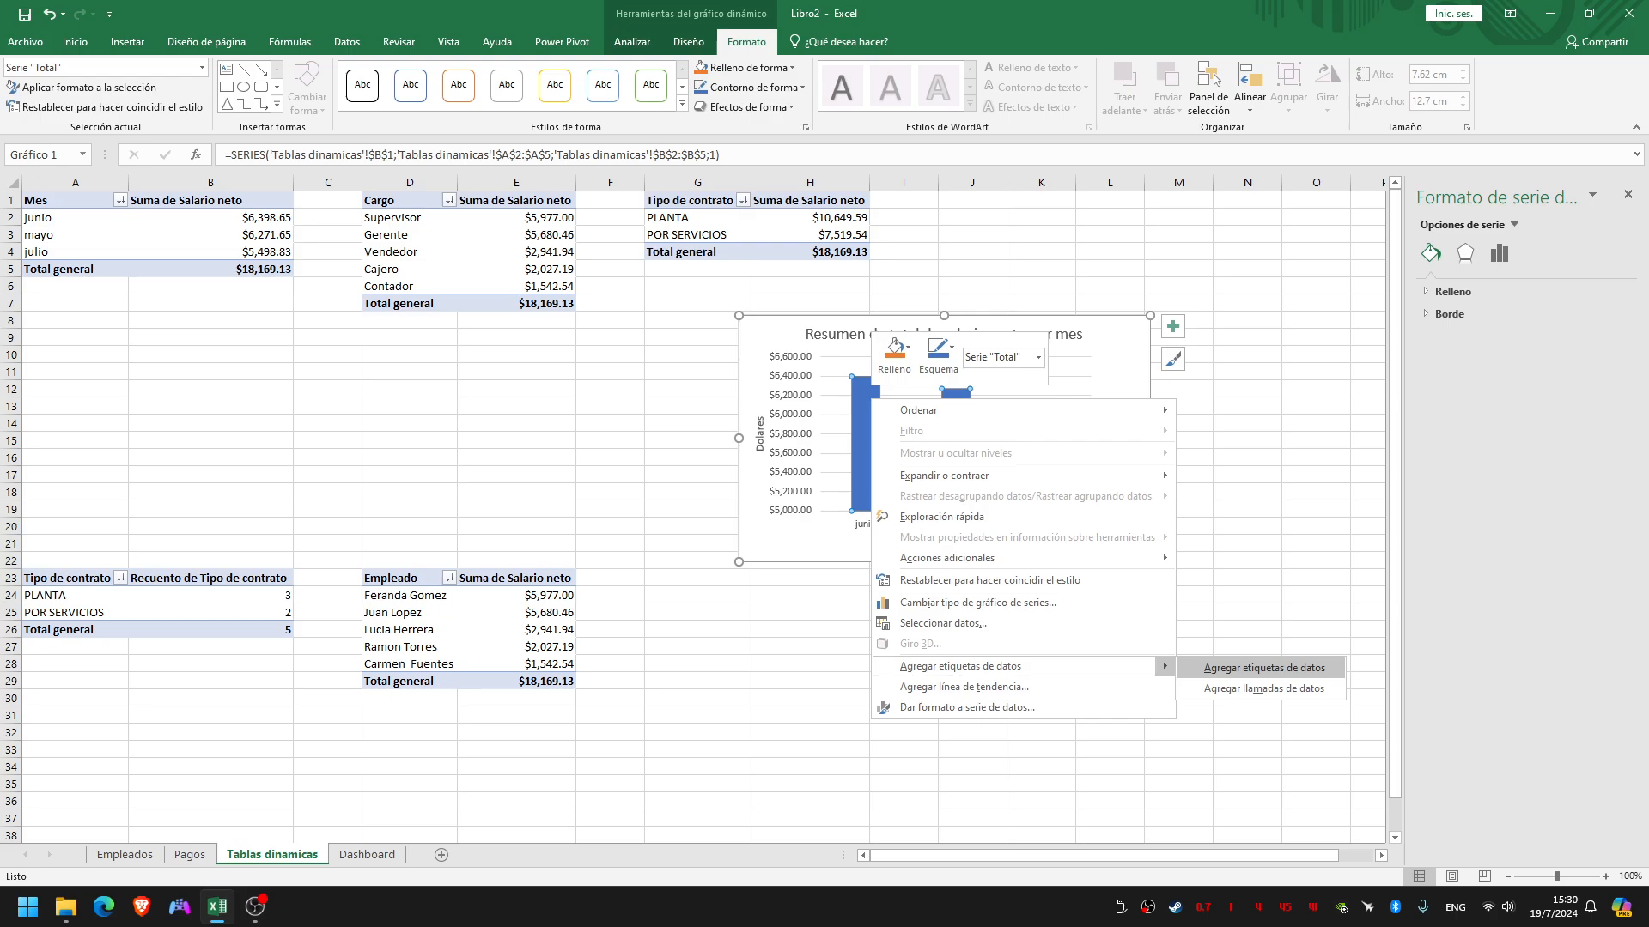
{"action": "left_click", "coordinate": [1264, 668]}
{"action": "left_click", "coordinate": [1316, 423]}
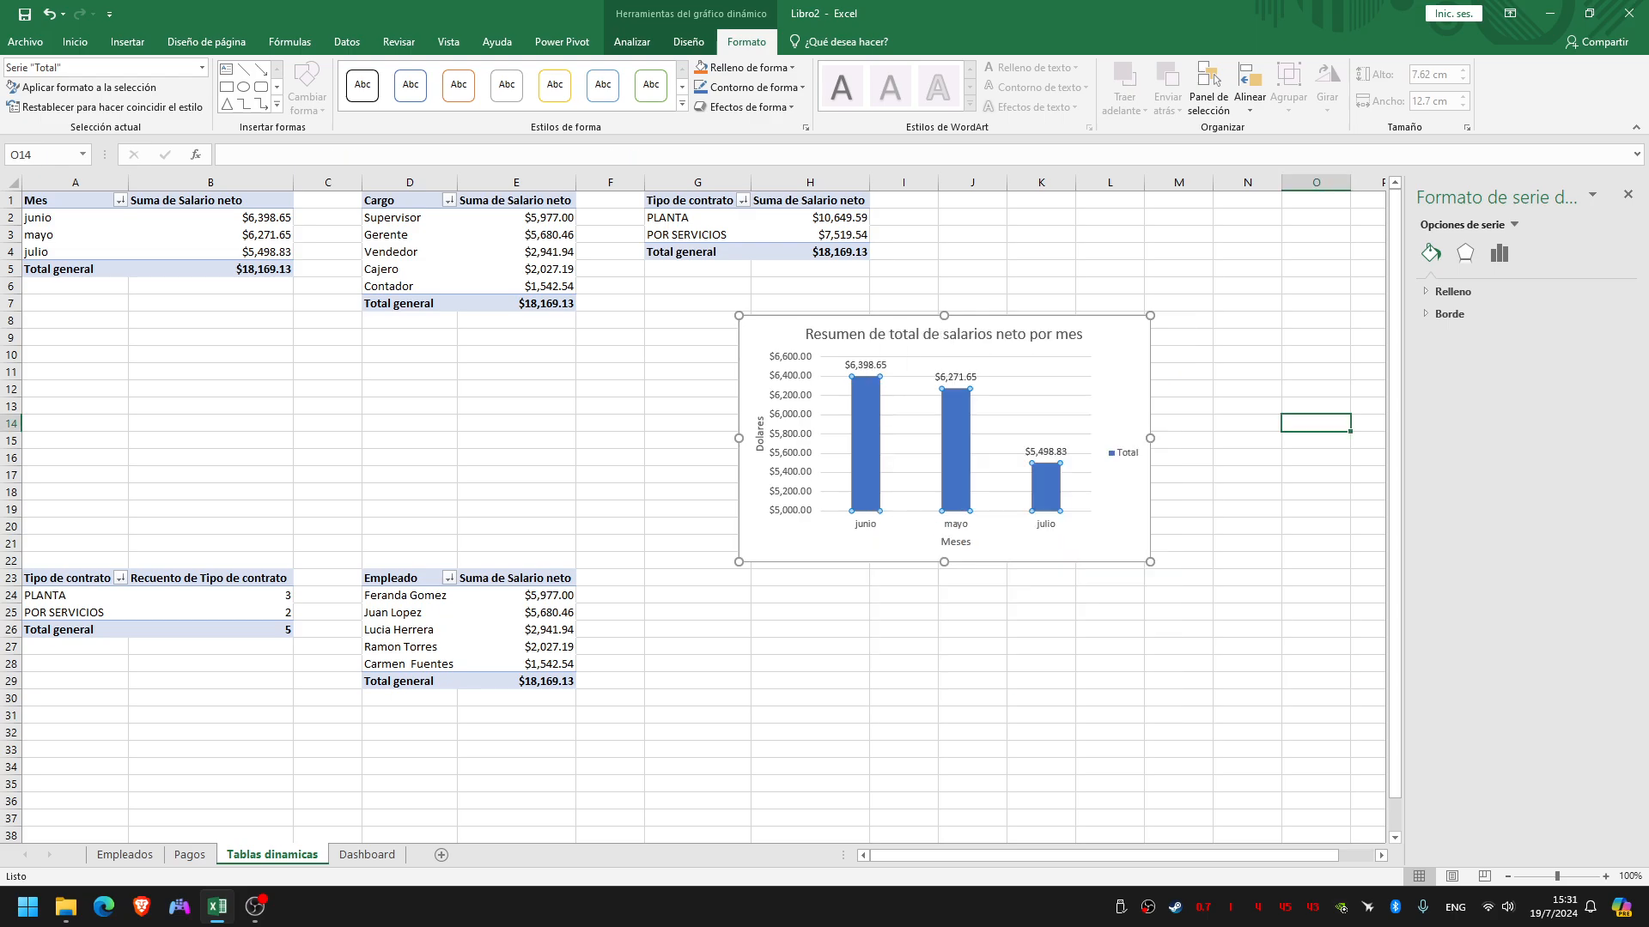
{"action": "left_click", "coordinate": [866, 366]}
{"action": "left_click", "coordinate": [867, 423]}
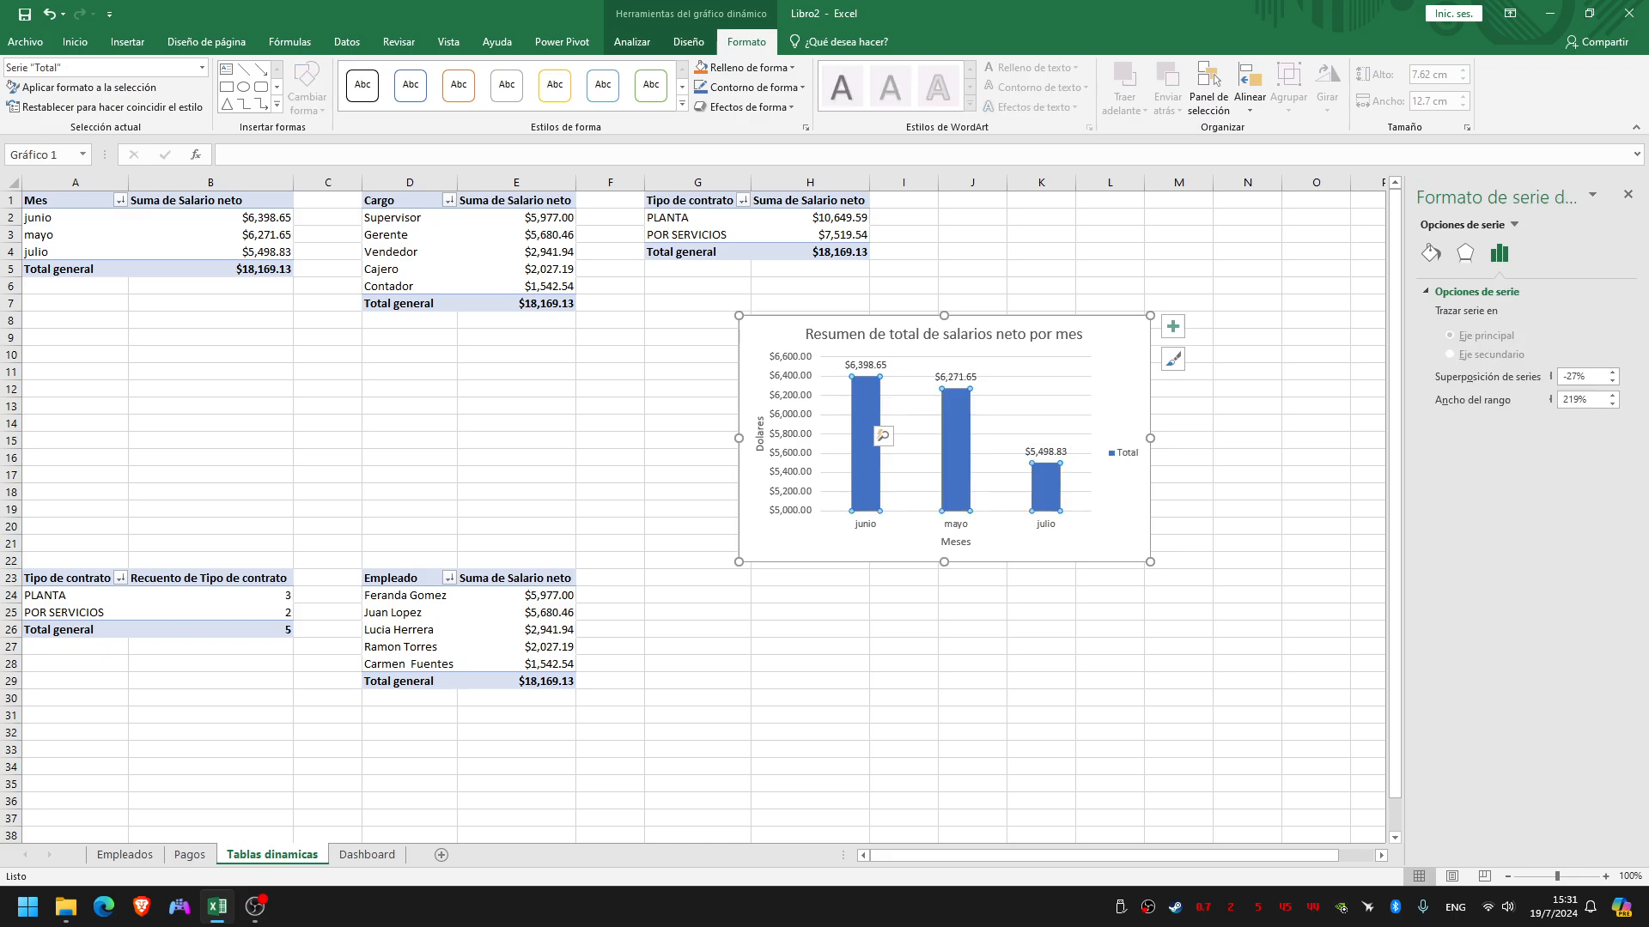
{"action": "left_click", "coordinate": [1051, 481]}
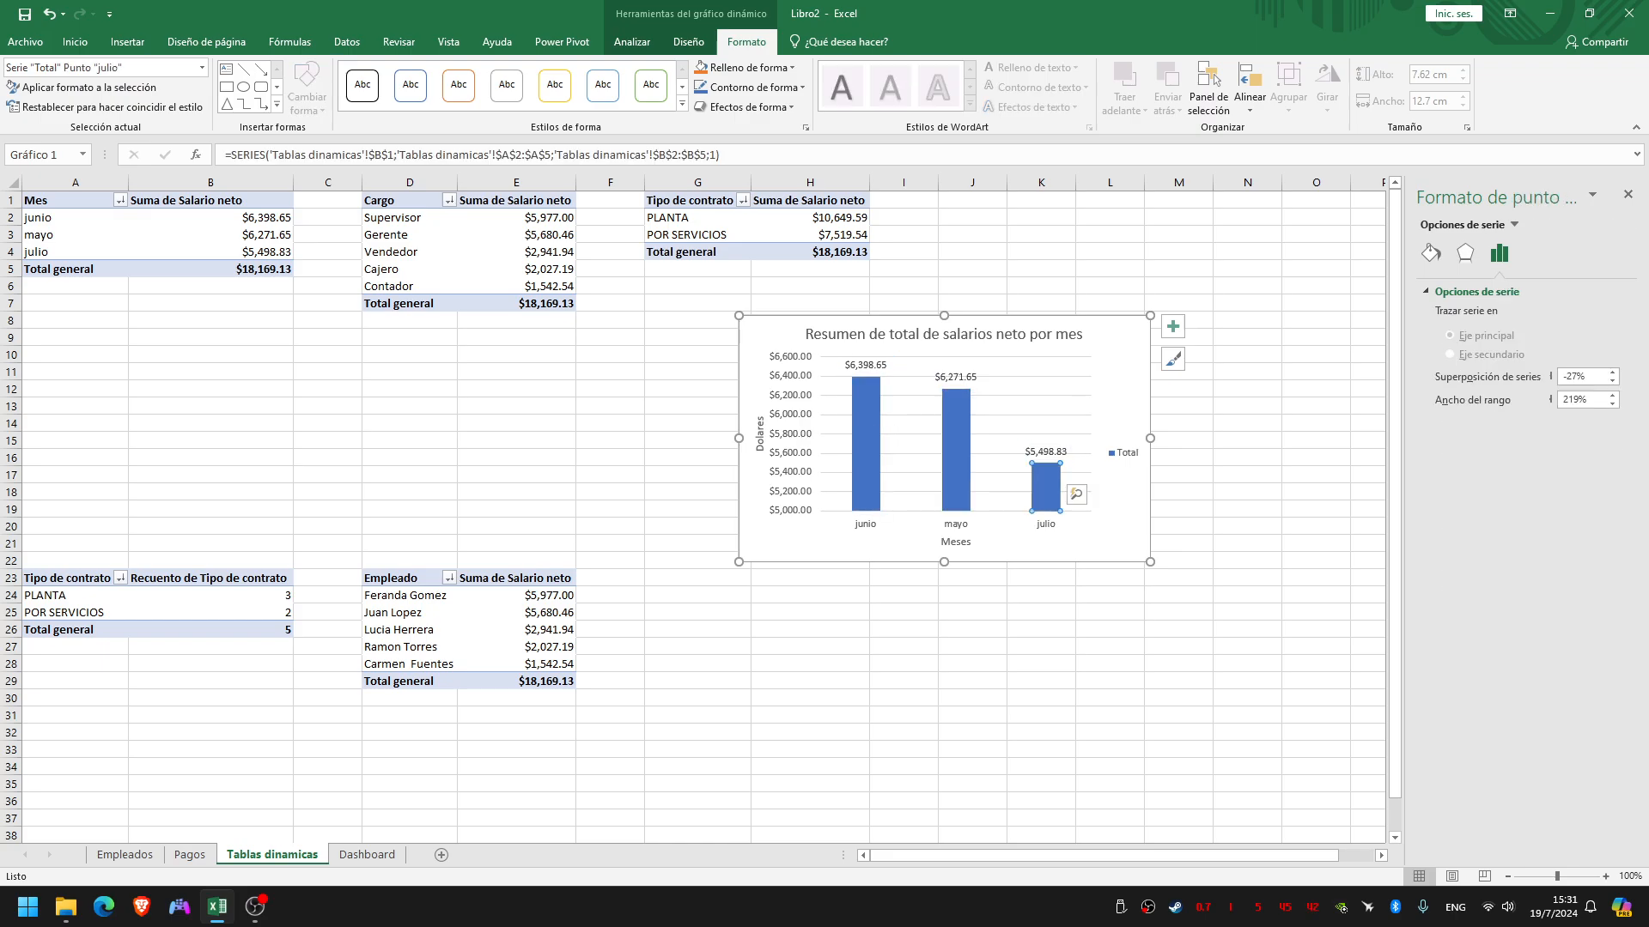
{"action": "left_click", "coordinate": [1112, 512]}
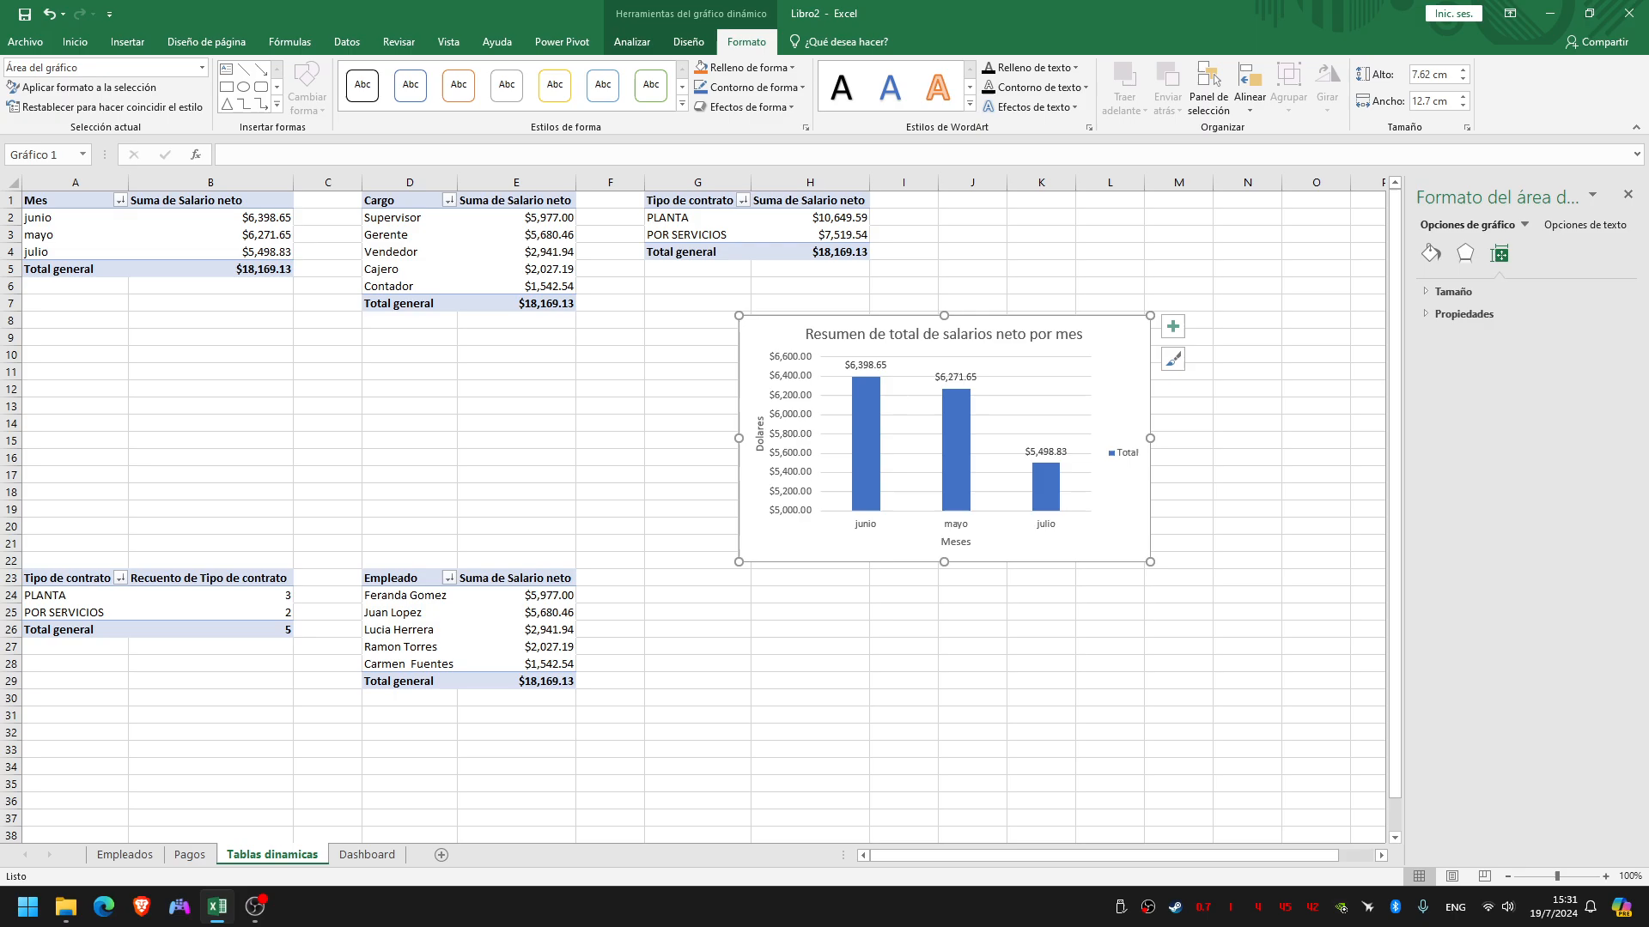
Move the monthly salary chart to the Dashboard sheet as an object
{"action": "right_click", "coordinate": [1131, 334]}
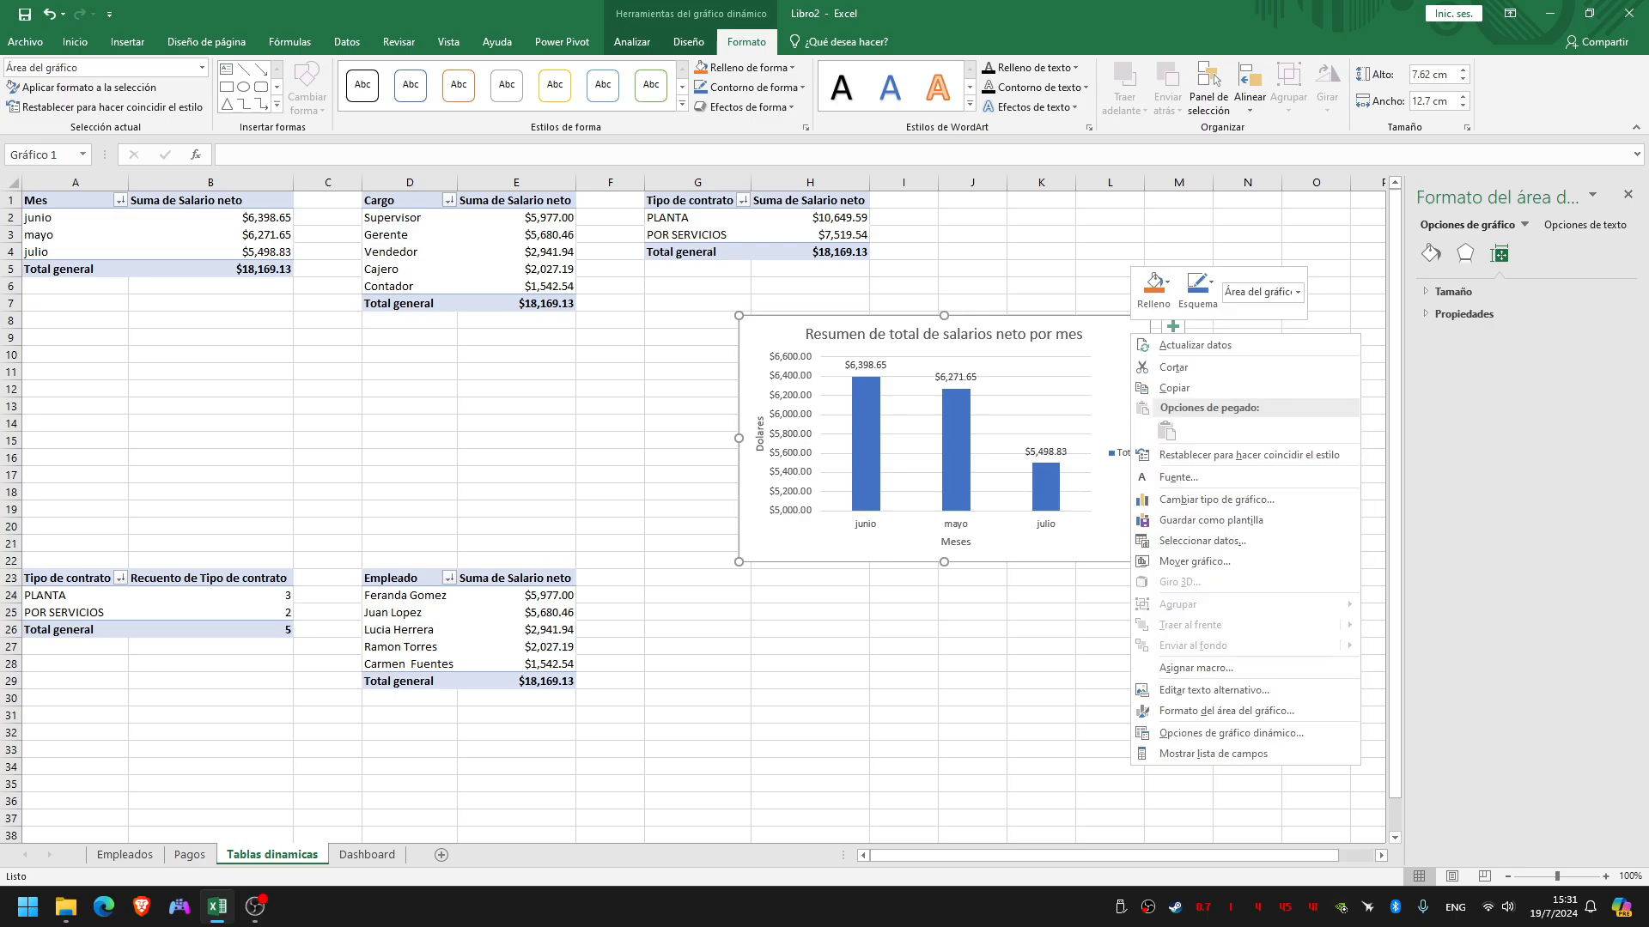
{"action": "left_click", "coordinate": [1195, 562]}
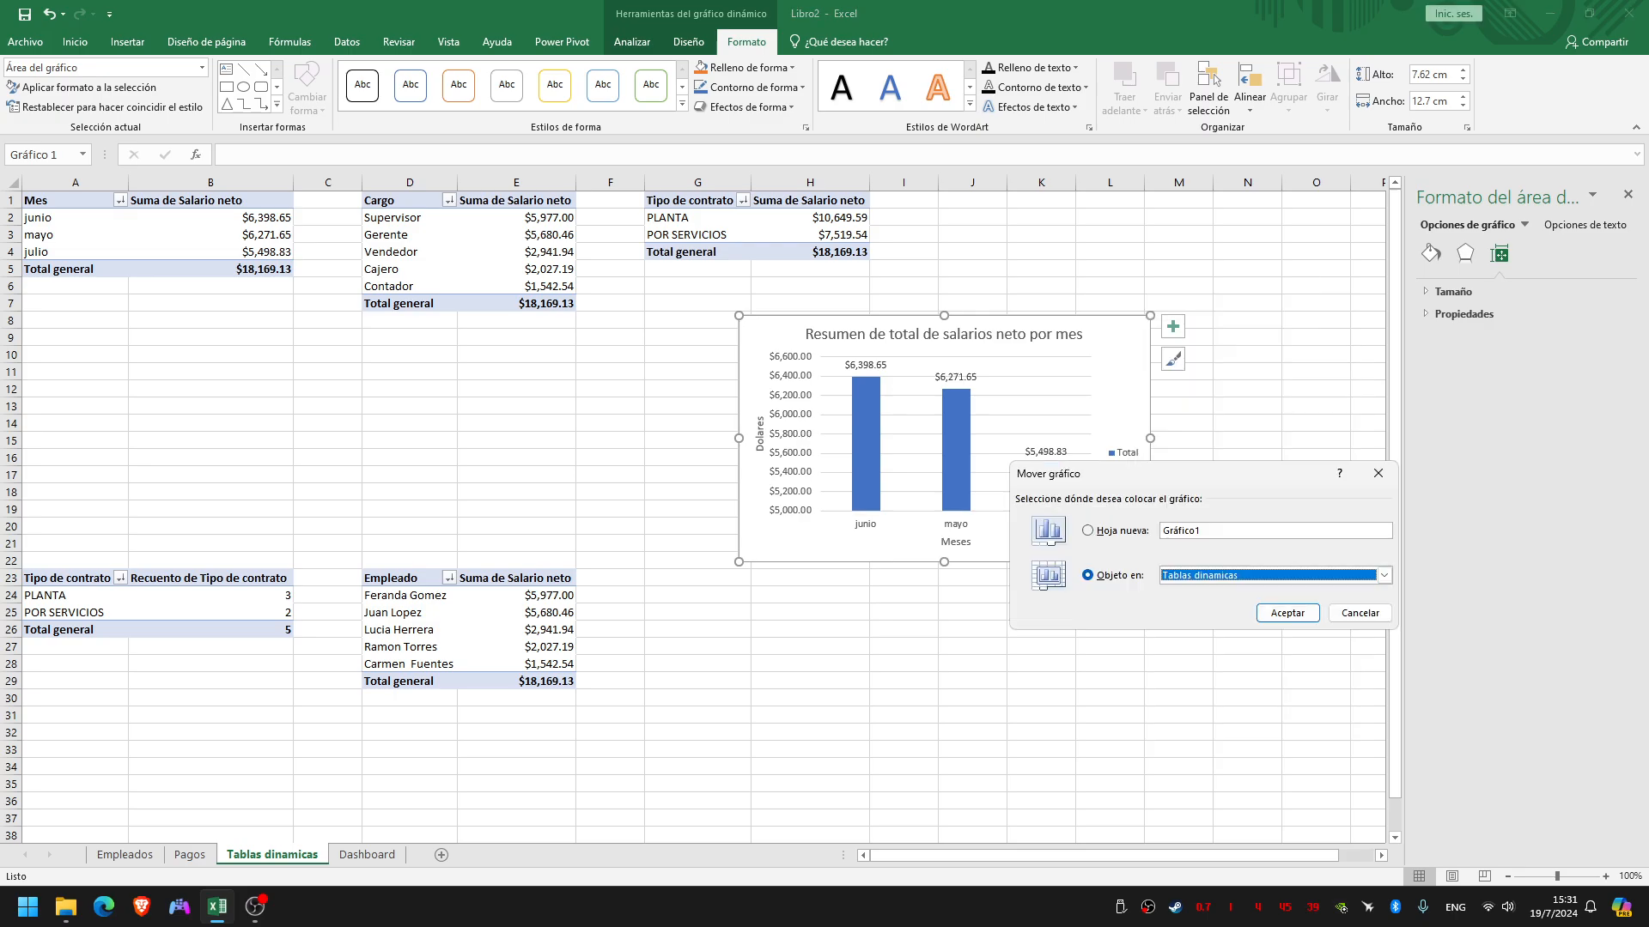
{"action": "left_click_drag", "start_coordinate": [1221, 482], "coordinate": [1191, 430]}
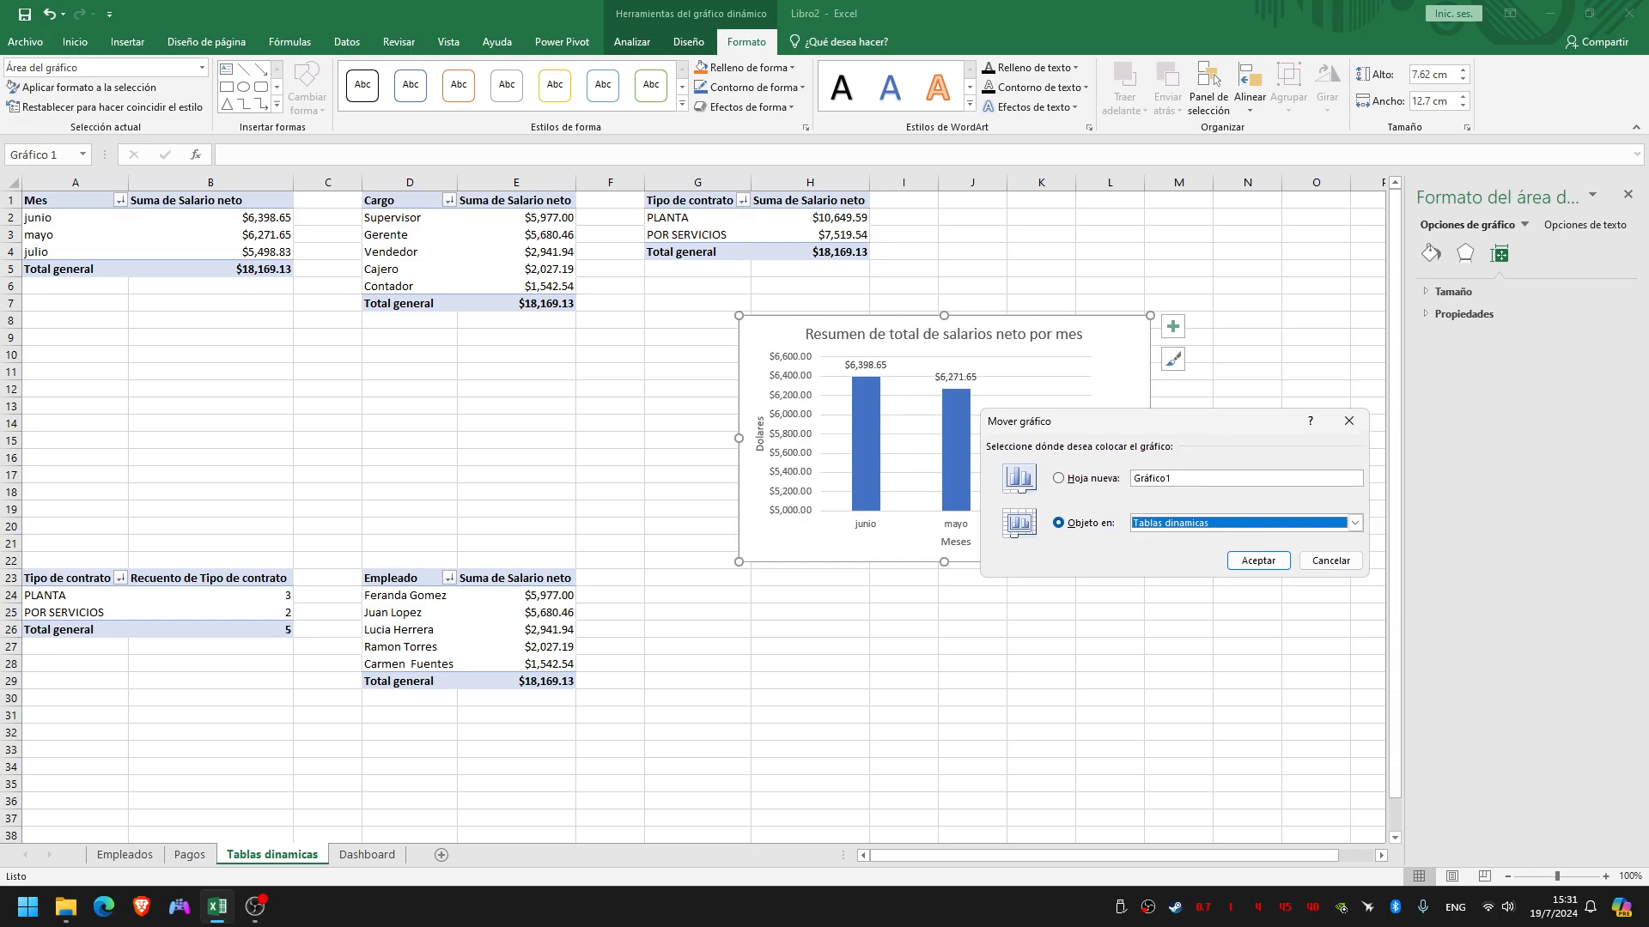
{"action": "left_click", "coordinate": [1355, 523]}
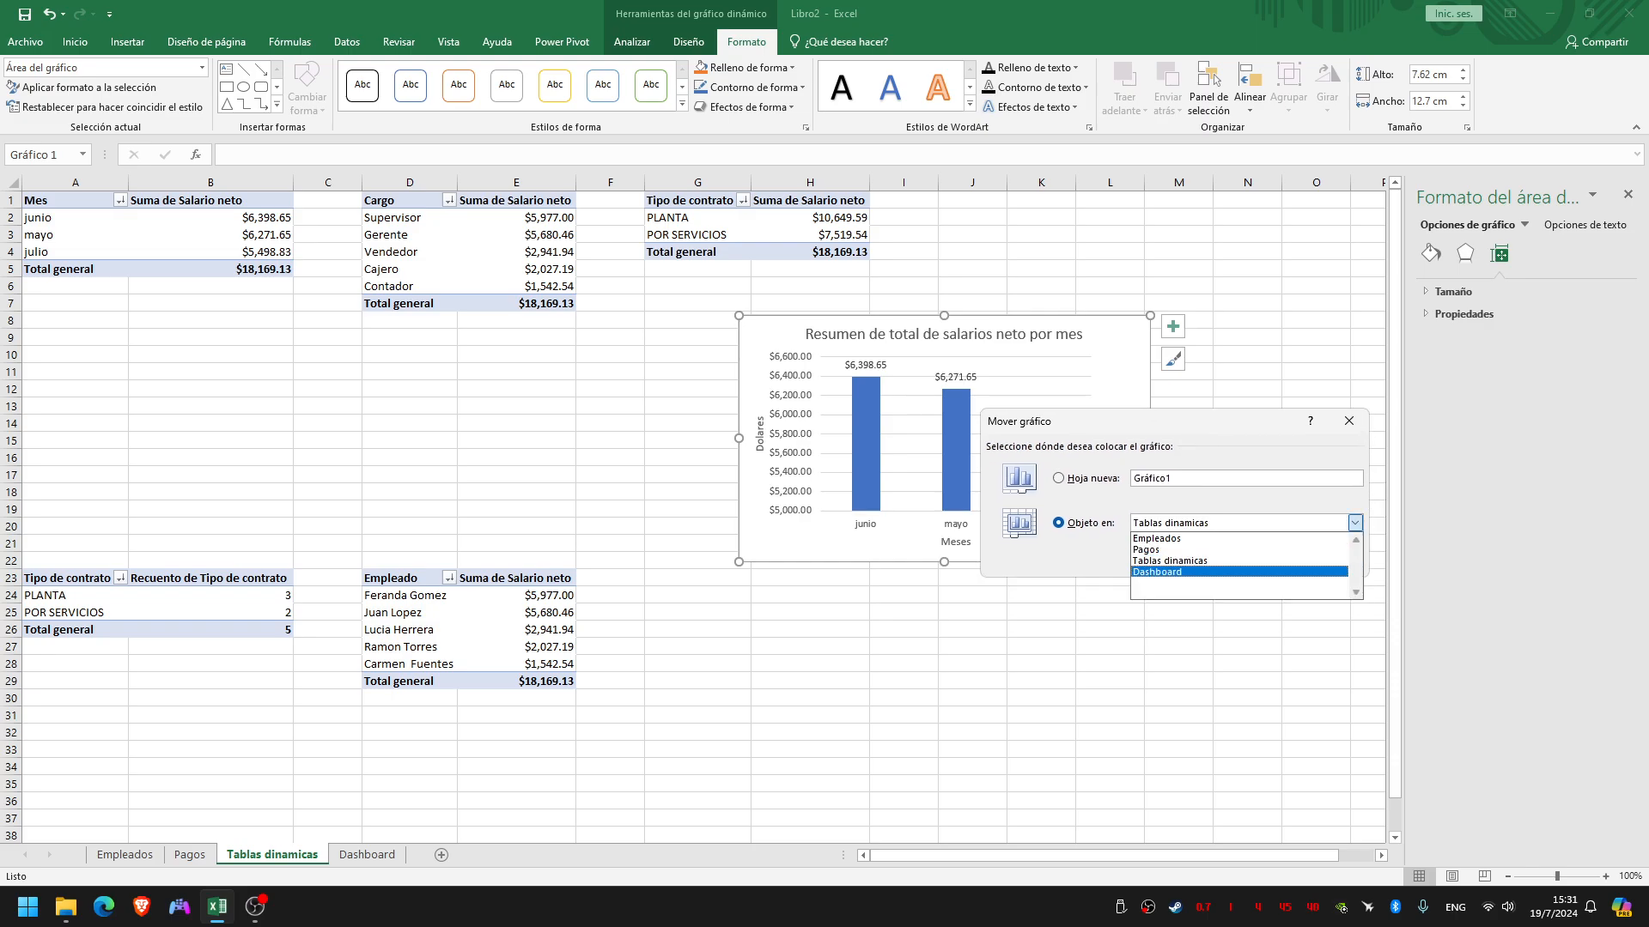
{"action": "left_click", "coordinate": [1185, 570]}
{"action": "left_click", "coordinate": [1258, 560]}
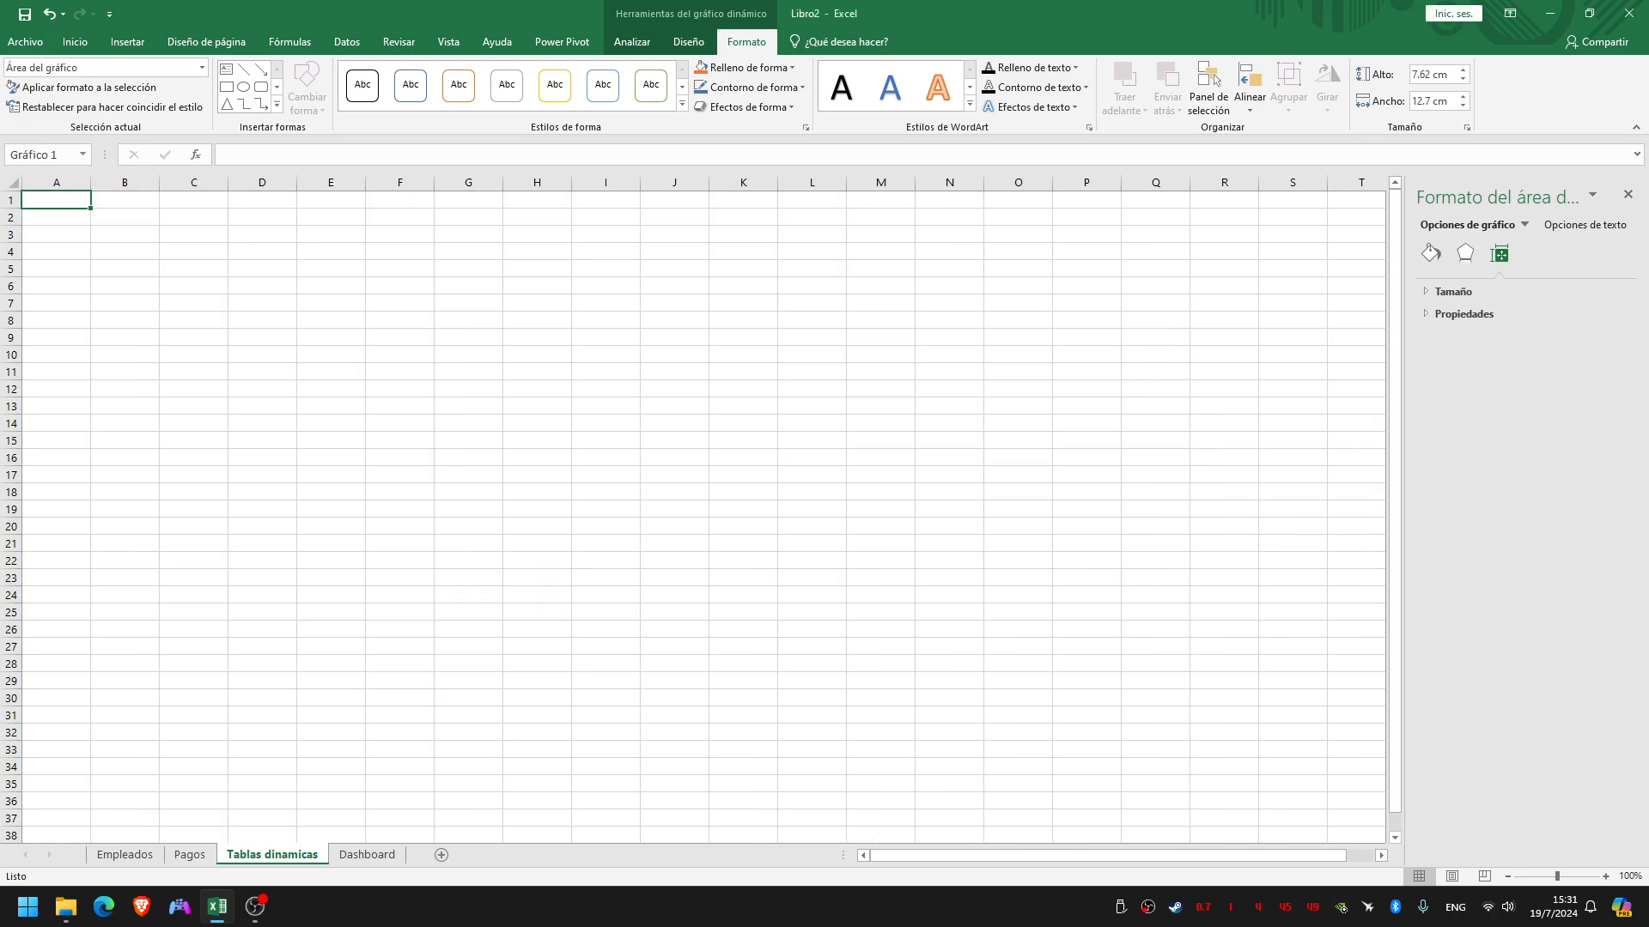
Align the chart with cell A1 of the Dashboard sheet and extend its lower edge to the end of row 15
{"action": "left_click_drag", "start_coordinate": [1117, 369], "coordinate": [401, 244]}
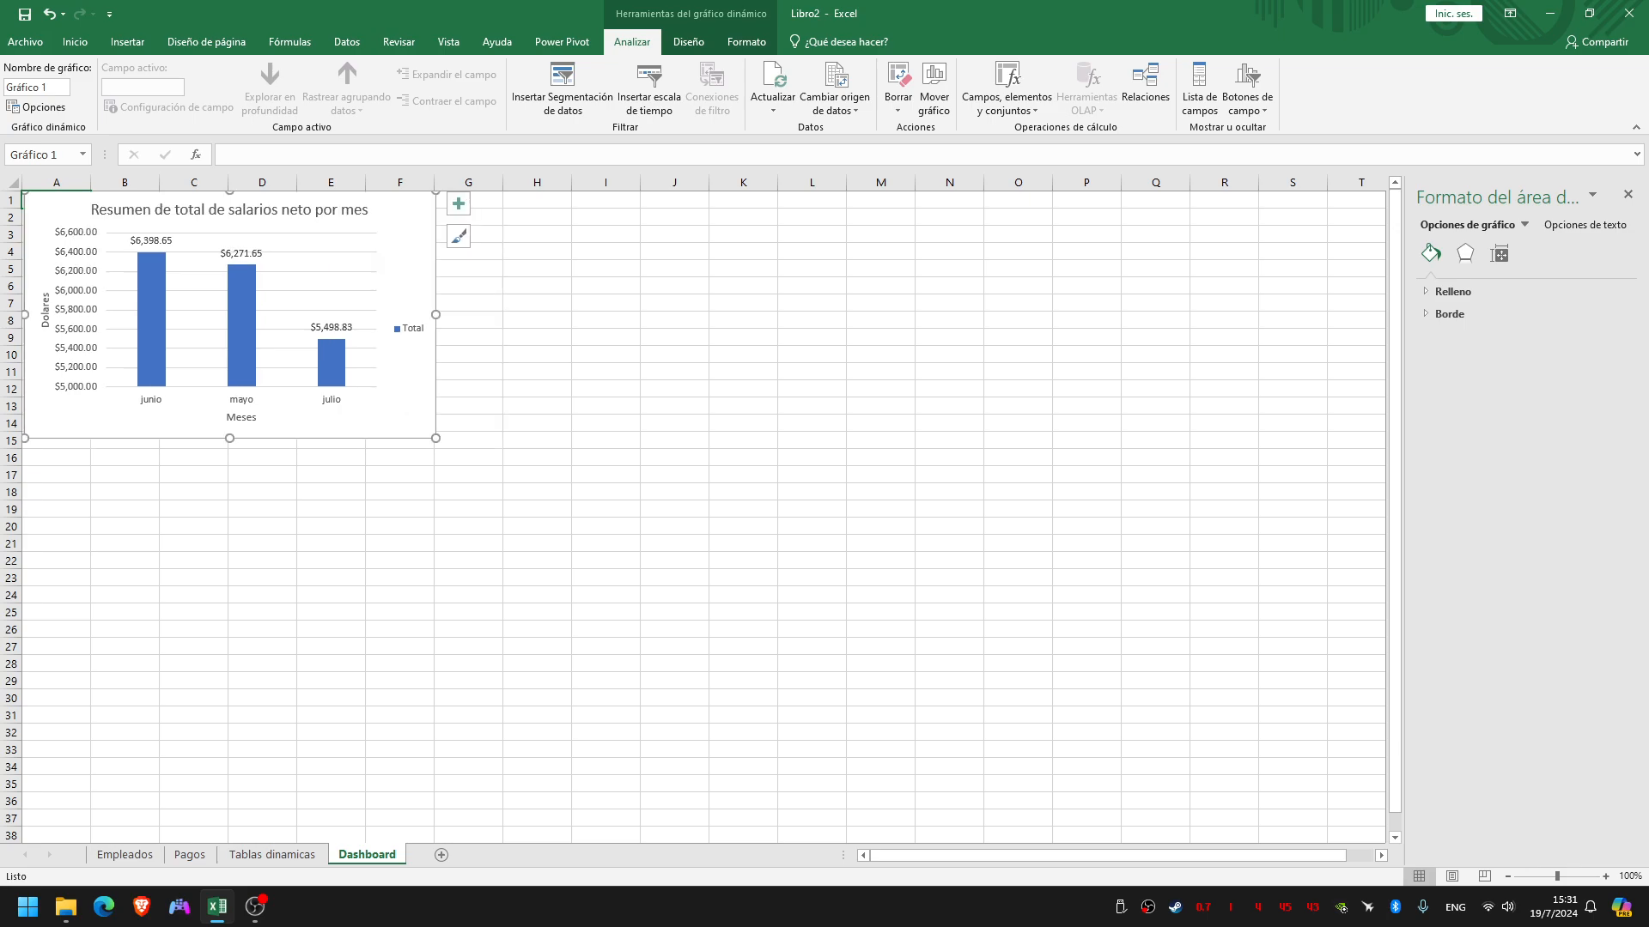
{"action": "left_click_drag", "start_coordinate": [393, 410], "coordinate": [392, 410]}
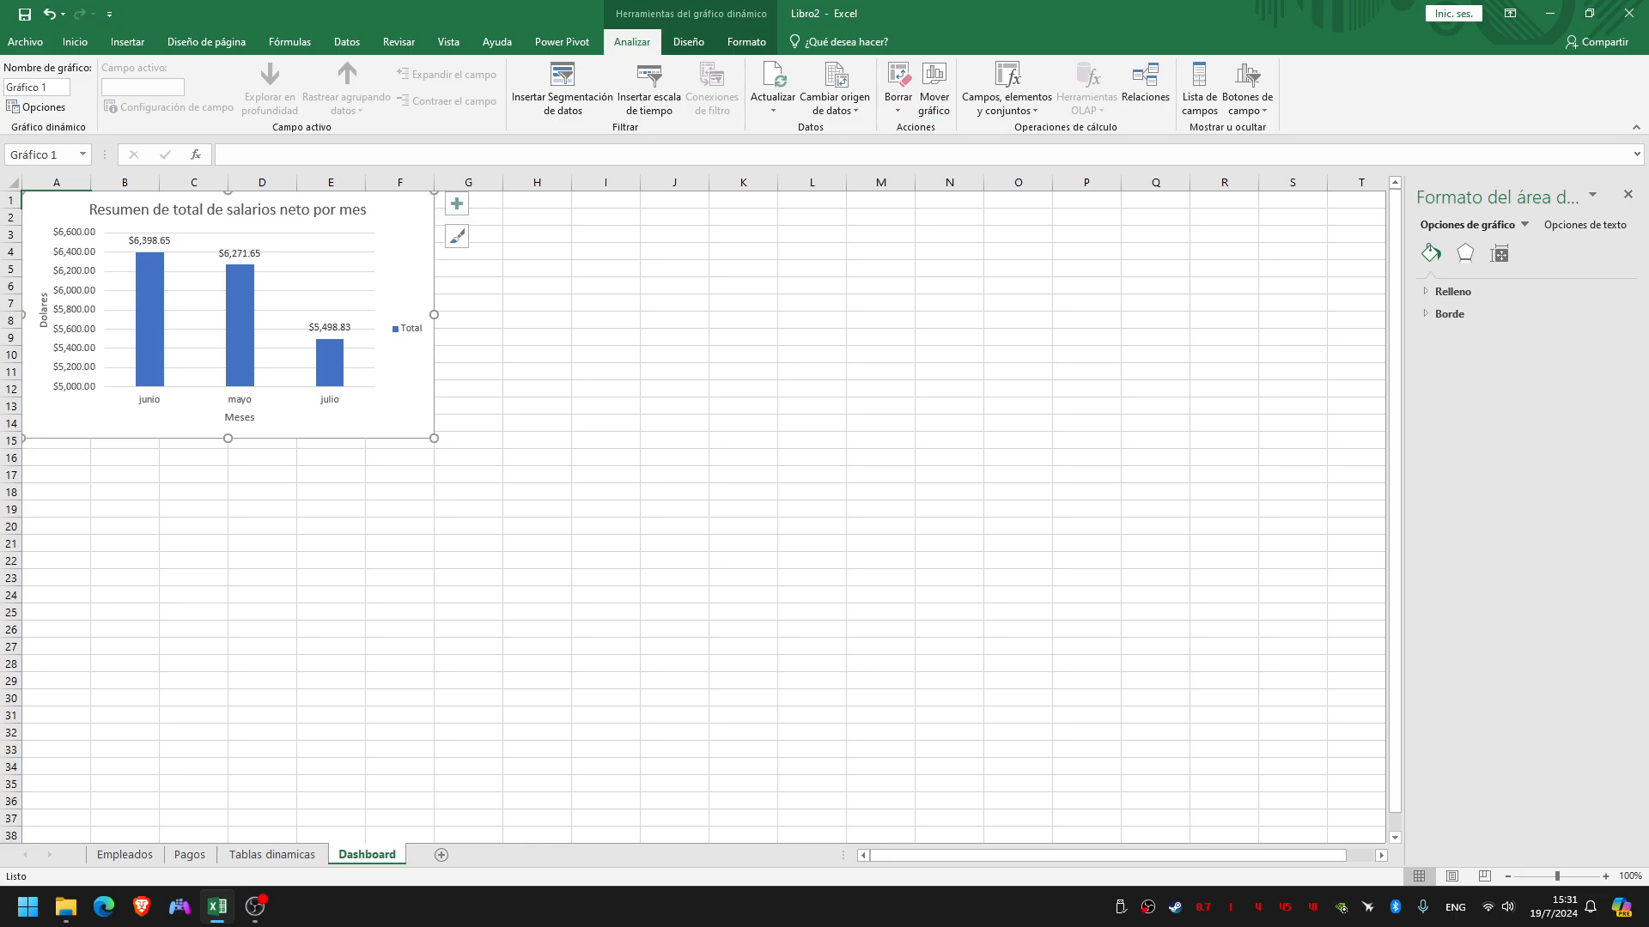
{"action": "left_click_drag", "start_coordinate": [228, 439], "coordinate": [228, 449]}
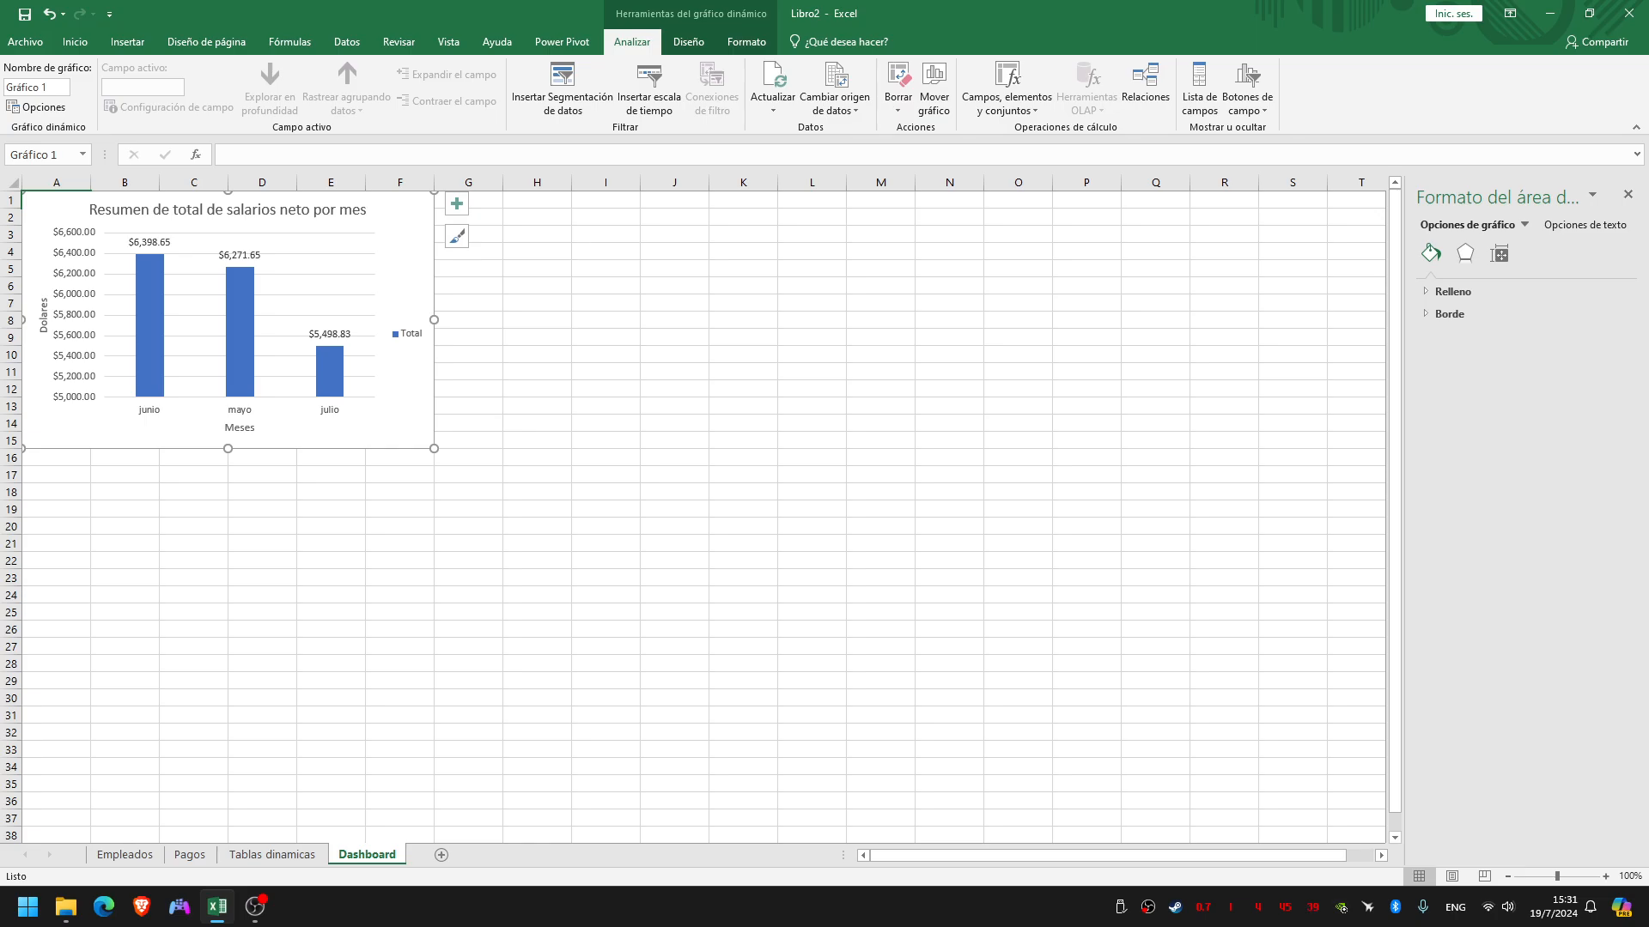
Extend the lower edge of the monthly salary chart to the end of row 17 and deselect it
{"action": "left_click_drag", "start_coordinate": [227, 449], "coordinate": [227, 482]}
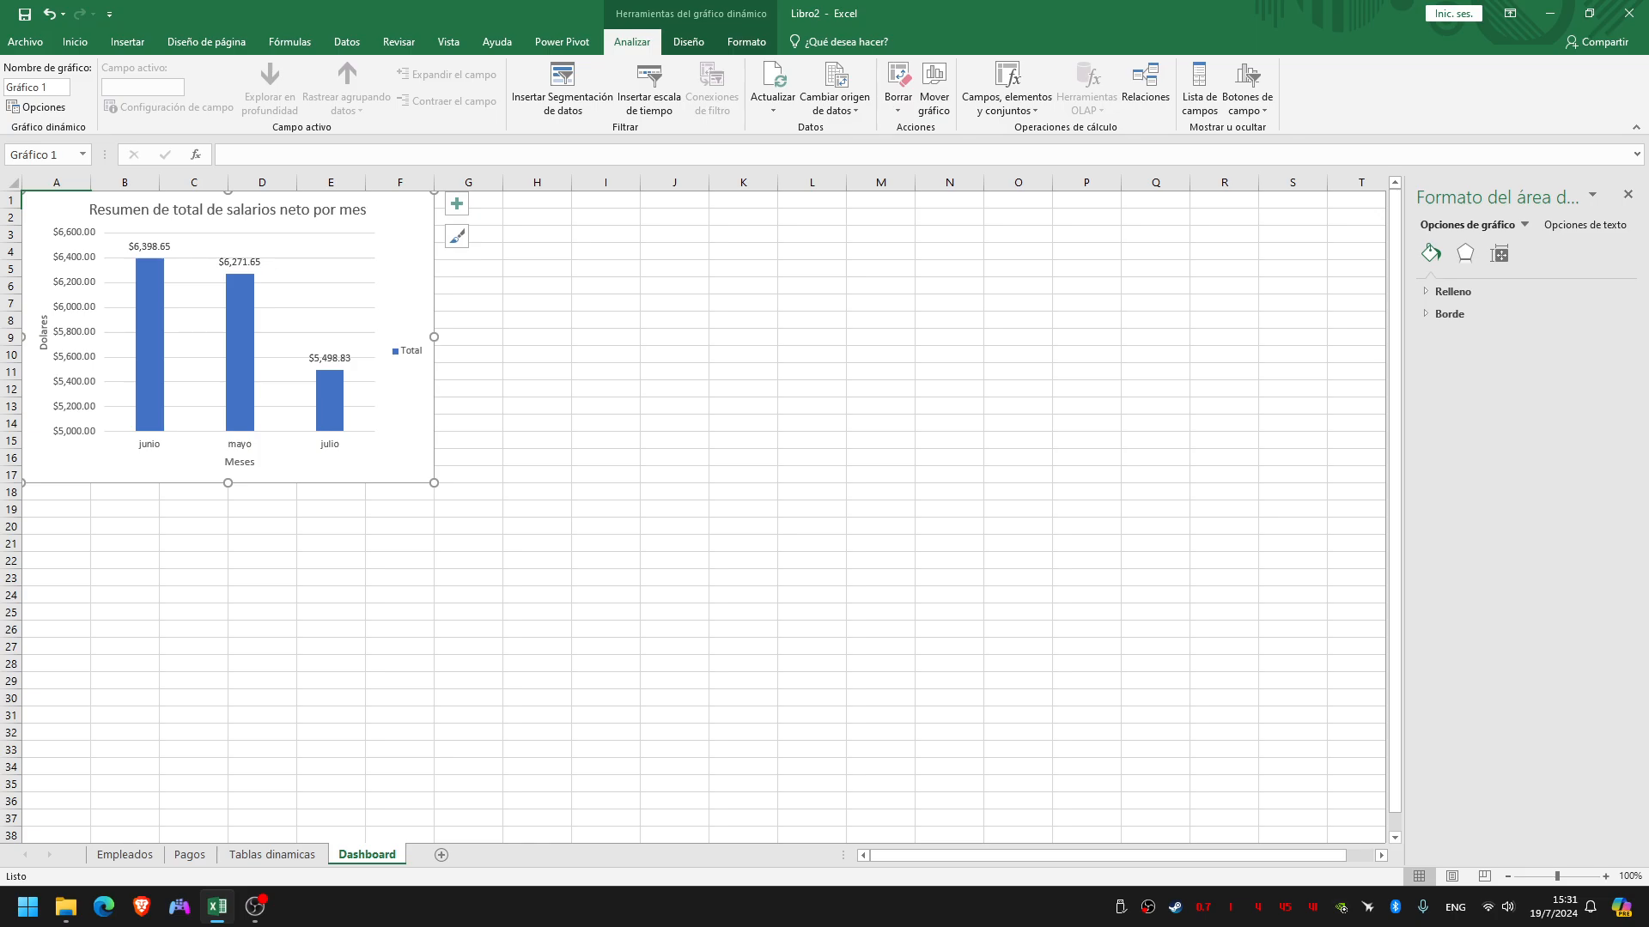
{"action": "left_click", "coordinate": [605, 389]}
{"action": "left_click", "coordinate": [674, 321]}
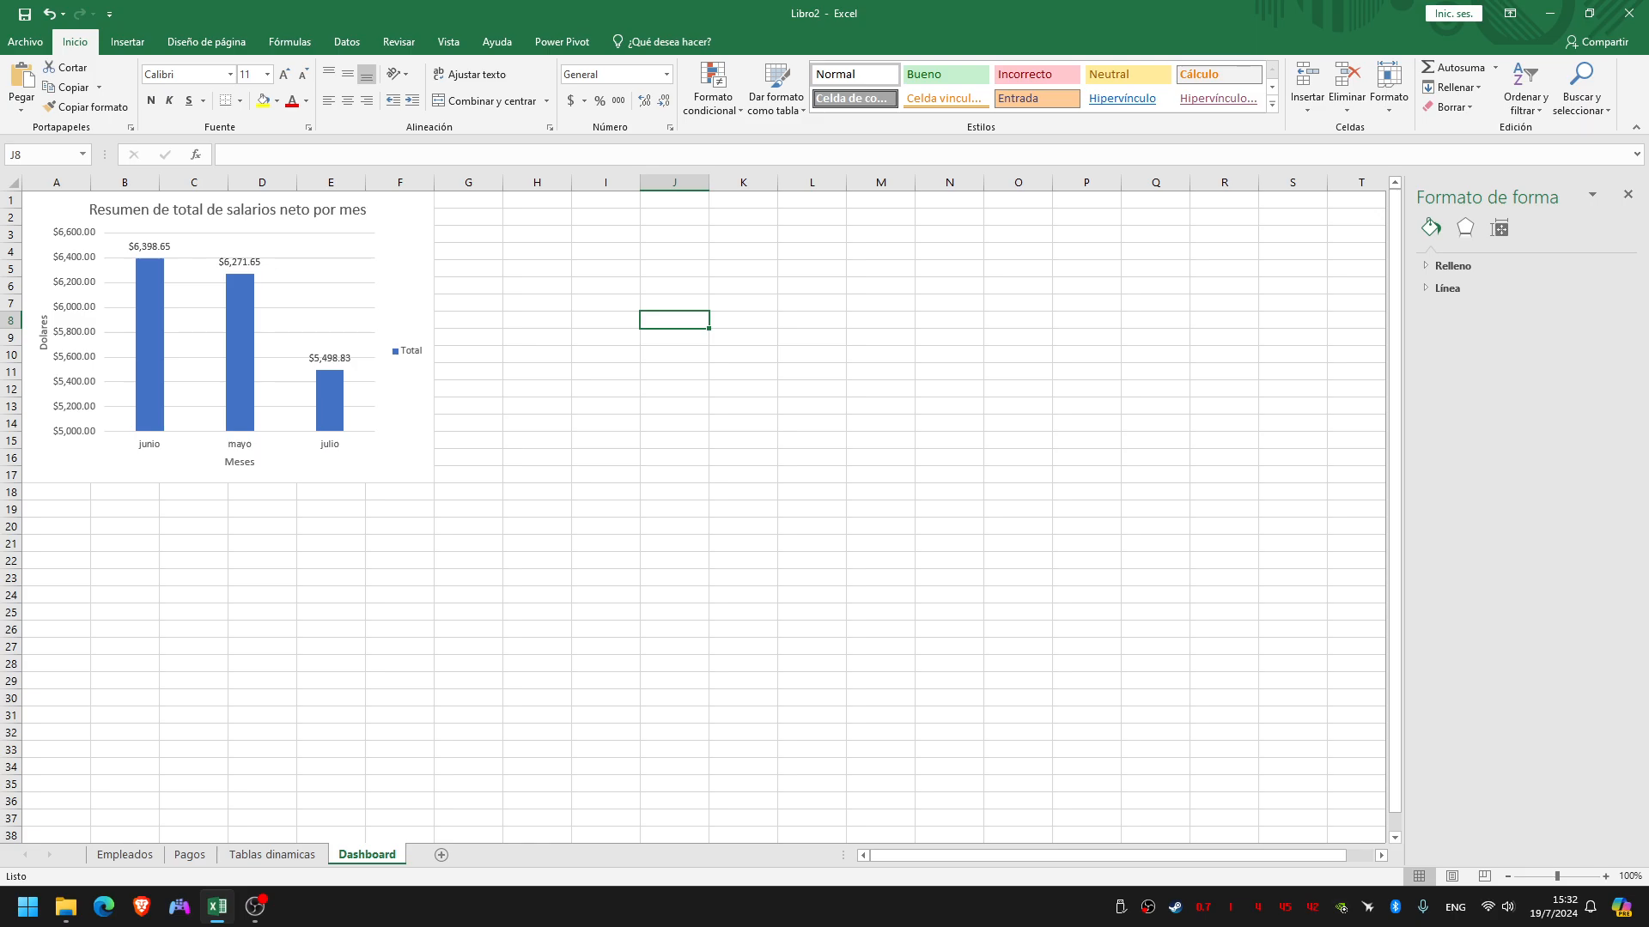
Insert a line-with-markers pivot chart from the Cargo pivot table on the Tablas dinamicas sheet
{"action": "left_click", "coordinate": [273, 855]}
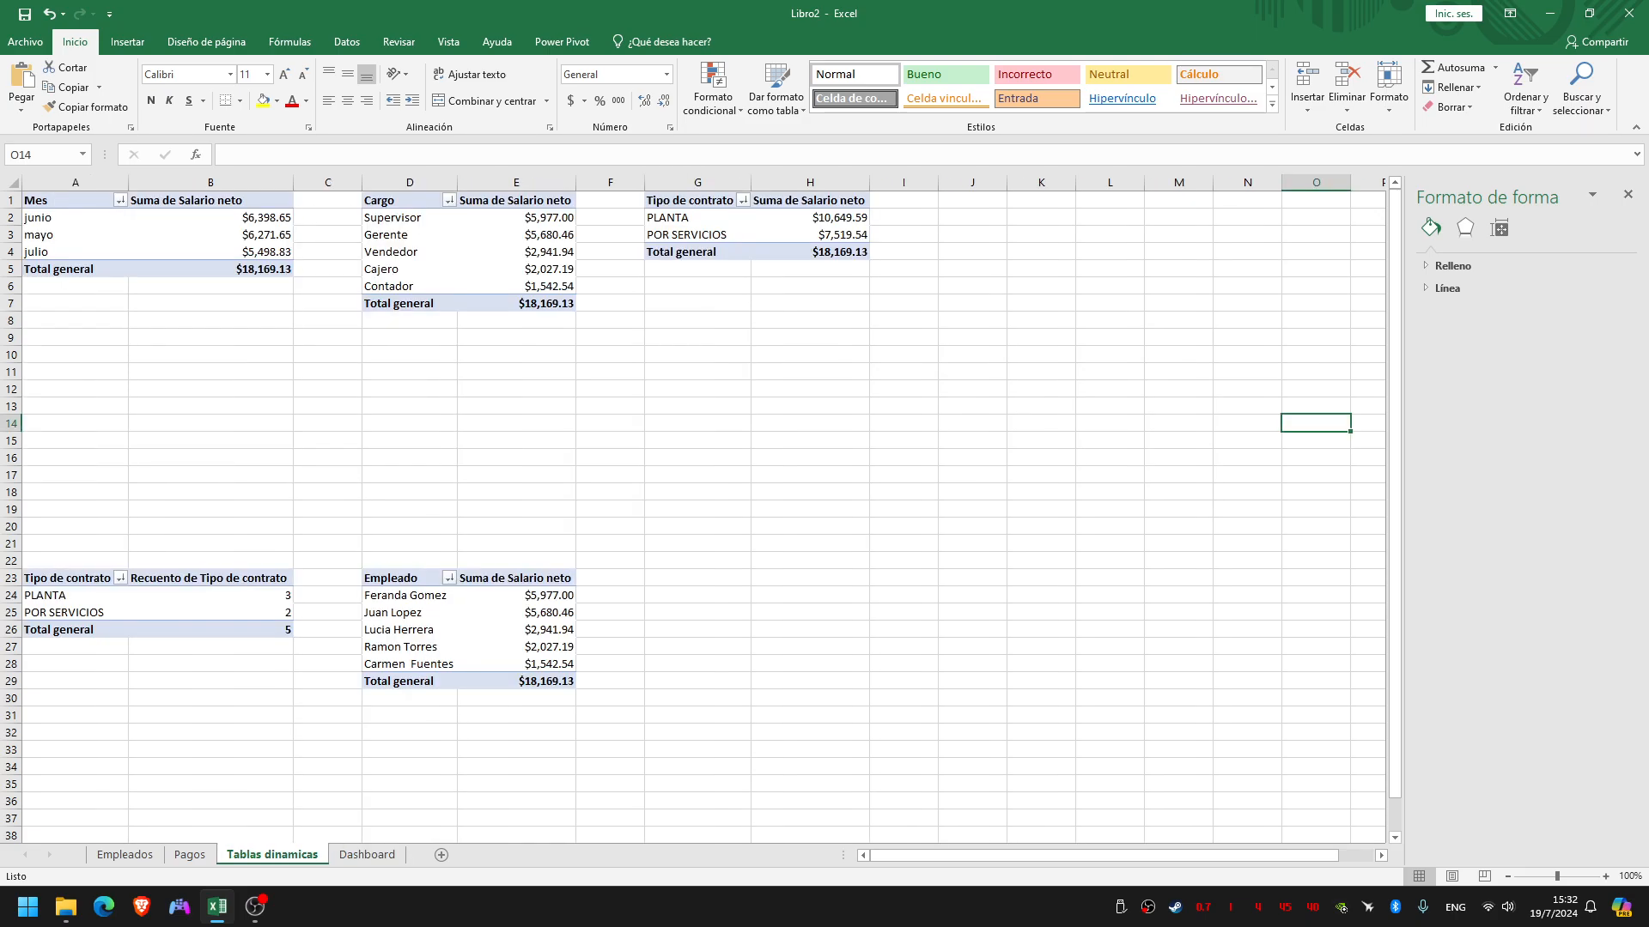
{"action": "left_click", "coordinate": [369, 217]}
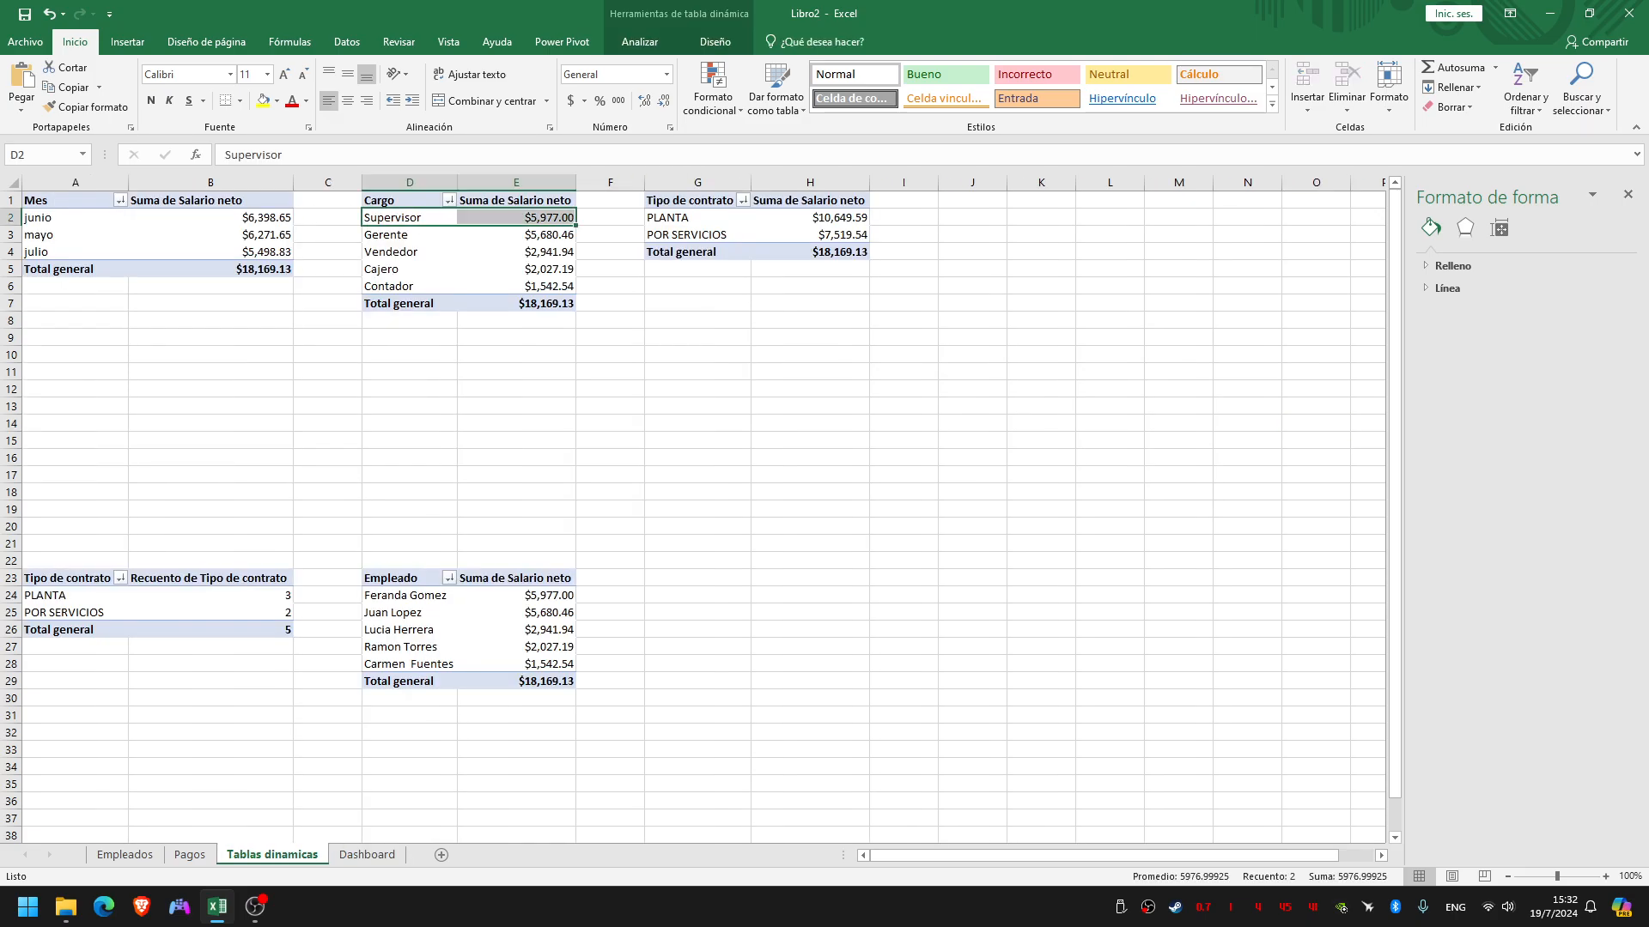
{"action": "left_click", "coordinate": [399, 218]}
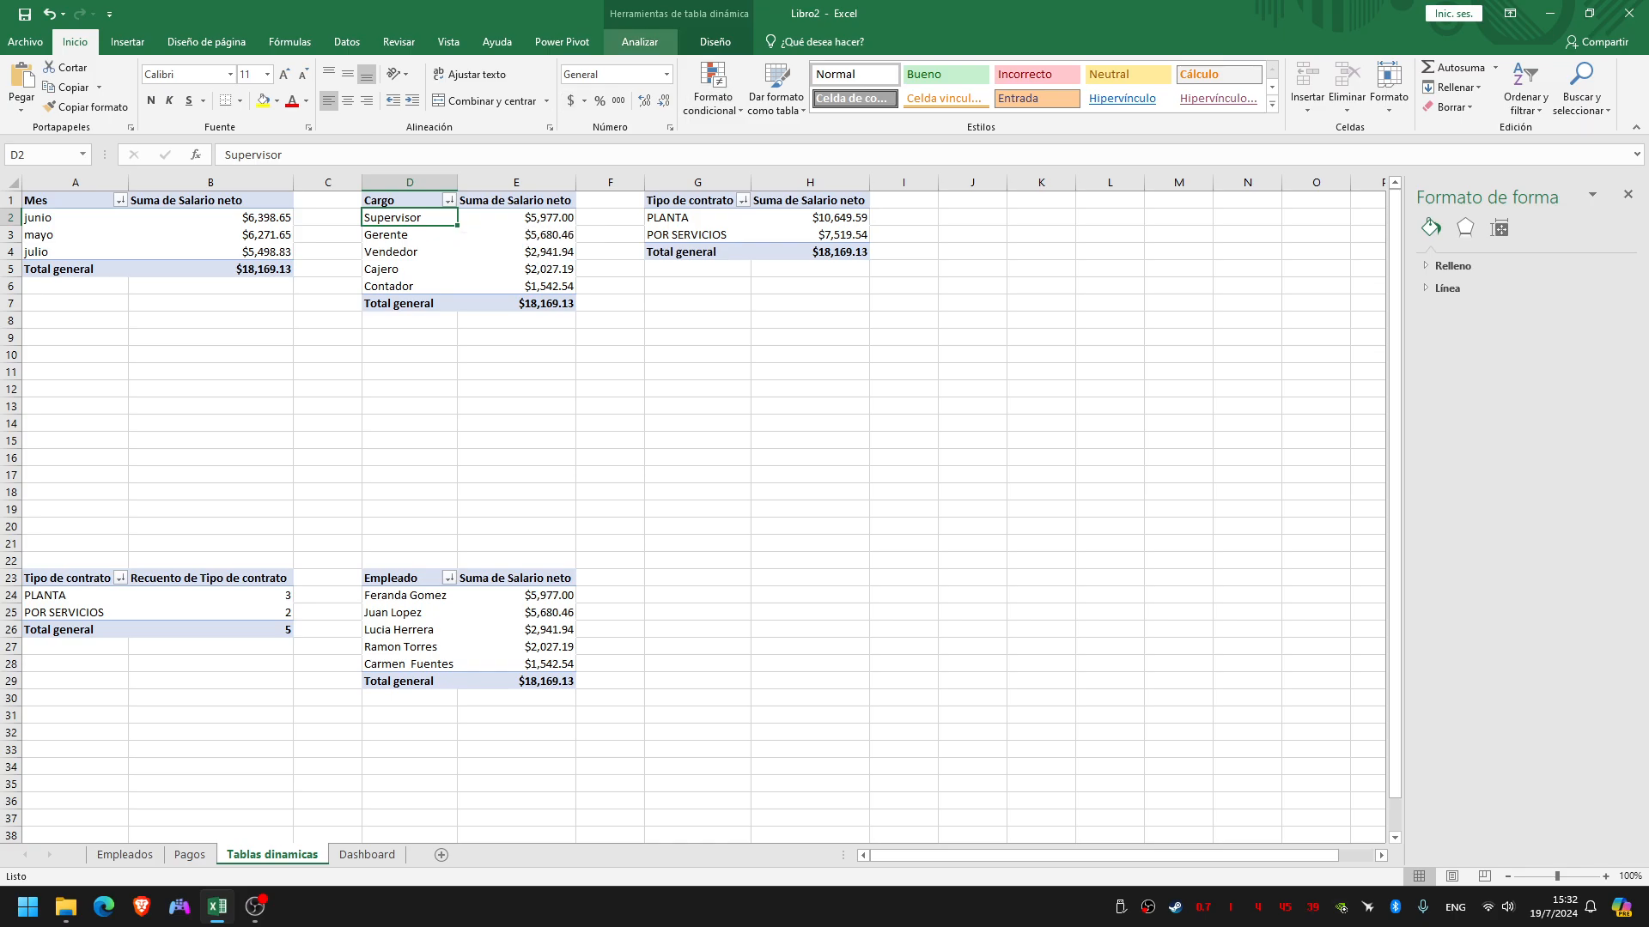
{"action": "left_click", "coordinate": [640, 41]}
{"action": "left_click", "coordinate": [1337, 90]}
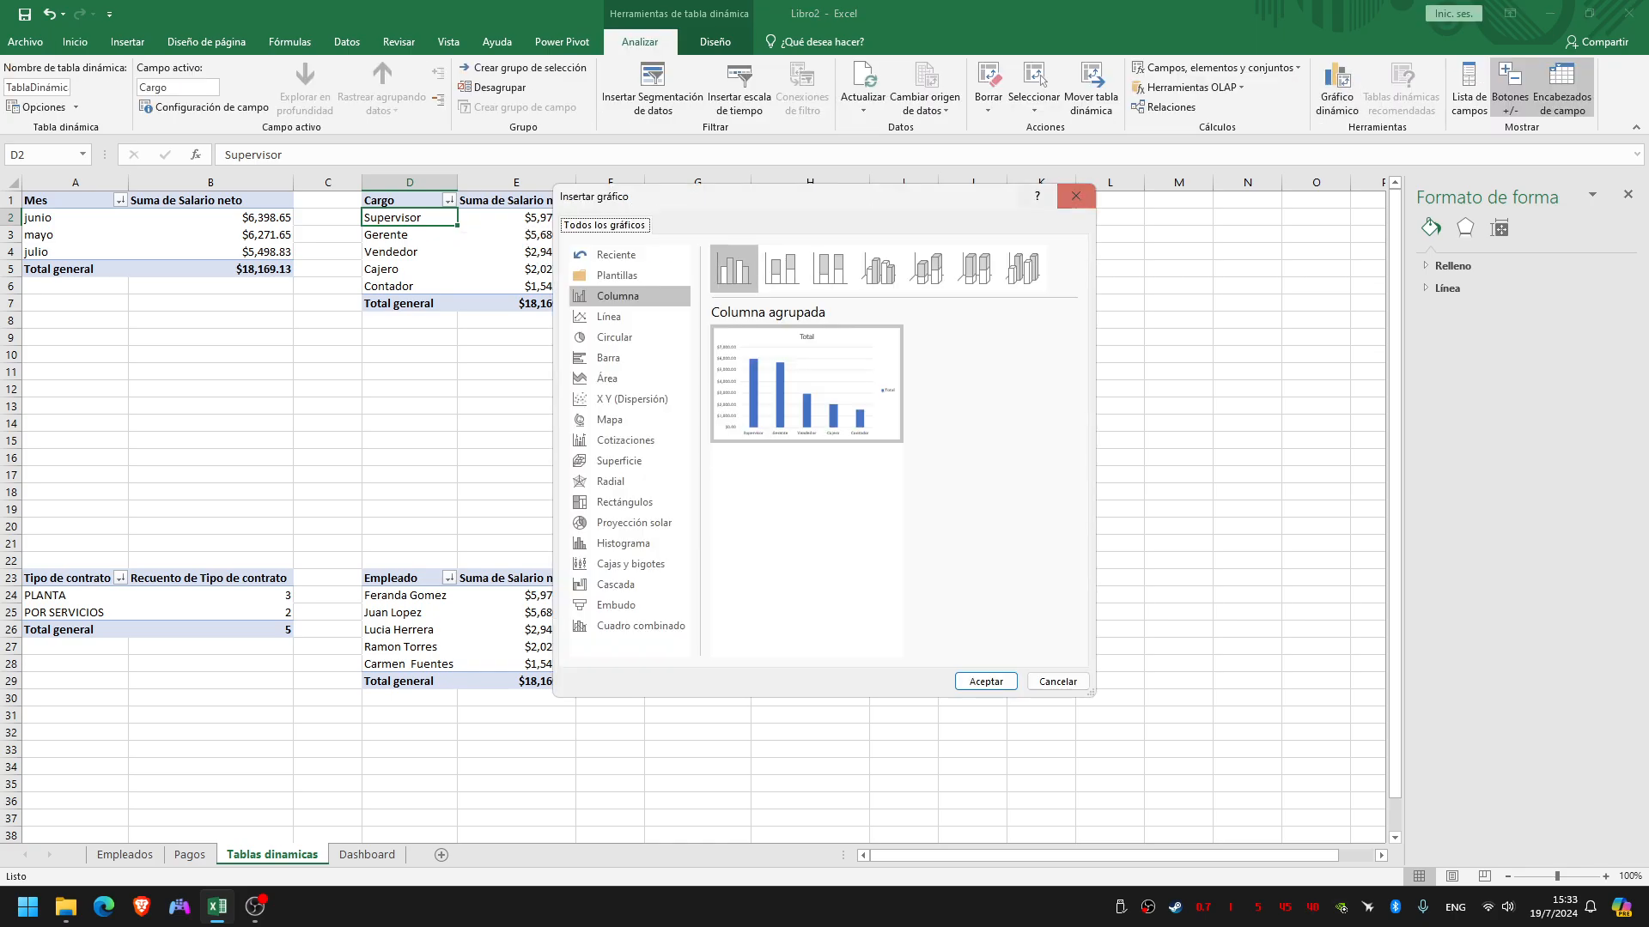
{"action": "left_click_drag", "start_coordinate": [841, 198], "coordinate": [996, 152]}
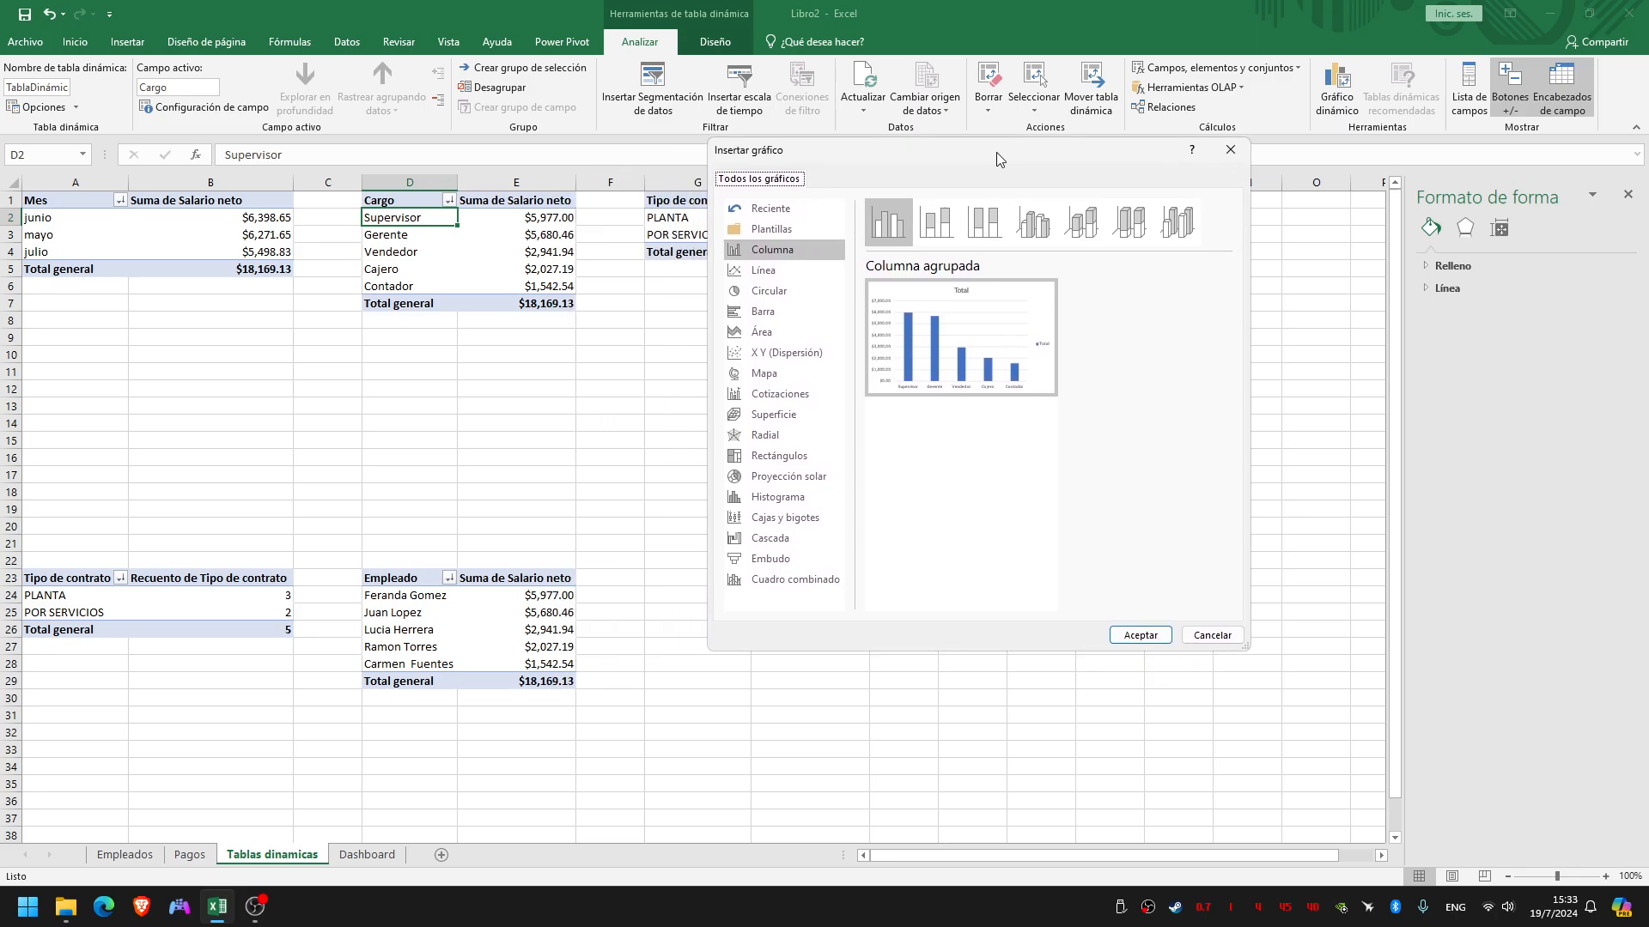
{"action": "left_click", "coordinate": [784, 271]}
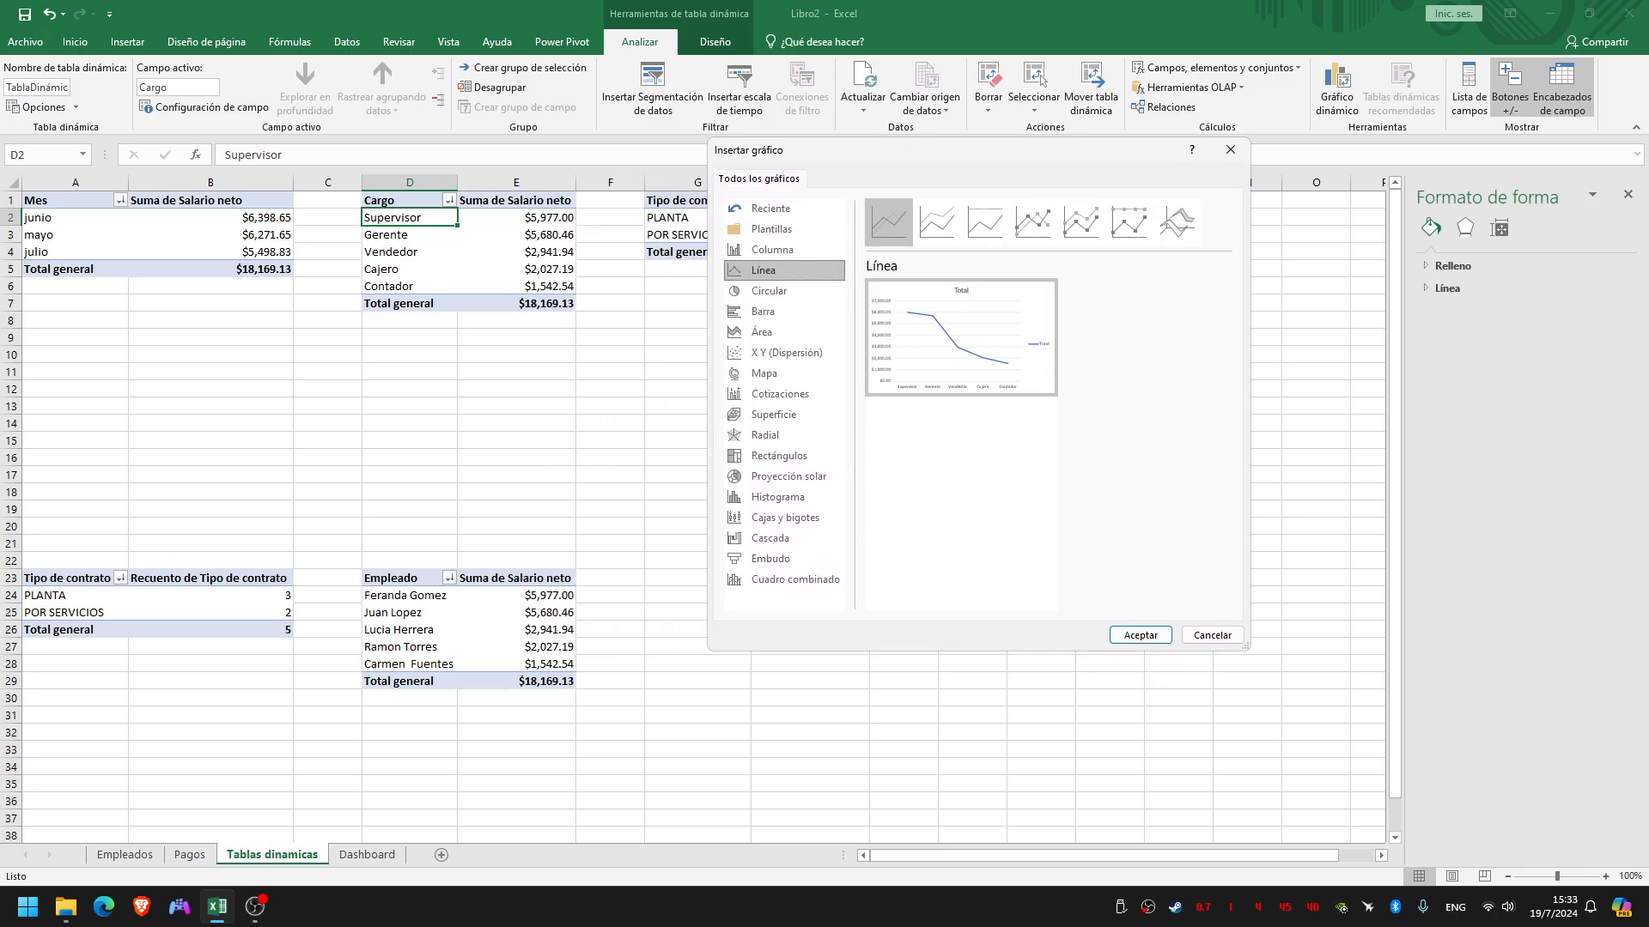
{"action": "left_click", "coordinate": [1032, 221]}
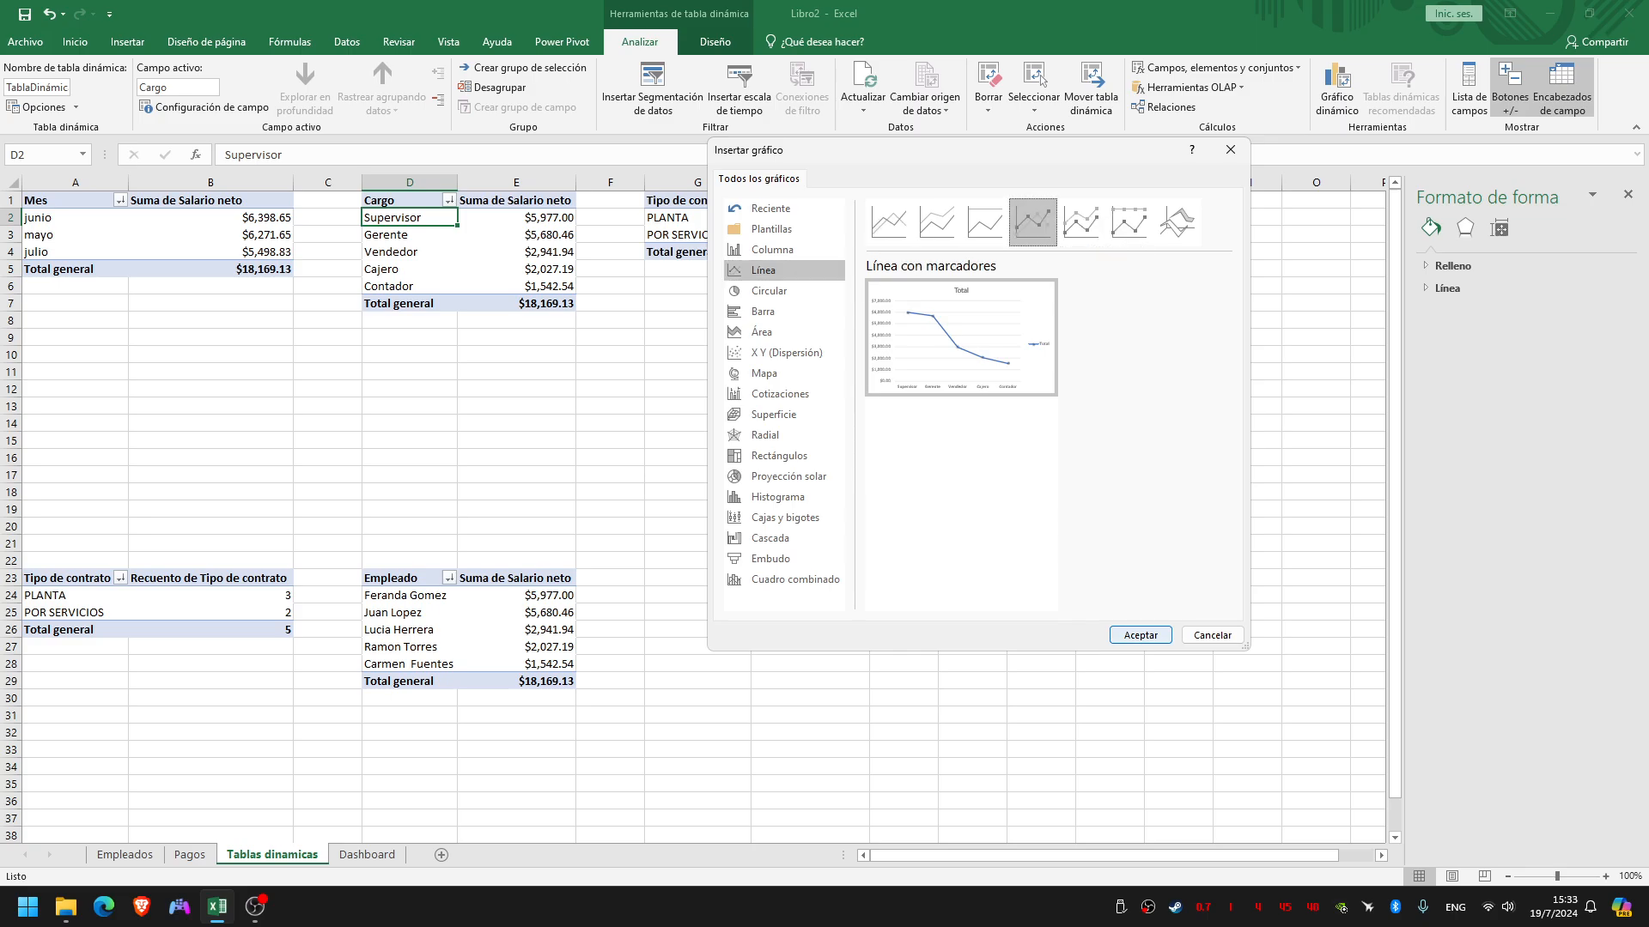
{"action": "left_click", "coordinate": [1141, 635]}
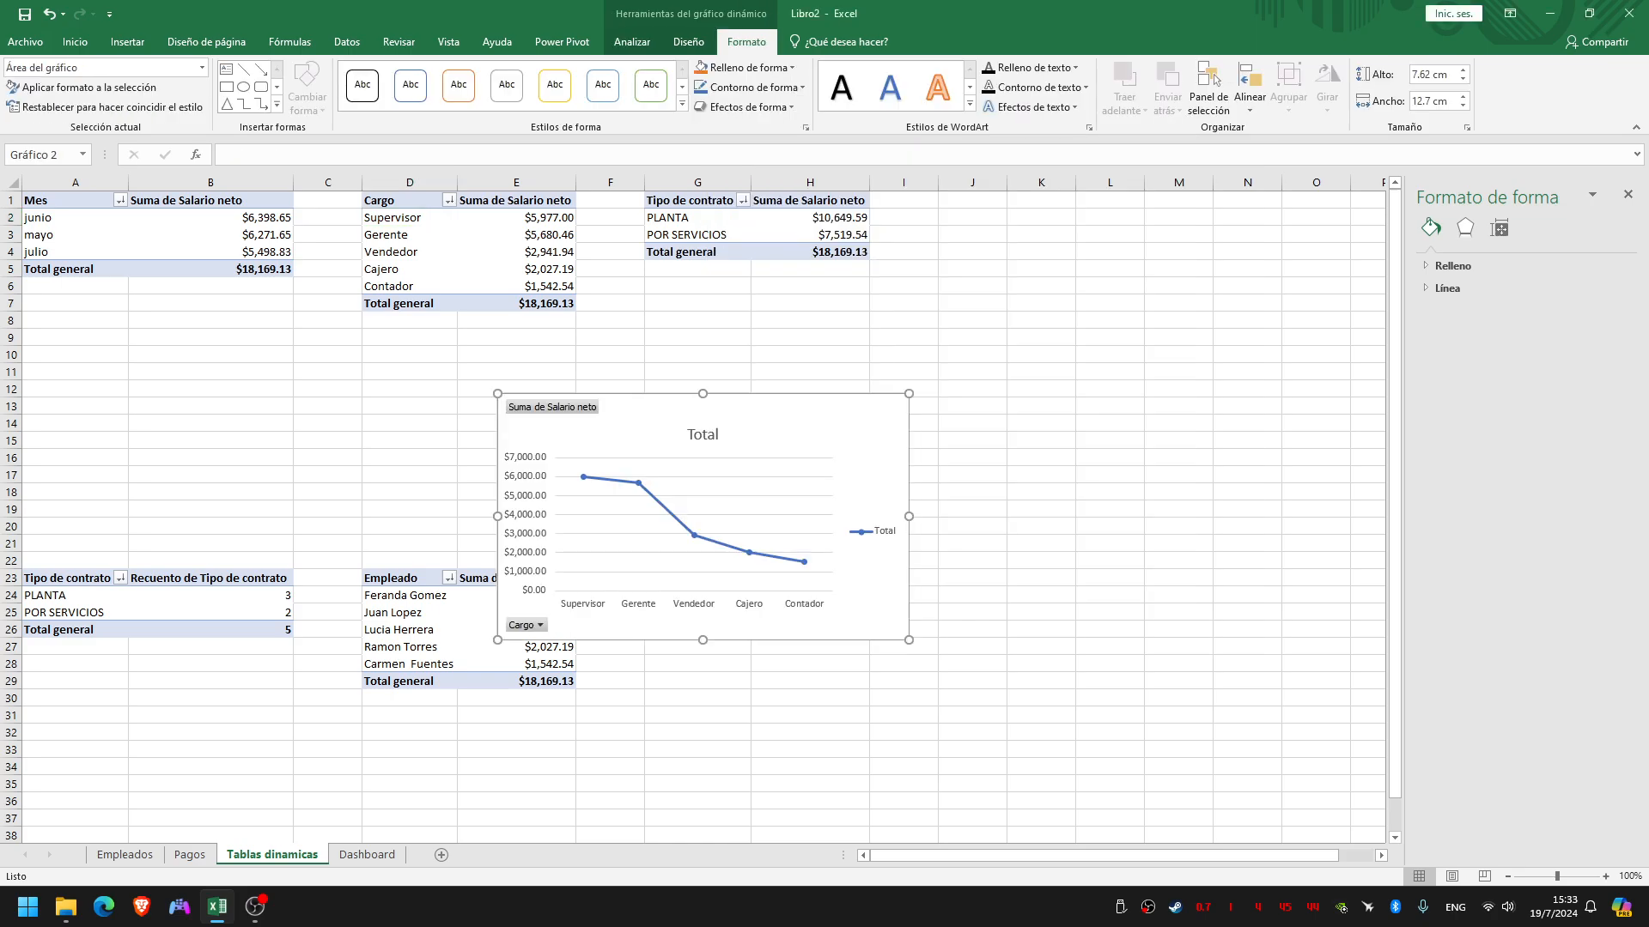
Move the new line chart clear of the pivot tables, to about rows 8 to 22, and hide all its field buttons
{"action": "left_click_drag", "start_coordinate": [841, 430], "coordinate": [1082, 361]}
{"action": "right_click", "coordinate": [783, 338]}
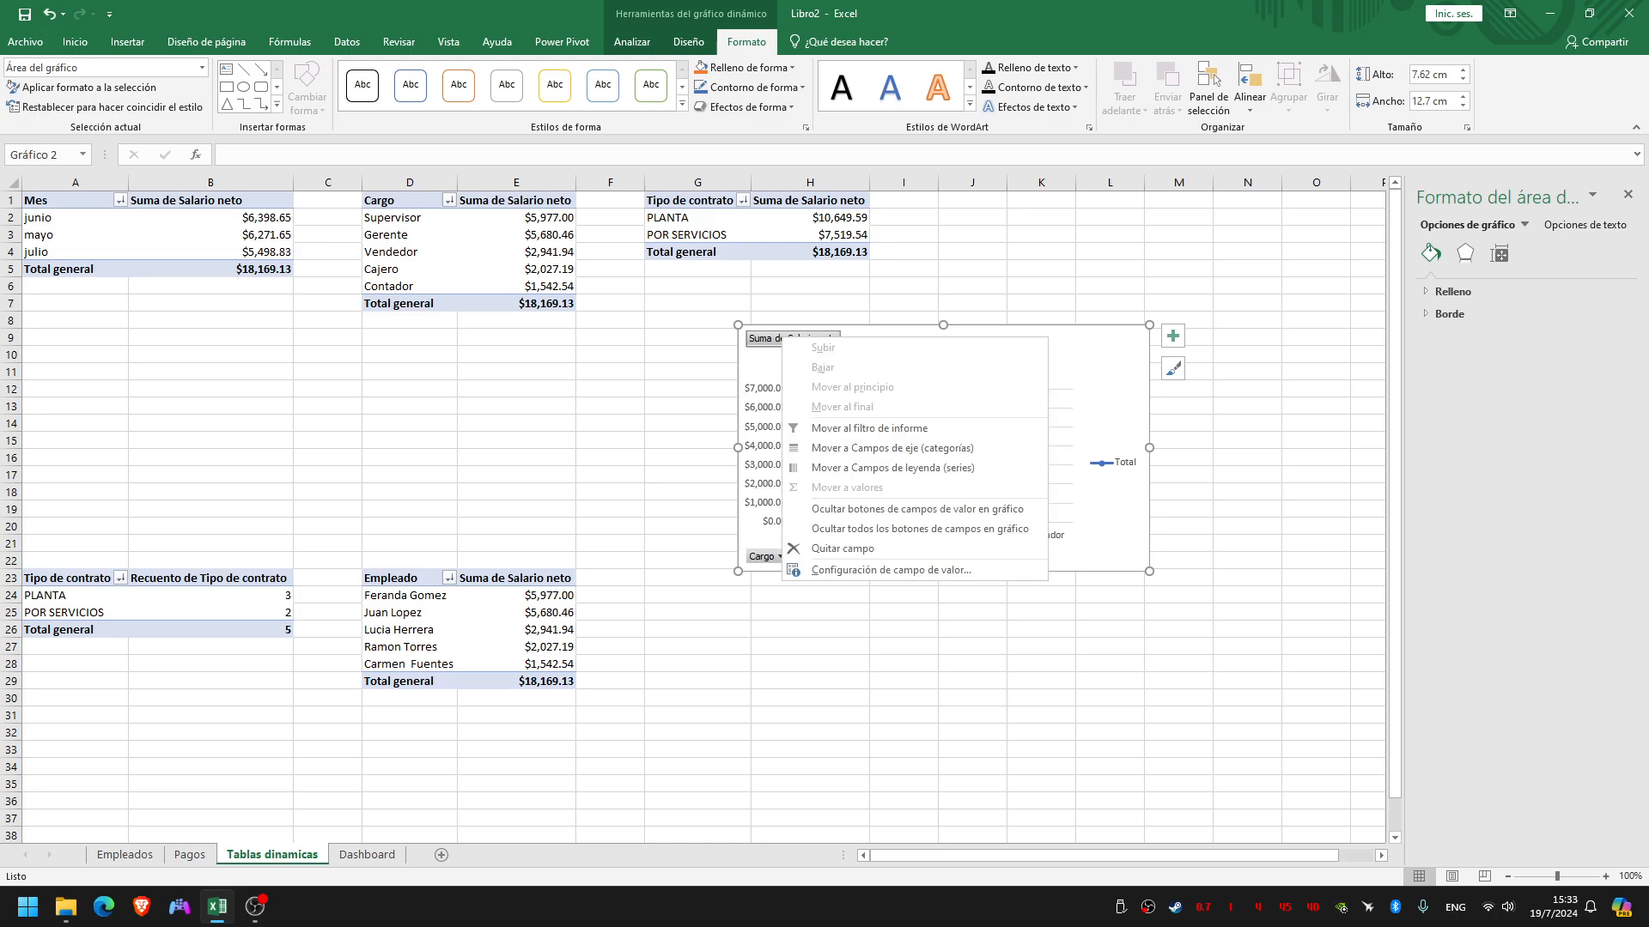
{"action": "left_click", "coordinate": [919, 528]}
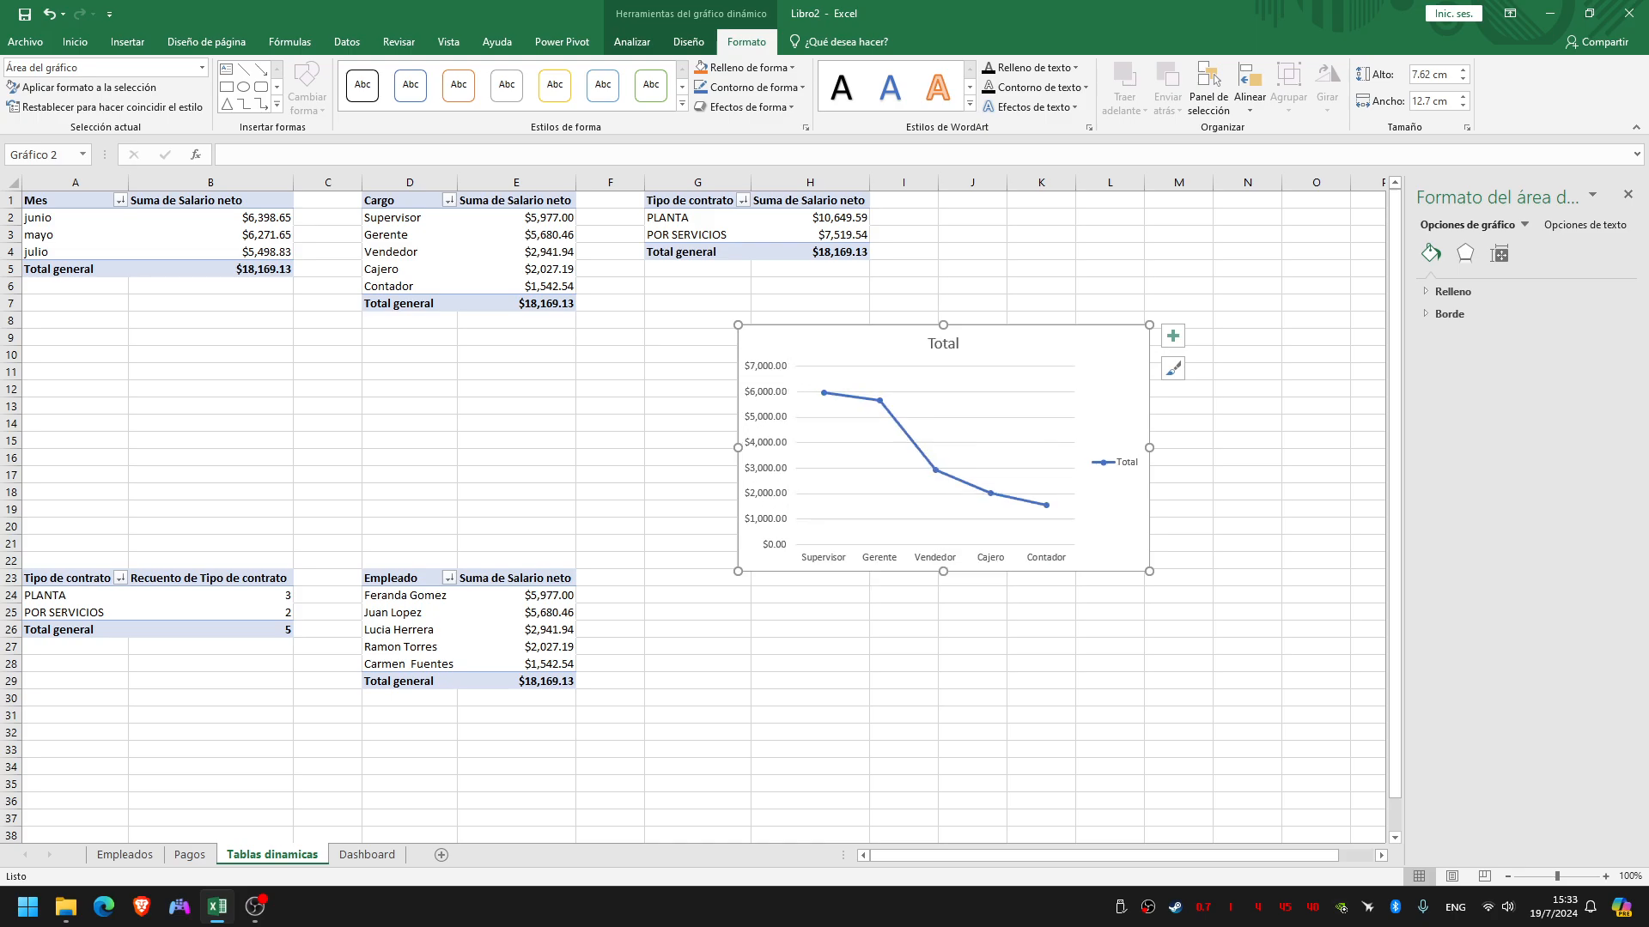
Change the line chart's title to "Resumen de total de salarios neto por cargo"
{"action": "left_click", "coordinate": [943, 344]}
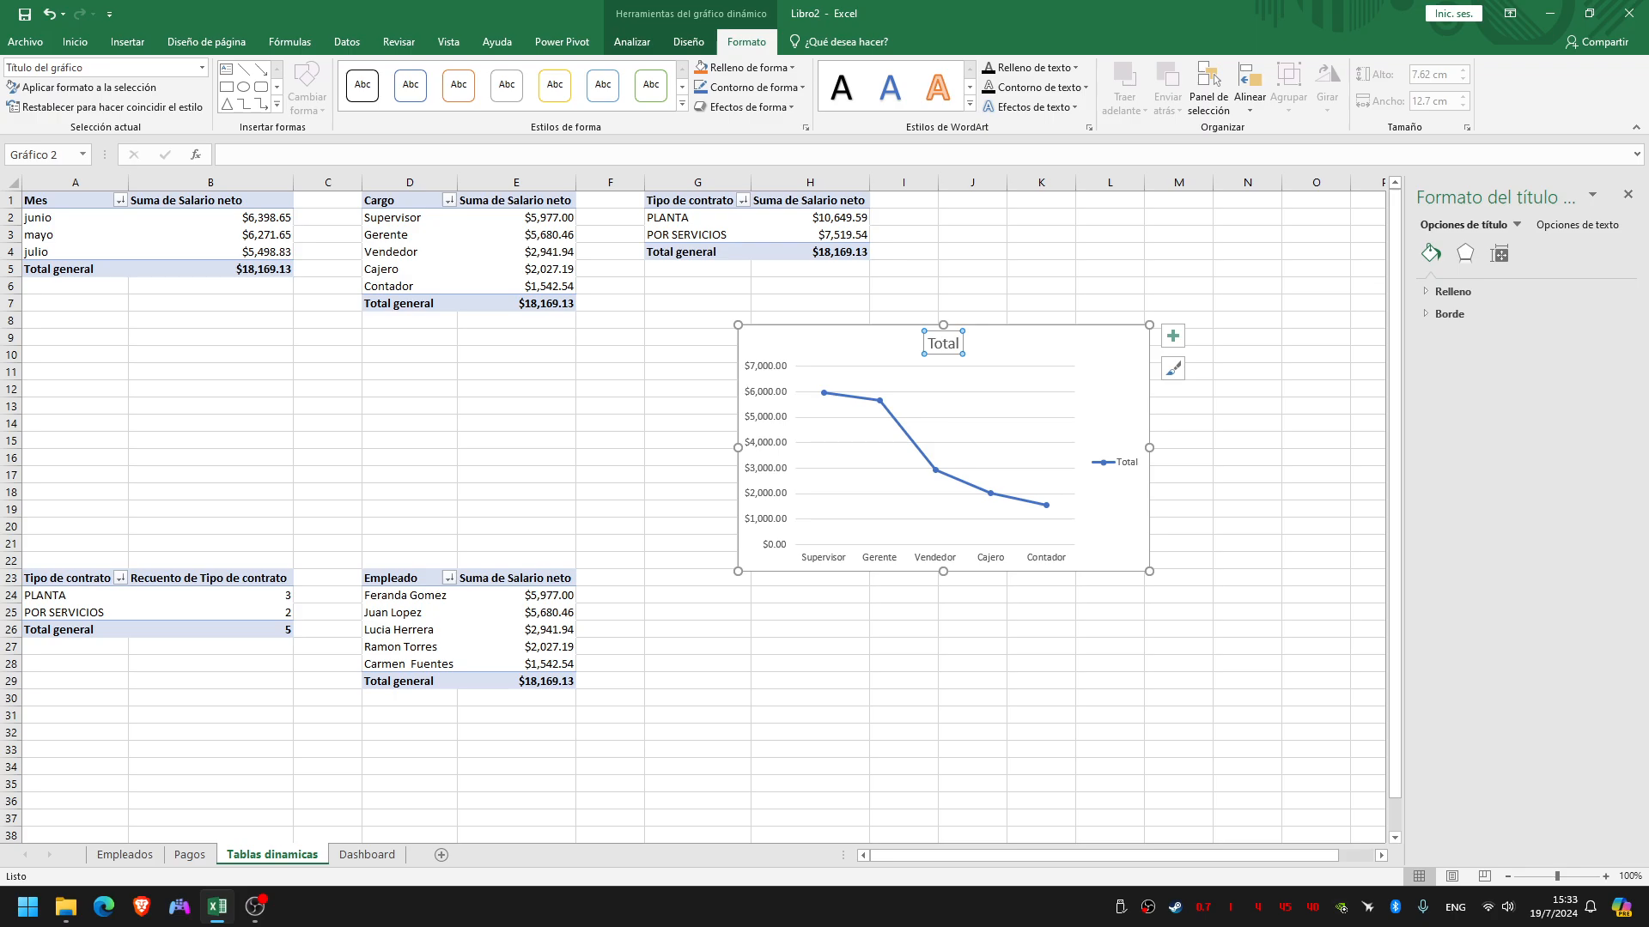
{"action": "double_click", "coordinate": [943, 344]}
{"action": "type", "text": "Res"}
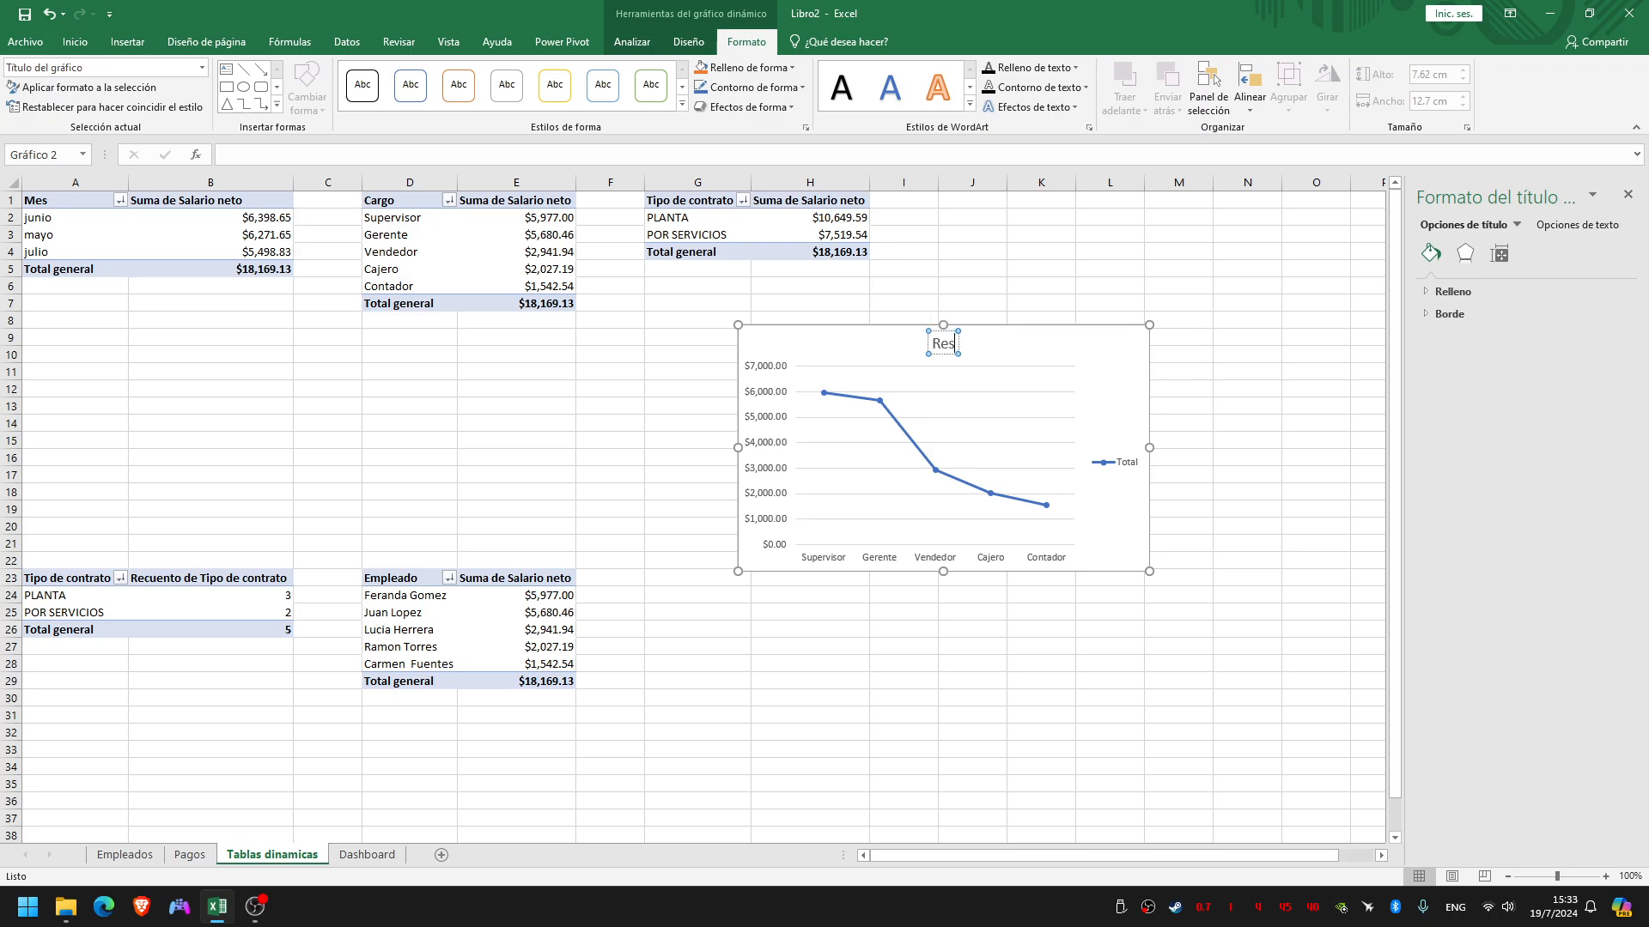
{"action": "type", "text": "umen de"}
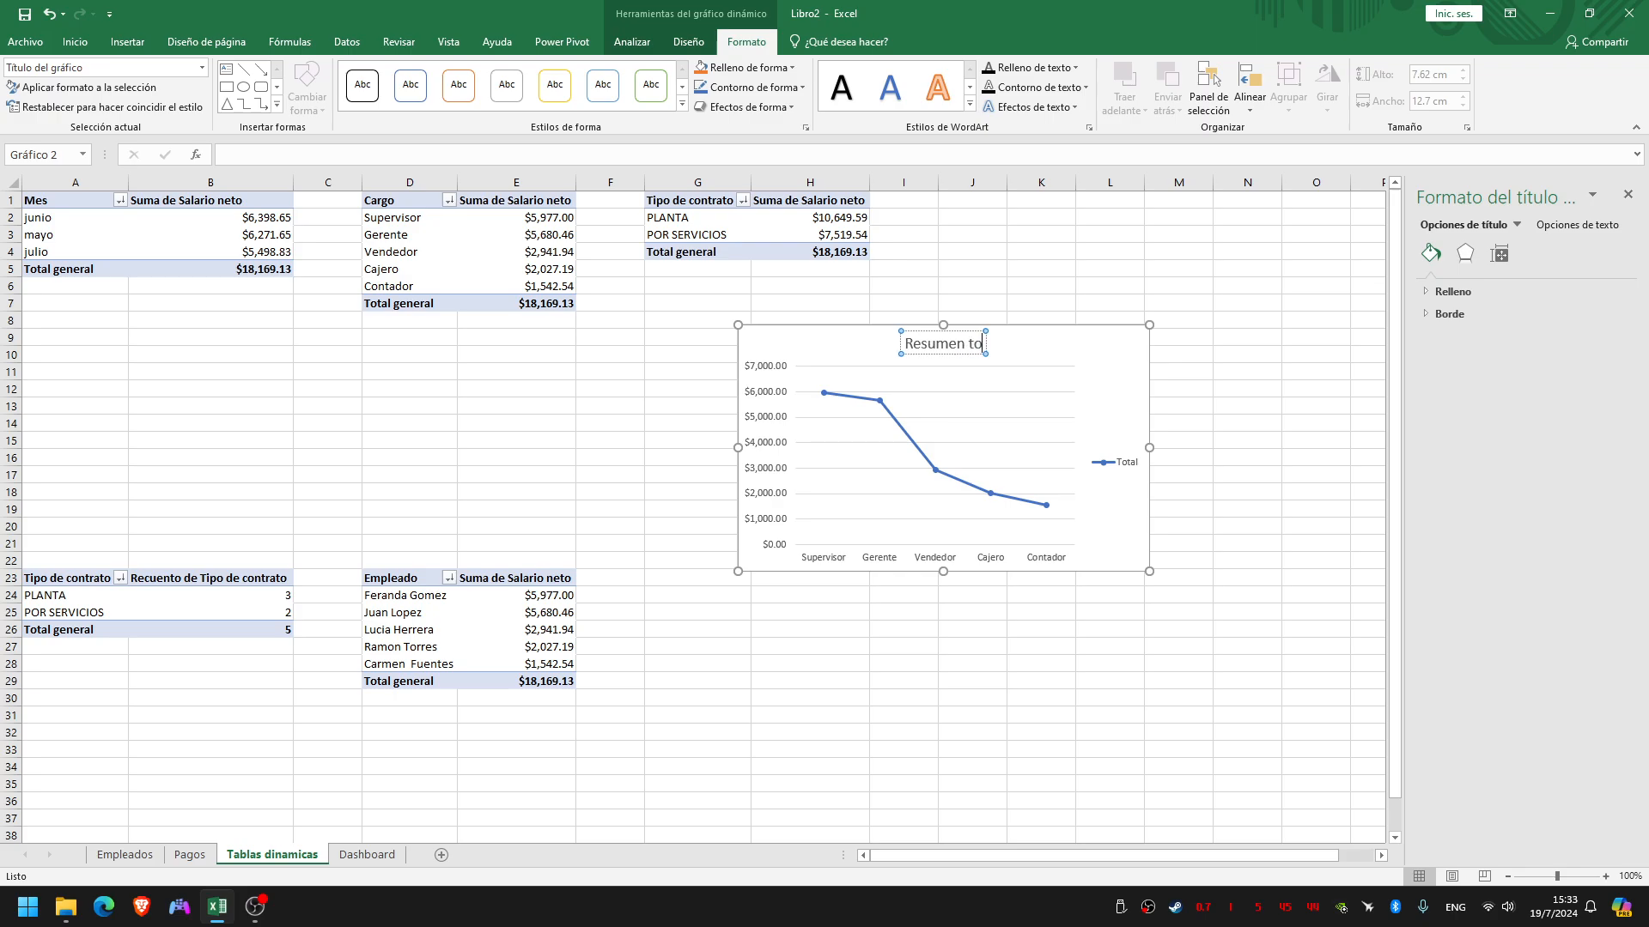
{"action": "type", "text": " tot"}
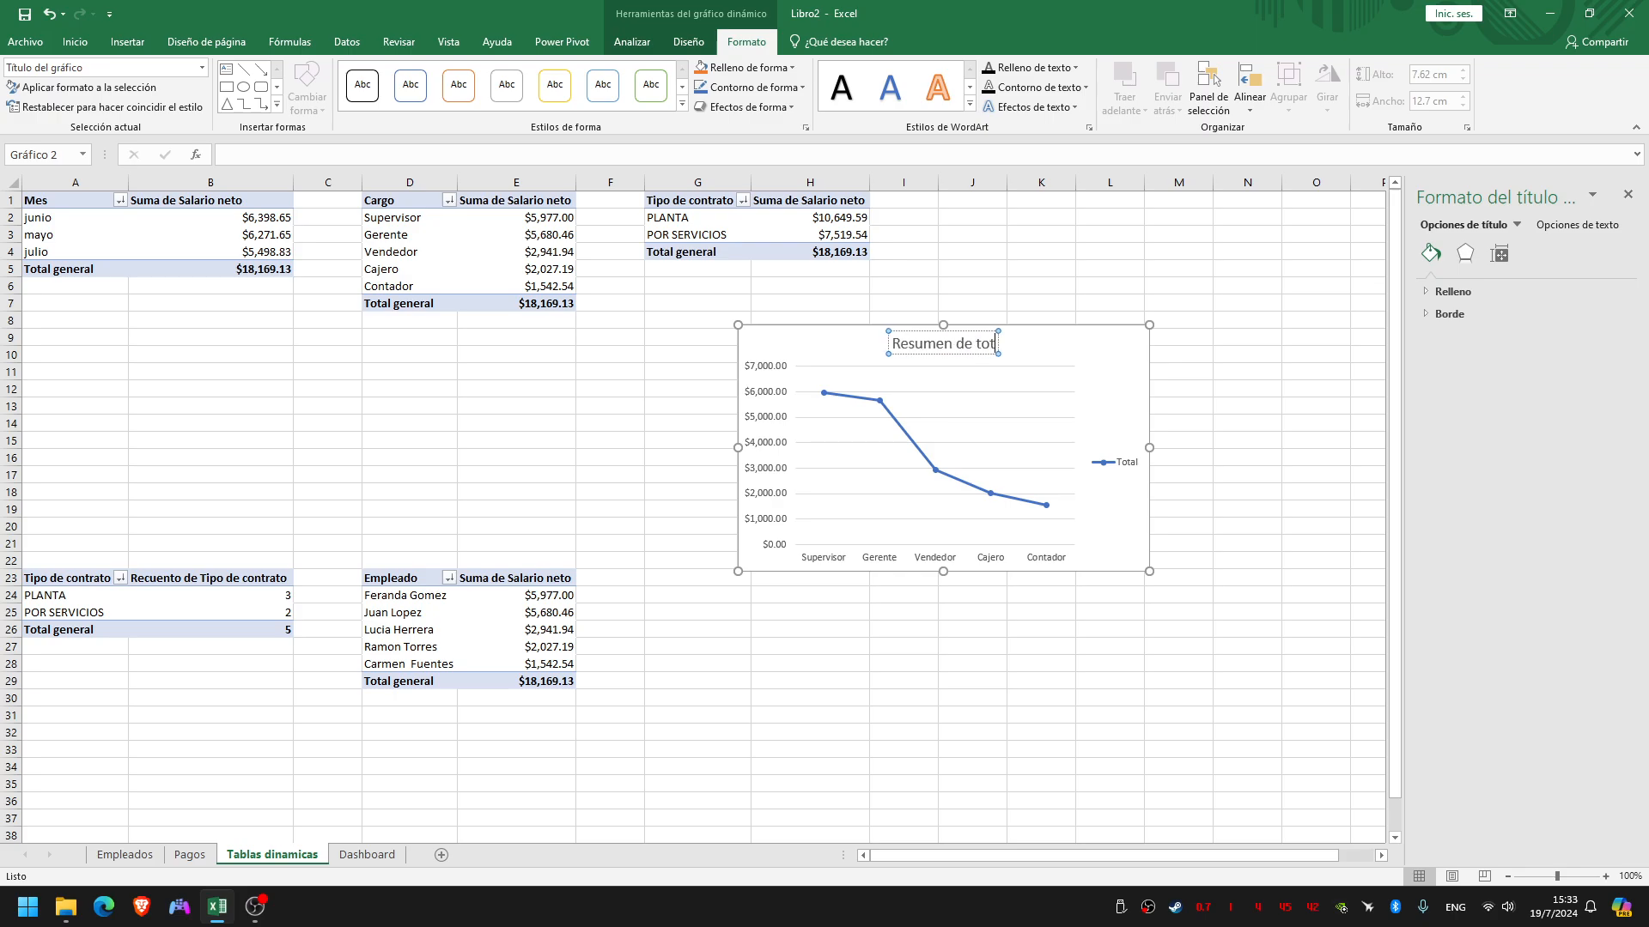
{"action": "type", "text": "al de salar"}
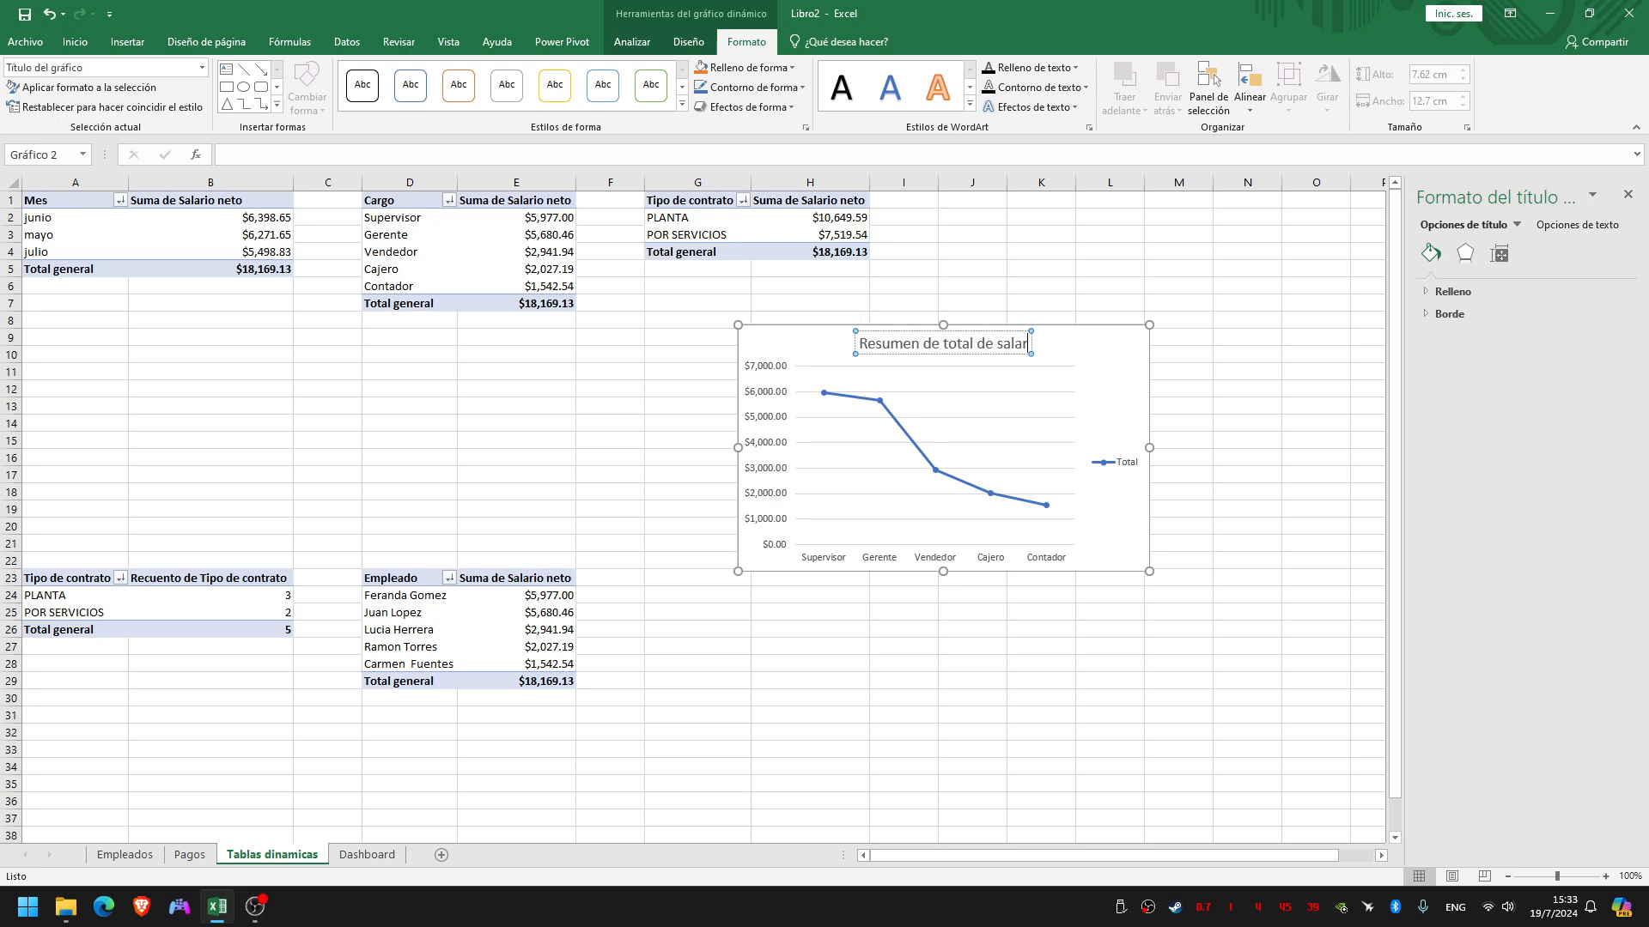
{"action": "type", "text": "ios n"}
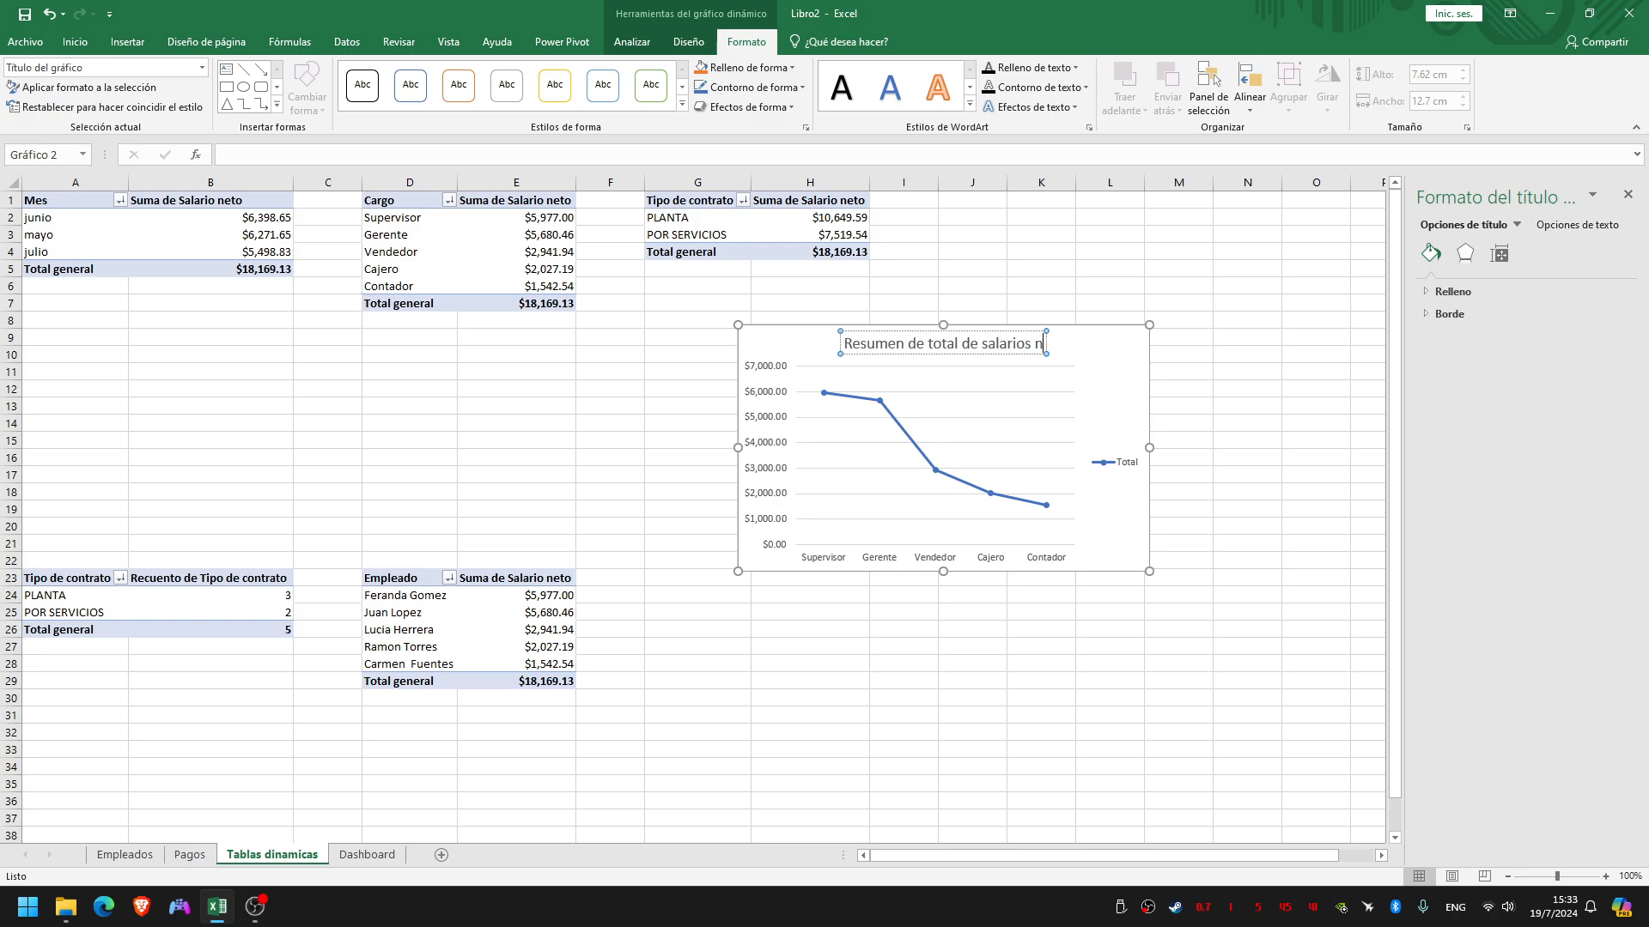
{"action": "type", "text": "eto por cargo"}
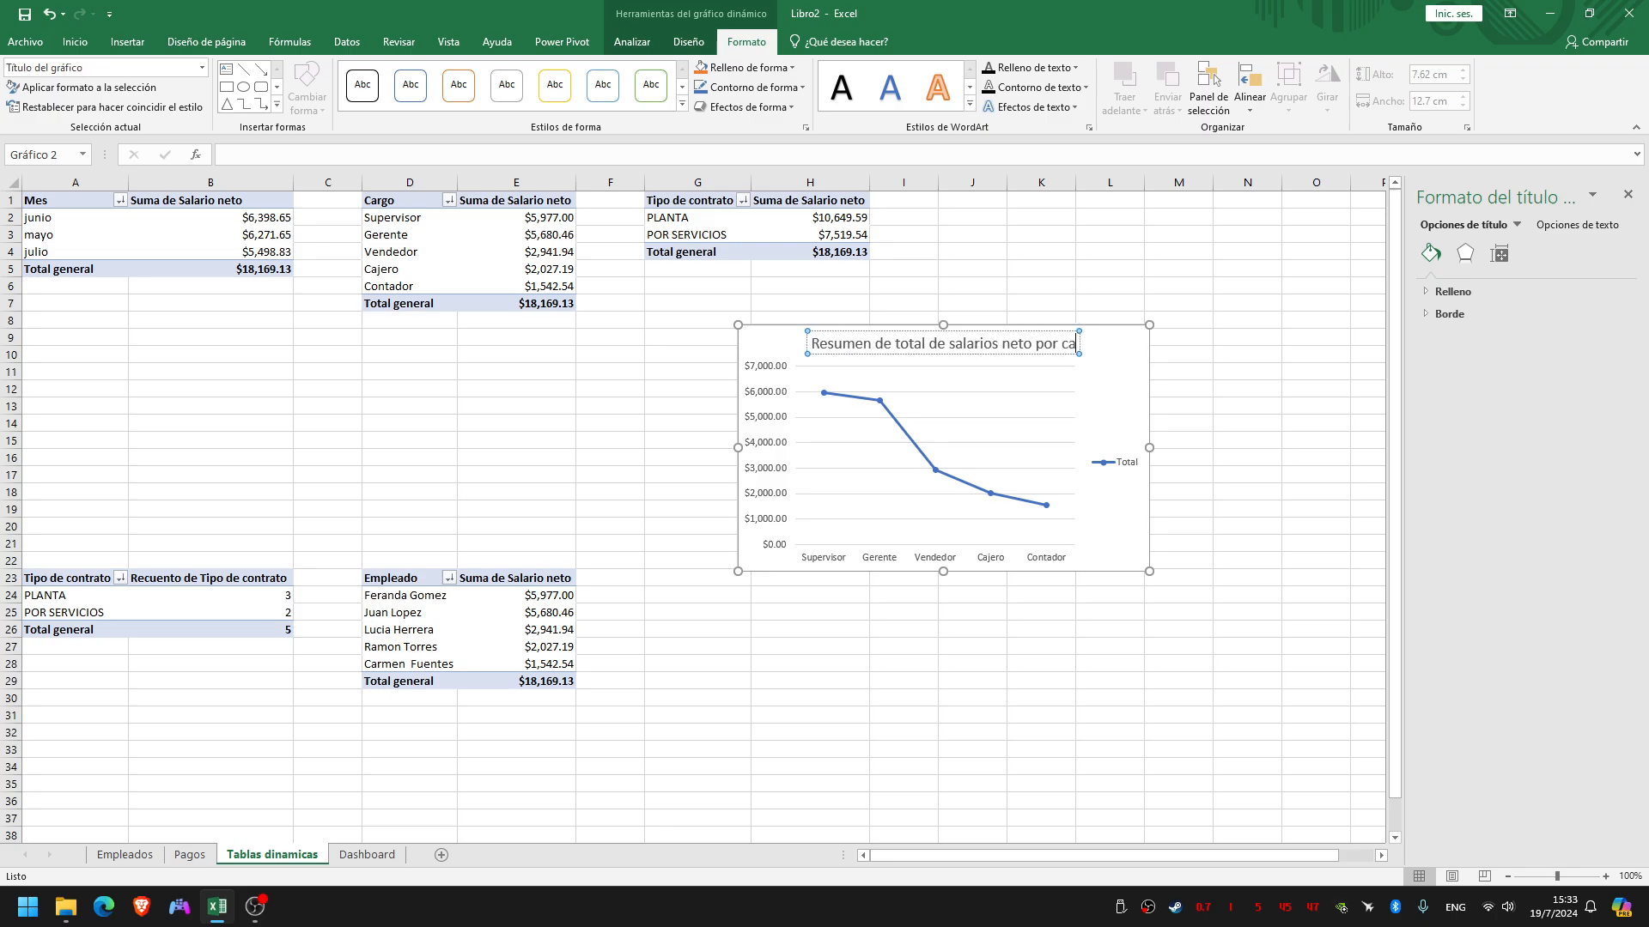
{"action": "key", "text": "Escape"}
{"action": "key", "text": "Escape"}
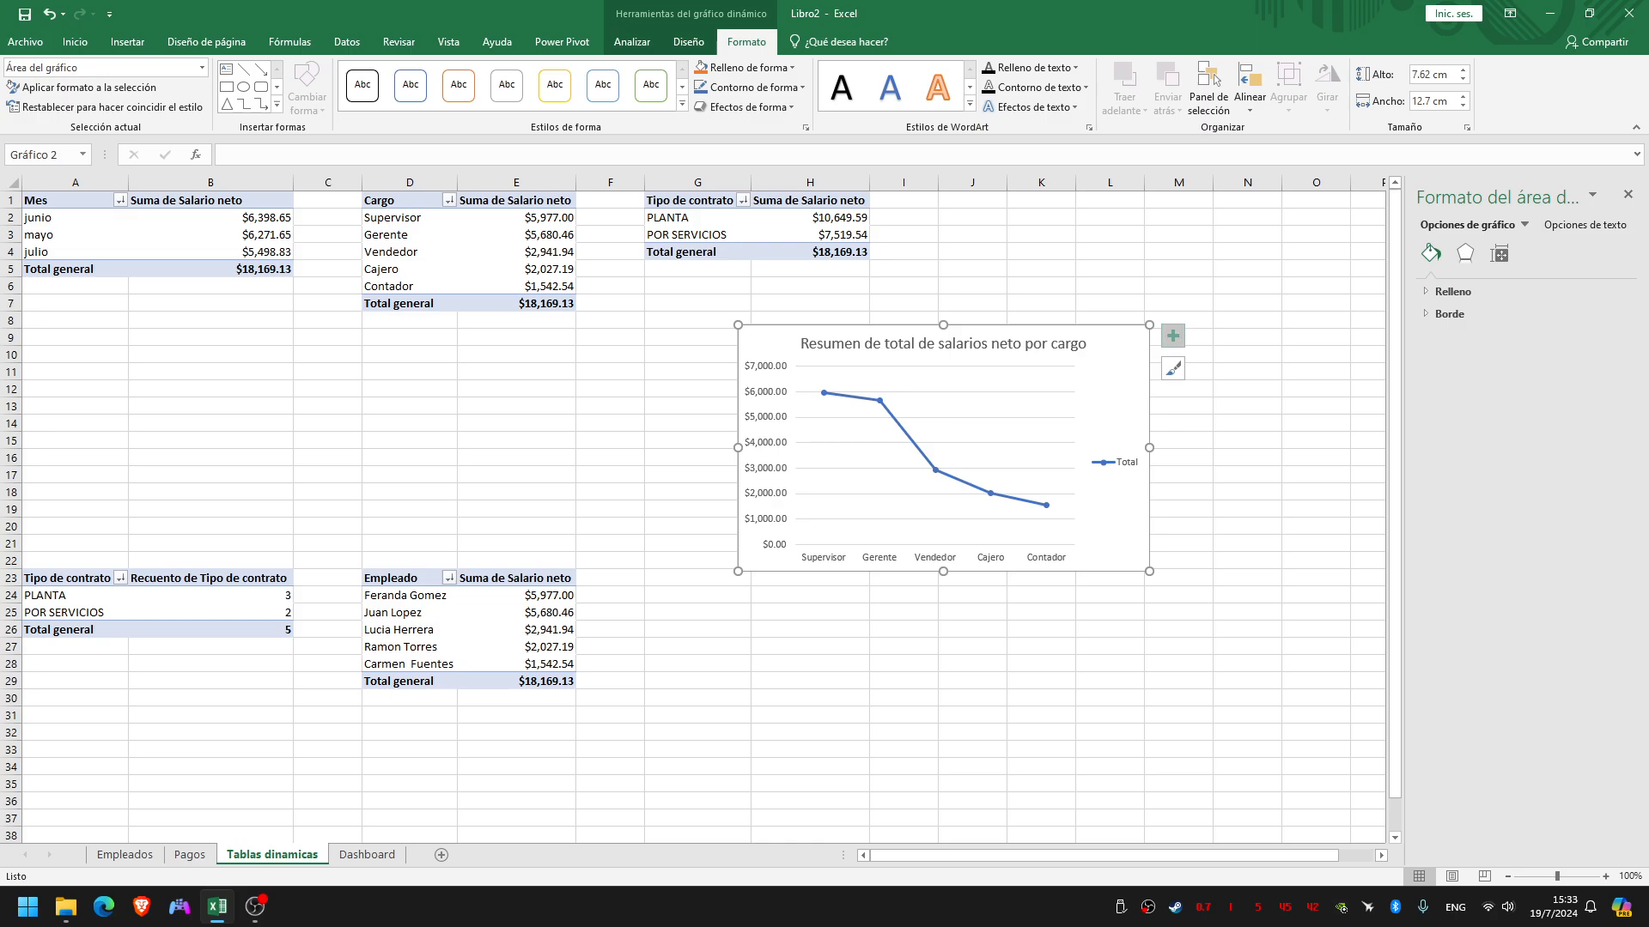
Add axis titles to the line chart and title the horizontal axis "Cargos"
{"action": "left_click", "coordinate": [1173, 335]}
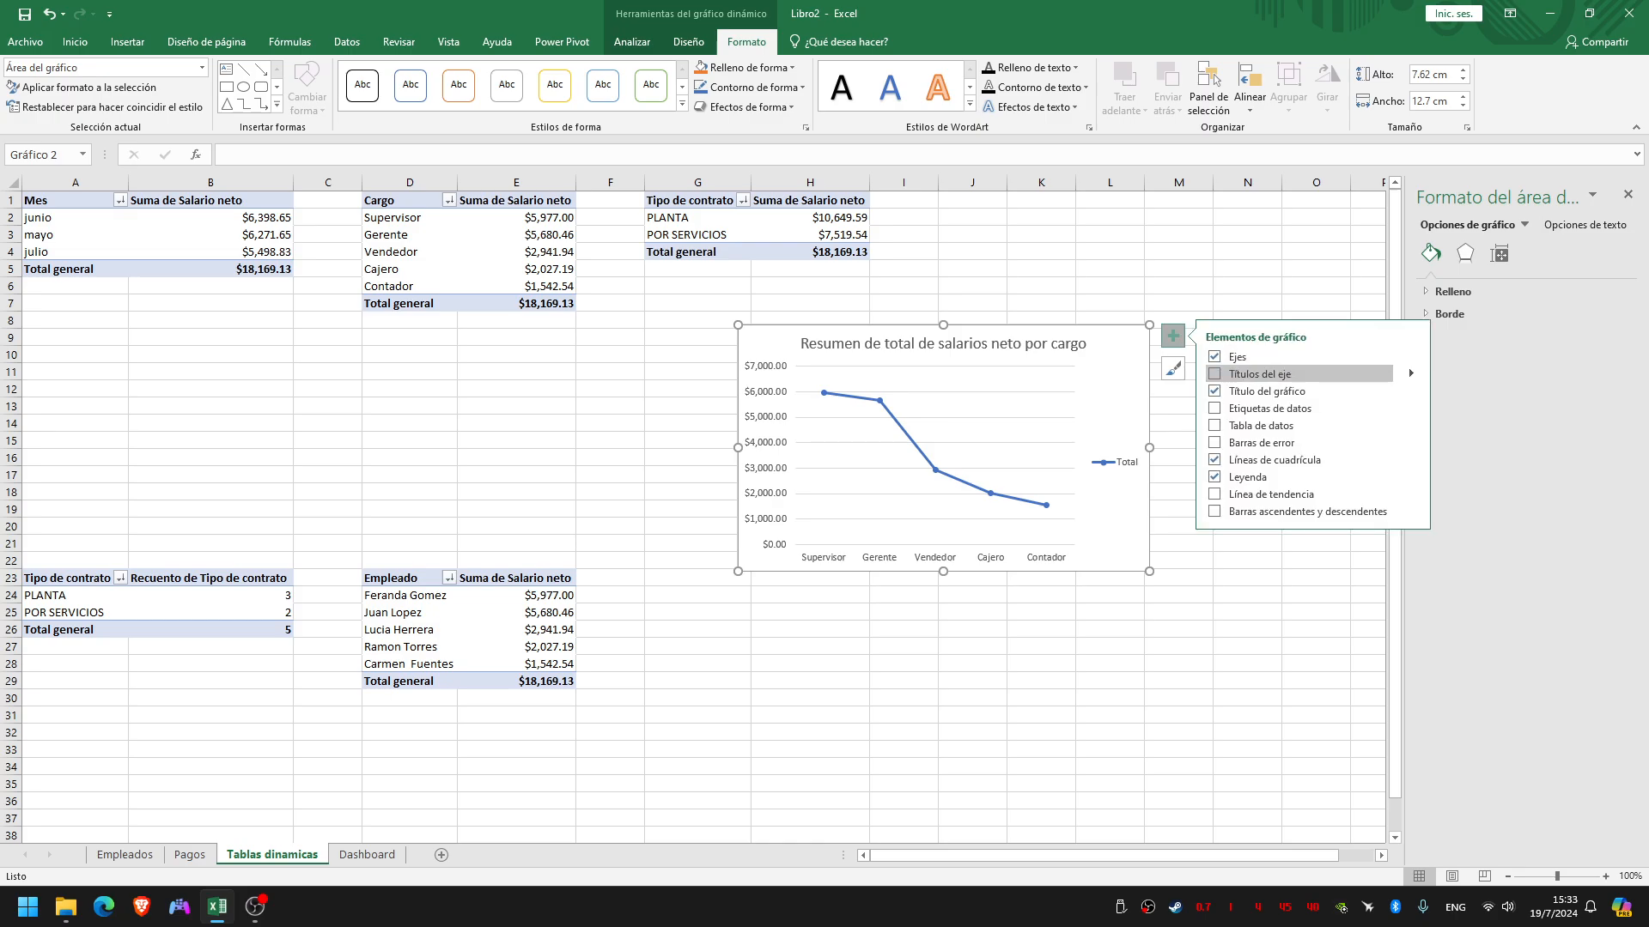
{"action": "left_click", "coordinate": [1215, 374]}
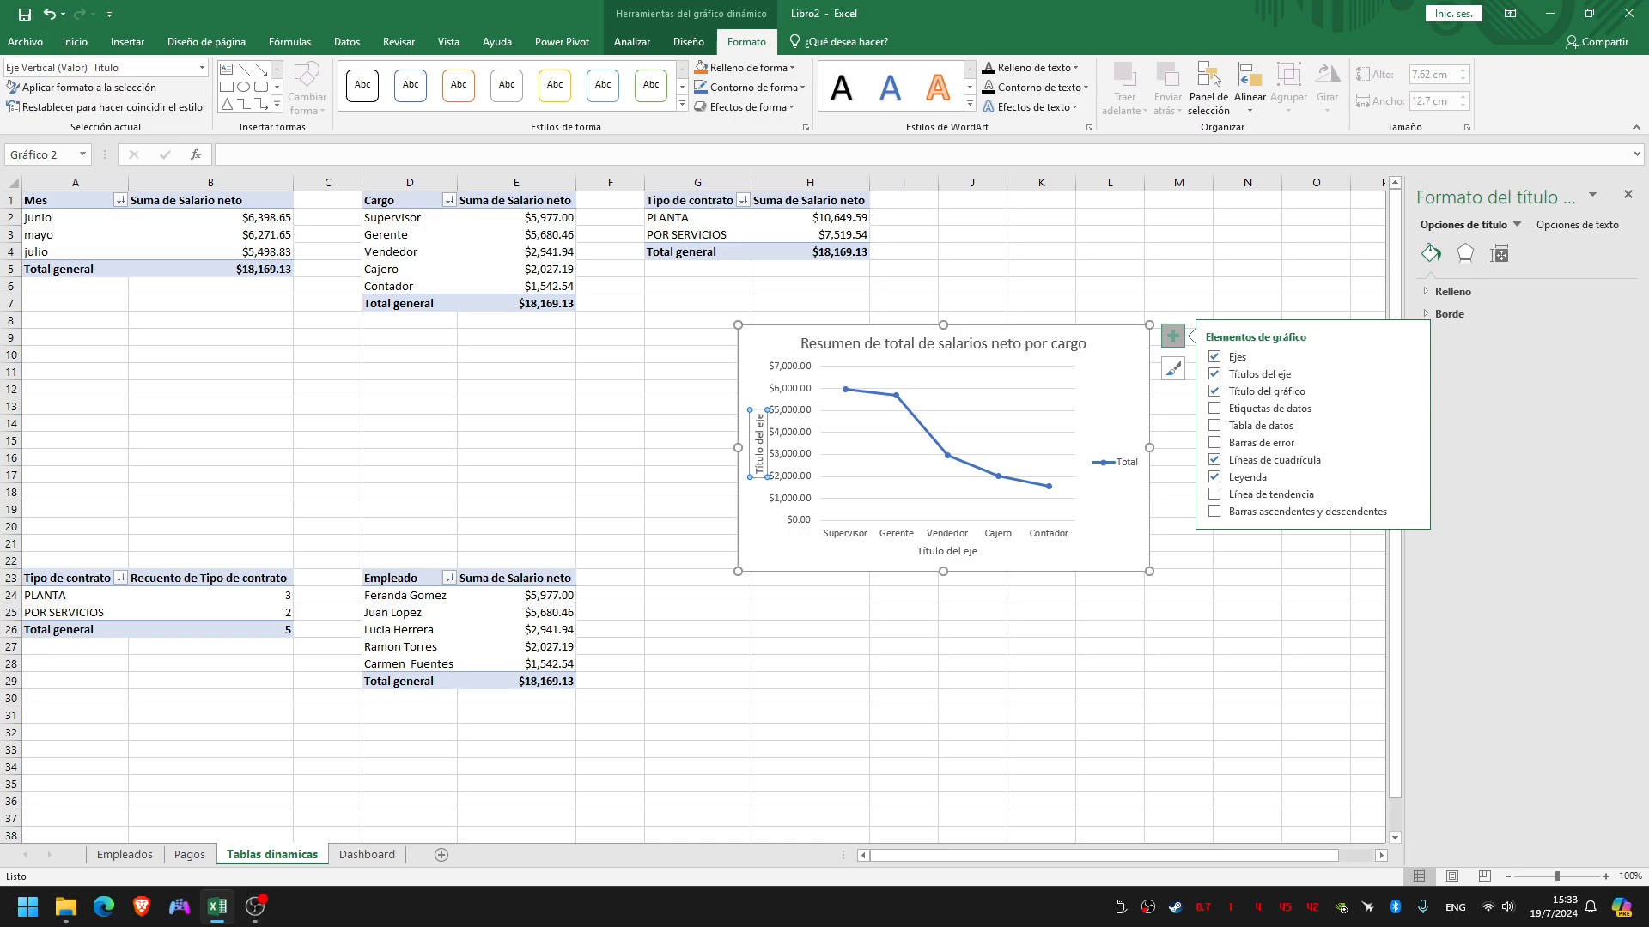
{"action": "left_click", "coordinate": [1178, 595]}
{"action": "left_click", "coordinate": [936, 551]}
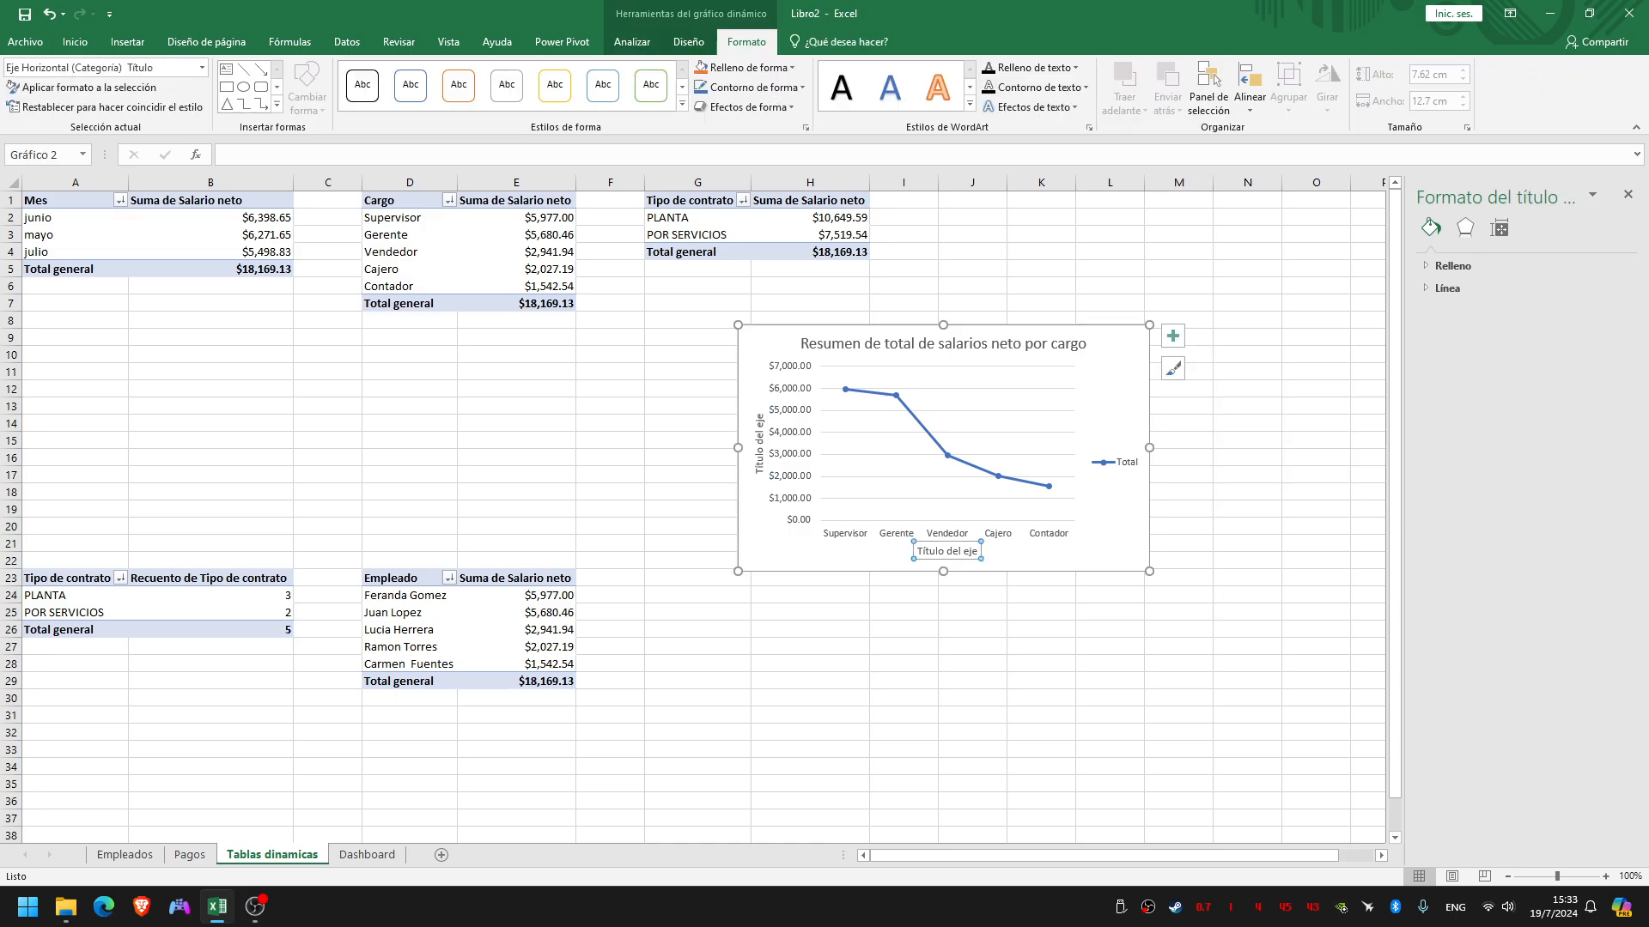
{"action": "left_click", "coordinate": [936, 551]}
{"action": "triple_click", "coordinate": [936, 552]}
{"action": "type", "text": "Cargos"}
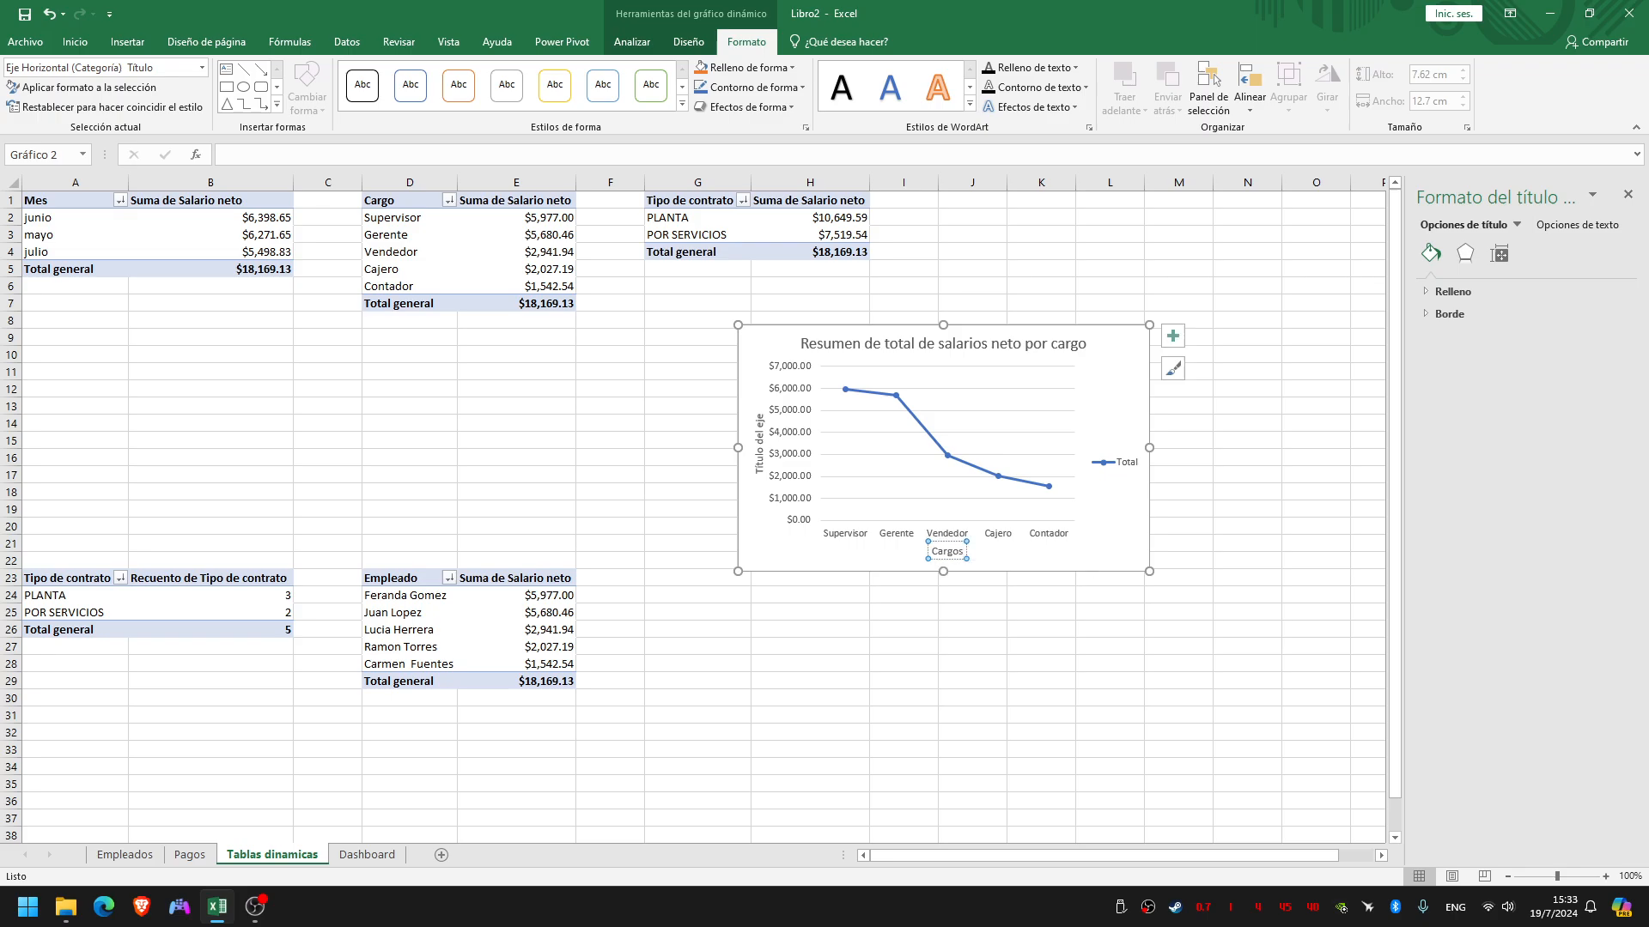
Title the line chart's vertical axis "Dolares" and select the whole chart area
{"action": "triple_click", "coordinate": [759, 443]}
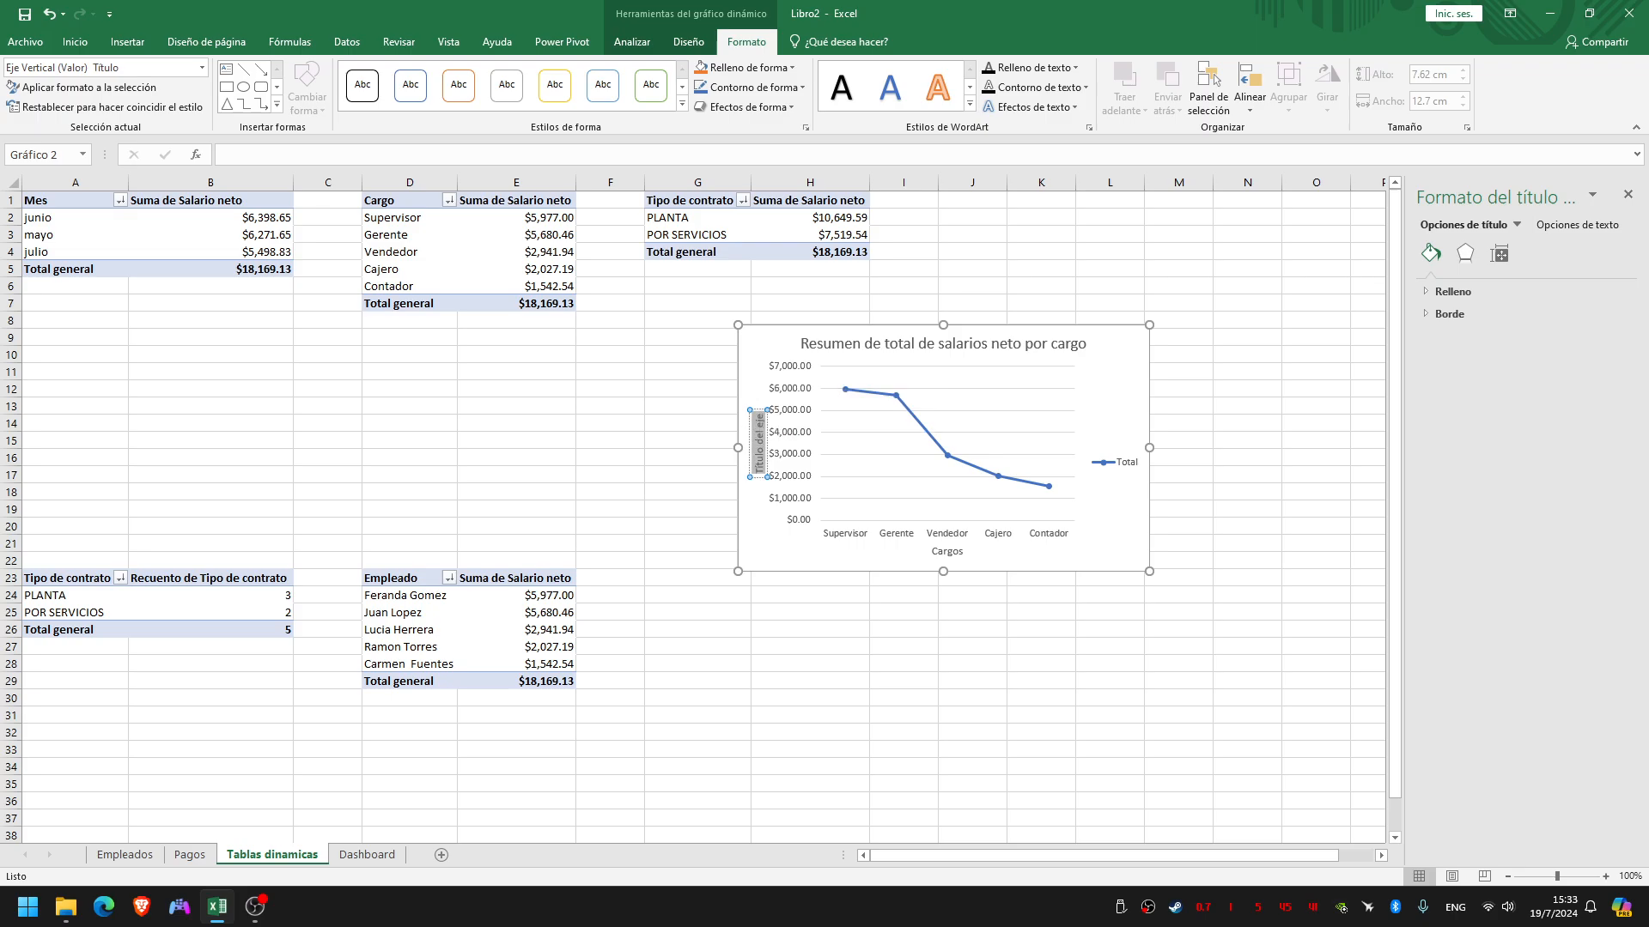
{"action": "type", "text": "Dolares"}
{"action": "left_click", "coordinate": [972, 664]}
{"action": "left_click", "coordinate": [1107, 532]}
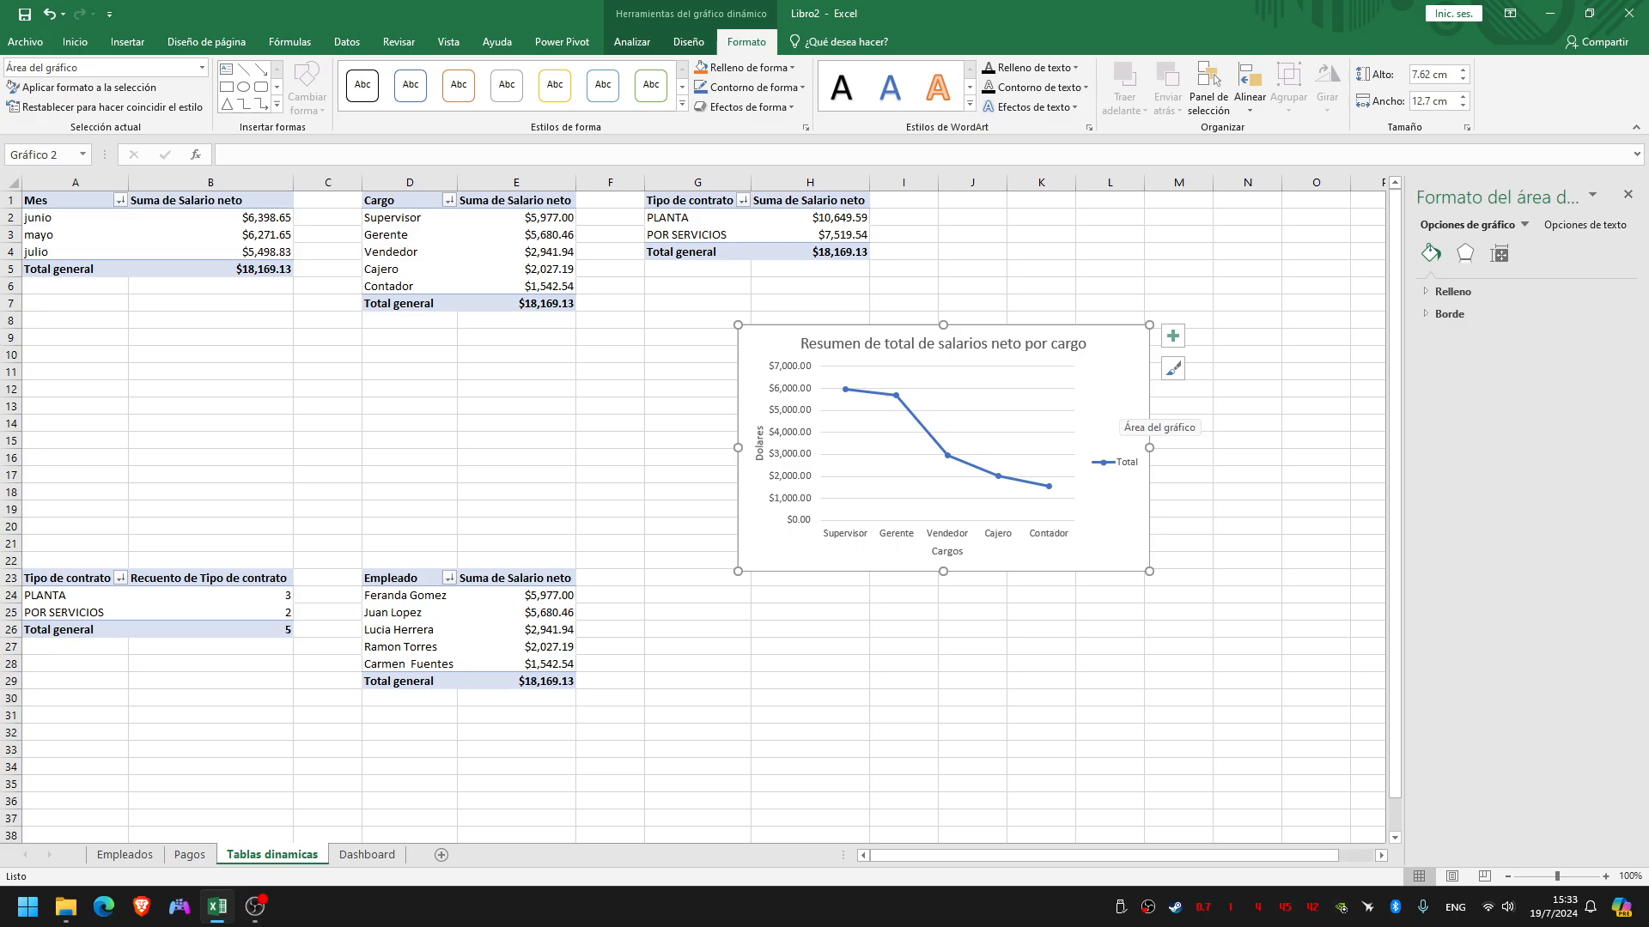
{"action": "left_click", "coordinate": [688, 41]}
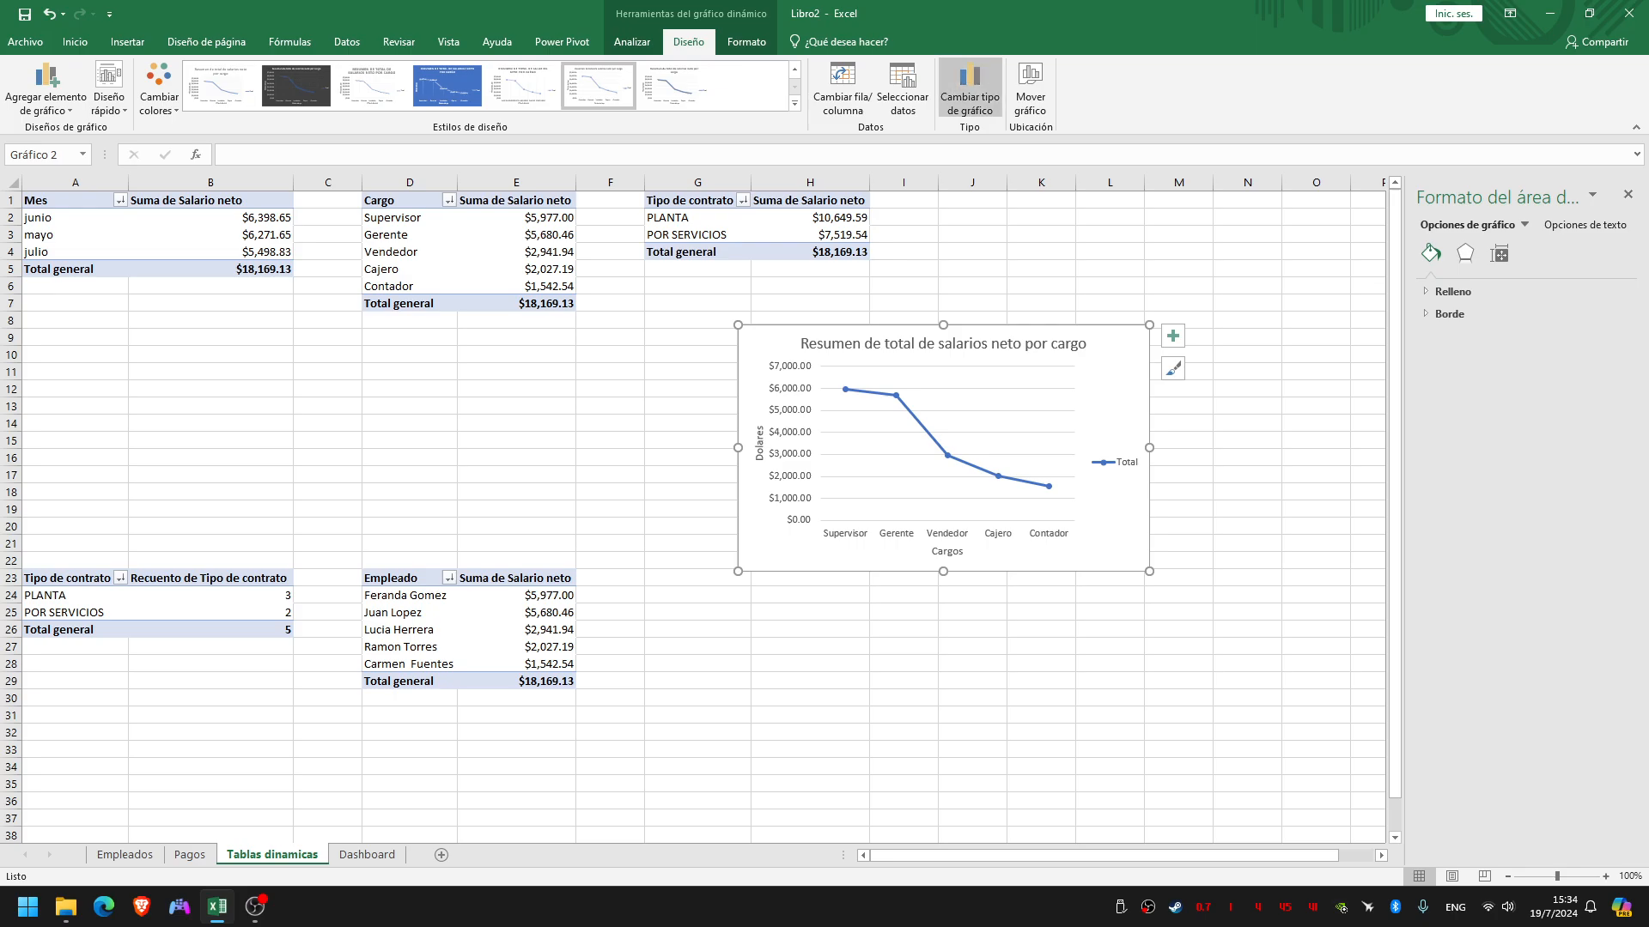
{"action": "left_click", "coordinate": [969, 88]}
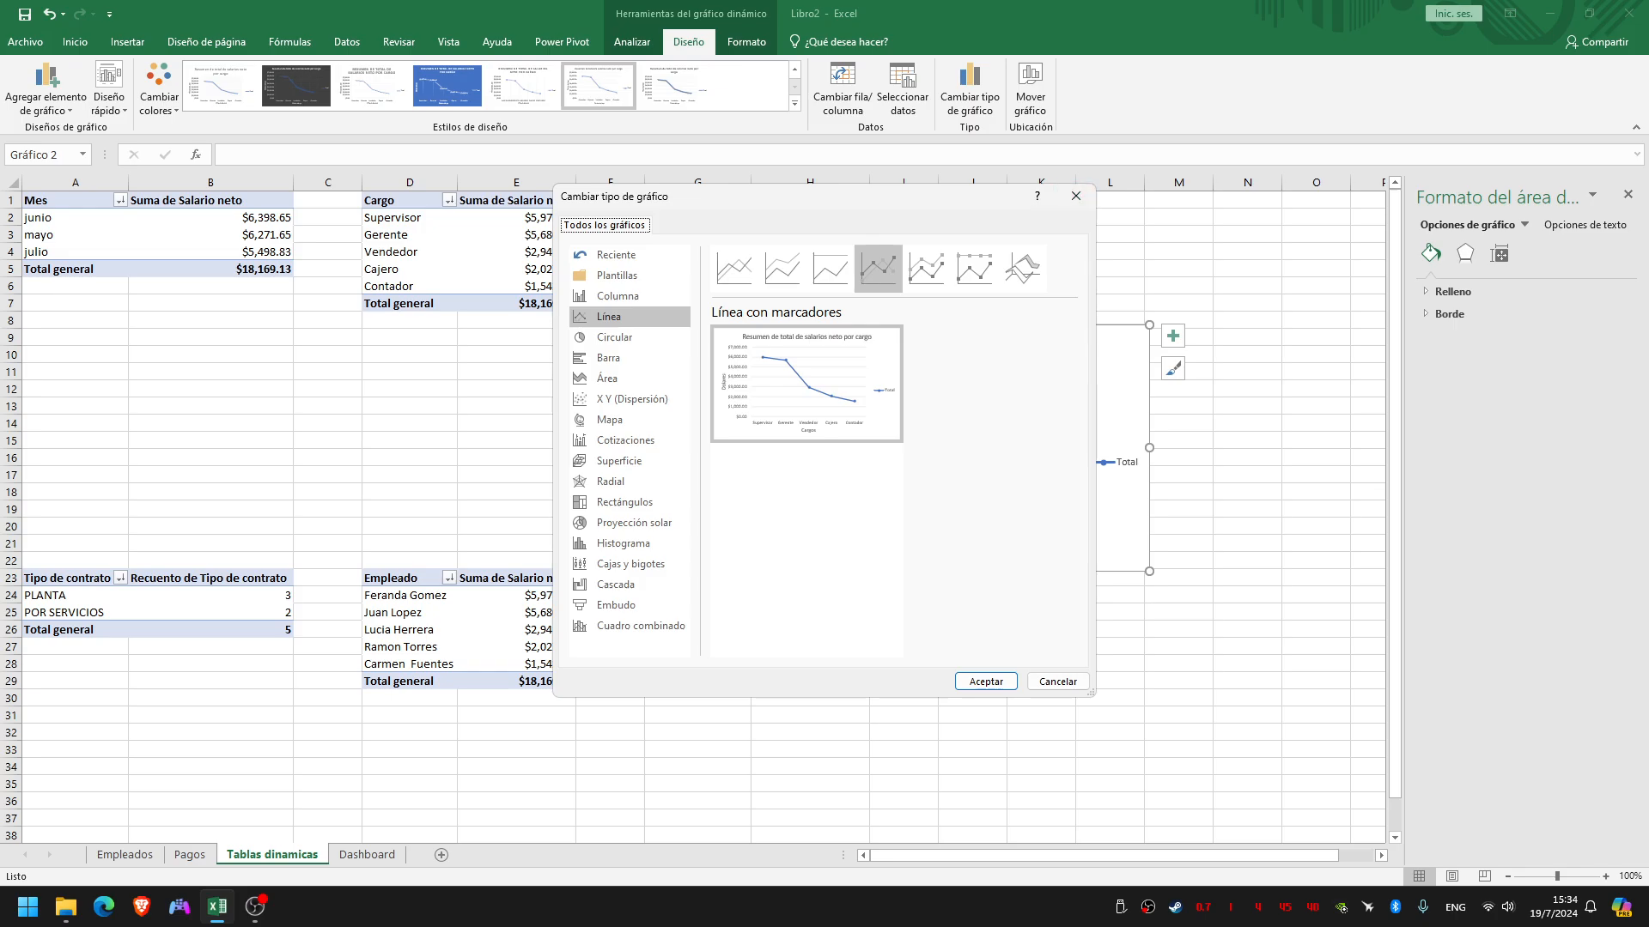
{"action": "left_click_drag", "start_coordinate": [888, 198], "coordinate": [1292, 175]}
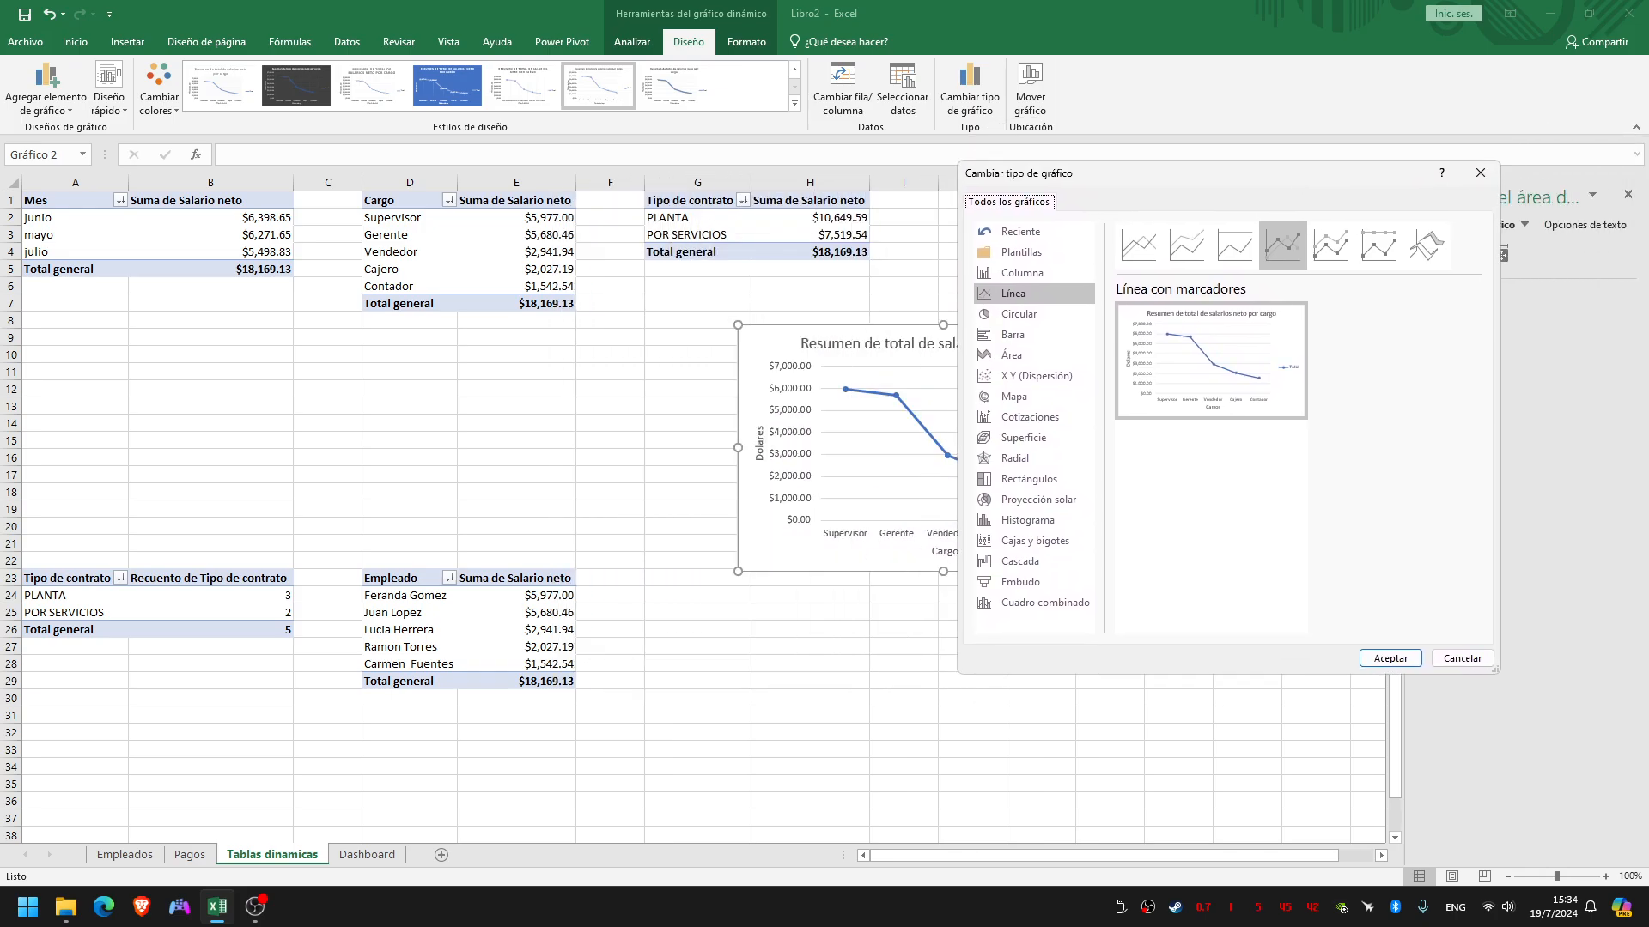
{"action": "left_click", "coordinate": [1462, 658]}
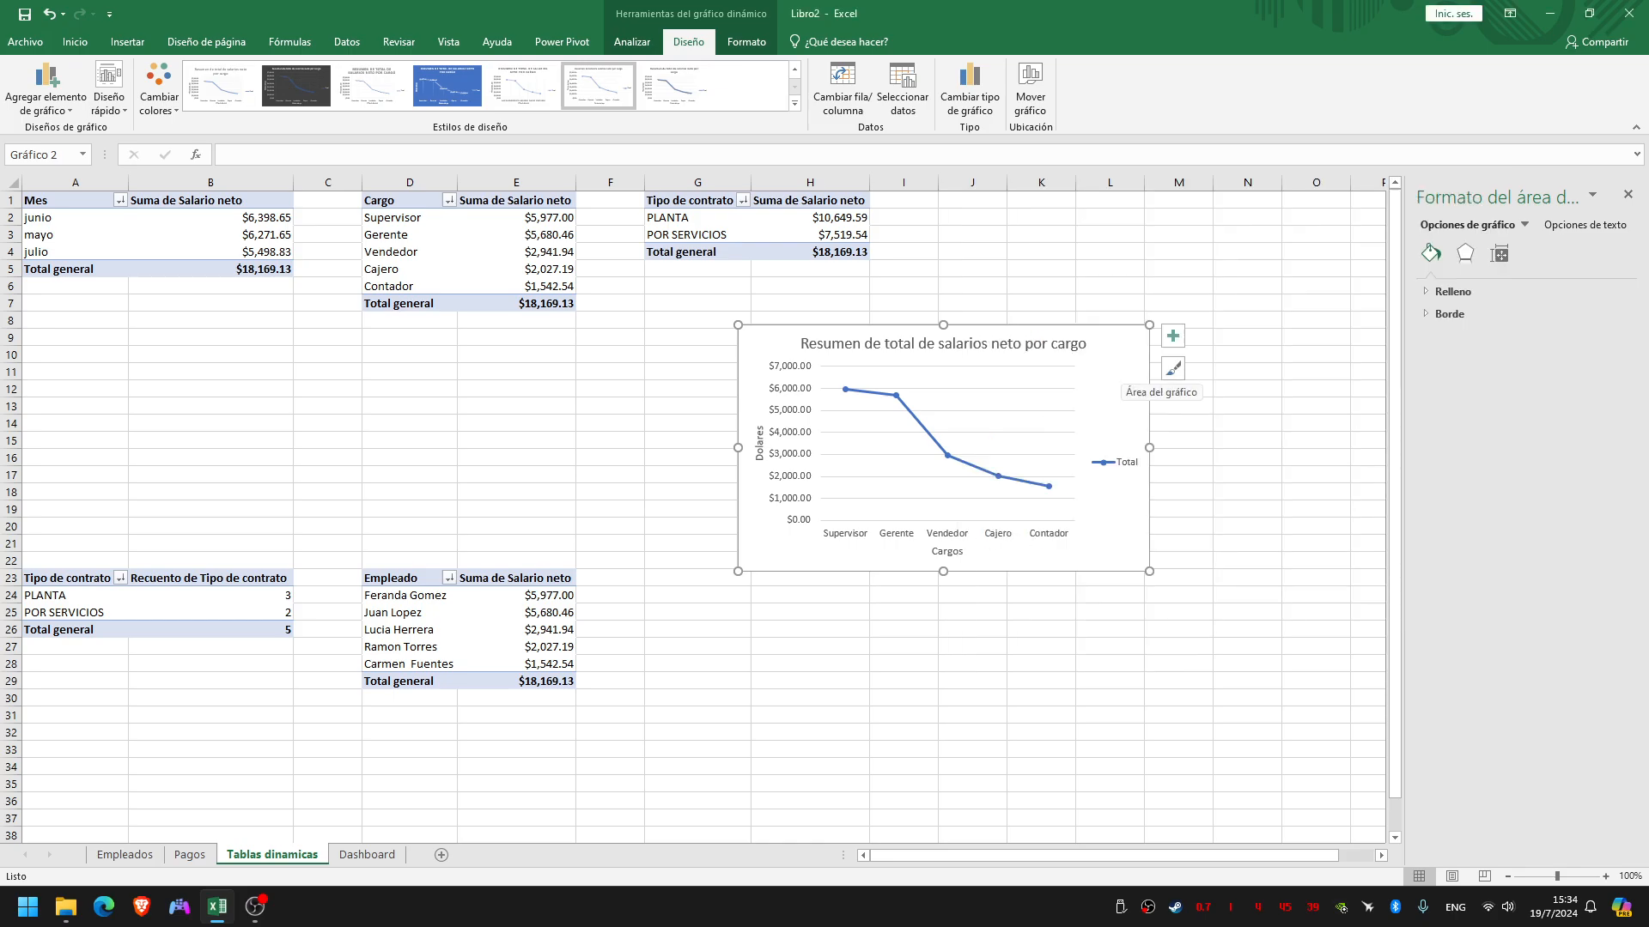
Move the salary-by-position line chart to the Dashboard sheet as an object
{"action": "right_click", "coordinate": [1120, 361]}
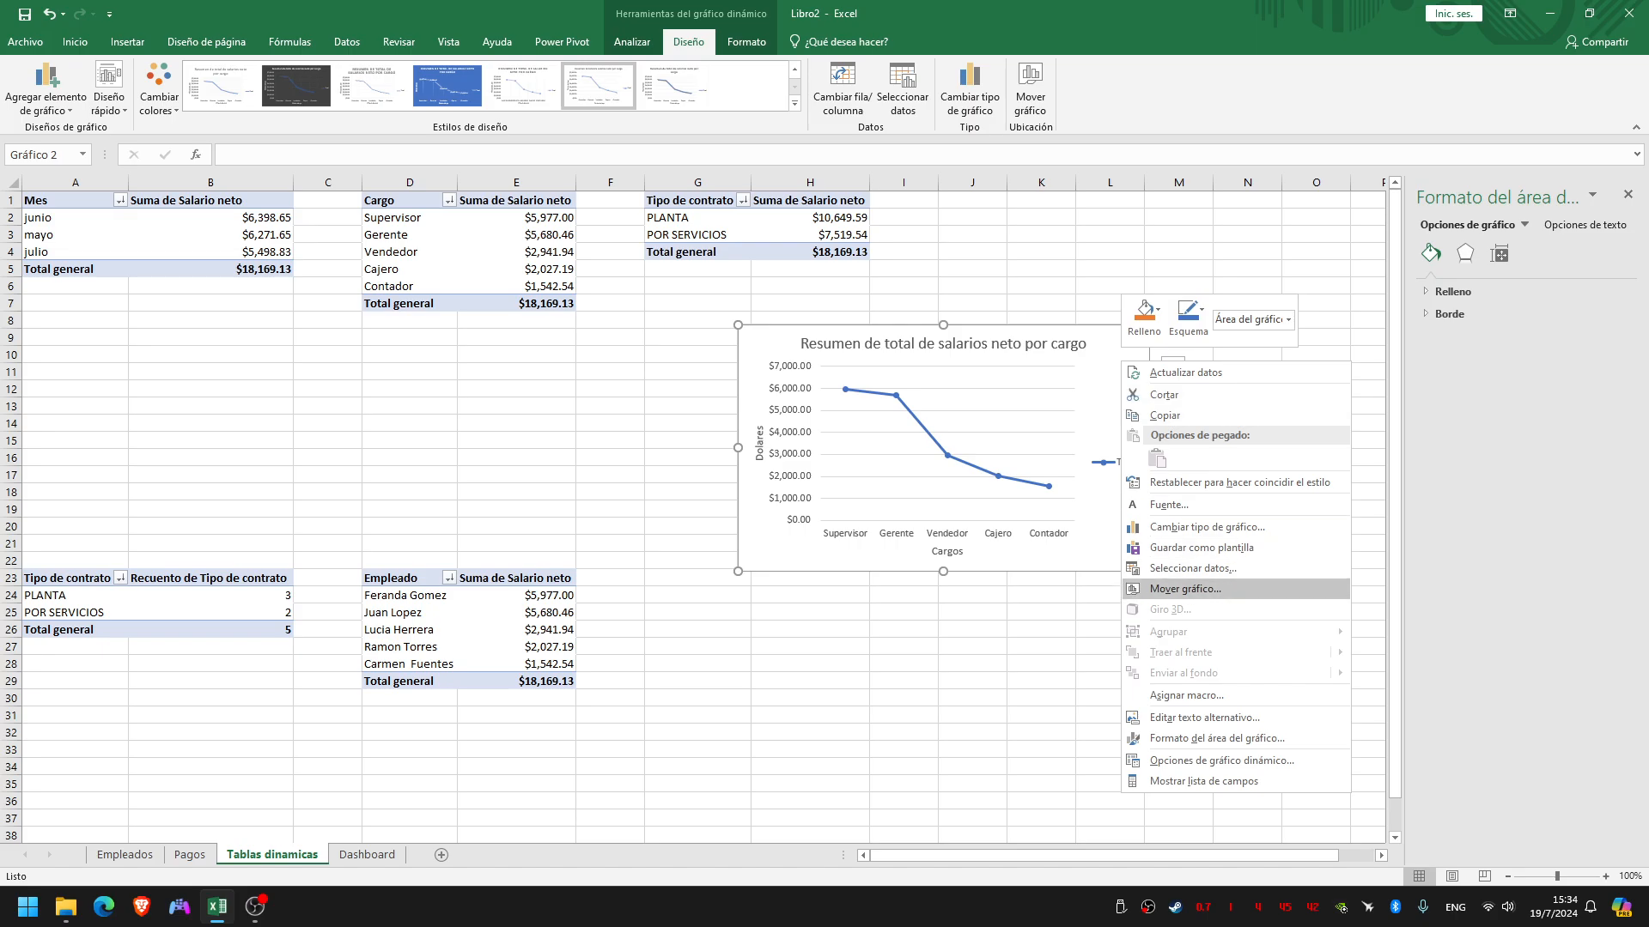
{"action": "left_click", "coordinate": [1185, 589]}
{"action": "left_click", "coordinate": [1368, 609]}
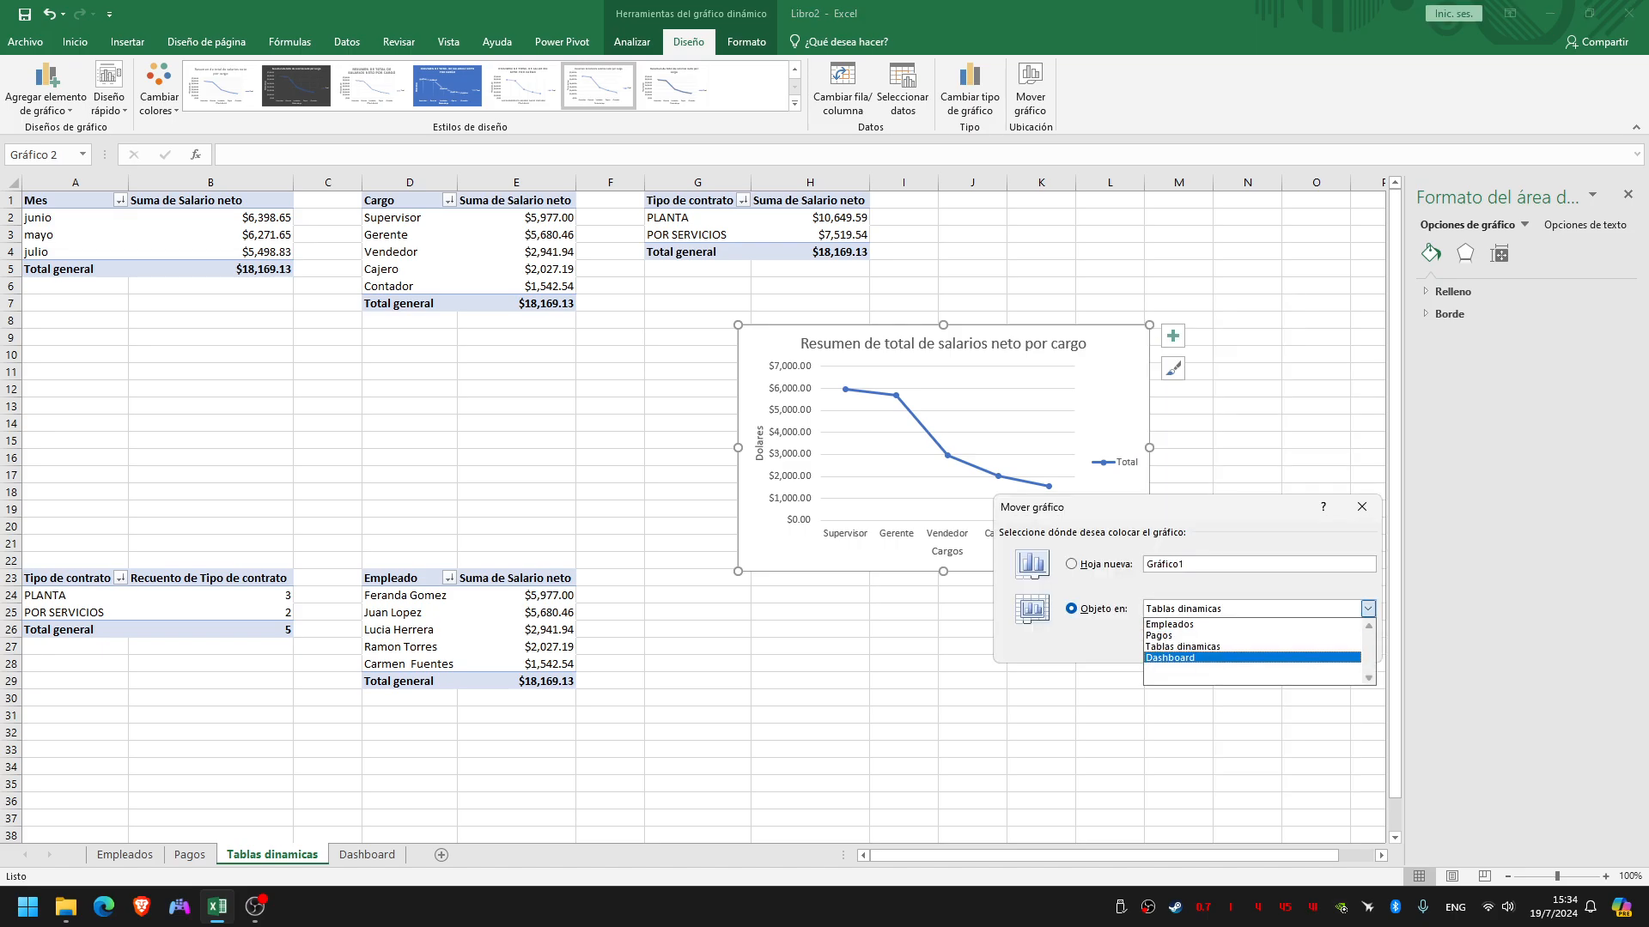
{"action": "left_click", "coordinate": [1254, 657]}
{"action": "left_click", "coordinate": [1269, 648]}
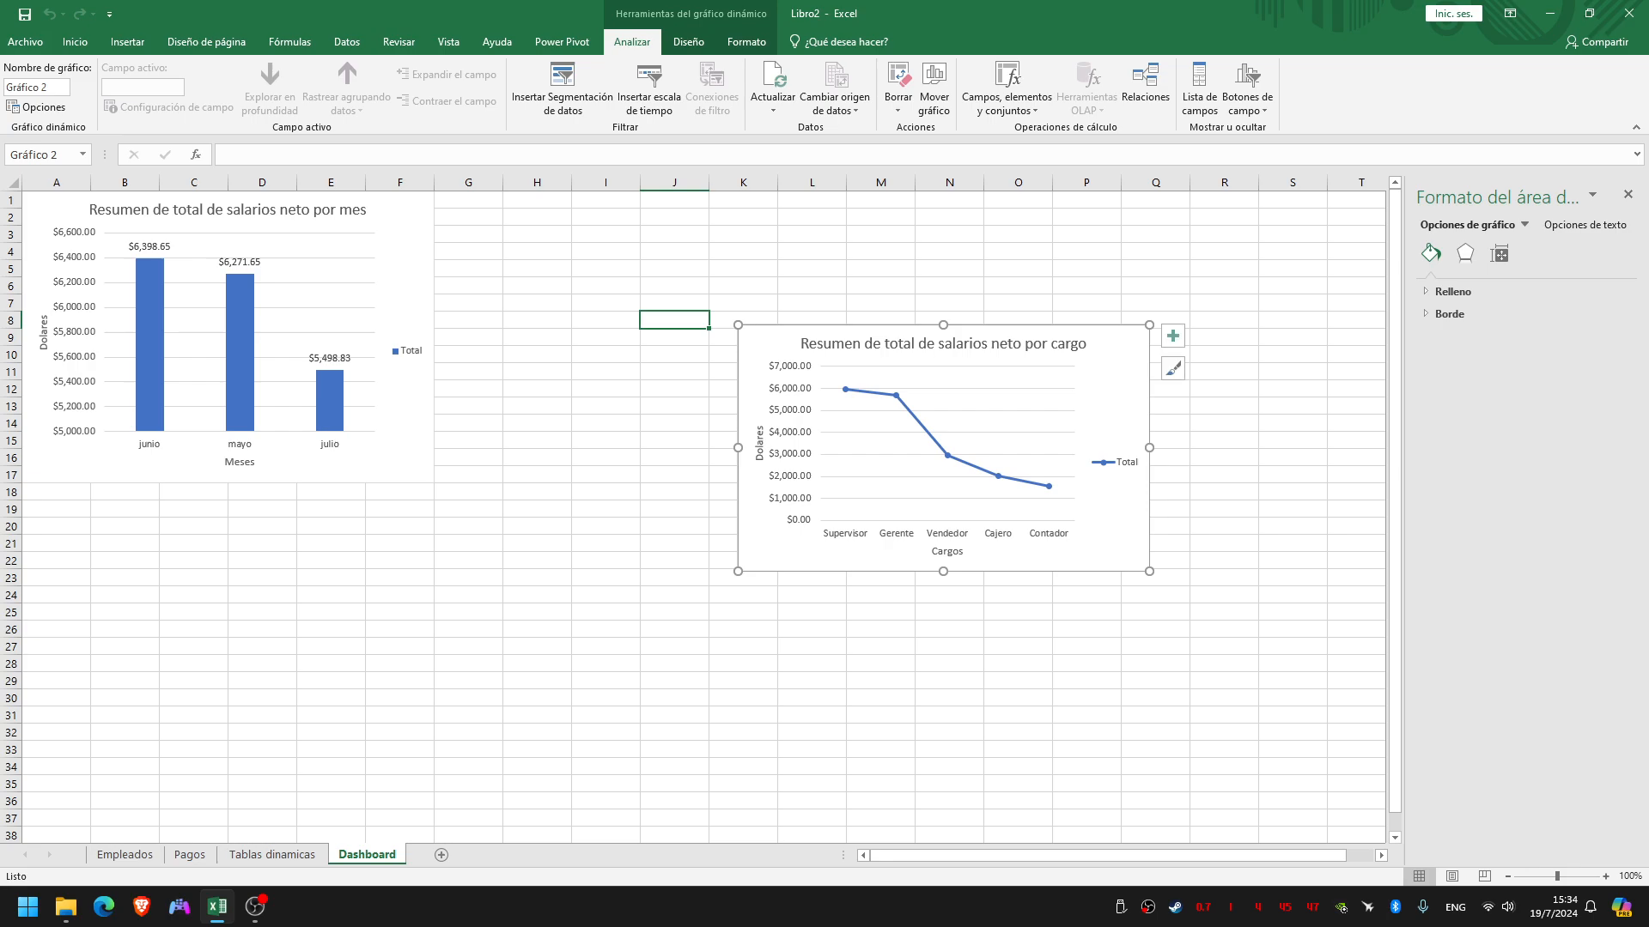
{"action": "left_click_drag", "start_coordinate": [987, 343], "coordinate": [928, 337]}
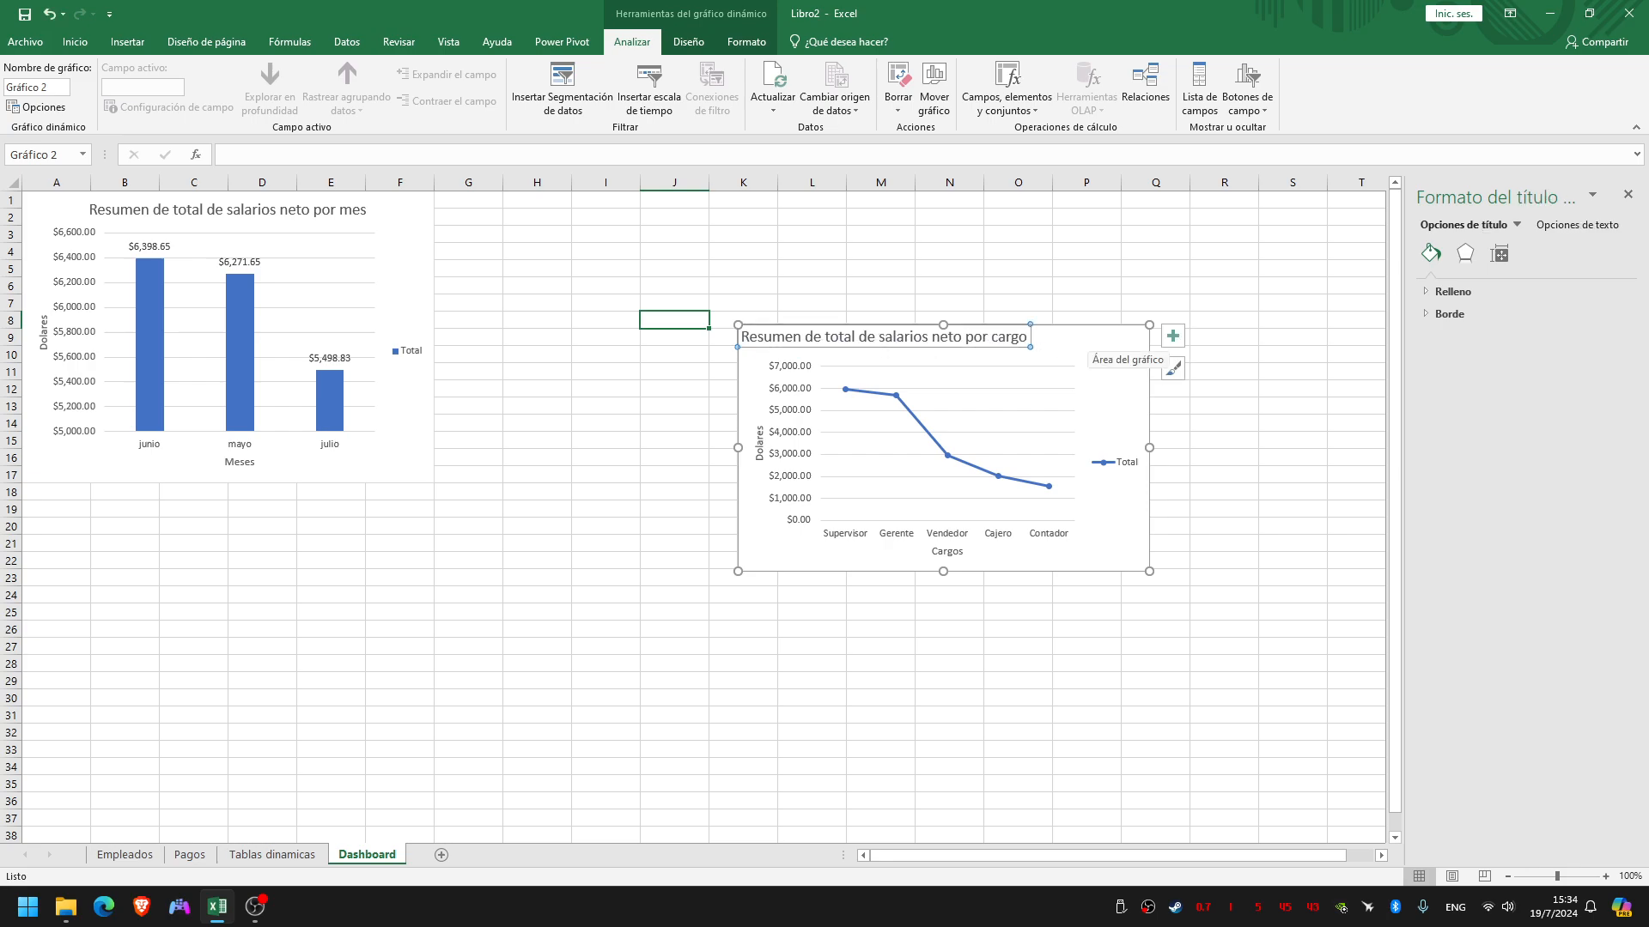
{"action": "key", "text": "ctrl+z"}
{"action": "key", "text": "ctrl+z"}
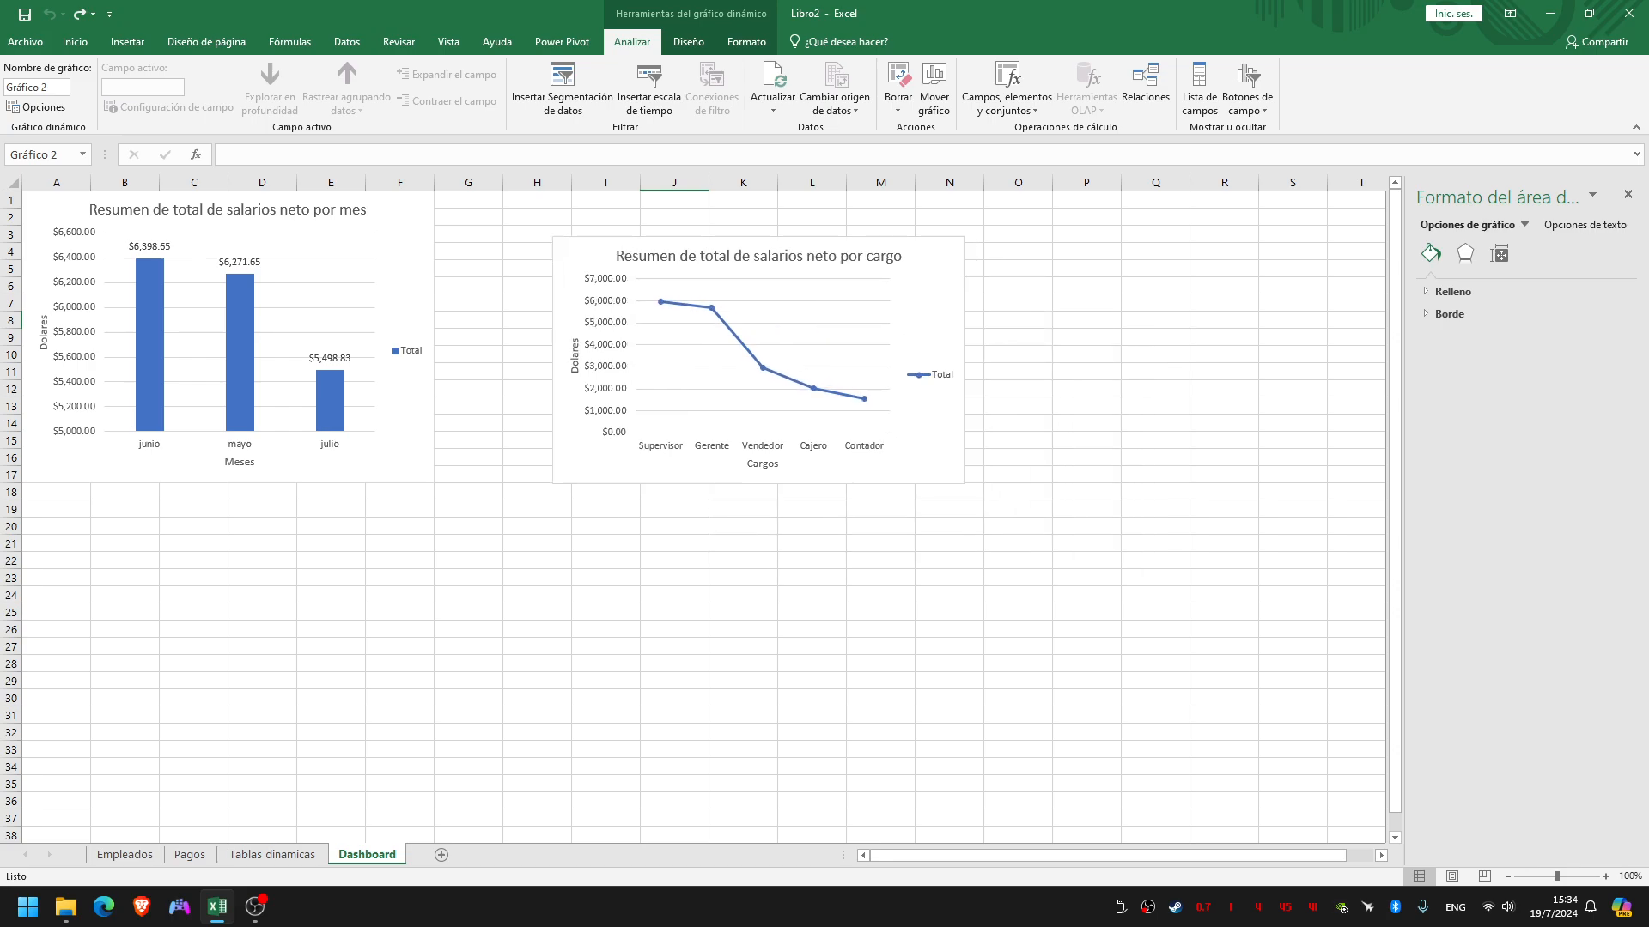
Move the salary-by-position chart up to row 1 beside the monthly chart, extend it down to row 17 and narrow column G
{"action": "left_click_drag", "start_coordinate": [928, 266], "coordinate": [877, 221]}
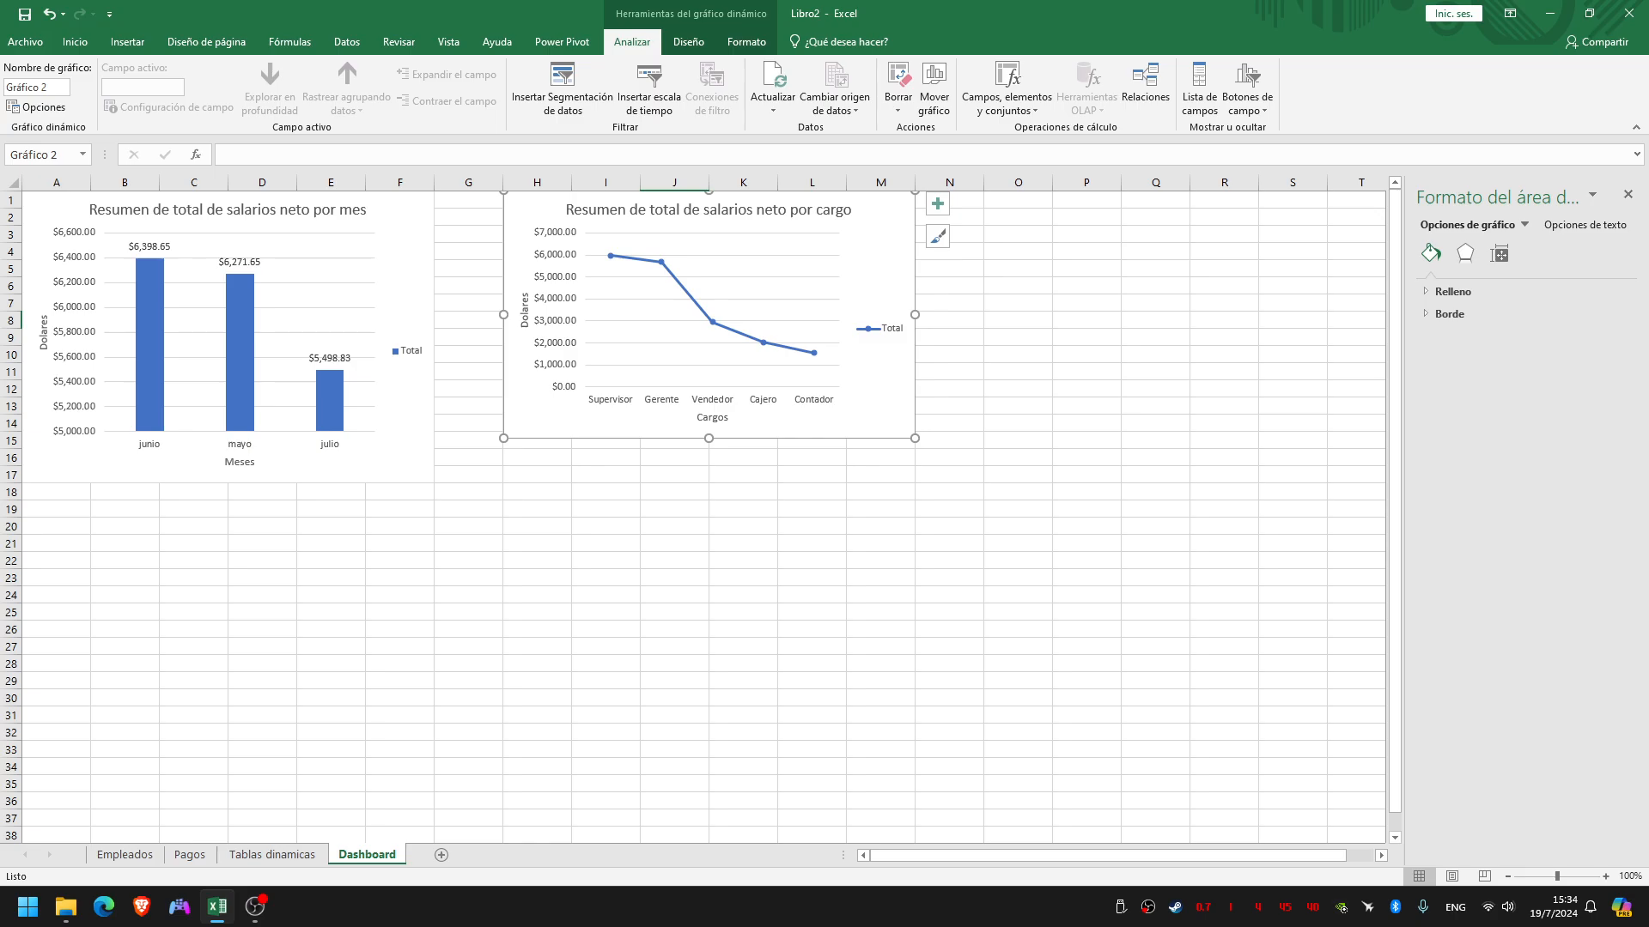
{"action": "left_click_drag", "start_coordinate": [709, 438], "coordinate": [708, 483]}
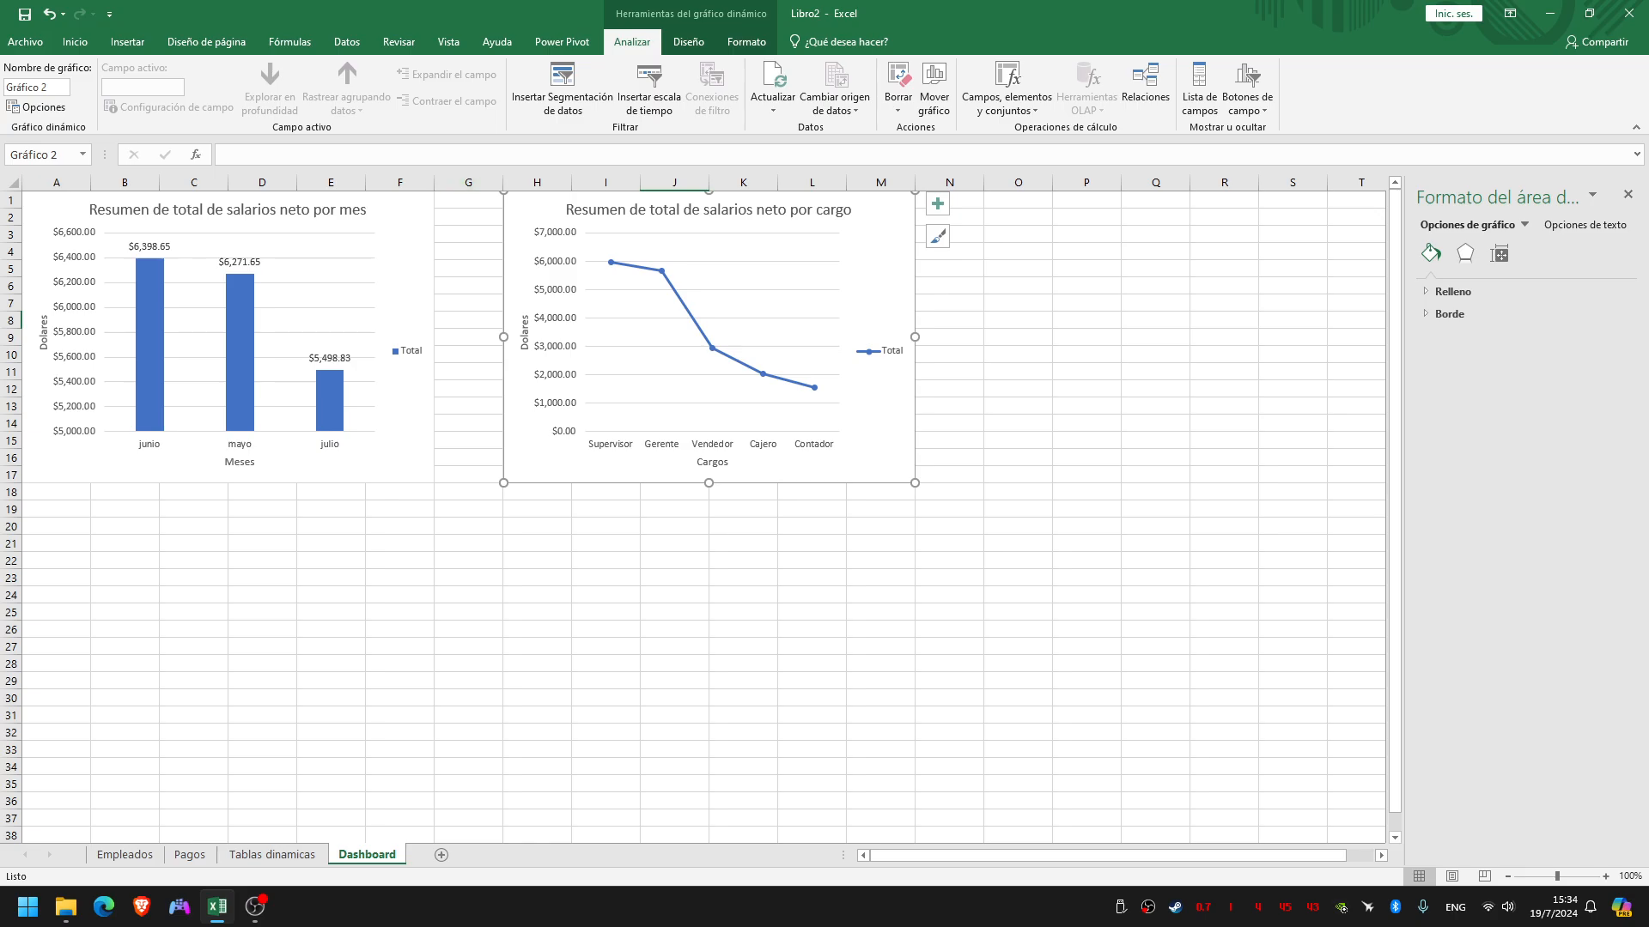
{"action": "left_click_drag", "start_coordinate": [504, 182], "coordinate": [475, 182]}
{"action": "left_click", "coordinate": [1127, 406]}
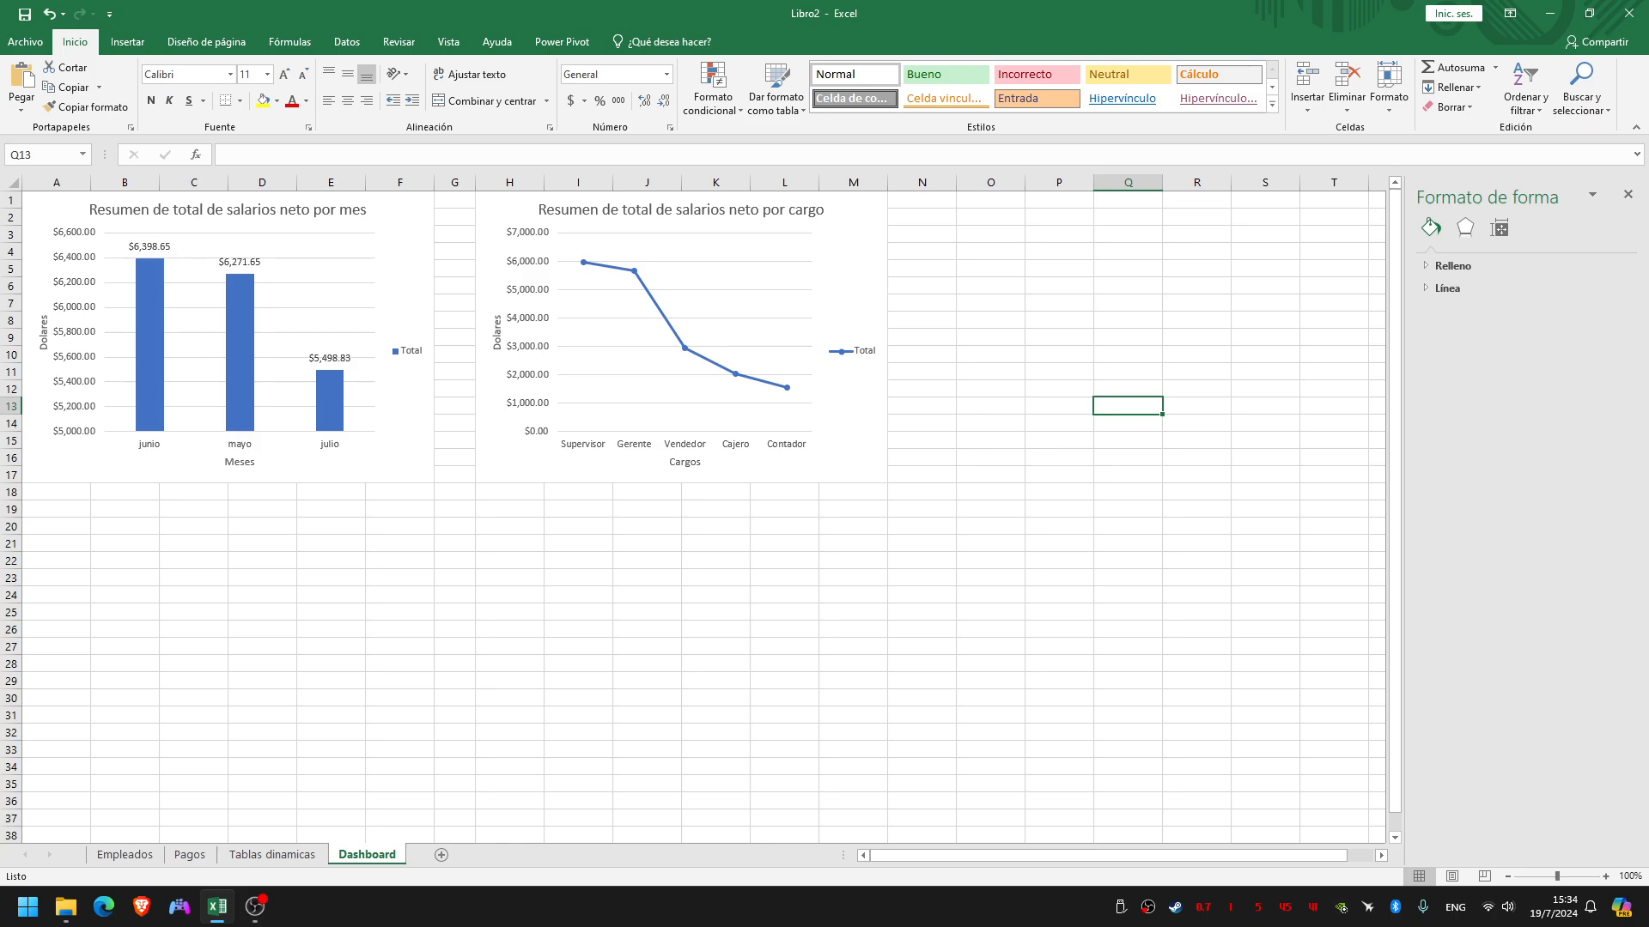
Check the Dashboard requirements slide for the remaining slicer, timeline and protection tasks and return to the Excel workbook
{"action": "key", "text": "ctrl+super+Right"}
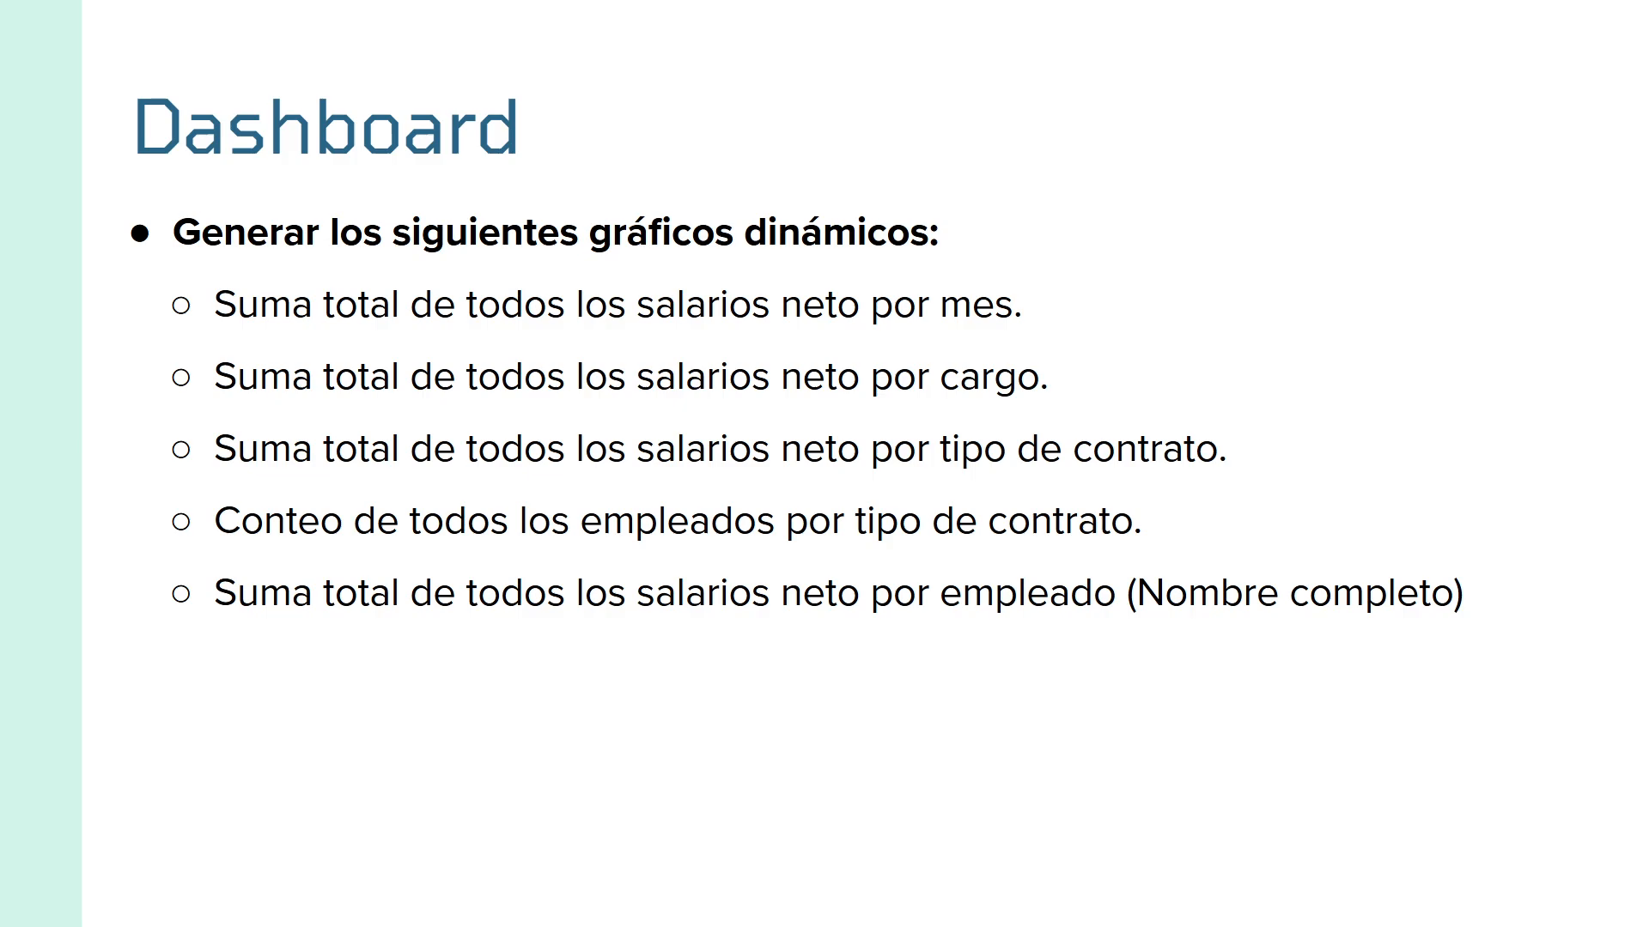
{"action": "key", "text": "Right"}
{"action": "key", "text": "Right"}
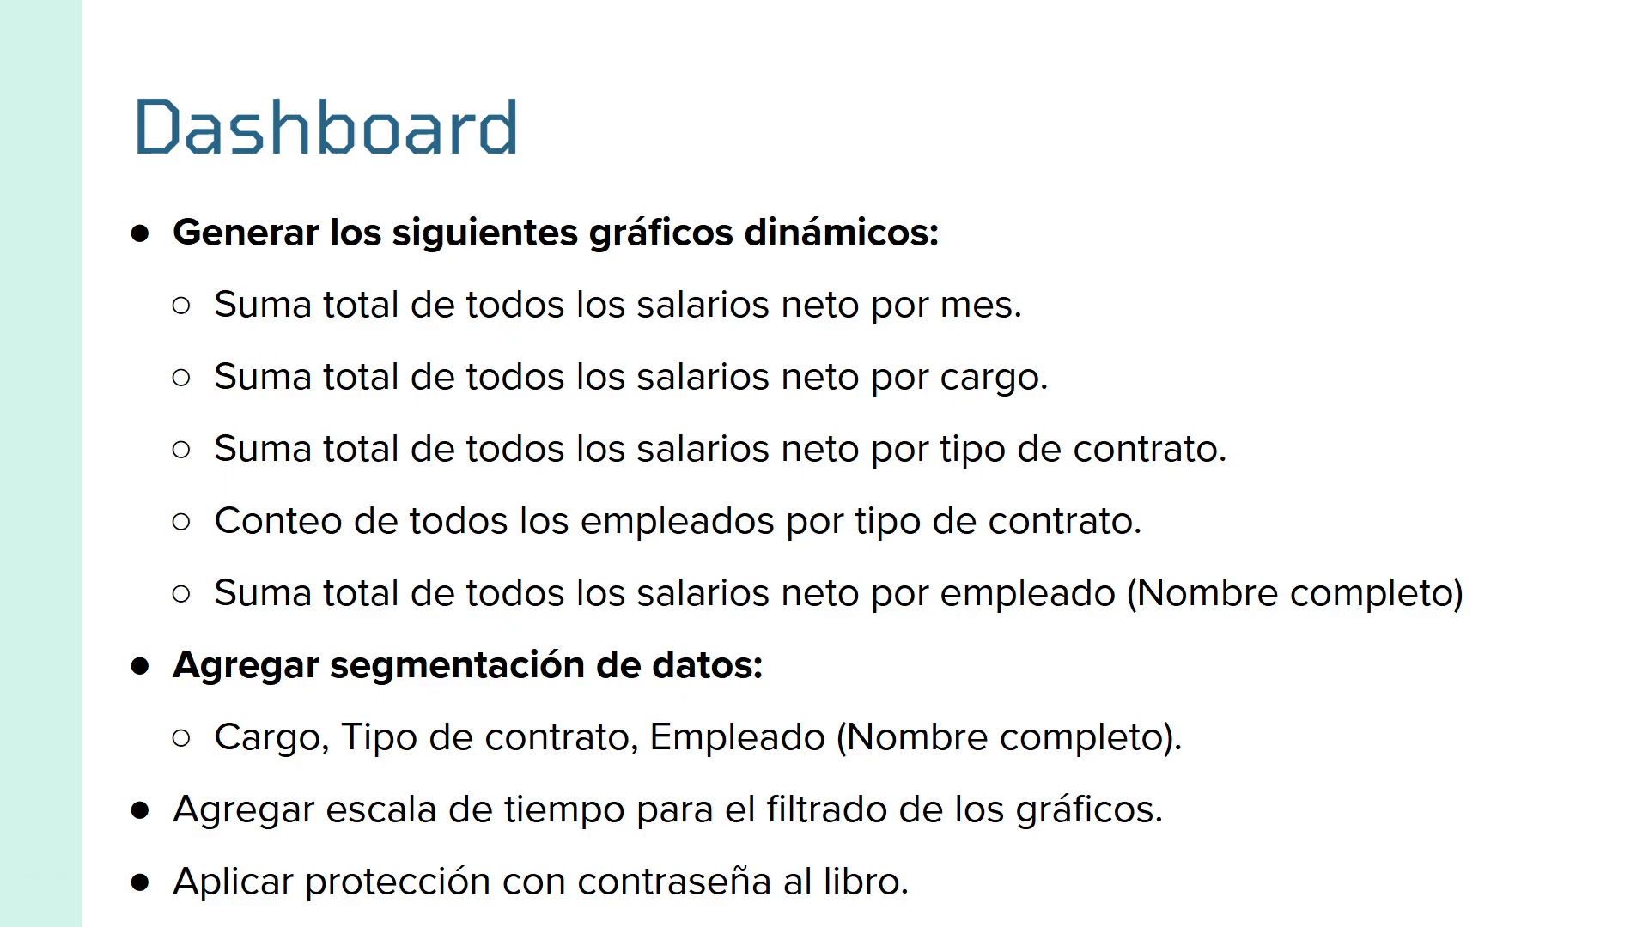
{"action": "key", "text": "ctrl+super+Left"}
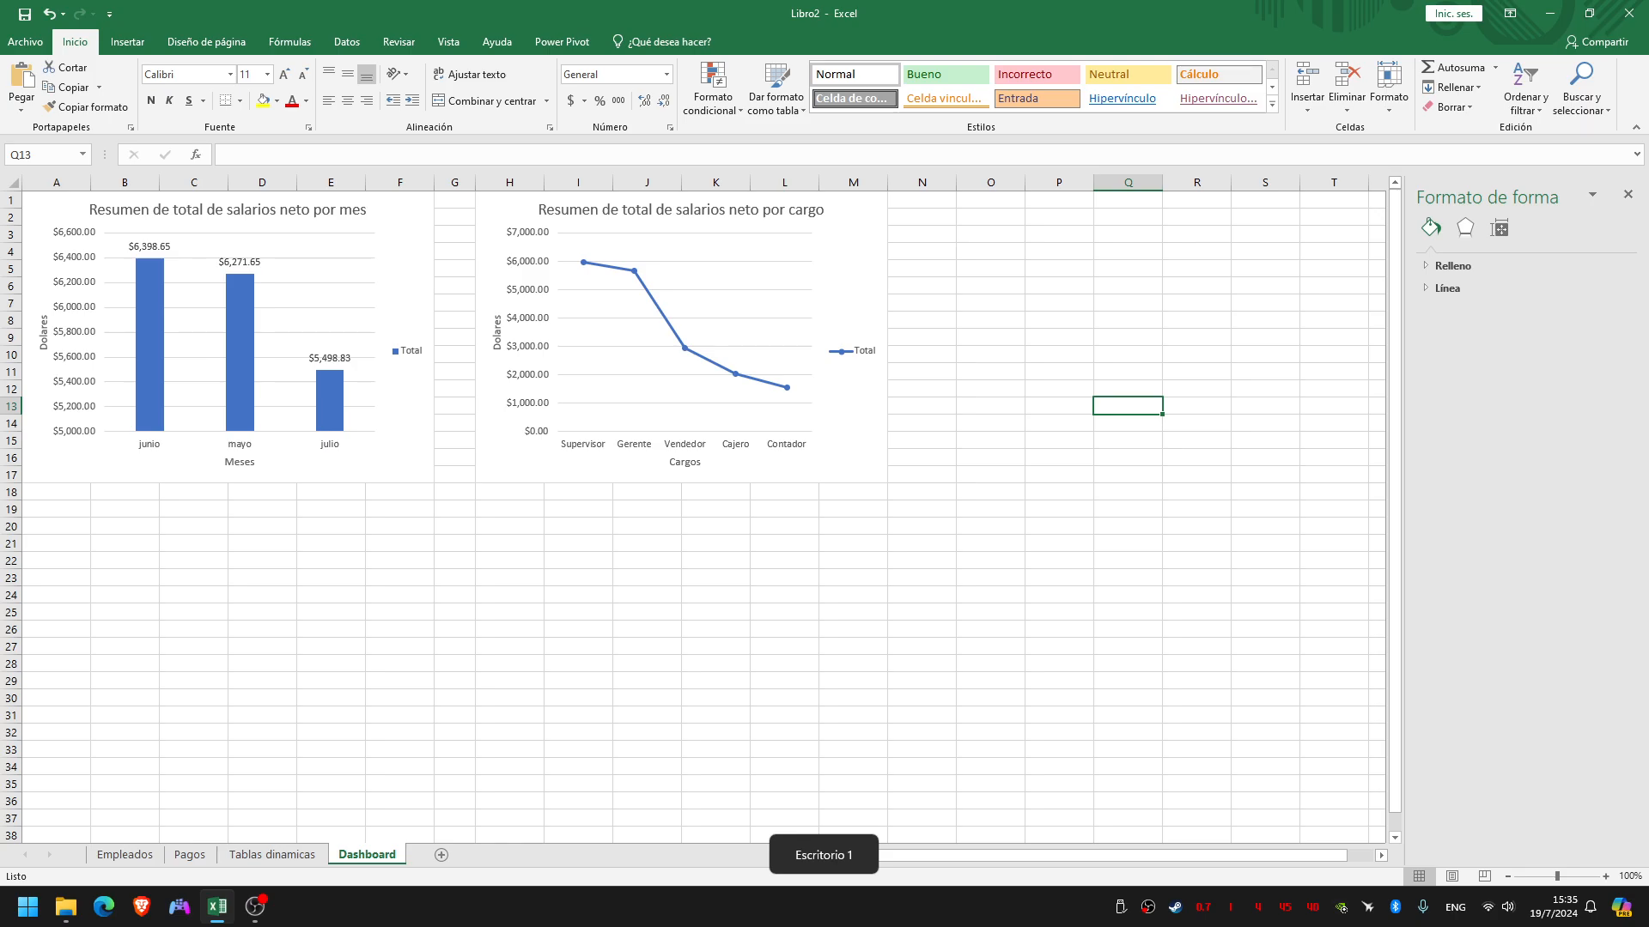
Insert slicers for the monthly salary chart on the TablaEmpleados fields Cargo, Nombre Completo and Tipo de contrato
{"action": "left_click", "coordinate": [990, 234]}
{"action": "left_click", "coordinate": [405, 275]}
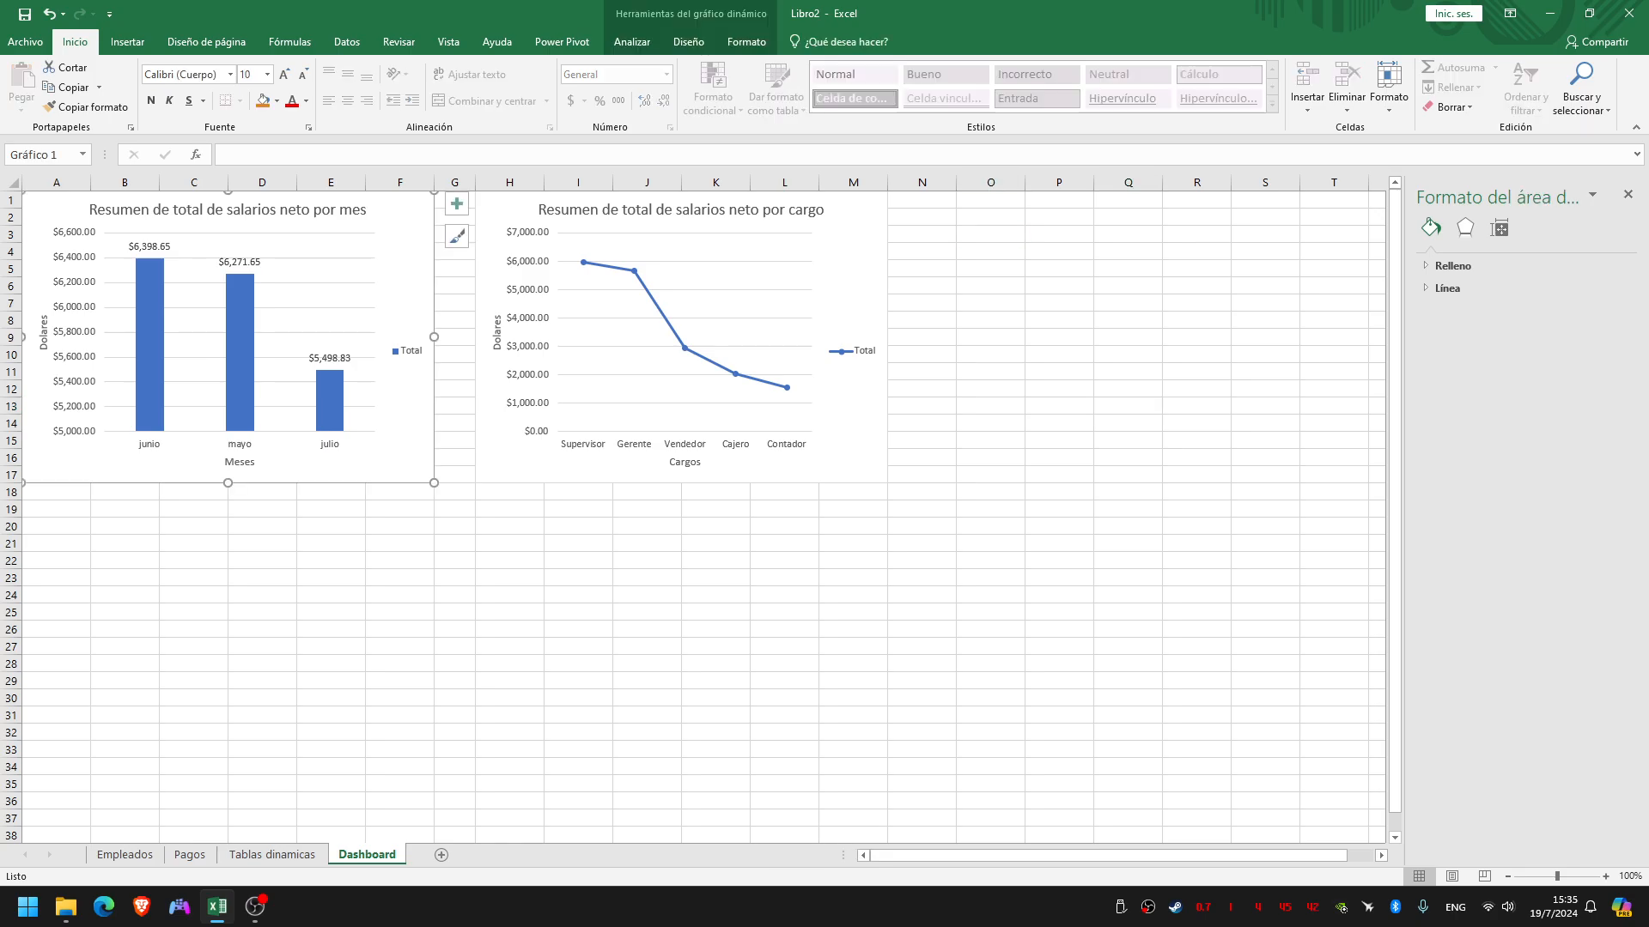
{"action": "left_click", "coordinate": [632, 41]}
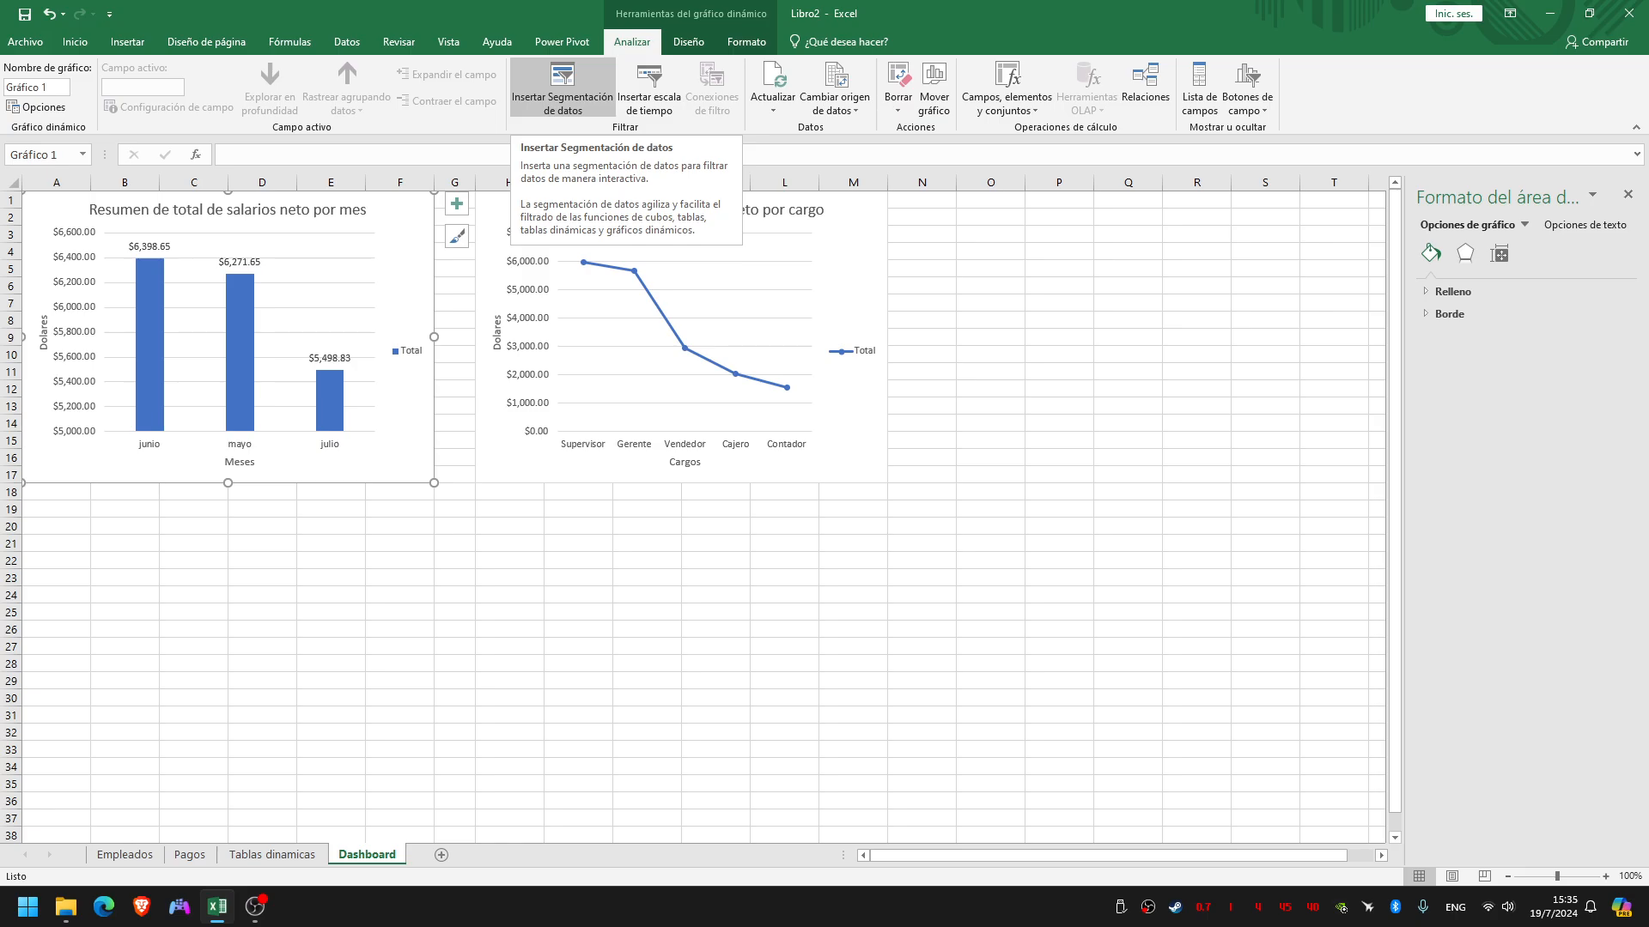
{"action": "left_click", "coordinate": [562, 86]}
{"action": "left_click_drag", "start_coordinate": [561, 151], "coordinate": [1013, 148]}
{"action": "left_click", "coordinate": [979, 179]}
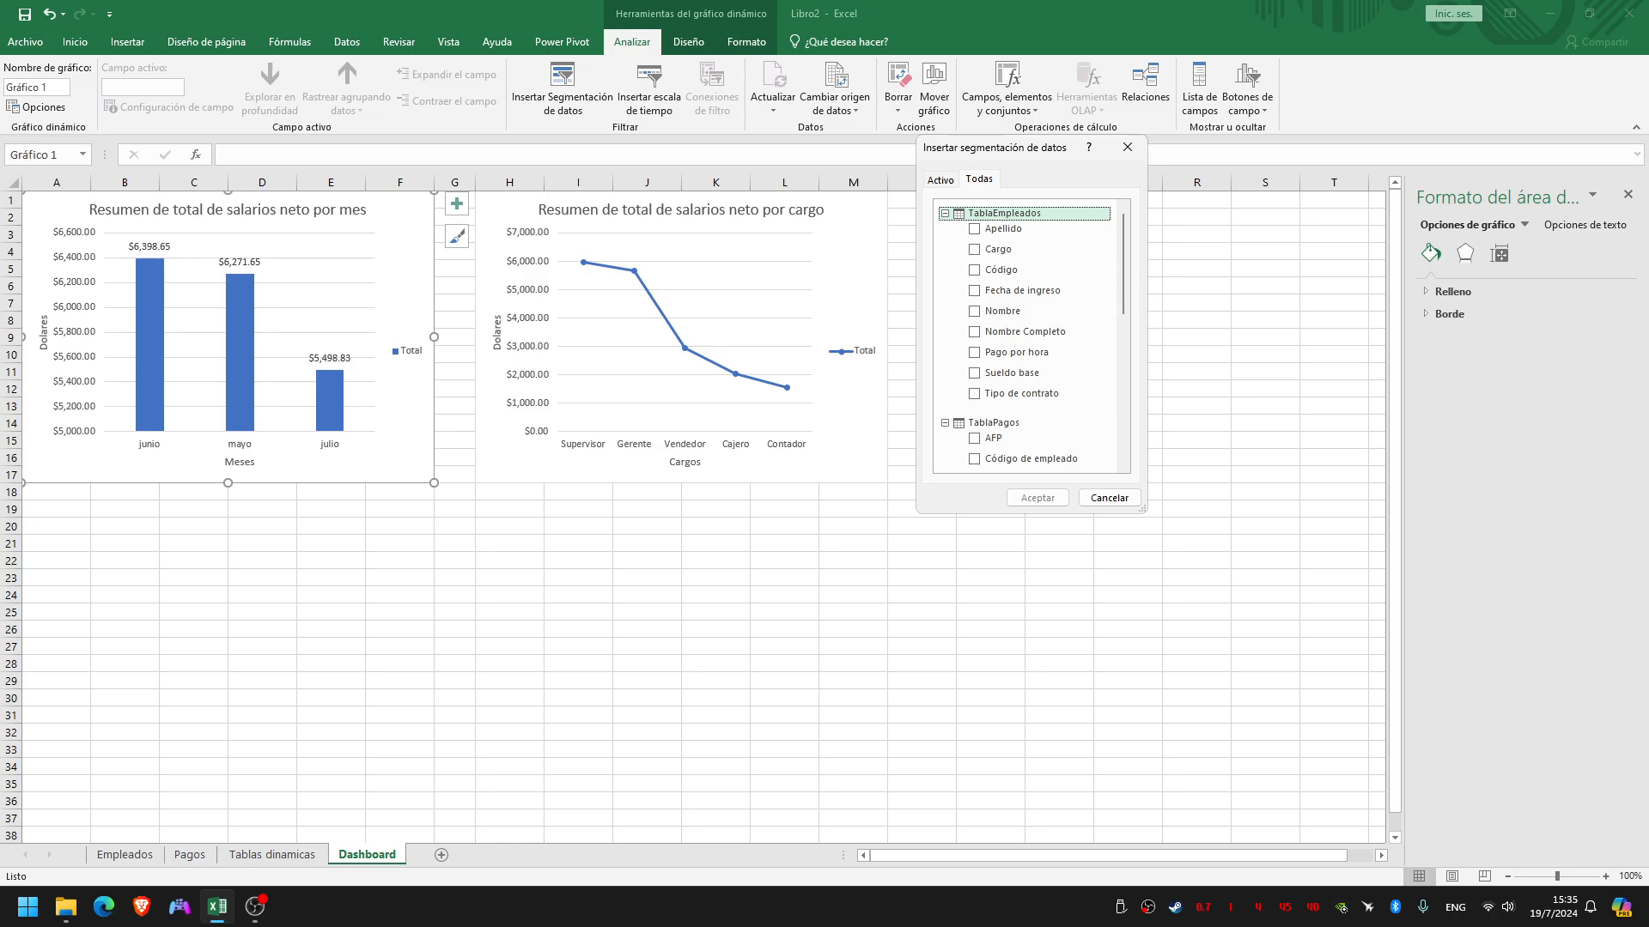
{"action": "left_click", "coordinate": [974, 249]}
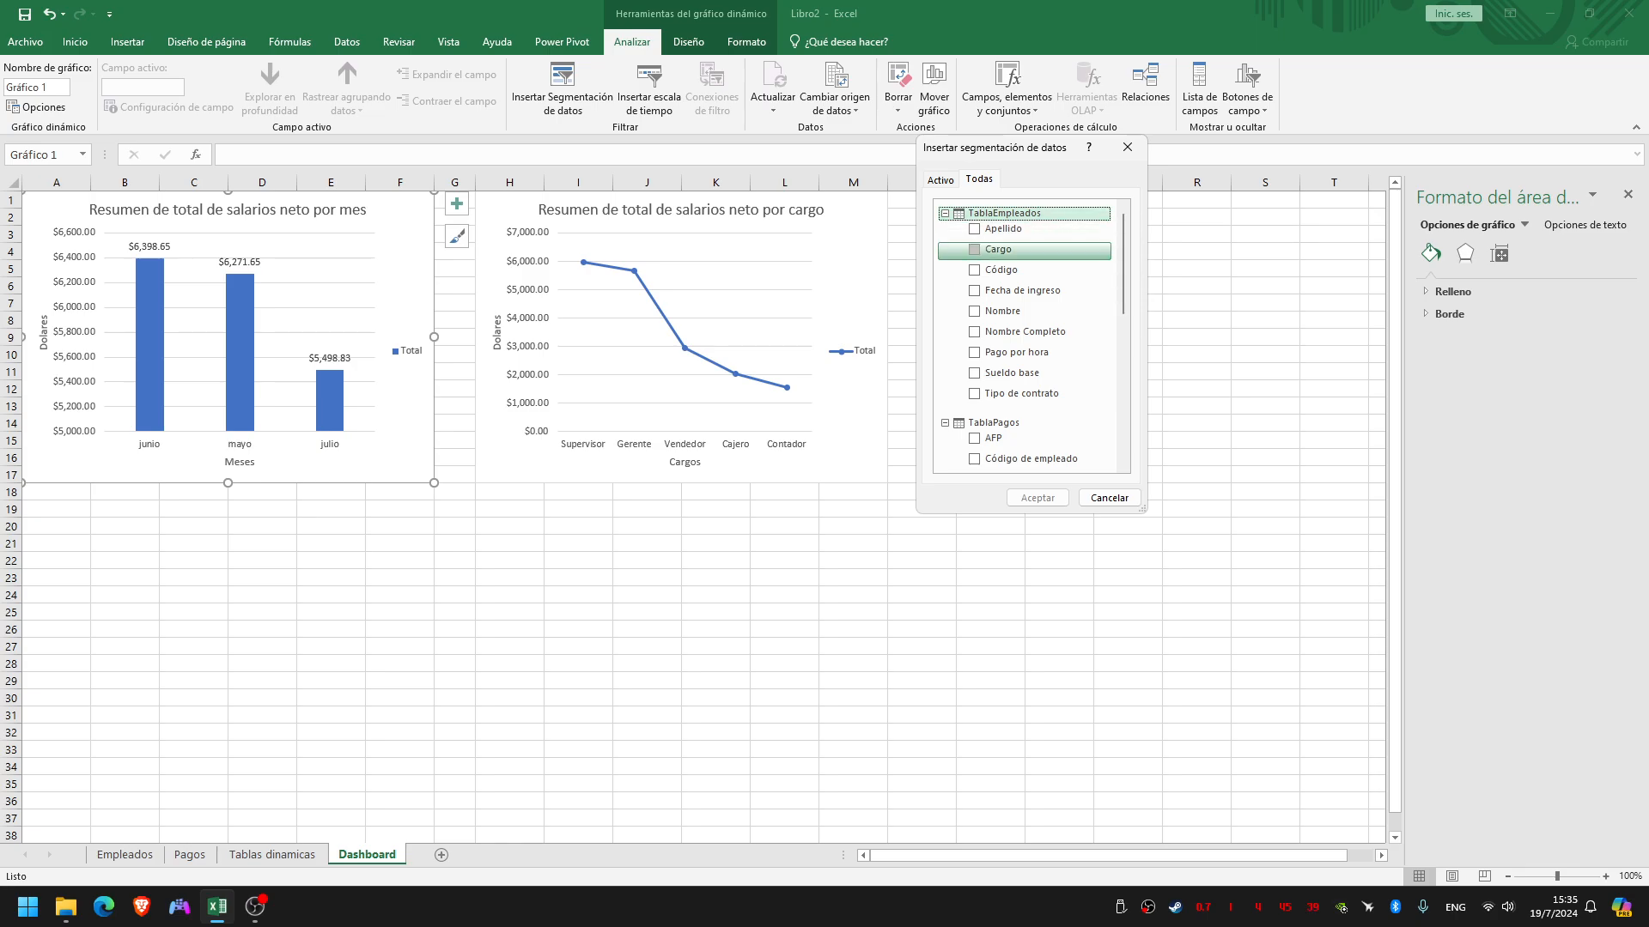
{"action": "left_click", "coordinate": [974, 331]}
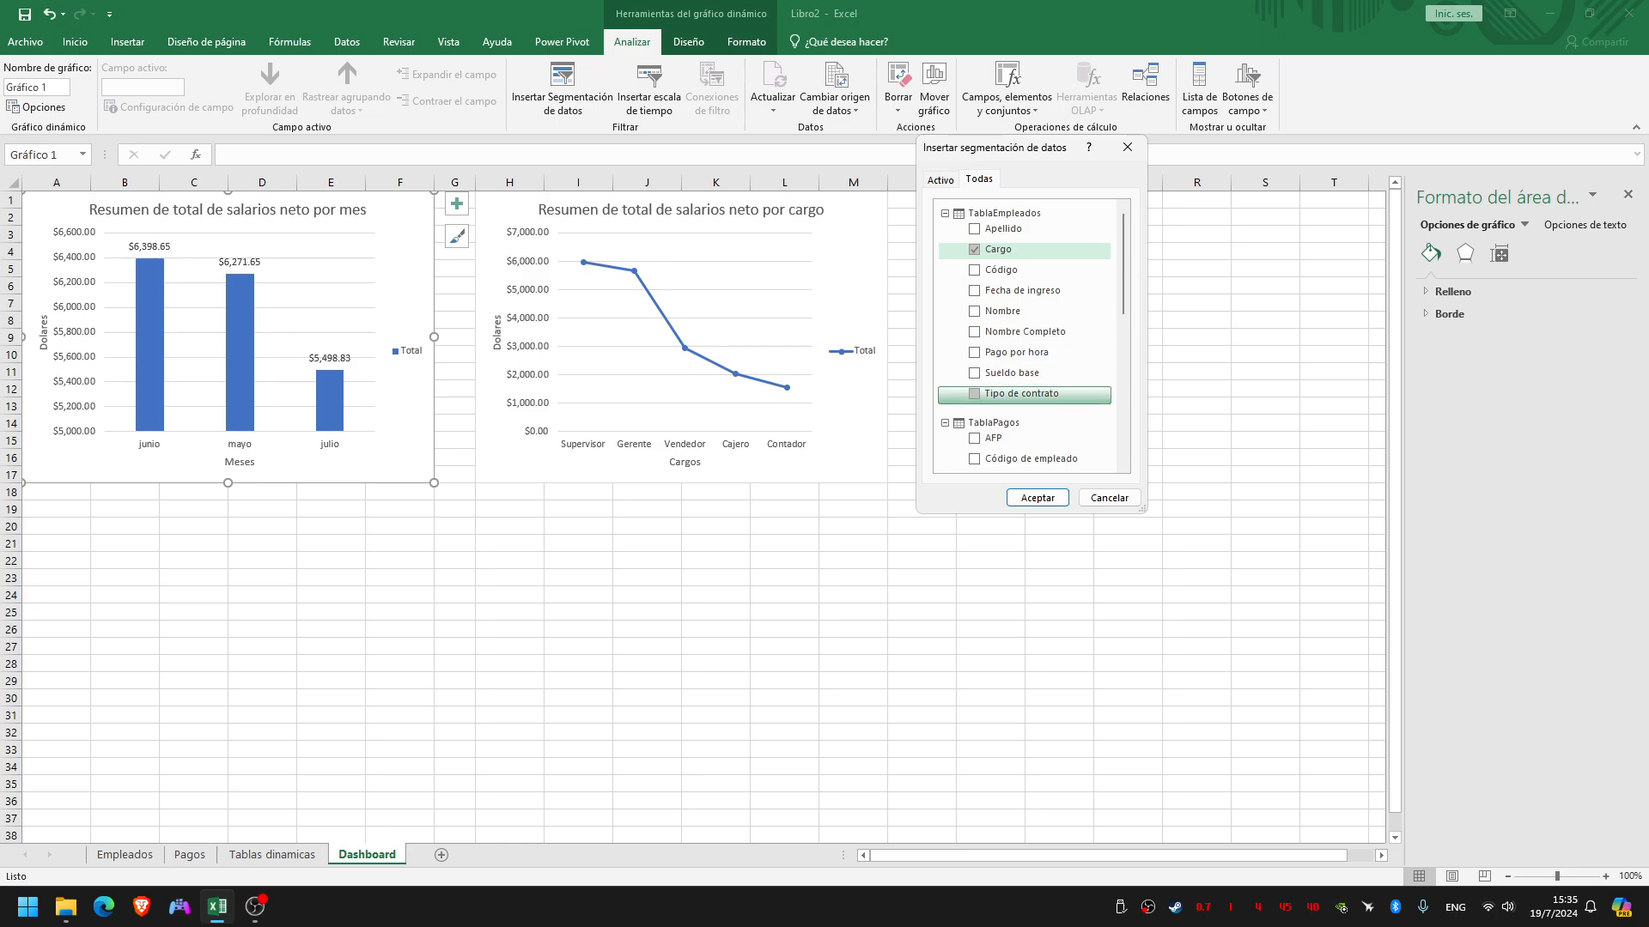
{"action": "left_click", "coordinate": [974, 394]}
{"action": "left_click", "coordinate": [973, 332]}
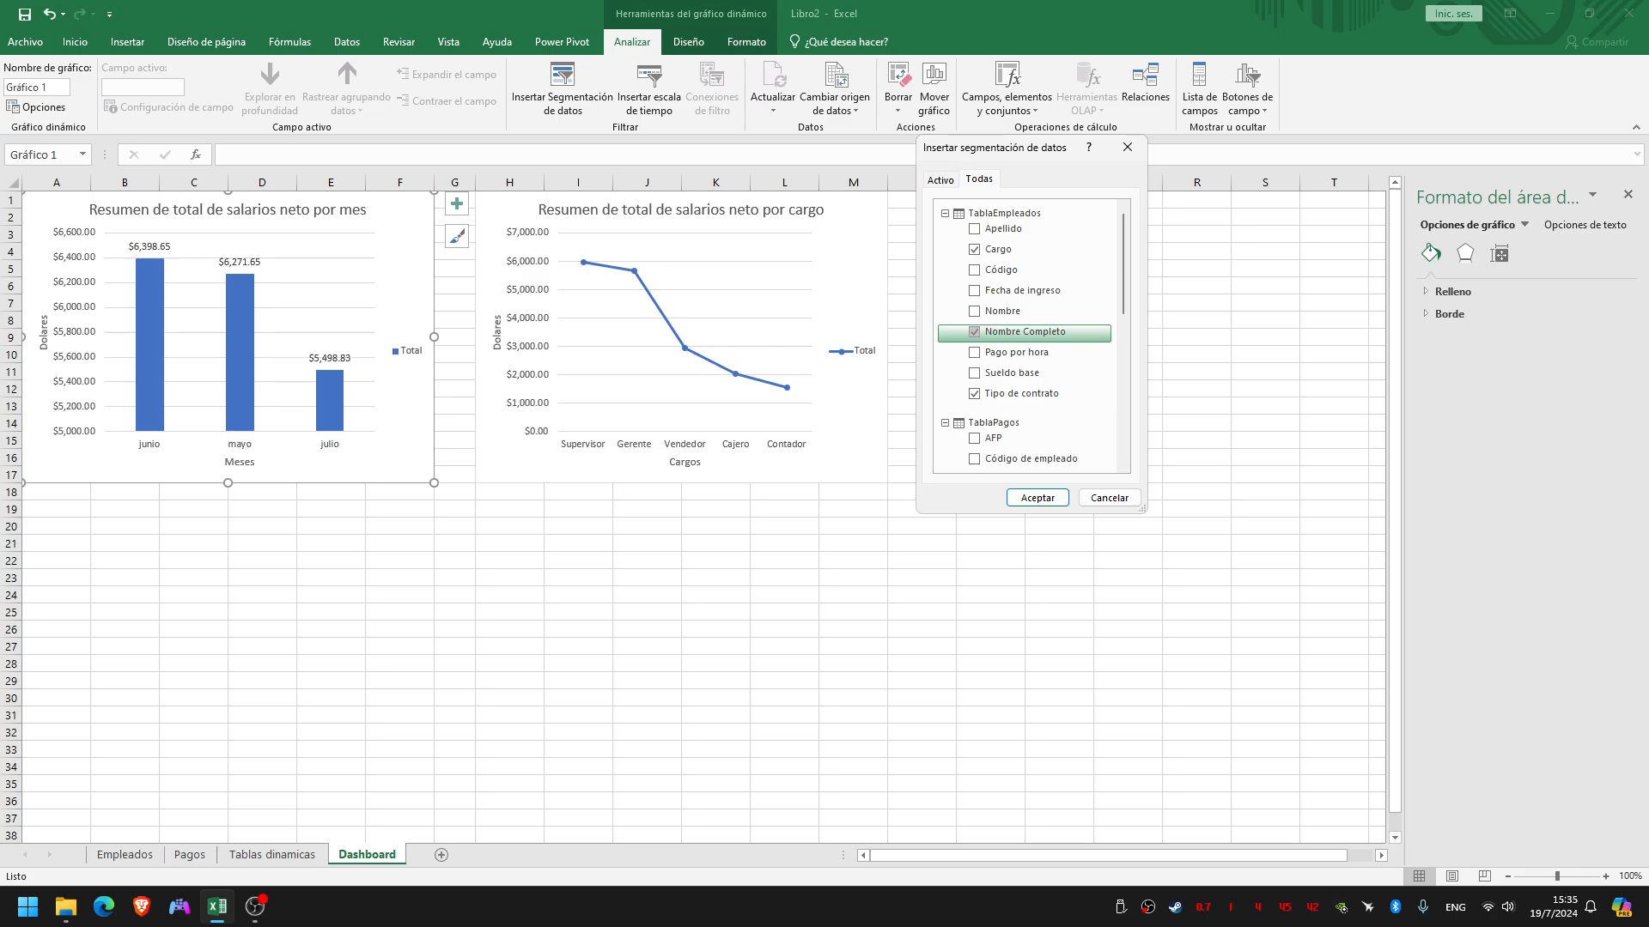
{"action": "left_click", "coordinate": [1038, 498]}
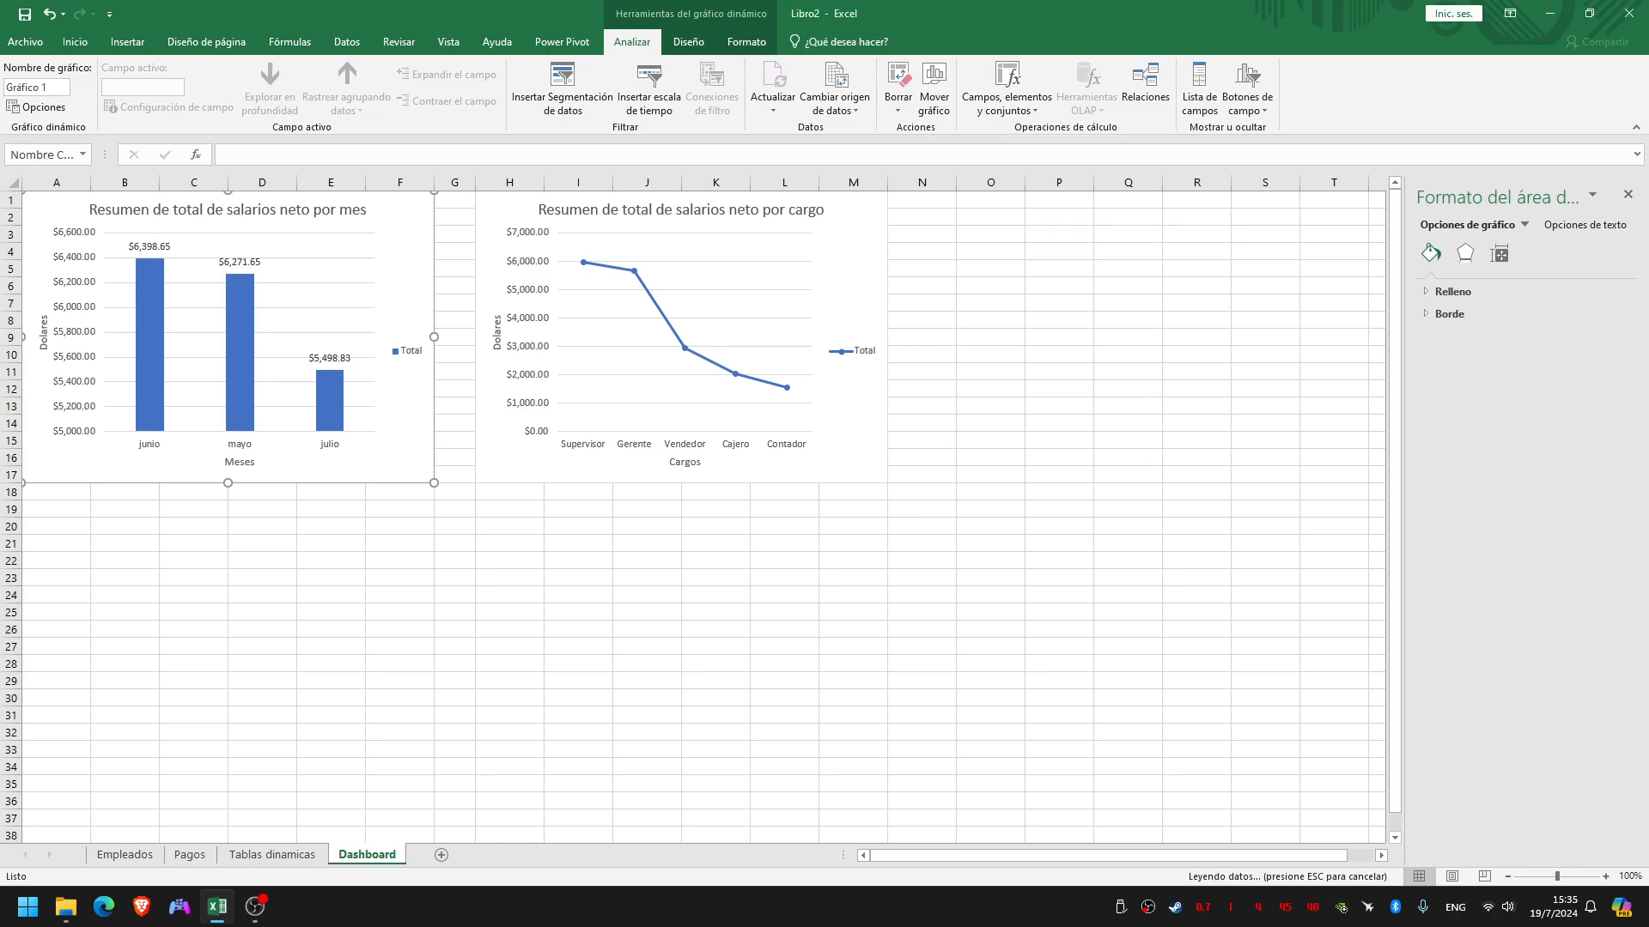
Move the Nombre Completo slicer clear of the charts, place the Cargo slicer at cell O1 and shorten it to 4.76 cm high
{"action": "left_click_drag", "start_coordinate": [730, 461], "coordinate": [1088, 411]}
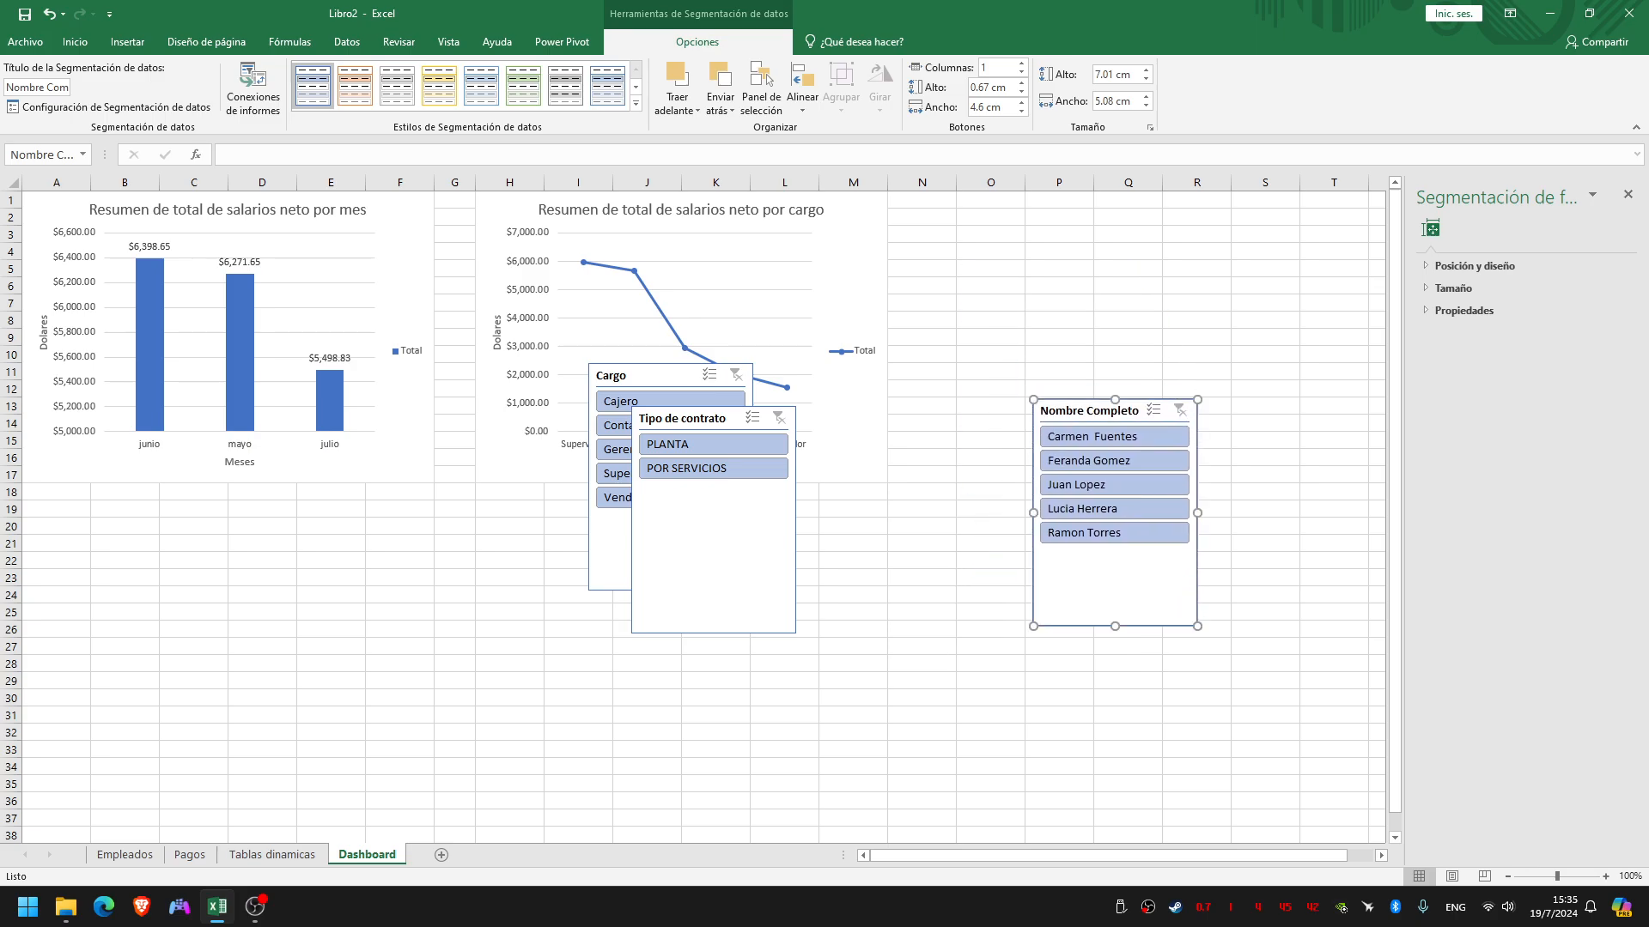
{"action": "left_click_drag", "start_coordinate": [644, 375], "coordinate": [1013, 203]}
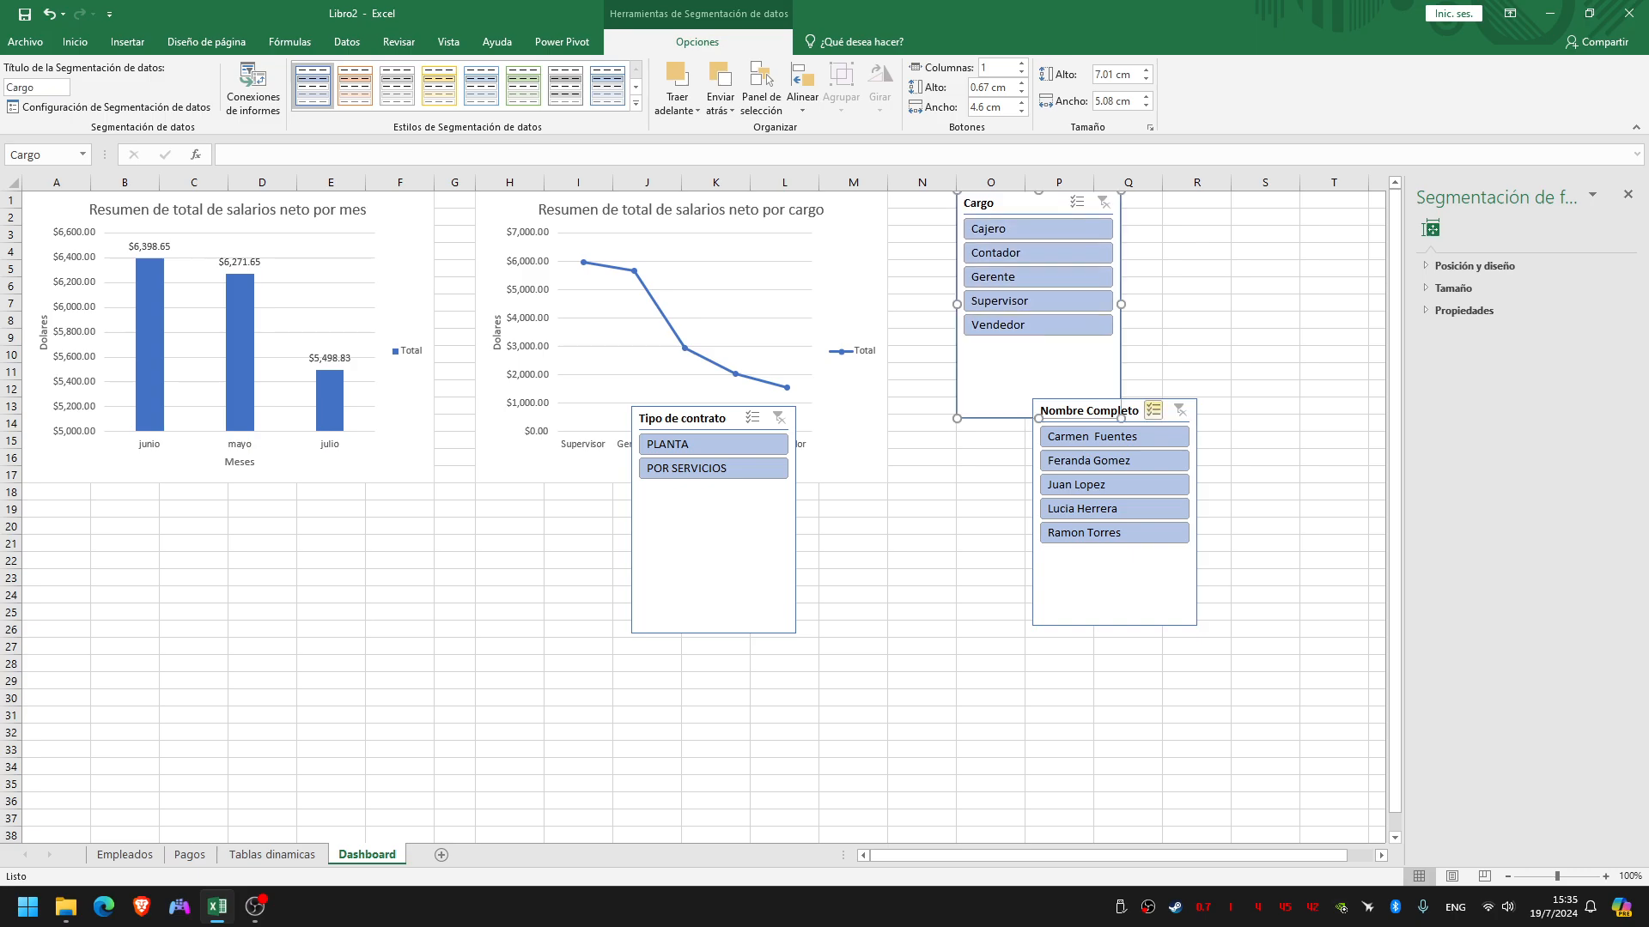
{"action": "left_click_drag", "start_coordinate": [1038, 418], "coordinate": [1038, 346]}
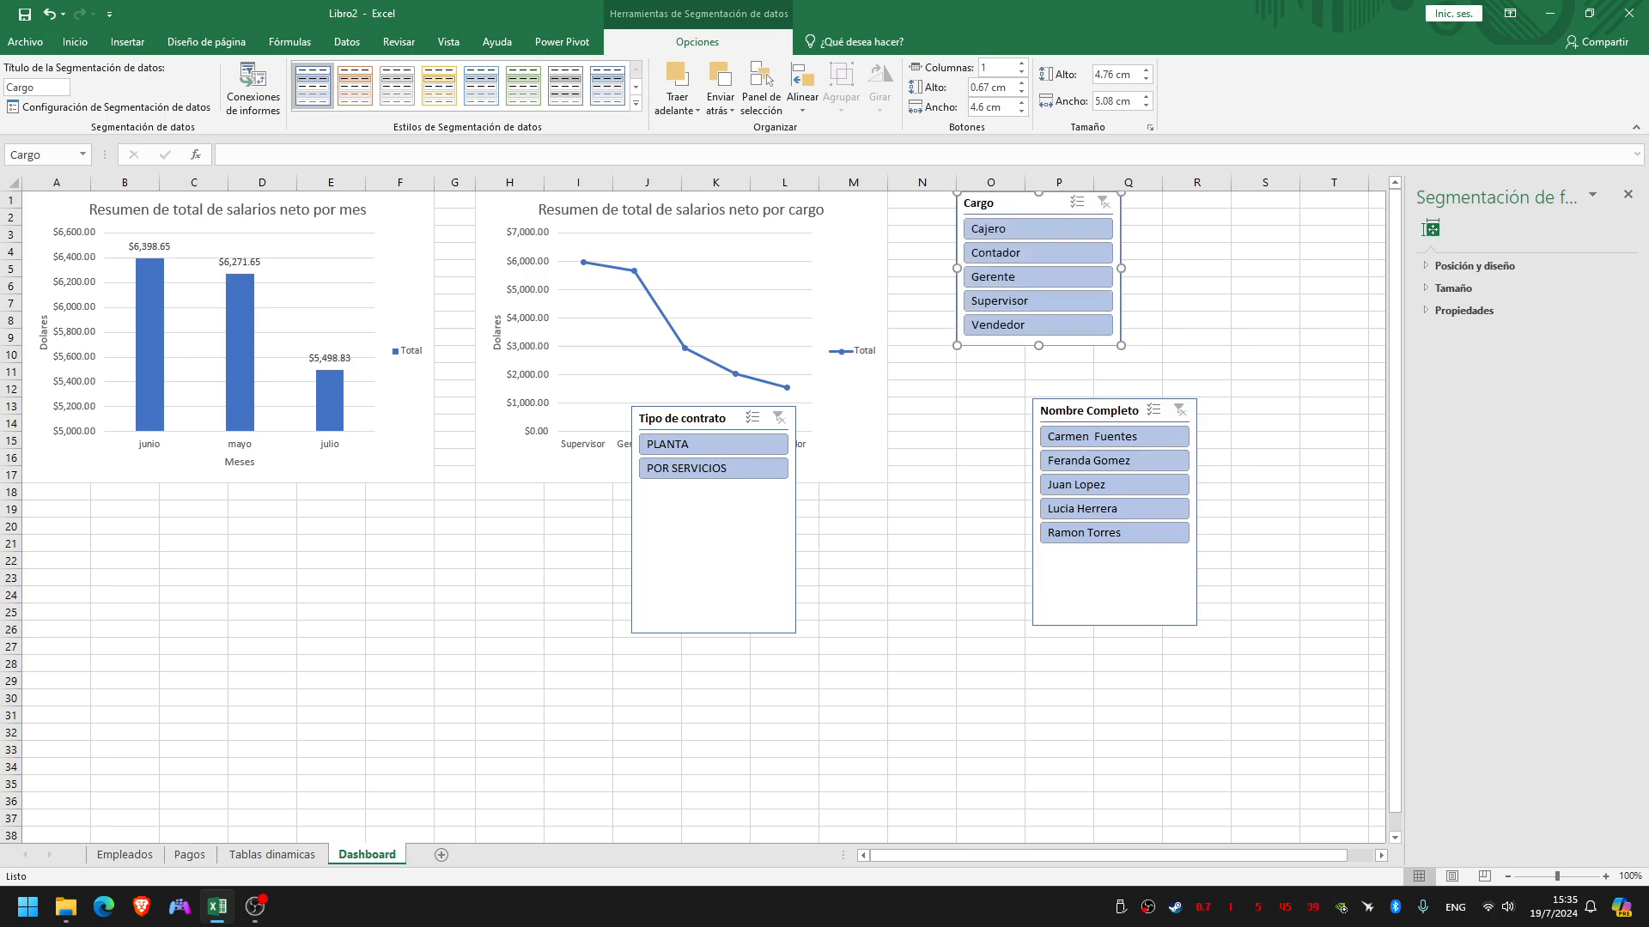
Stack the Tipo de contrato slicer, shortened to 2.78 cm, and the Nombre Completo slicer, trimmed to row 25, beneath the Cargo slicer
{"action": "left_click_drag", "start_coordinate": [687, 418], "coordinate": [1012, 370]}
{"action": "key", "text": "alt"}
{"action": "left_click_drag", "start_coordinate": [1038, 586], "coordinate": [1013, 477]}
{"action": "left_click", "coordinate": [1089, 410]}
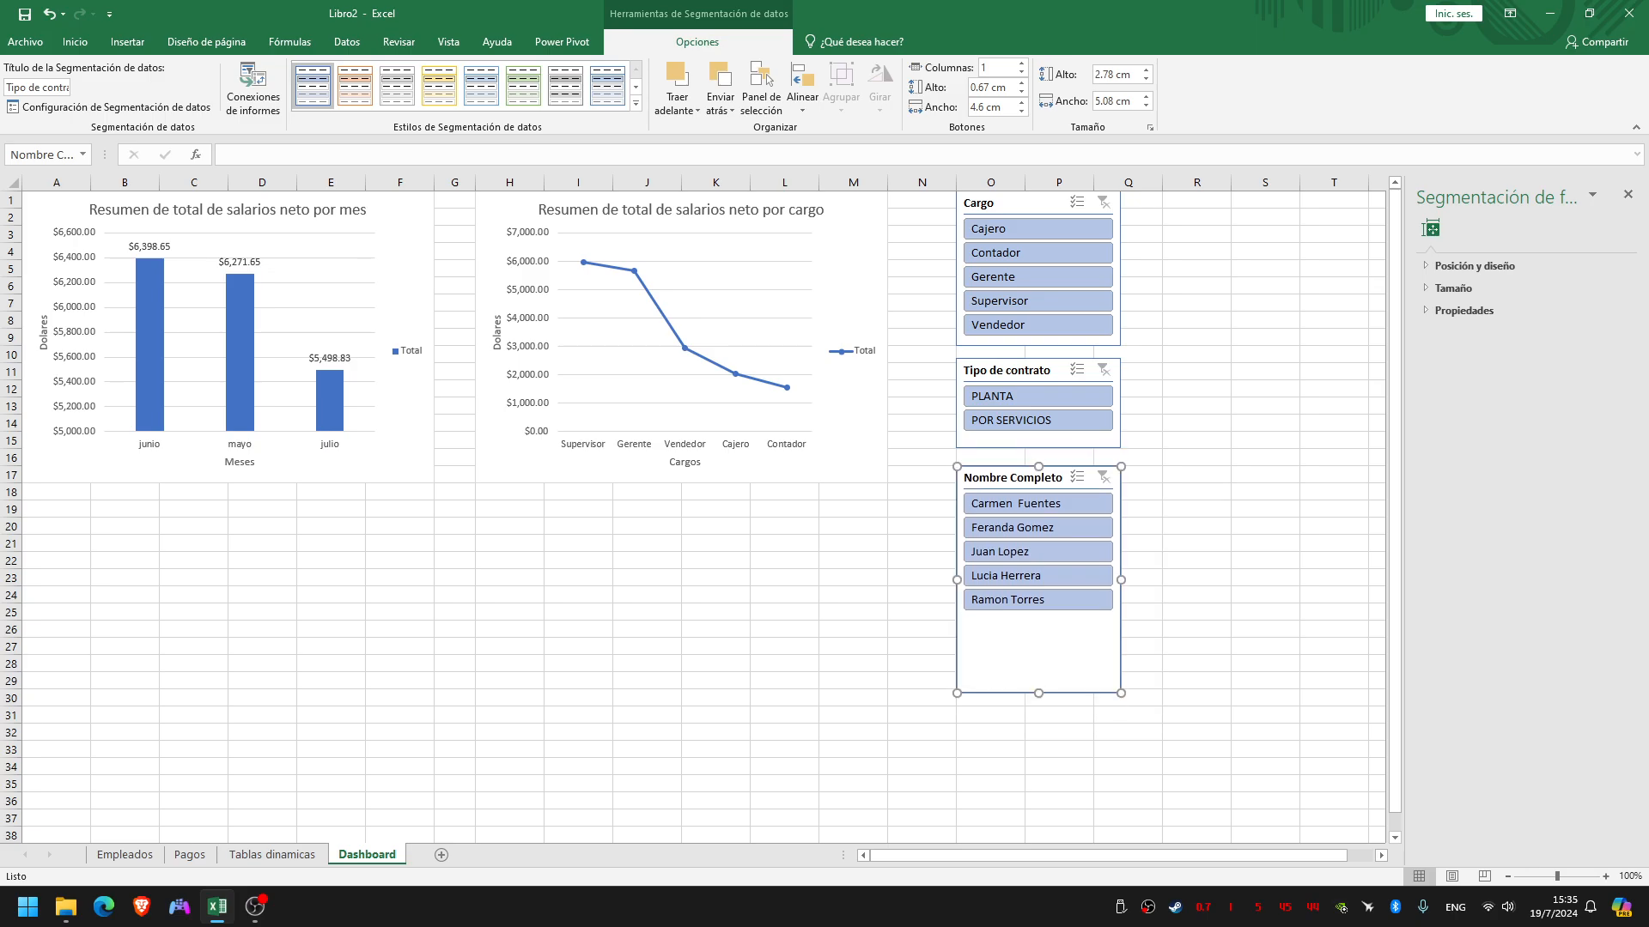
{"action": "left_click_drag", "start_coordinate": [1038, 693], "coordinate": [1038, 620]}
{"action": "left_click", "coordinate": [1196, 578]}
{"action": "left_click", "coordinate": [1196, 441]}
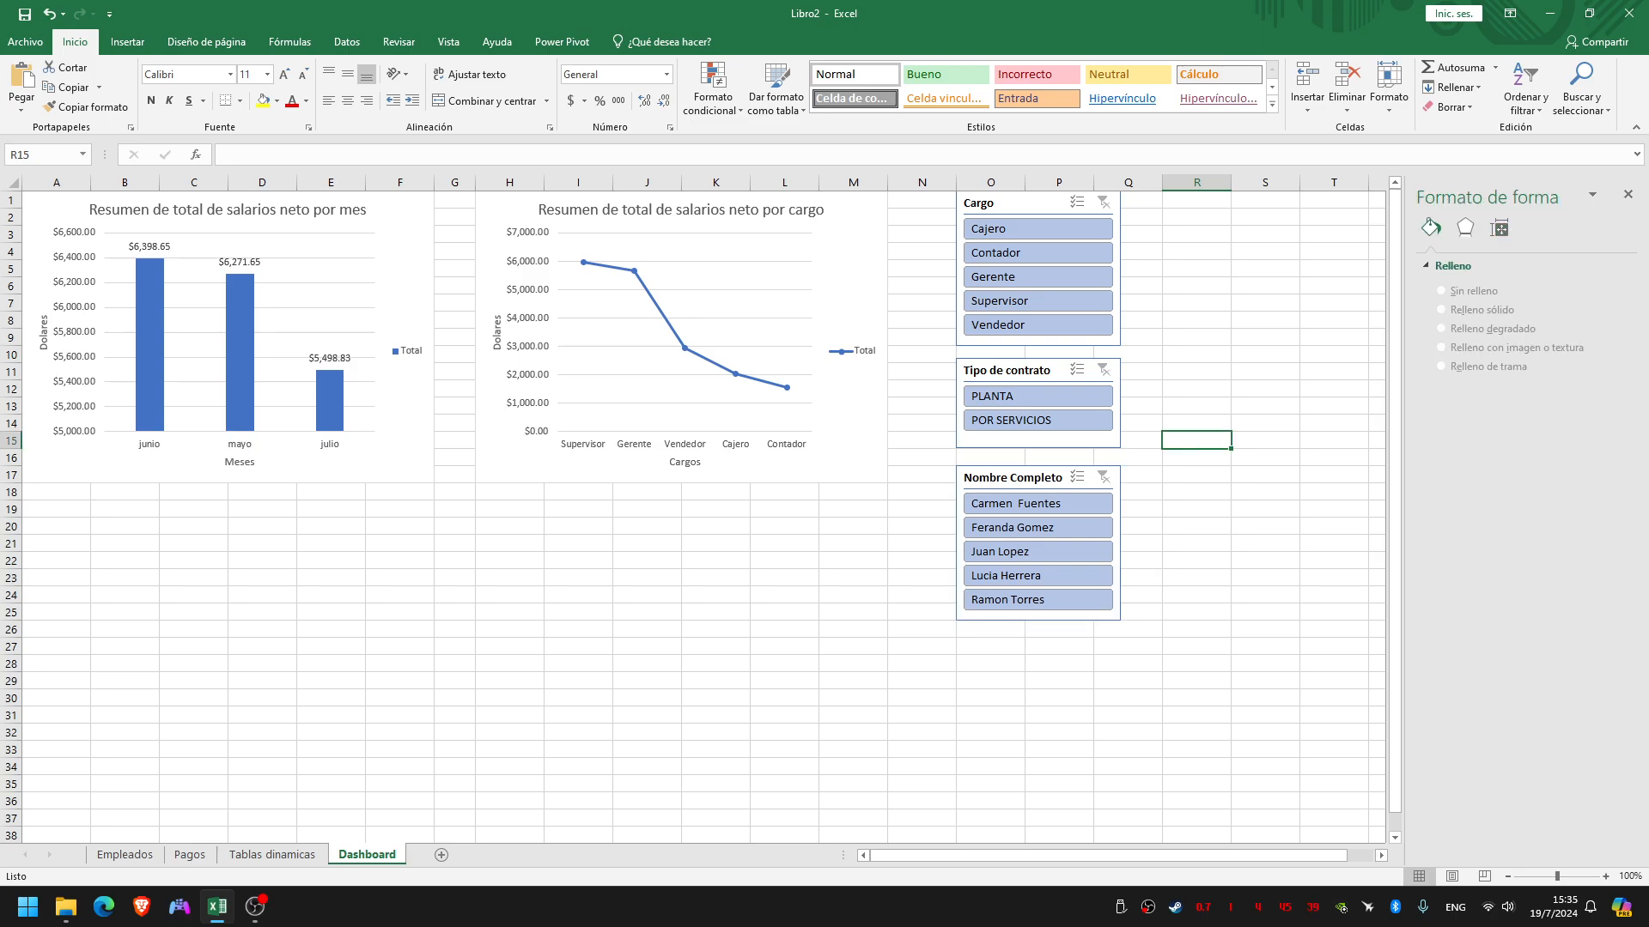
Insert a timeline for the monthly salary chart on the Fecha field of TablaPagos
{"action": "left_click", "coordinate": [648, 578]}
{"action": "left_click", "coordinate": [400, 275]}
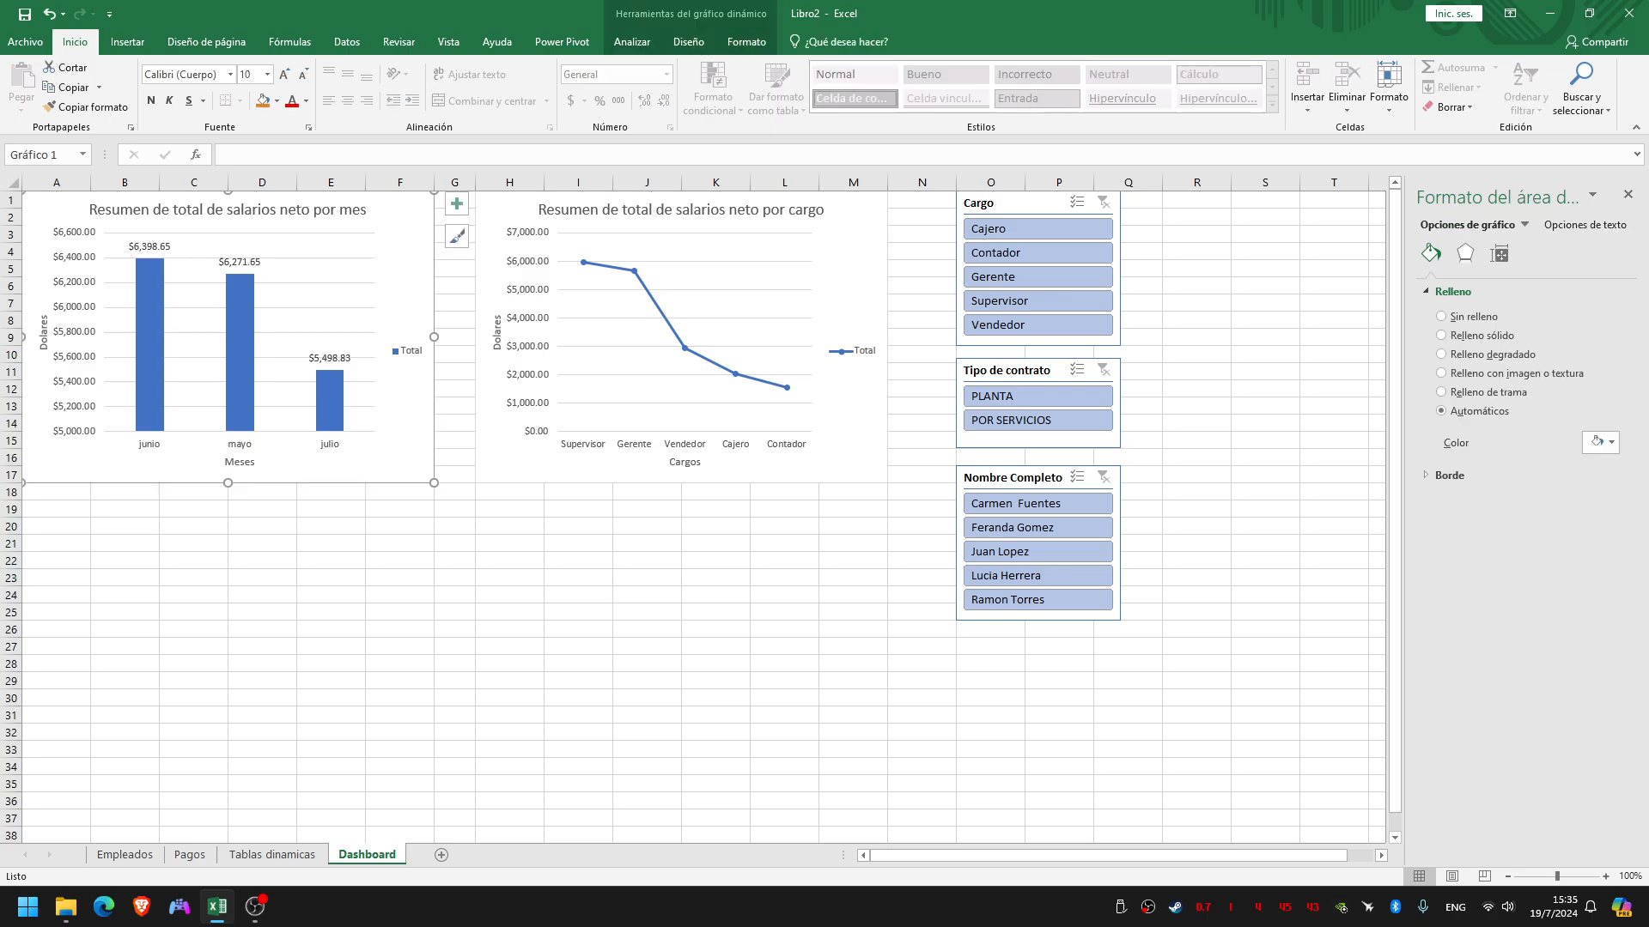
{"action": "left_click", "coordinate": [632, 41]}
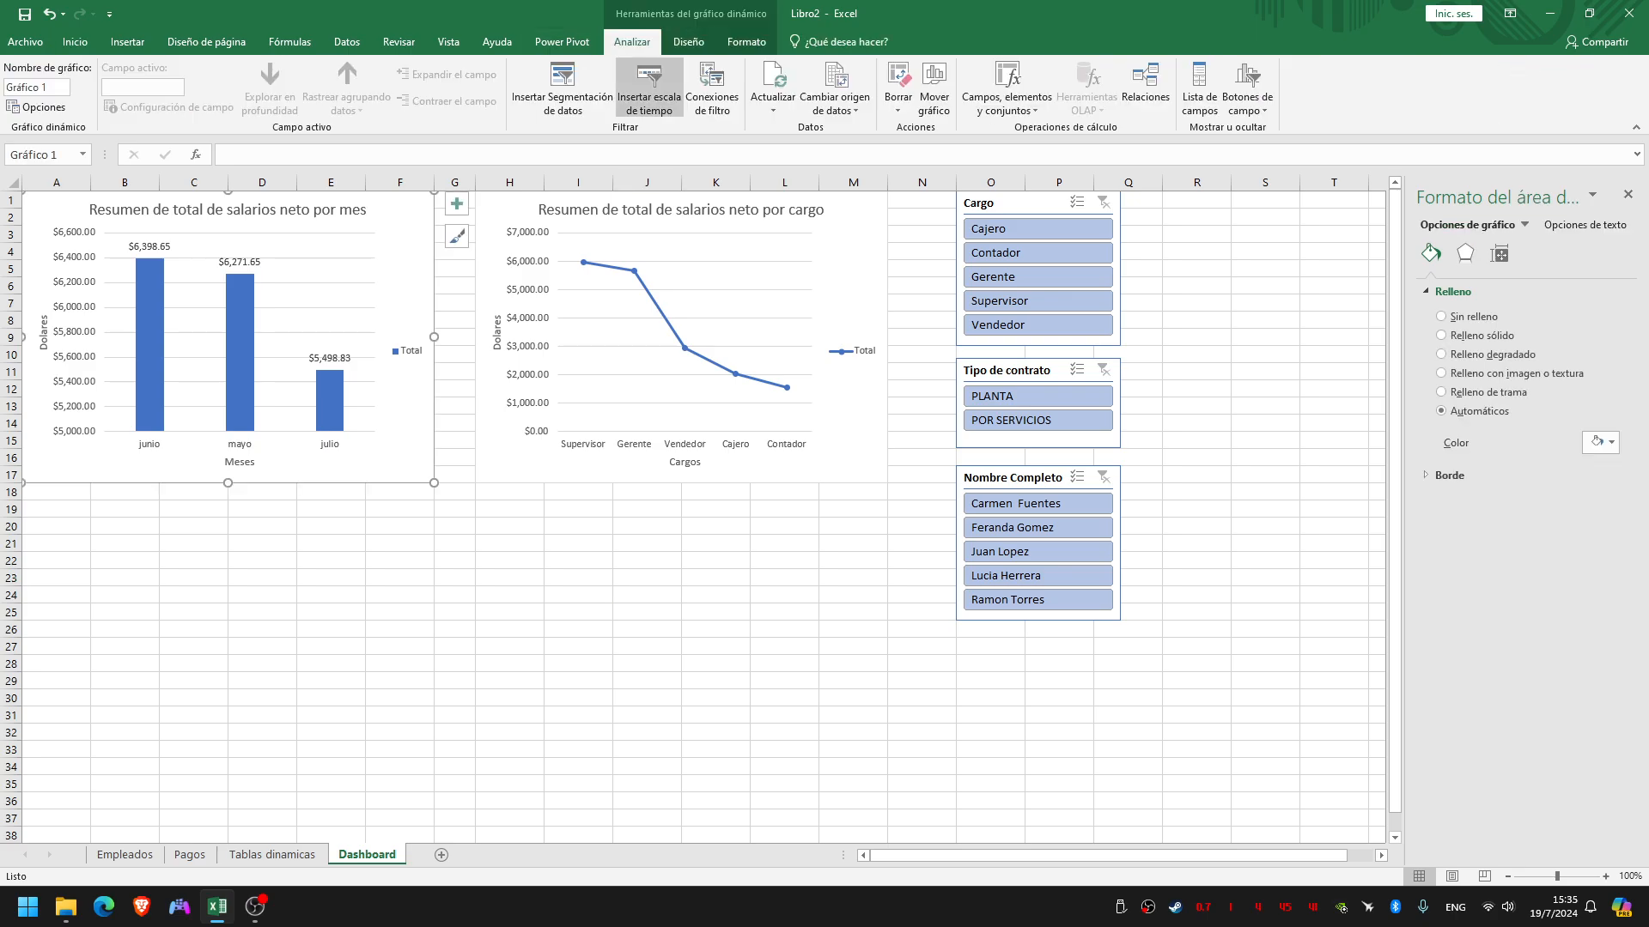
{"action": "left_click", "coordinate": [649, 84]}
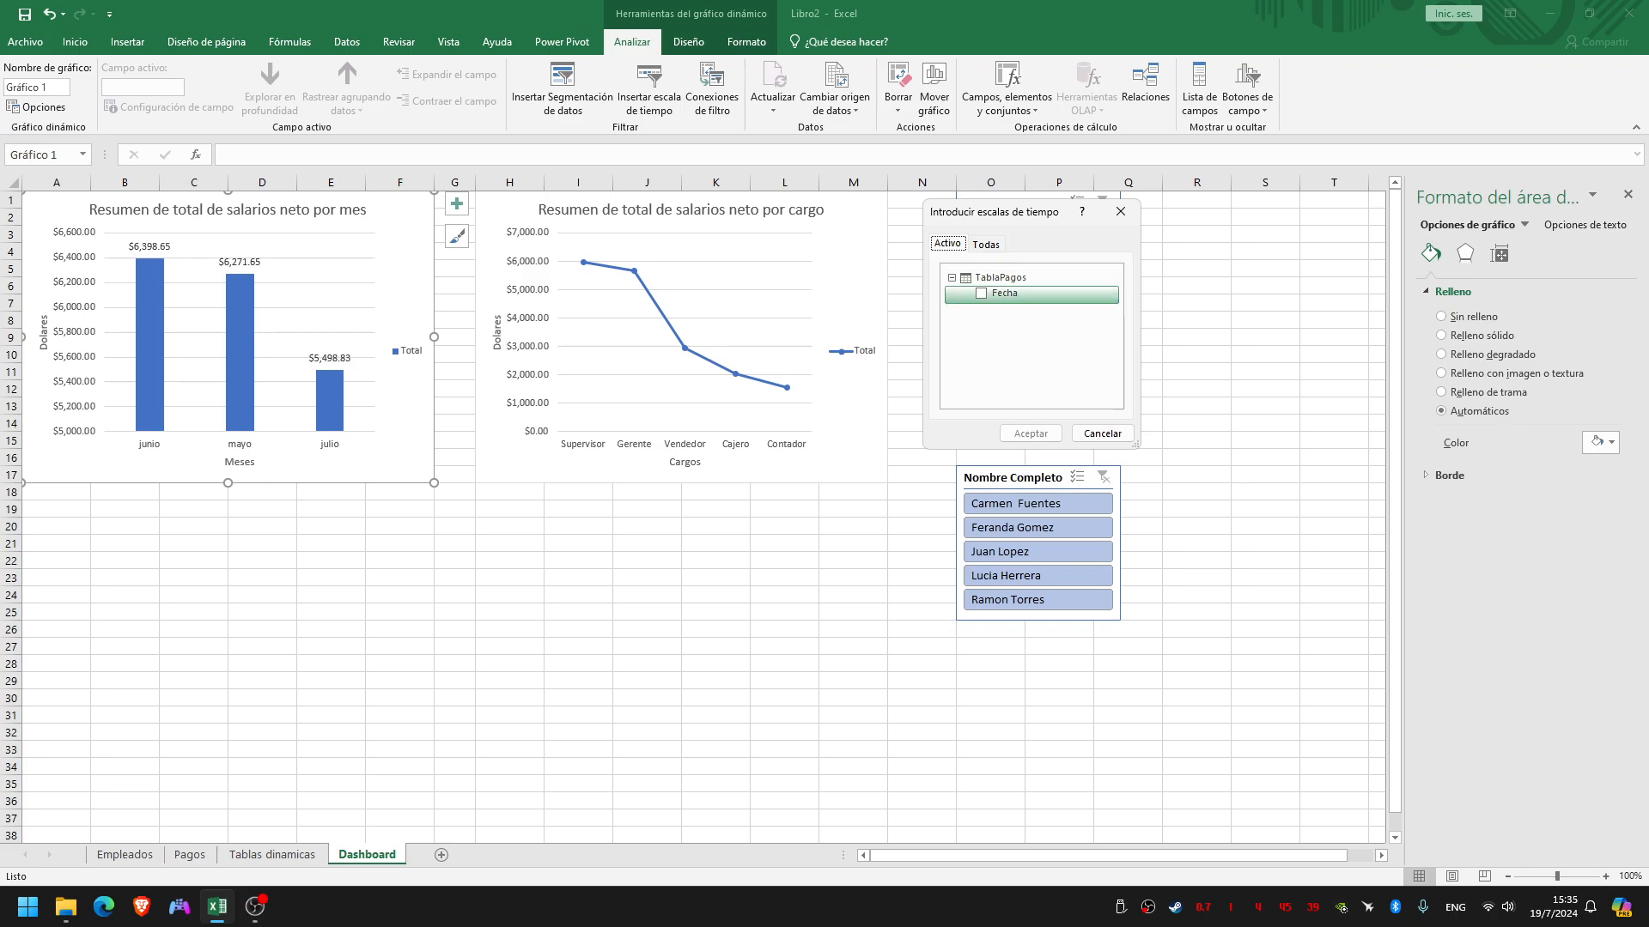
{"action": "left_click", "coordinate": [986, 245]}
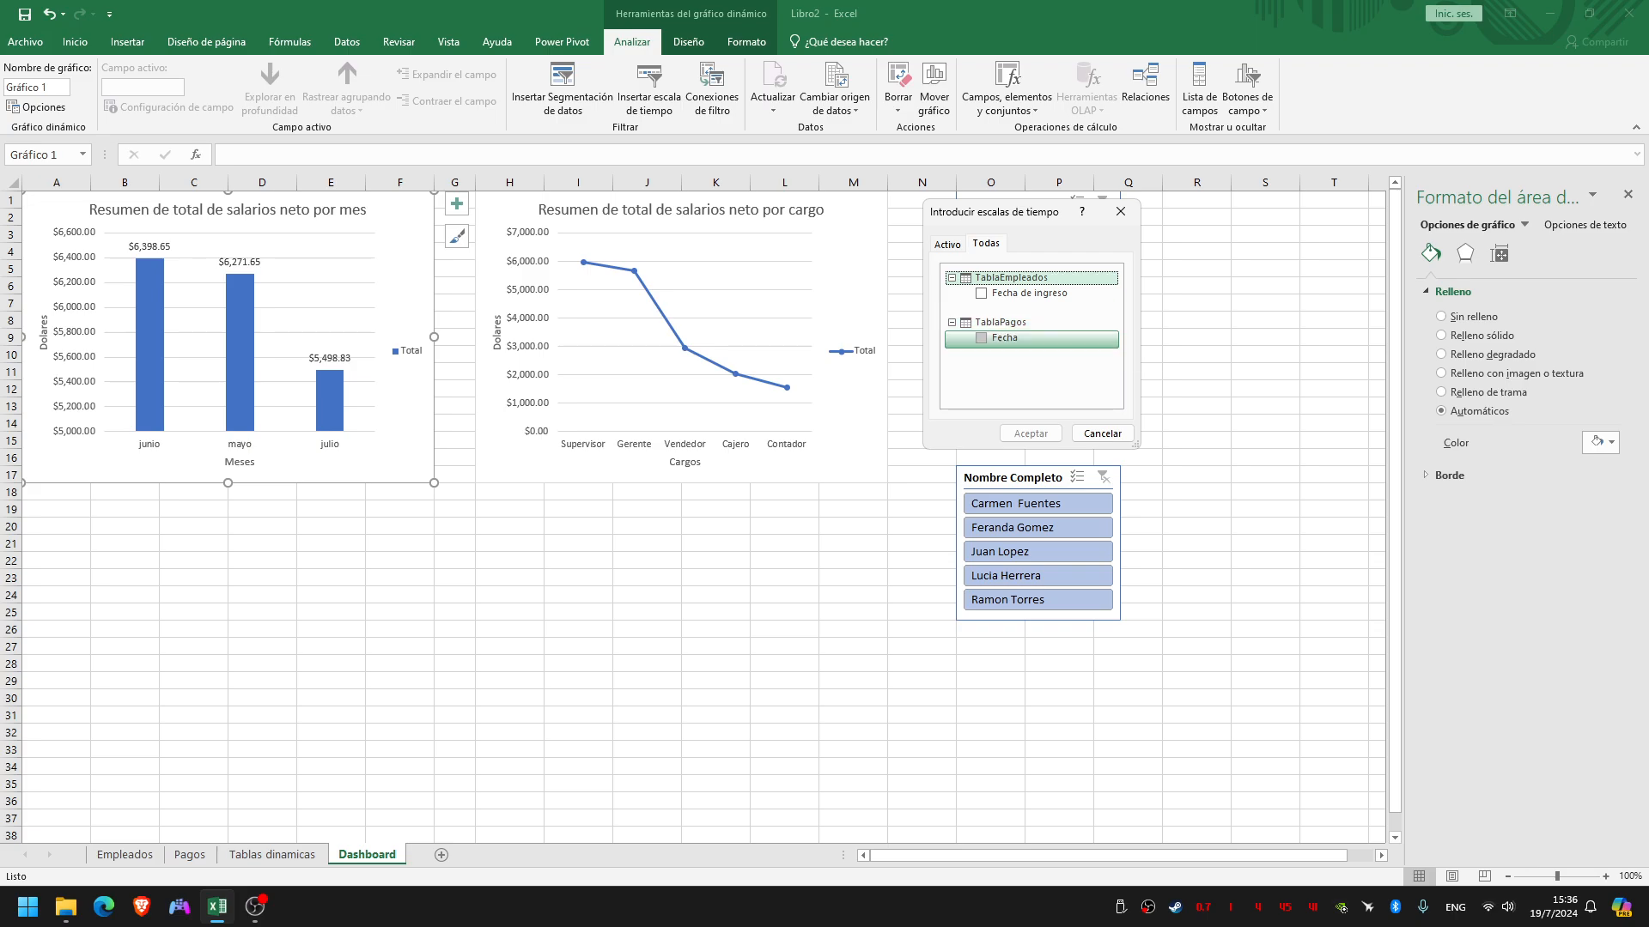
{"action": "left_click", "coordinate": [981, 338]}
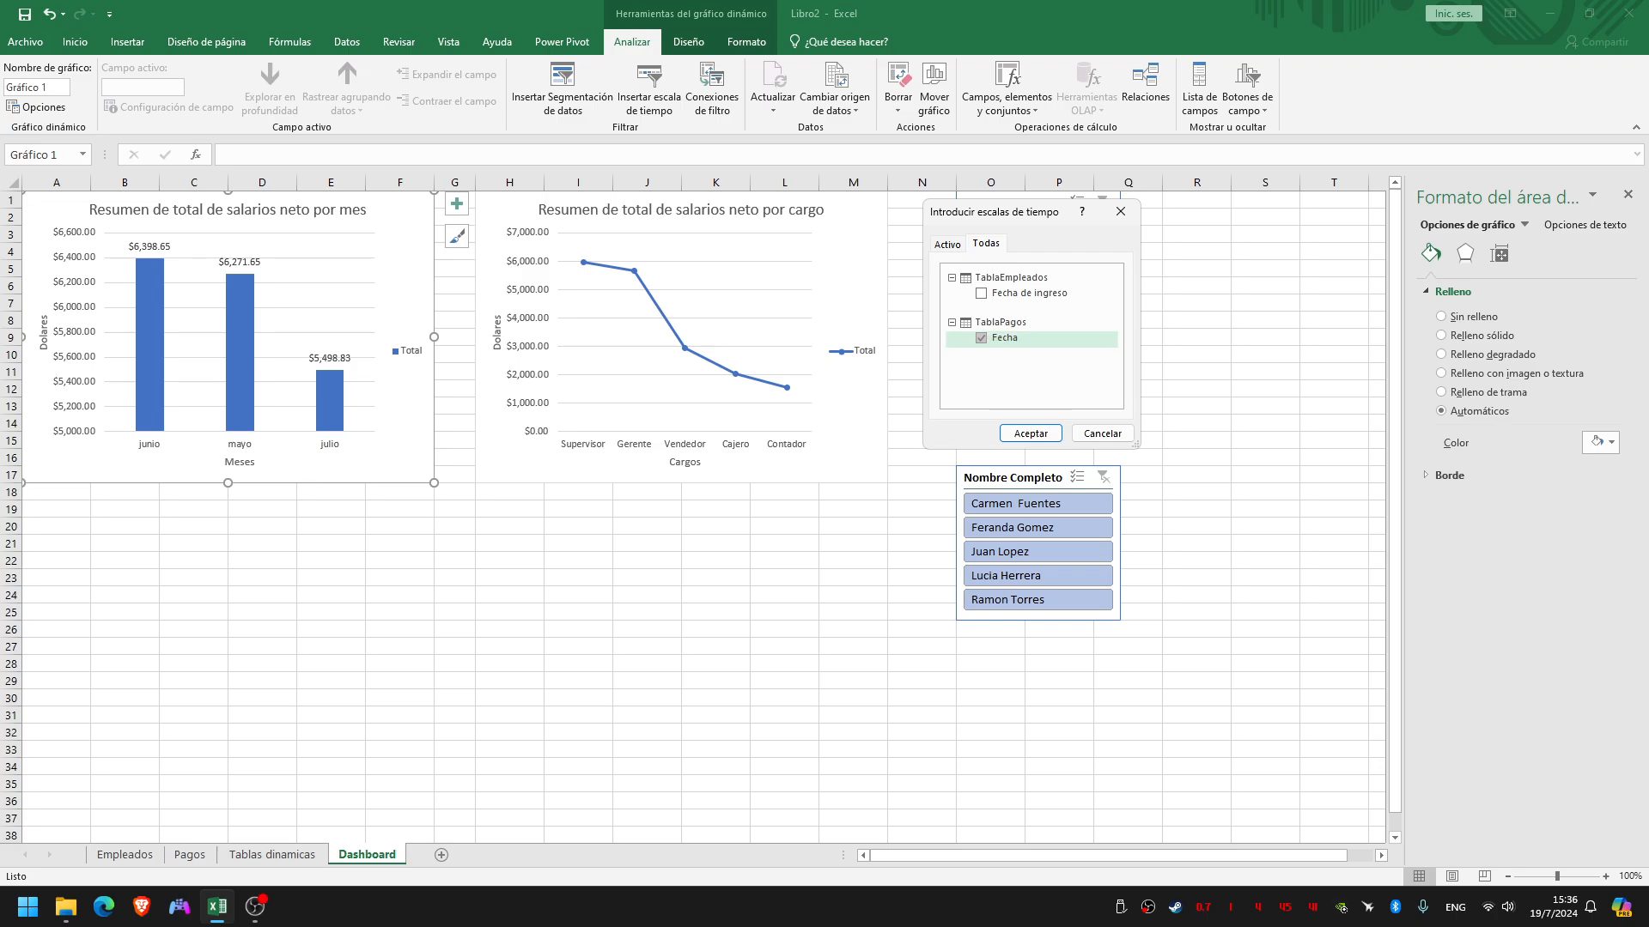
{"action": "key", "text": "Return"}
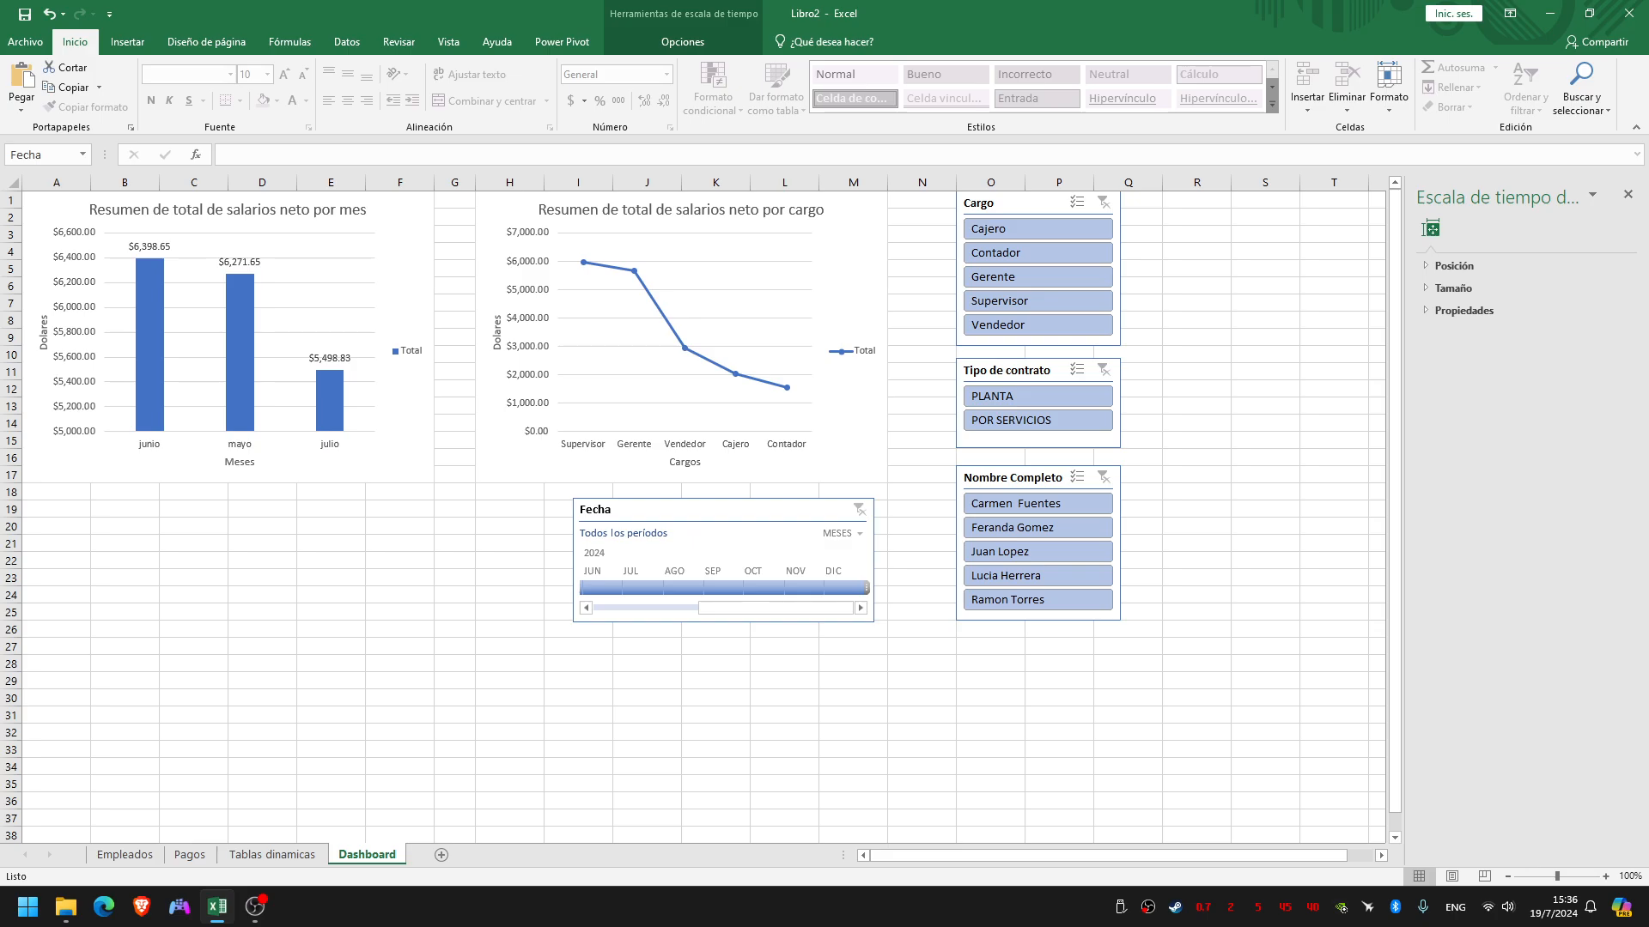
Place the Fecha timeline just beneath the salary-by-position chart, widen it to span columns G to M and scroll its months
{"action": "left_click_drag", "start_coordinate": [723, 510], "coordinate": [737, 508]}
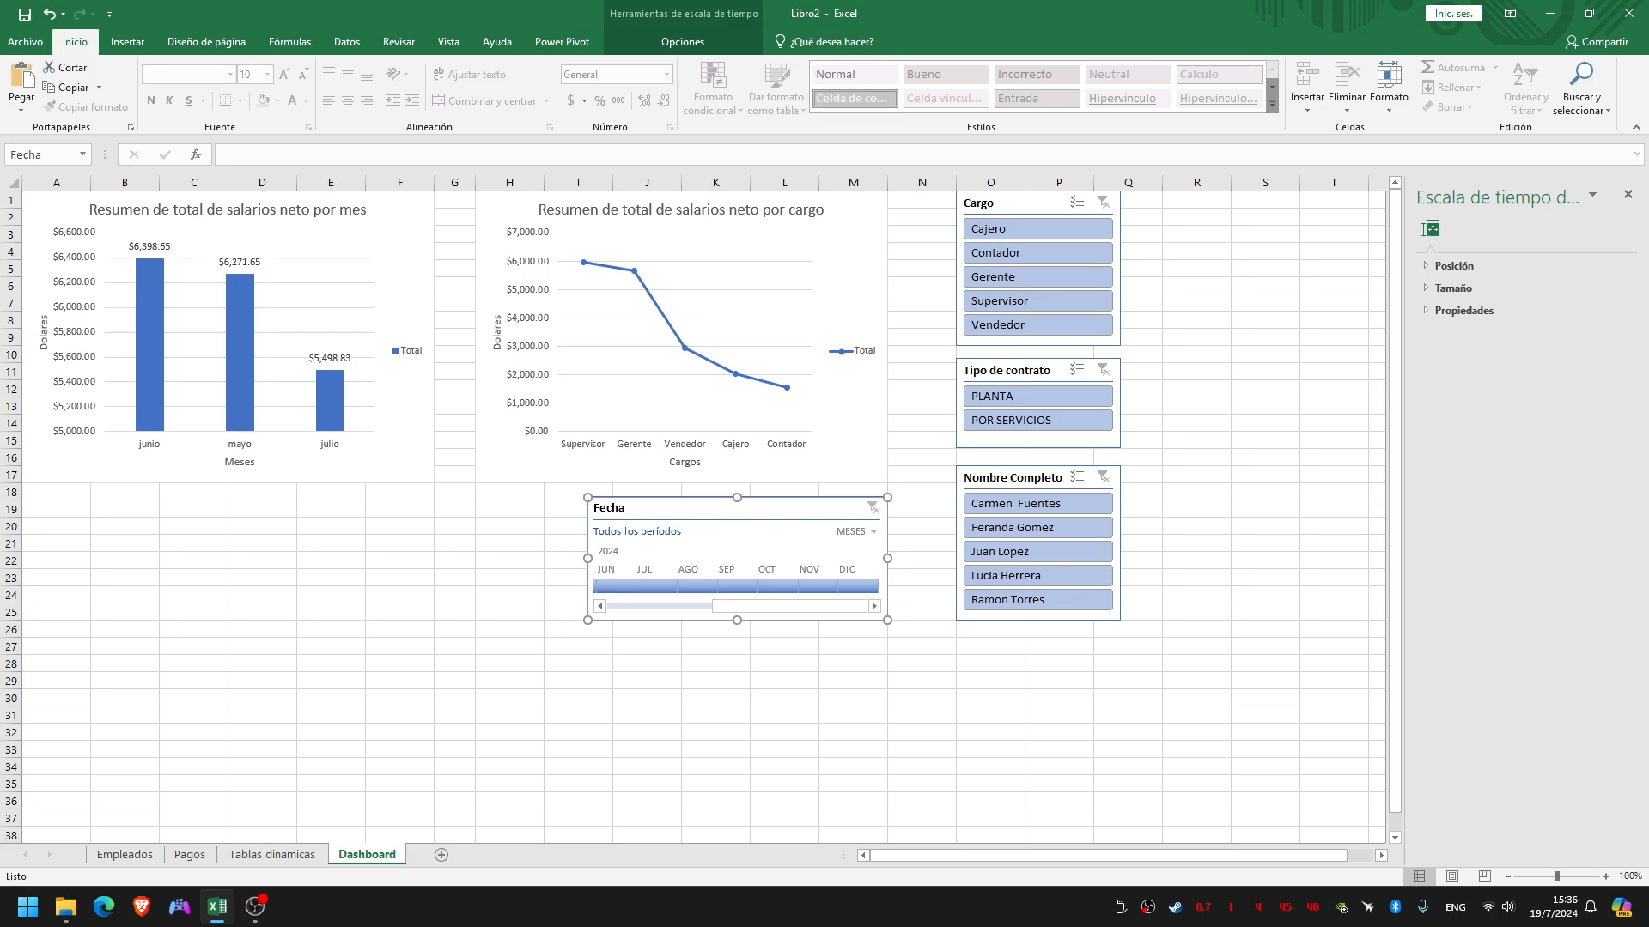
{"action": "left_click_drag", "start_coordinate": [587, 559], "coordinate": [475, 558]}
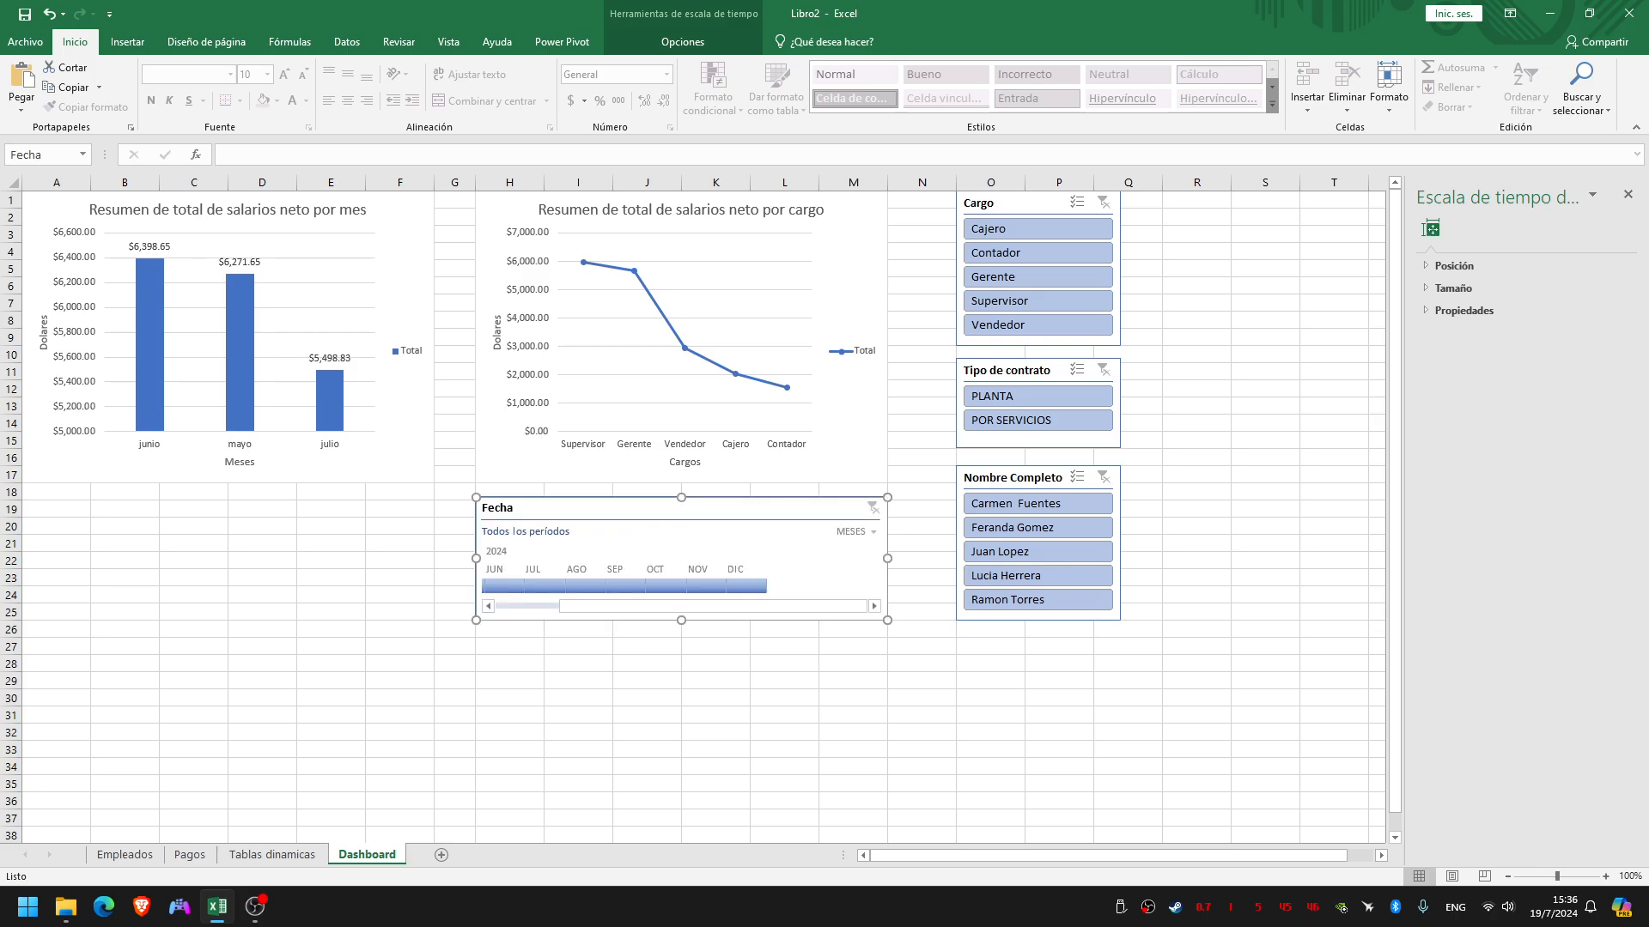
{"action": "left_click_drag", "start_coordinate": [737, 509], "coordinate": [737, 511]}
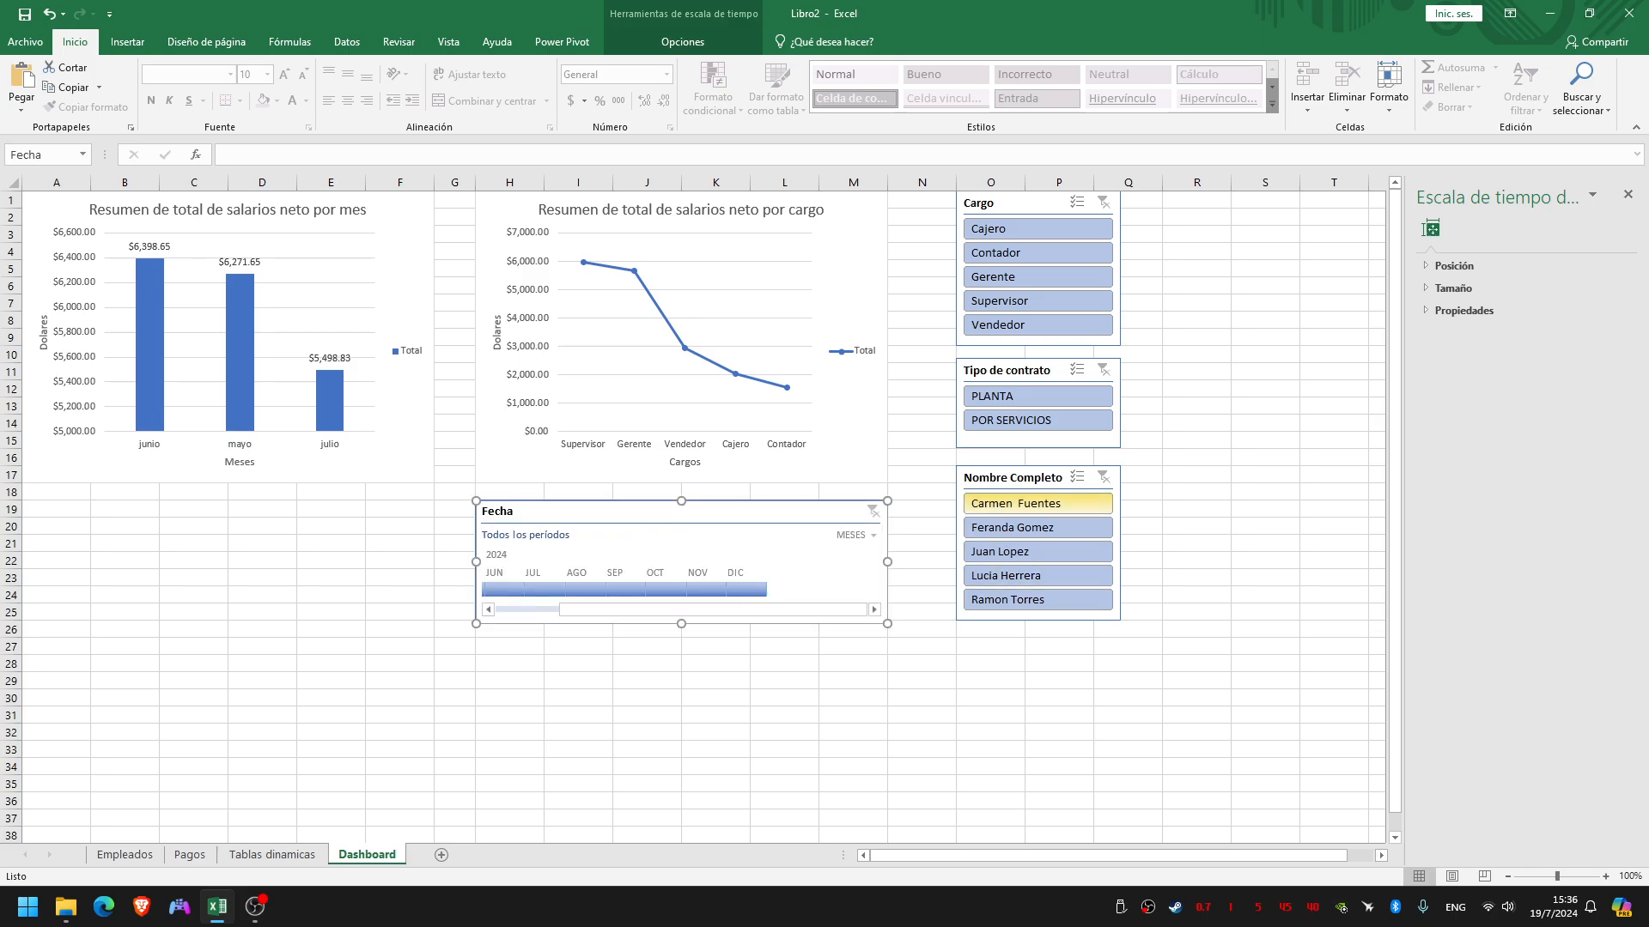
{"action": "left_click", "coordinate": [1059, 663]}
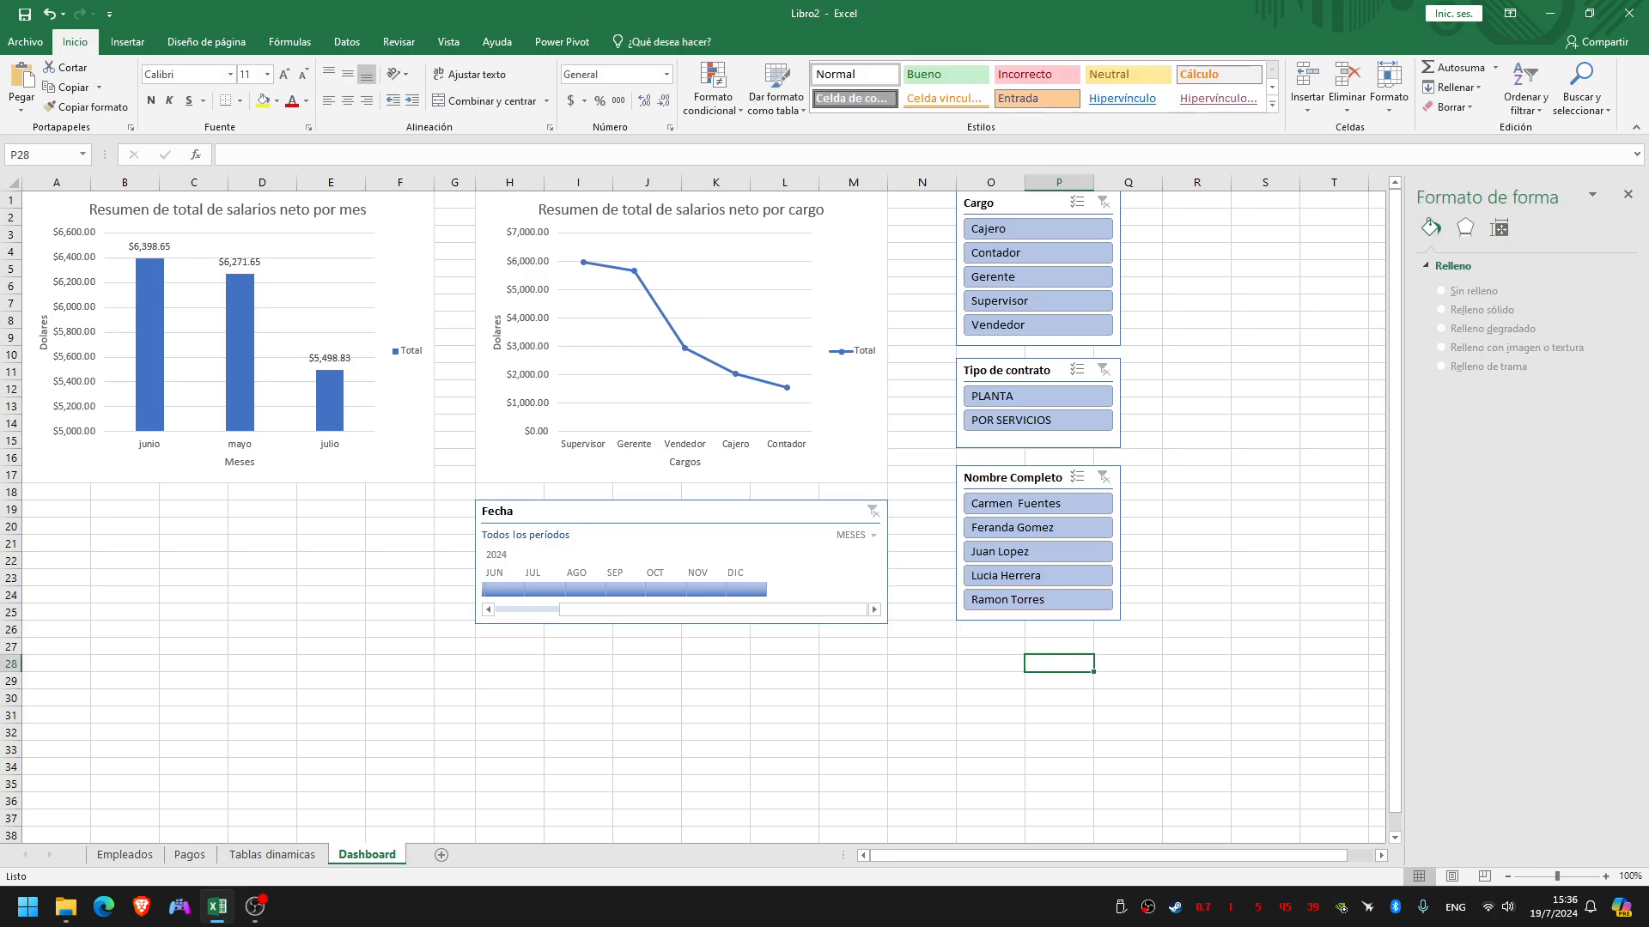
{"action": "left_click", "coordinate": [769, 590]}
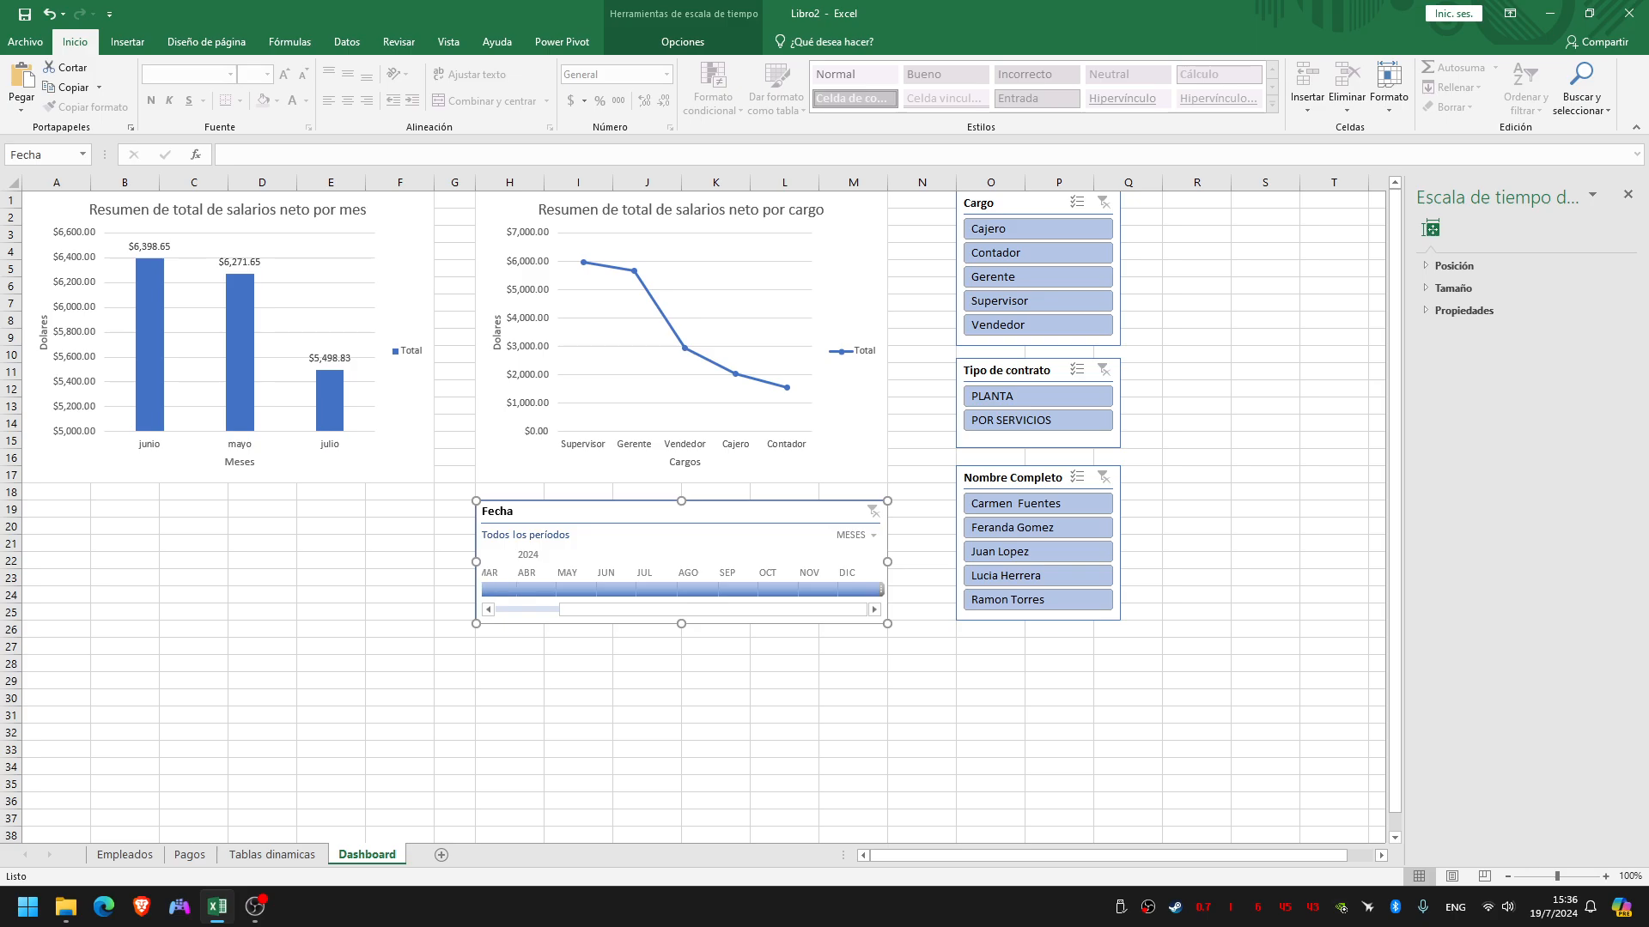
{"action": "left_click_drag", "start_coordinate": [475, 562], "coordinate": [434, 562]}
{"action": "left_click", "coordinate": [854, 647]}
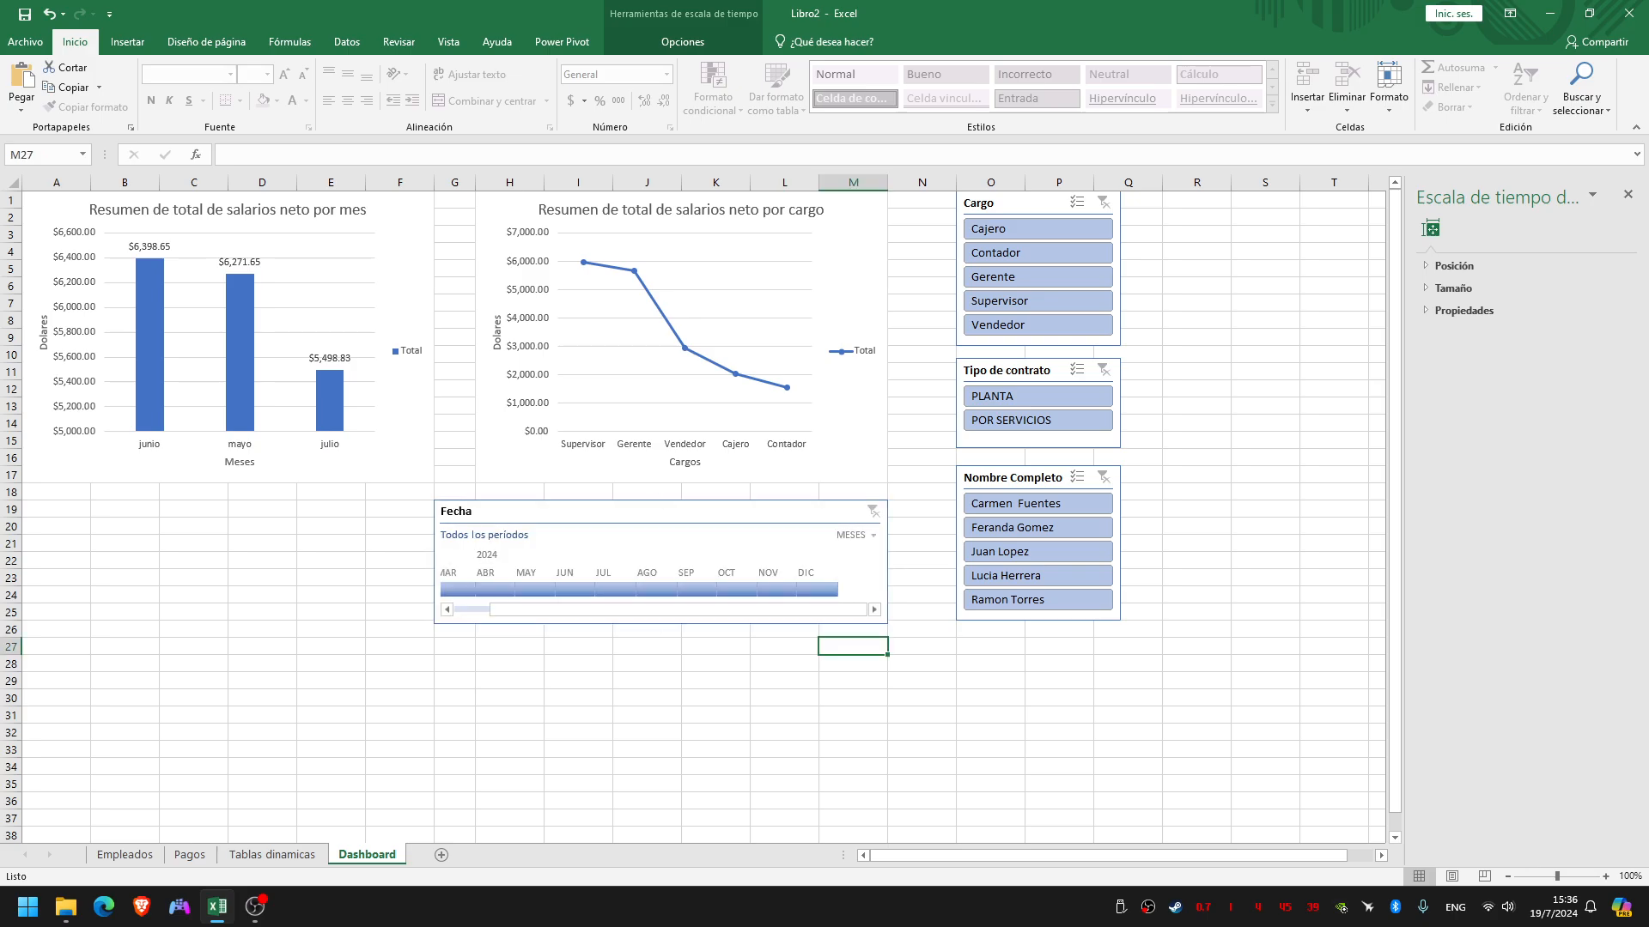
{"action": "left_click", "coordinate": [921, 681]}
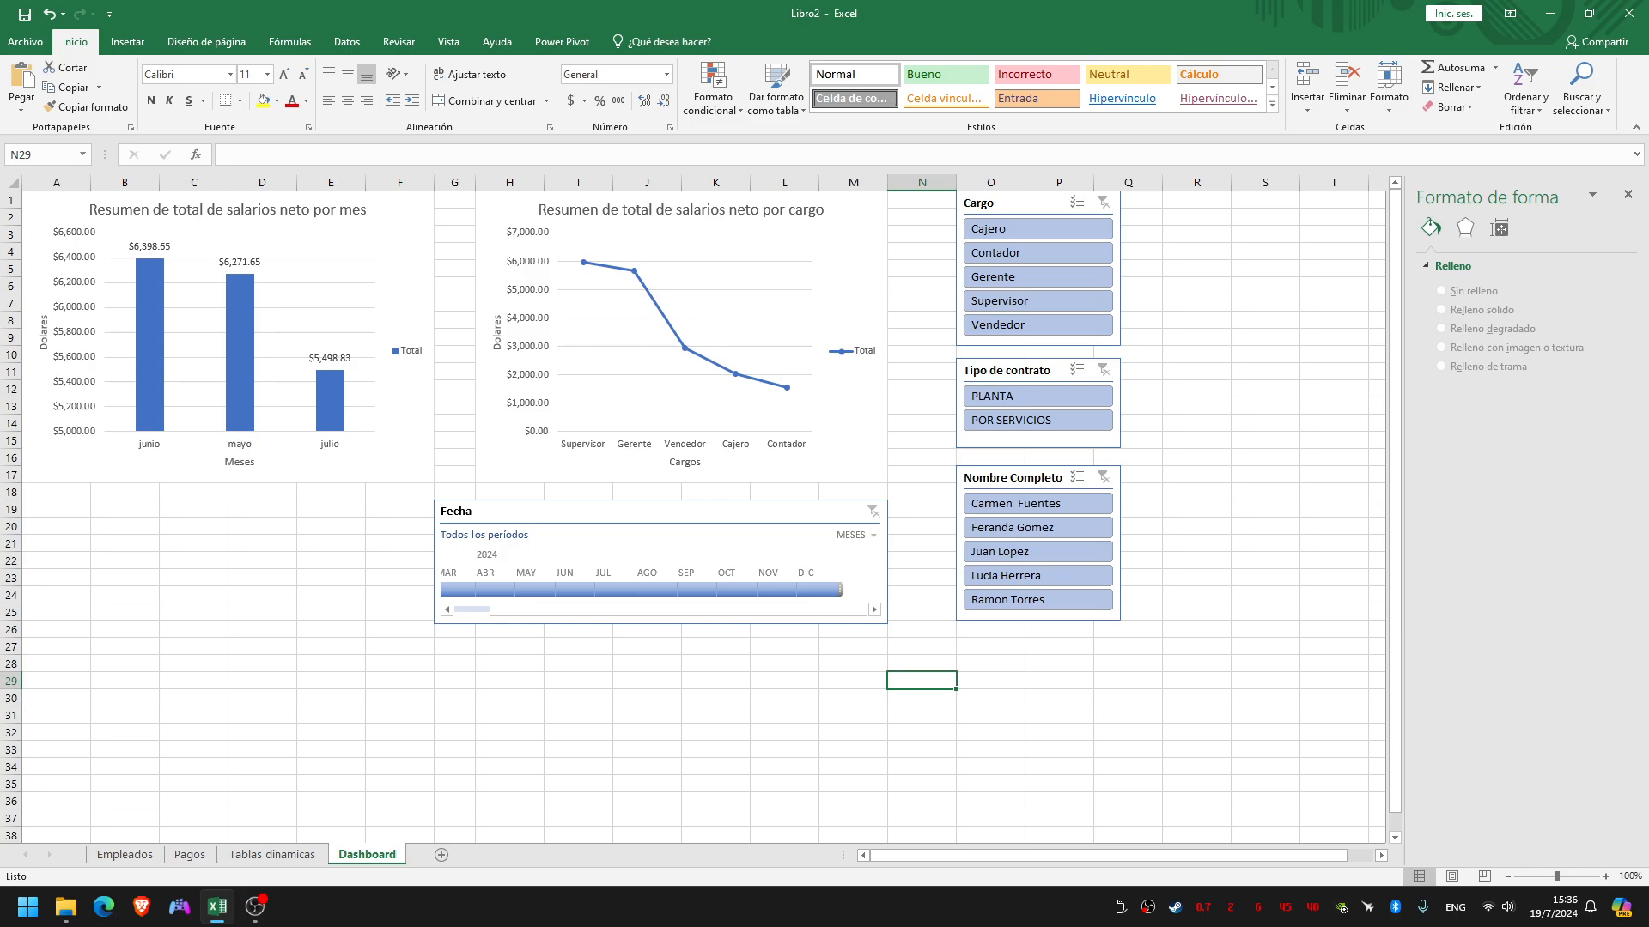
{"action": "left_click", "coordinate": [678, 610]}
Move the Nombre Completo and Cargo slicers away from the charts so that both end at column R
{"action": "left_click", "coordinate": [1013, 479]}
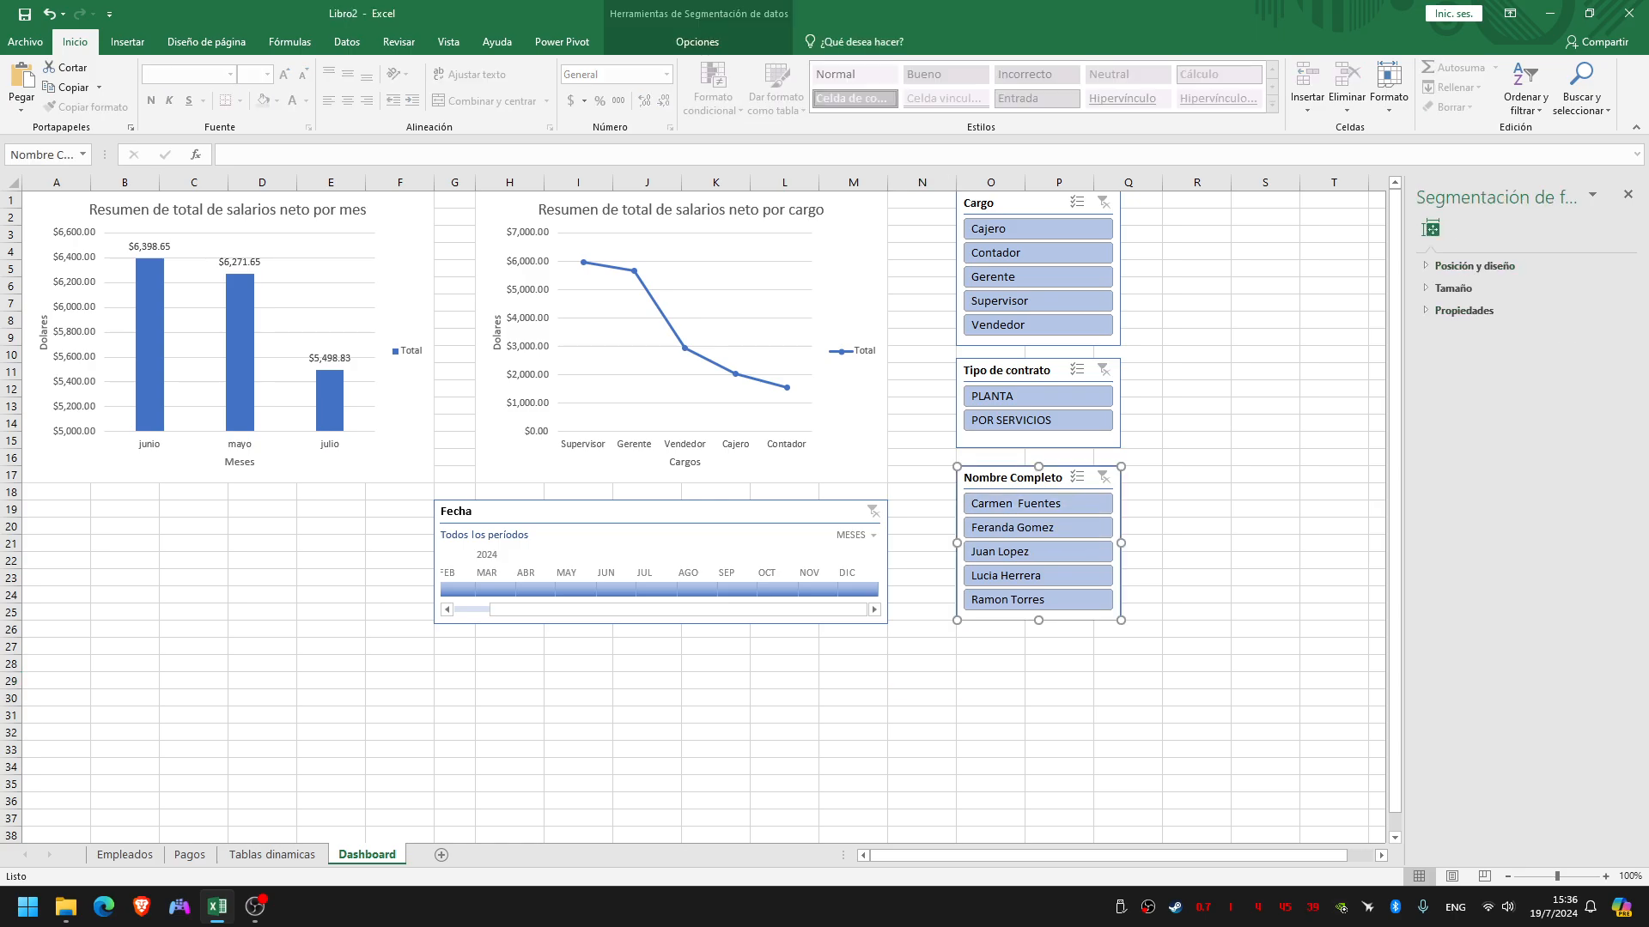
{"action": "left_click_drag", "start_coordinate": [1014, 478], "coordinate": [1123, 479]}
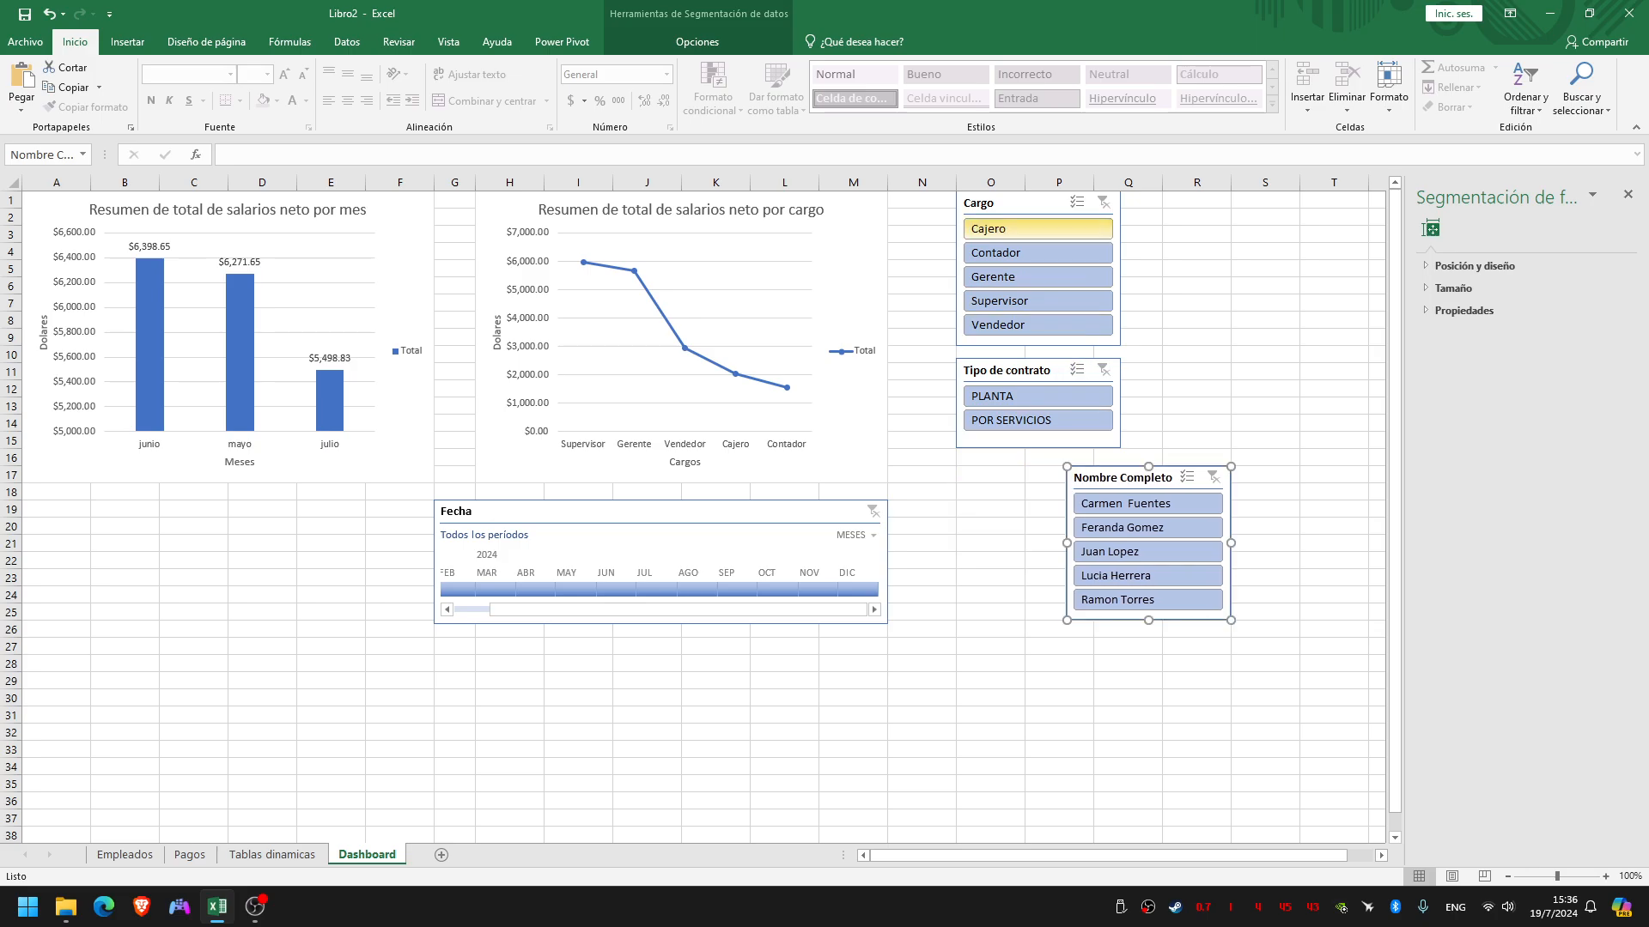
{"action": "left_click_drag", "start_coordinate": [1022, 203], "coordinate": [1133, 202]}
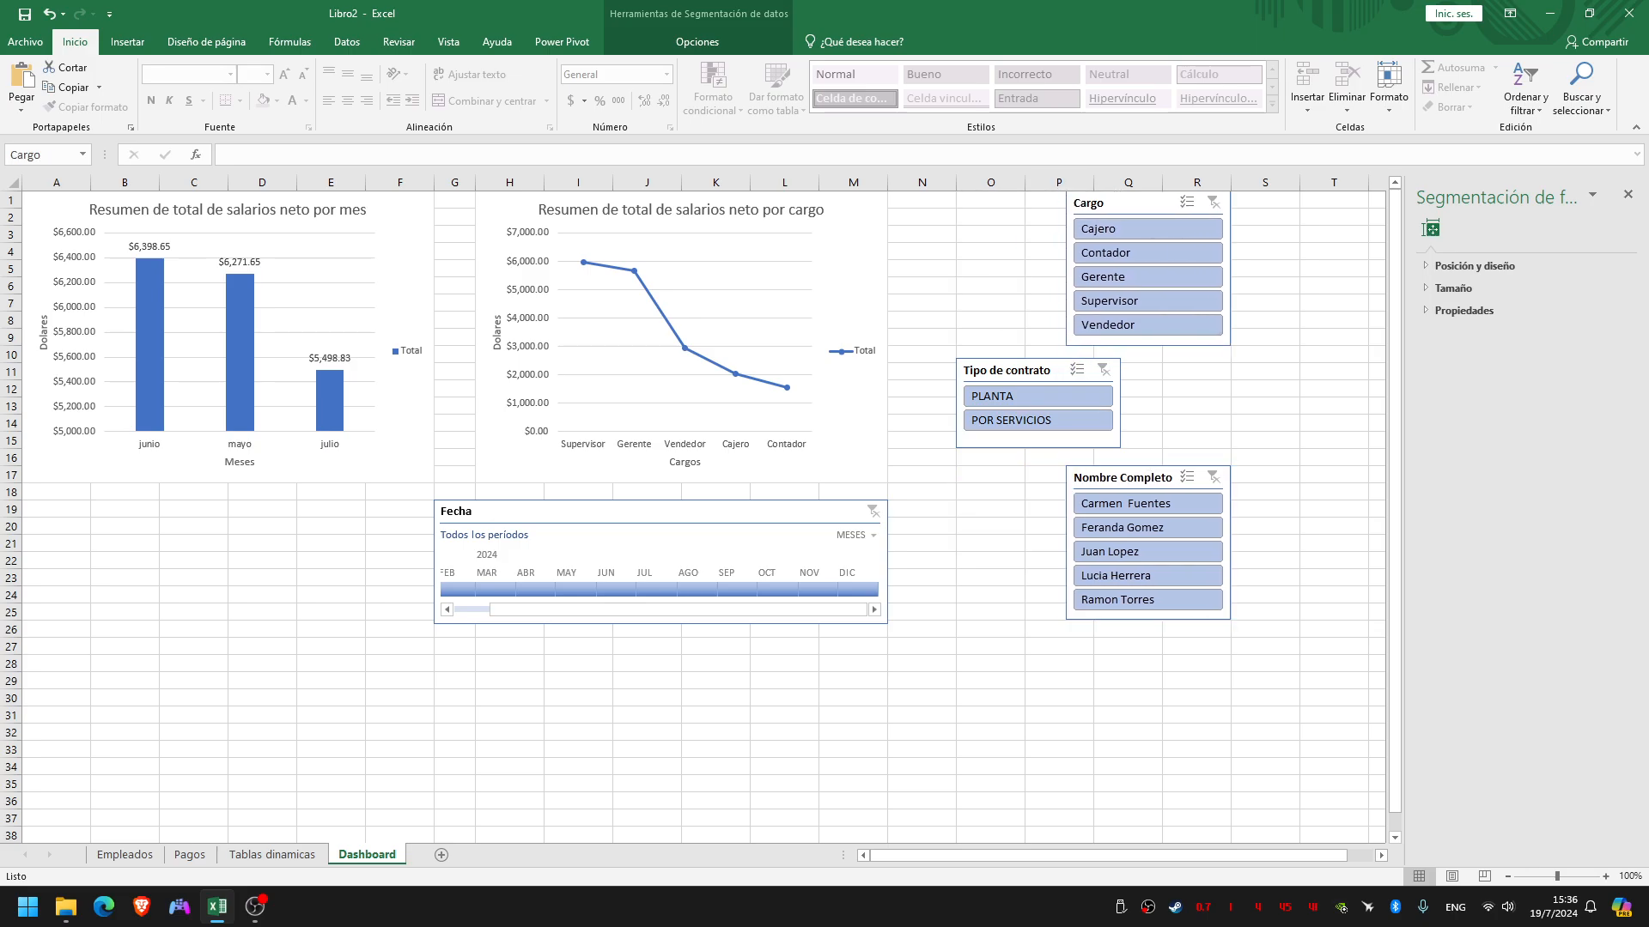
Align the Tipo de contrato slicer with the other two and make all three slicers span columns P to R
{"action": "left_click", "coordinate": [1016, 370]}
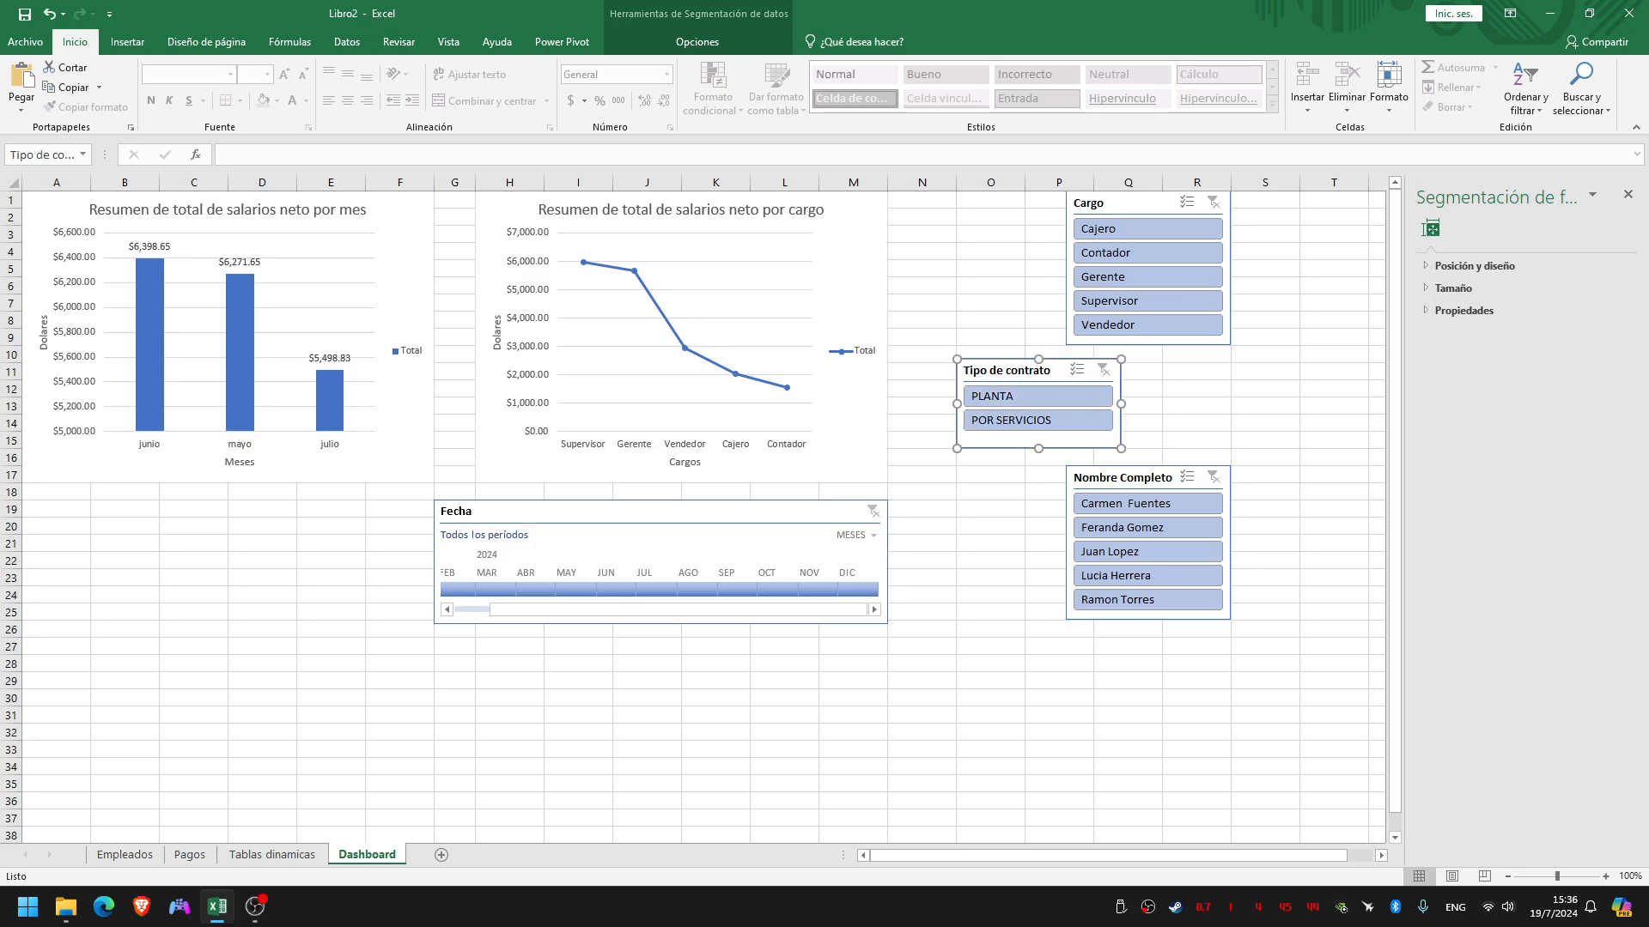
{"action": "left_click_drag", "start_coordinate": [1017, 370], "coordinate": [1025, 408]}
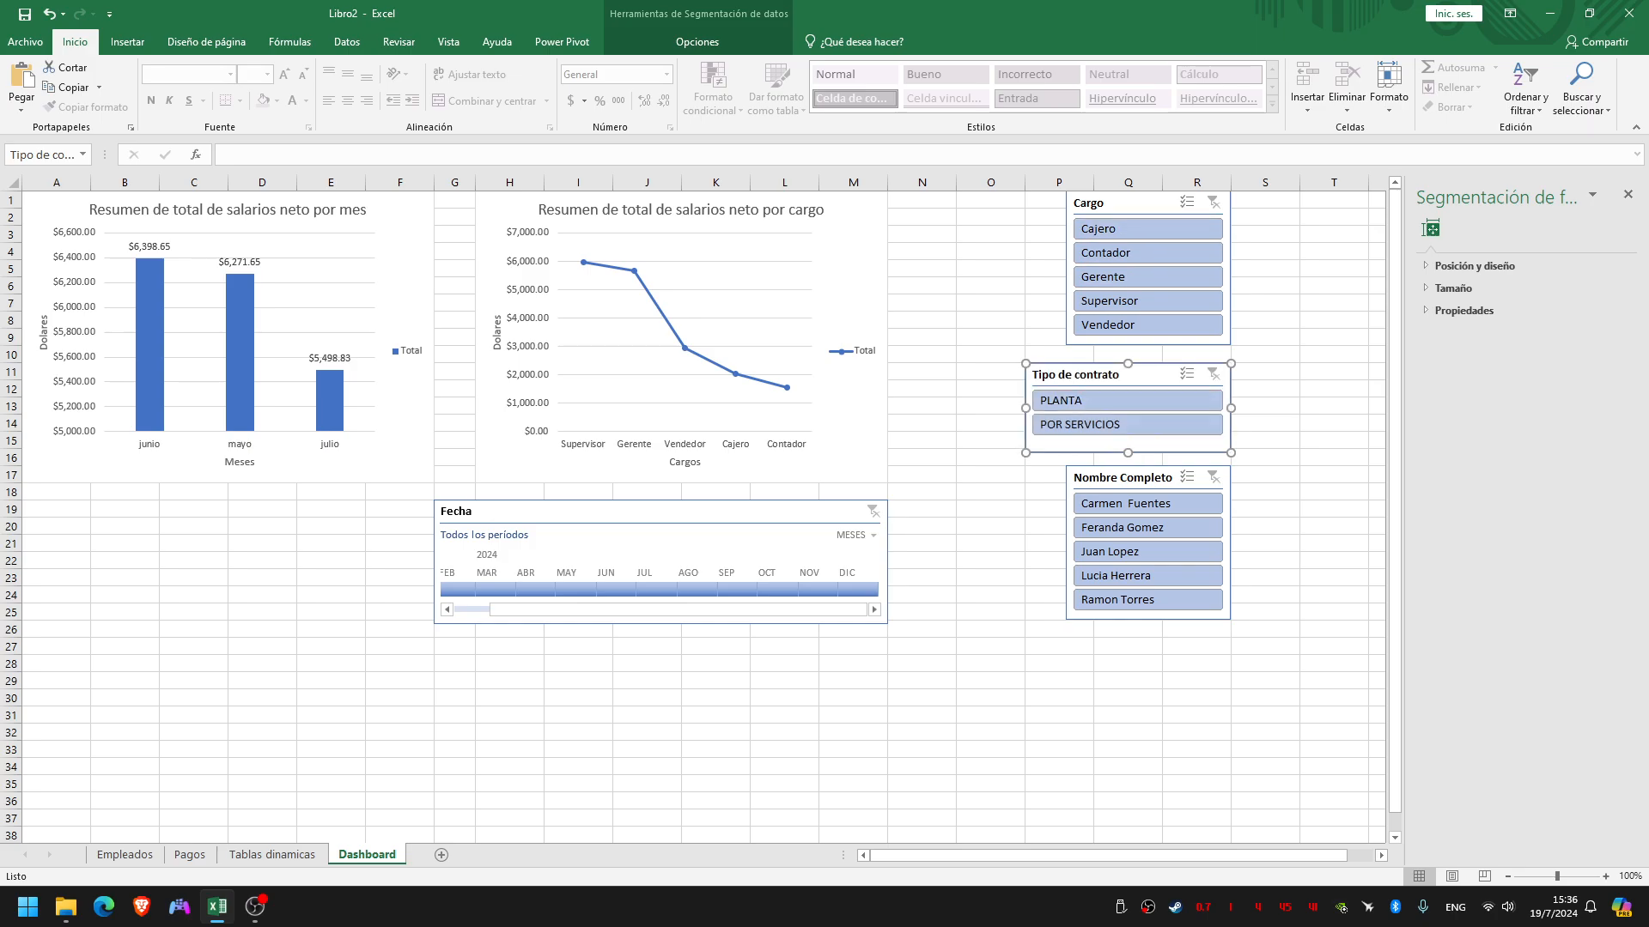
{"action": "left_click", "coordinate": [1107, 204]}
{"action": "left_click_drag", "start_coordinate": [1066, 268], "coordinate": [1024, 268]}
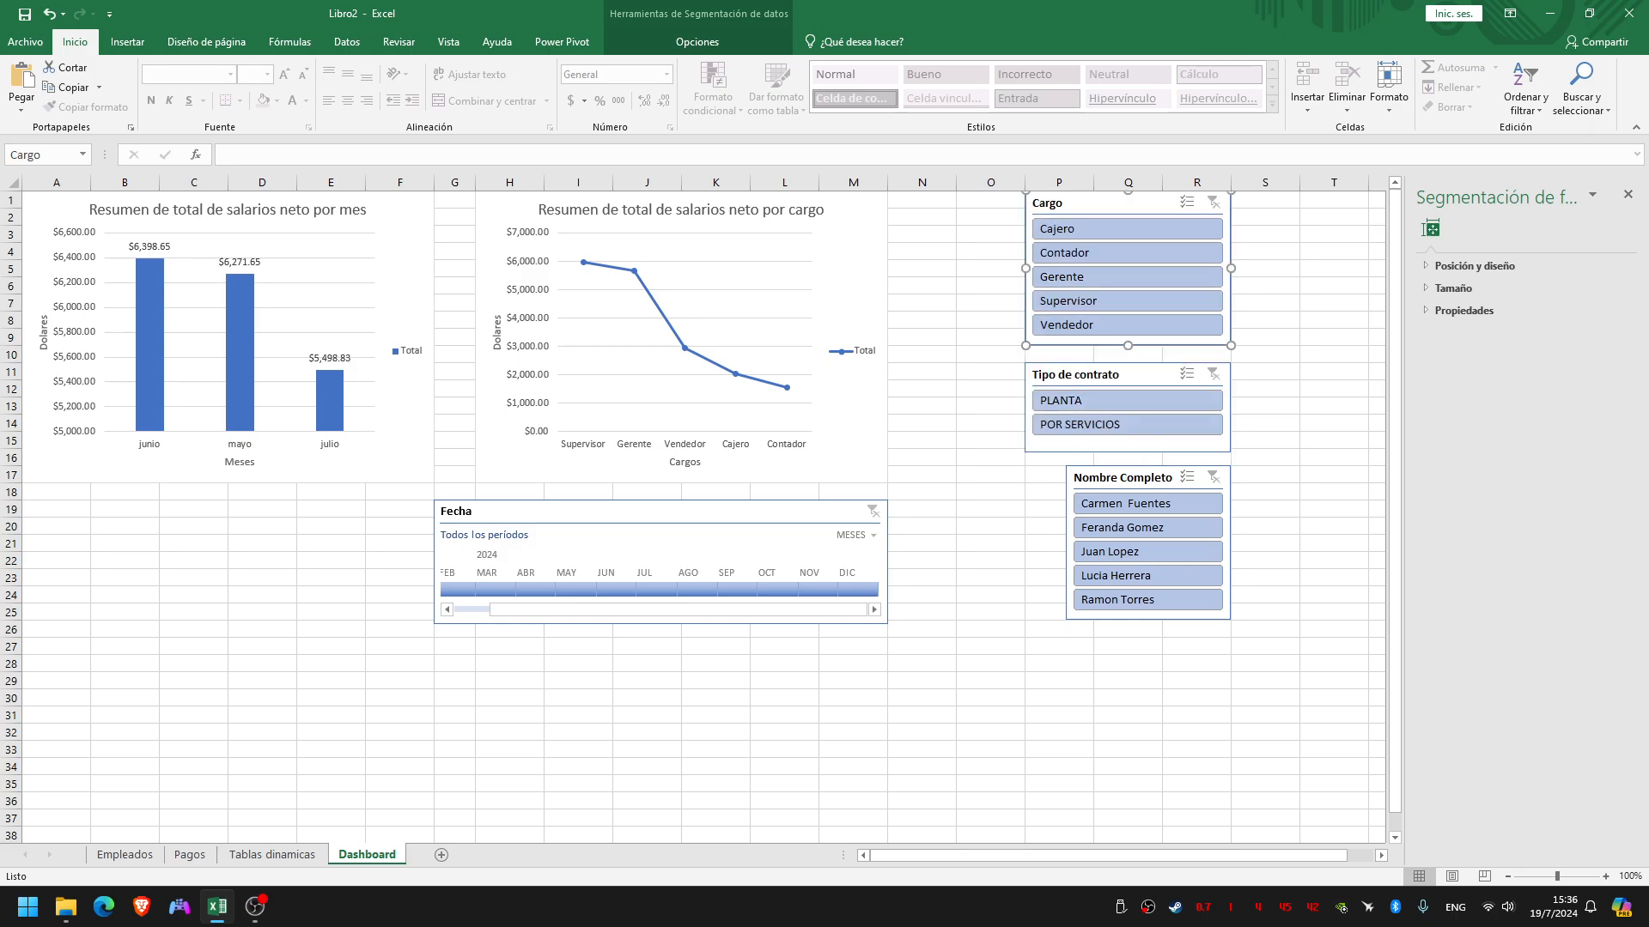
{"action": "left_click", "coordinate": [1116, 477]}
{"action": "left_click_drag", "start_coordinate": [1066, 542], "coordinate": [1025, 542]}
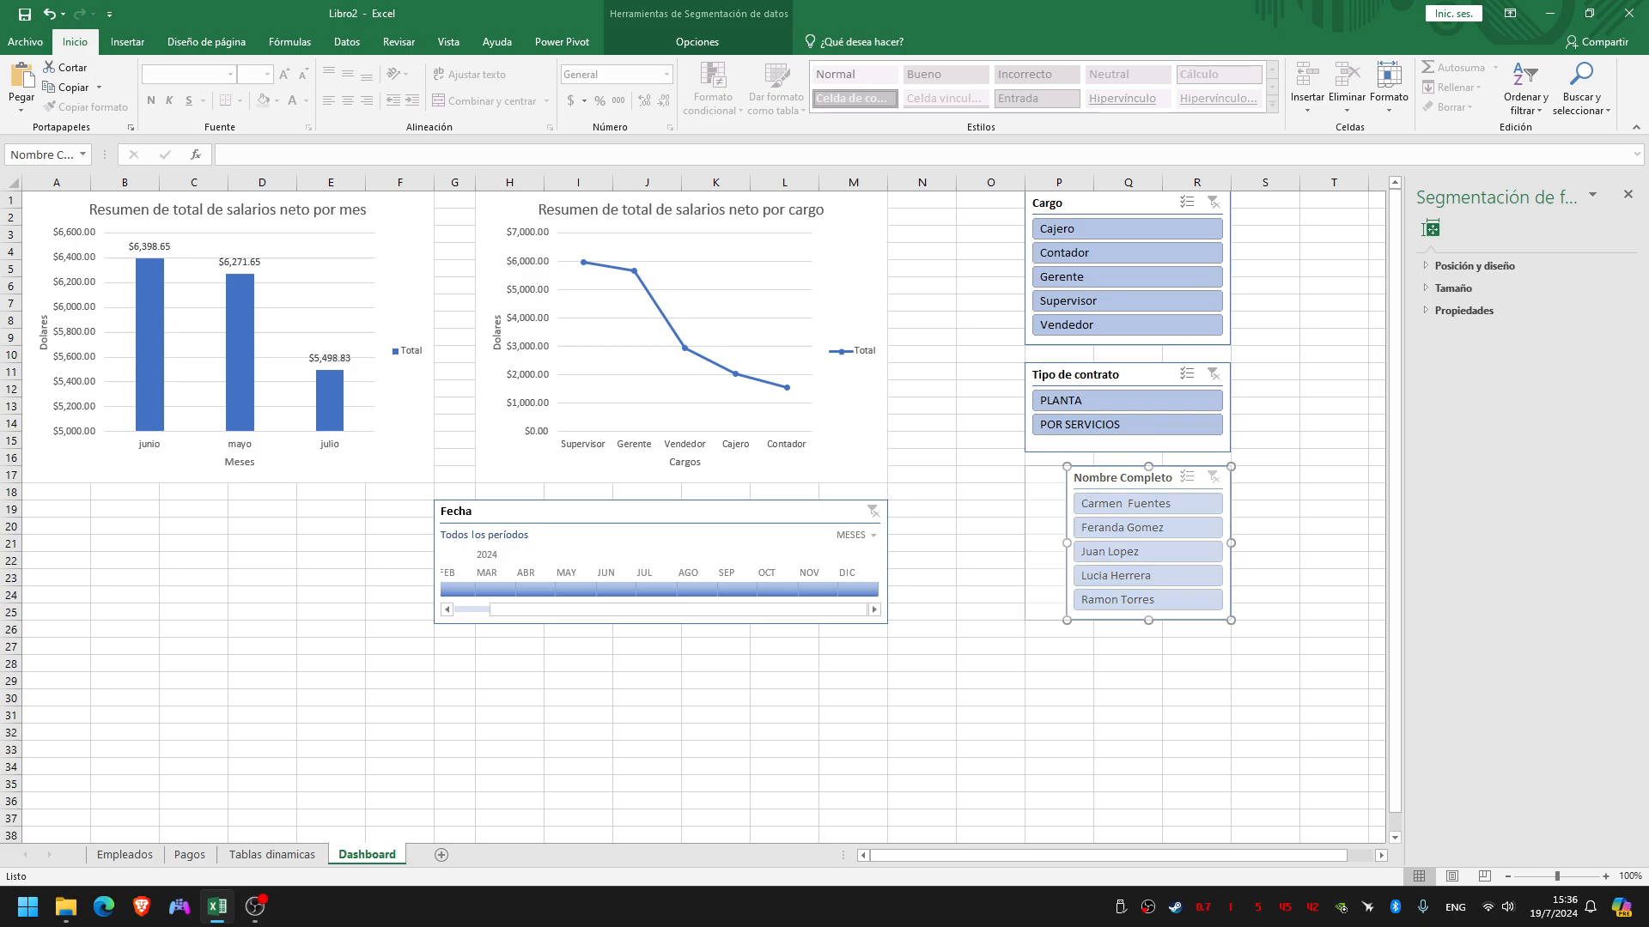
{"action": "left_click", "coordinate": [1059, 663]}
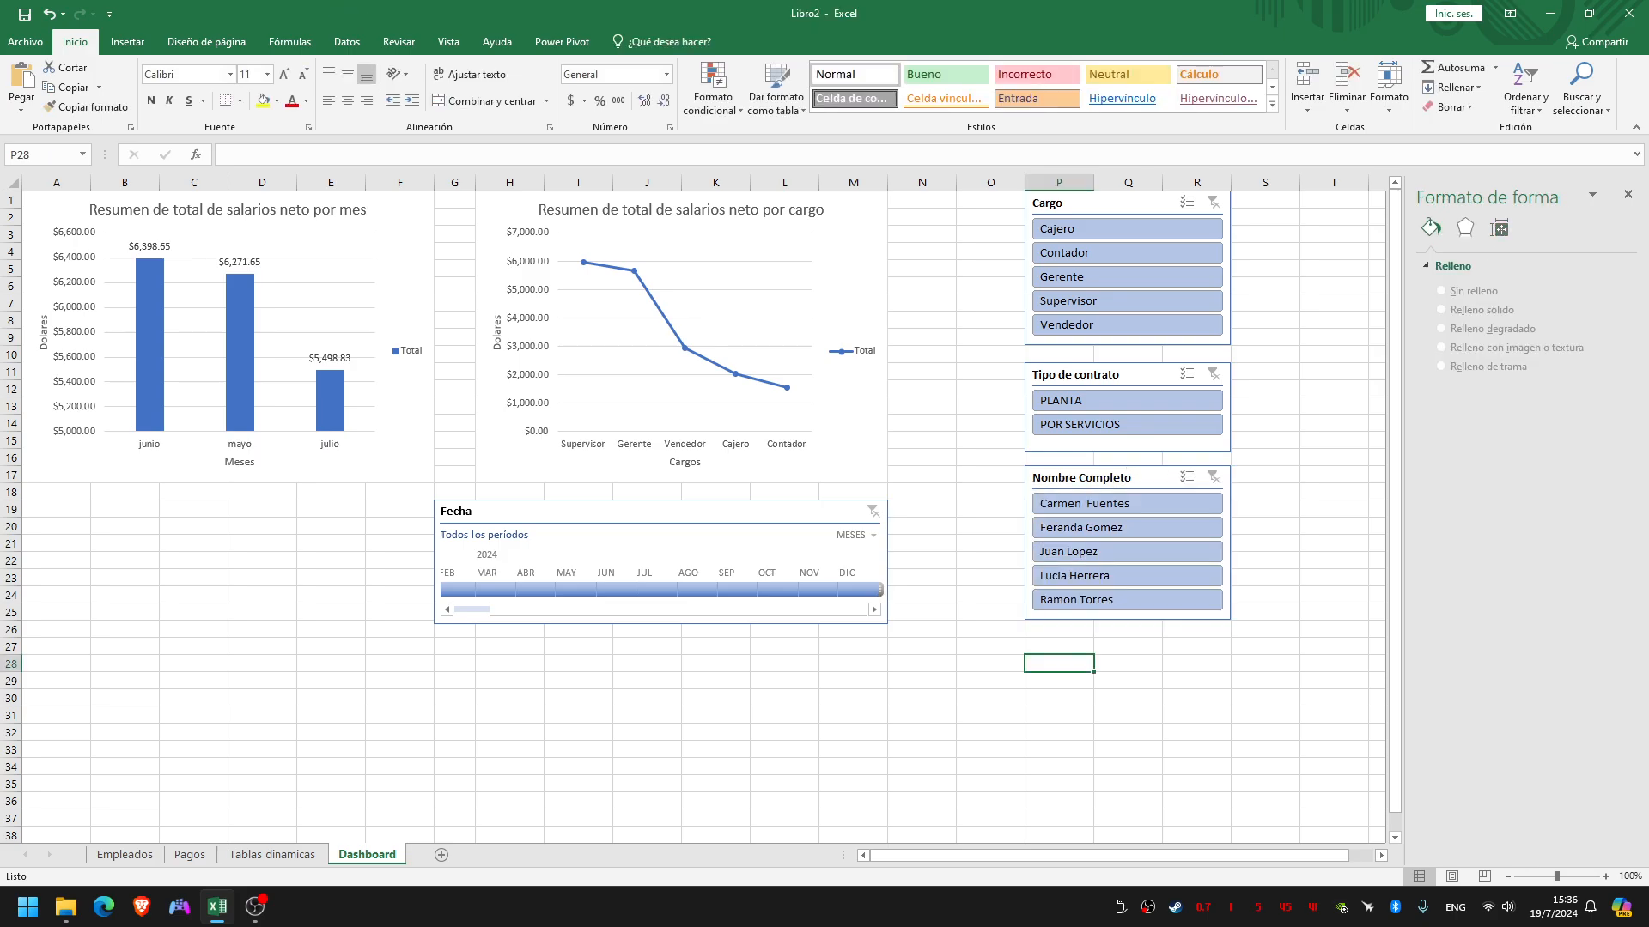
Widen the Fecha timeline to the end of column N, try its May 2024 filter and clear it
{"action": "left_click", "coordinate": [880, 589]}
{"action": "left_click_drag", "start_coordinate": [887, 562], "coordinate": [955, 562]}
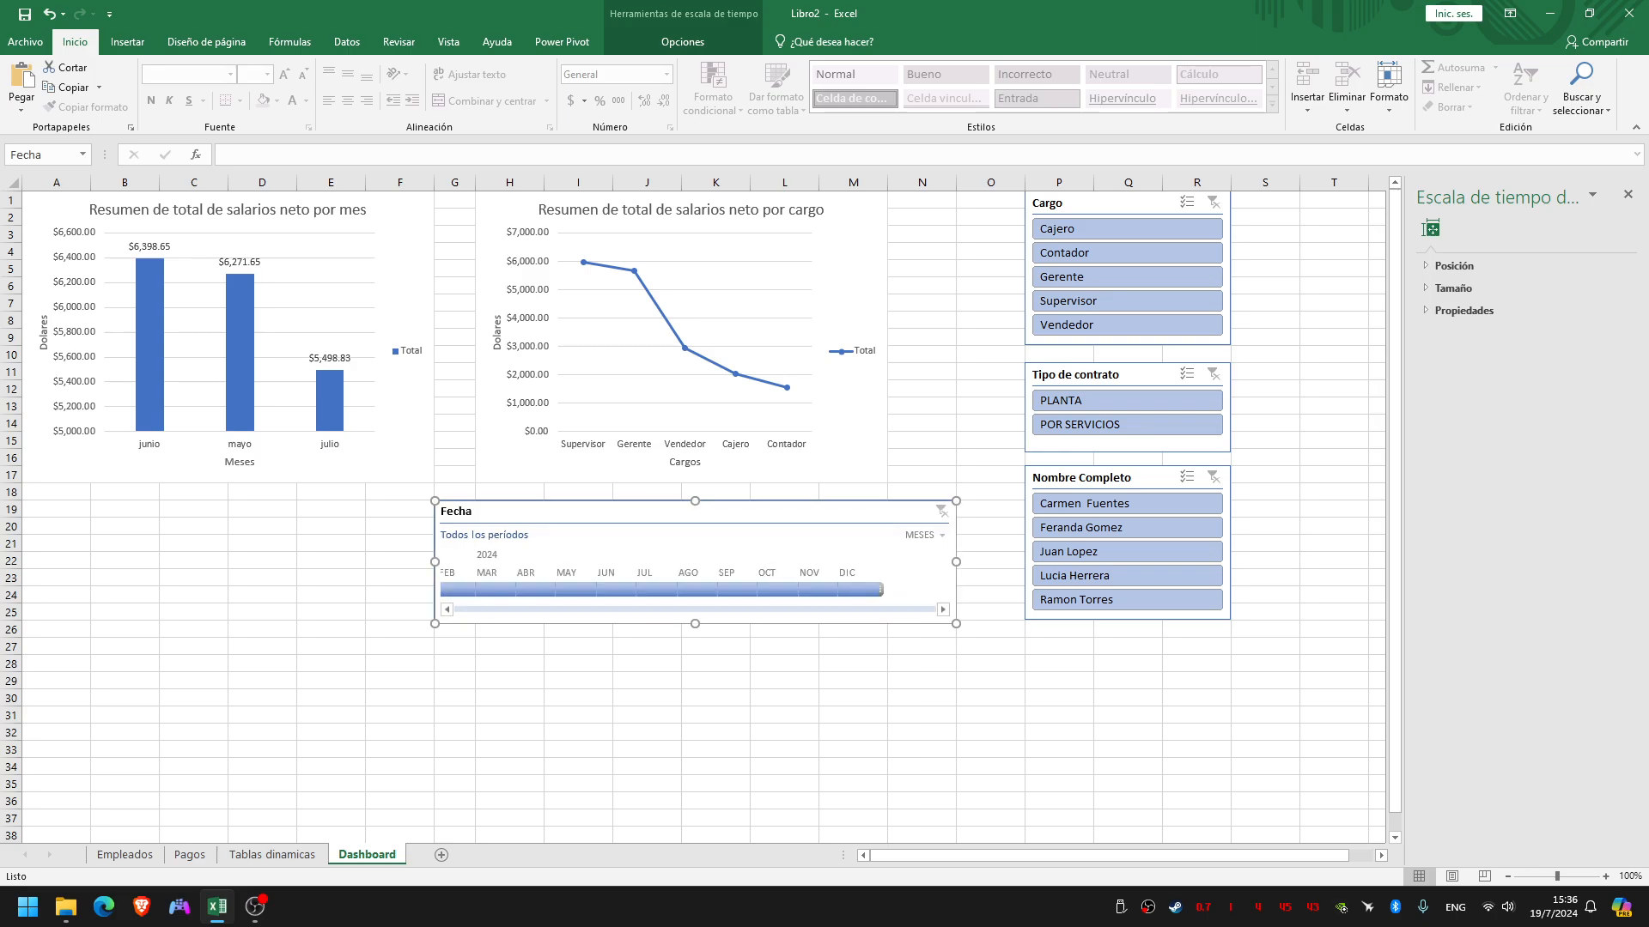
{"action": "left_click", "coordinate": [575, 590]}
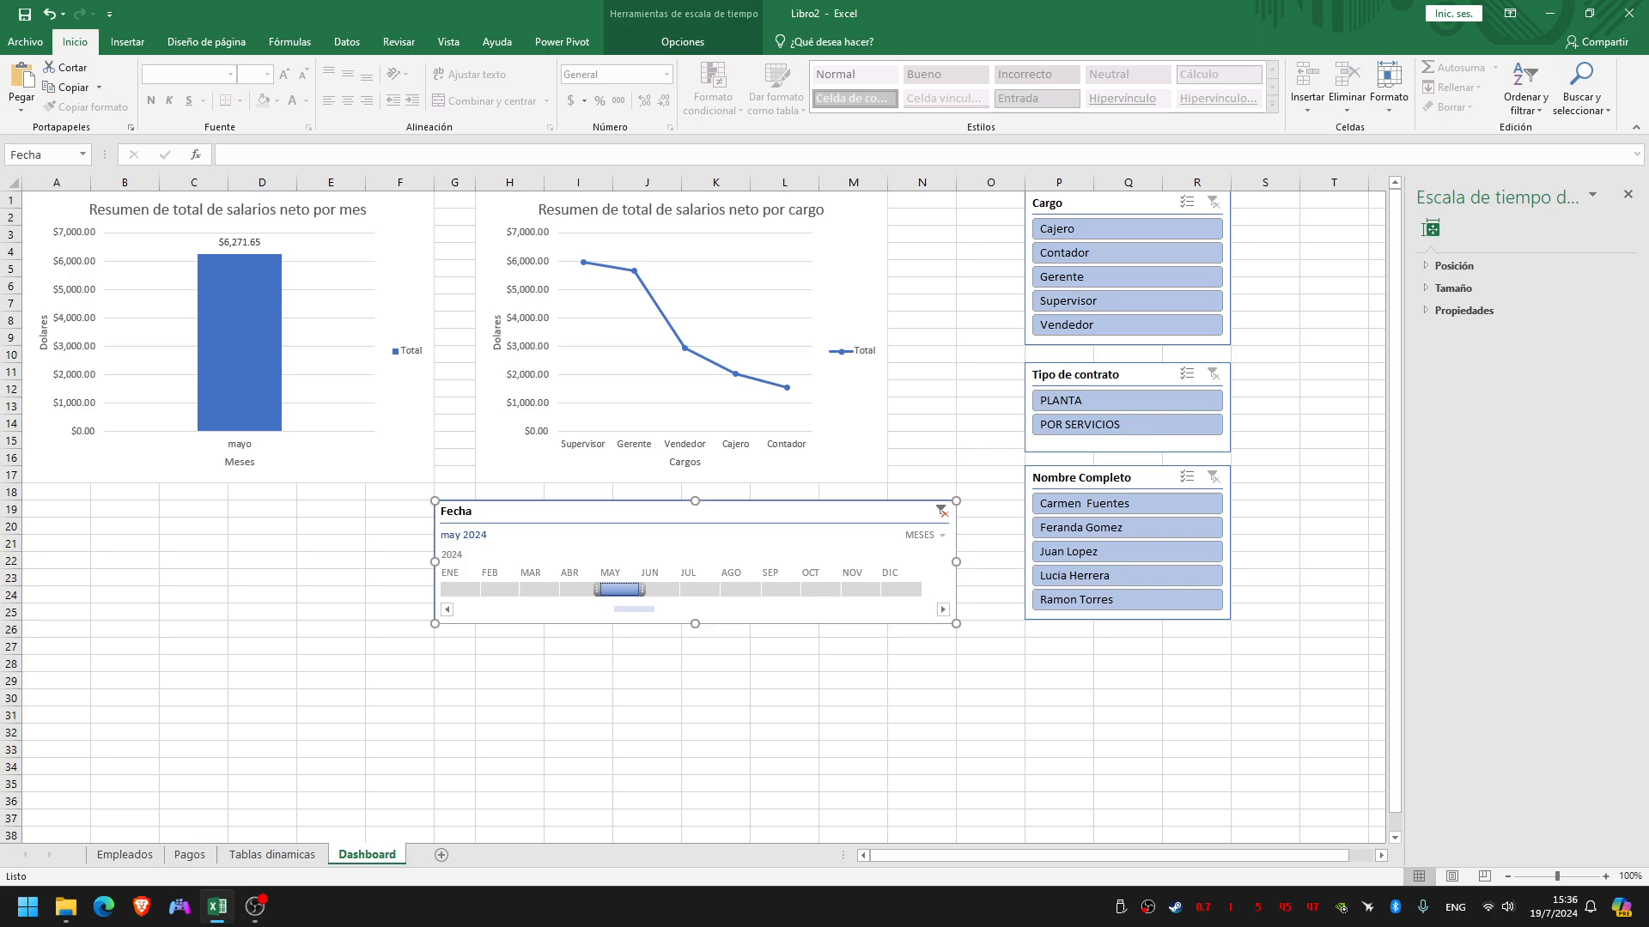
{"action": "left_click", "coordinate": [942, 512]}
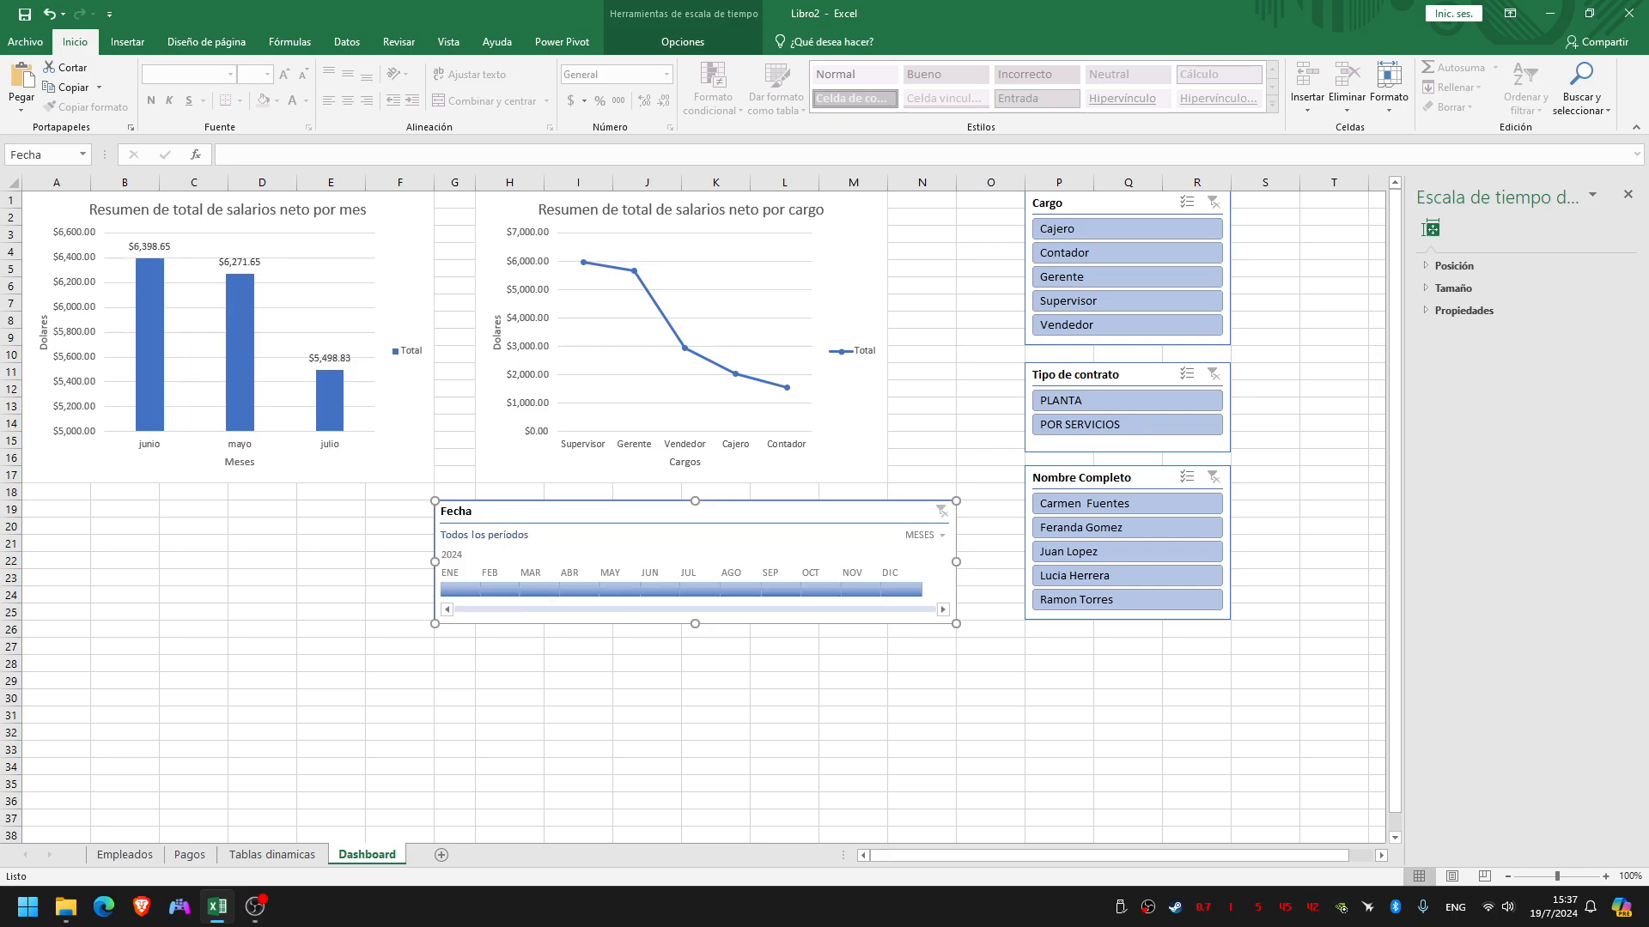
Widen the salary-by-position chart to the end of column N
{"action": "left_click", "coordinate": [859, 468]}
{"action": "left_click_drag", "start_coordinate": [888, 338], "coordinate": [956, 337]}
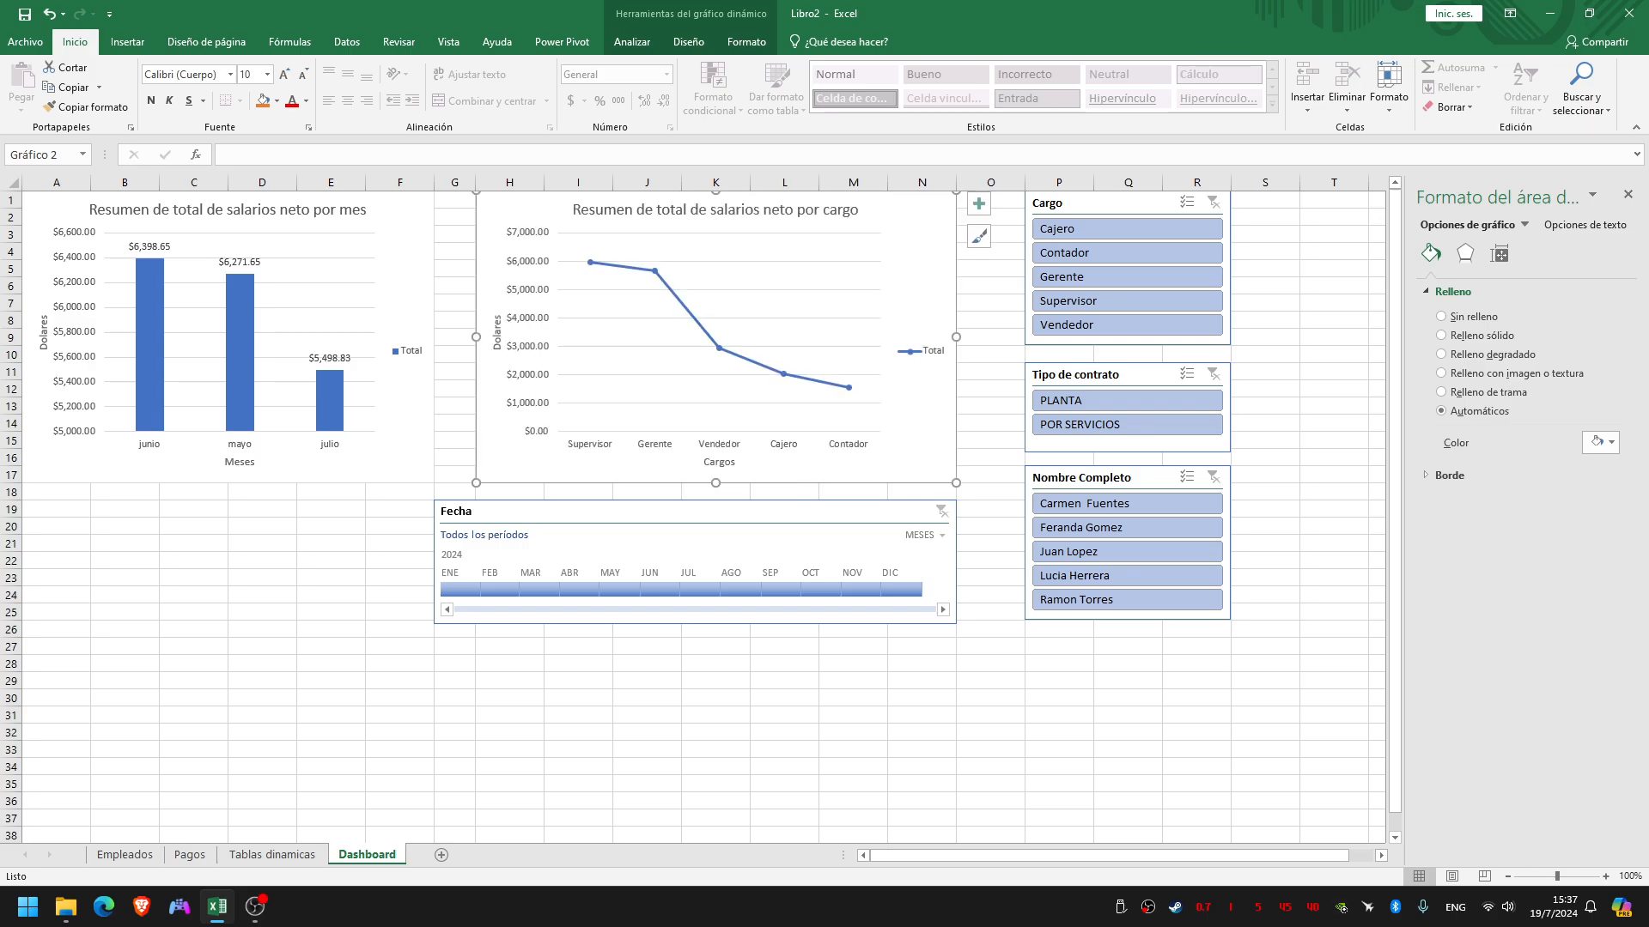
{"action": "left_click", "coordinate": [990, 424]}
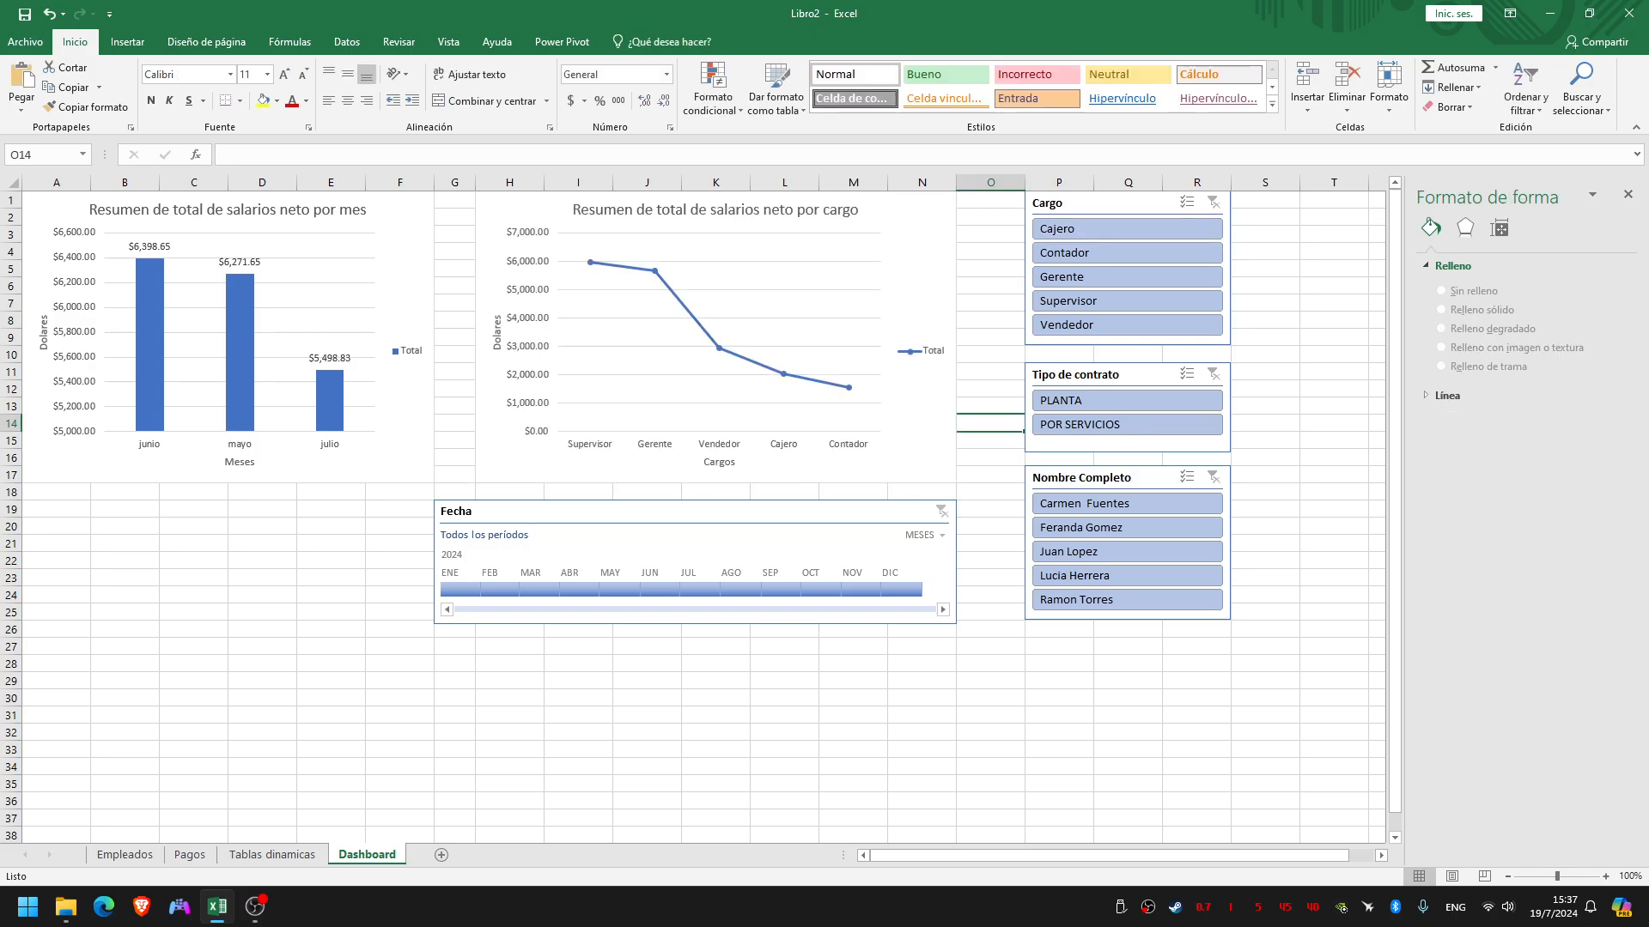
Test the slicers by filtering on Cajero, on PLANTA and on the first listed employee, clearing each filter
{"action": "left_click", "coordinate": [1108, 229]}
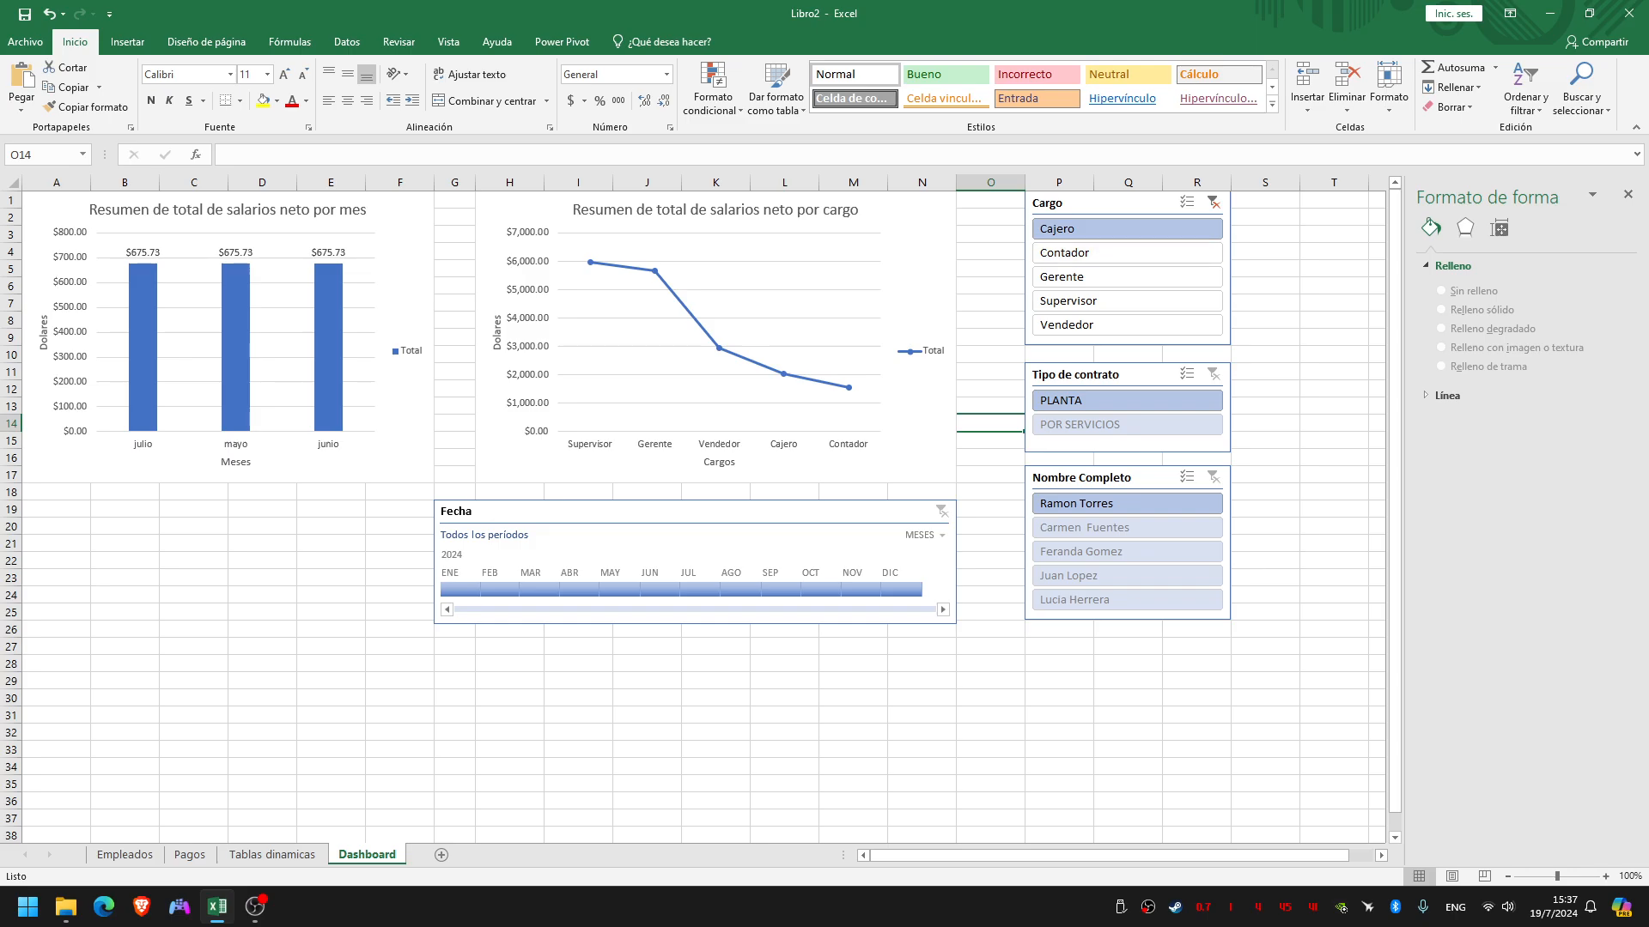
{"action": "left_click", "coordinate": [1213, 202]}
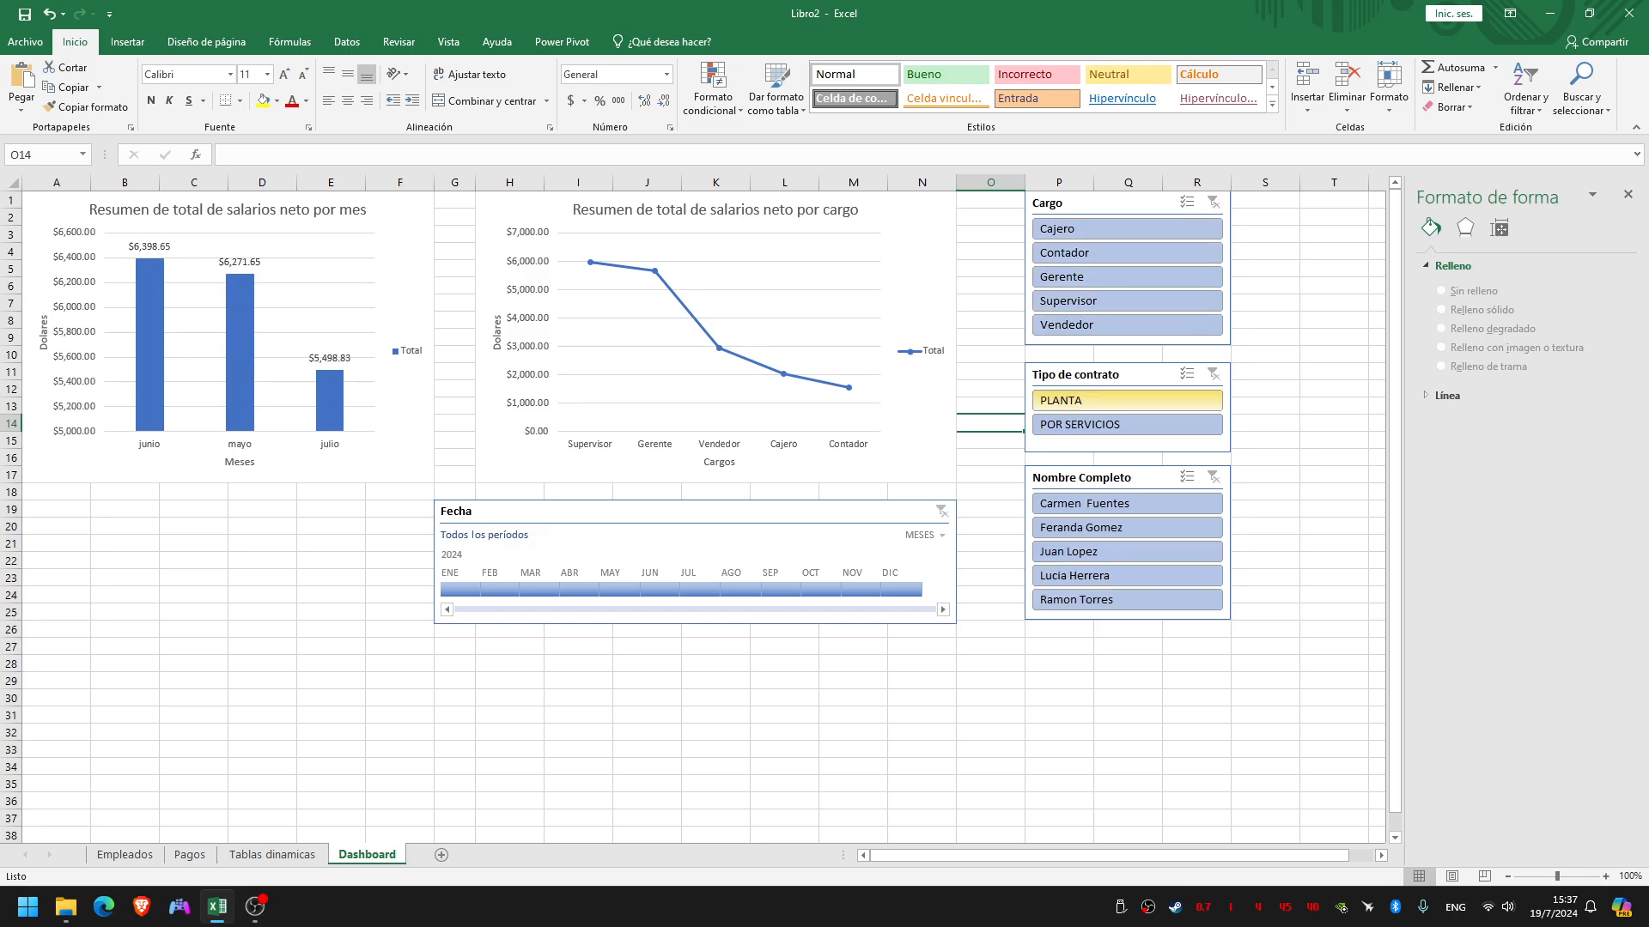
{"action": "left_click", "coordinate": [1116, 401]}
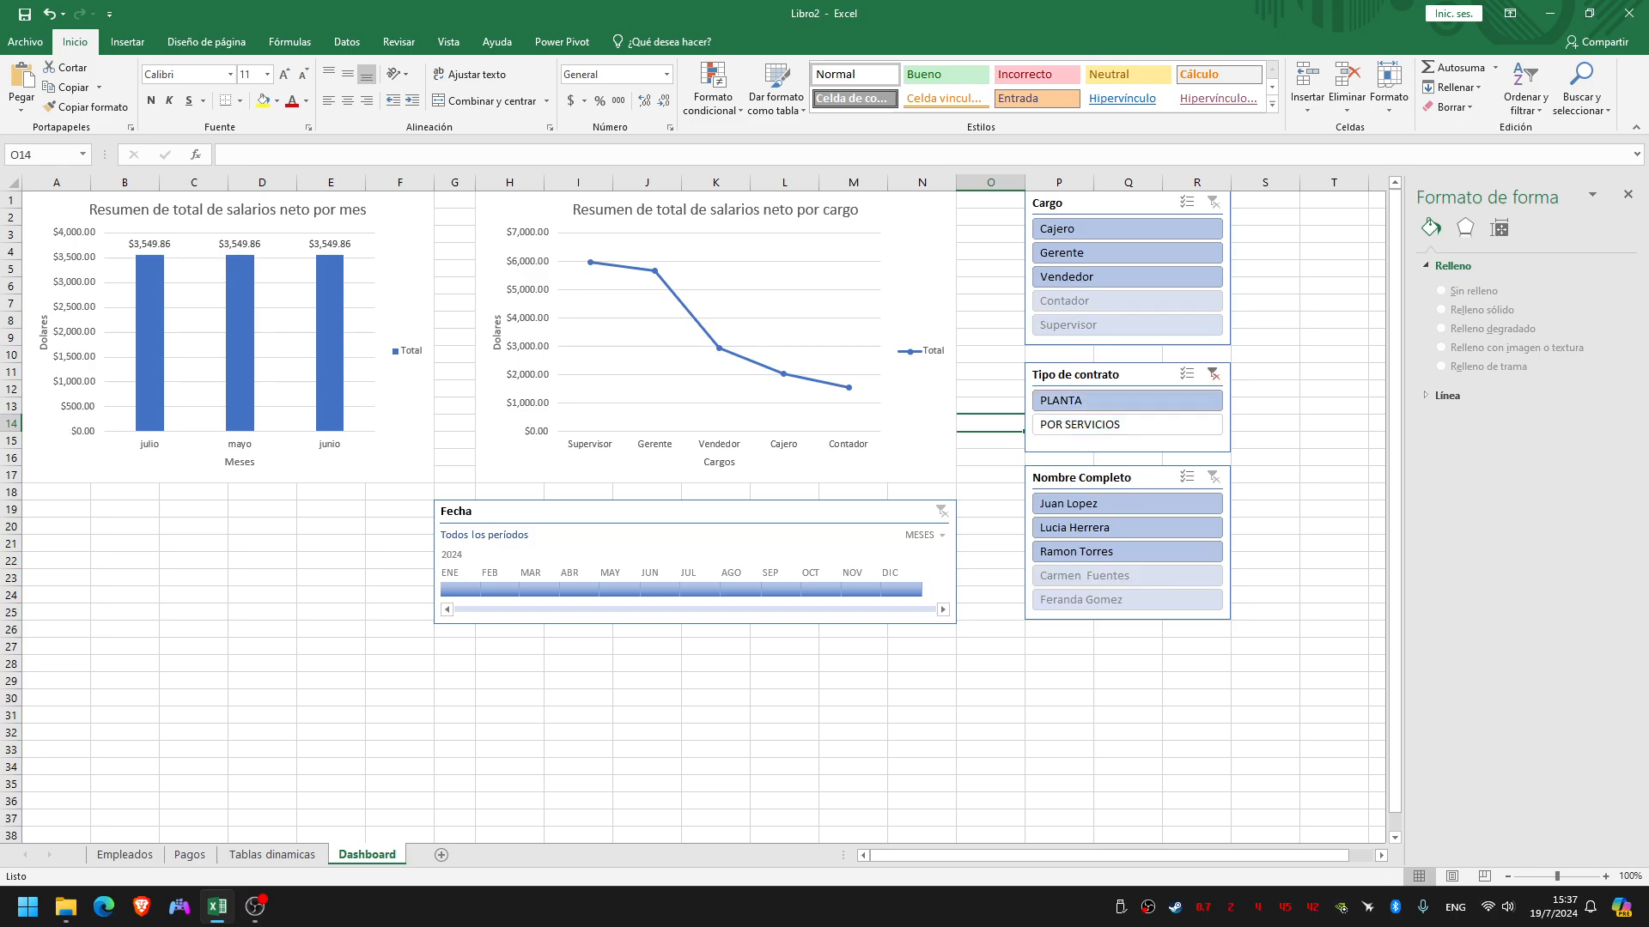
{"action": "left_click", "coordinate": [1213, 373]}
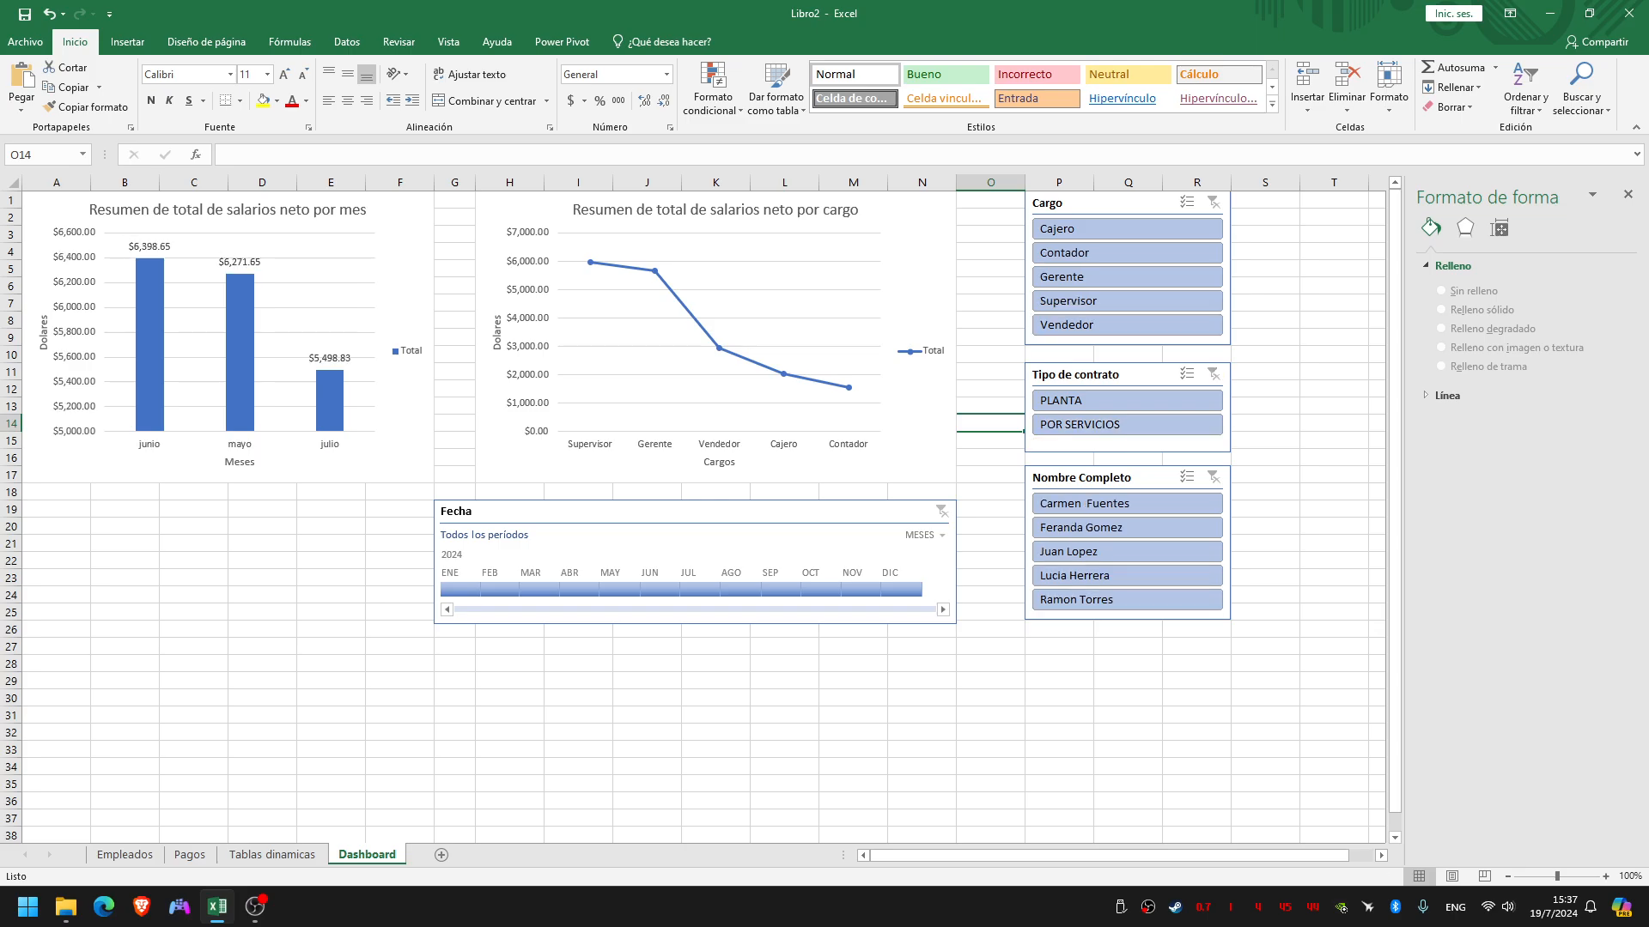
{"action": "left_click", "coordinate": [1117, 503]}
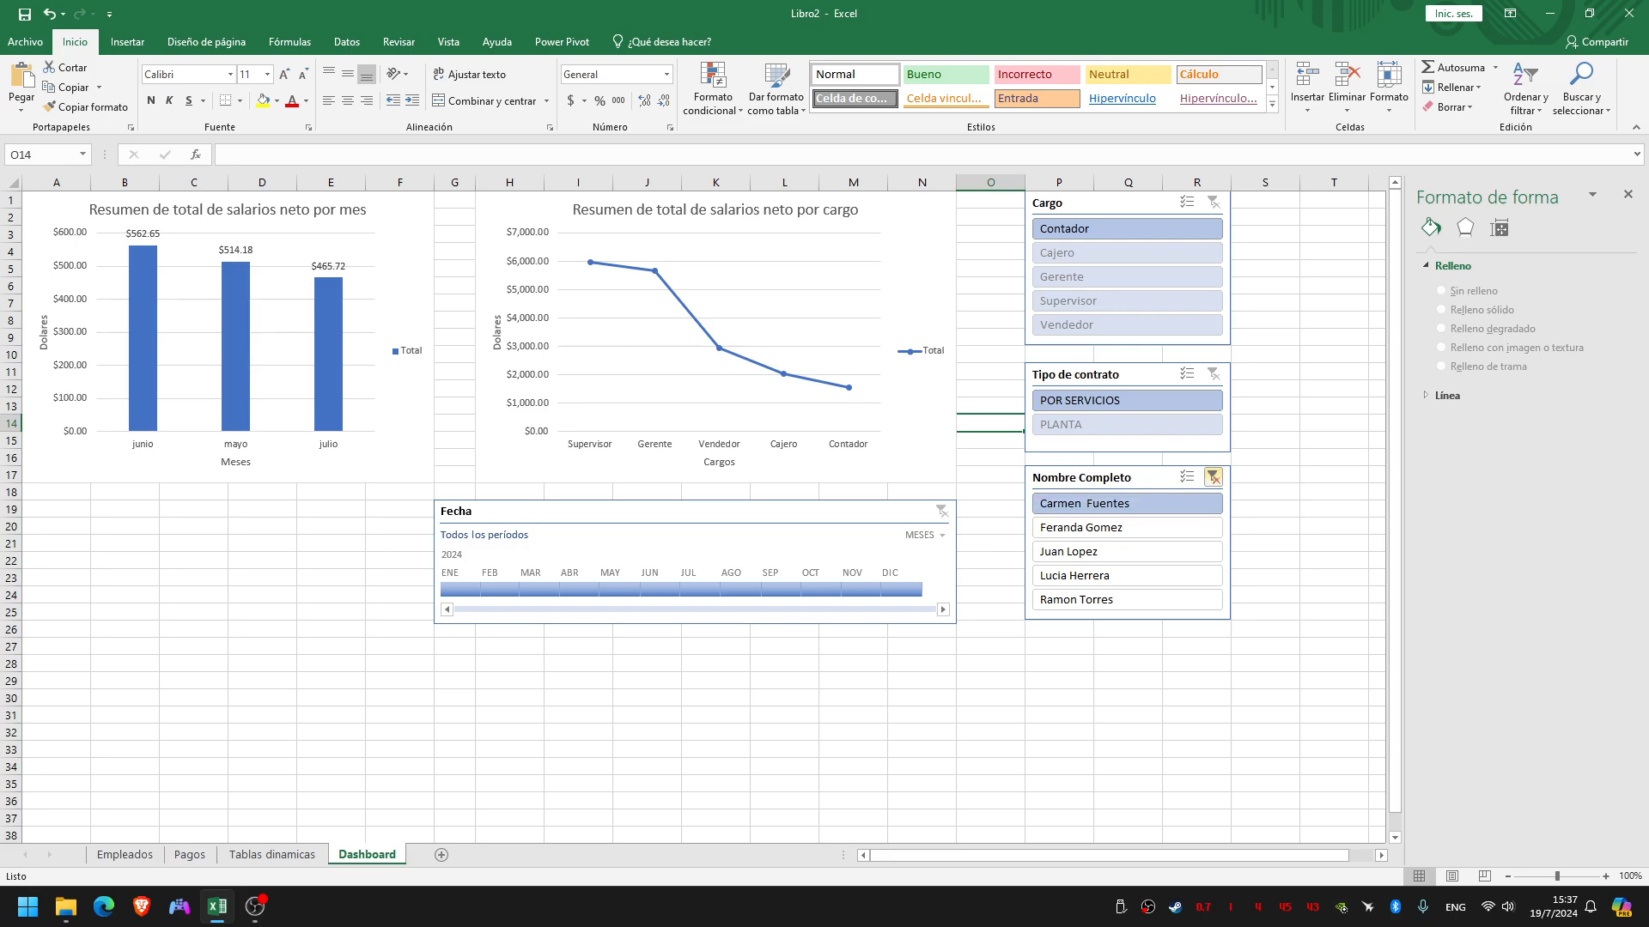
{"action": "left_click", "coordinate": [1212, 477]}
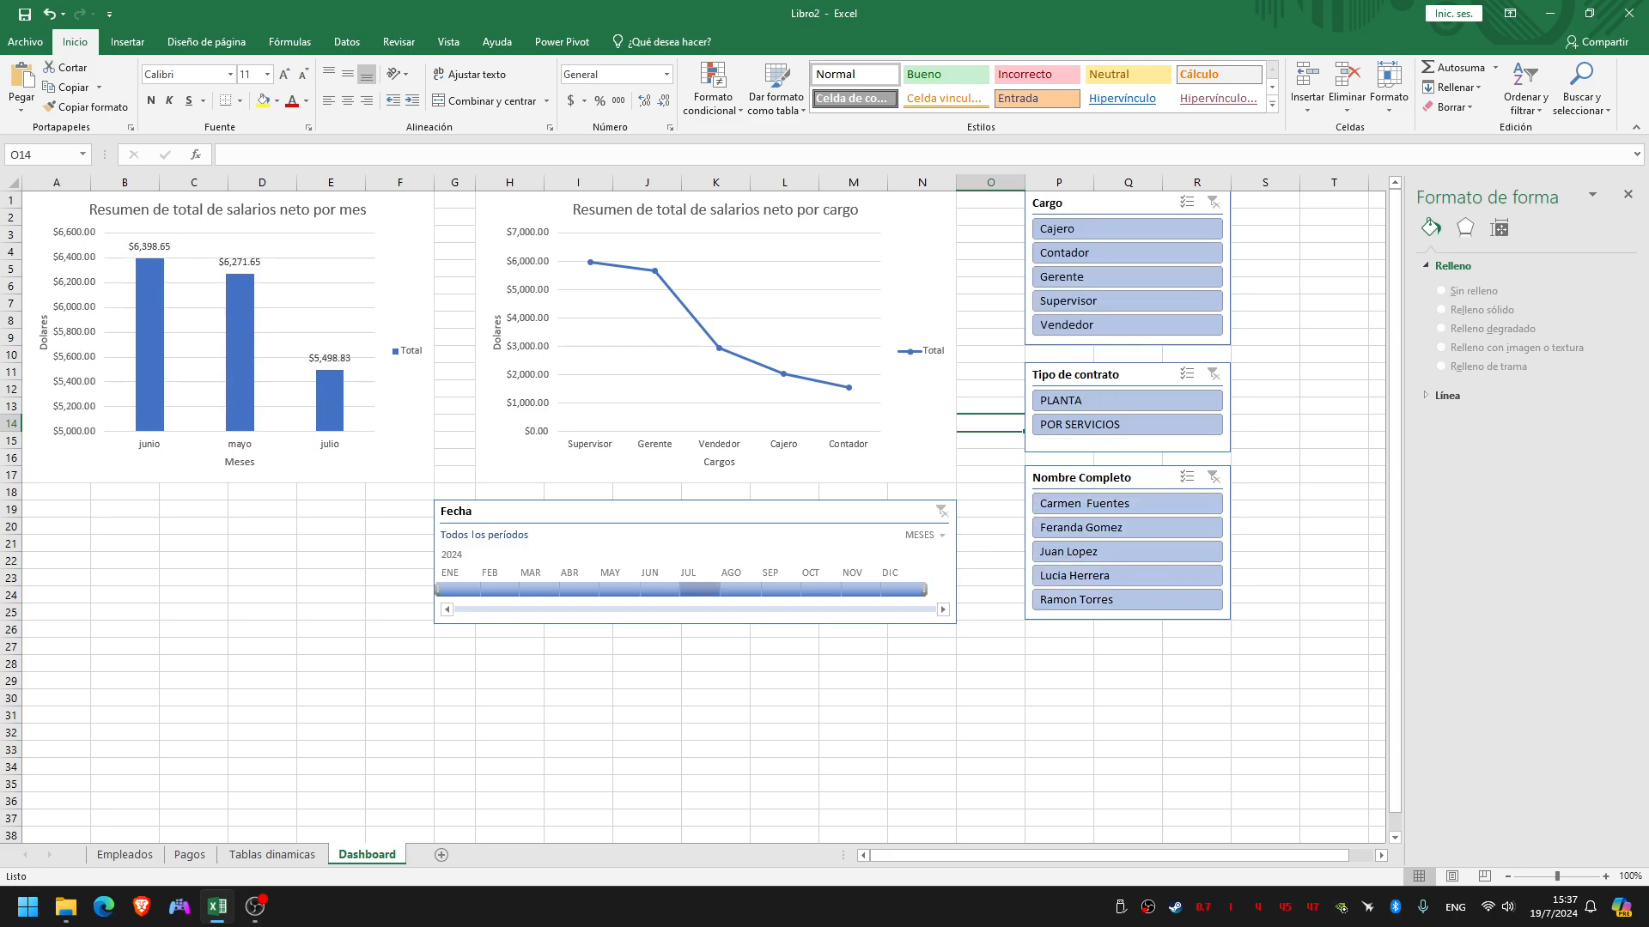
Filter the Fecha timeline to July 2024 to check the monthly chart, and clear the filter
{"action": "left_click", "coordinate": [700, 590]}
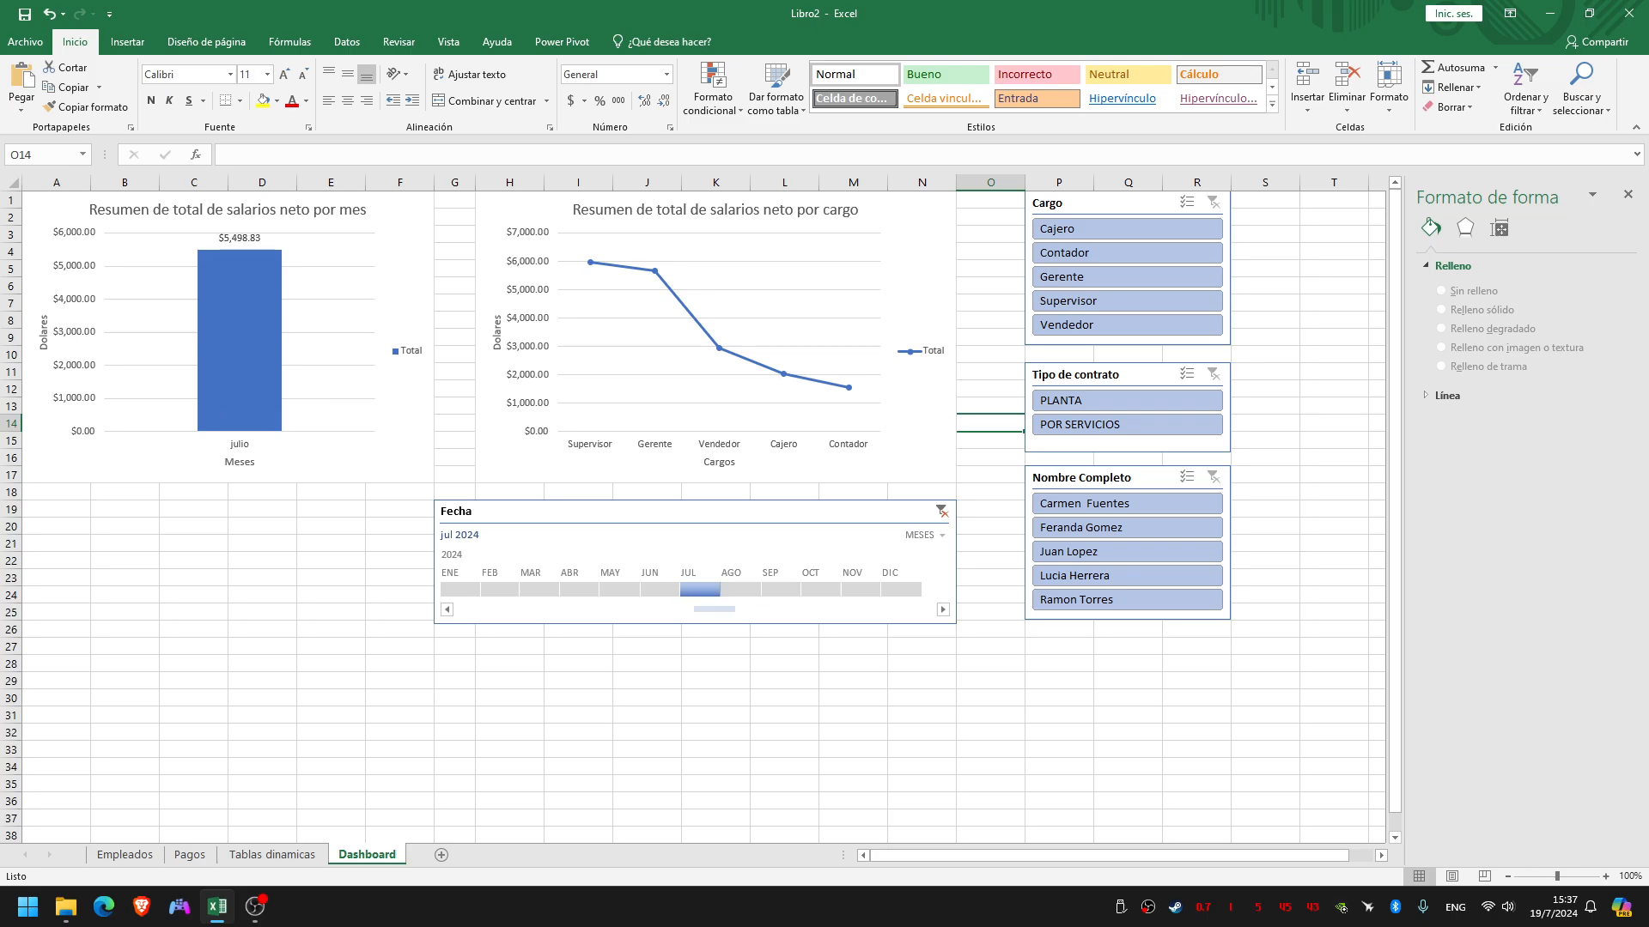
{"action": "mouse_move", "coordinate": [238, 384]}
{"action": "left_click", "coordinate": [942, 511]}
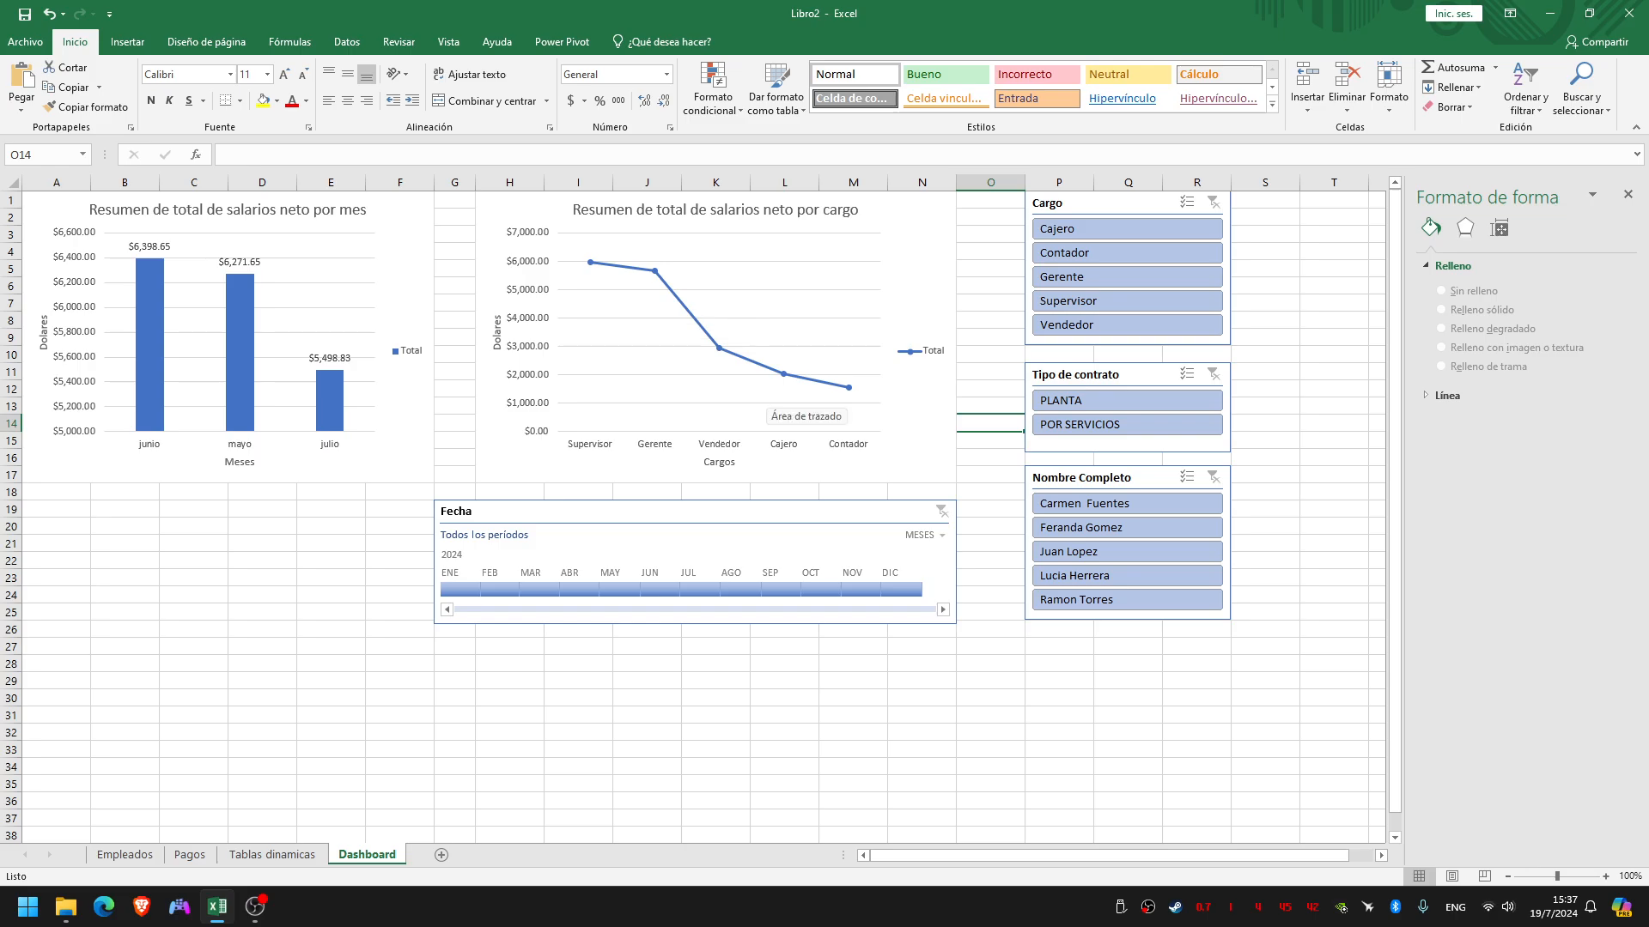
Connect the salary-by-position chart to the Cargo, Fecha, Nombre Completo and Tipo de contrato filters
{"action": "left_click", "coordinate": [909, 450]}
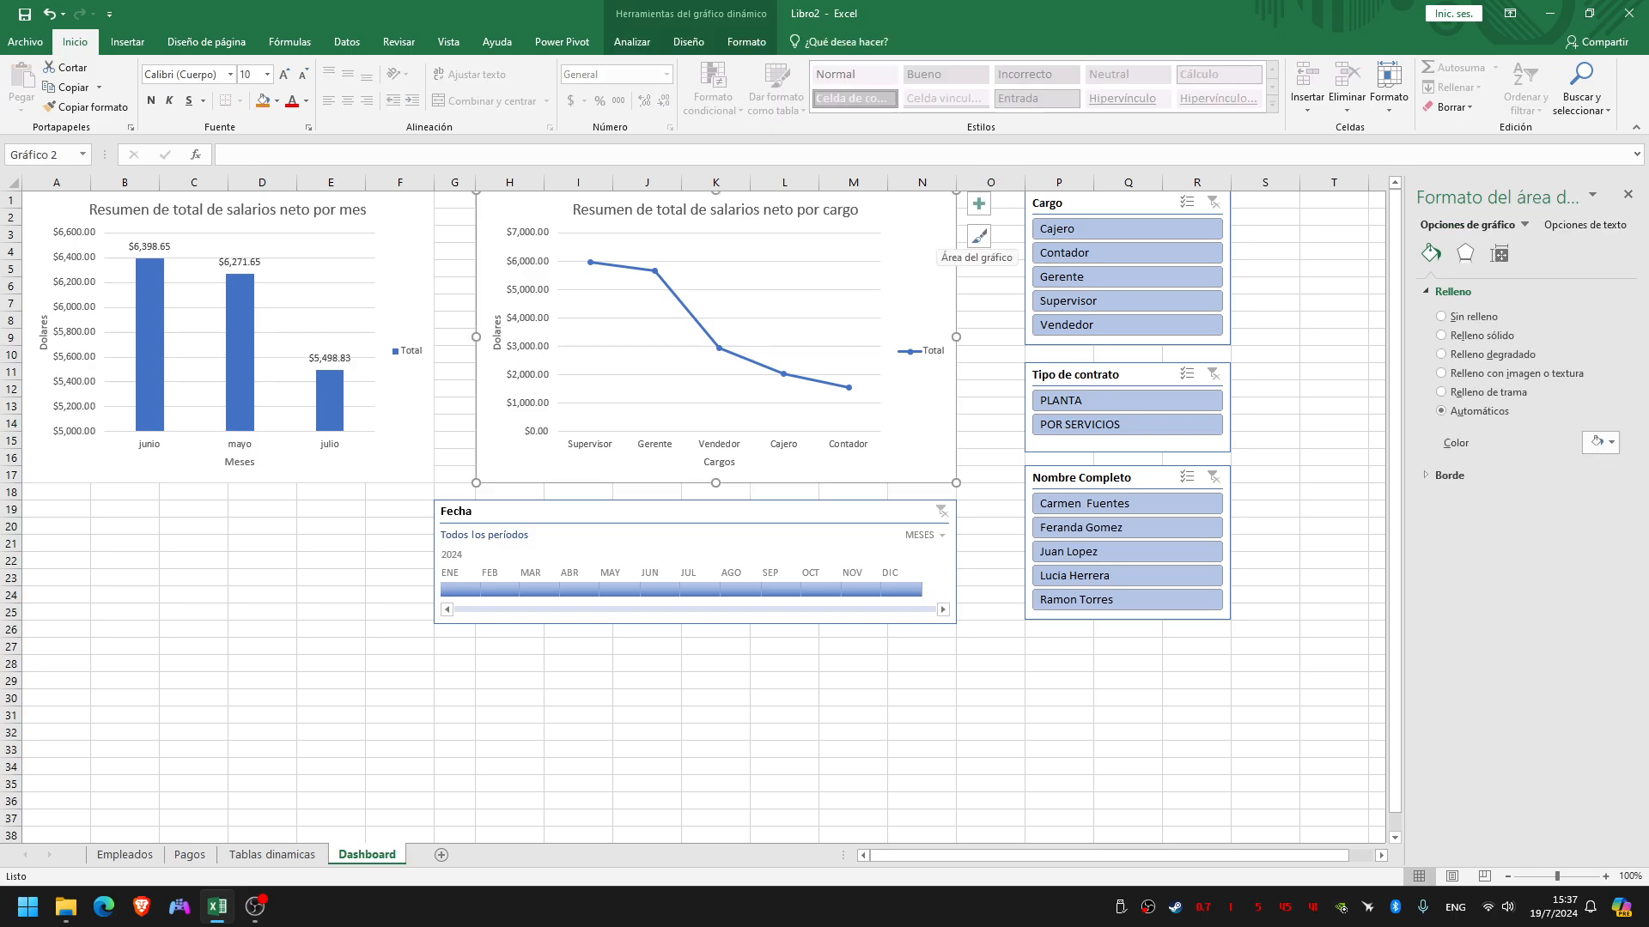
{"action": "left_click", "coordinate": [632, 42]}
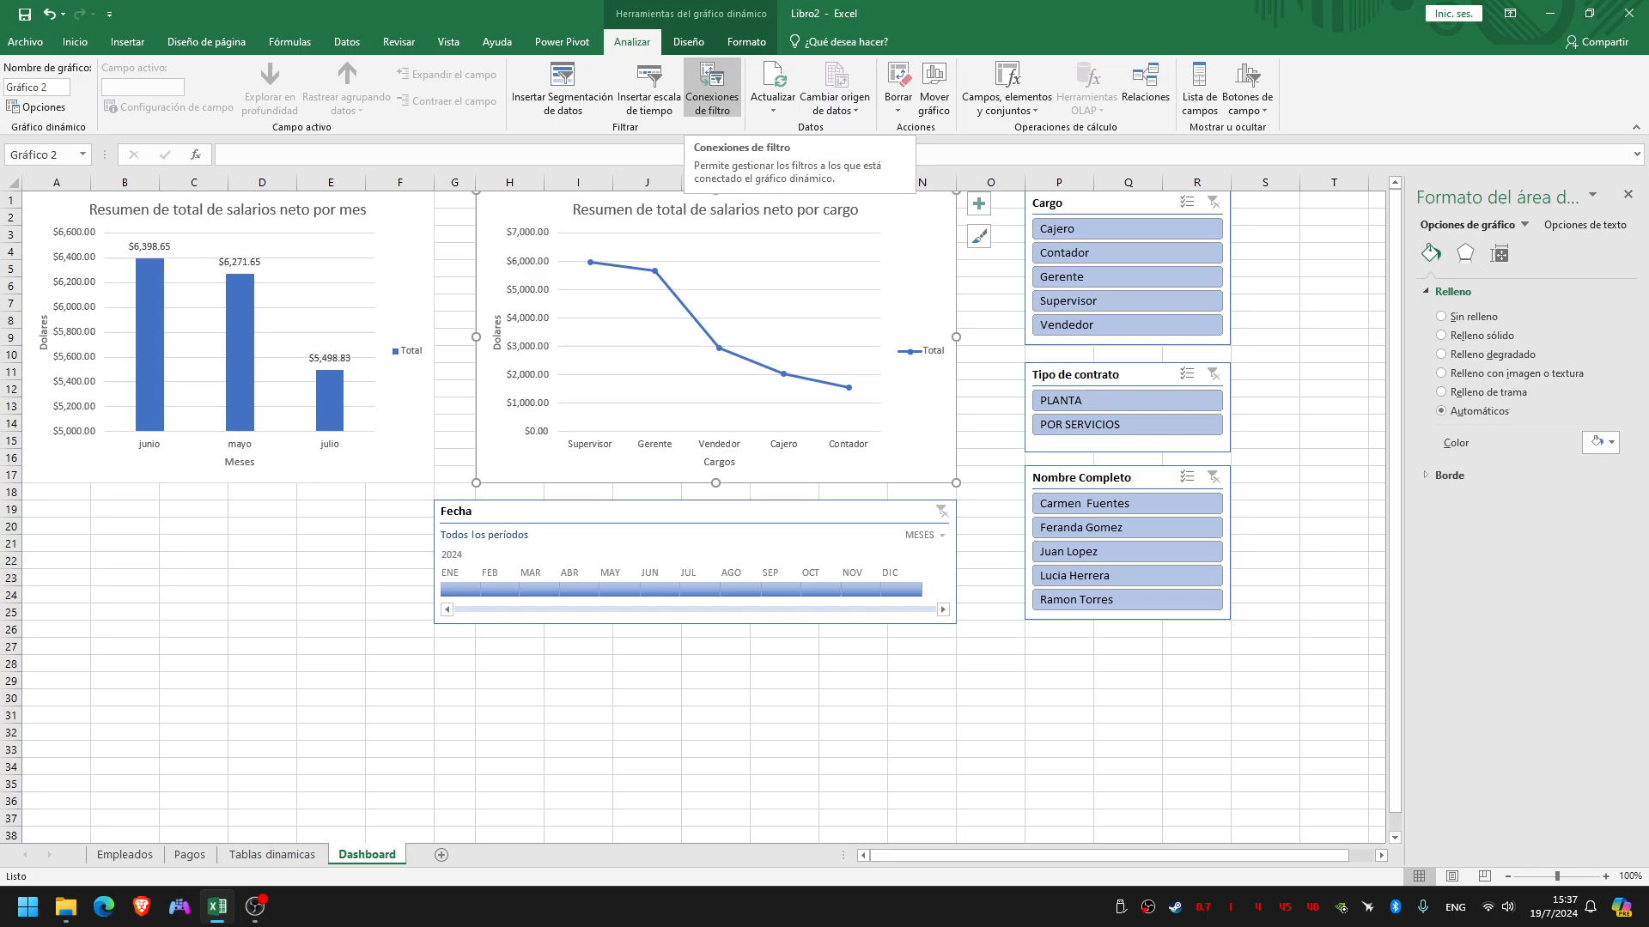
{"action": "left_click", "coordinate": [711, 85]}
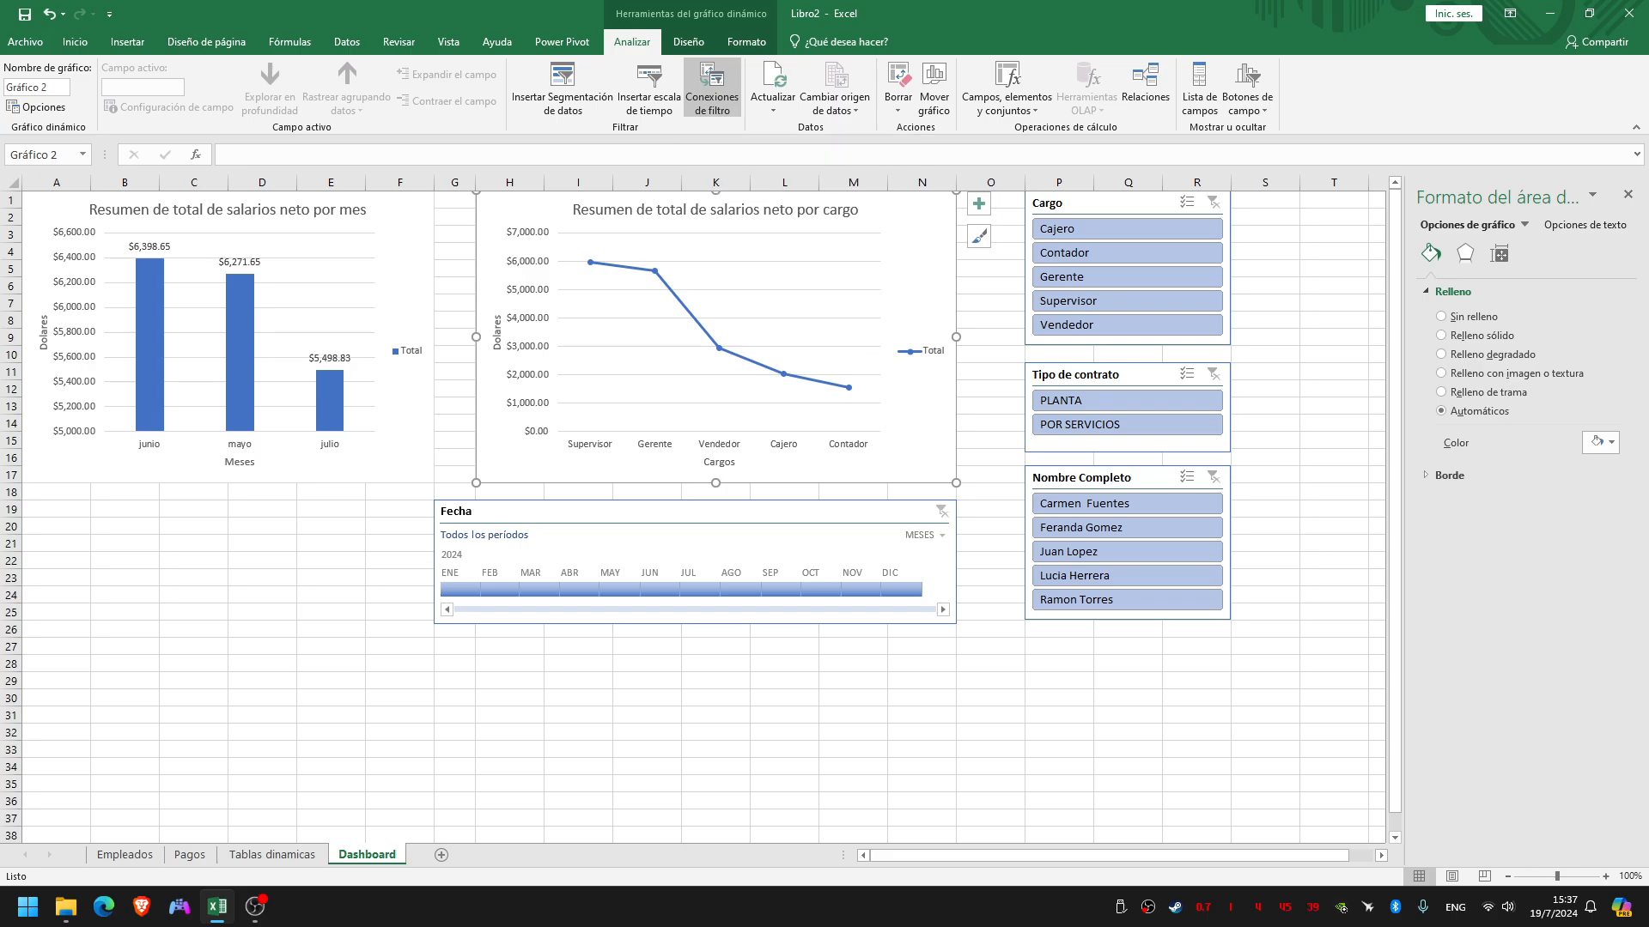
{"action": "left_click_drag", "start_coordinate": [984, 255], "coordinate": [731, 145]}
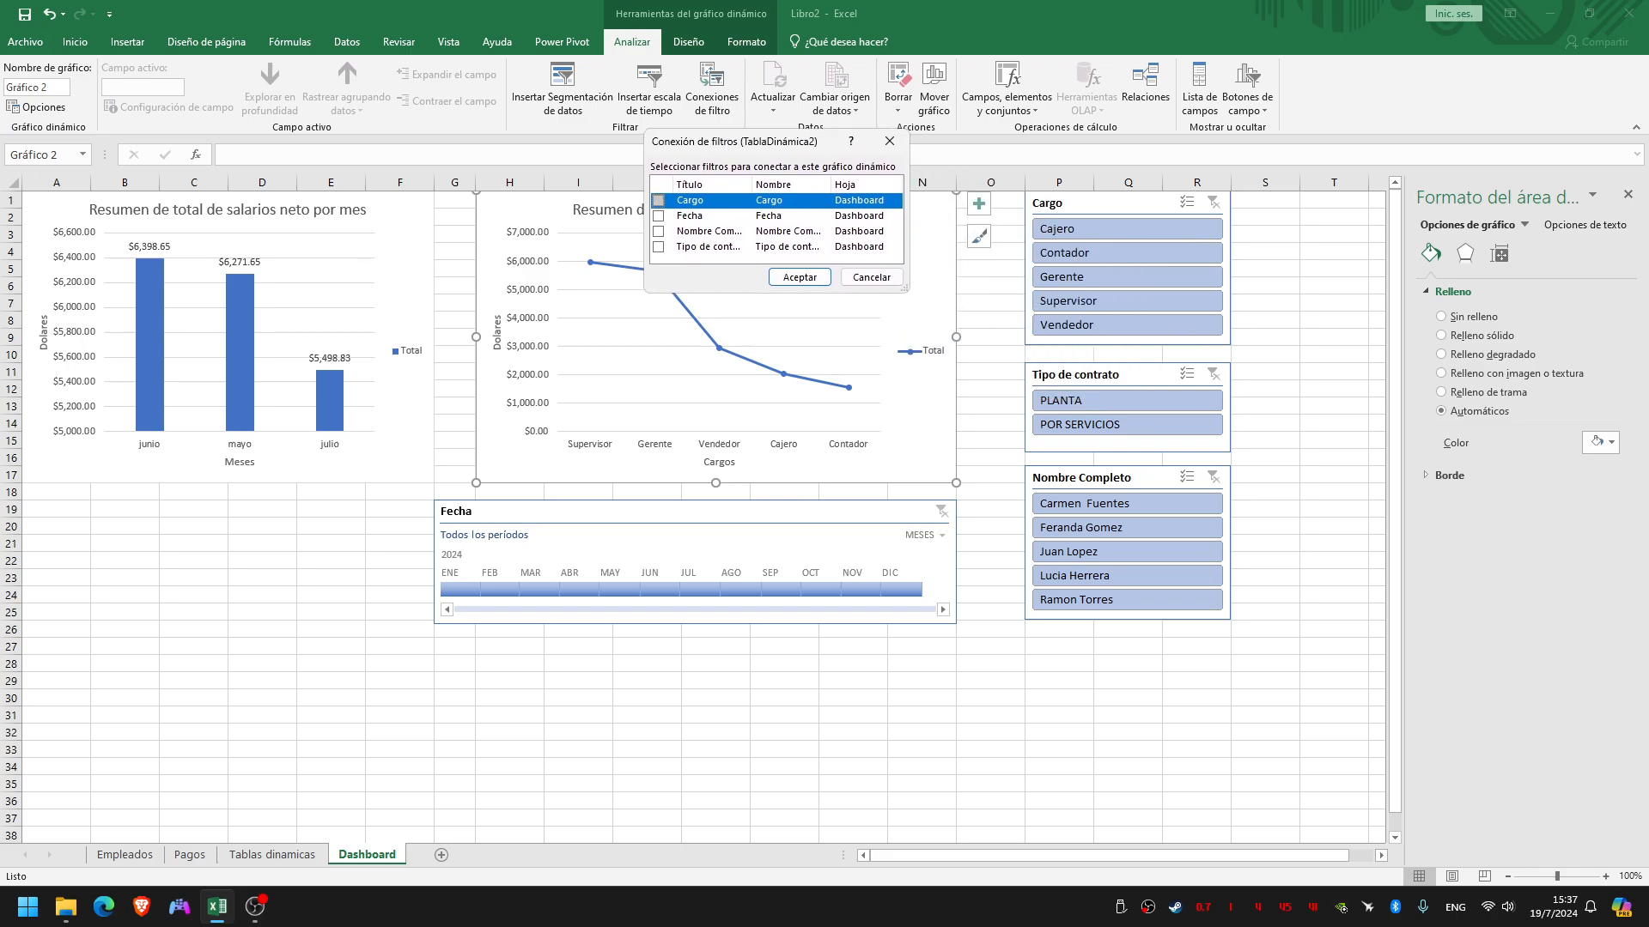
{"action": "left_click", "coordinate": [658, 200]}
{"action": "left_click", "coordinate": [658, 215]}
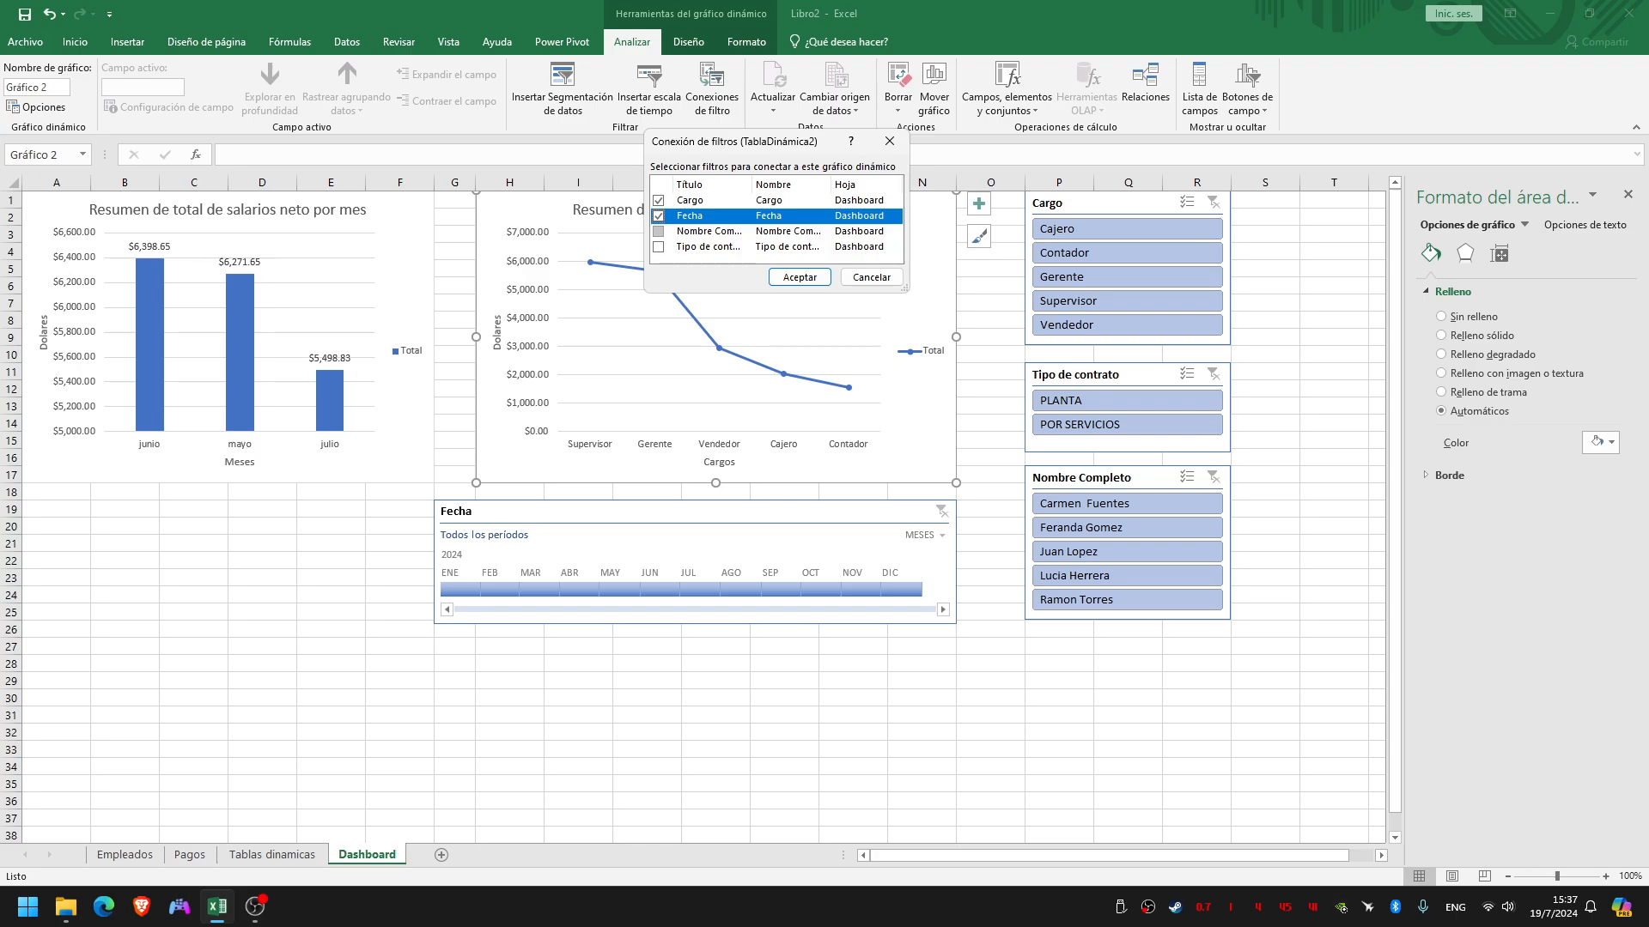
{"action": "left_click", "coordinate": [658, 231]}
{"action": "left_click", "coordinate": [658, 246]}
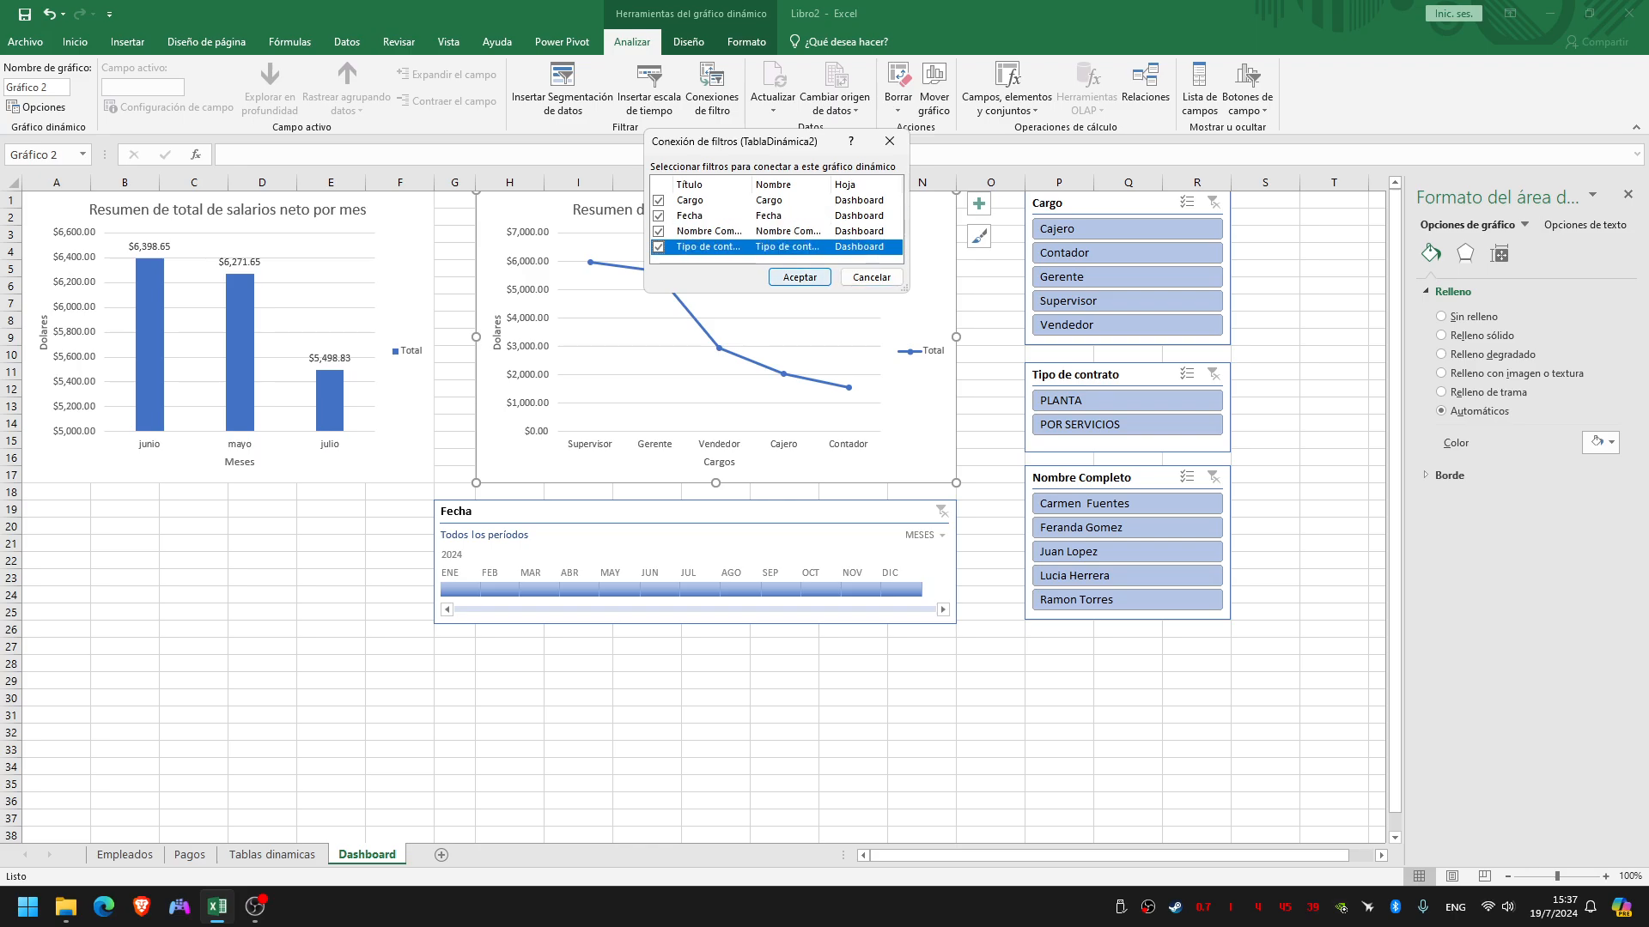
{"action": "left_click", "coordinate": [799, 276]}
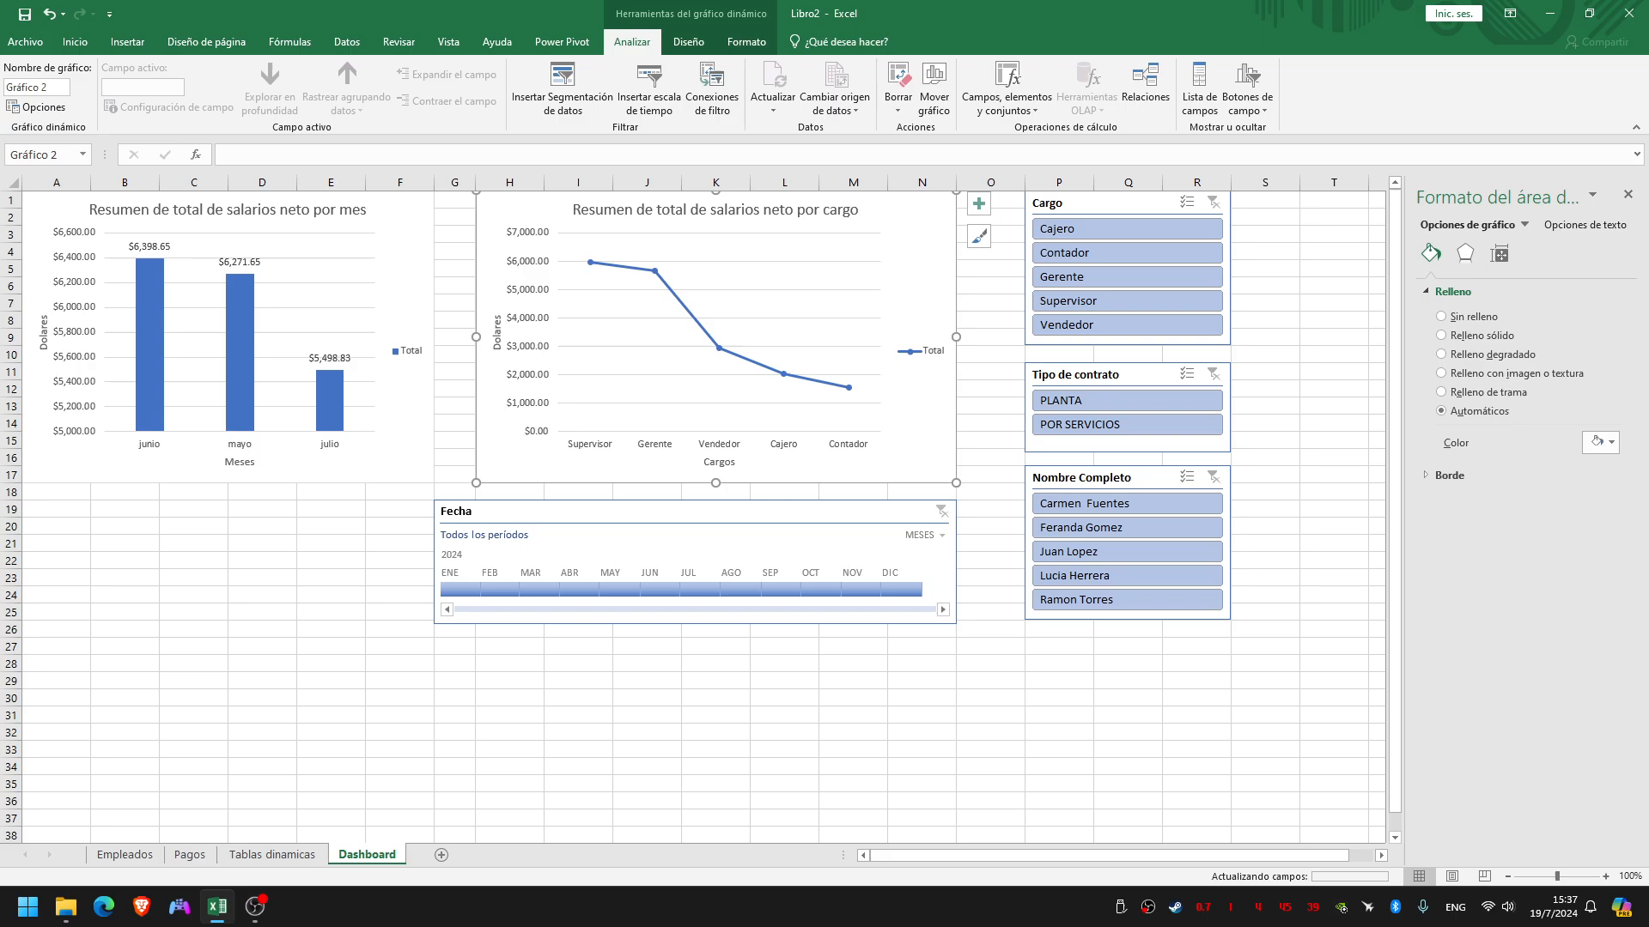
{"action": "left_click", "coordinate": [1058, 732]}
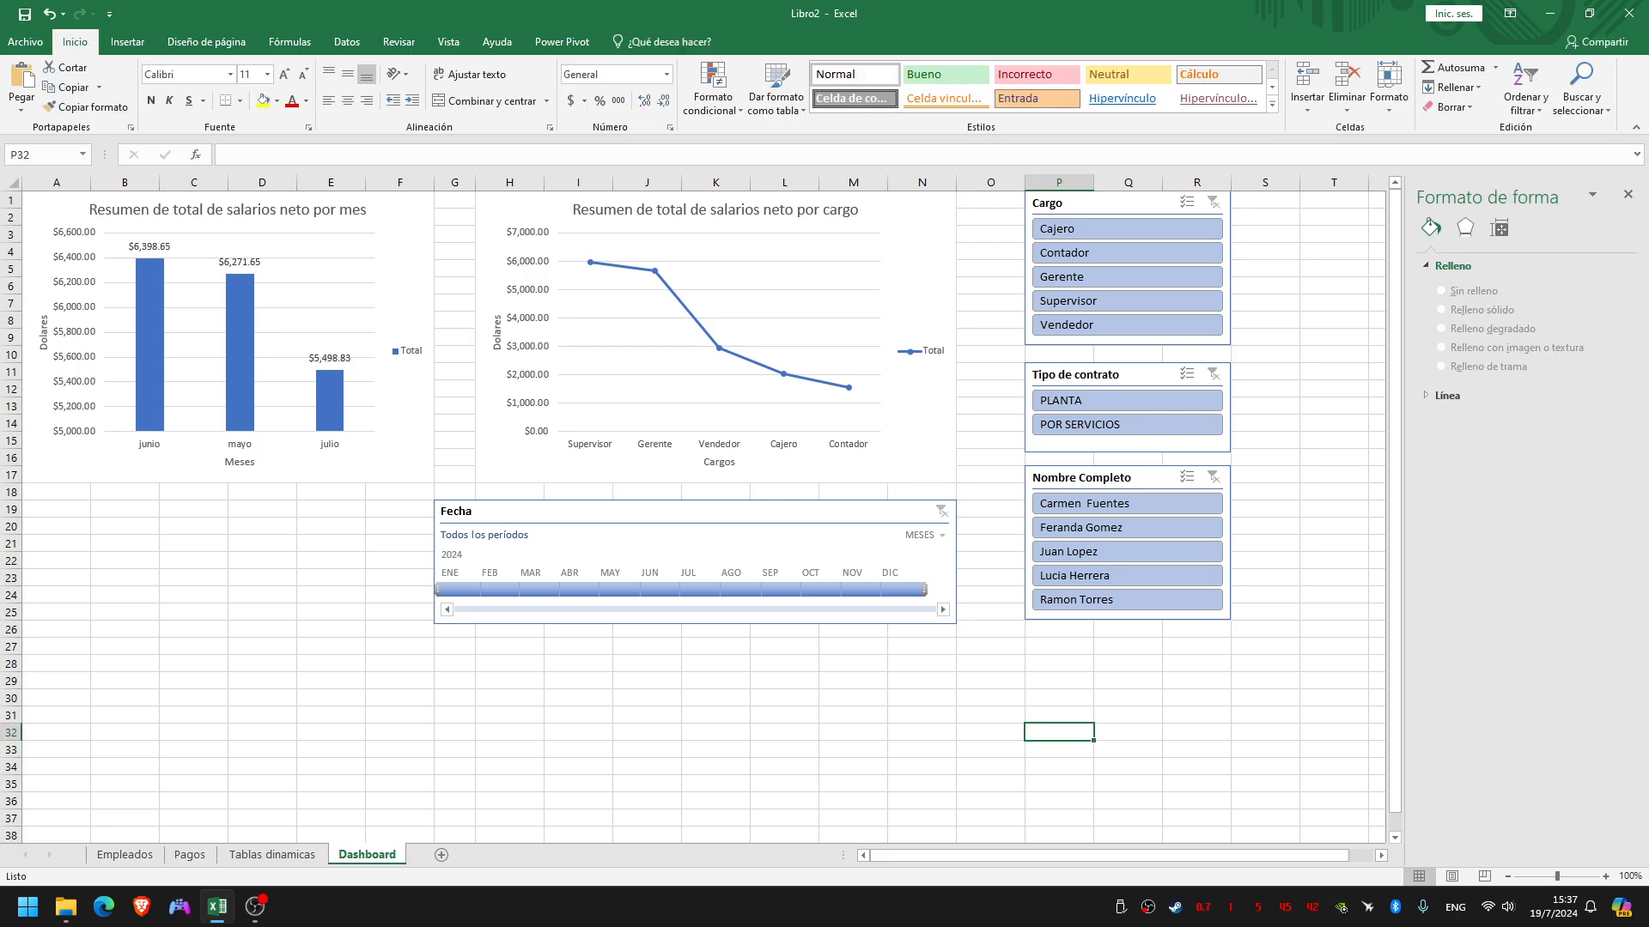
Check both charts with the PLANTA contract filter and with the July 2024 period, clearing each filter
{"action": "left_click", "coordinate": [1116, 400]}
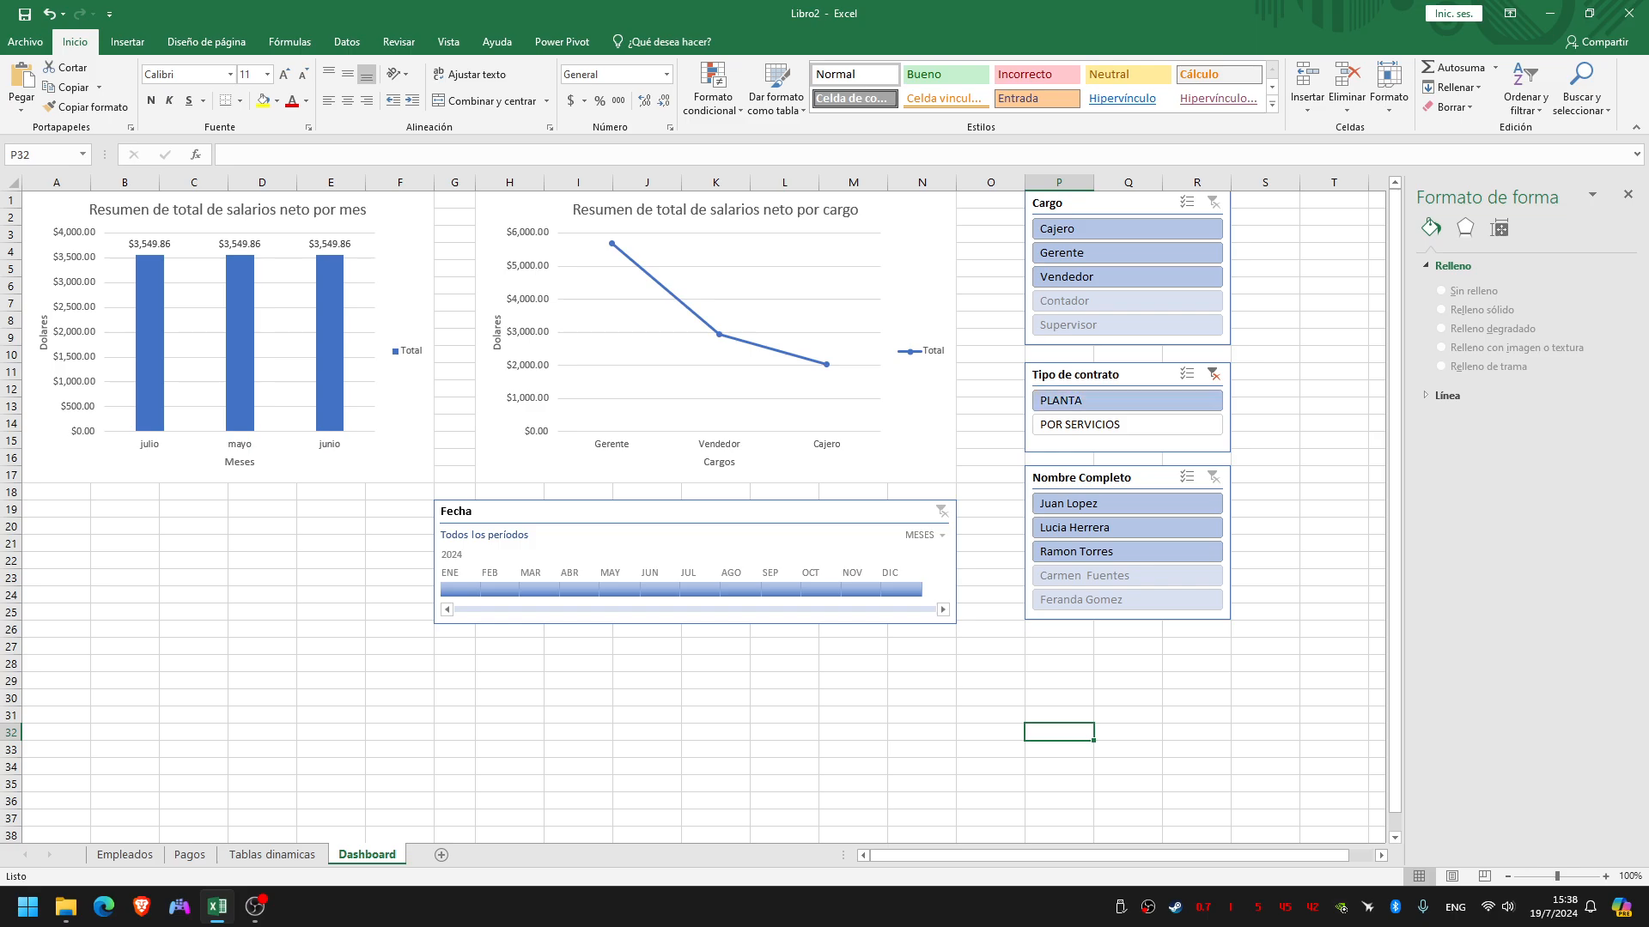
{"action": "left_click", "coordinate": [1213, 375]}
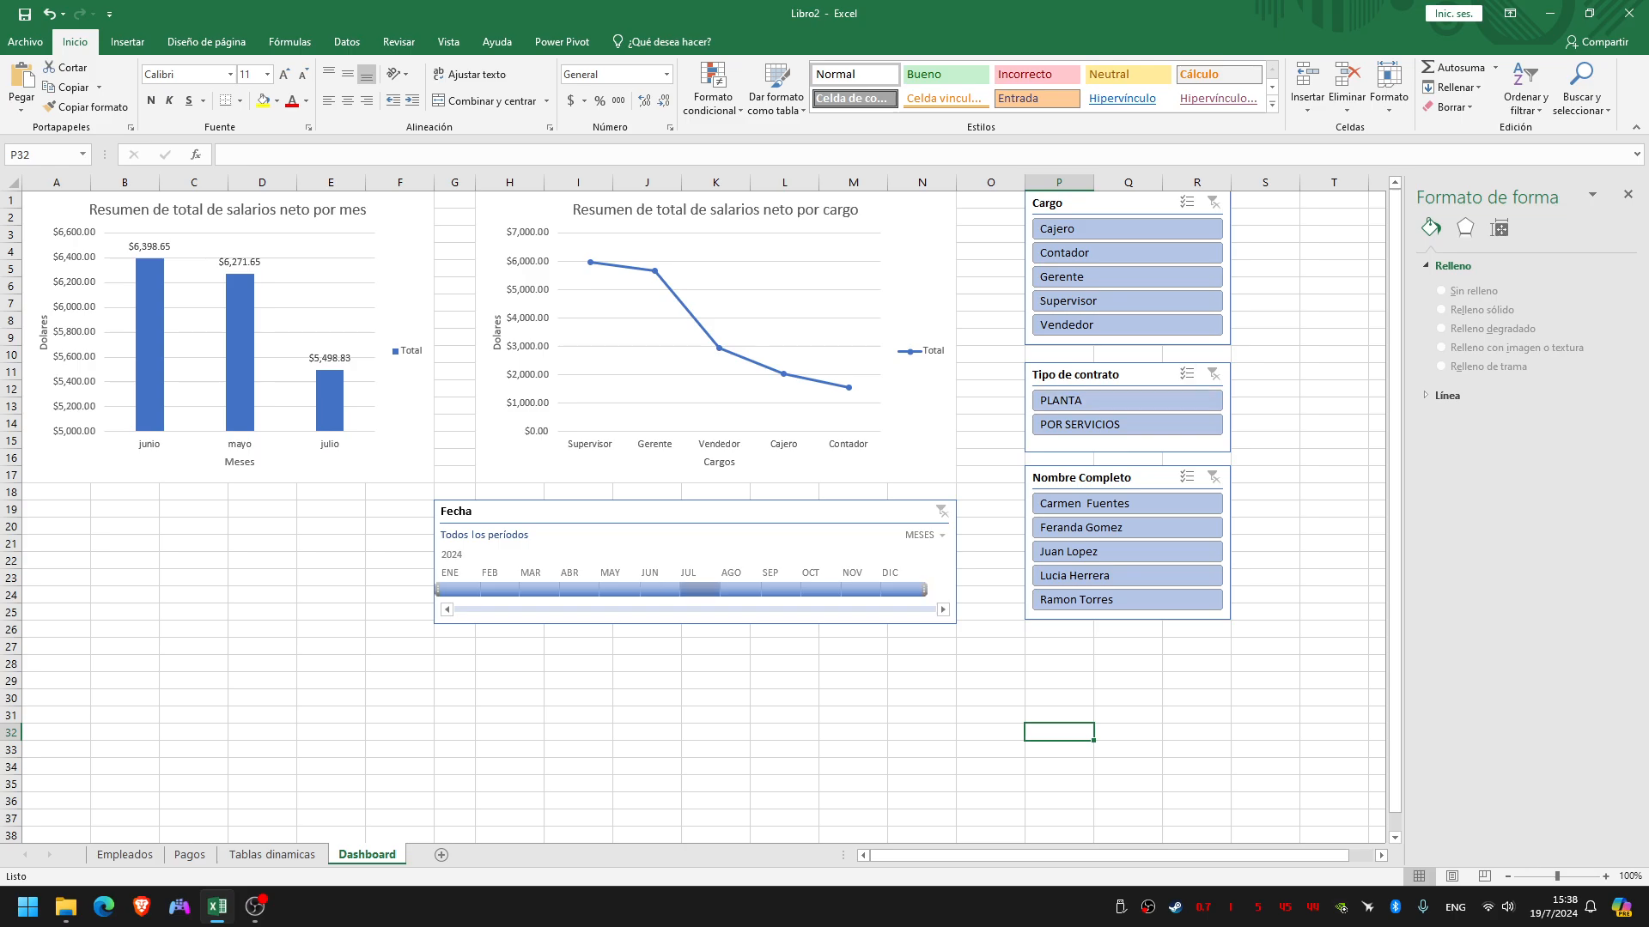
{"action": "left_click", "coordinate": [700, 589]}
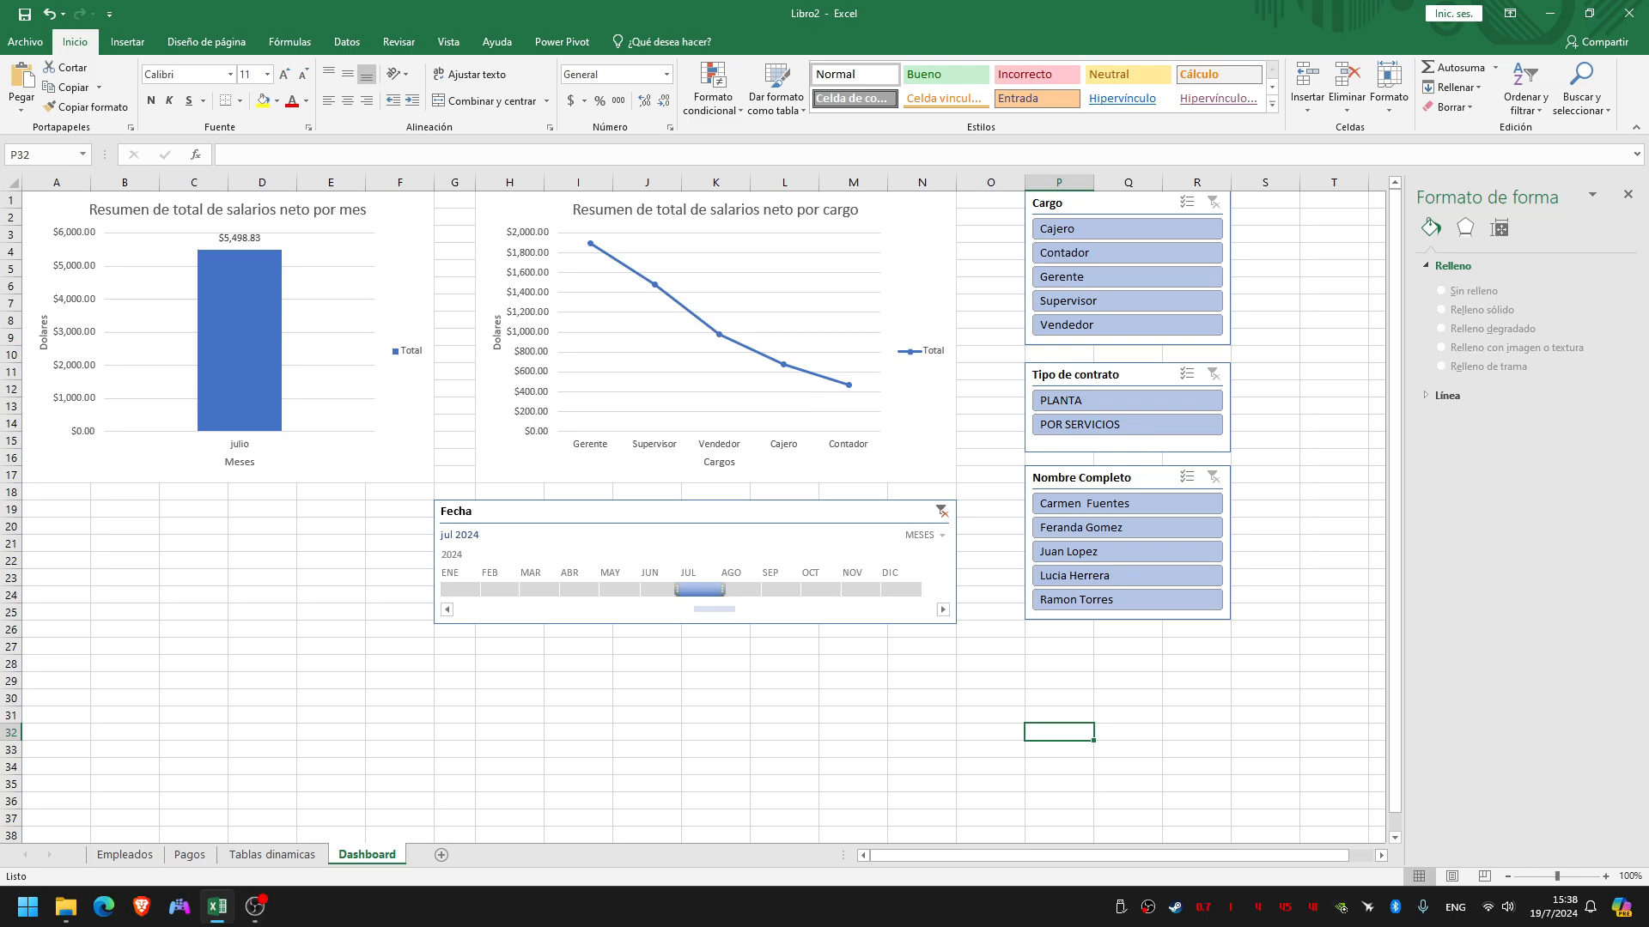
{"action": "left_click", "coordinate": [941, 511]}
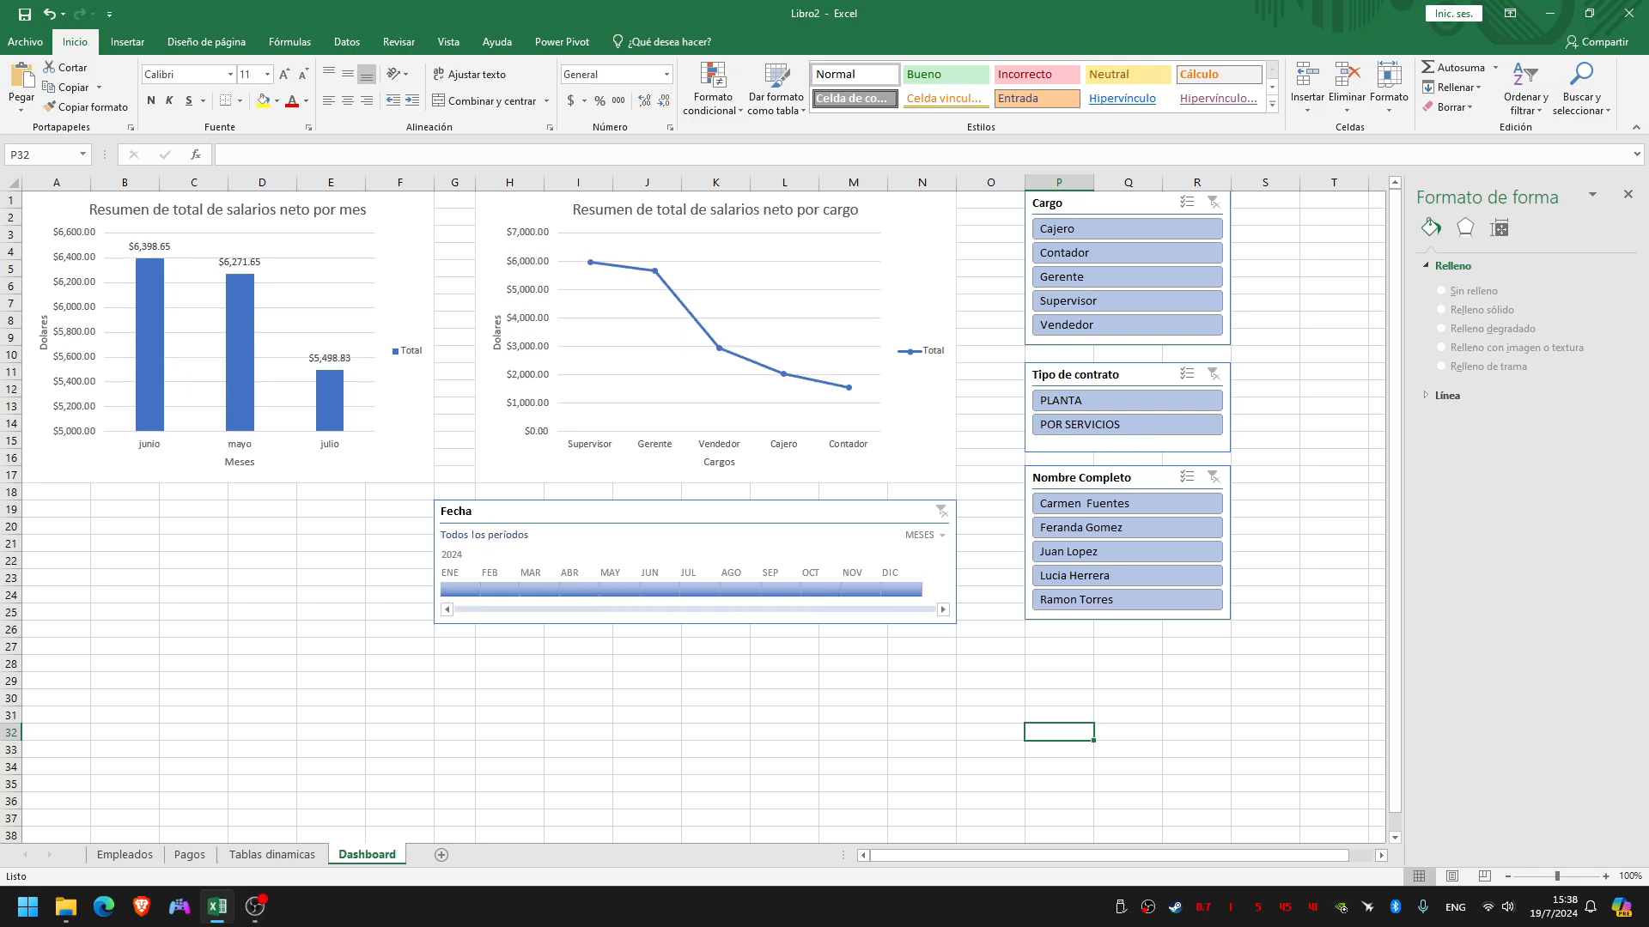
{"action": "left_click", "coordinate": [1058, 664]}
{"action": "left_click", "coordinate": [271, 855]}
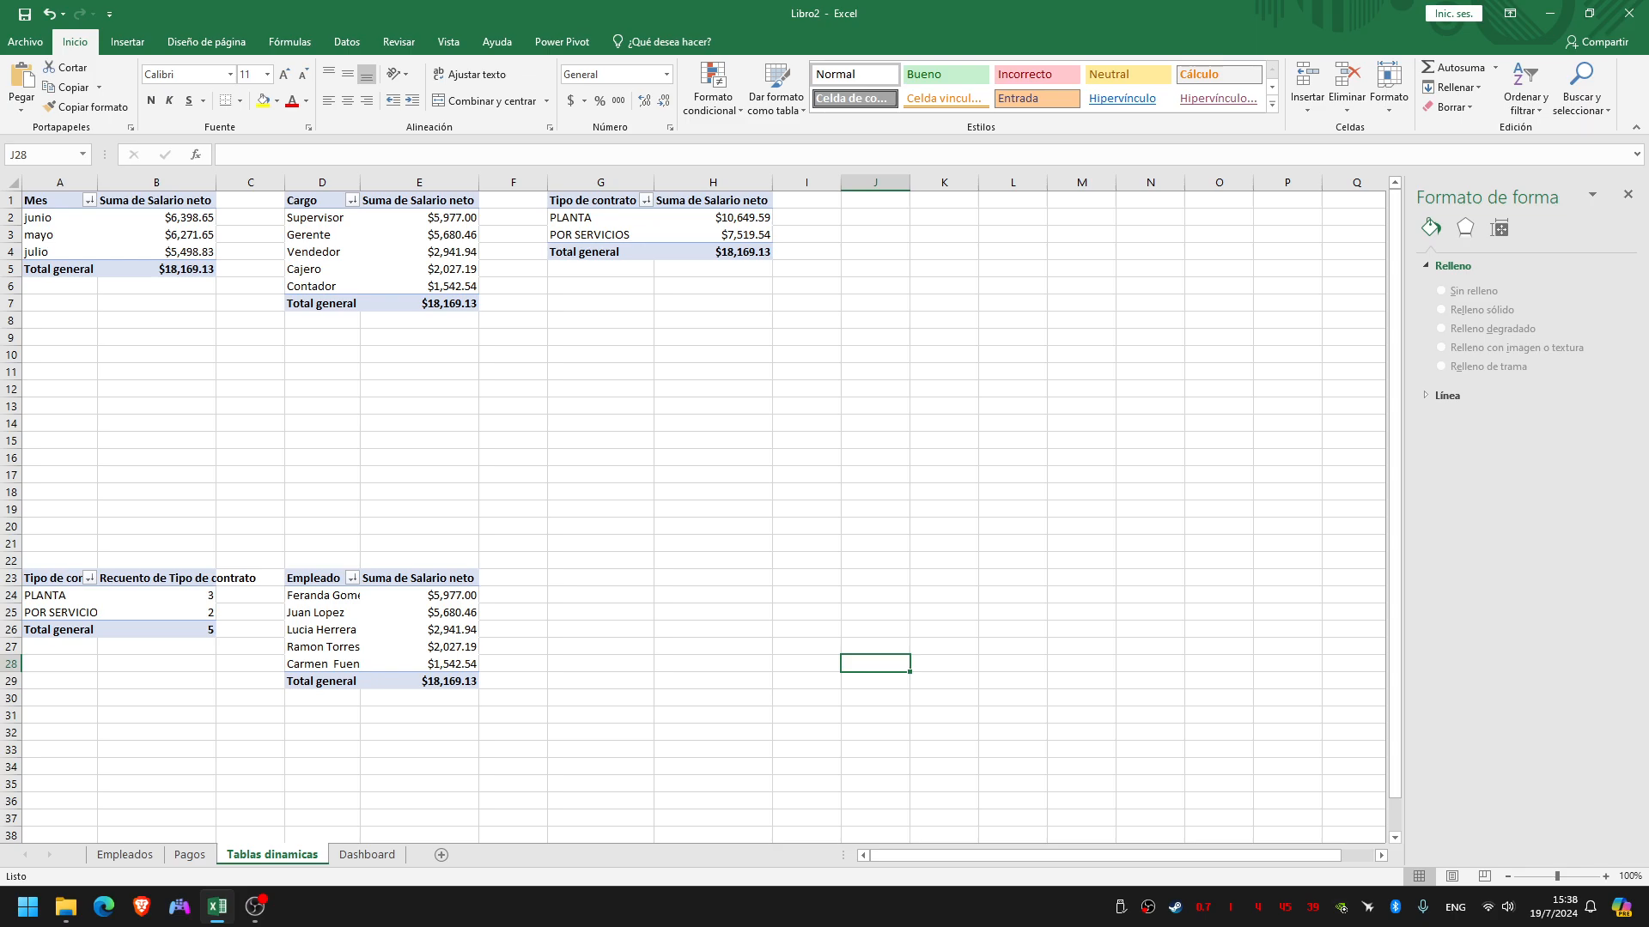
{"action": "left_click", "coordinate": [367, 855]}
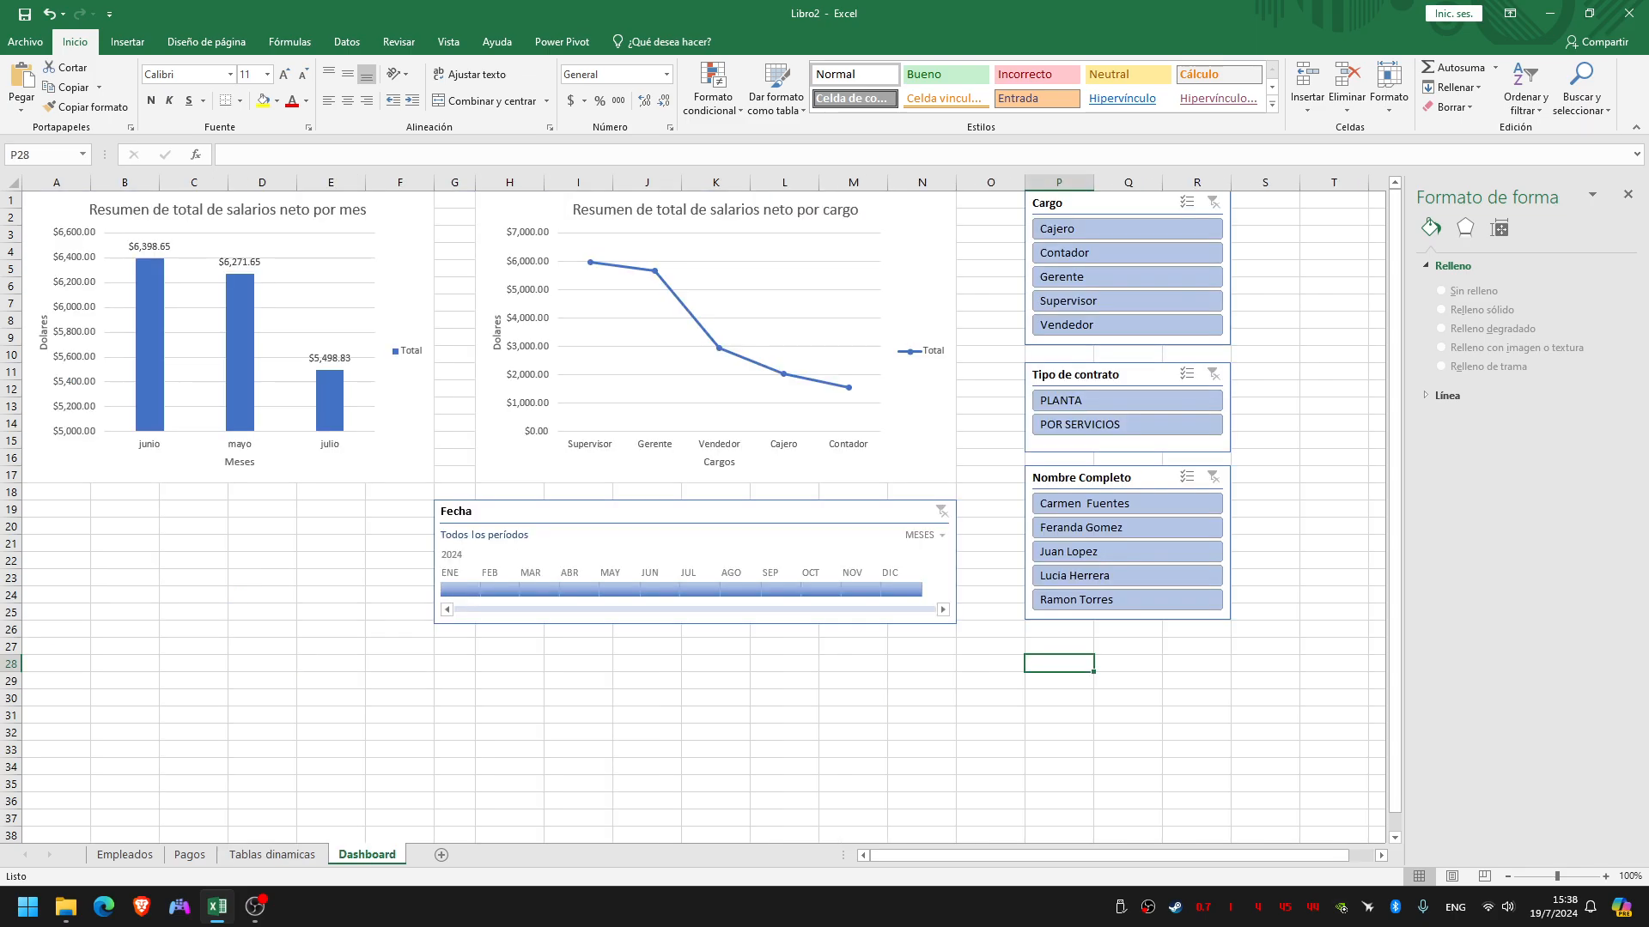
Look over the workbook protection options and the password requirement on the Dashboard assignment slide
{"action": "left_click", "coordinate": [331, 613]}
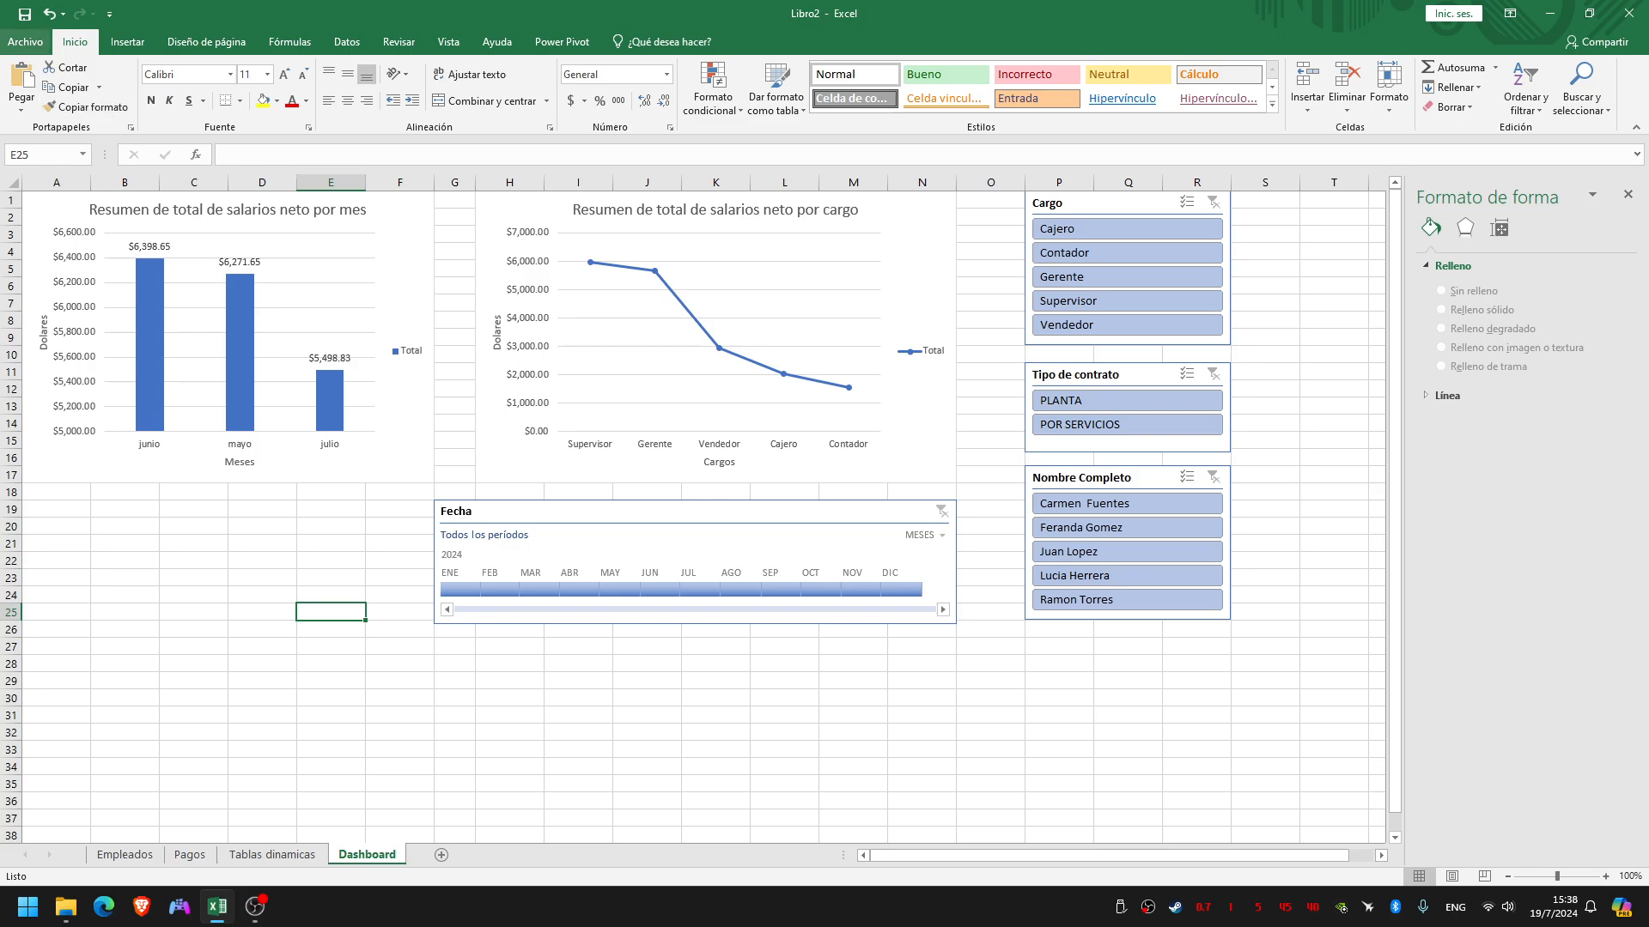
{"action": "left_click", "coordinate": [25, 41]}
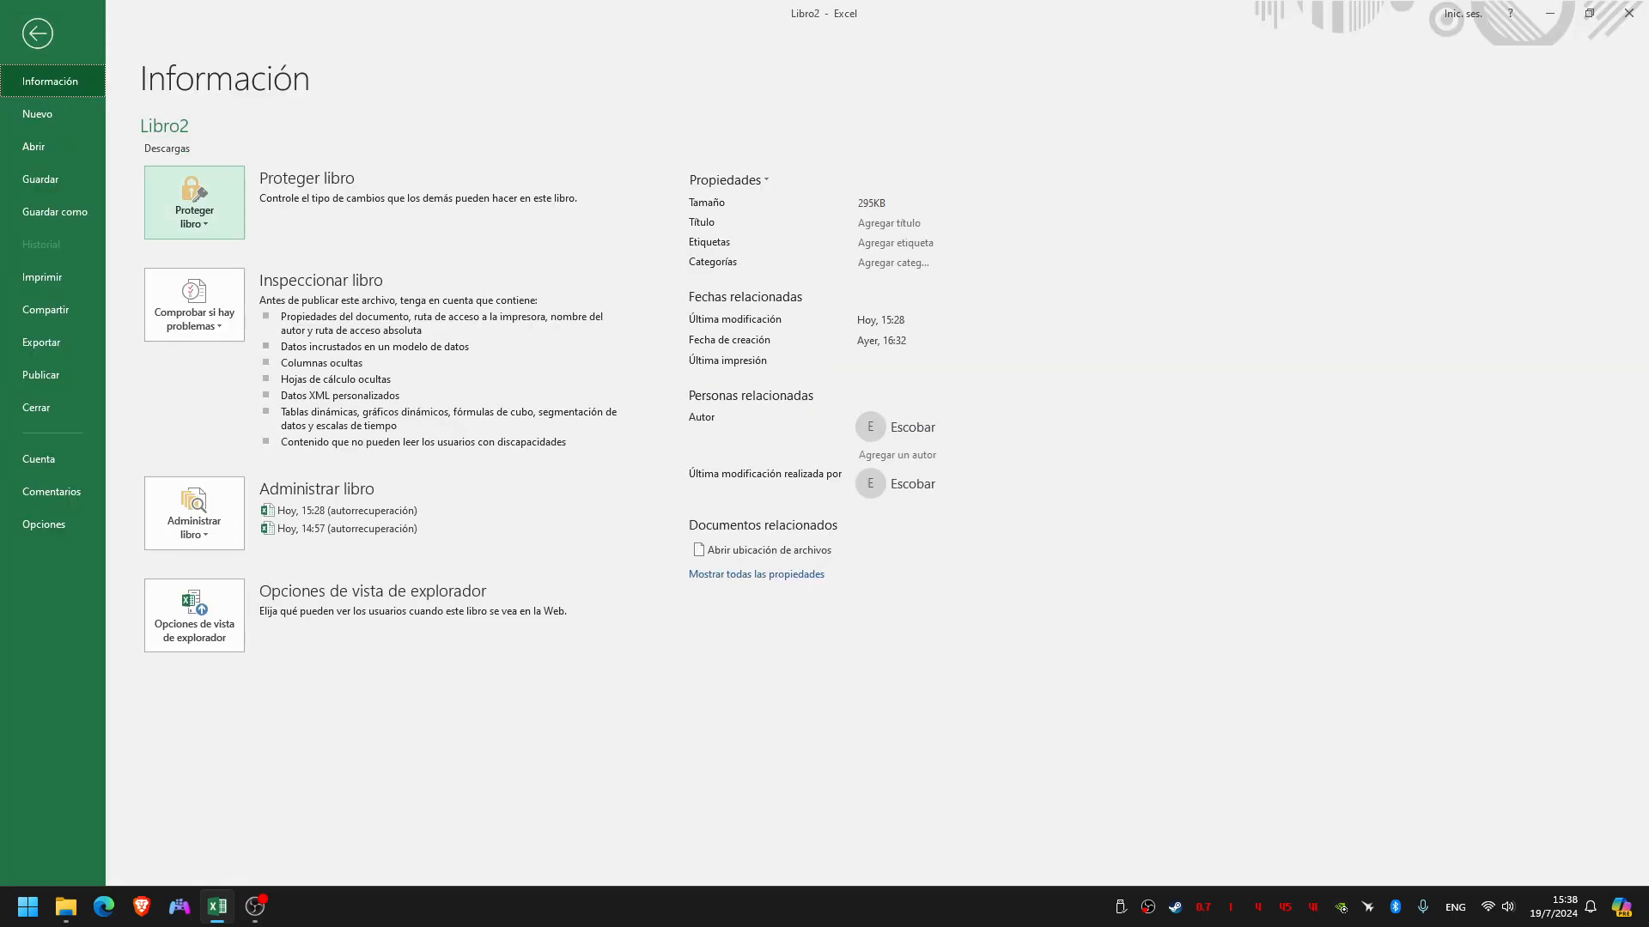
{"action": "left_click", "coordinate": [194, 206]}
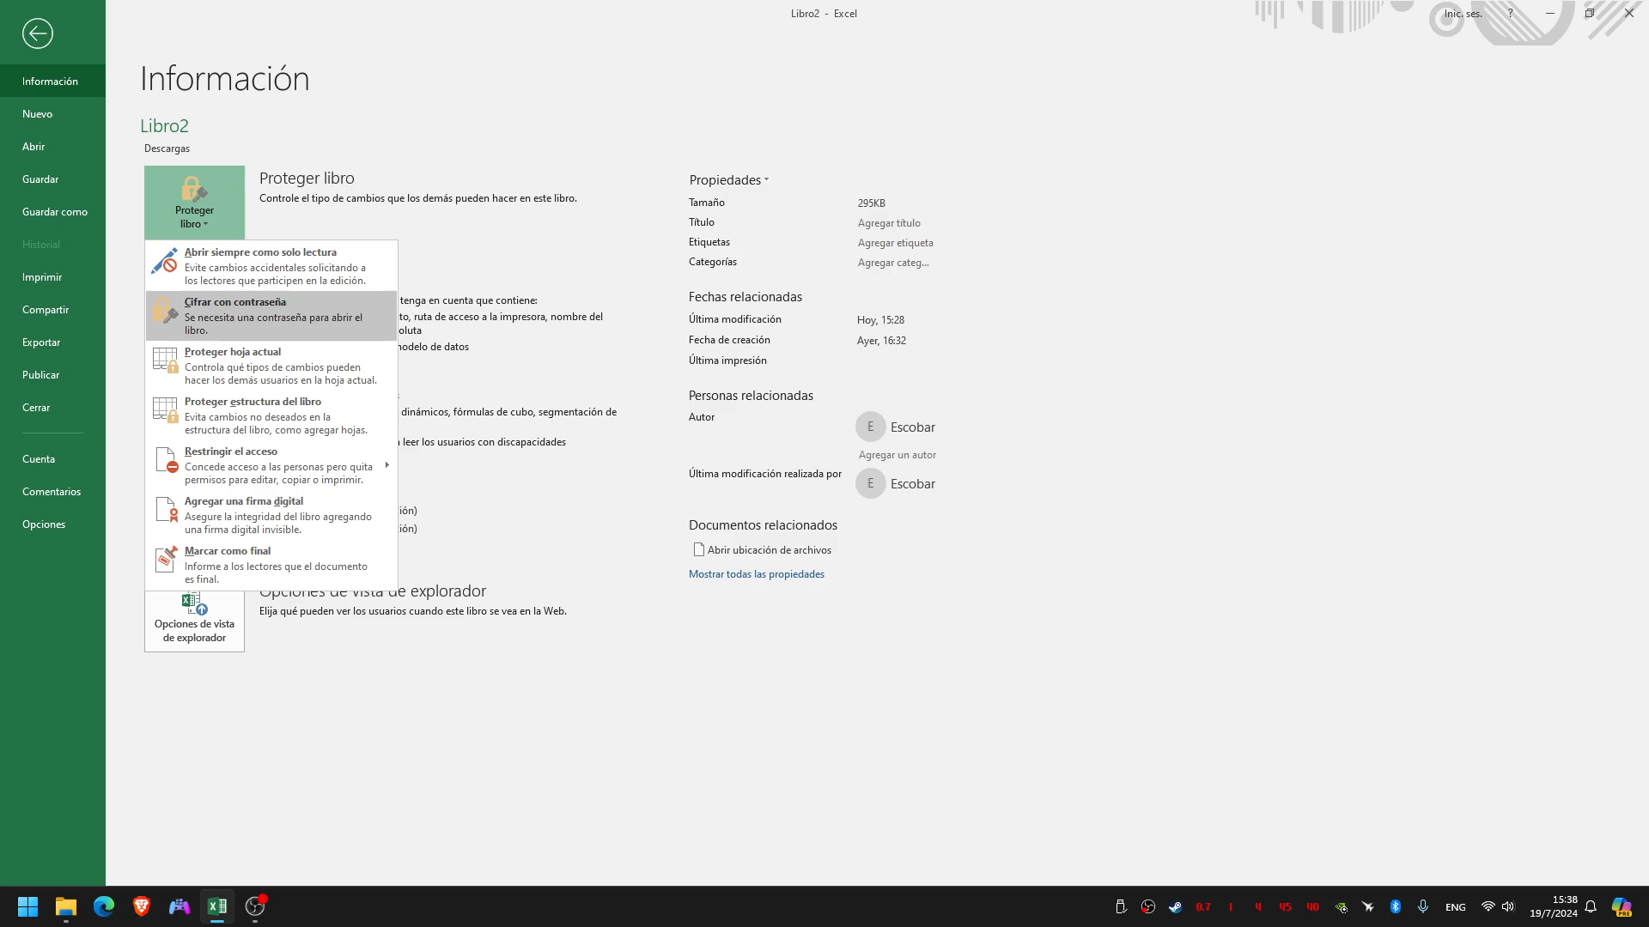
{"action": "key", "text": "ctrl+super+Right"}
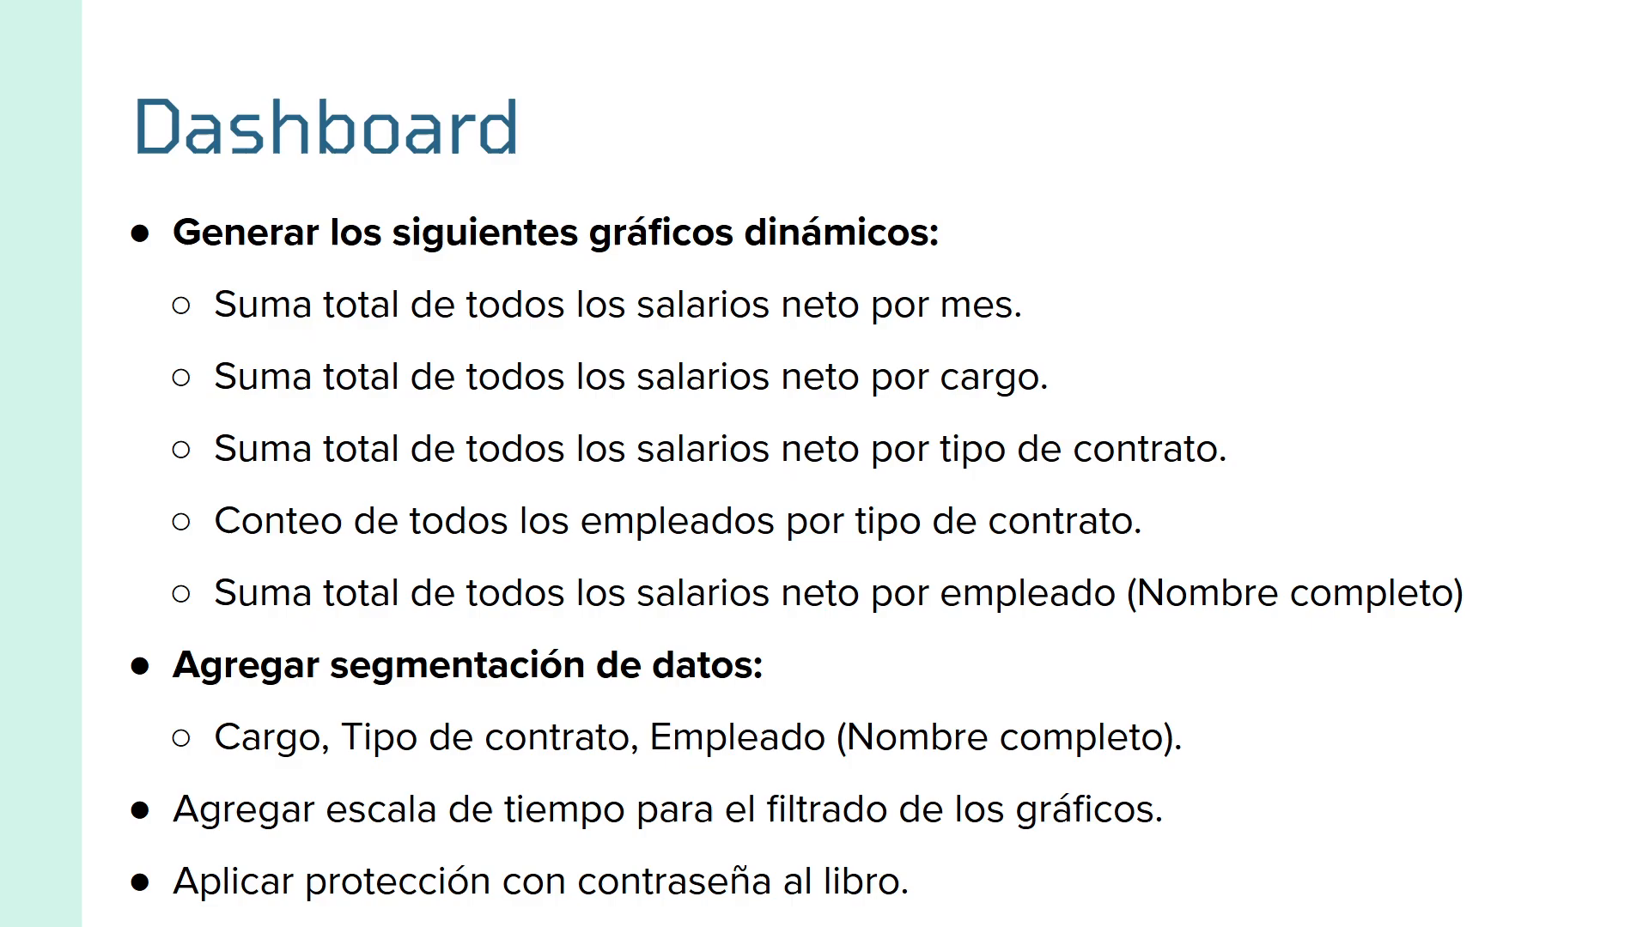
{"action": "key", "text": "ctrl+super+Left"}
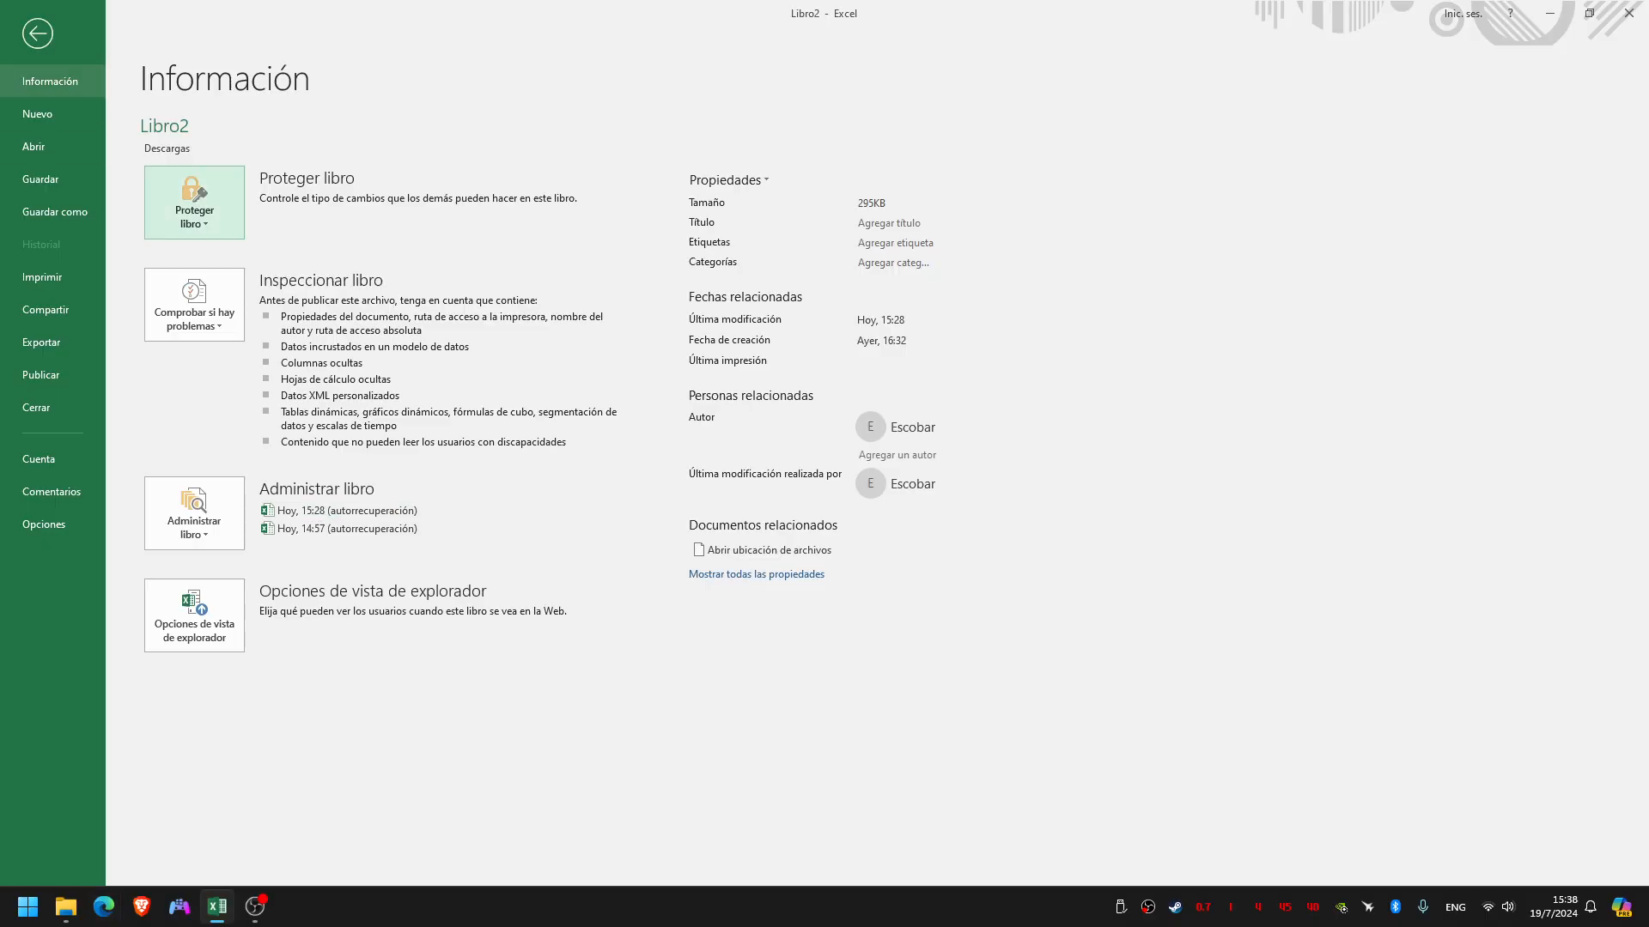
Encrypt the workbook with a password, entering the password and repeating it for confirmation
{"action": "left_click", "coordinate": [51, 82]}
{"action": "left_click", "coordinate": [194, 202]}
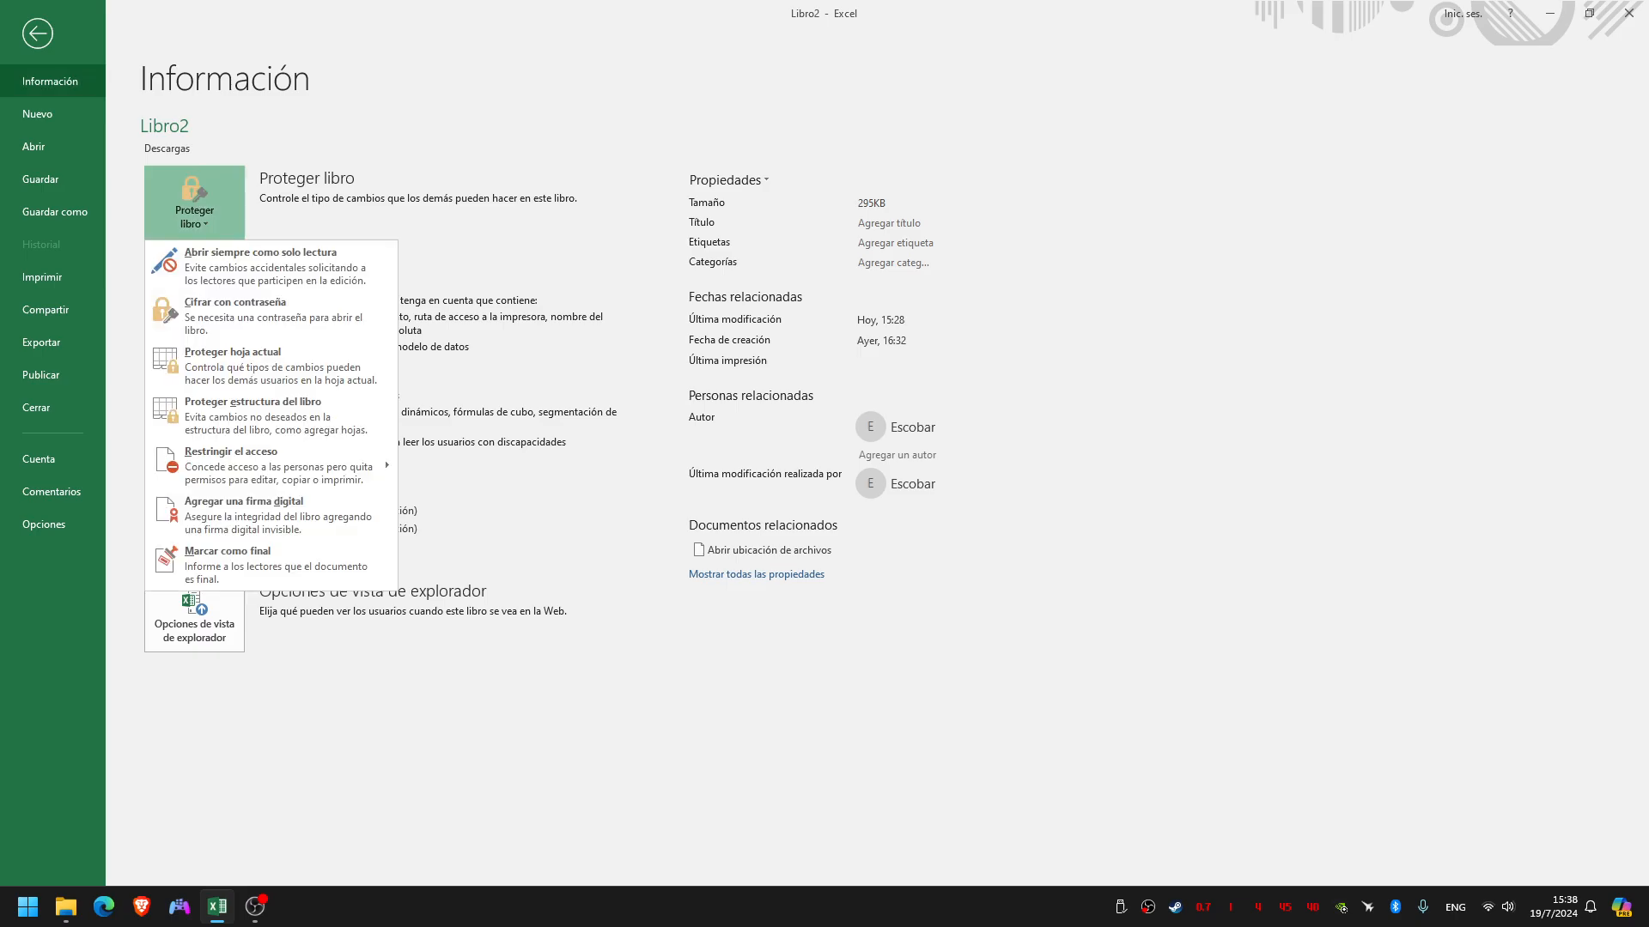
{"action": "left_click", "coordinate": [235, 315]}
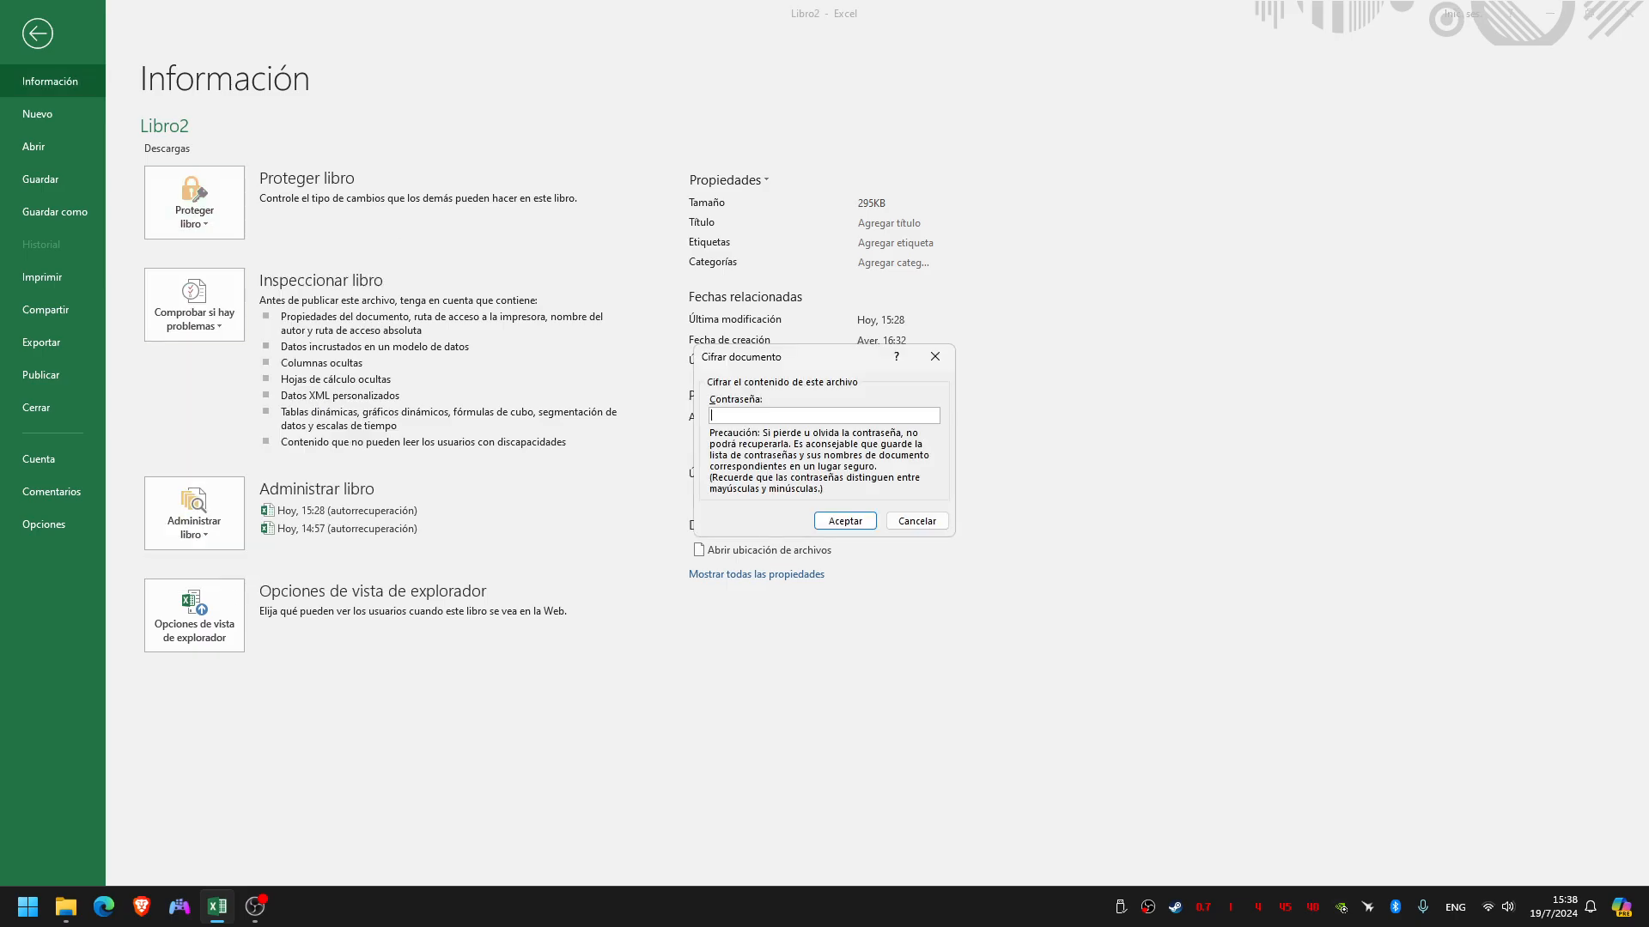
{"action": "left_click_drag", "start_coordinate": [776, 354], "coordinate": [1143, 196]}
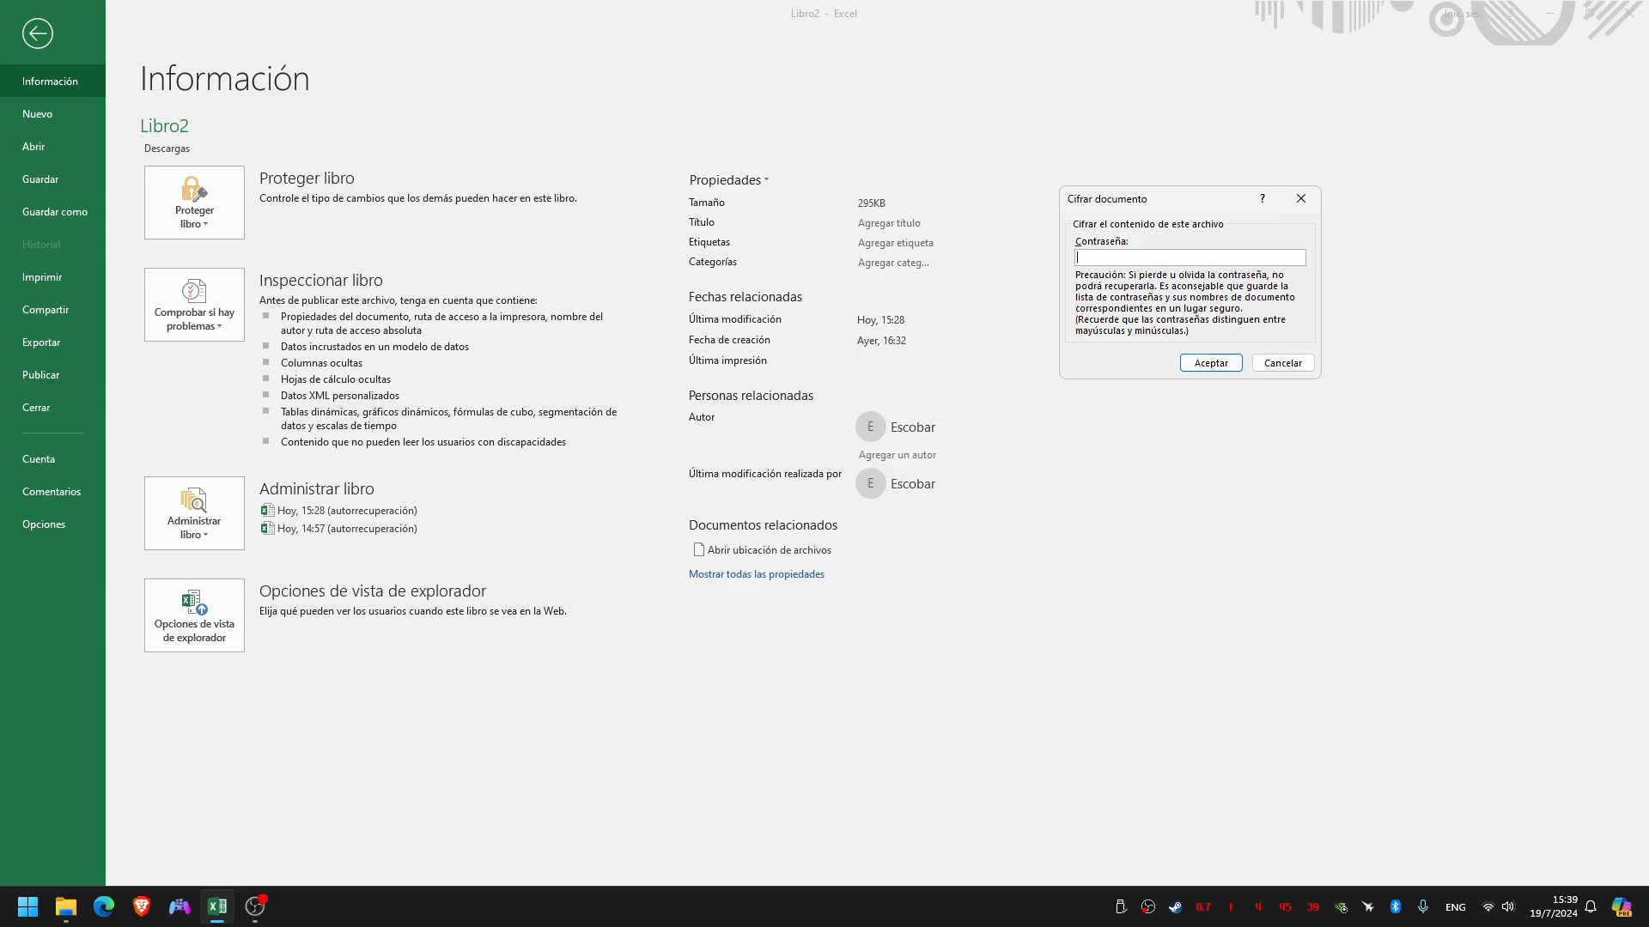
{"action": "type", "text": "12345678"}
{"action": "key", "text": "Return"}
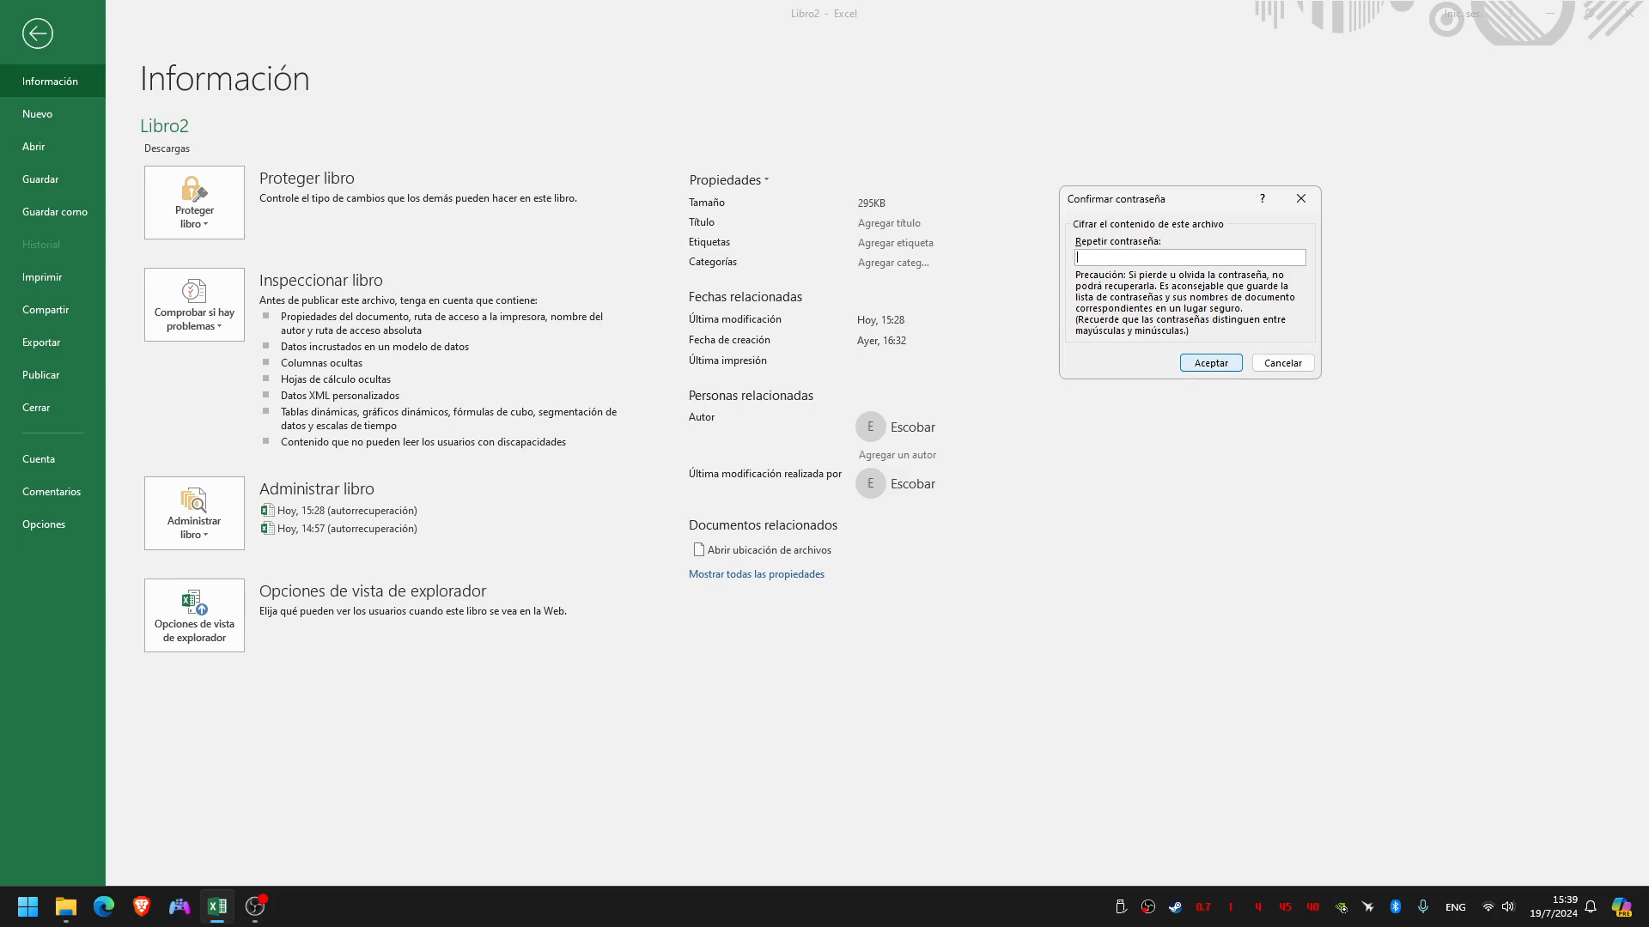
{"action": "type", "text": "12345678"}
{"action": "key", "text": "Return"}
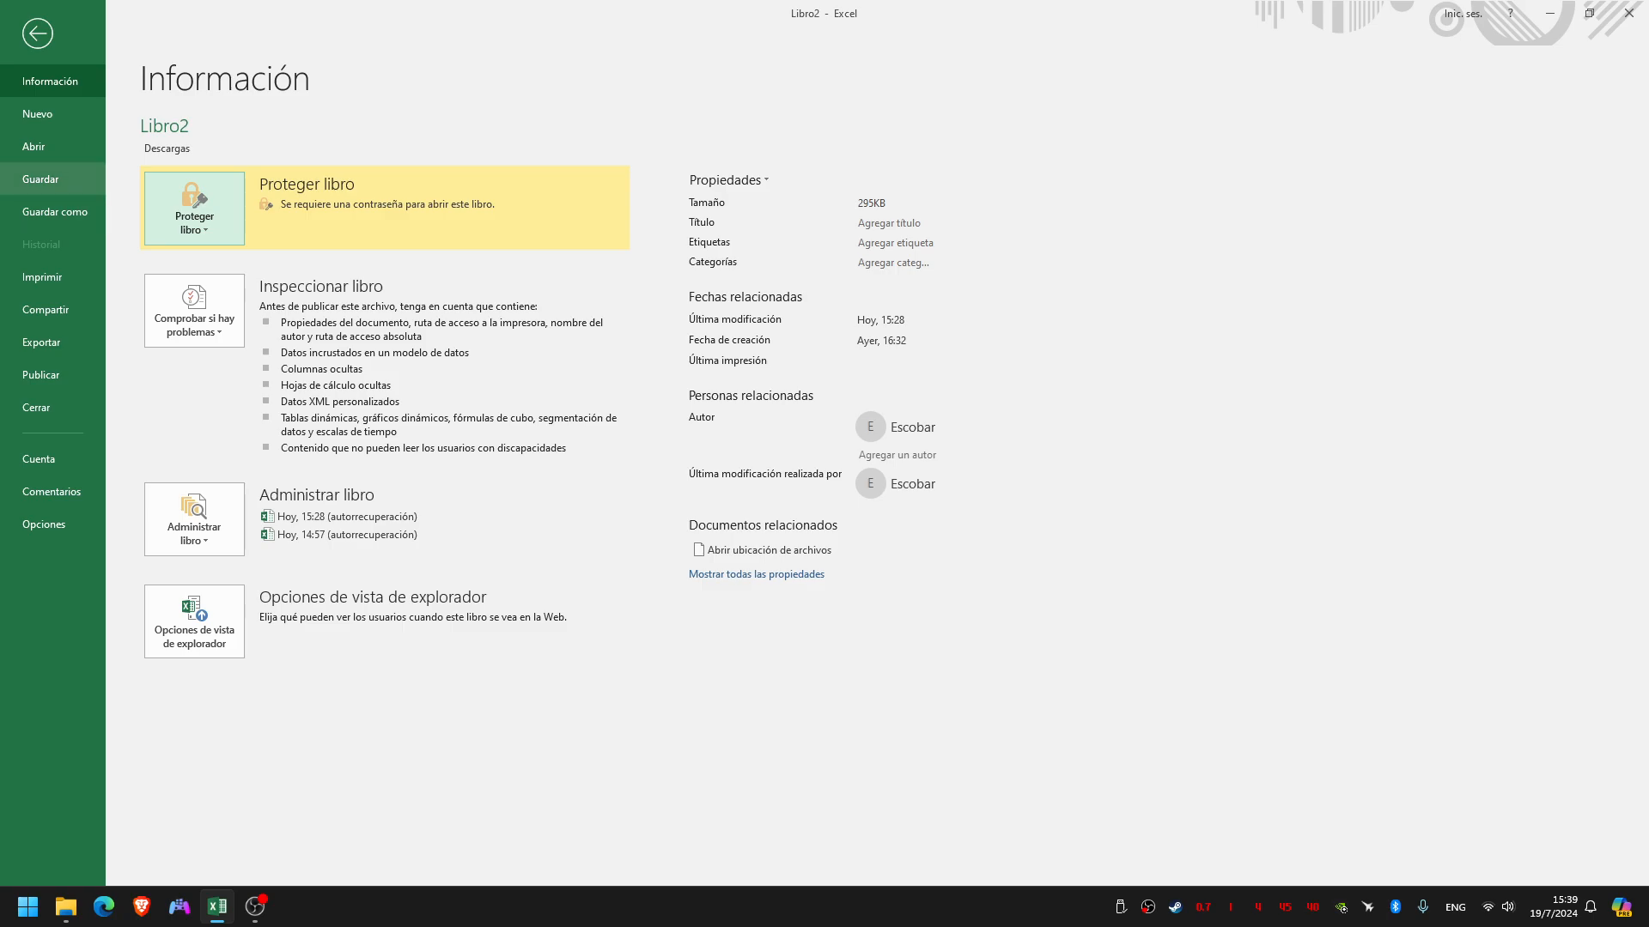
Save the workbook as an Excel workbook in the Documentos folder, using the author's full name as file name
{"action": "left_click", "coordinate": [55, 211]}
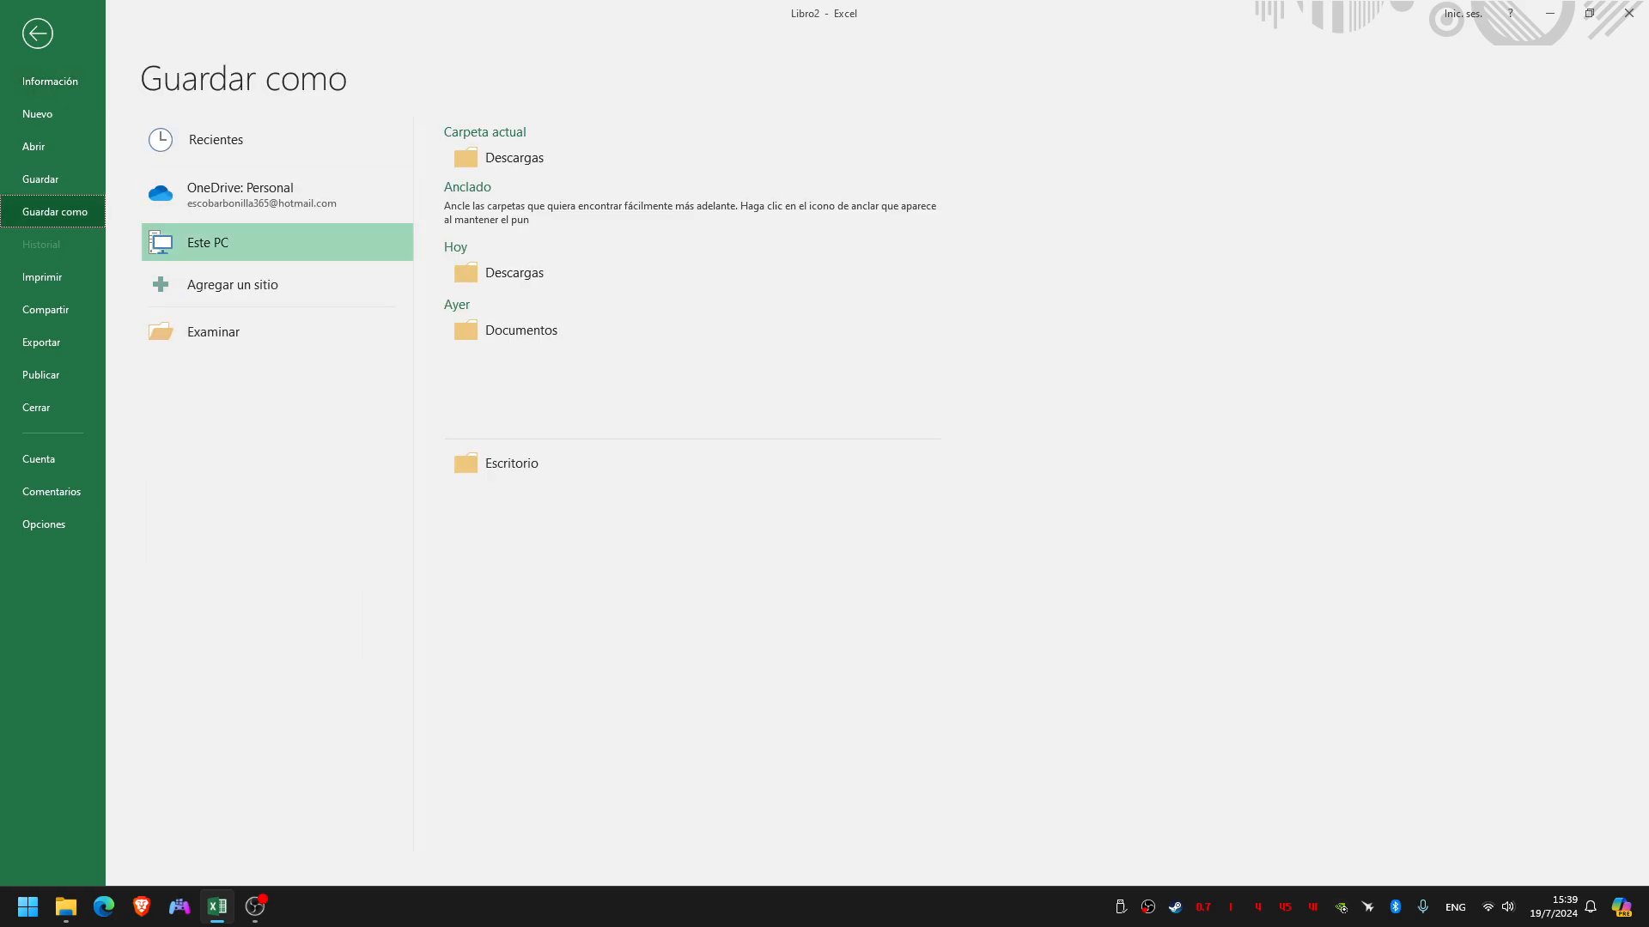
{"action": "left_click", "coordinate": [213, 331]}
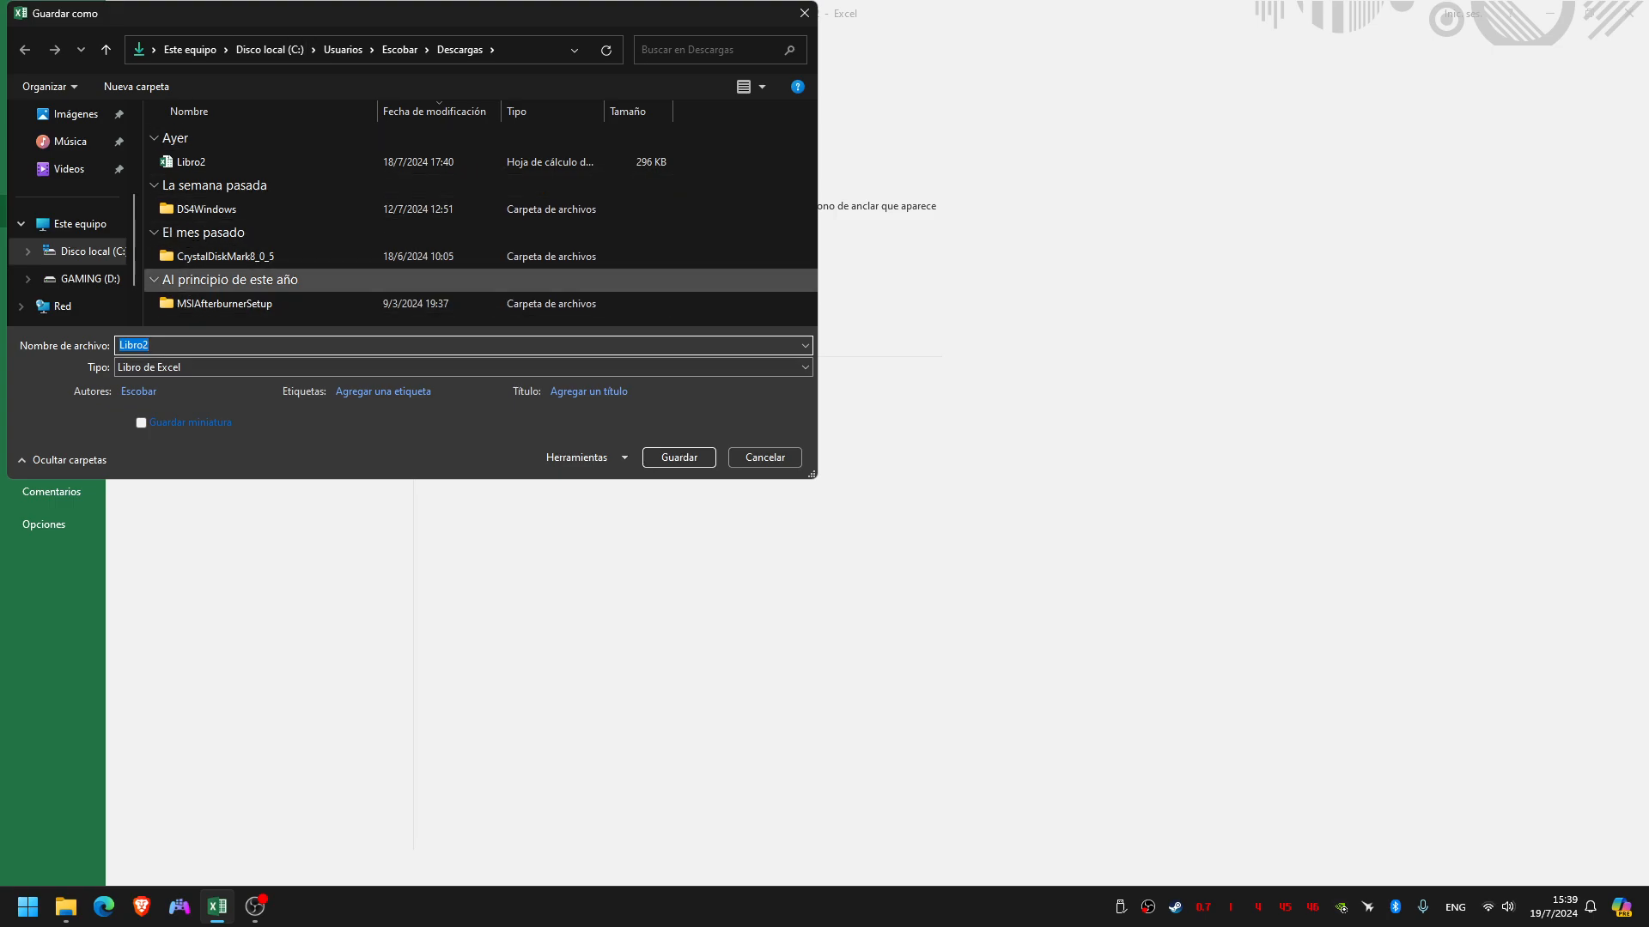
{"action": "scroll", "coordinate": [73, 257], "scroll_direction": "up", "scroll_amount": 3}
{"action": "left_click", "coordinate": [78, 196]}
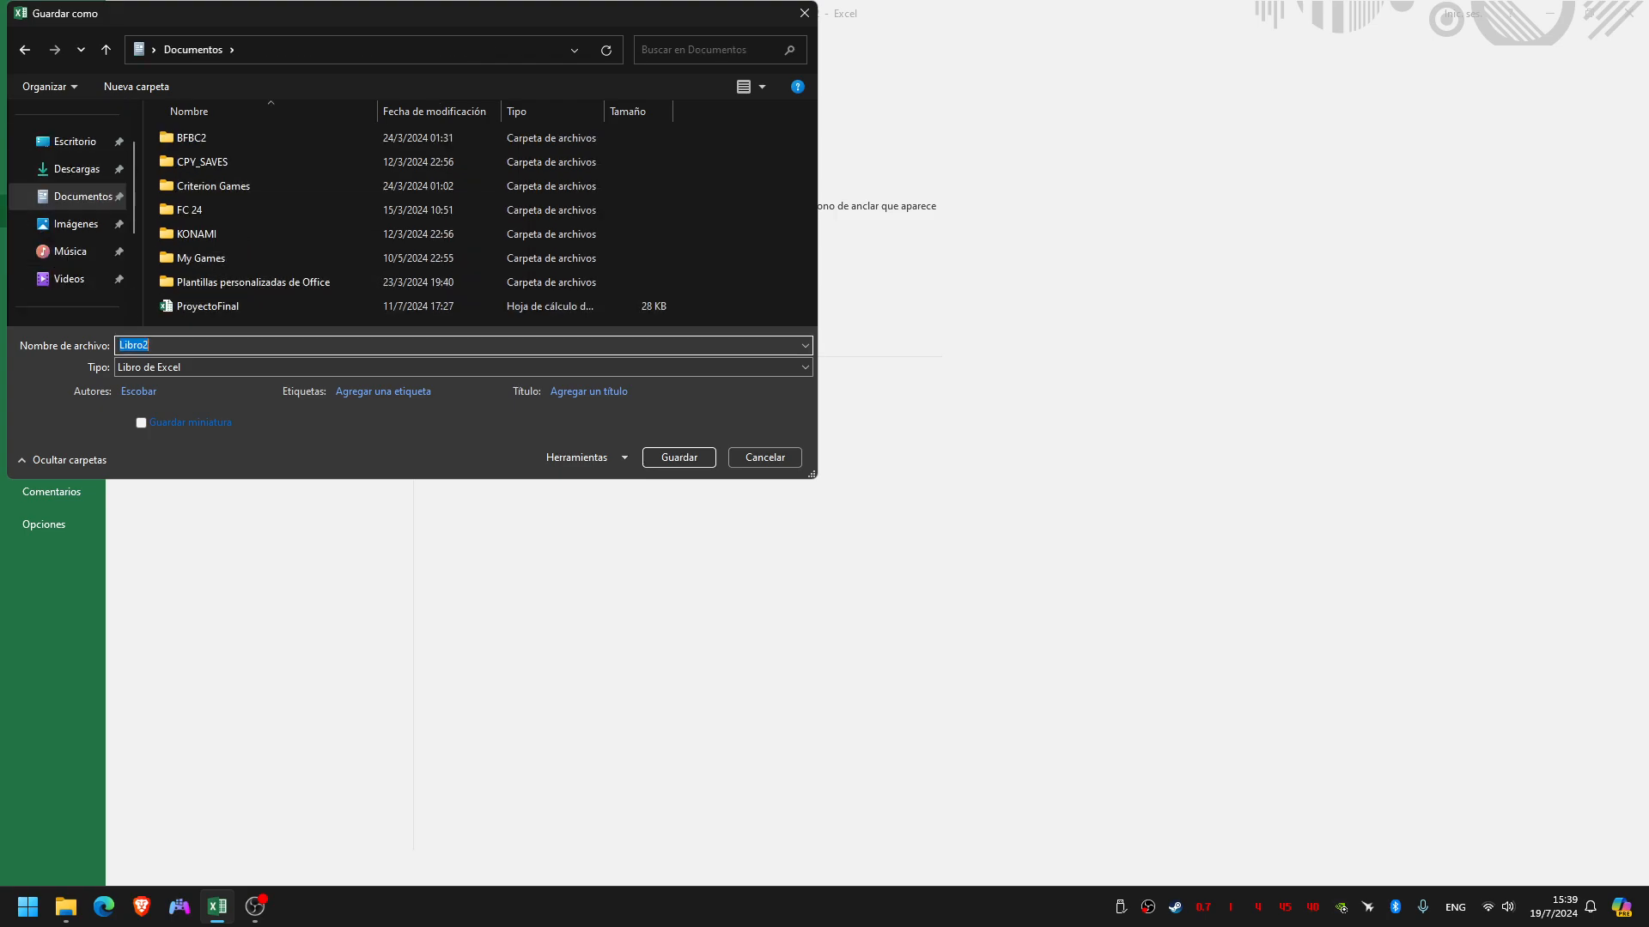
{"action": "type", "text": "MoisesEscoba"}
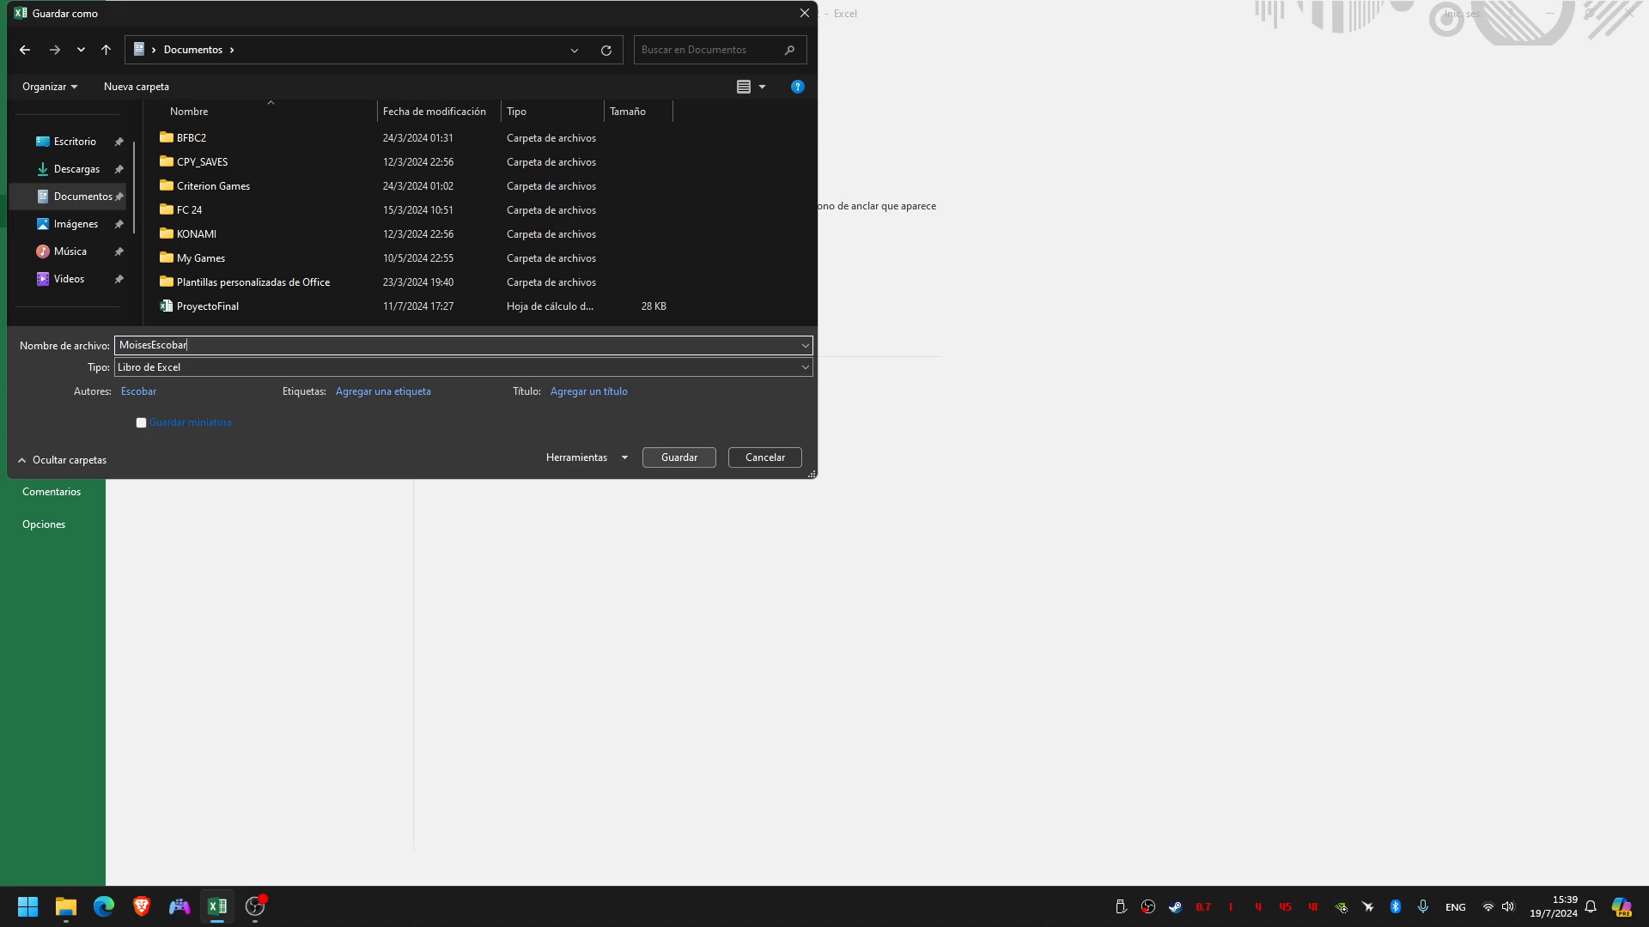
{"action": "key", "text": "Return"}
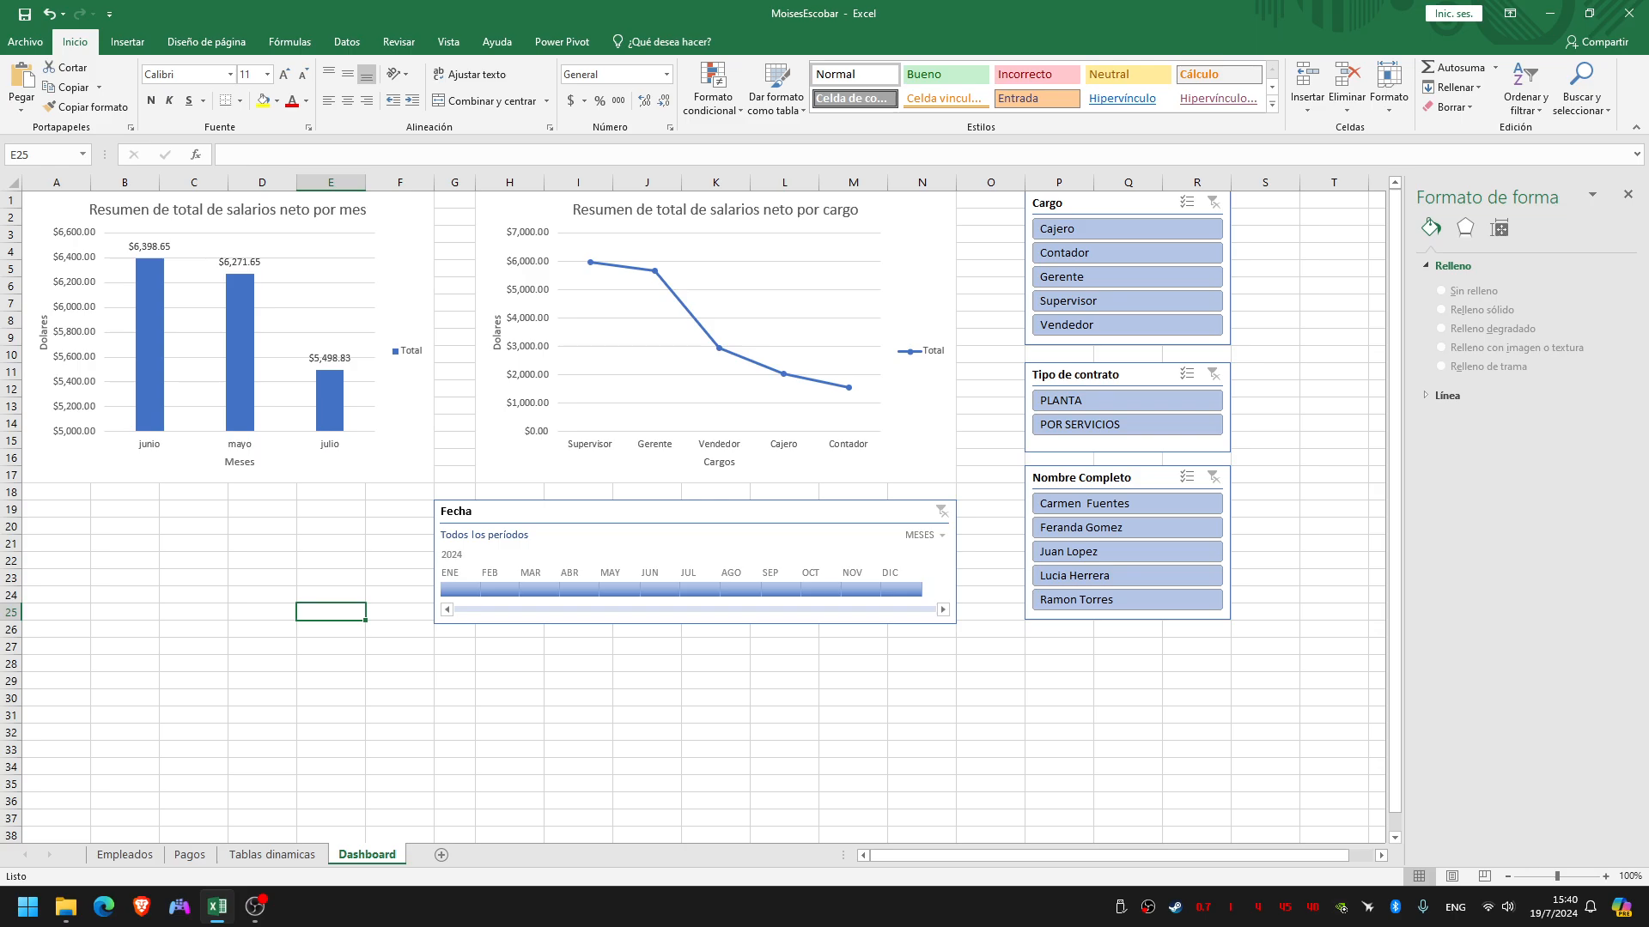
{"action": "key", "text": "ctrl+Page_Up"}
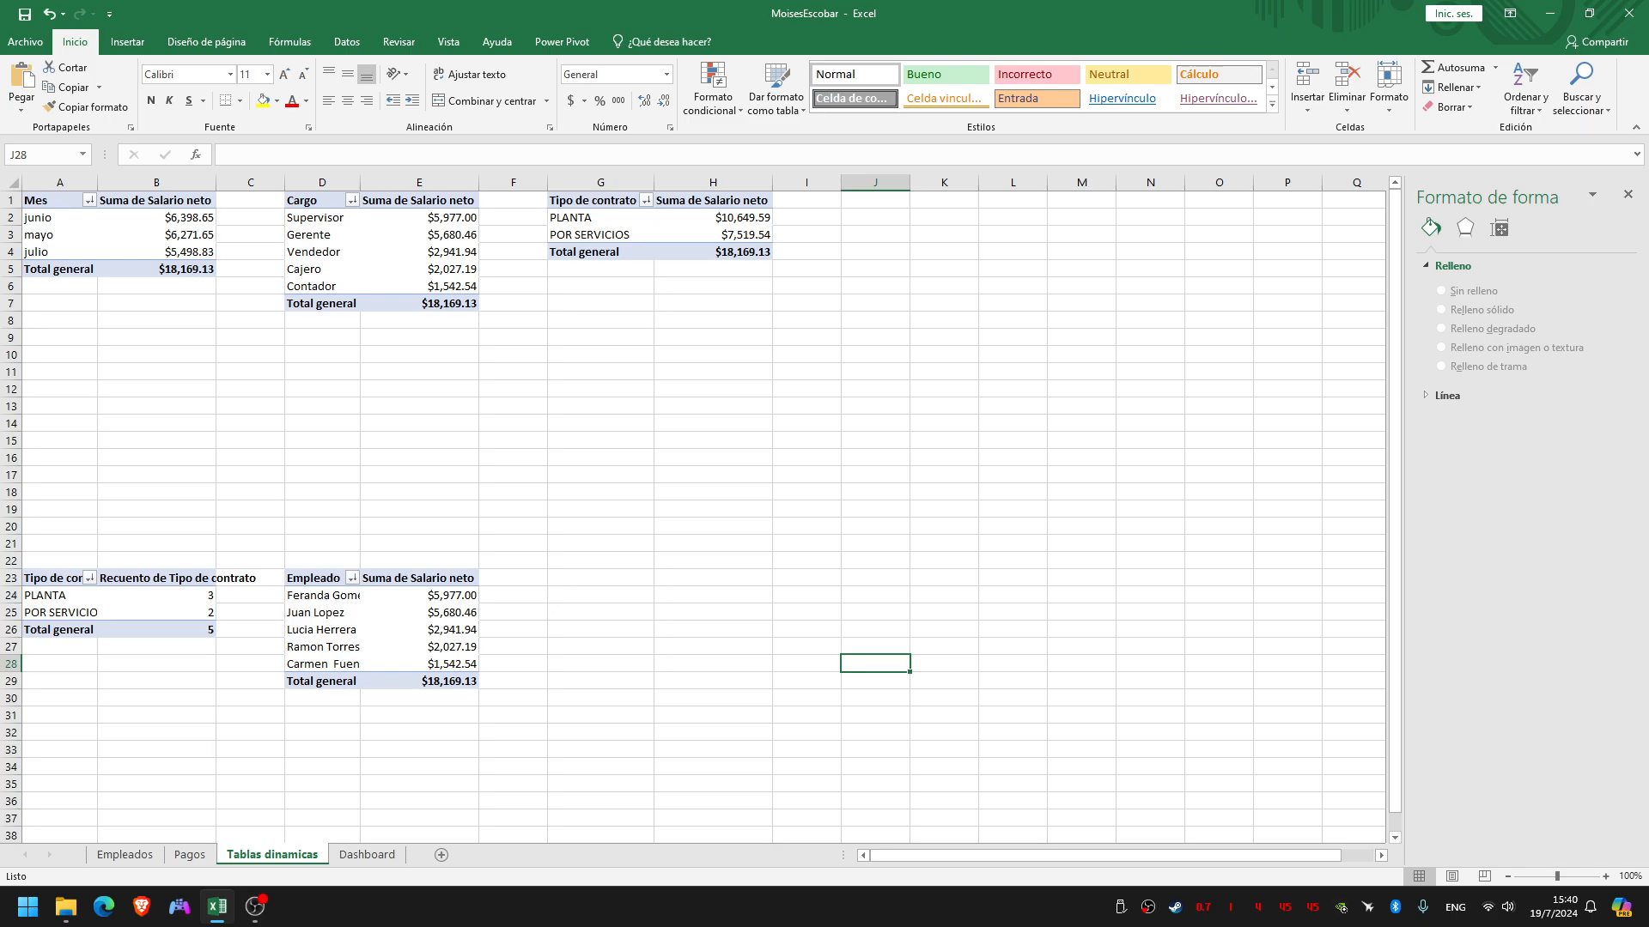
{"action": "key", "text": "ctrl+Page_Down"}
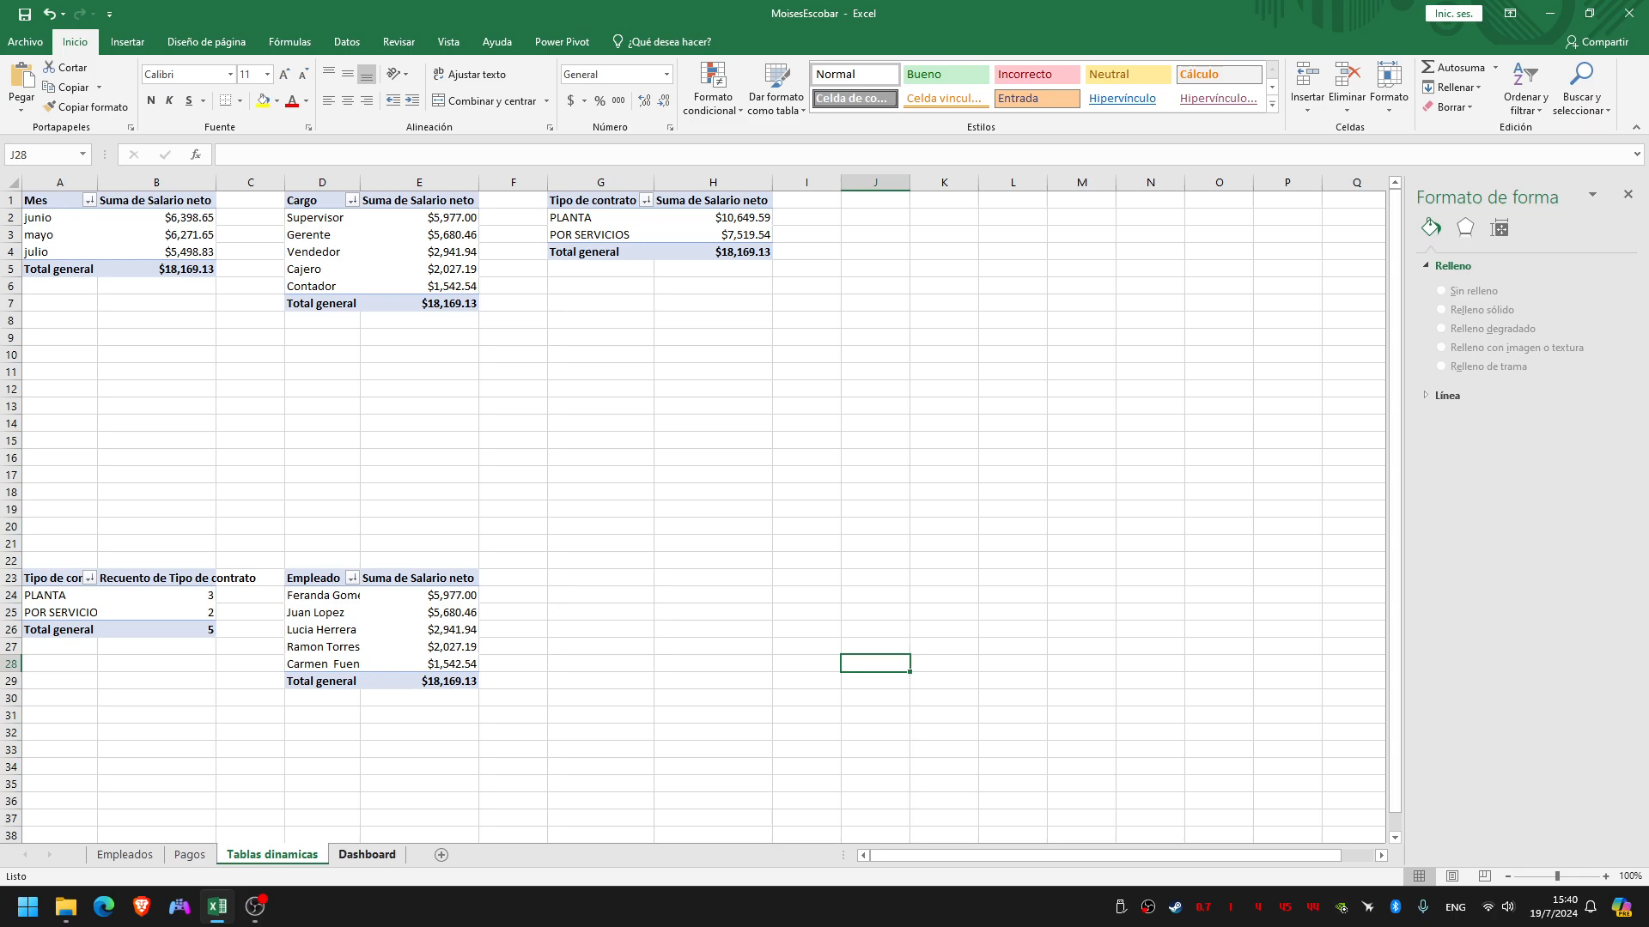